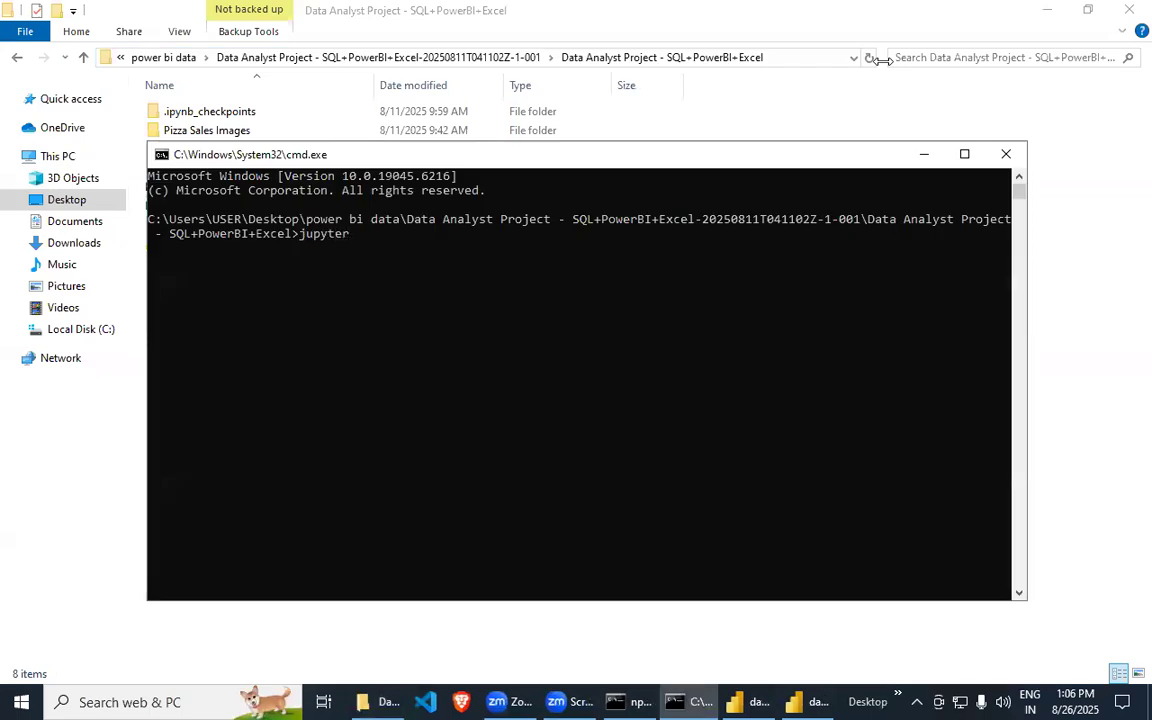
- Launch Jupyter Notebook from the command prompt and open its localhost URL, including the access token, in Brave
{"action": "type", "text": "tebook"}
{"action": "key", "text": "Return"}
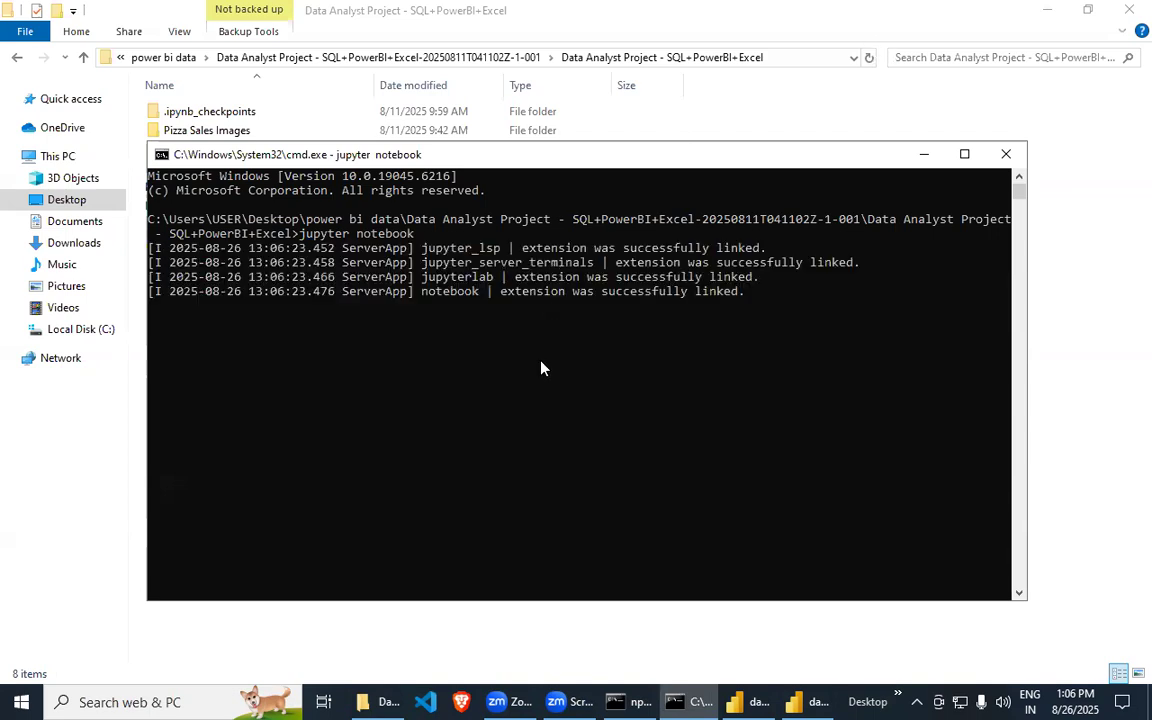
{"action": "left_click_drag", "start_coordinate": [200, 436], "coordinate": [789, 437]}
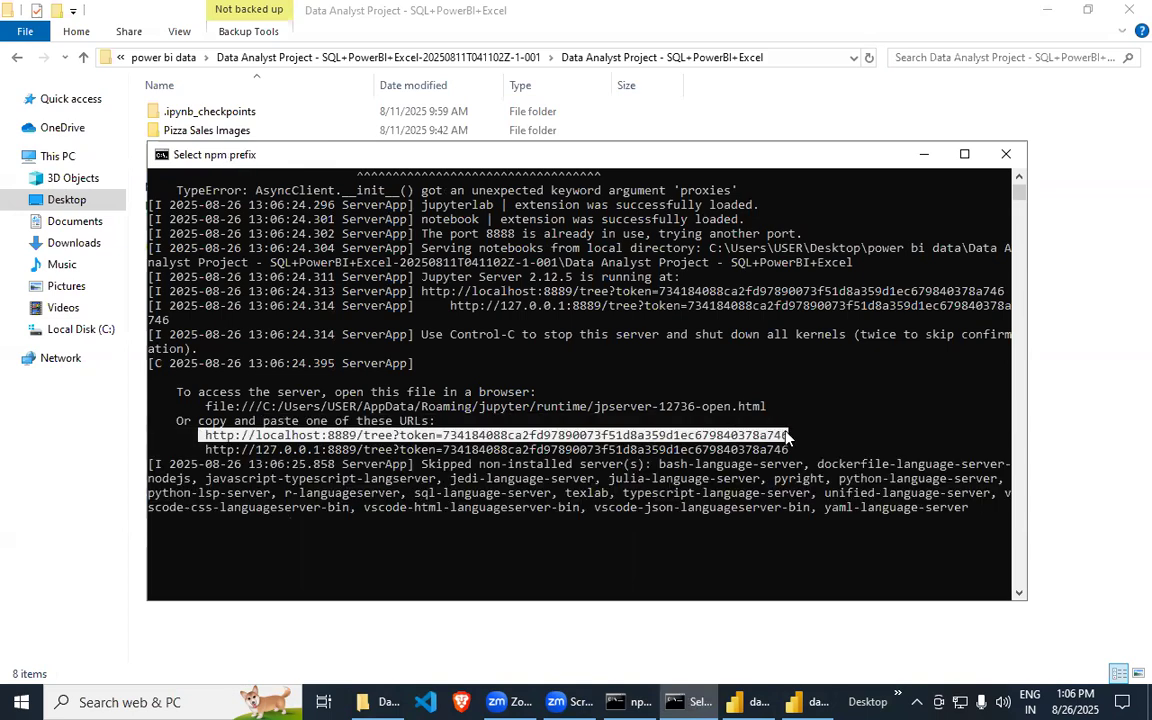
{"action": "key", "text": "ctrl+c"}
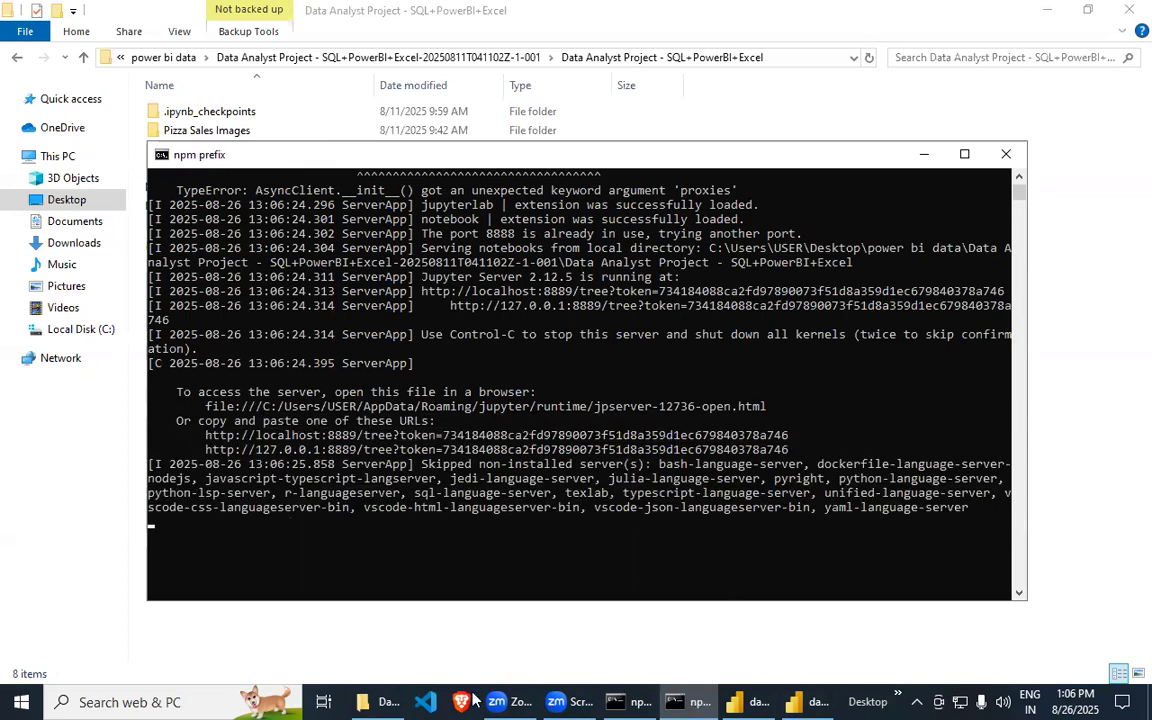
{"action": "left_click", "coordinate": [462, 702]}
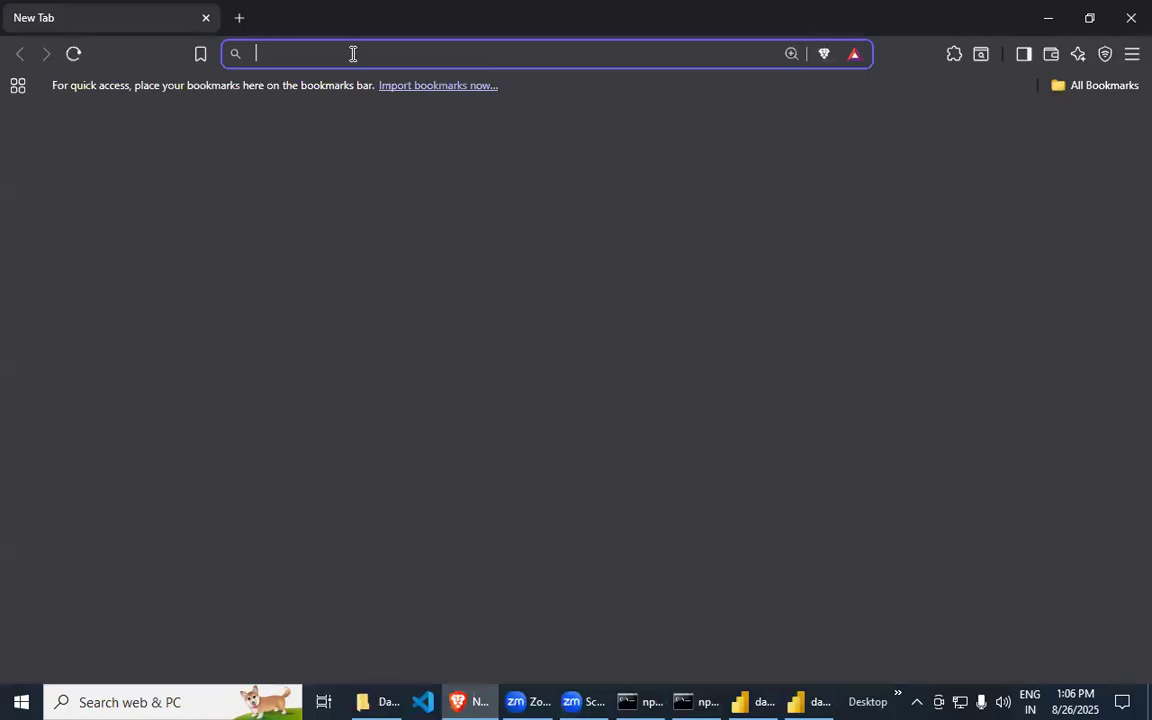
{"action": "key", "text": "ctrl+v"}
{"action": "key", "text": "Return"}
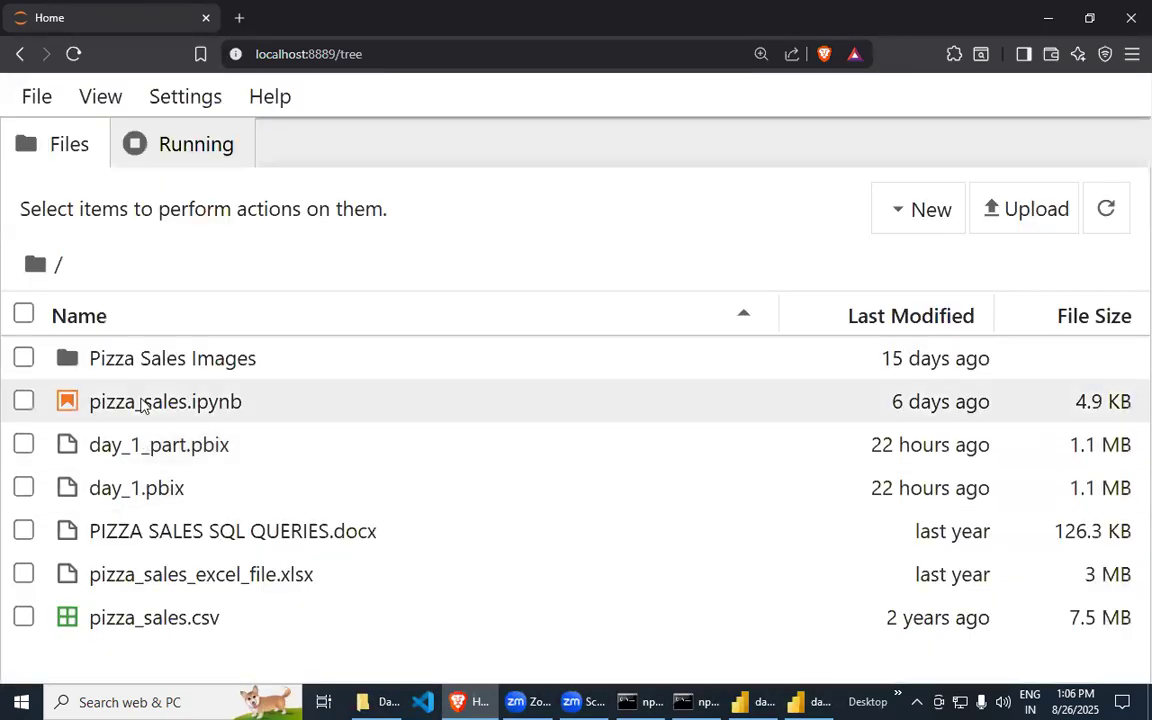
- Open the pizza_sales.ipynb notebook at the Monthly Trend for Total Orders section
{"action": "left_click", "coordinate": [141, 403]}
{"action": "double_click", "coordinate": [141, 403]}
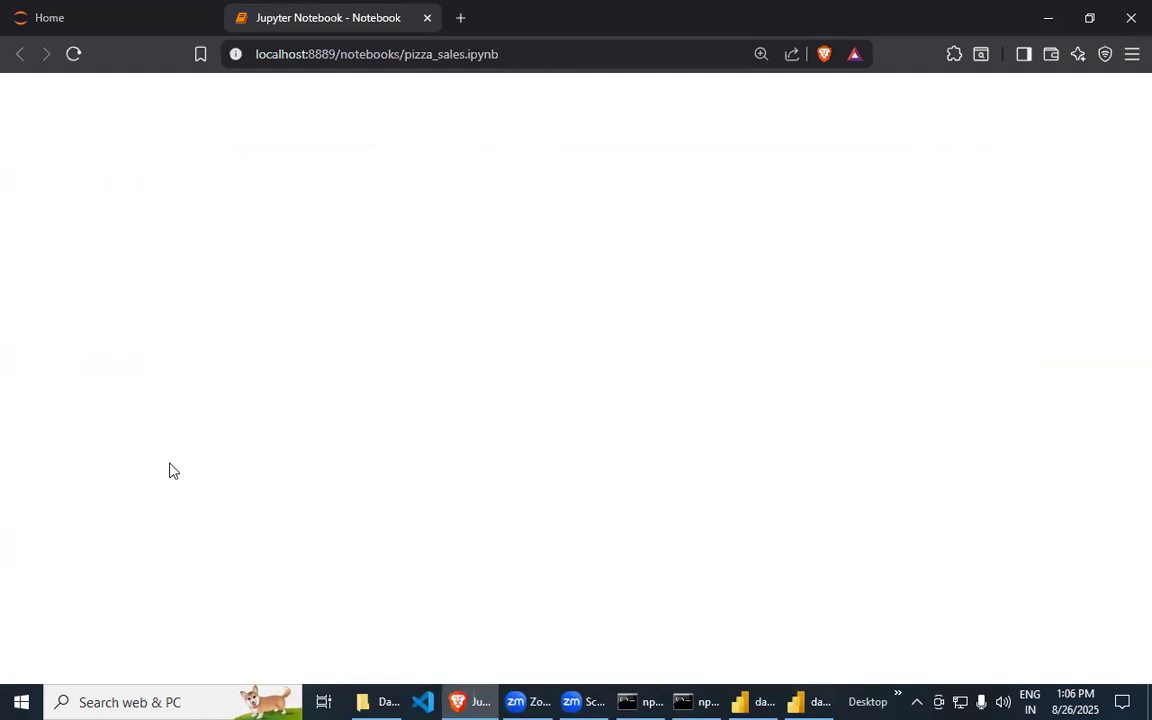
{"action": "scroll", "coordinate": [172, 468], "scroll_direction": "down", "scroll_amount": 10}
{"action": "scroll", "coordinate": [171, 464], "scroll_direction": "down", "scroll_amount": 8}
- Read the Monthly Trend for Total Orders heading and its chart requirement description in the notebook
{"action": "left_click_drag", "start_coordinate": [120, 357], "coordinate": [437, 358]}
{"action": "left_click_drag", "start_coordinate": [523, 358], "coordinate": [849, 358]}
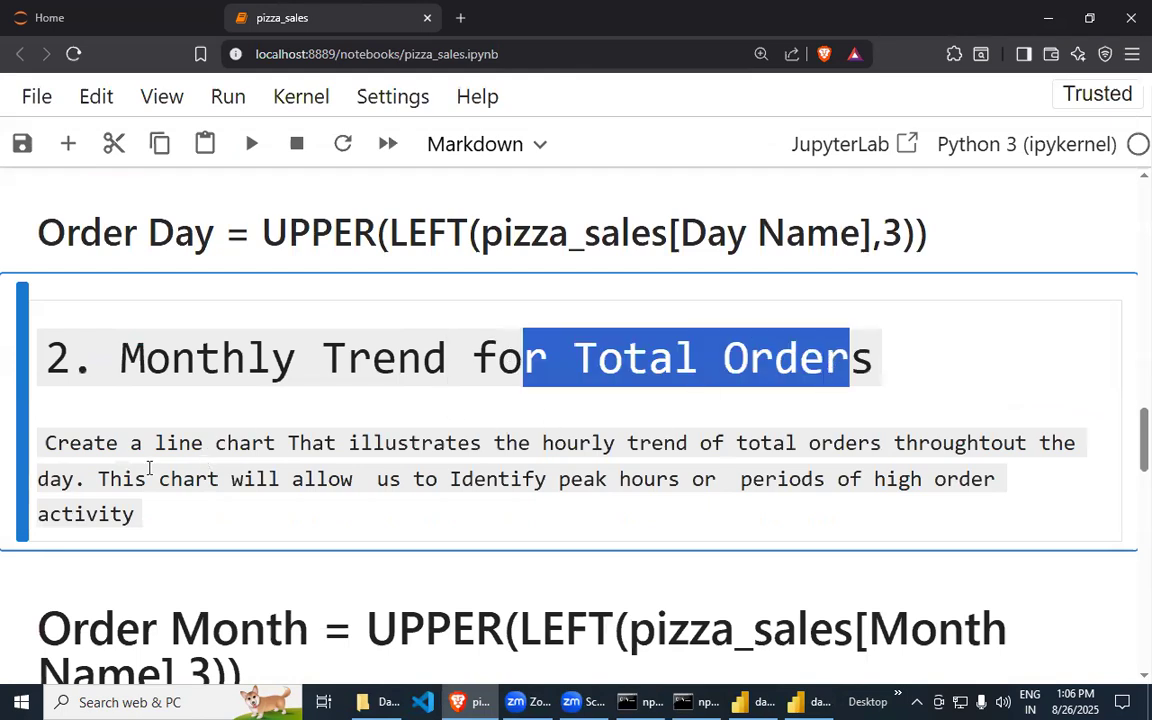
{"action": "left_click_drag", "start_coordinate": [57, 443], "coordinate": [410, 443]}
{"action": "left_click_drag", "start_coordinate": [493, 443], "coordinate": [627, 443]}
{"action": "left_click_drag", "start_coordinate": [761, 443], "coordinate": [1003, 443]}
{"action": "left_click", "coordinate": [67, 486]}
{"action": "left_click_drag", "start_coordinate": [98, 482], "coordinate": [320, 470]}
{"action": "left_click_drag", "start_coordinate": [413, 479], "coordinate": [995, 479]}
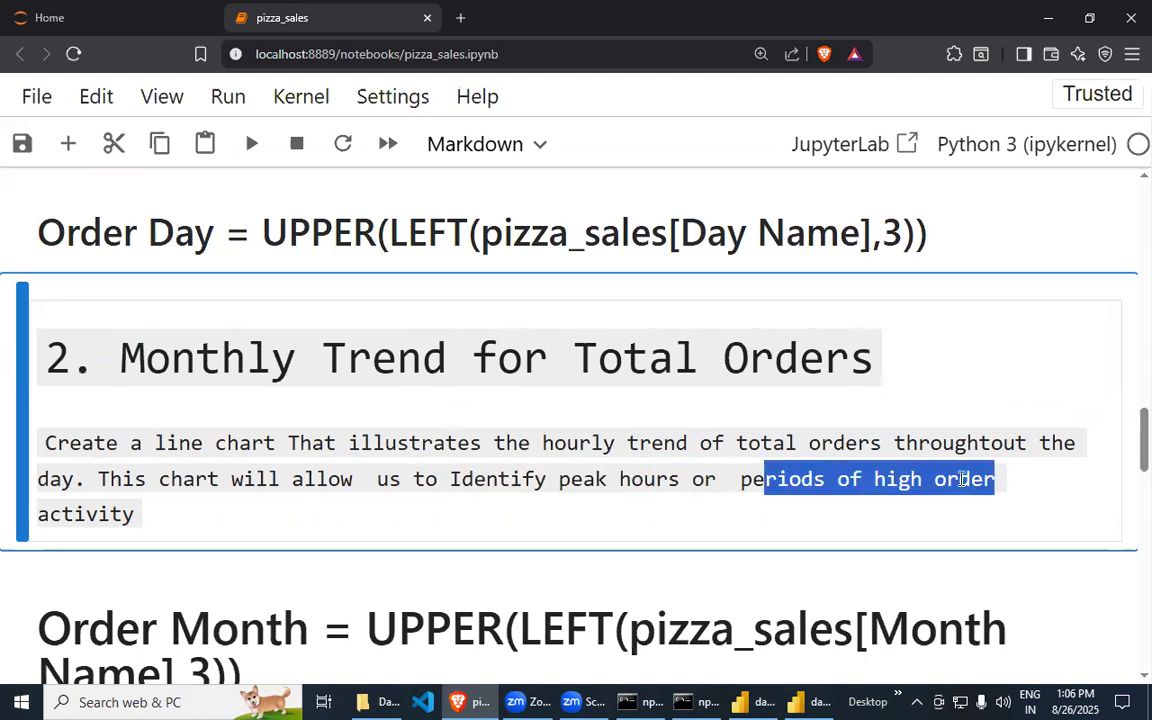
{"action": "left_click_drag", "start_coordinate": [40, 514], "coordinate": [134, 514]}
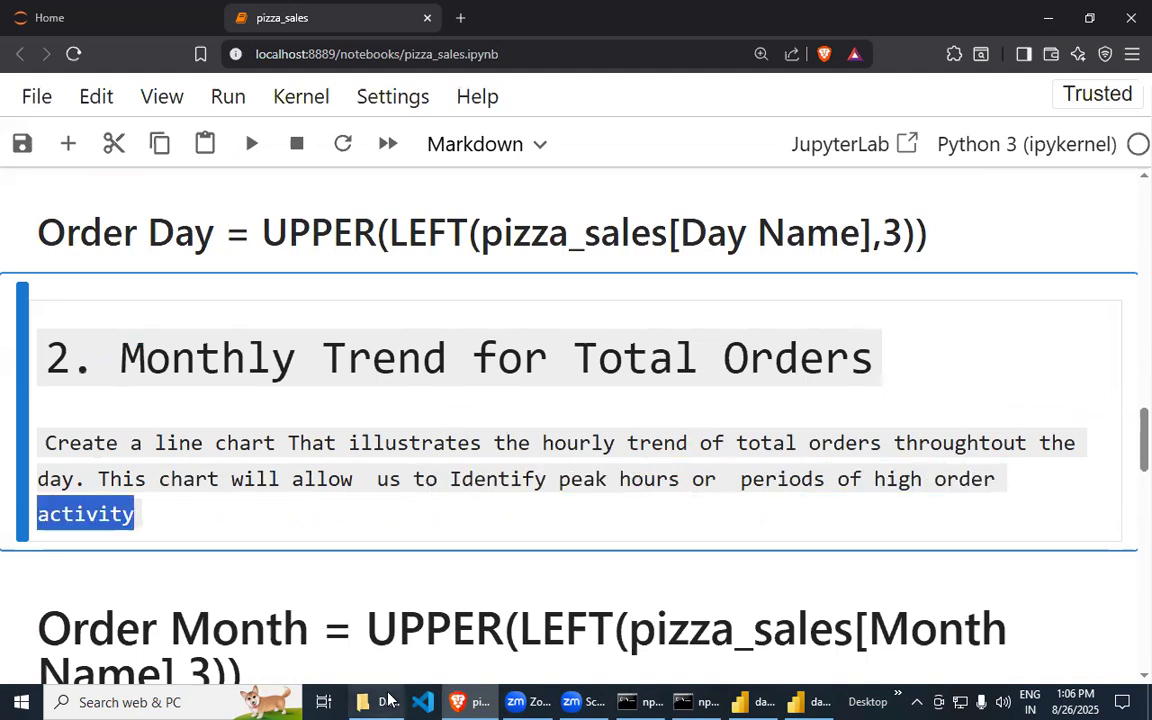
- Switch to the day_1_part report in Power BI and duplicate the Daily Trend chart's rounded frame, fitting the copy into the empty space beside it
{"action": "left_click", "coordinate": [800, 701]}
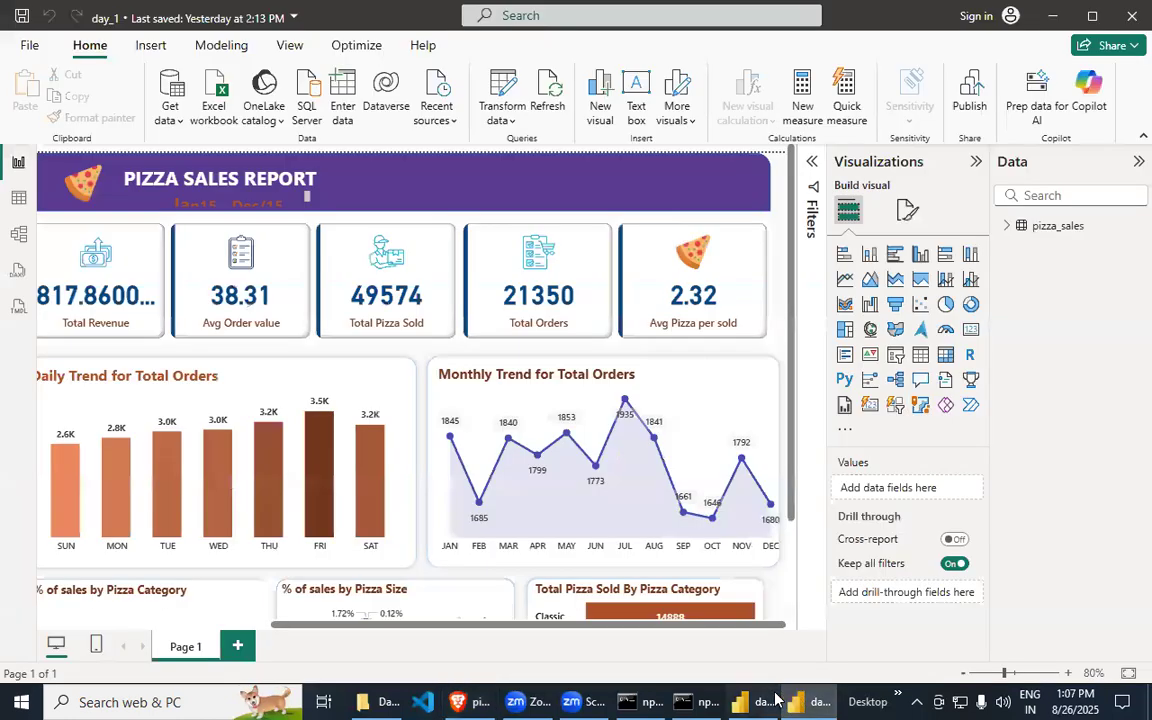
{"action": "left_click", "coordinate": [758, 701]}
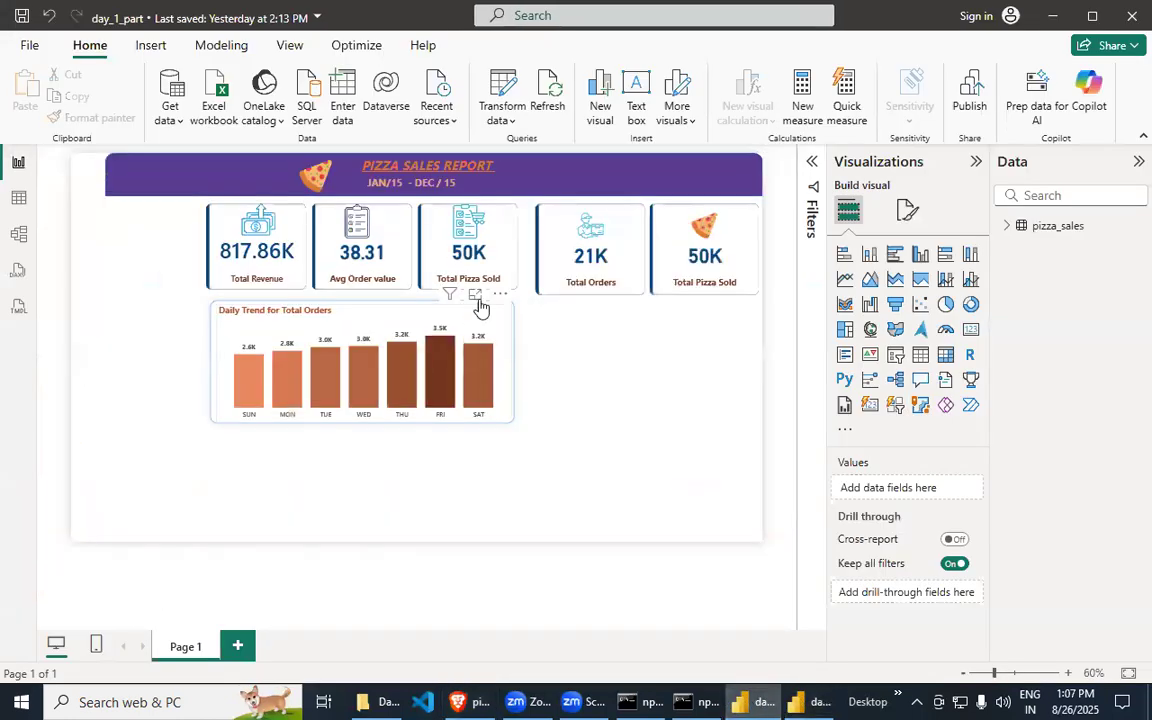
{"action": "left_click", "coordinate": [508, 328]}
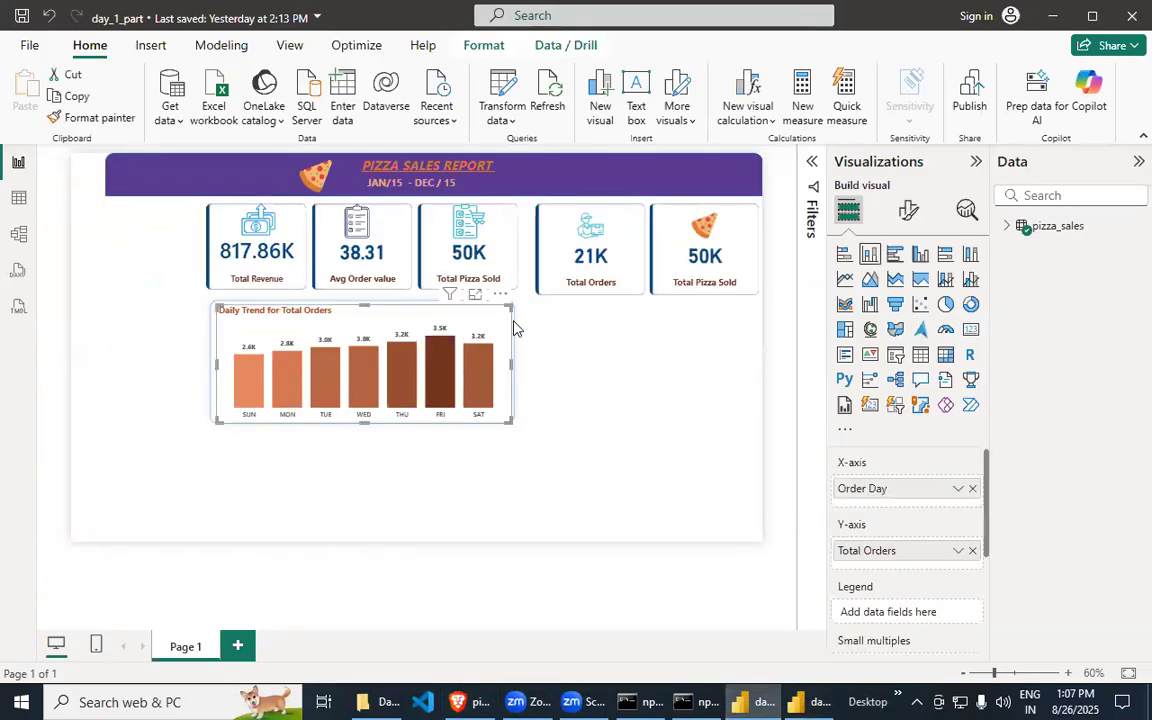
{"action": "left_click", "coordinate": [518, 327]}
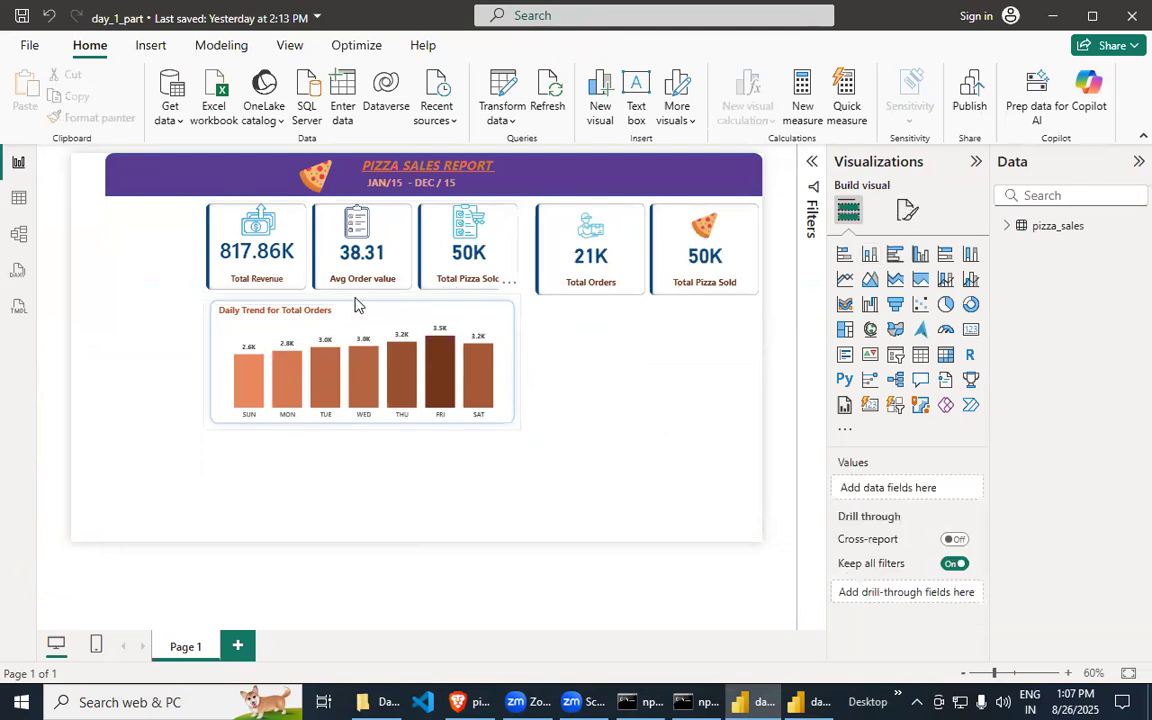
{"action": "left_click", "coordinate": [368, 322]}
{"action": "left_click_drag", "start_coordinate": [368, 322], "coordinate": [584, 330]}
{"action": "left_click_drag", "start_coordinate": [444, 434], "coordinate": [517, 436]}
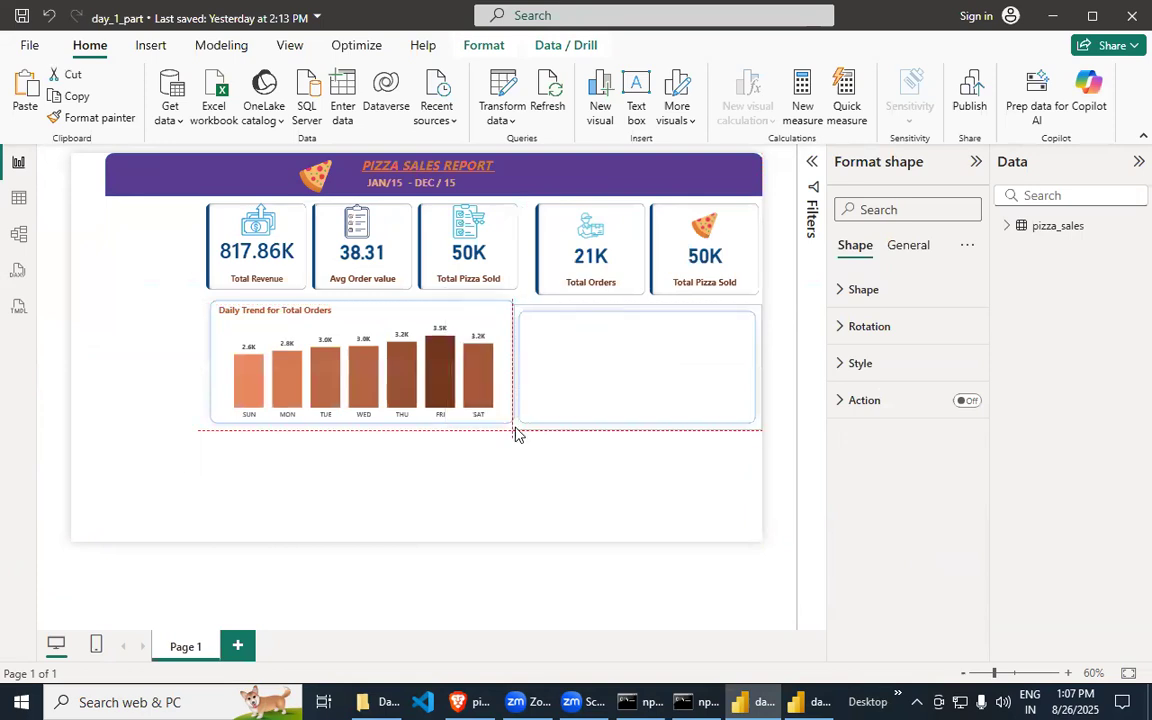
{"action": "left_click_drag", "start_coordinate": [527, 318], "coordinate": [516, 291]}
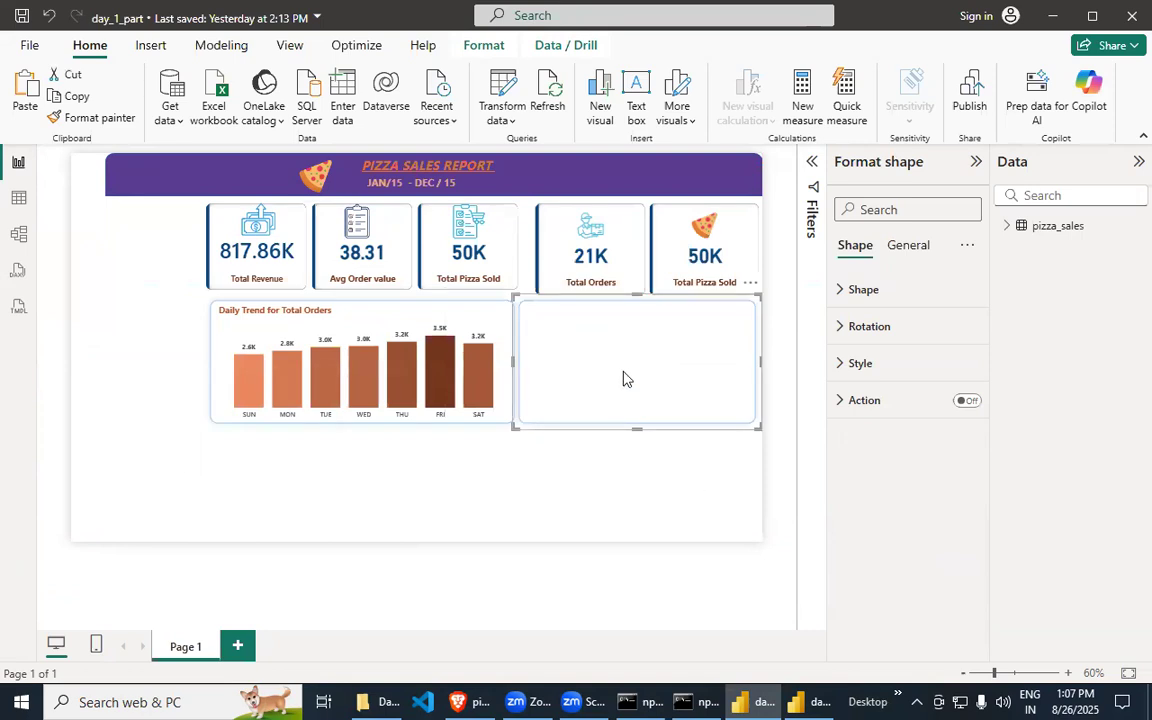
- Add an empty area chart to the report and fit it inside the new frame beside the Daily Trend chart
{"action": "left_click", "coordinate": [674, 469]}
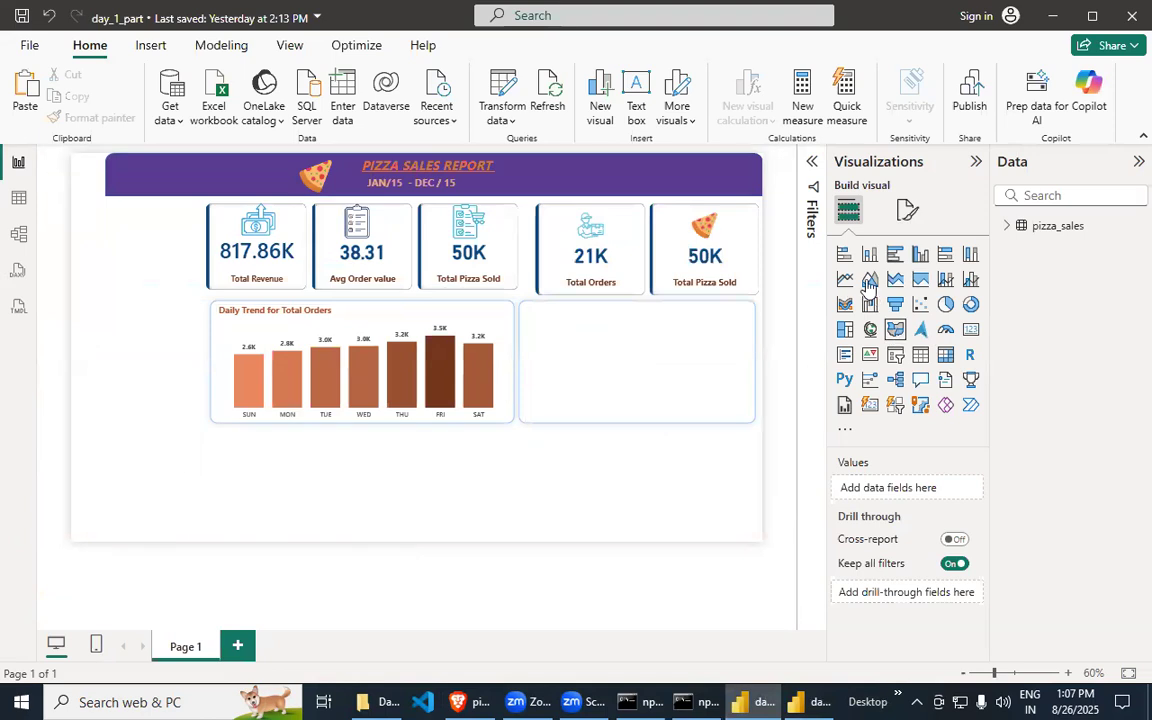
{"action": "left_click", "coordinate": [869, 281]}
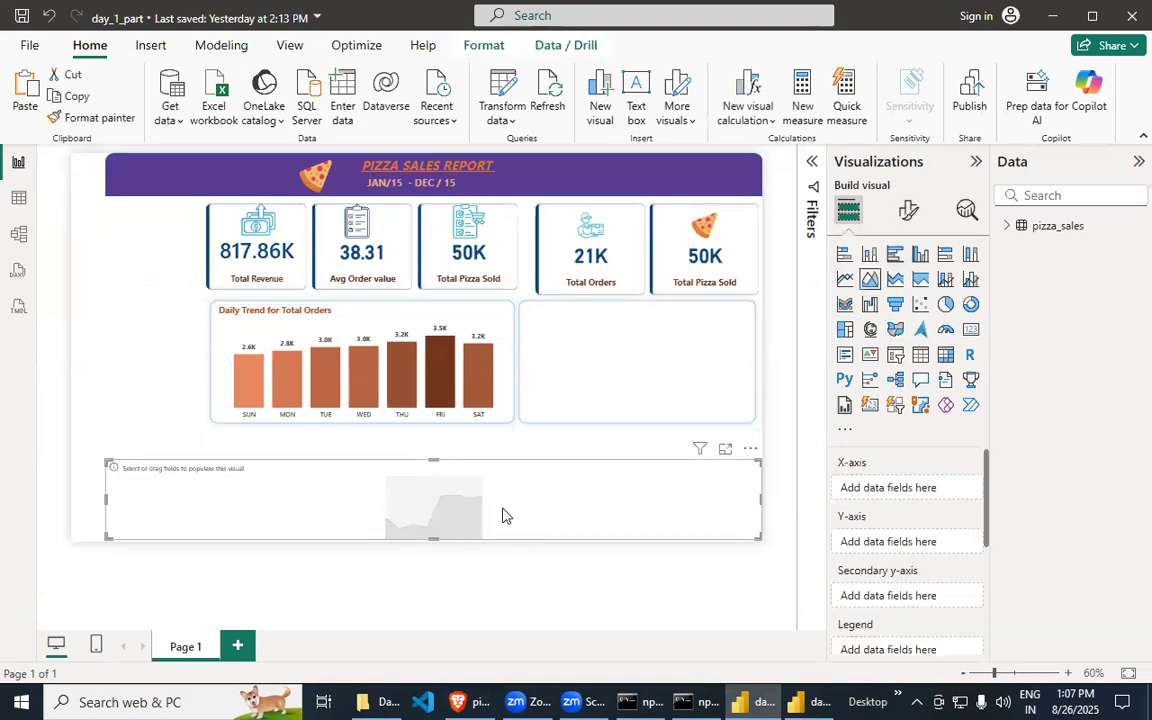
{"action": "left_click_drag", "start_coordinate": [507, 517], "coordinate": [463, 455]}
{"action": "left_click_drag", "start_coordinate": [680, 489], "coordinate": [545, 394]}
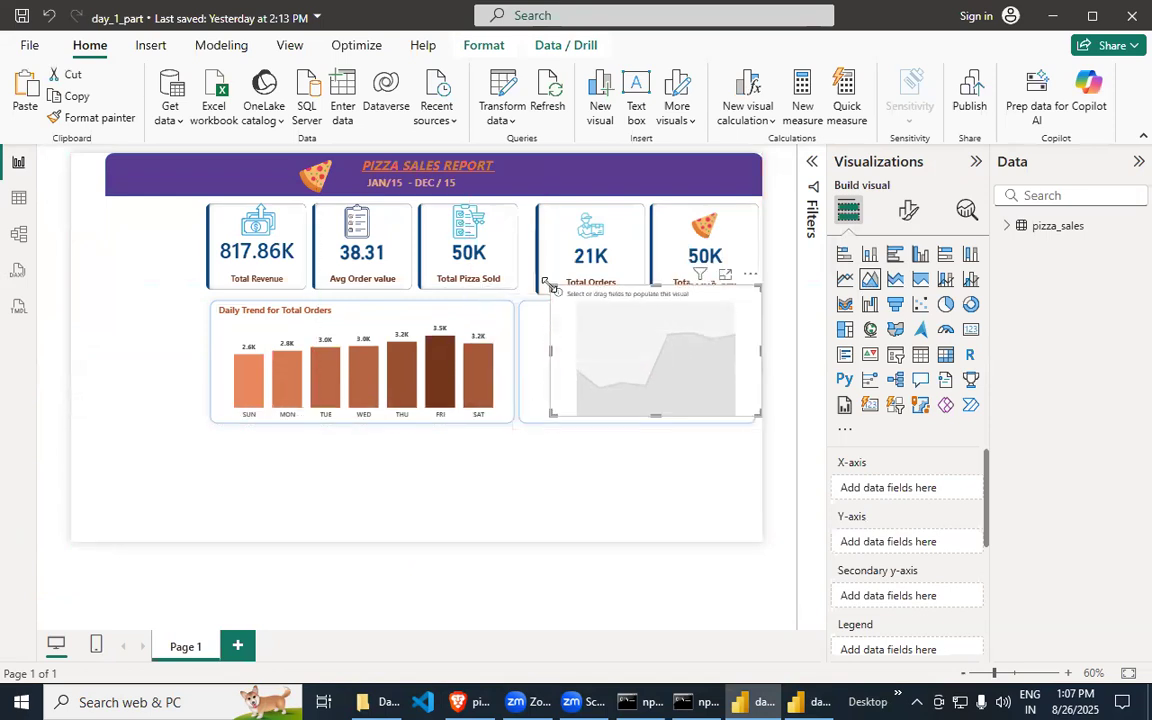
{"action": "left_click_drag", "start_coordinate": [561, 311], "coordinate": [573, 343]}
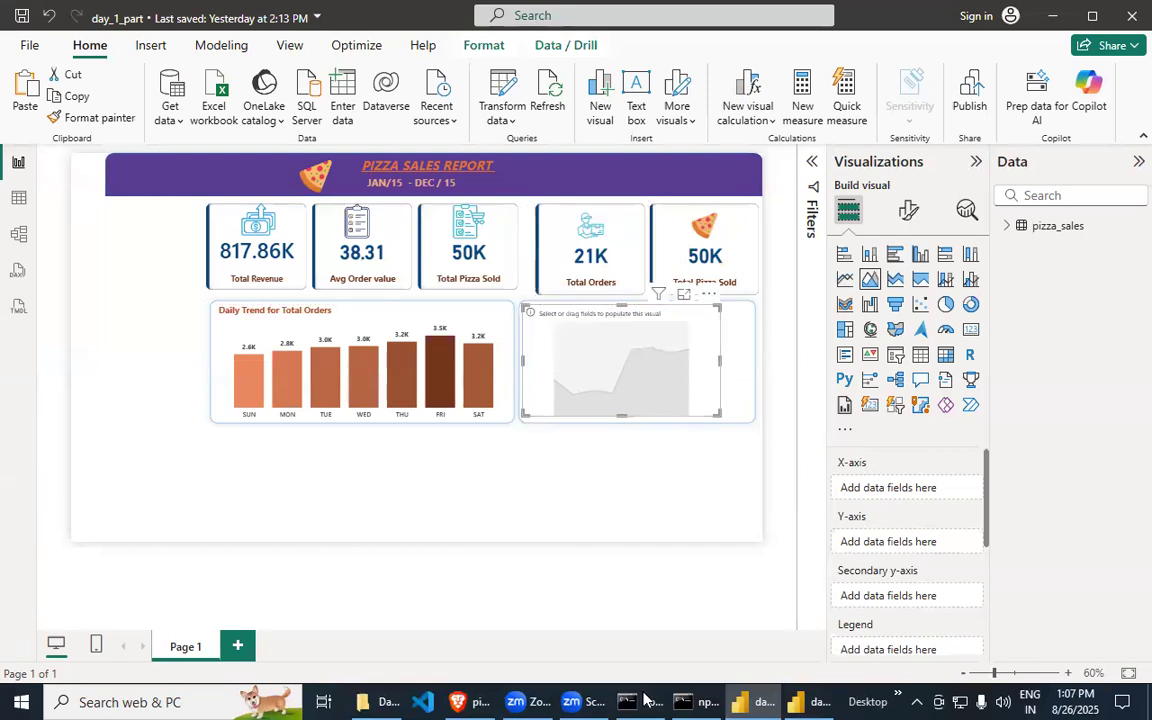
- Check the Monthly Trend heading in the notebook and delete the Month Name column from pizza_sales in the day_1 Power BI report
{"action": "left_click", "coordinate": [458, 701]}
{"action": "left_click_drag", "start_coordinate": [150, 357], "coordinate": [722, 358]}
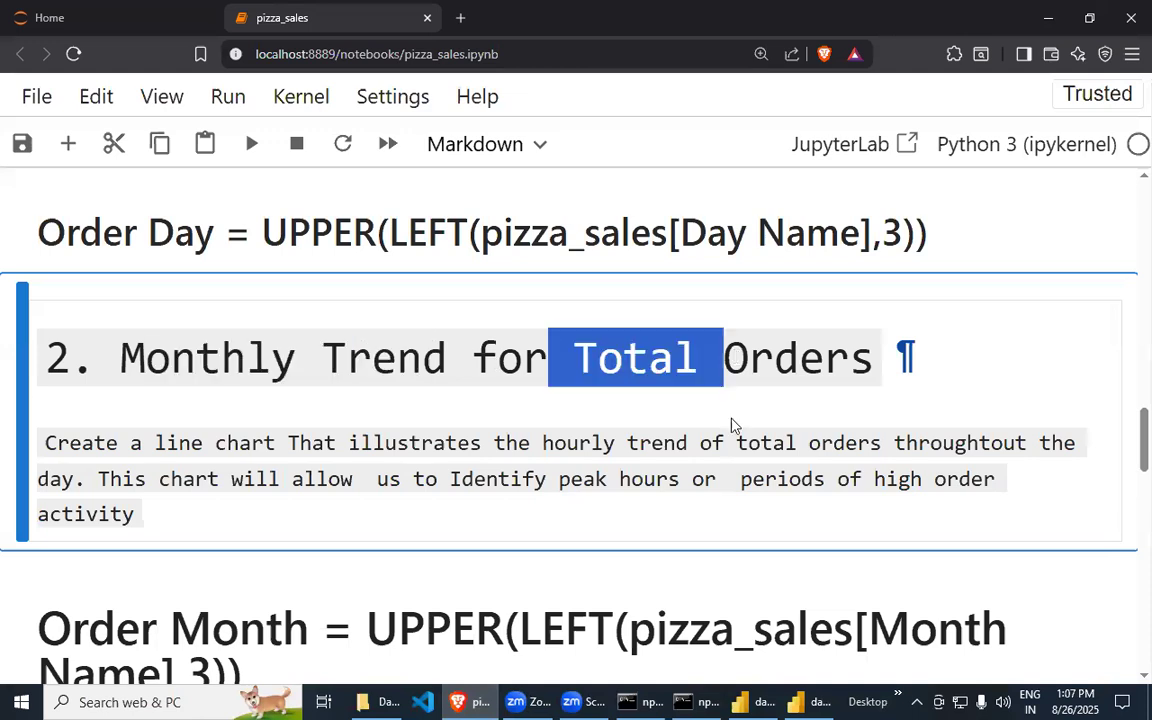
{"action": "left_click", "coordinate": [795, 699]}
{"action": "left_click", "coordinate": [1008, 226]}
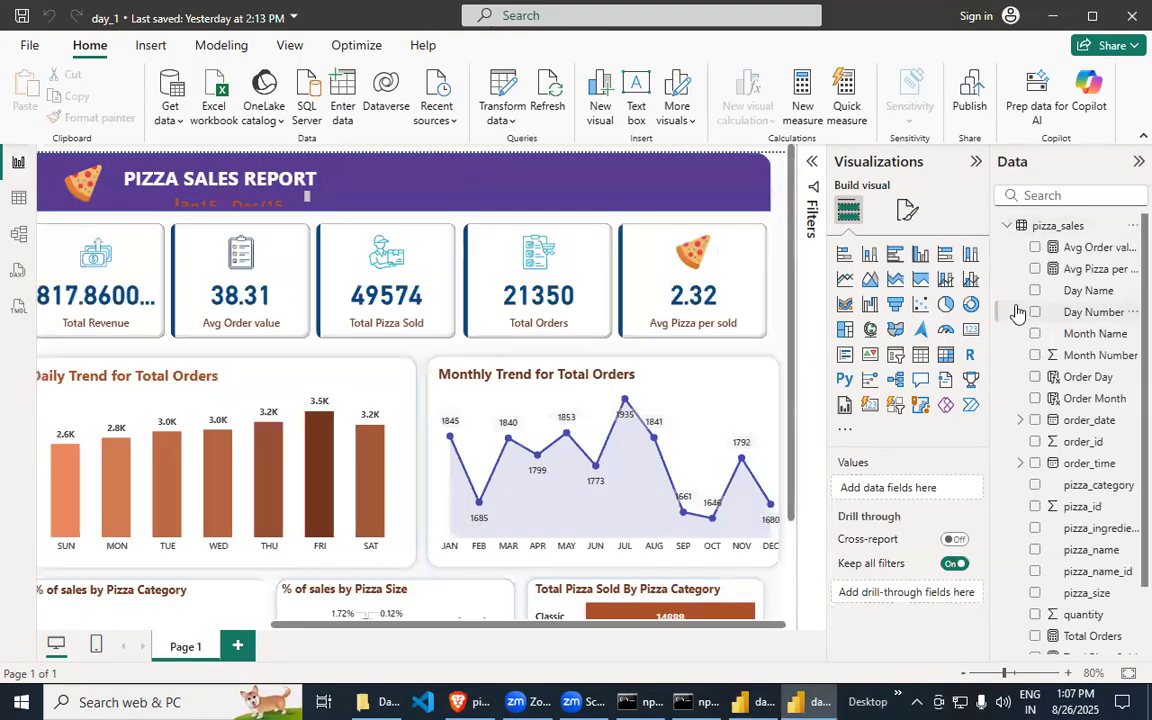
{"action": "left_click", "coordinate": [1133, 334]}
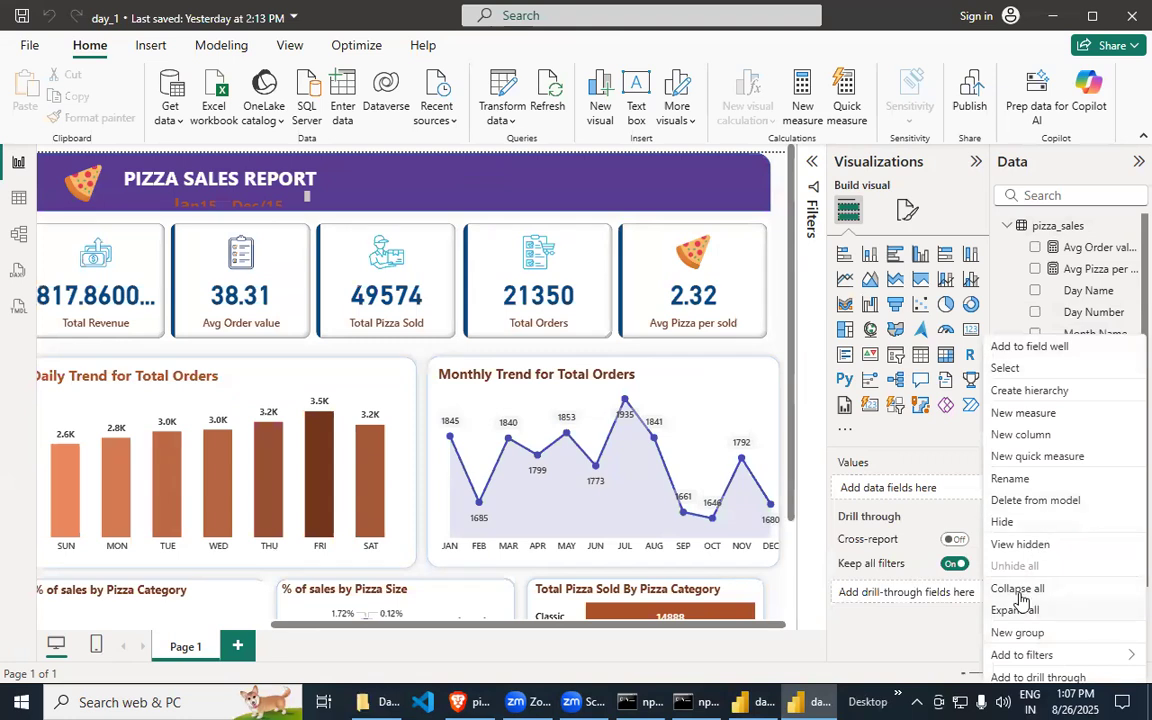
{"action": "left_click", "coordinate": [1035, 500]}
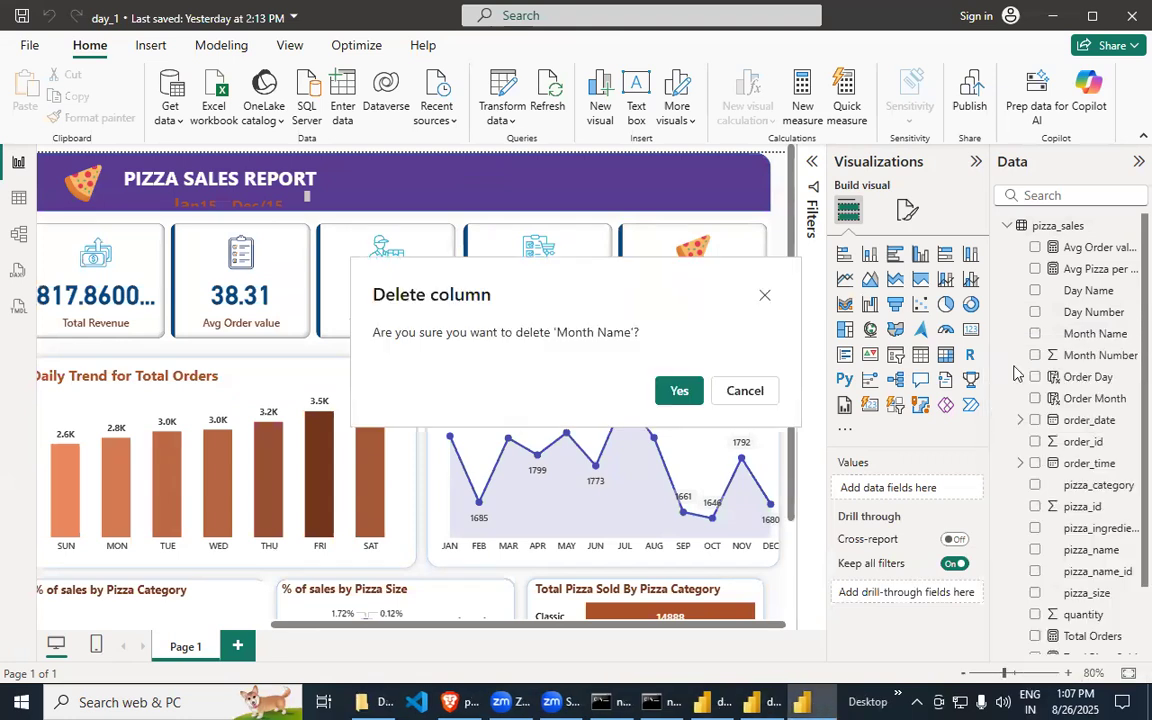
{"action": "left_click", "coordinate": [679, 391]}
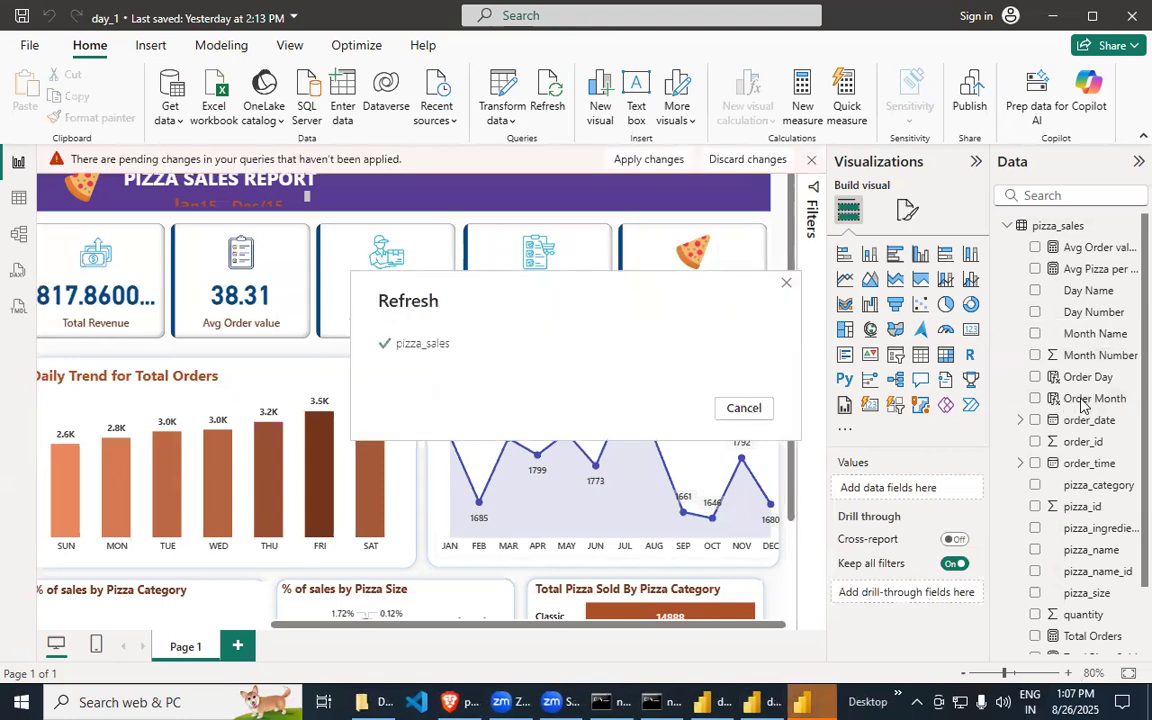
- Delete the Order Month calculated column from the pizza_sales table
{"action": "left_click", "coordinate": [1090, 398]}
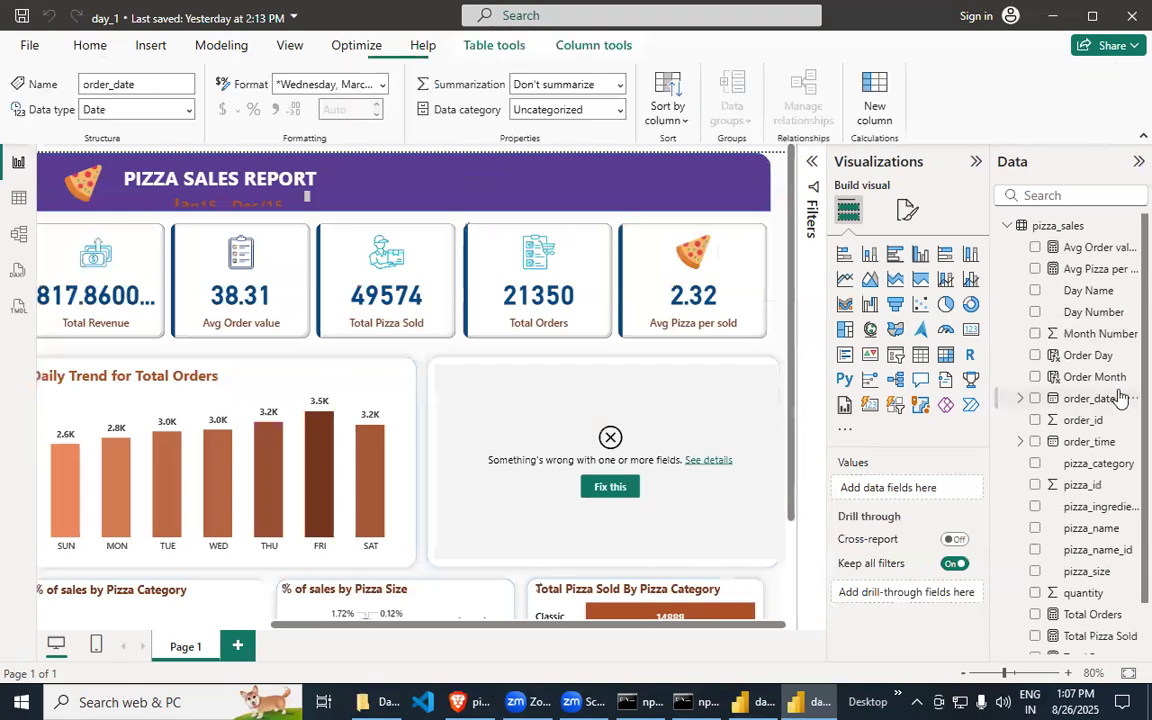
{"action": "left_click", "coordinate": [1100, 378]}
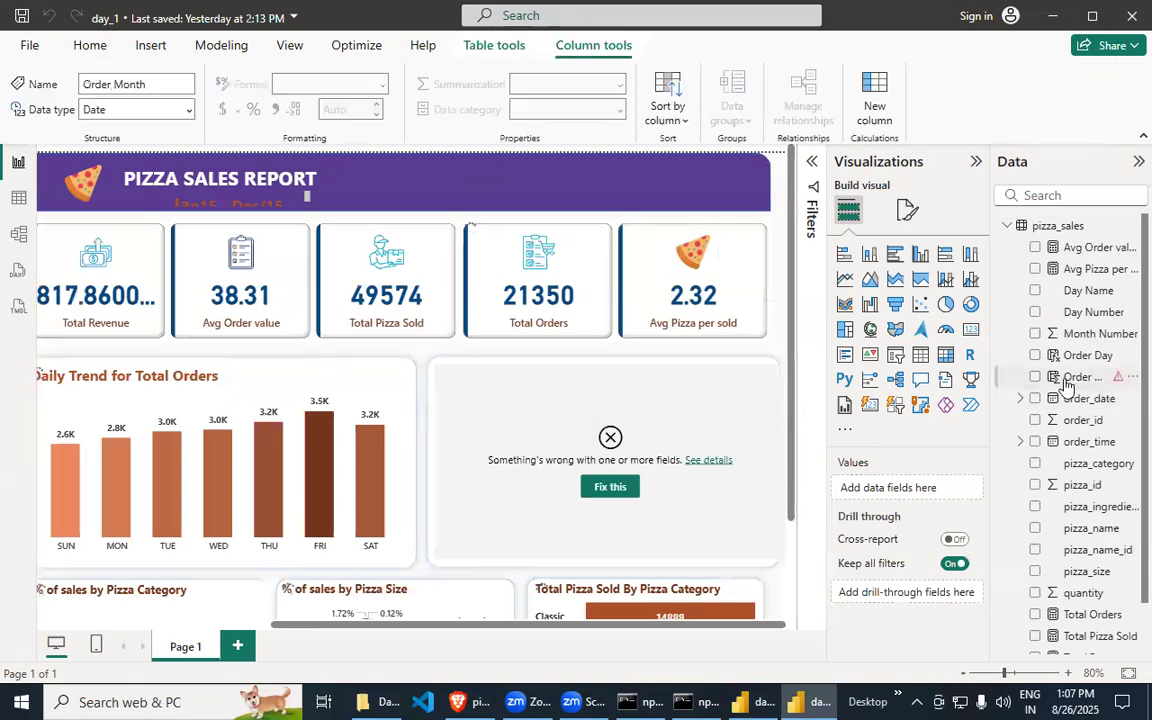
{"action": "left_click", "coordinate": [1131, 380]}
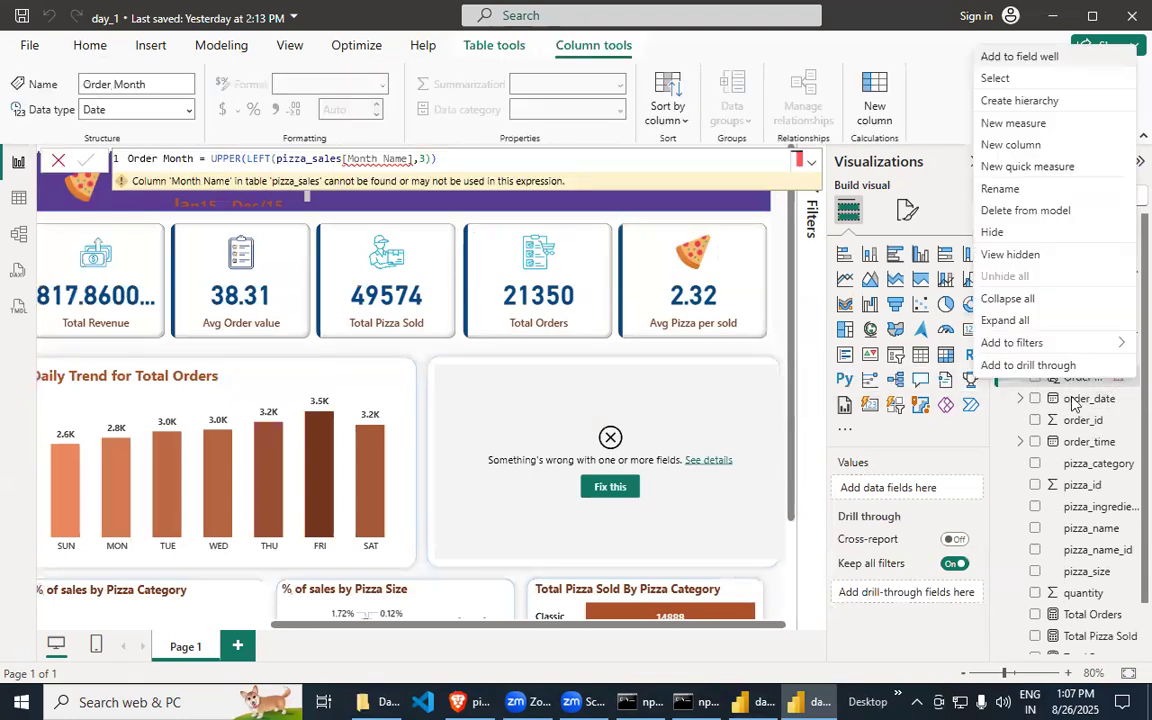
{"action": "left_click", "coordinate": [1028, 210]}
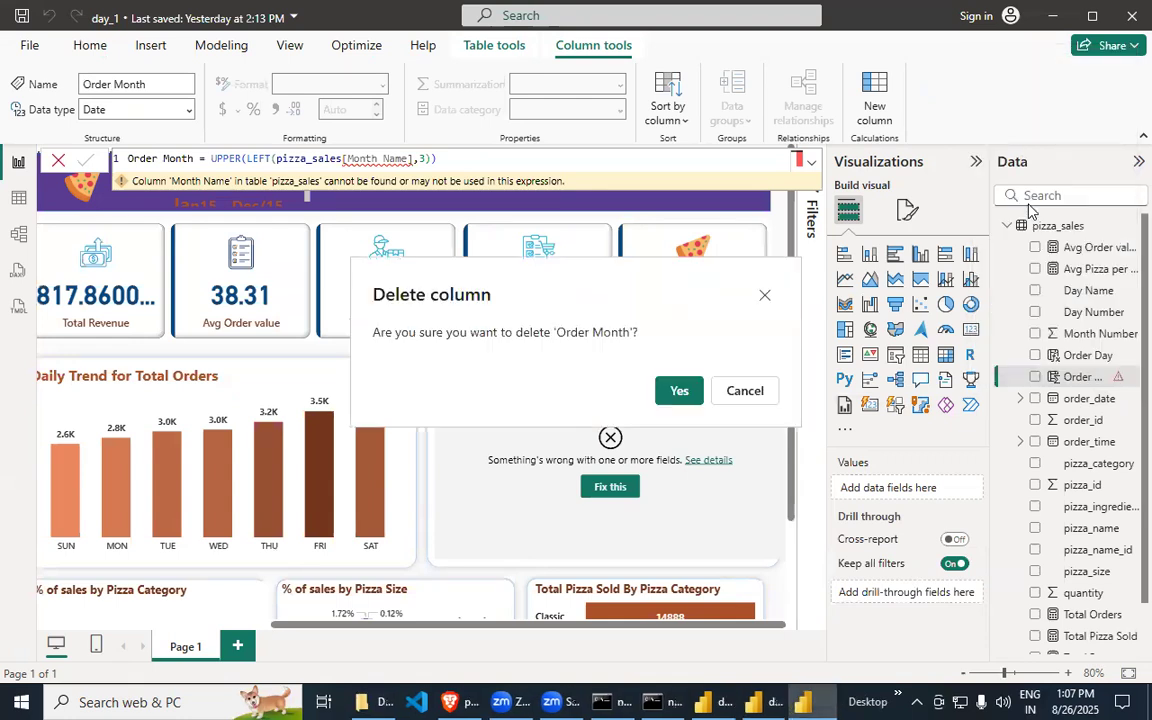
{"action": "left_click", "coordinate": [679, 390]}
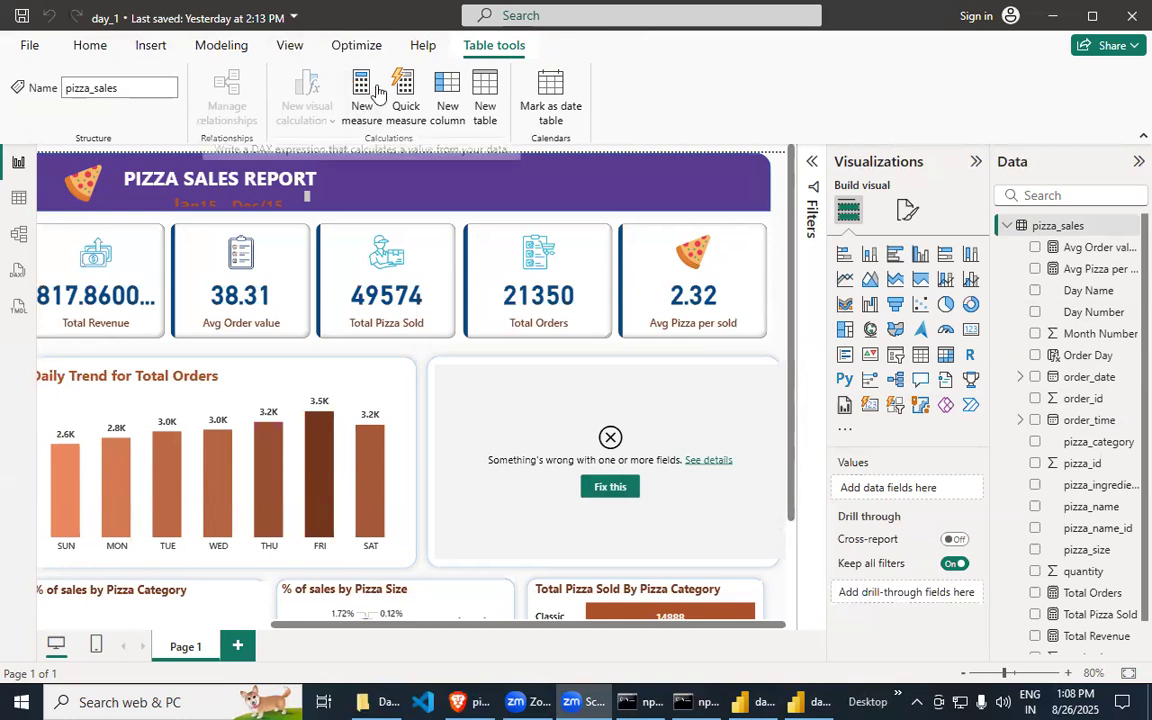
- Open the Power Query Editor to transform the day_1 report's data
{"action": "scroll", "coordinate": [192, 408], "scroll_direction": "down", "scroll_amount": 3}
{"action": "left_click", "coordinate": [191, 393]}
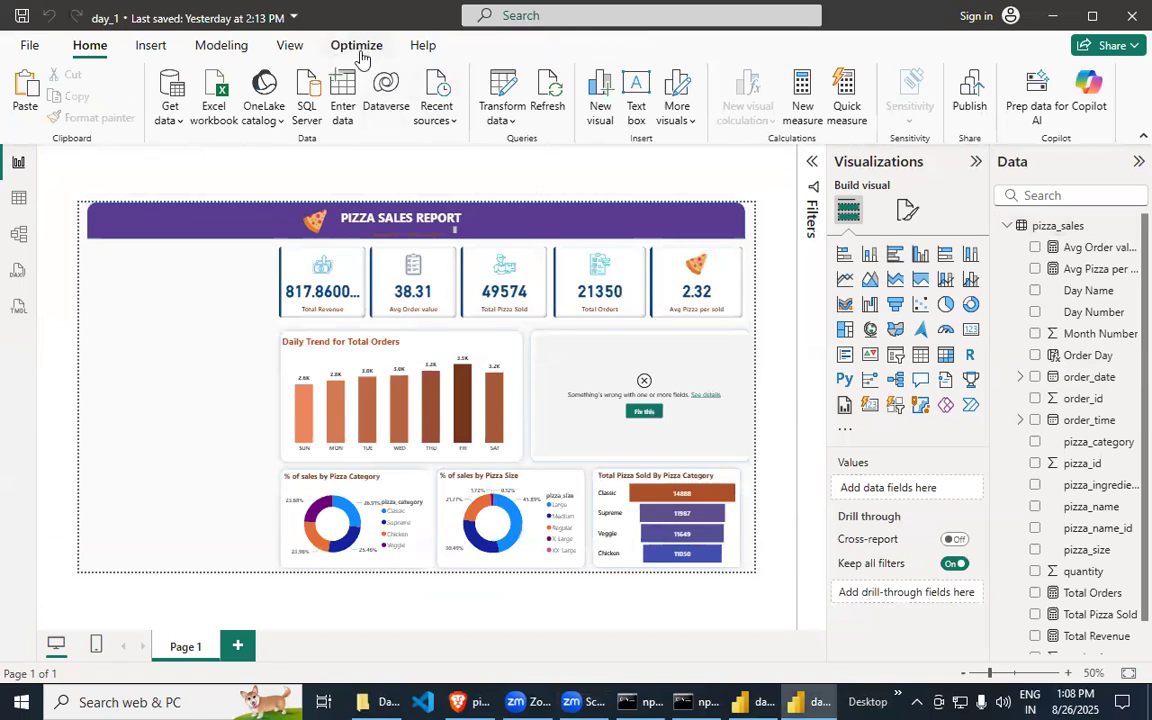
{"action": "left_click", "coordinate": [503, 118]}
{"action": "left_click", "coordinate": [557, 150]}
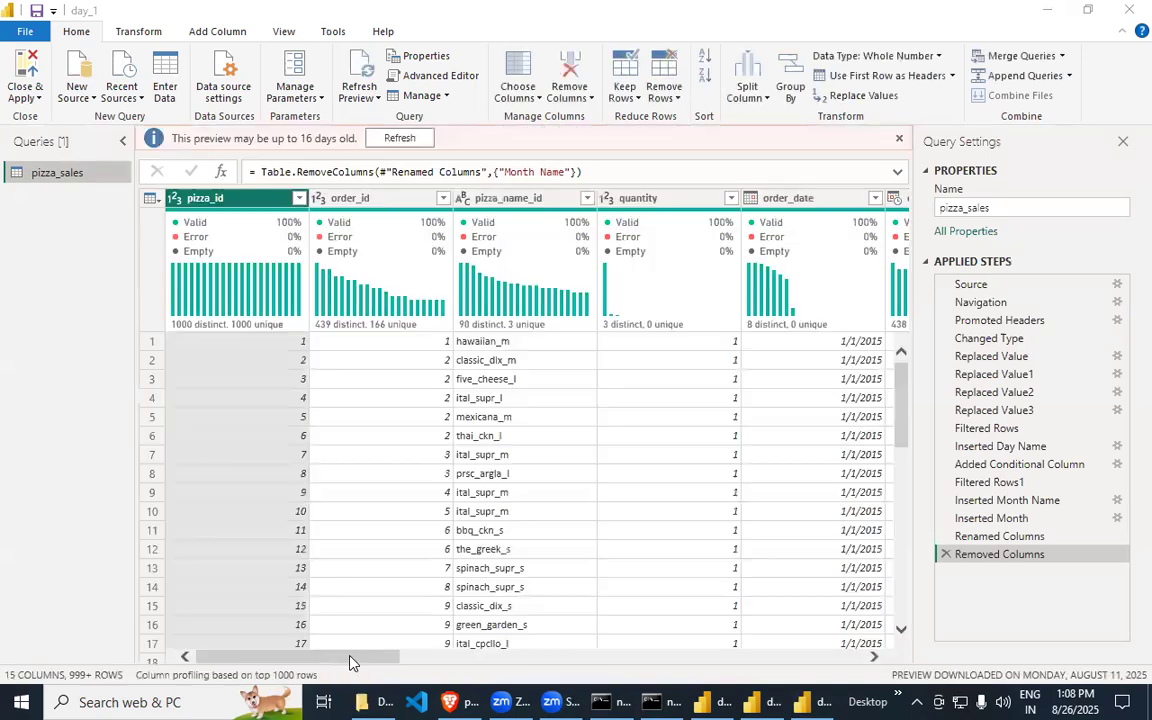
- Add a month name column derived from order_date to the pizza_sales query
{"action": "left_click_drag", "start_coordinate": [350, 656], "coordinate": [437, 656]}
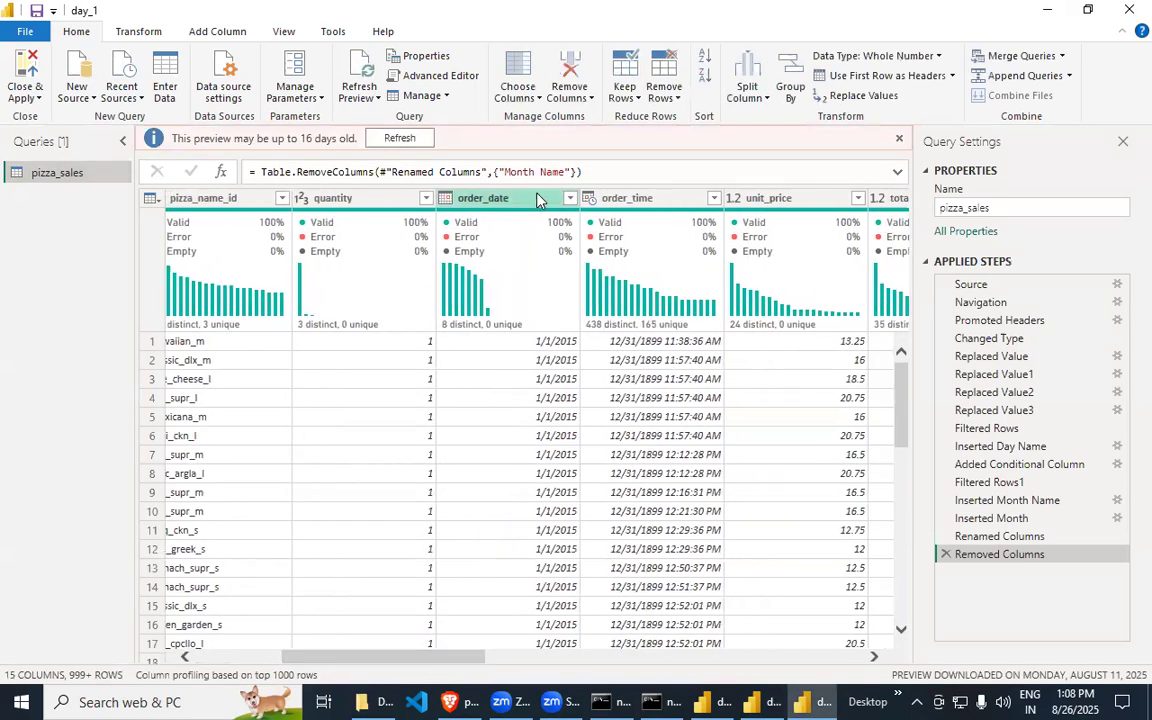
{"action": "left_click", "coordinate": [500, 197]}
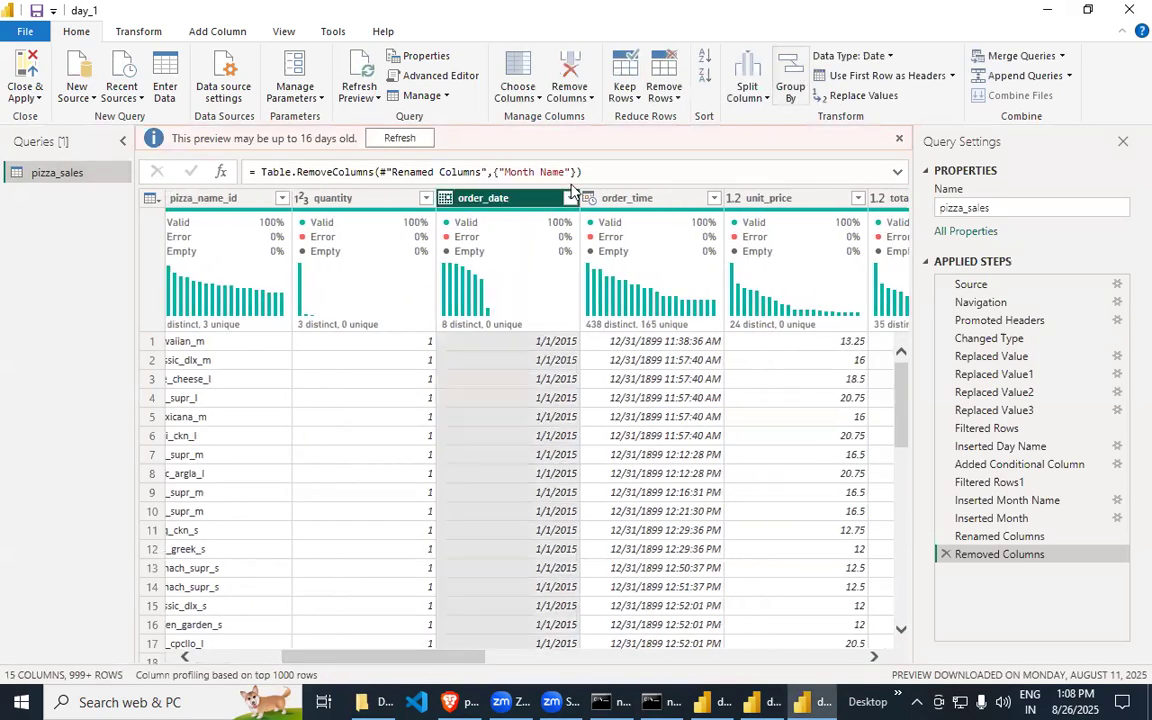
{"action": "left_click", "coordinate": [217, 30]}
{"action": "left_click", "coordinate": [713, 90]}
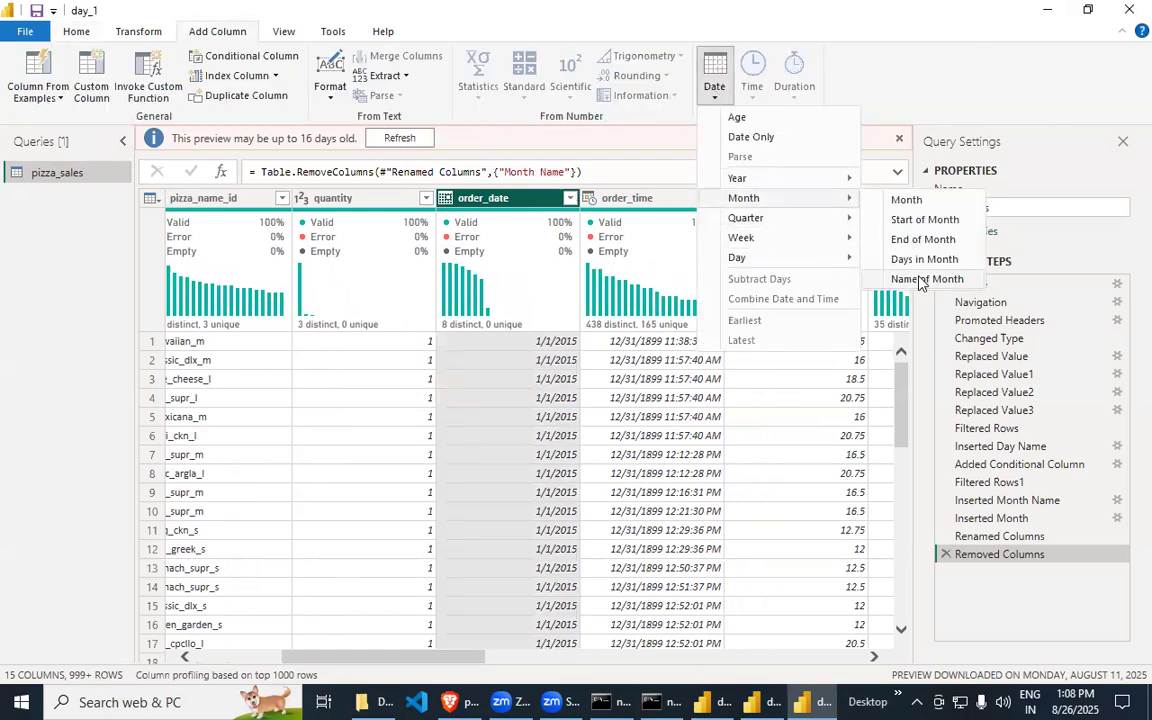
{"action": "left_click", "coordinate": [921, 281]}
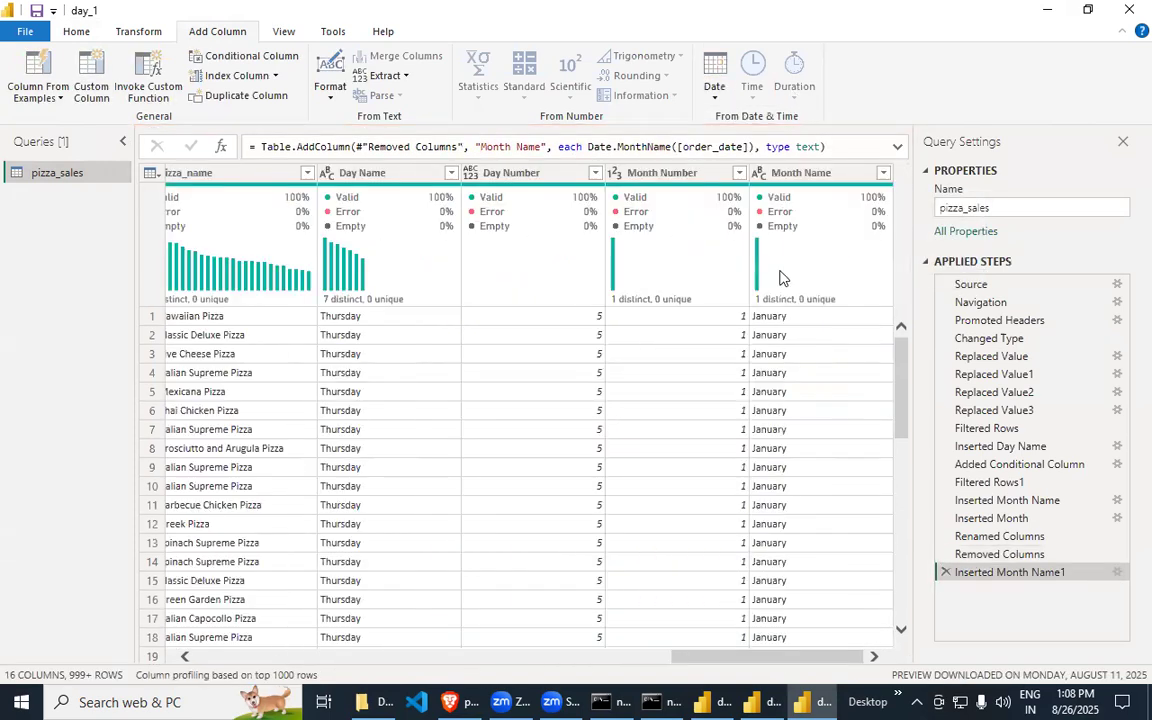
- Add a month number column derived from order_date to the pizza_sales query
{"action": "left_click_drag", "start_coordinate": [700, 657], "coordinate": [313, 660]}
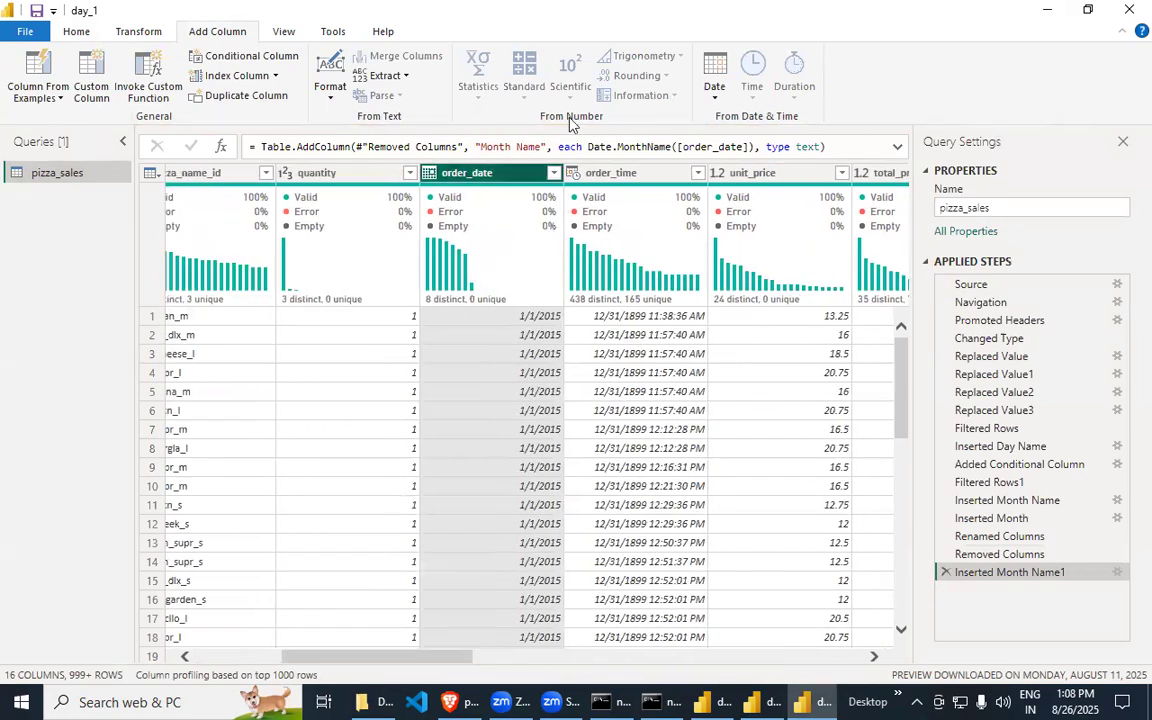
{"action": "left_click", "coordinate": [715, 80]}
{"action": "mouse_move", "coordinate": [771, 198]}
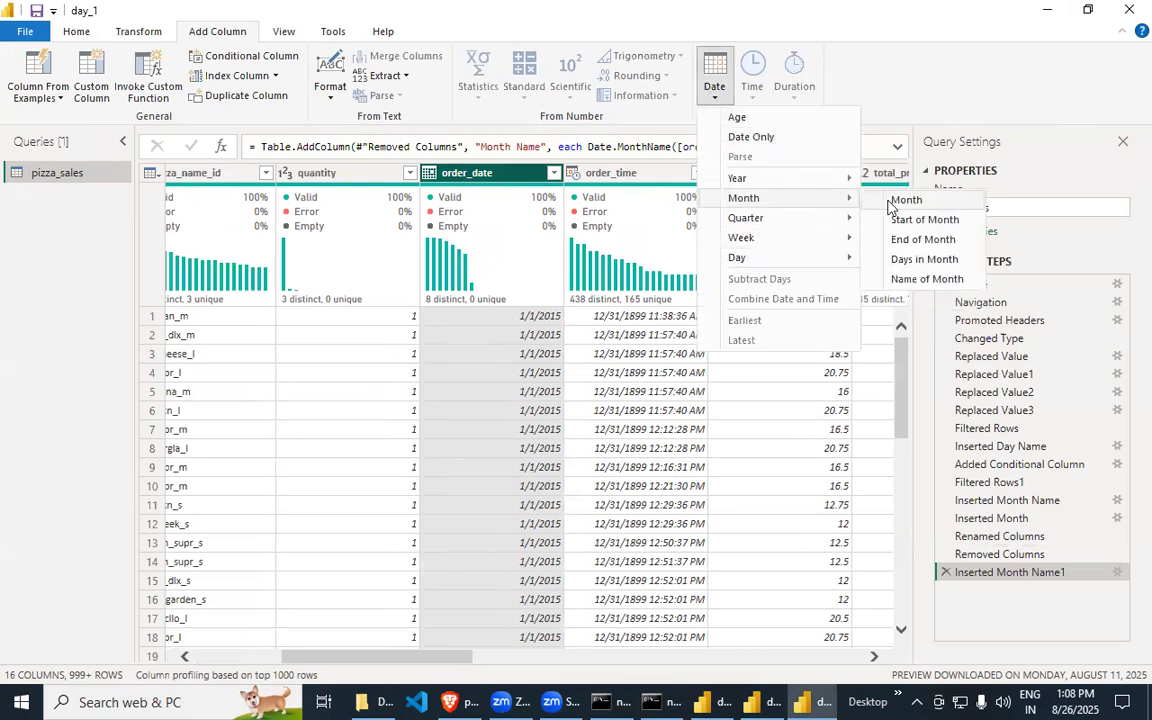
{"action": "left_click", "coordinate": [922, 201]}
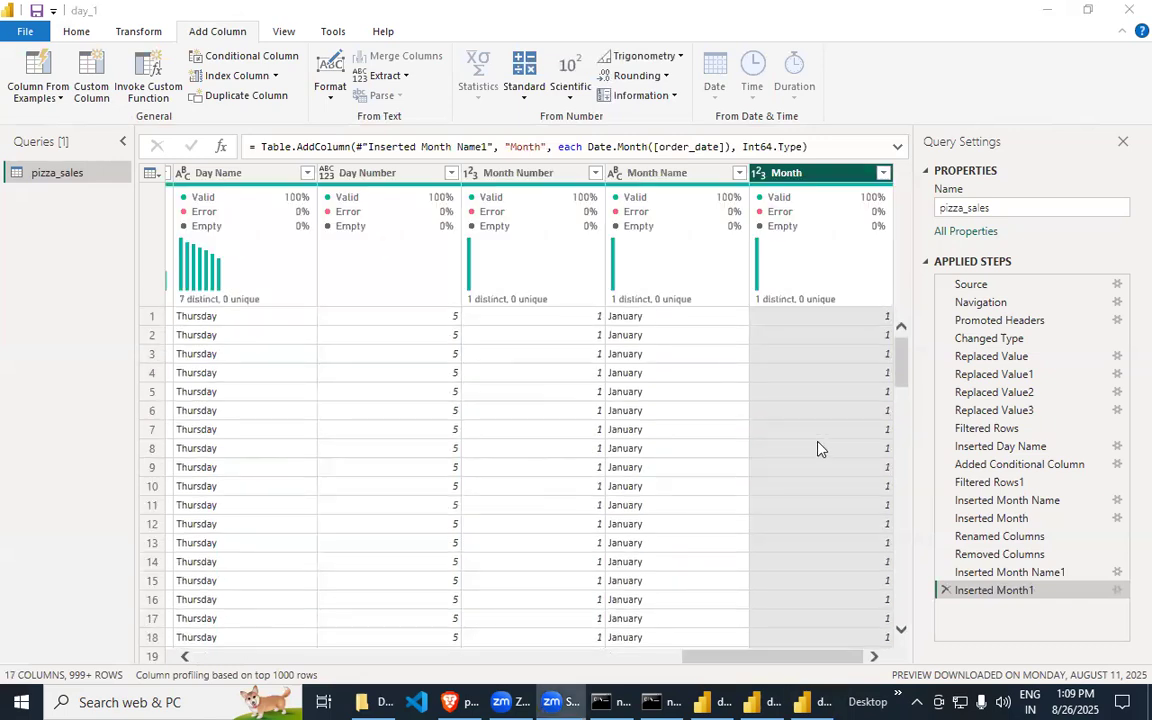
- Check the new Month column's filter values, then delete the Inserted Month1 applied step
{"action": "scroll", "coordinate": [818, 450], "scroll_direction": "down", "scroll_amount": 3}
{"action": "scroll", "coordinate": [838, 463], "scroll_direction": "up", "scroll_amount": 3}
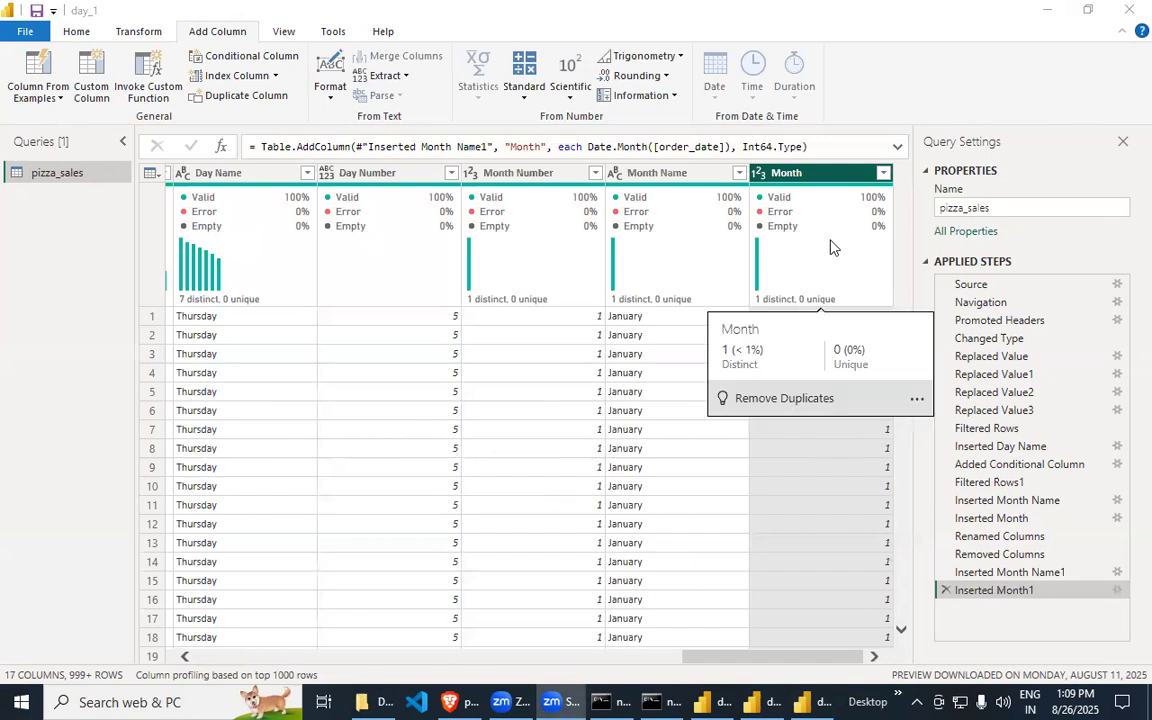
{"action": "left_click", "coordinate": [883, 175]}
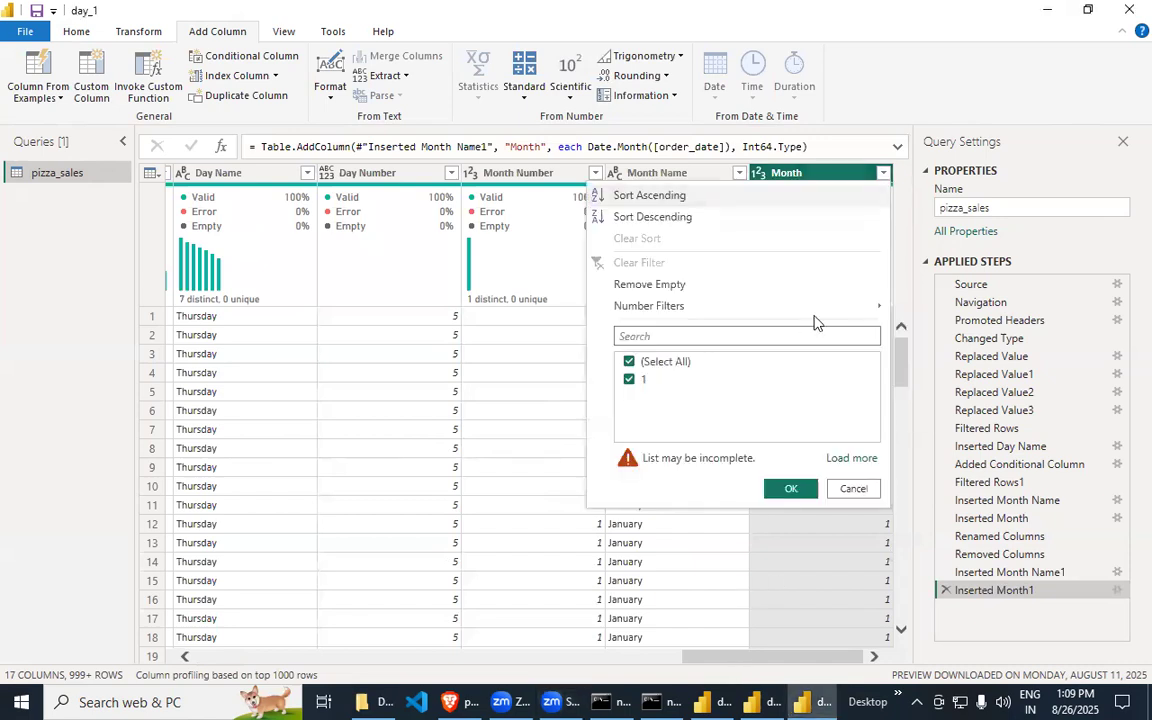
{"action": "left_click", "coordinate": [855, 489]}
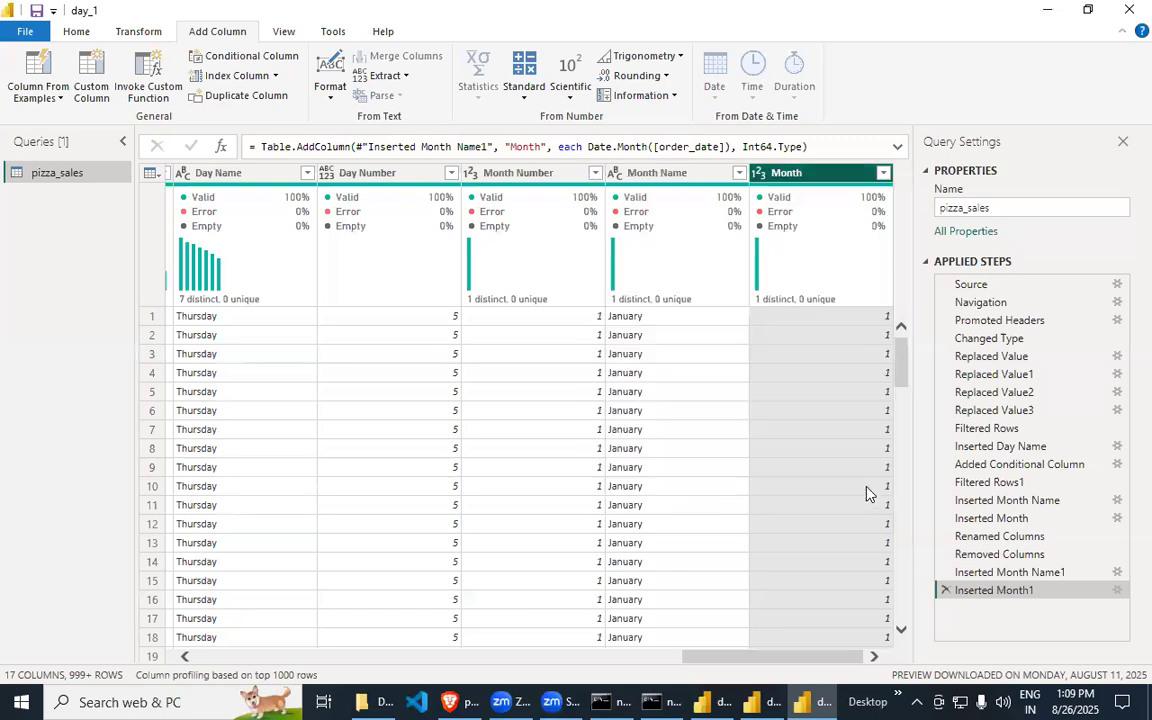
{"action": "left_click", "coordinate": [944, 590]}
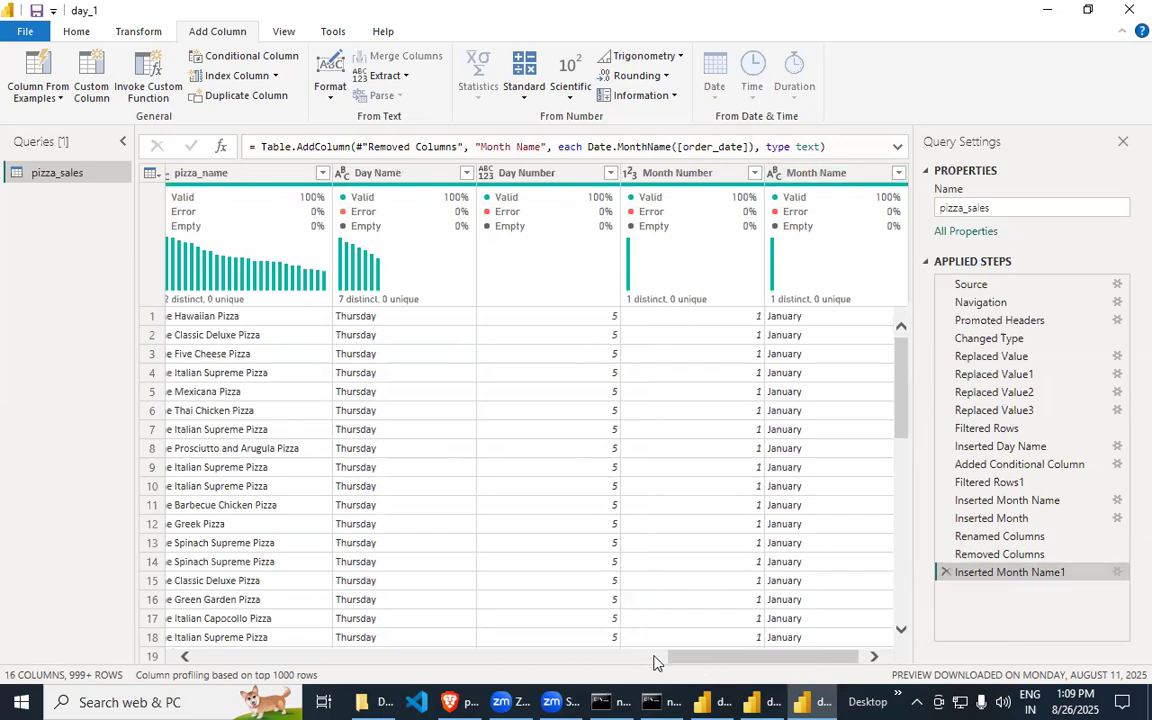
- Extract the month from order_date into a new numeric column in pizza_sales
{"action": "left_click_drag", "start_coordinate": [708, 657], "coordinate": [372, 656]}
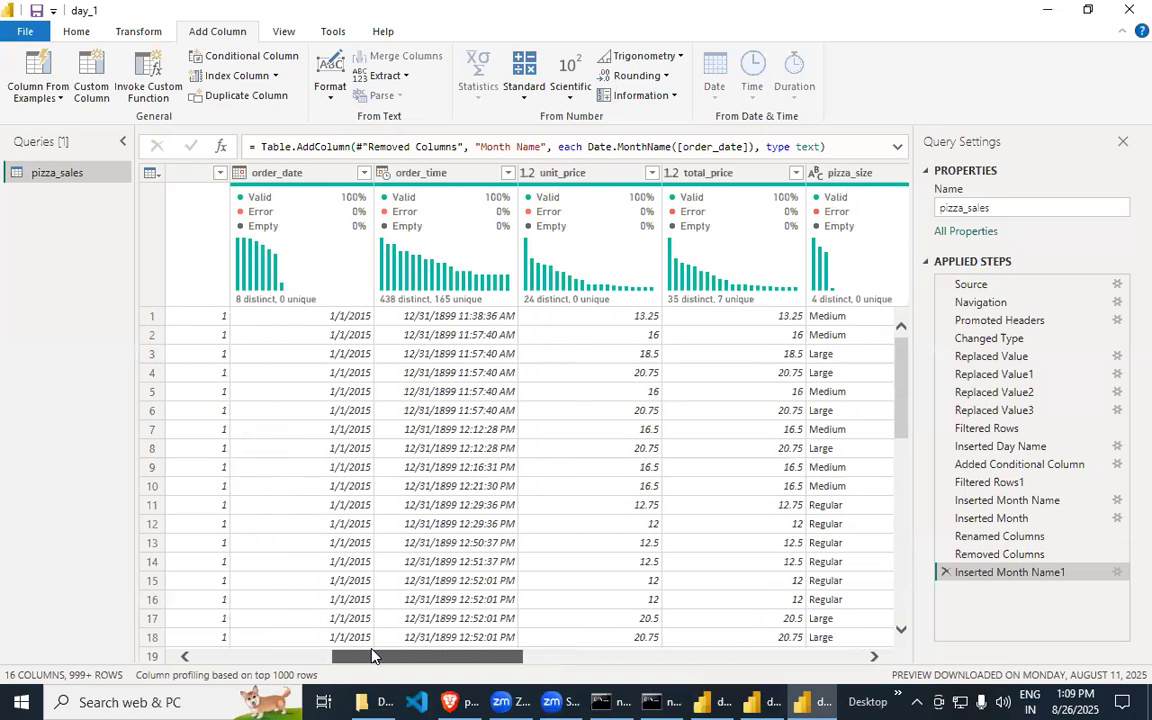
{"action": "left_click", "coordinate": [420, 173]}
{"action": "left_click_drag", "start_coordinate": [404, 656], "coordinate": [329, 657]}
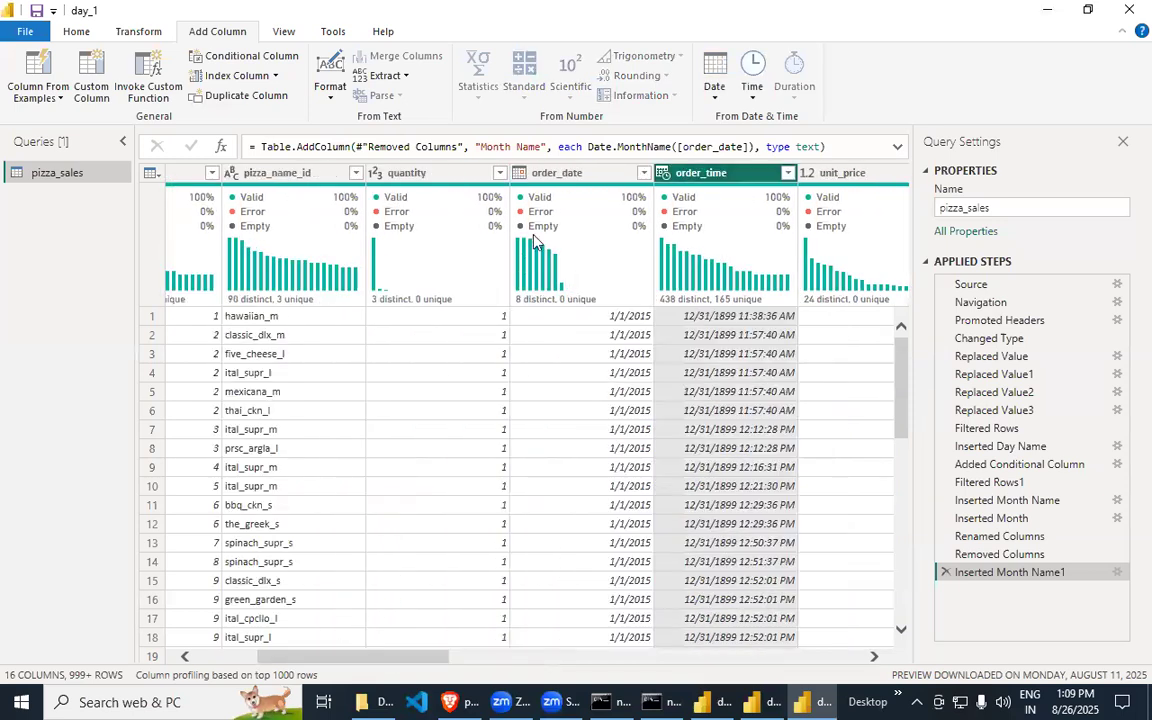
{"action": "left_click", "coordinate": [563, 180]}
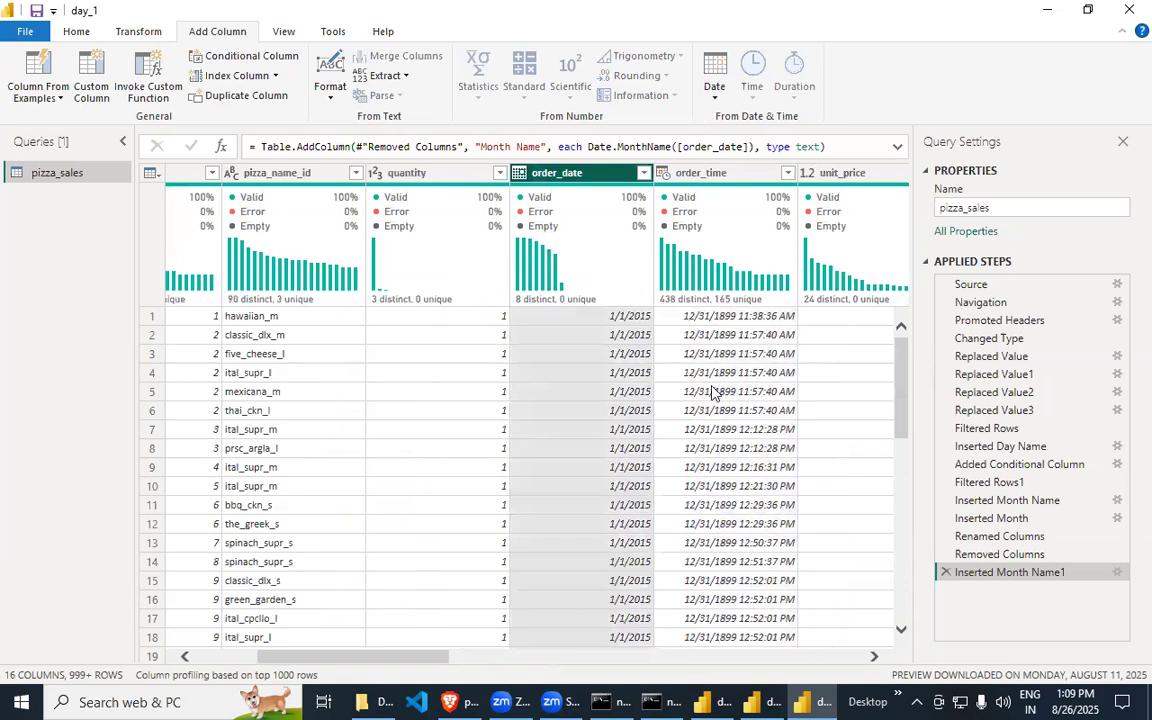
{"action": "left_click", "coordinate": [712, 88]}
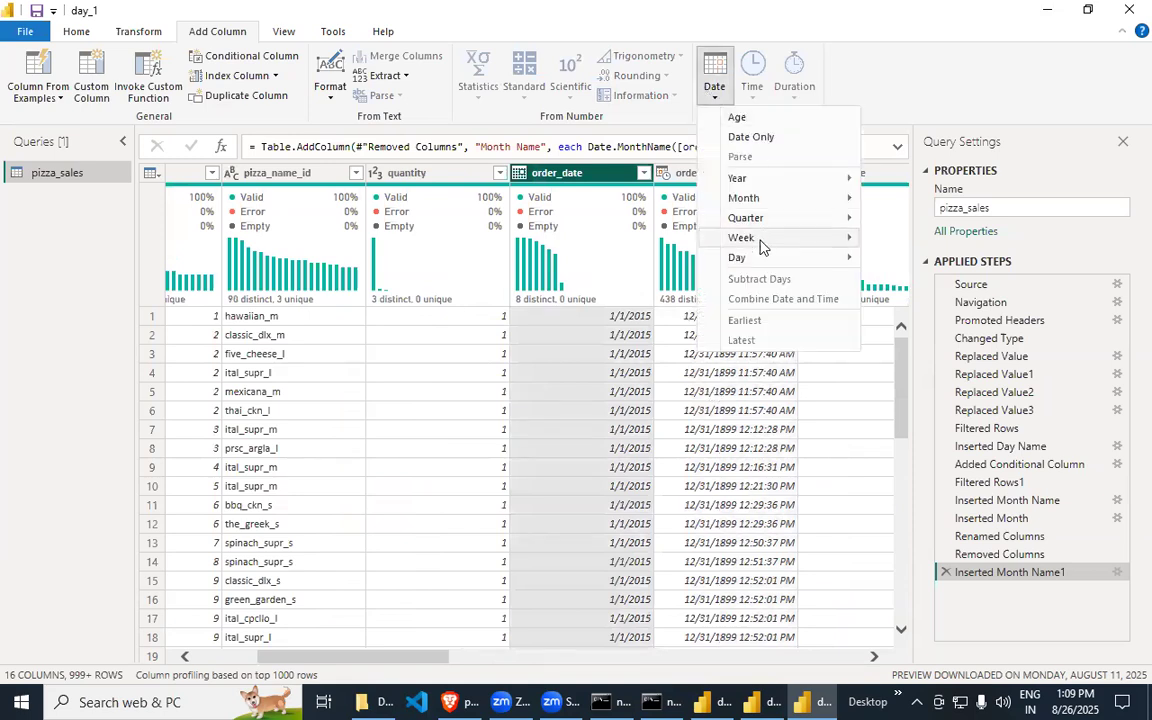
{"action": "mouse_move", "coordinate": [770, 200]}
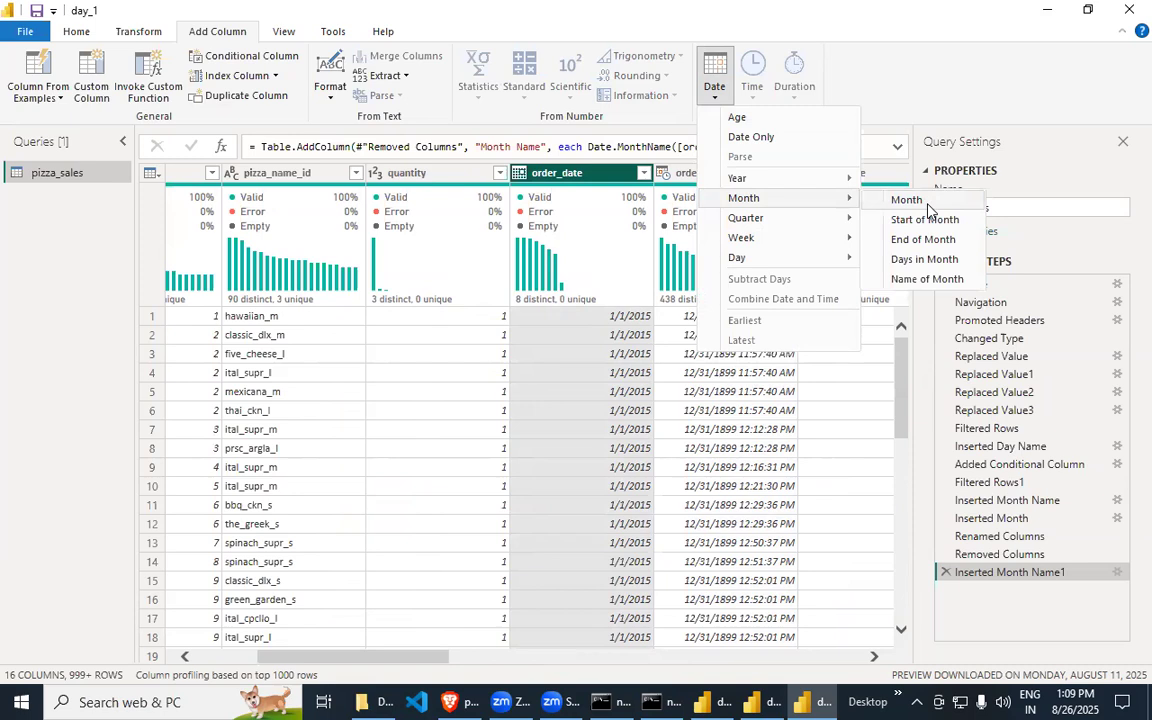
{"action": "left_click", "coordinate": [897, 197]}
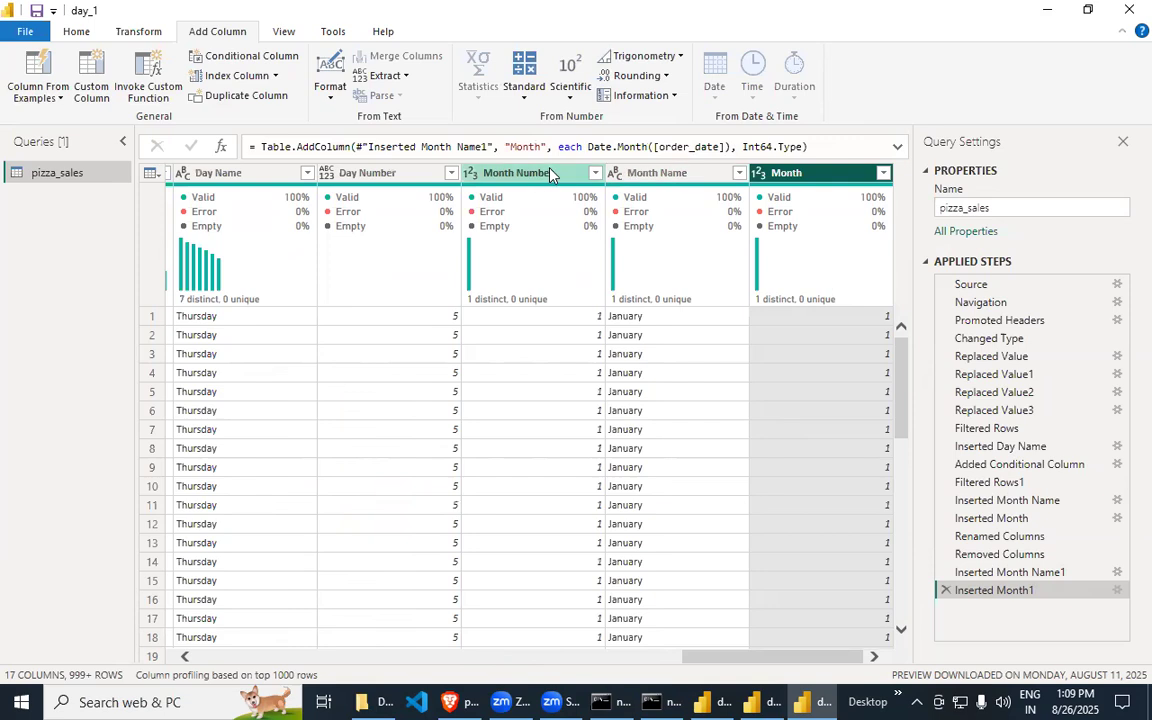
- Remove the old Month Number column from the pizza_sales query
{"action": "left_click", "coordinate": [595, 173]}
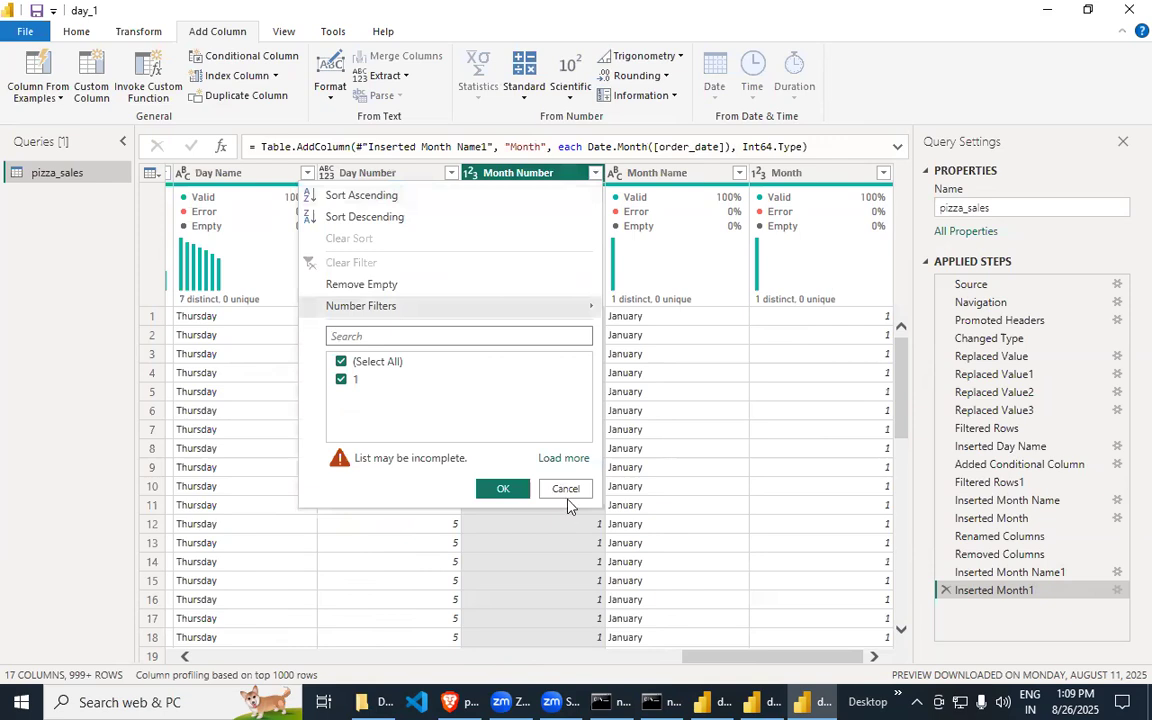
{"action": "left_click", "coordinate": [594, 175]}
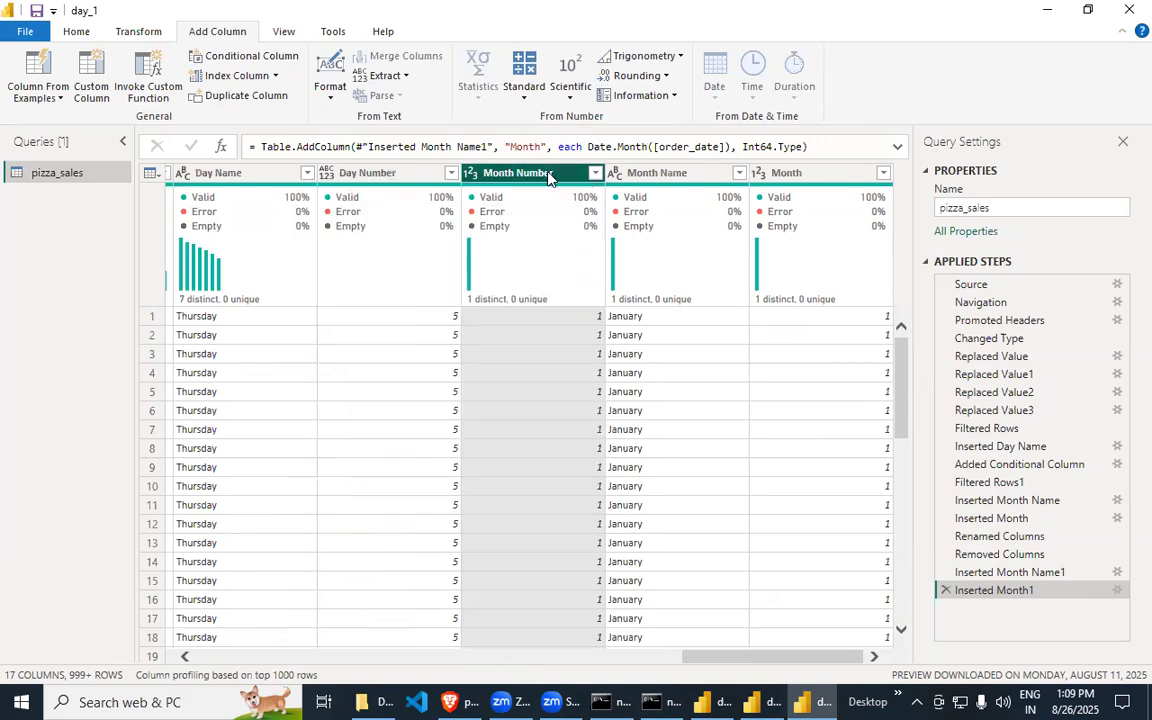
{"action": "right_click", "coordinate": [548, 178]}
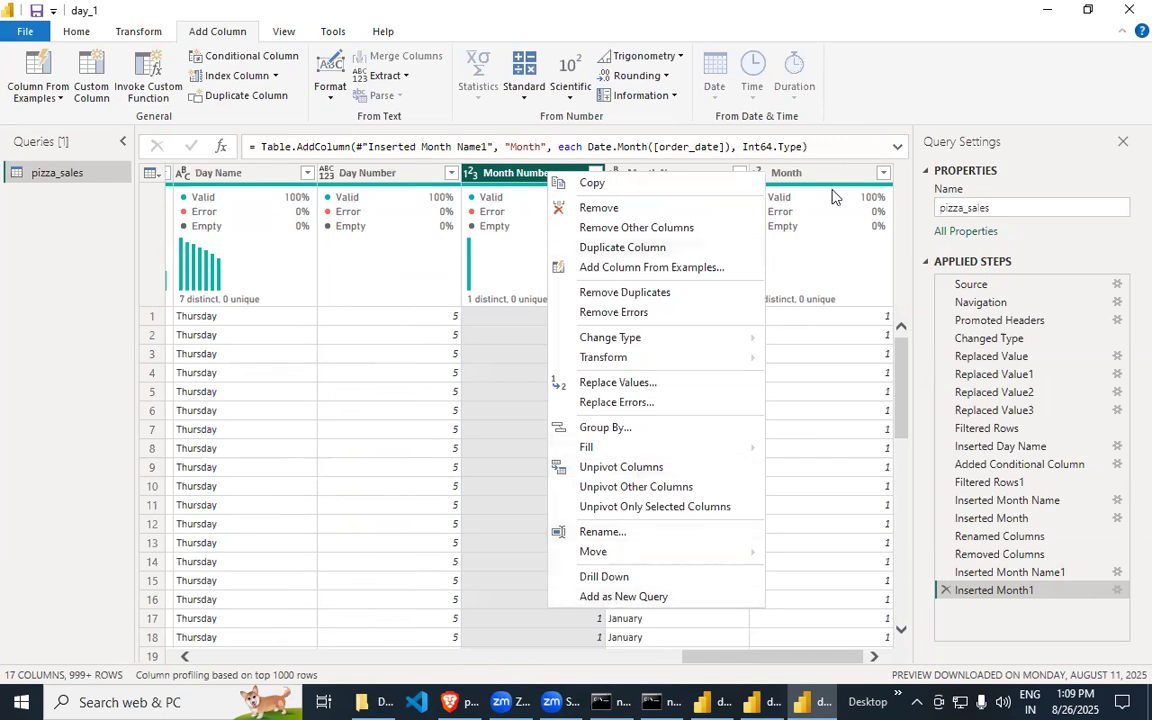
{"action": "left_click", "coordinate": [563, 208]}
- Rename the Month column as Month Number
{"action": "left_click", "coordinate": [830, 175]}
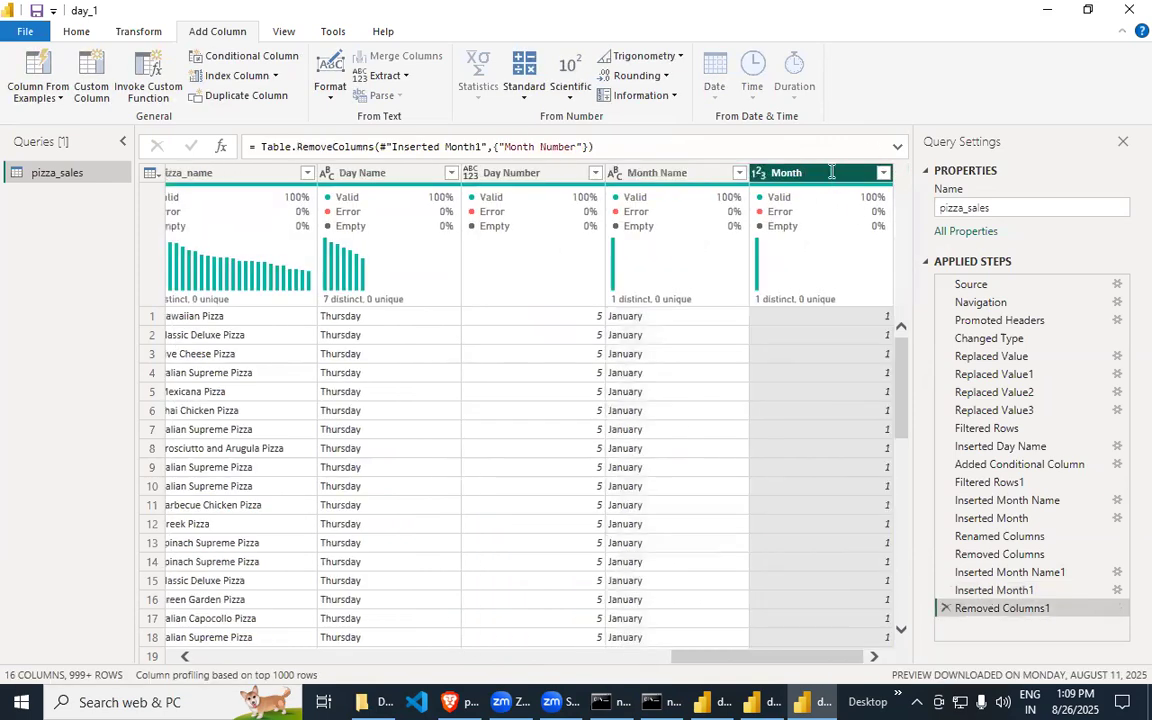
{"action": "double_click", "coordinate": [830, 173]}
{"action": "left_click", "coordinate": [842, 175]}
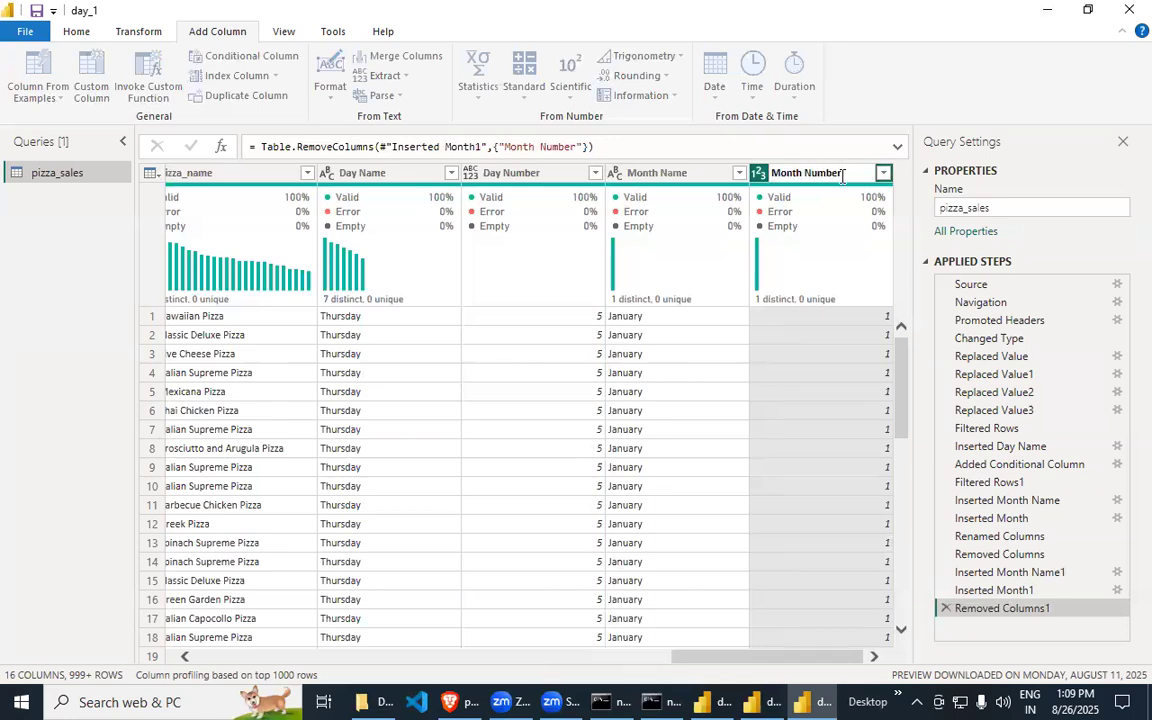
{"action": "key", "text": "Return"}
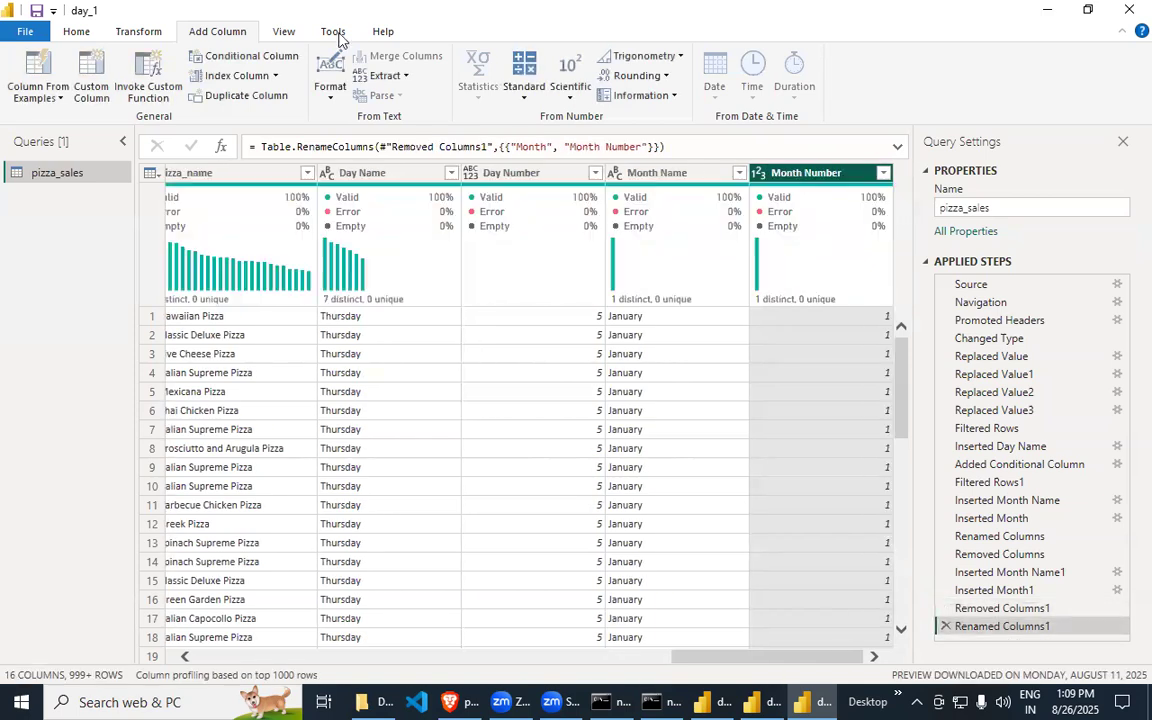
- Apply the query changes and close the Power Query Editor
{"action": "left_click", "coordinate": [76, 32]}
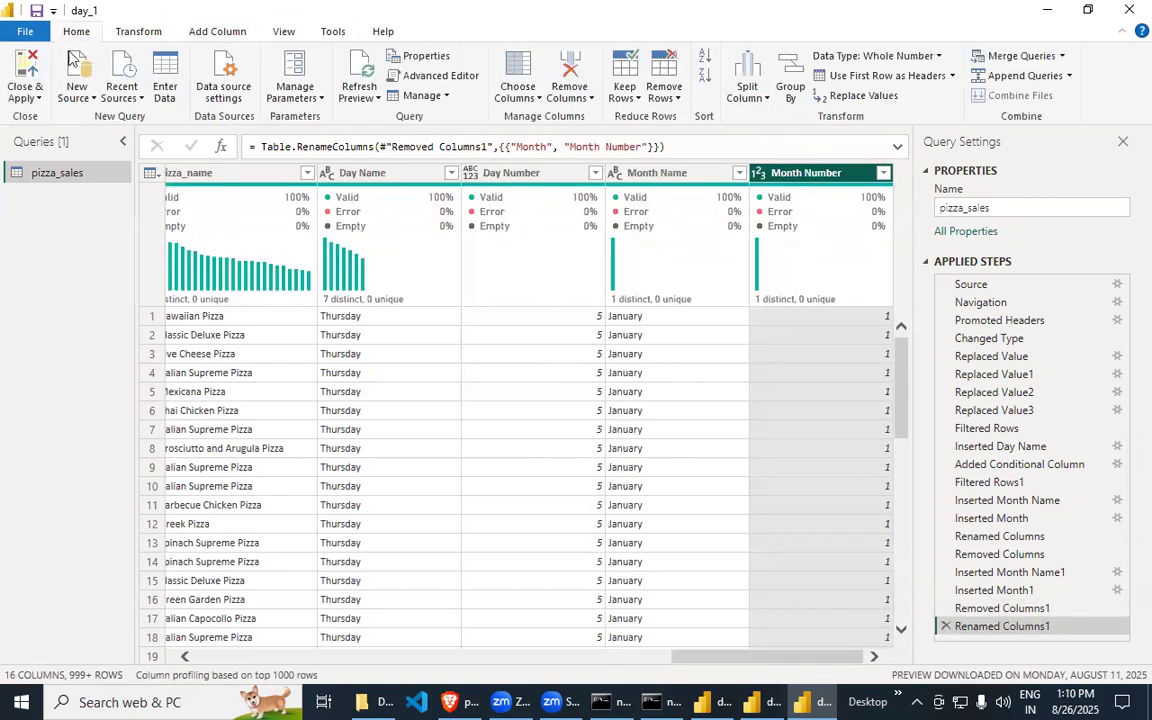
{"action": "left_click", "coordinate": [25, 96]}
{"action": "left_click", "coordinate": [70, 118]}
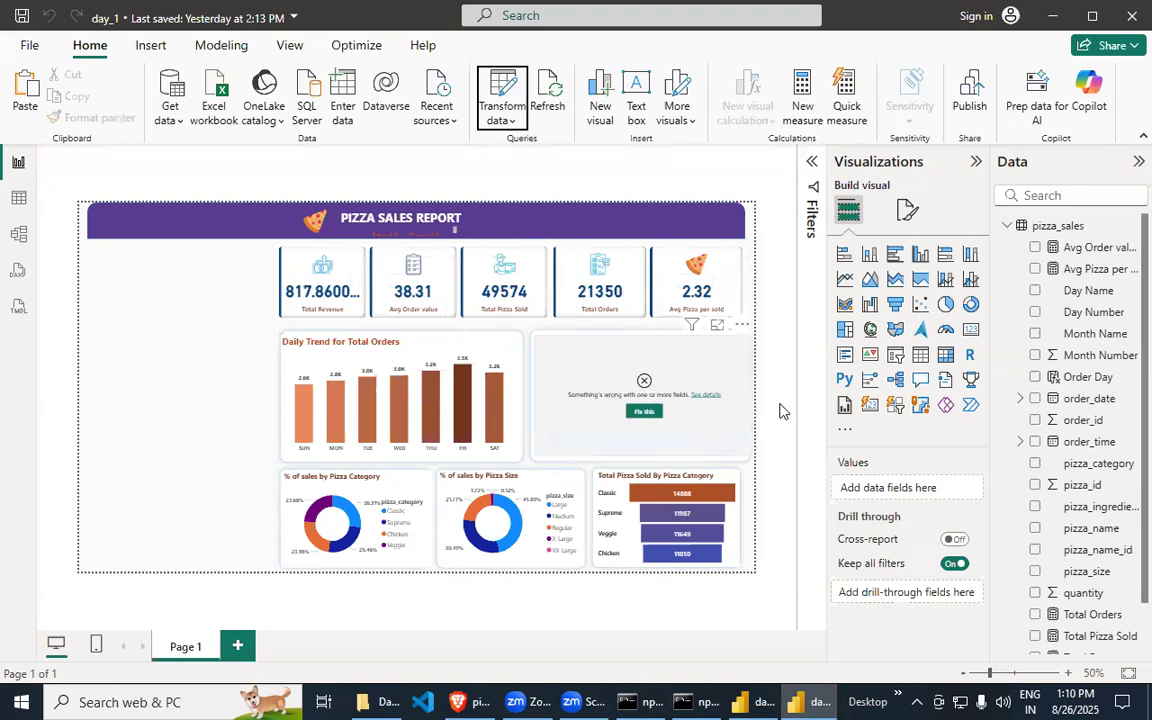
- Replace the broken Order Month field with Month Name on the X-axis of the Monthly Trend for Total Orders chart
{"action": "left_click", "coordinate": [644, 386]}
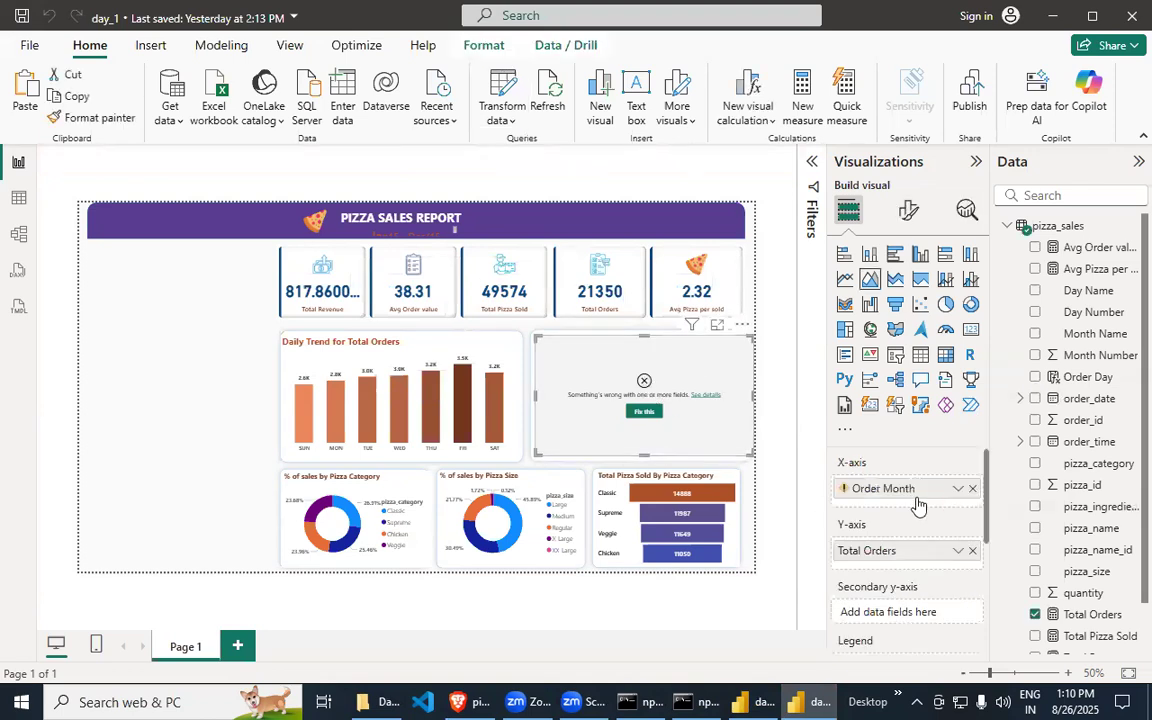
{"action": "mouse_move", "coordinate": [895, 502]}
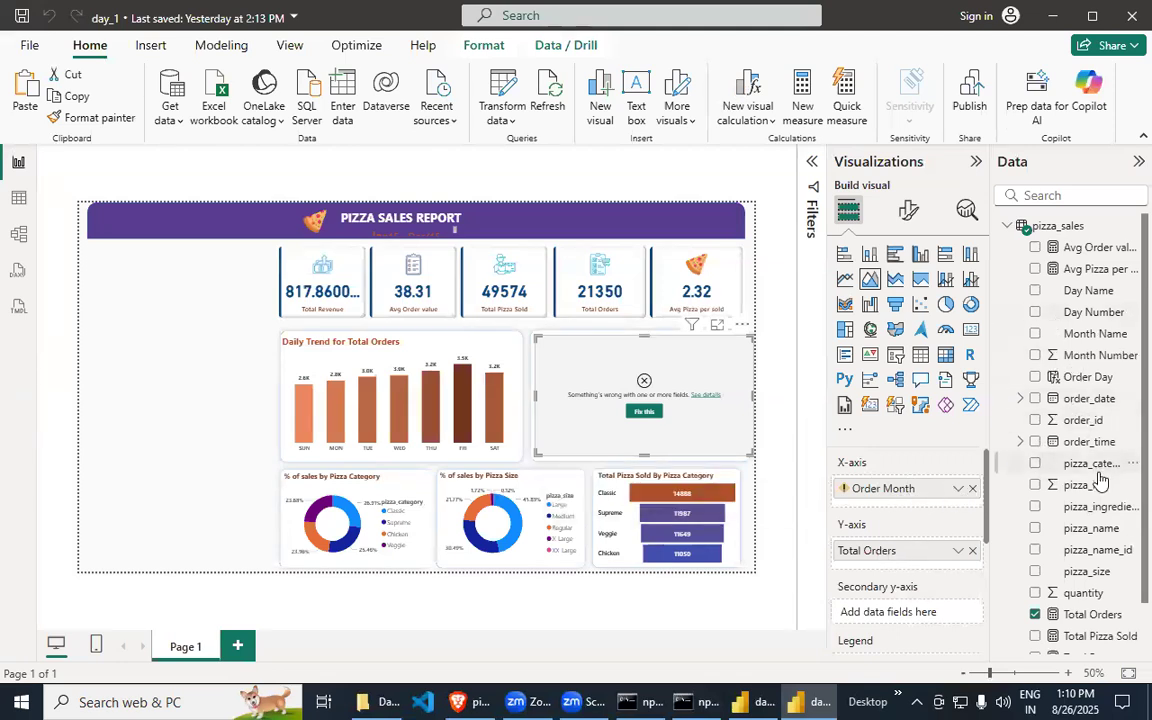
{"action": "left_click", "coordinate": [958, 488]}
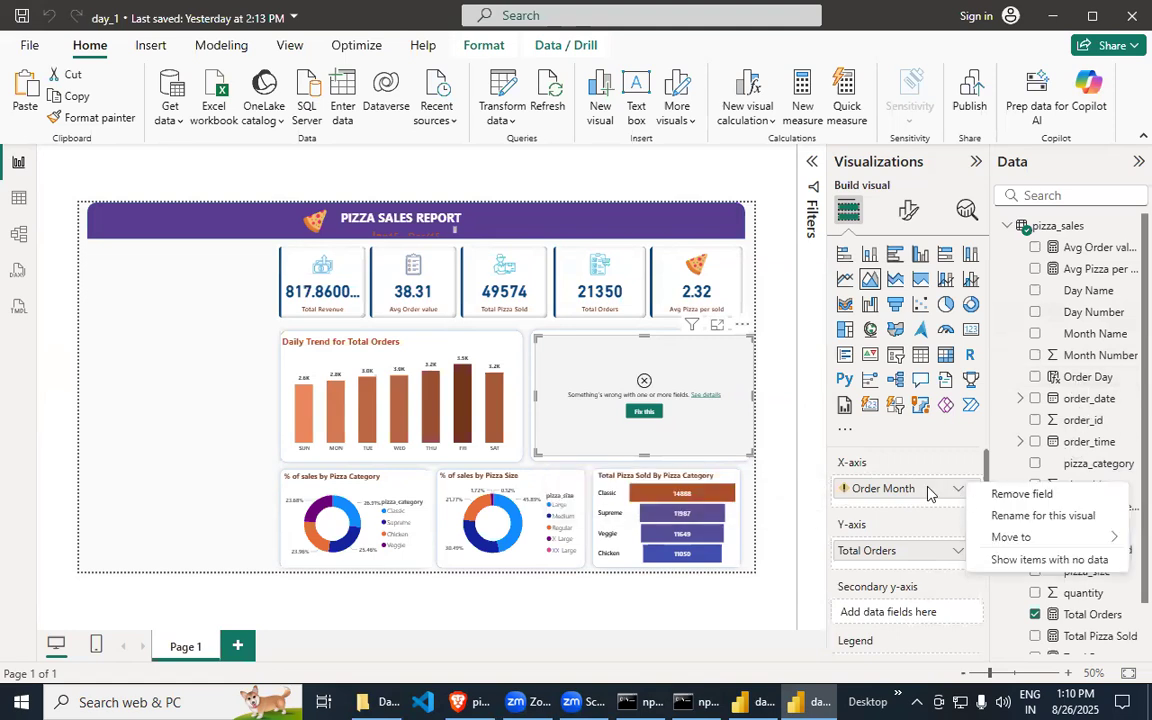
{"action": "left_click", "coordinate": [932, 495]}
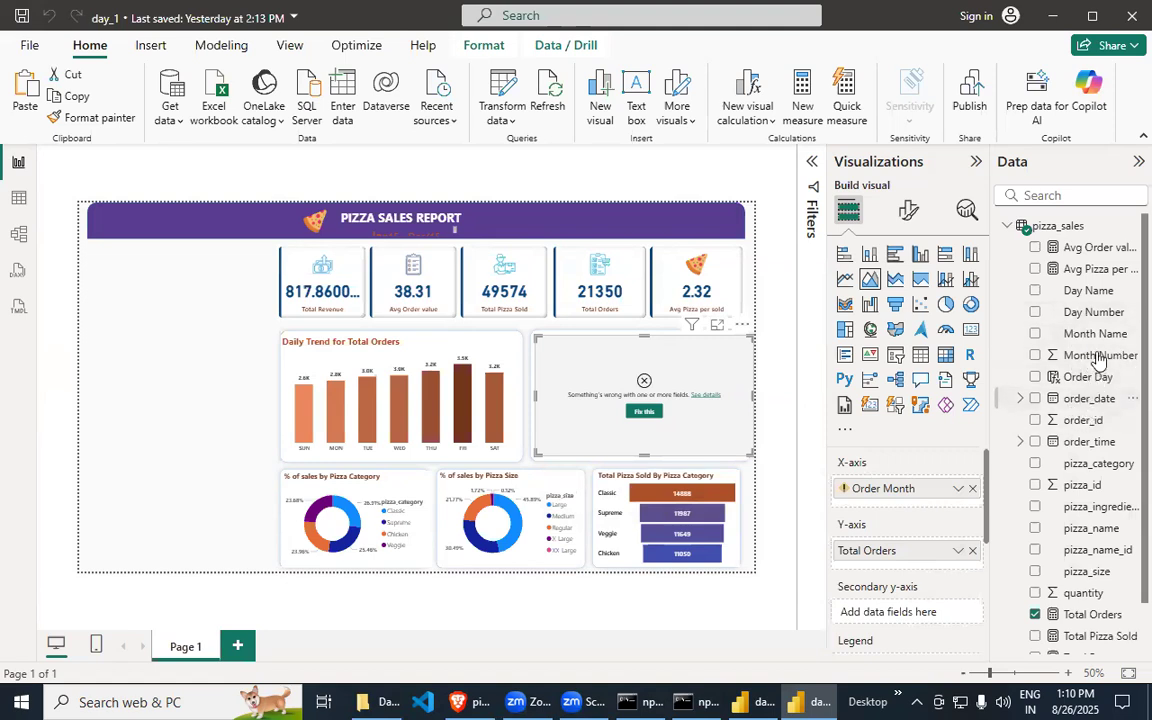
{"action": "left_click", "coordinate": [1035, 336]}
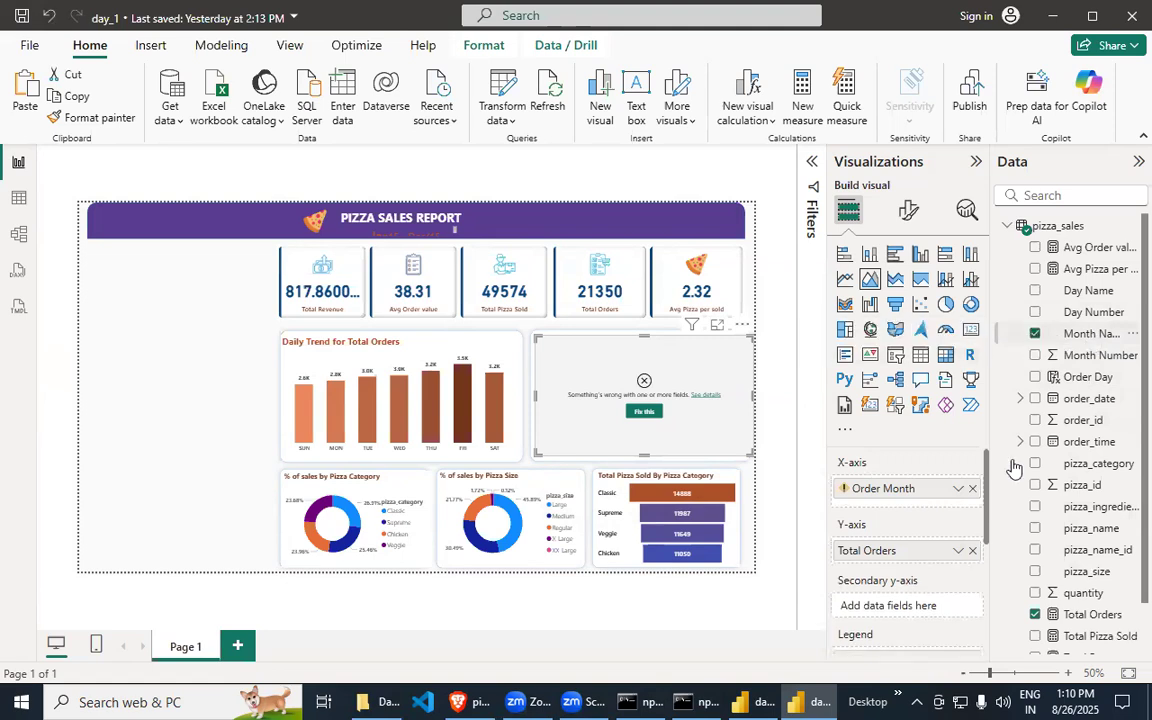
{"action": "left_click", "coordinate": [972, 488]}
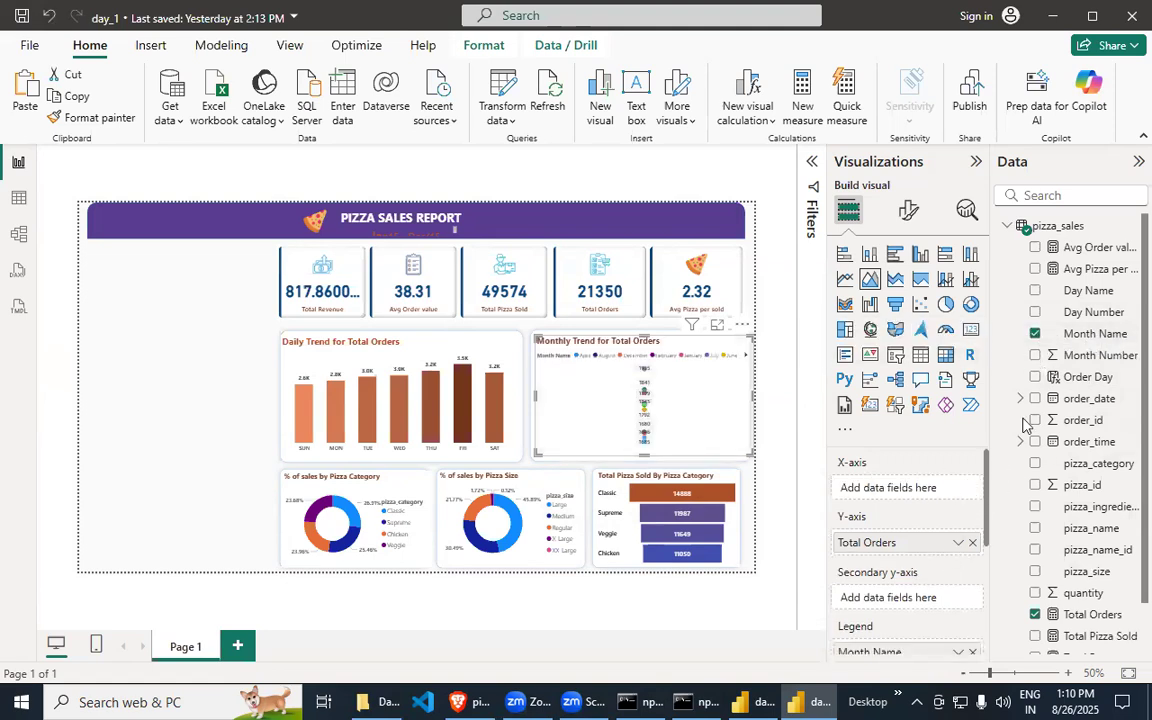
{"action": "left_click_drag", "start_coordinate": [1035, 338], "coordinate": [887, 495]}
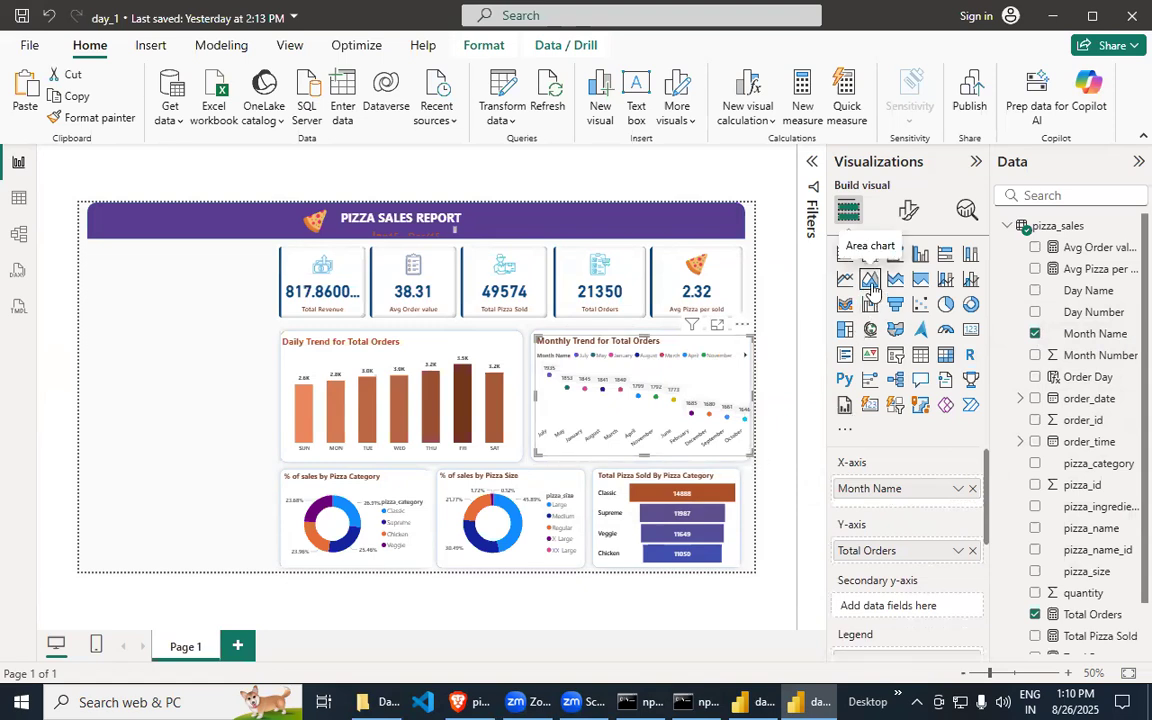
- Switch to the day_1_part report and examine the Order Month column's formula and distinct values in the pizza_sales table
{"action": "left_click", "coordinate": [748, 702]}
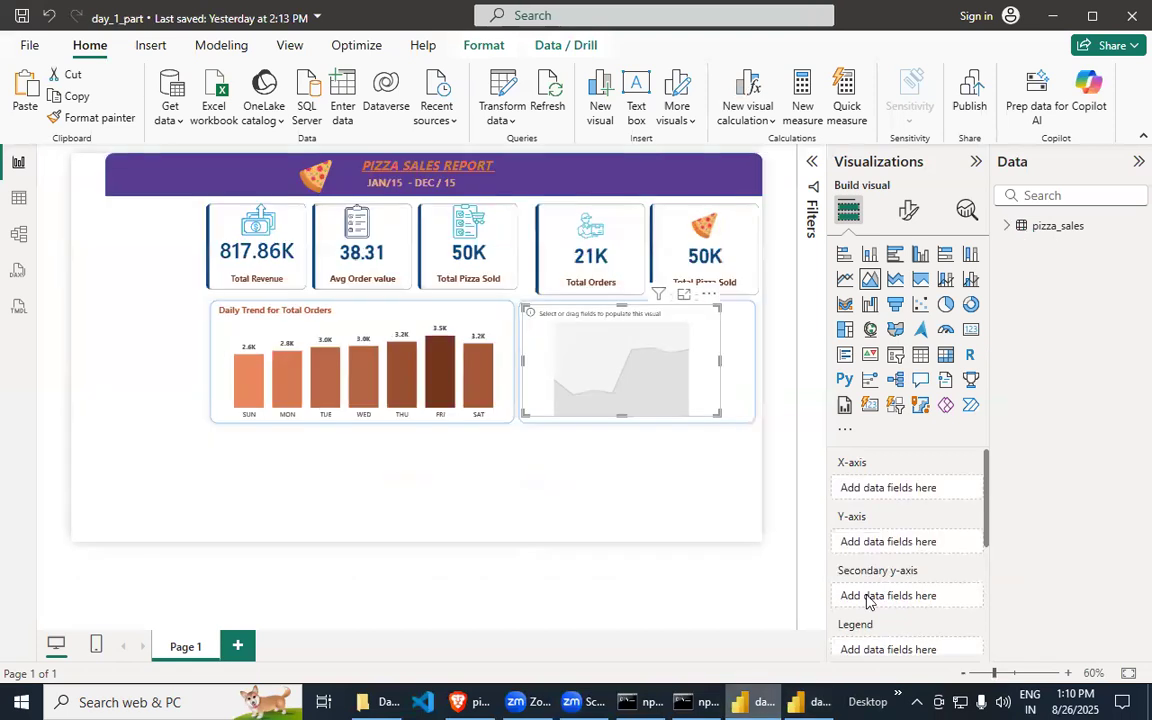
{"action": "left_click", "coordinate": [1006, 226]}
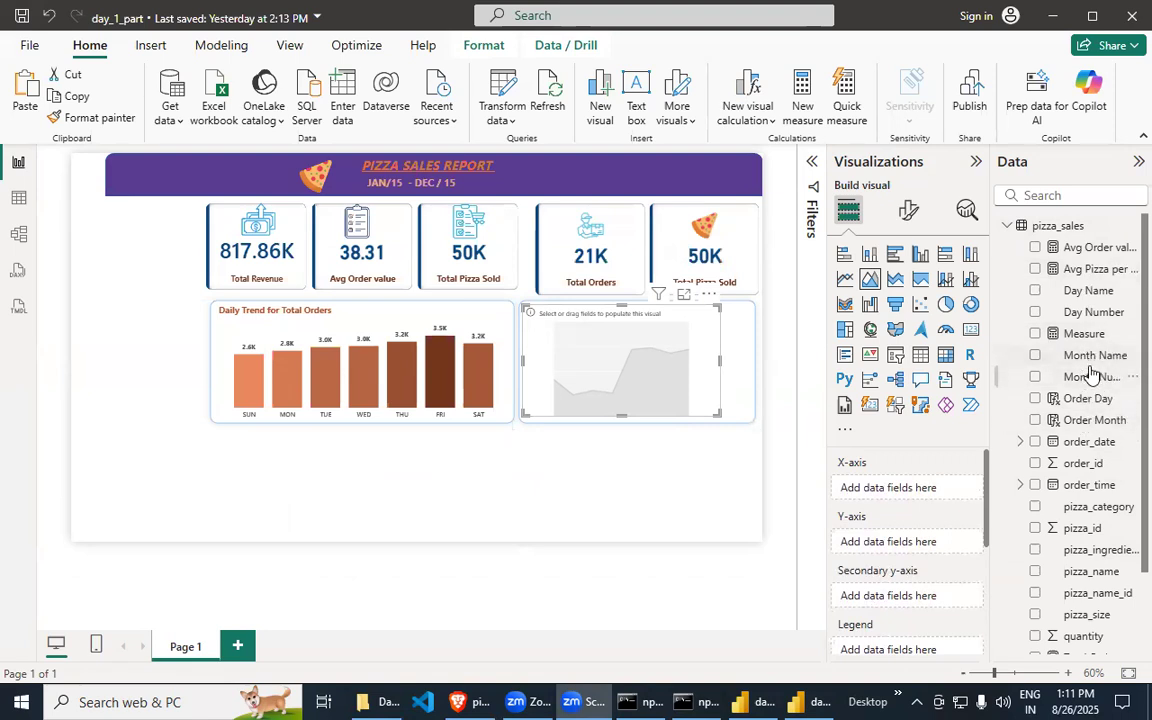
{"action": "left_click", "coordinate": [17, 200]}
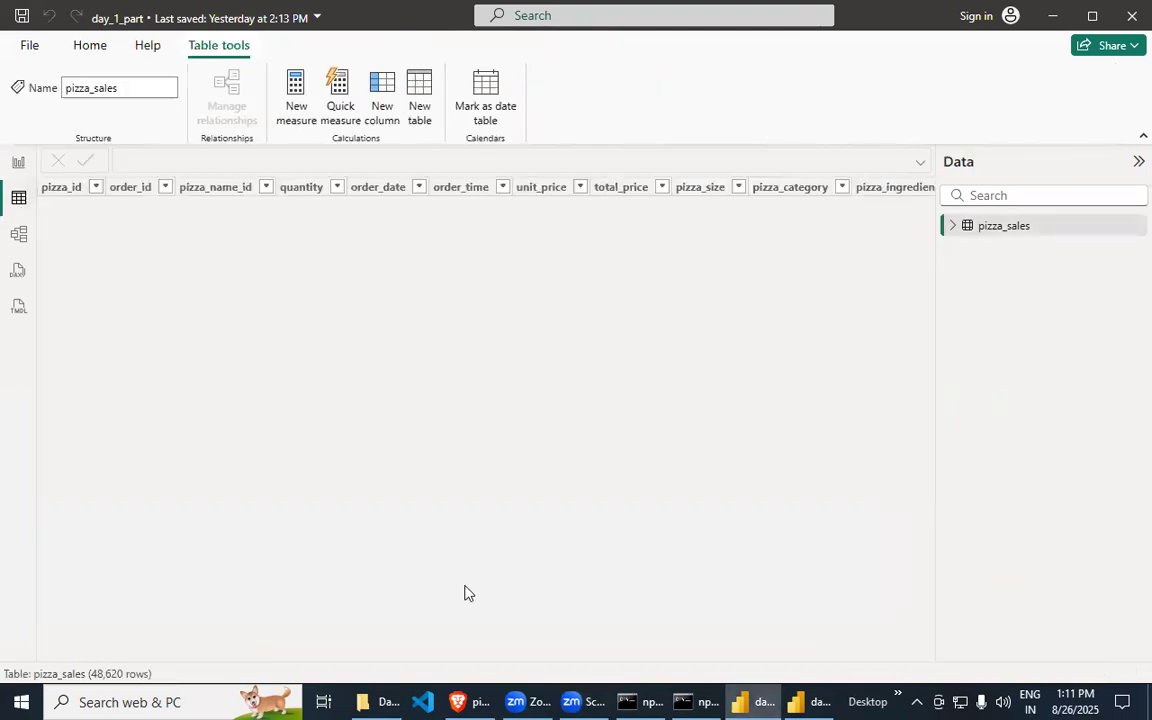
{"action": "scroll", "coordinate": [826, 653], "scroll_direction": "right", "scroll_amount": 3}
{"action": "scroll", "coordinate": [826, 653], "scroll_direction": "right", "scroll_amount": 5}
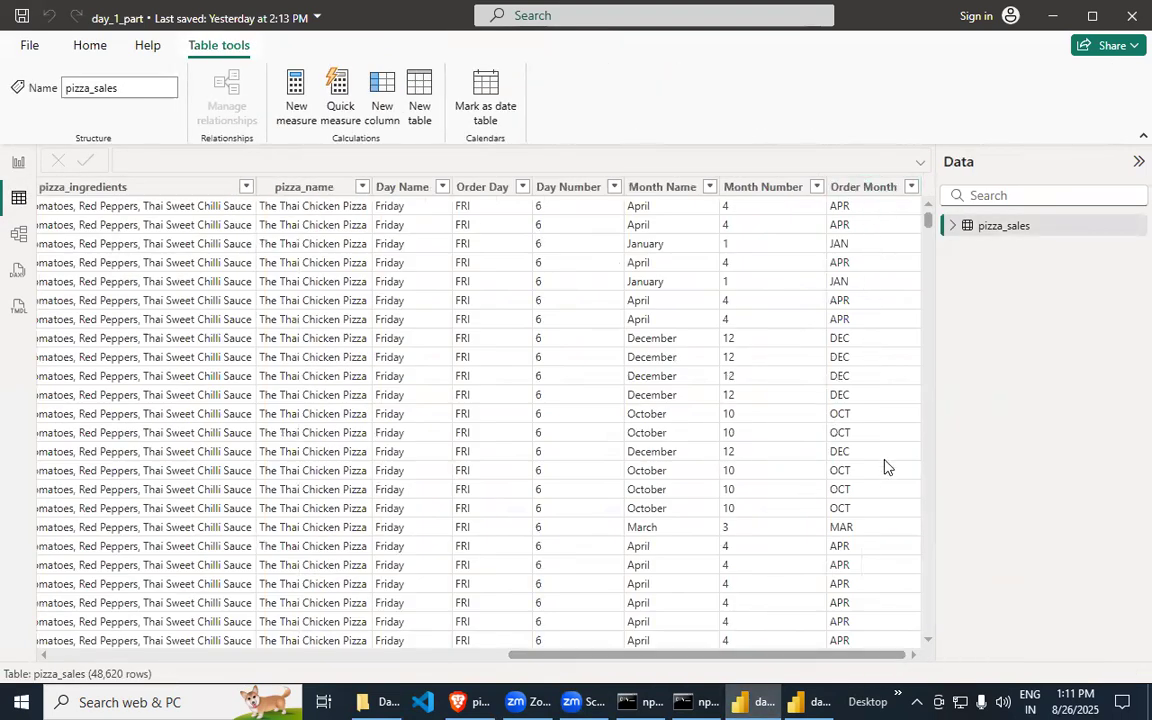
{"action": "scroll", "coordinate": [884, 467], "scroll_direction": "down", "scroll_amount": 3}
{"action": "scroll", "coordinate": [910, 260], "scroll_direction": "up", "scroll_amount": 3}
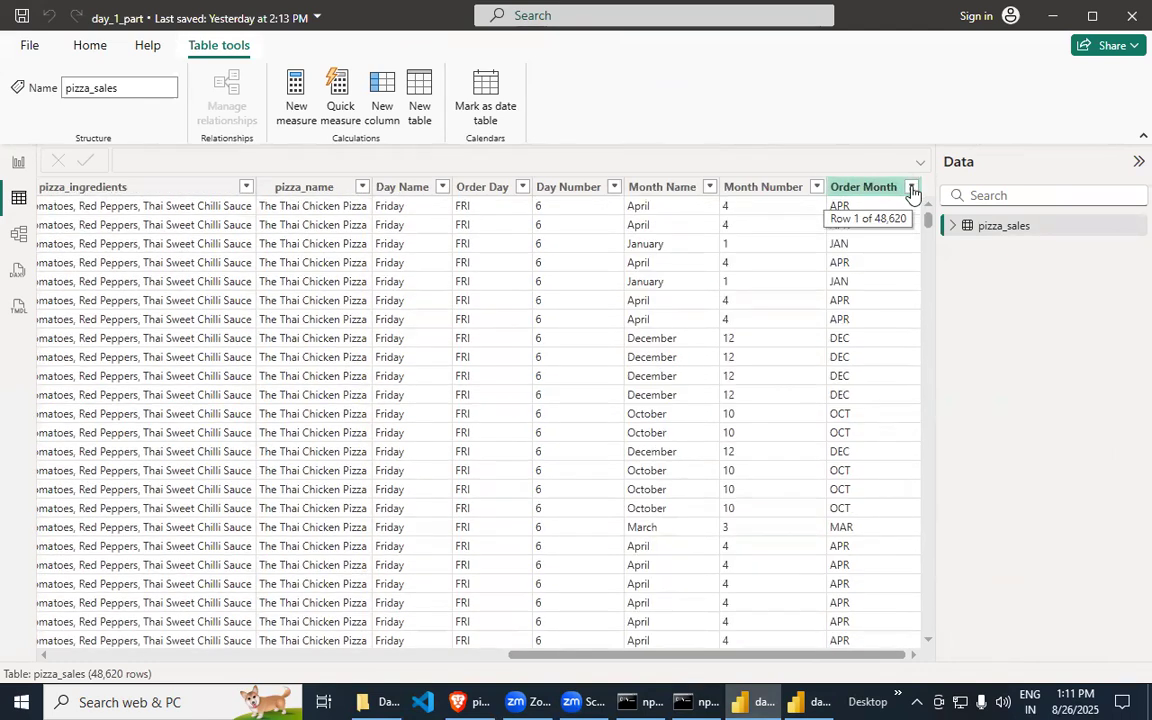
{"action": "left_click", "coordinate": [912, 188]}
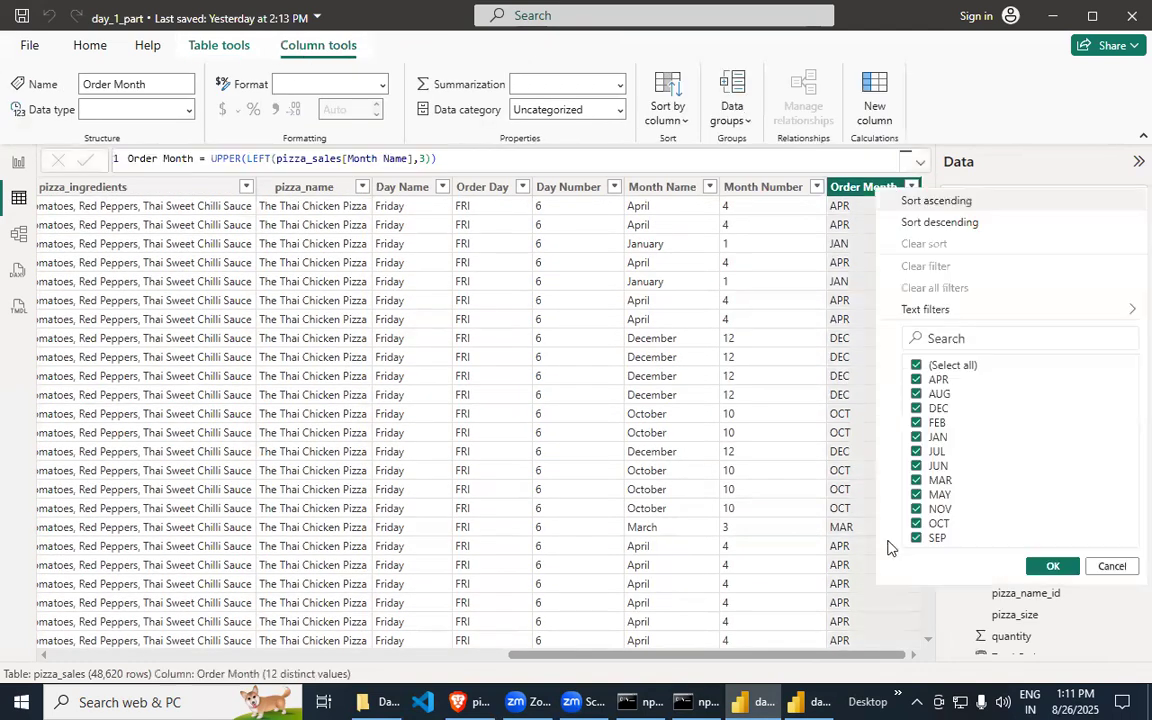
{"action": "left_click", "coordinate": [1109, 569]}
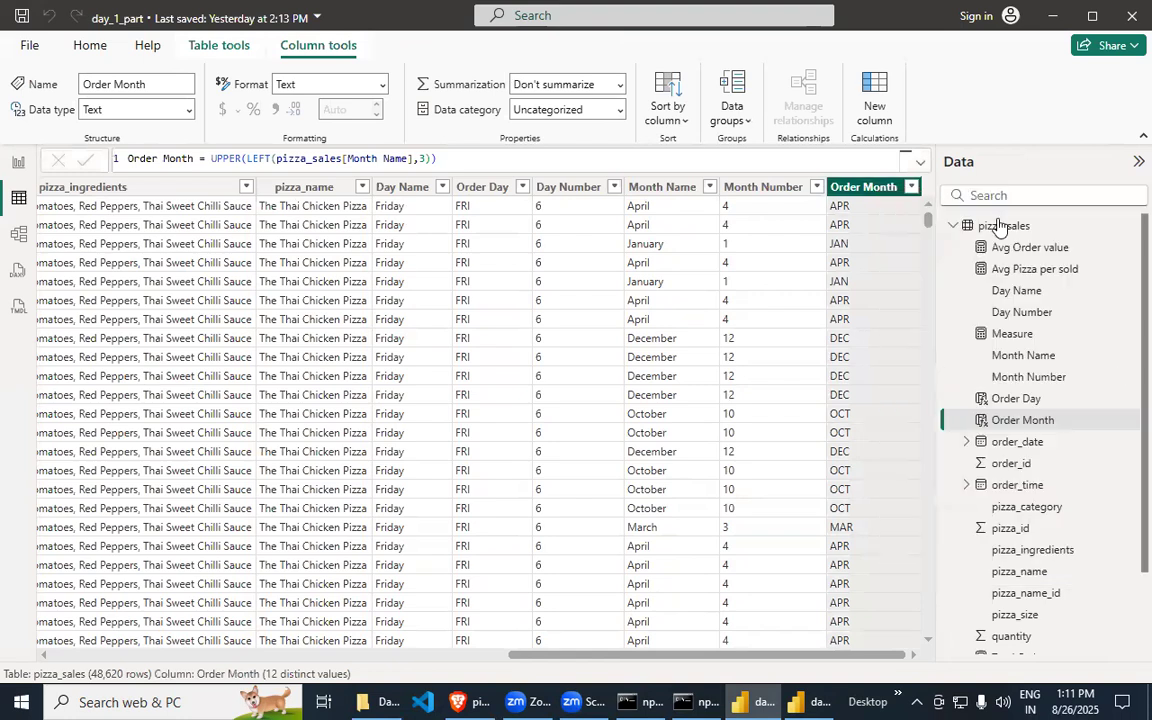
- Delete the Order Month column from the pizza_sales table
{"action": "right_click", "coordinate": [893, 193]}
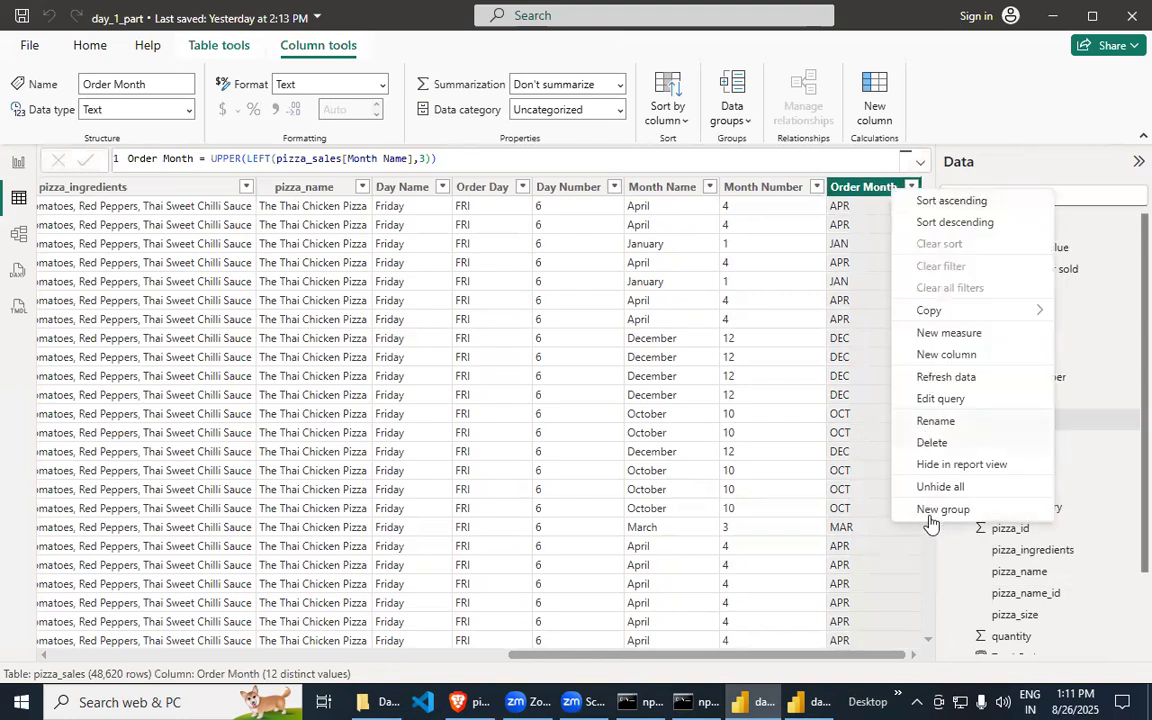
{"action": "left_click", "coordinate": [940, 442]}
{"action": "left_click", "coordinate": [679, 391]}
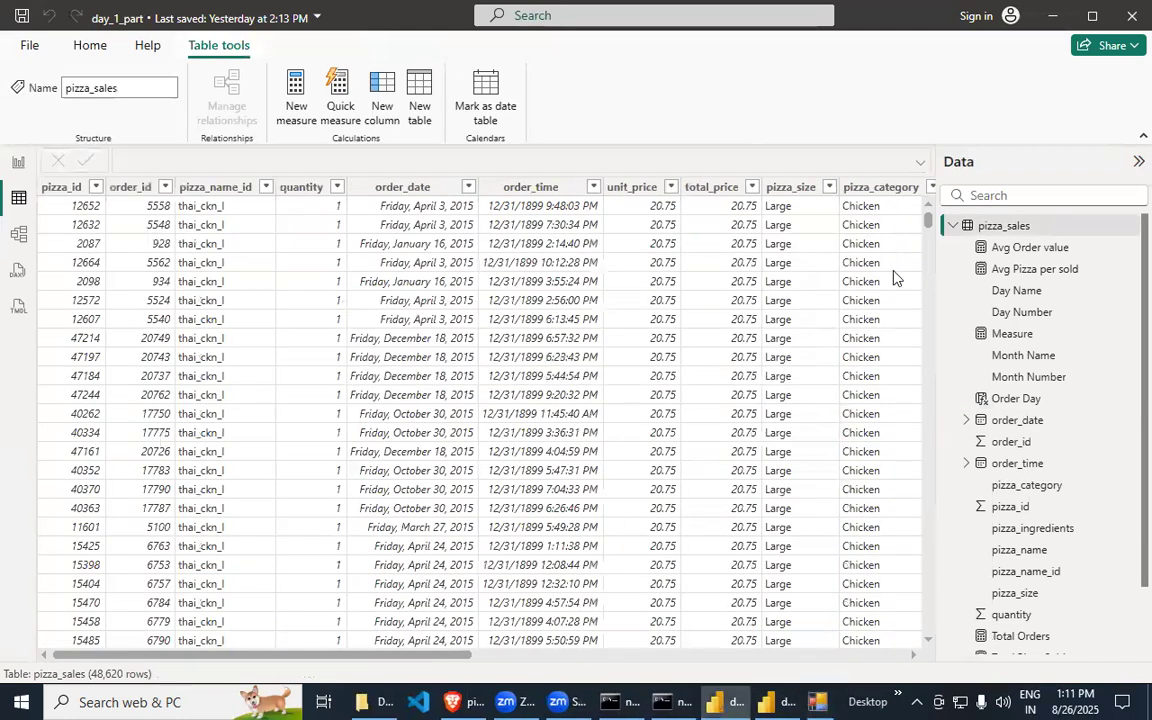
- Delete the Month Number column from the pizza_sales table
{"action": "left_click_drag", "start_coordinate": [440, 656], "coordinate": [945, 651]}
{"action": "left_click", "coordinate": [911, 187]}
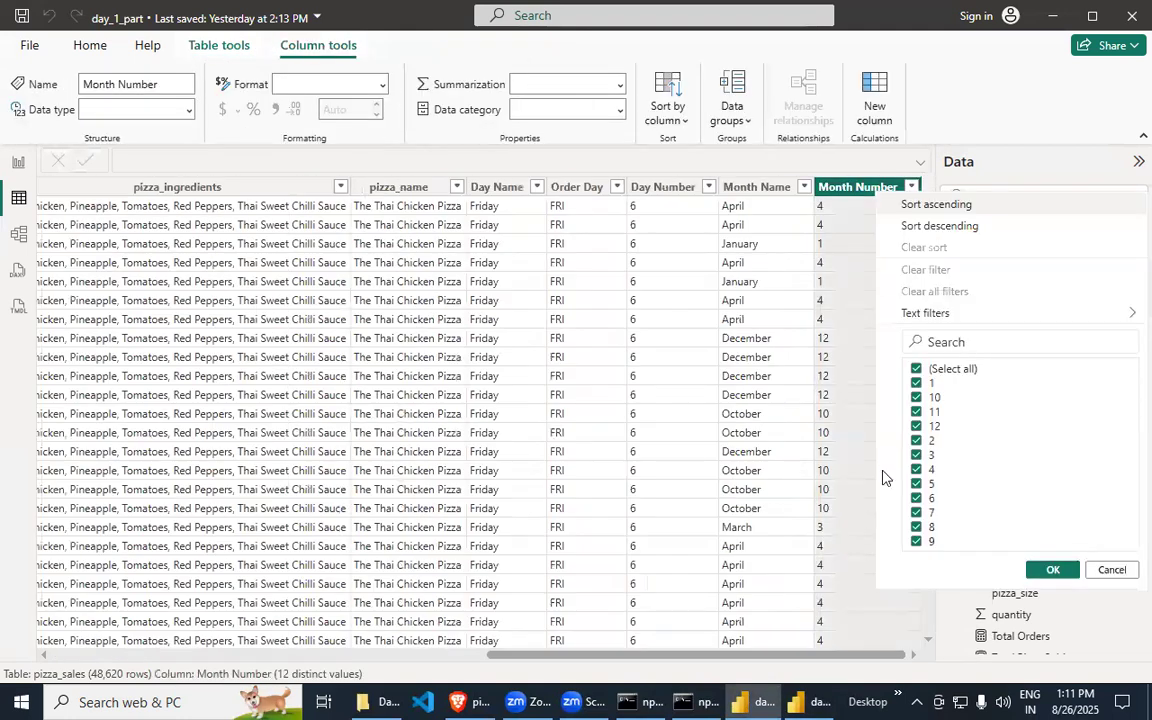
{"action": "left_click", "coordinate": [1108, 569]}
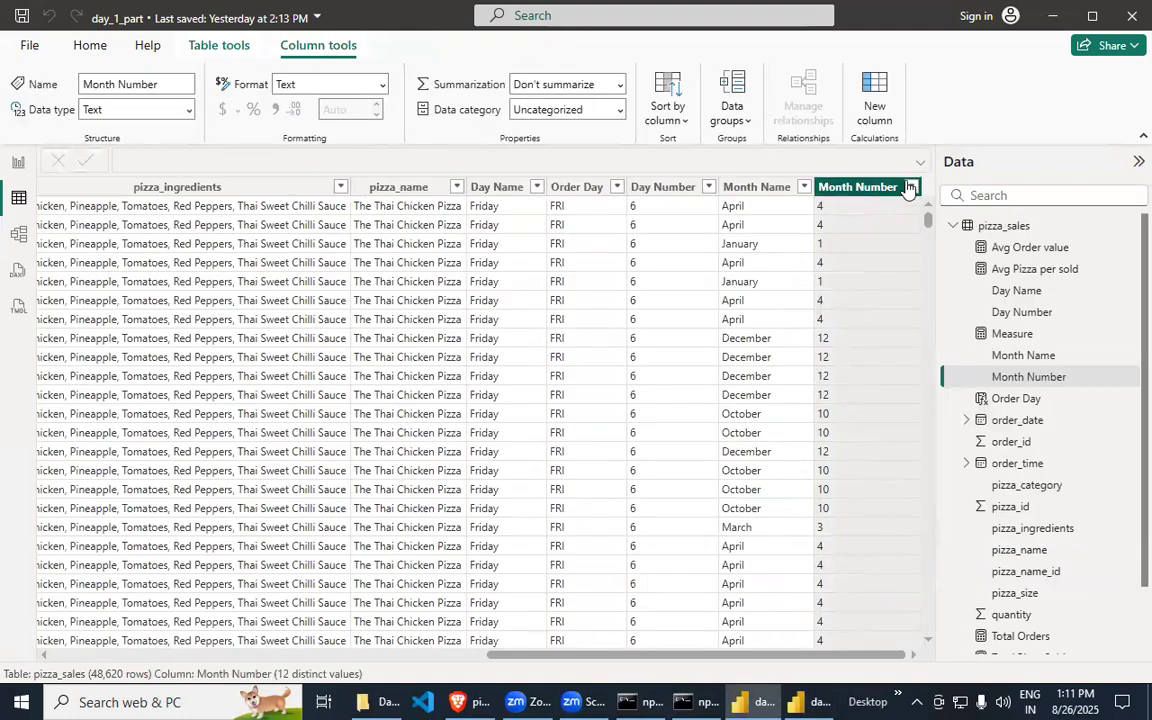
{"action": "right_click", "coordinate": [908, 187]}
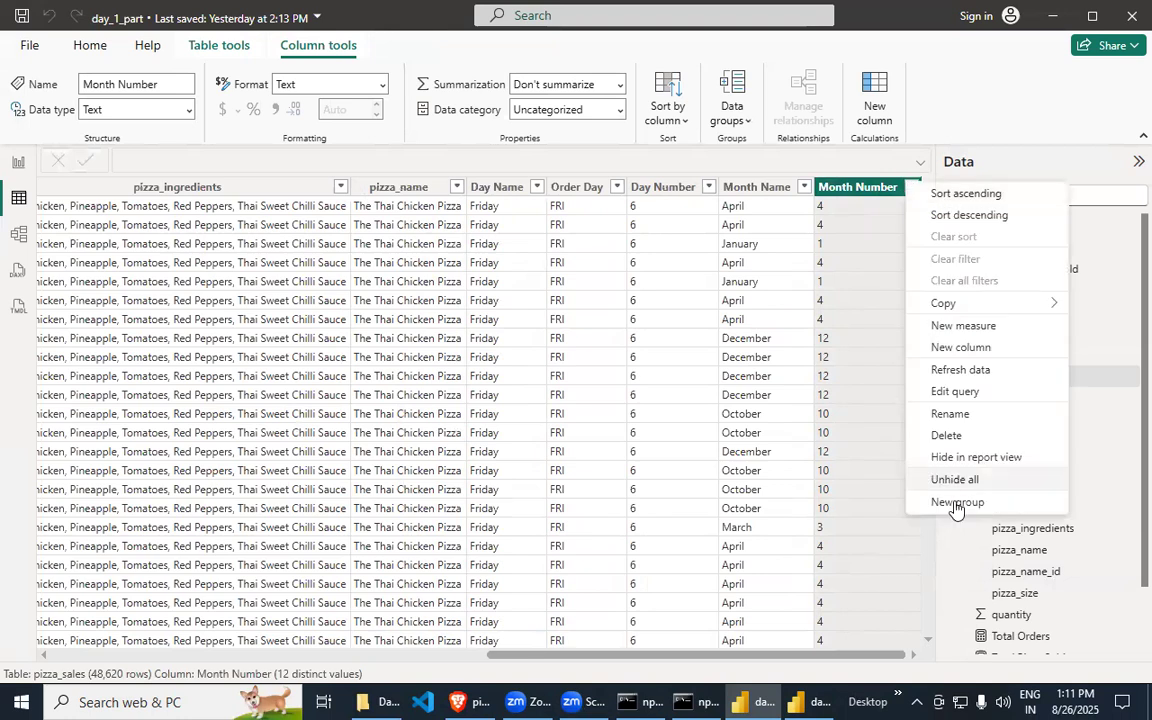
{"action": "left_click", "coordinate": [945, 435]}
{"action": "left_click", "coordinate": [678, 396]}
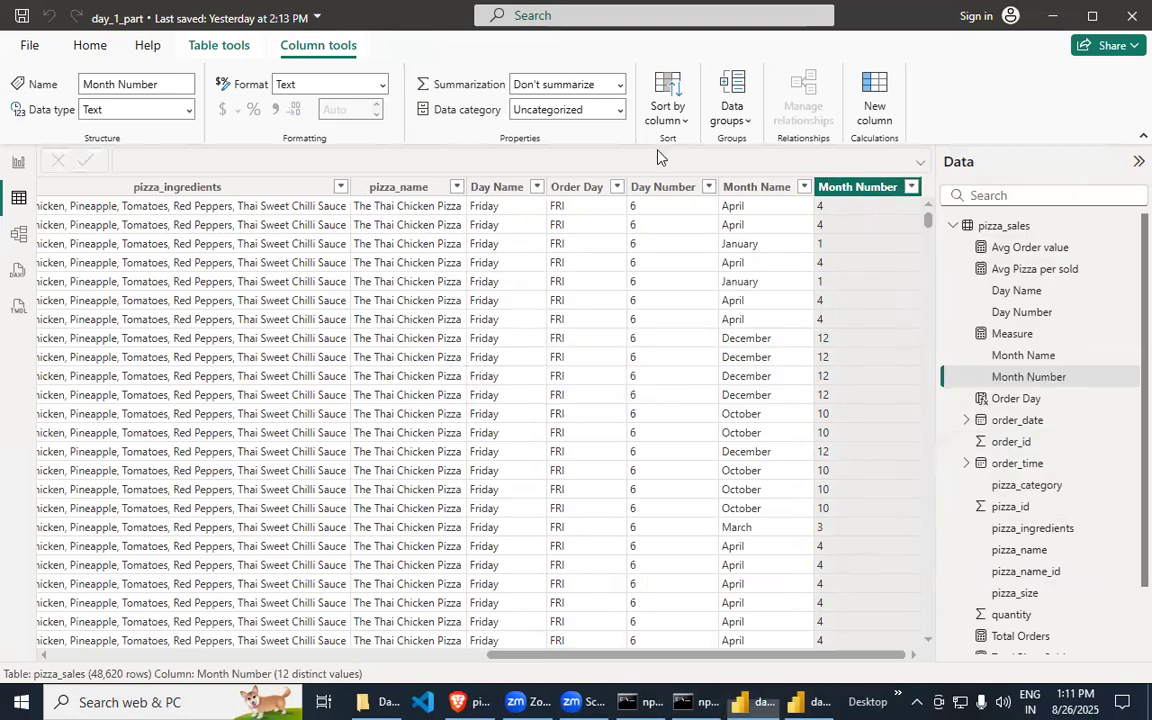
- Return to the report view and open the pizza_sales query in the Power Query Editor
{"action": "left_click", "coordinate": [19, 164]}
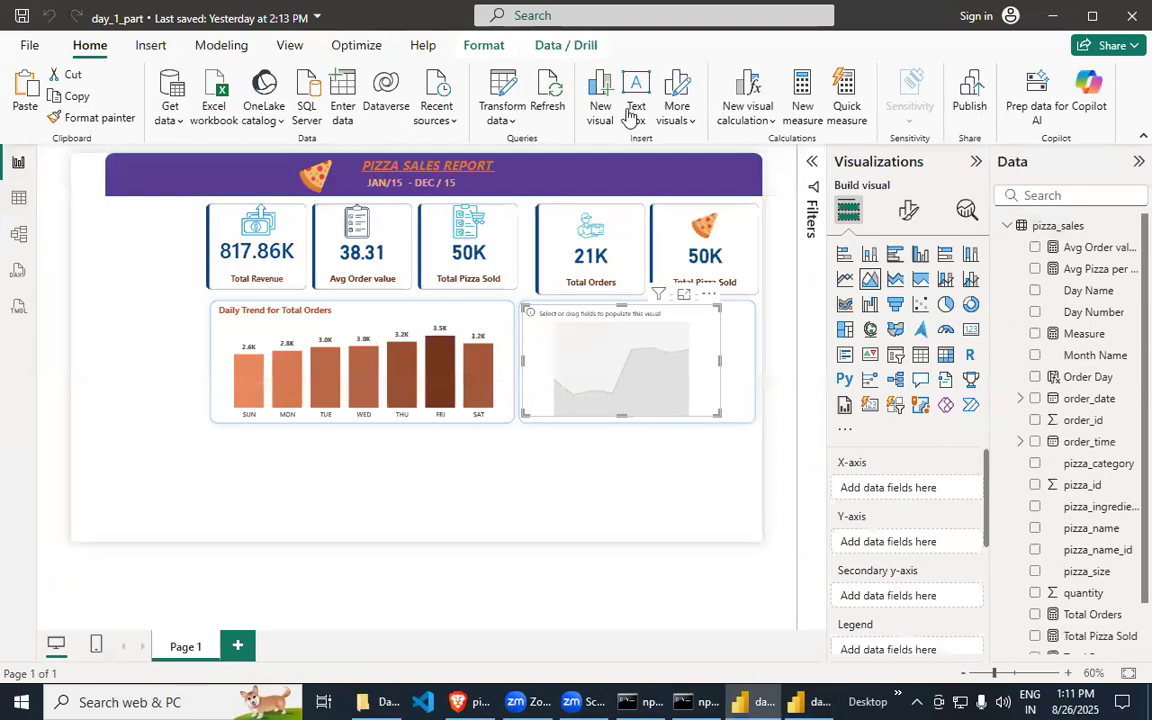
{"action": "left_click", "coordinate": [502, 118]}
{"action": "left_click", "coordinate": [557, 152]}
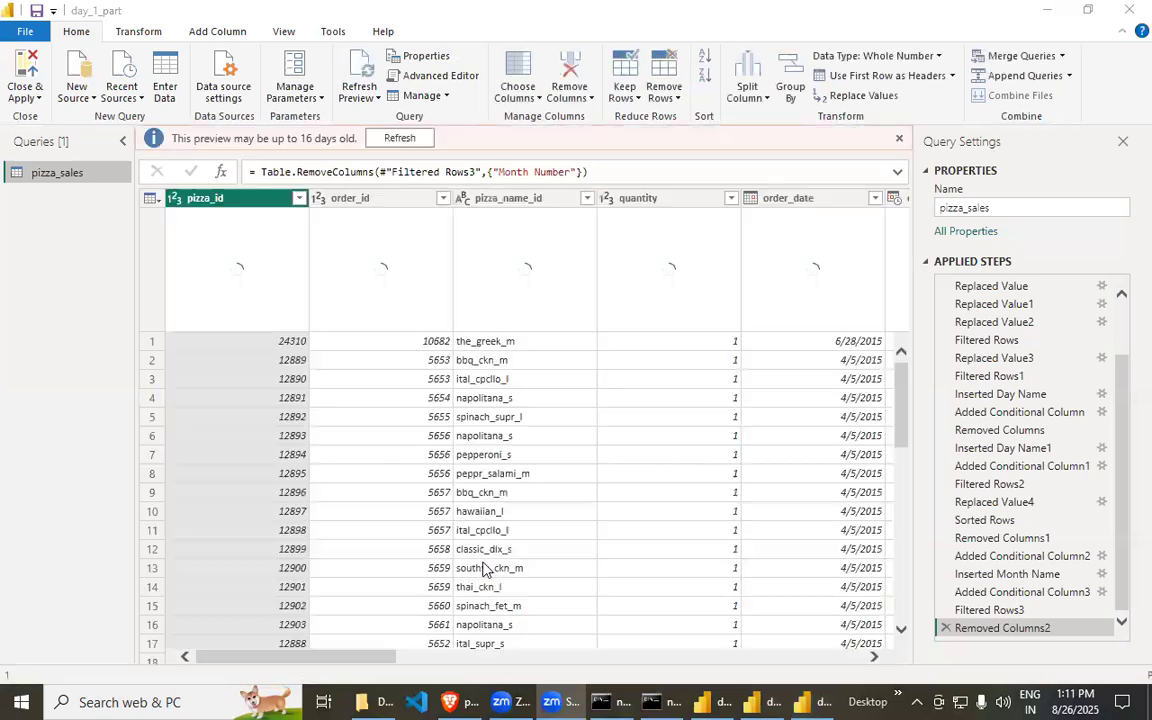
- Add a Name of Month column derived from order_date to the pizza_sales query
{"action": "left_click_drag", "start_coordinate": [378, 663], "coordinate": [470, 672]}
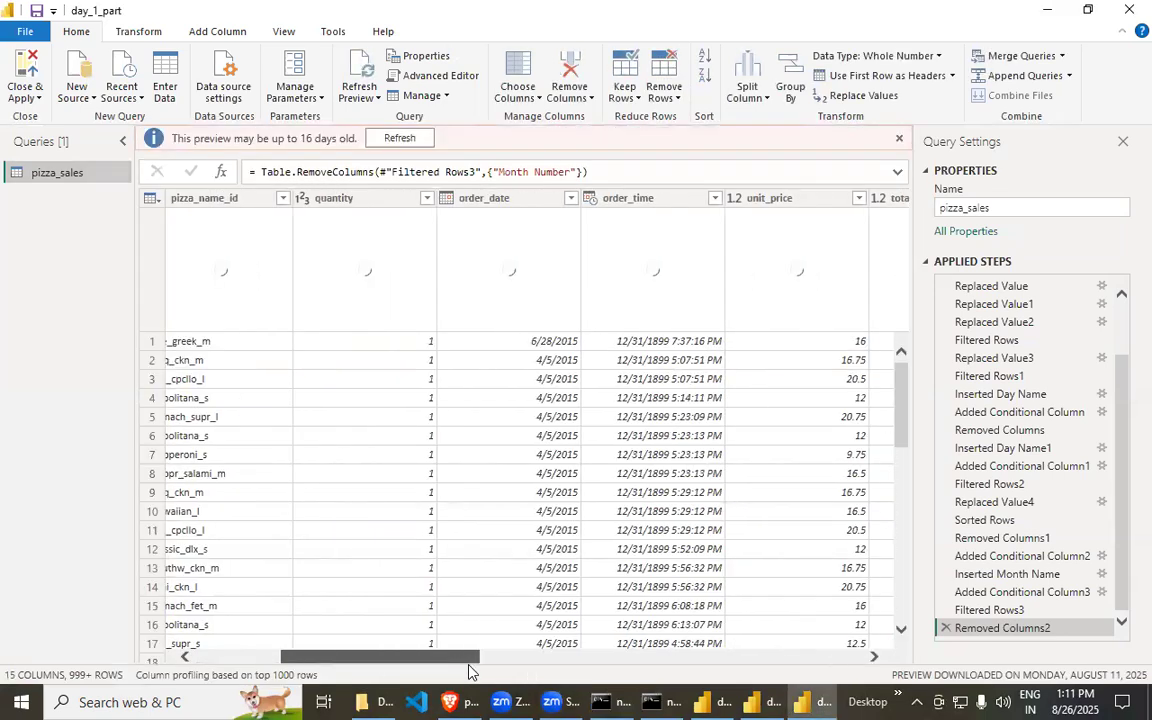
{"action": "left_click", "coordinate": [488, 200]}
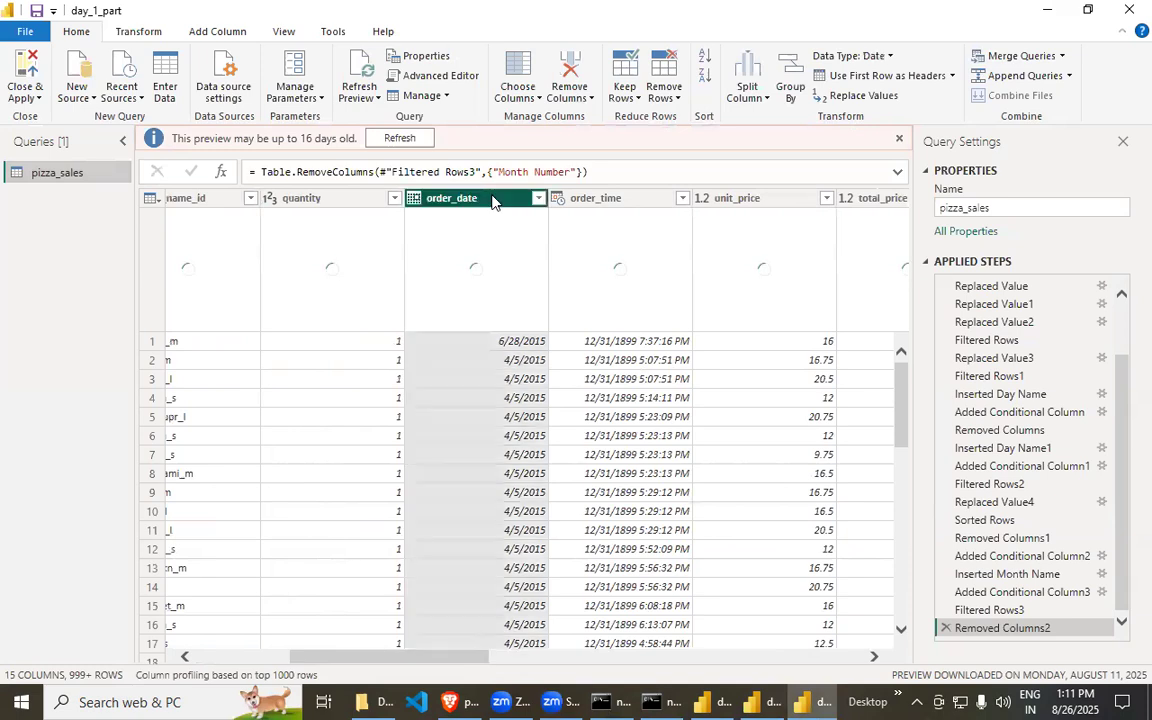
{"action": "left_click", "coordinate": [229, 33]}
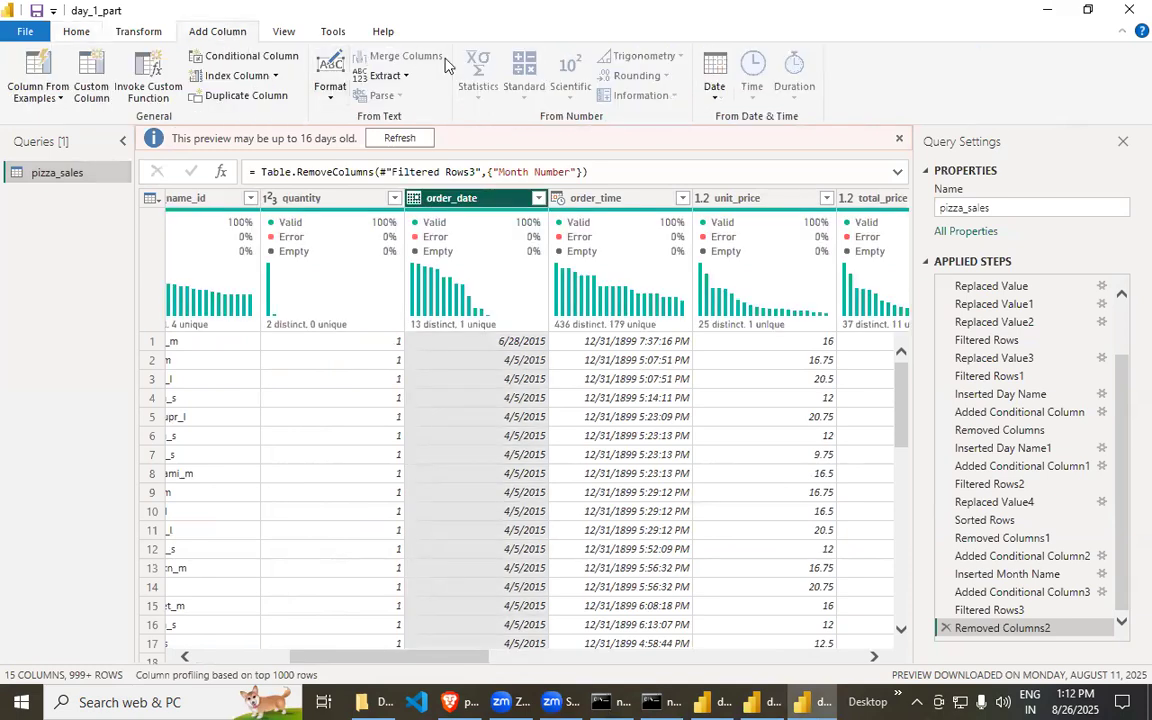
{"action": "left_click", "coordinate": [720, 90]}
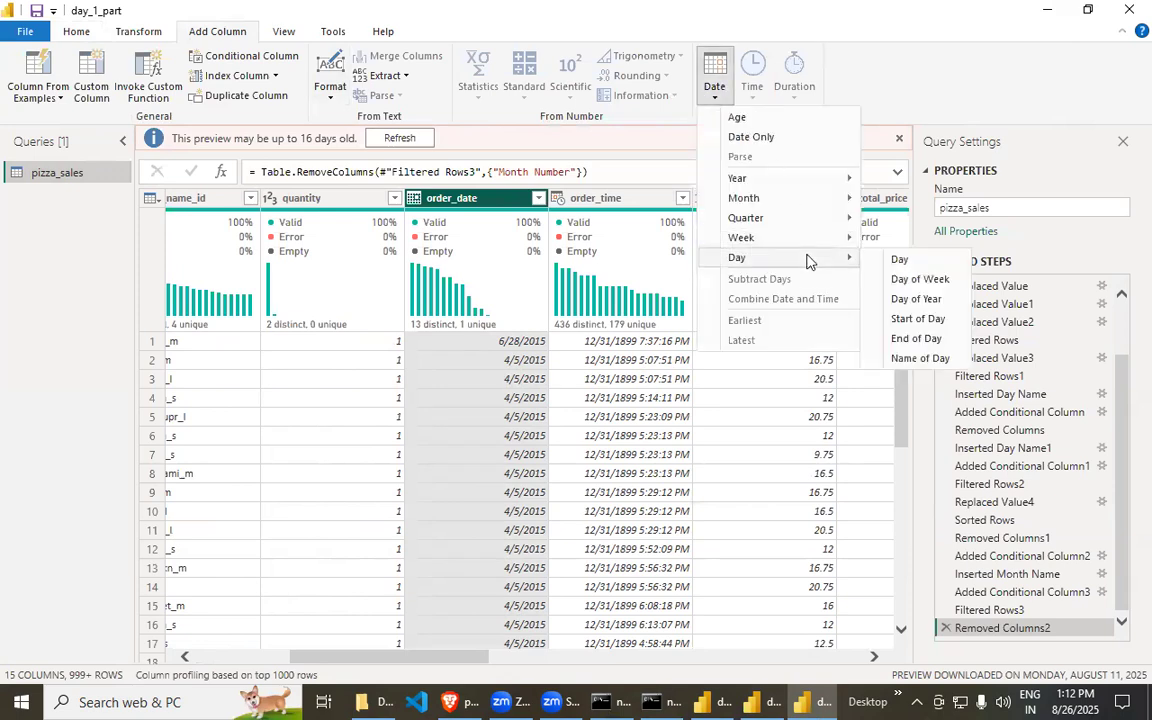
{"action": "mouse_move", "coordinate": [800, 198]}
{"action": "left_click", "coordinate": [921, 279]}
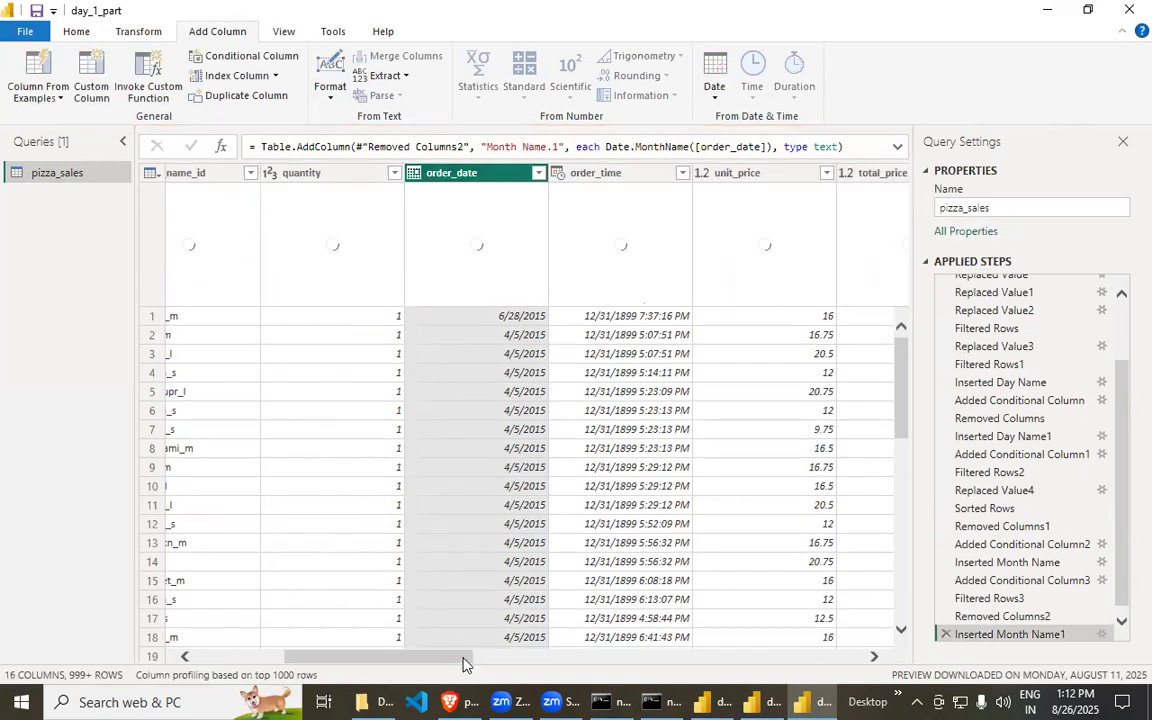
- Check the values of the duplicate month name column and remove its applied step from the query
{"action": "left_click_drag", "start_coordinate": [465, 658], "coordinate": [940, 678]}
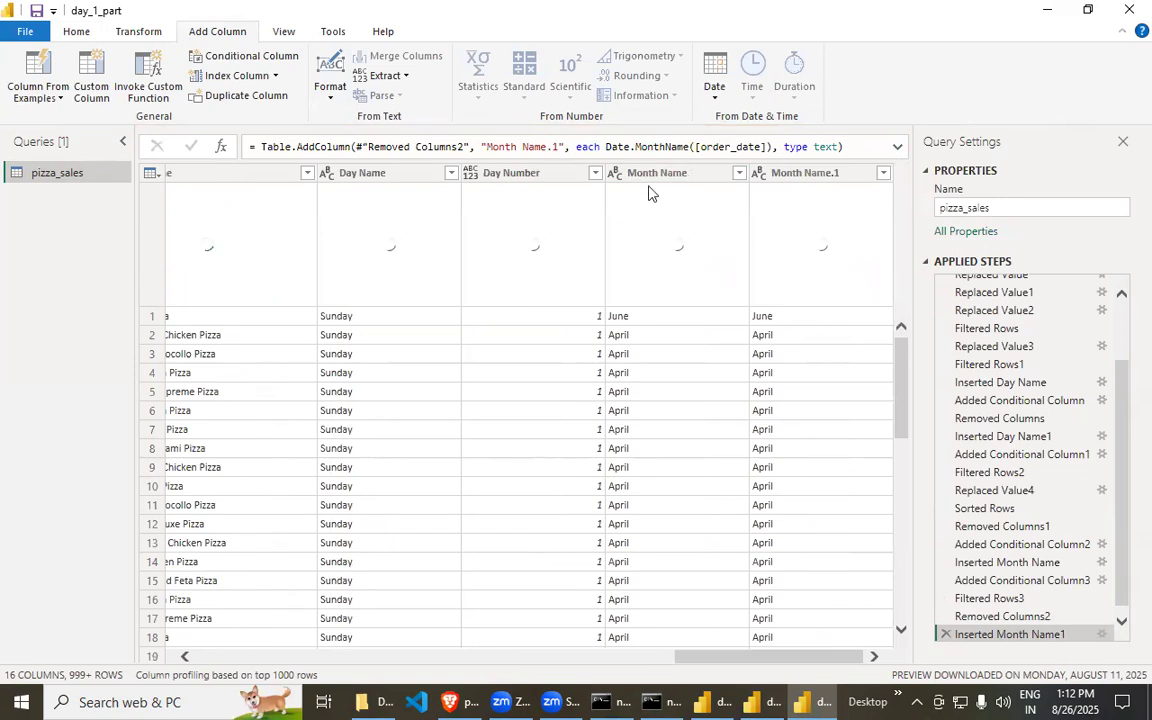
{"action": "left_click", "coordinate": [884, 174]}
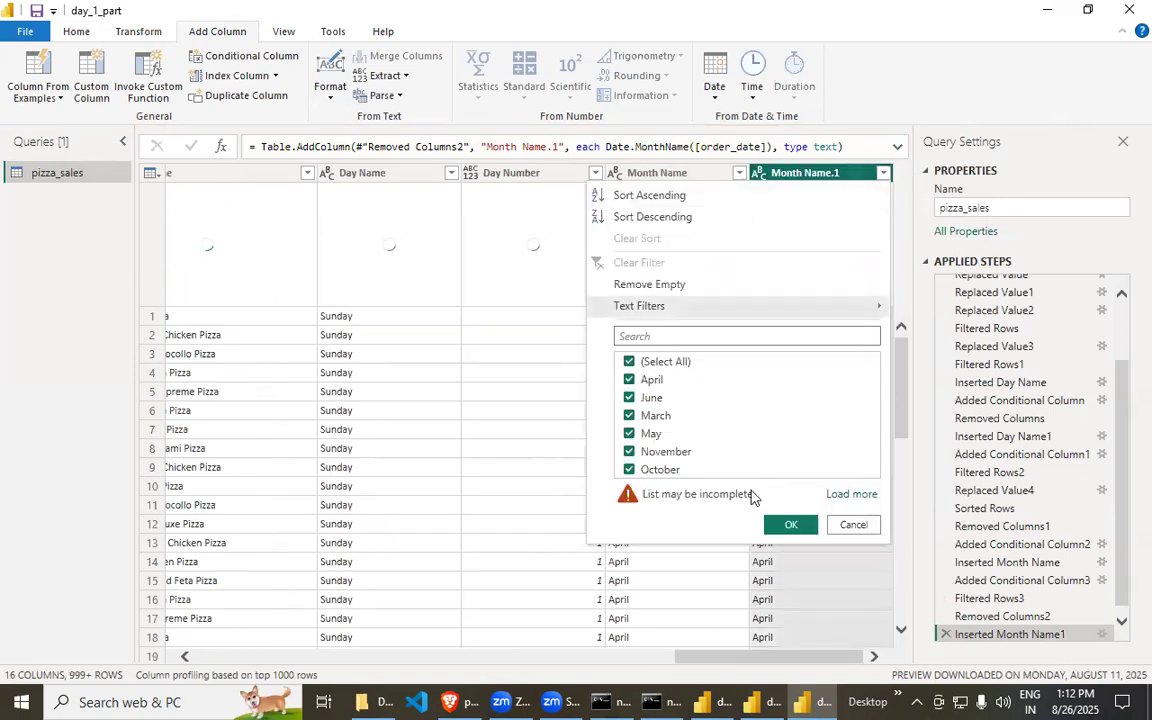
{"action": "left_click", "coordinate": [851, 525]}
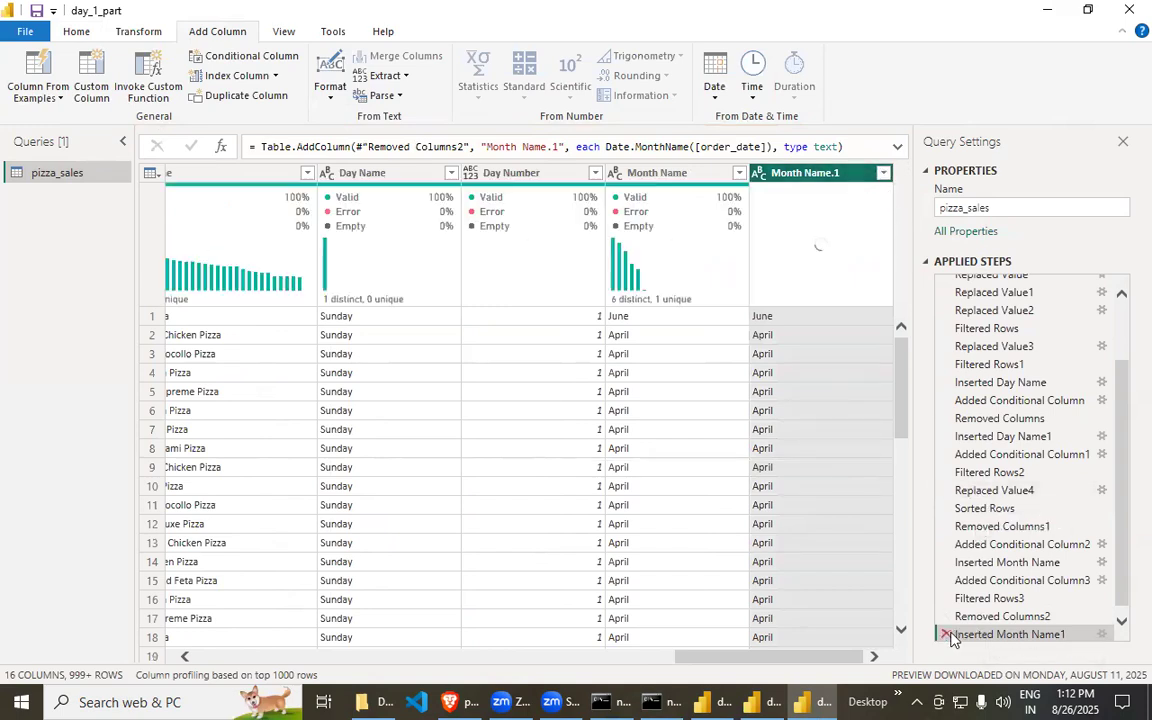
{"action": "left_click", "coordinate": [946, 635]}
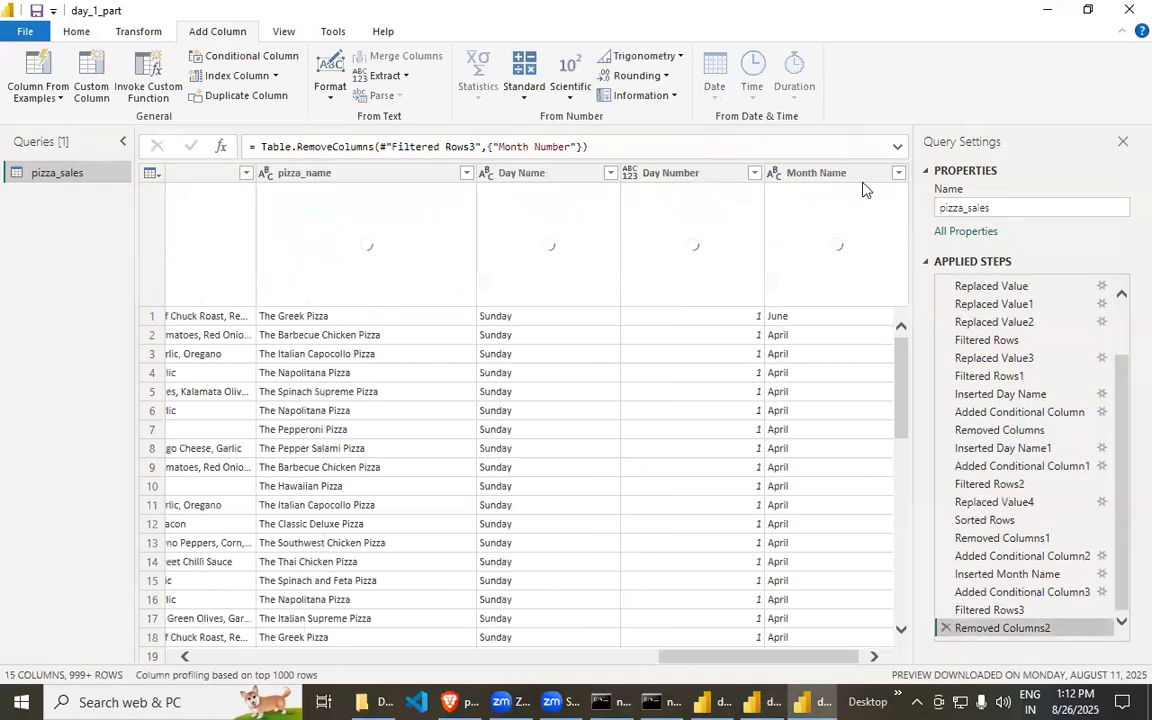
- Add a numeric Month column derived from order_date to the pizza_sales query
{"action": "left_click_drag", "start_coordinate": [614, 658], "coordinate": [330, 658]}
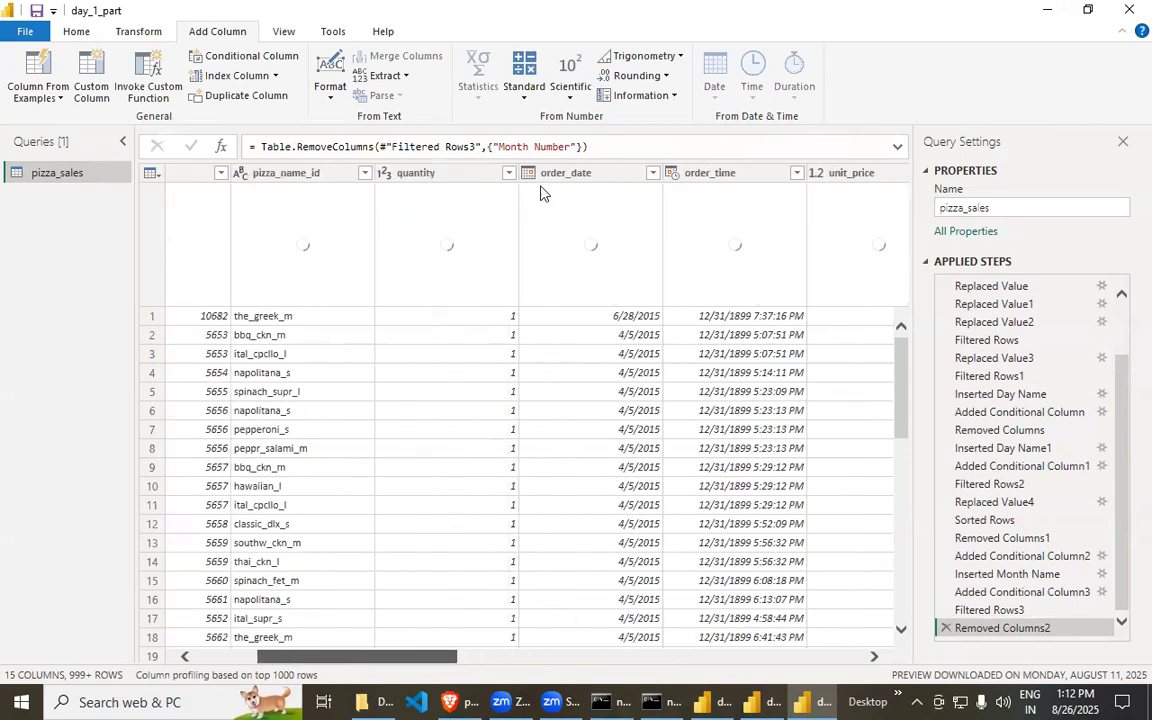
{"action": "left_click", "coordinate": [566, 173]}
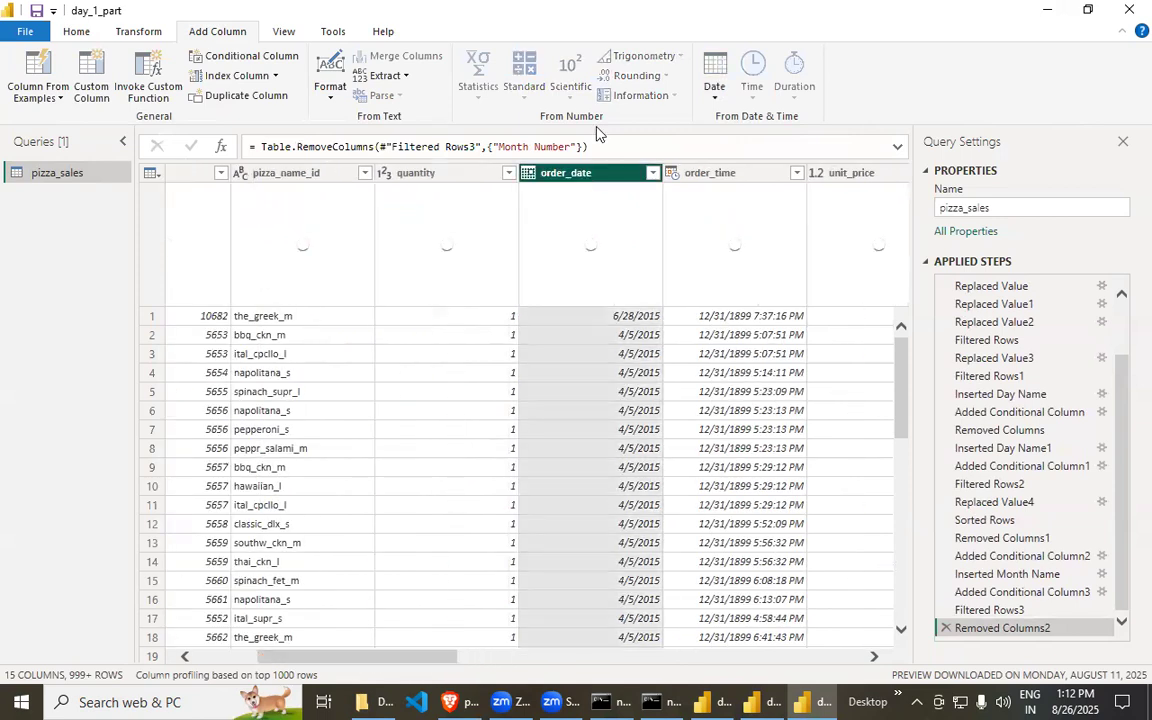
{"action": "left_click", "coordinate": [714, 75]}
{"action": "mouse_move", "coordinate": [800, 198]}
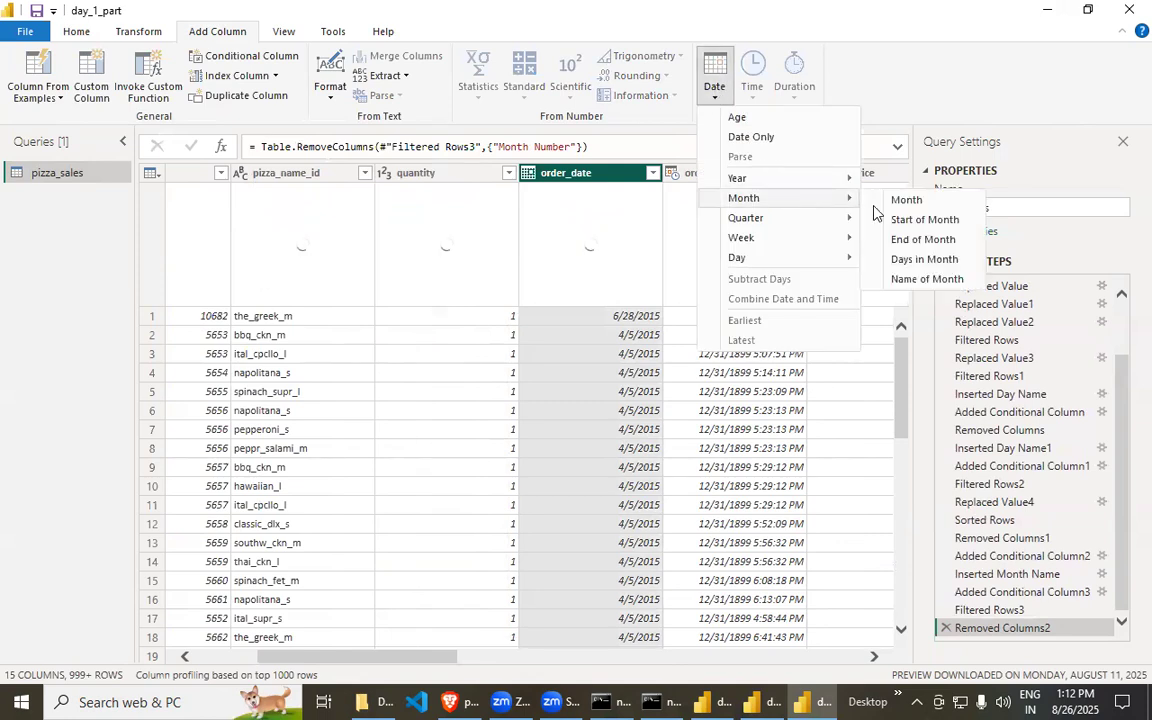
{"action": "left_click", "coordinate": [906, 201]}
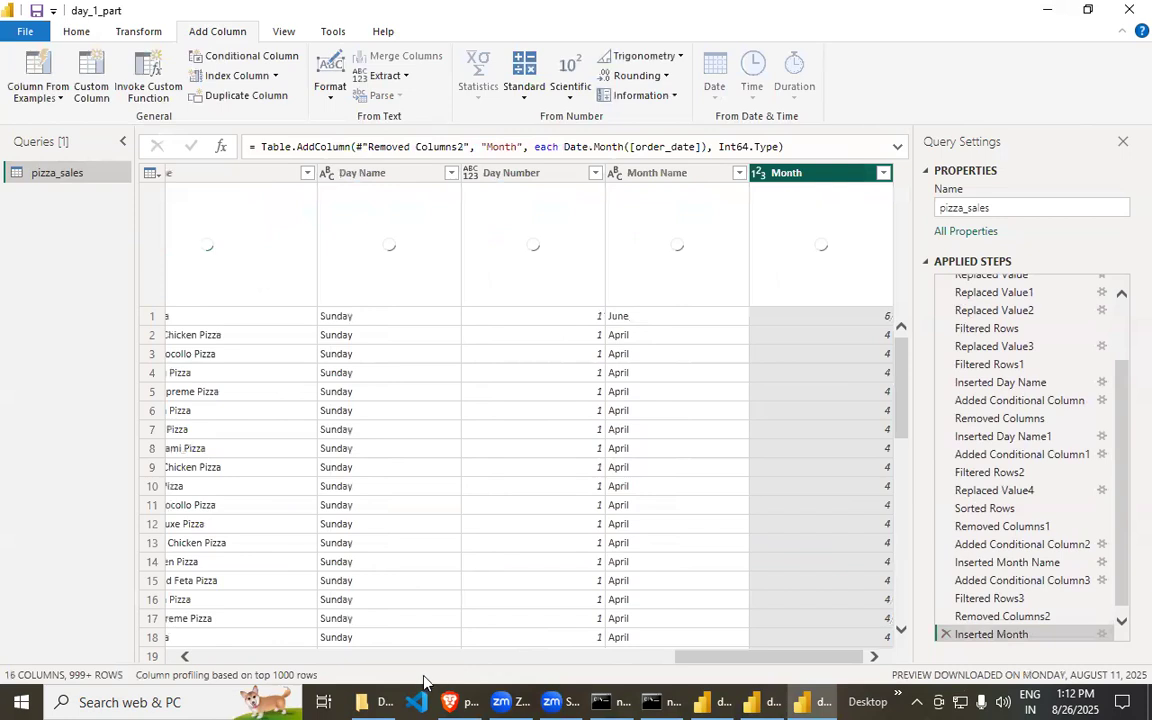
- Rename the new Month column as Month Number, and apply the query changes while closing the Power Query Editor
{"action": "double_click", "coordinate": [831, 172]}
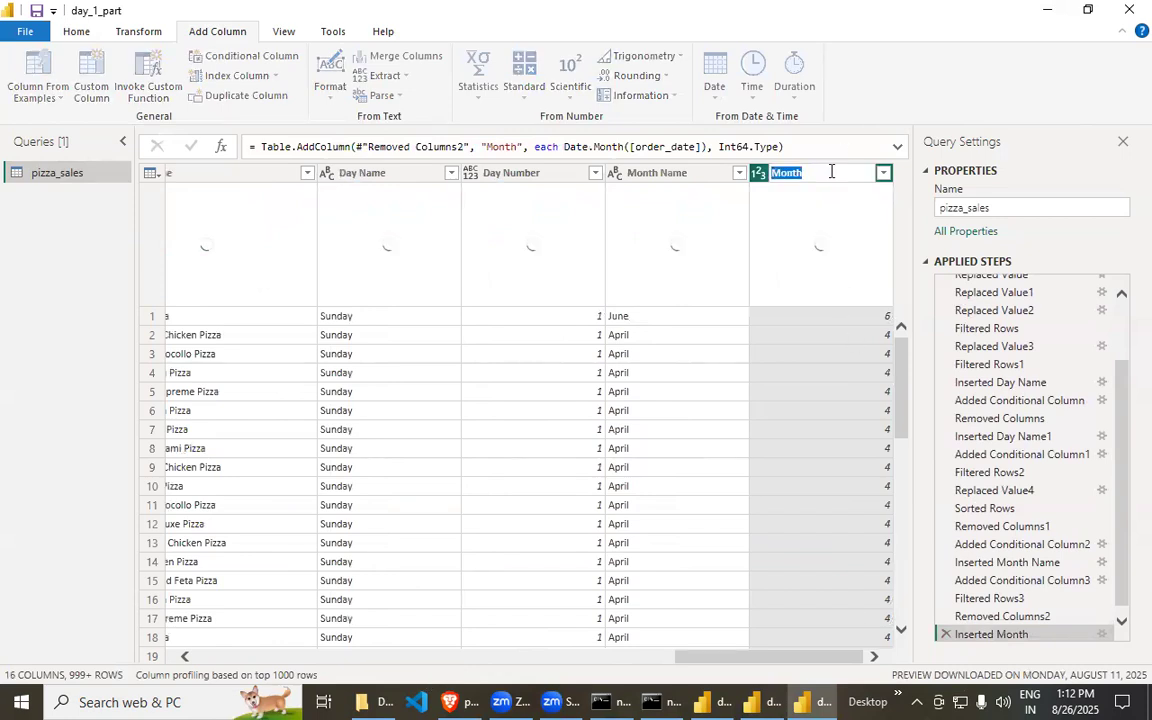
{"action": "left_click", "coordinate": [842, 172]}
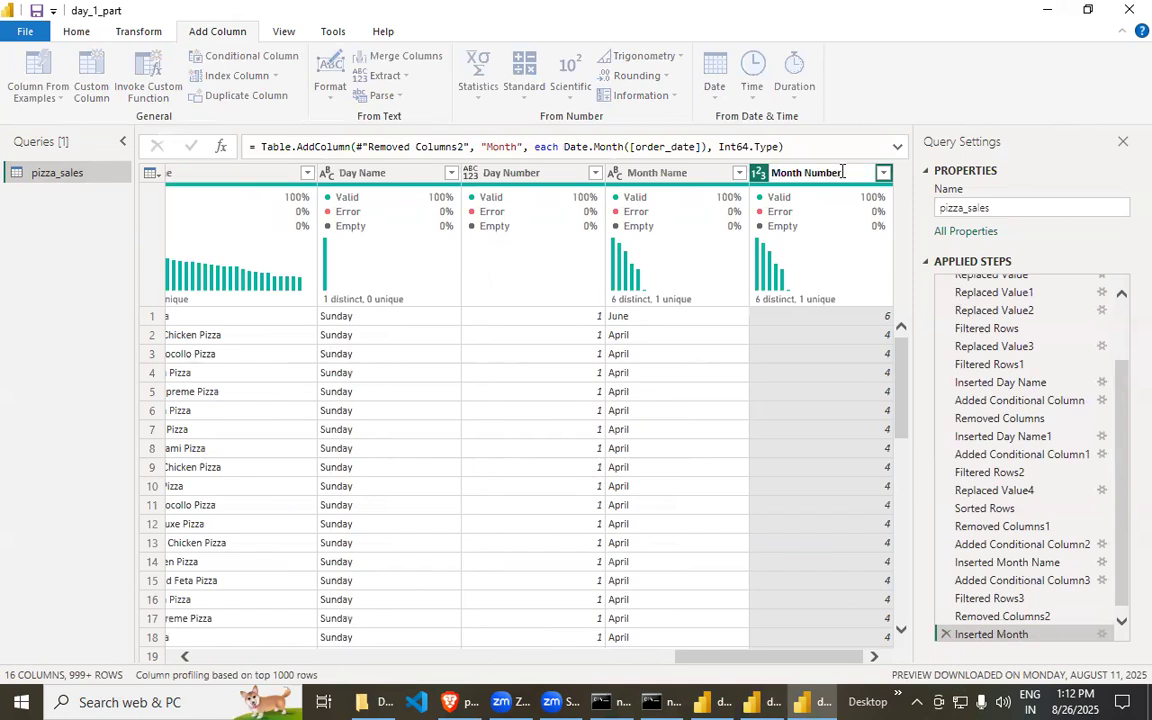
{"action": "key", "text": "Return"}
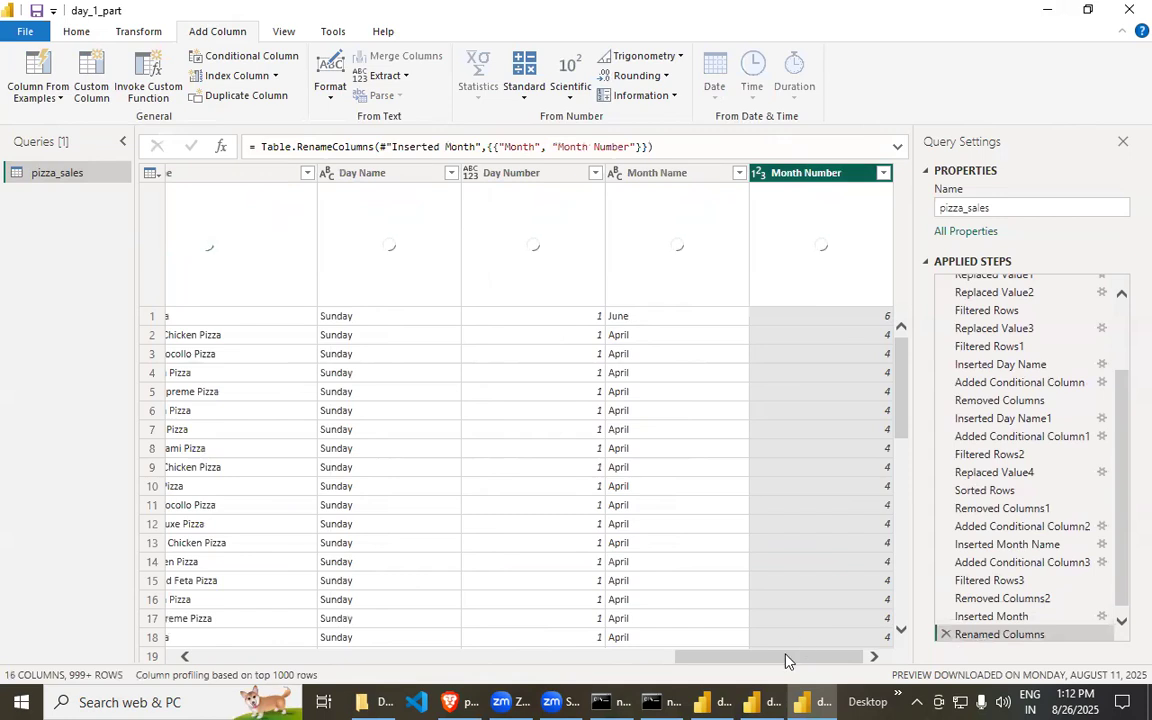
{"action": "left_click", "coordinate": [78, 32]}
{"action": "left_click", "coordinate": [25, 75]}
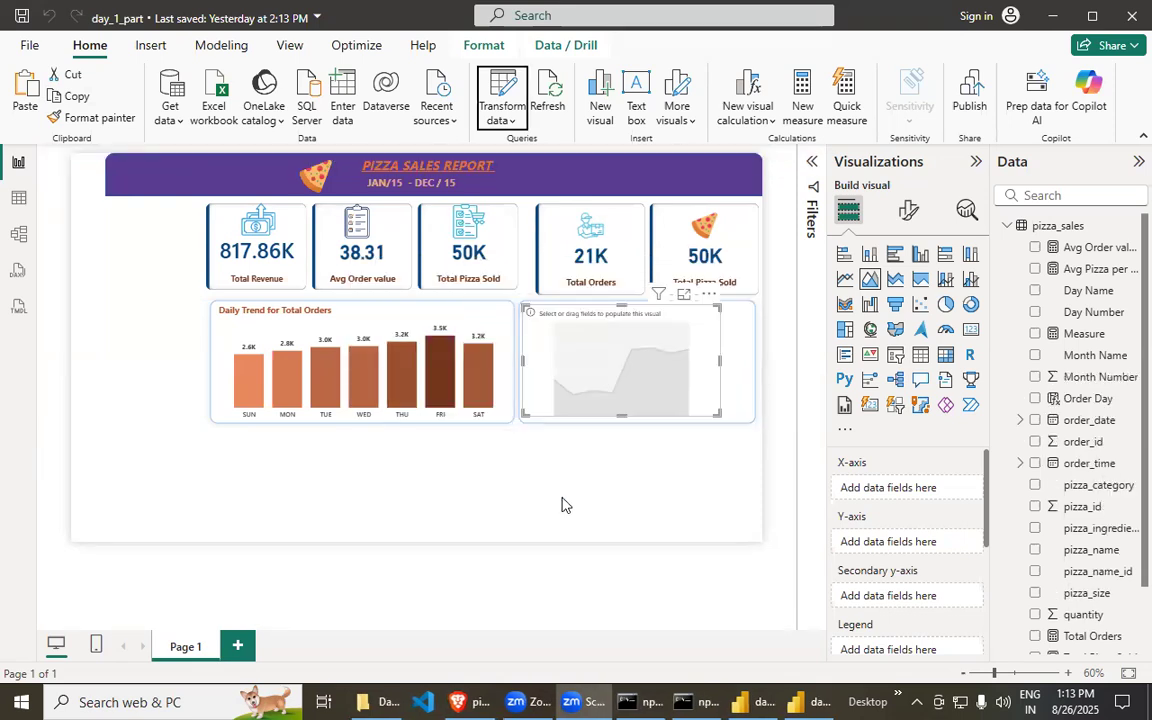
- Create a new calculated column named Order Month in the pizza_sales table
{"action": "left_click", "coordinate": [18, 202]}
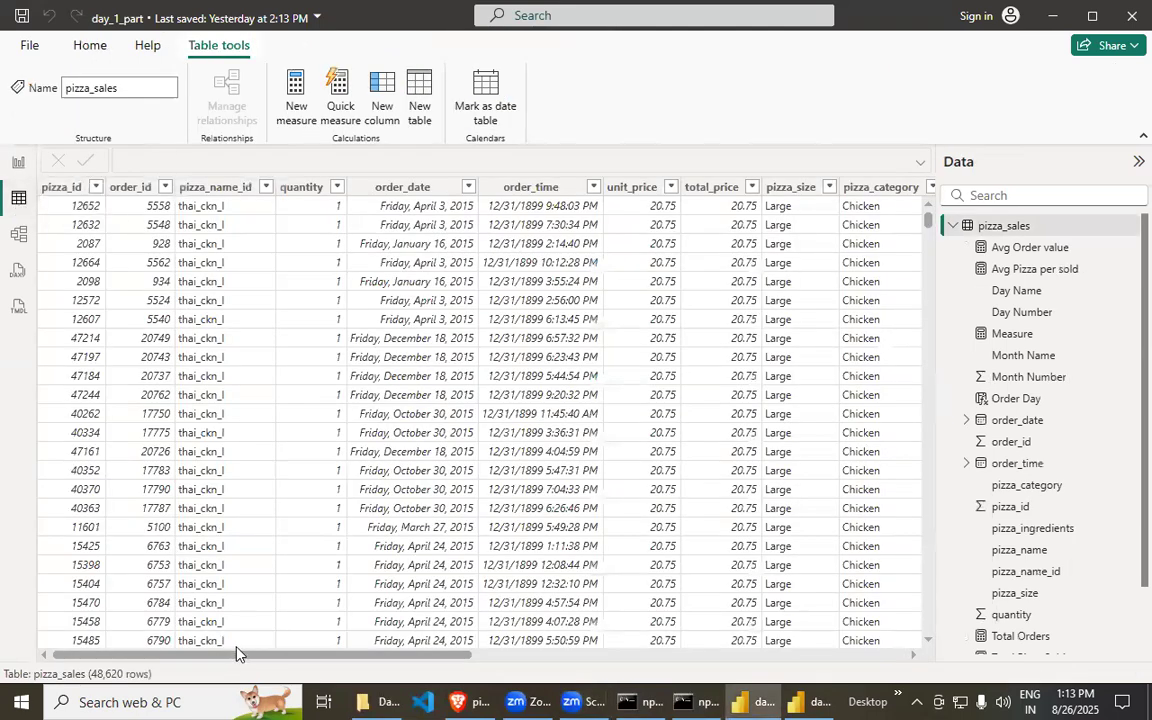
{"action": "scroll", "coordinate": [322, 658], "scroll_direction": "right", "scroll_amount": 5}
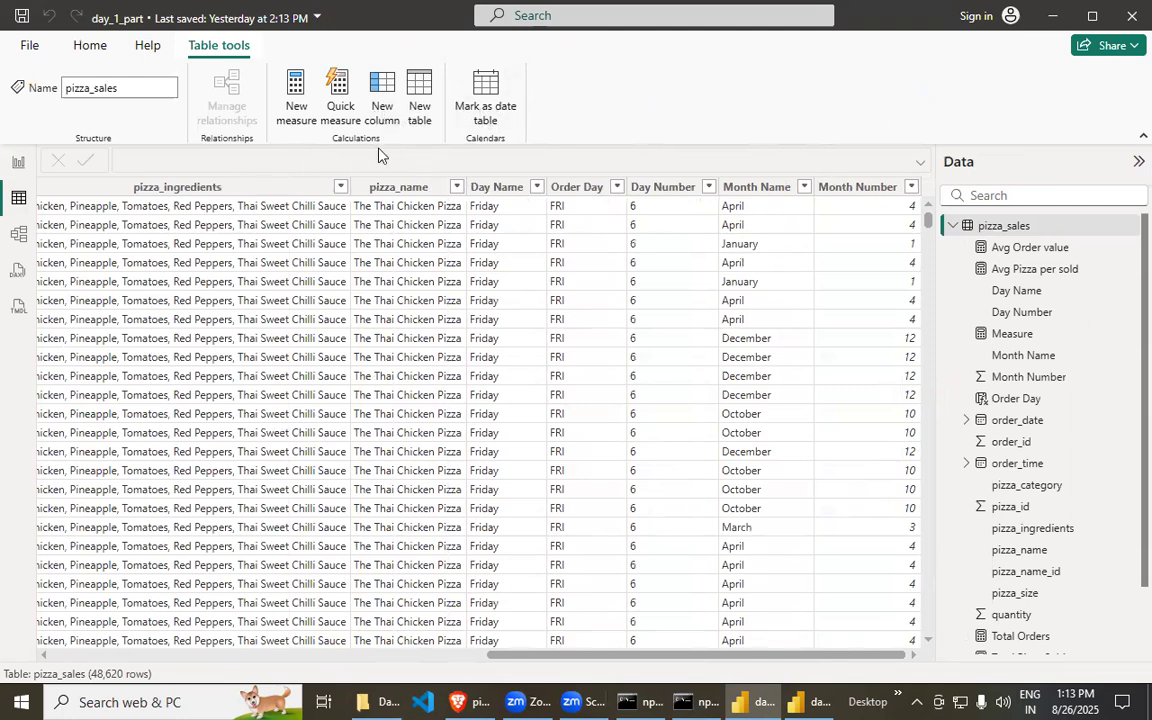
{"action": "left_click", "coordinate": [382, 100]}
{"action": "left_click", "coordinate": [182, 159]}
{"action": "left_click_drag", "start_coordinate": [166, 159], "coordinate": [127, 161]}
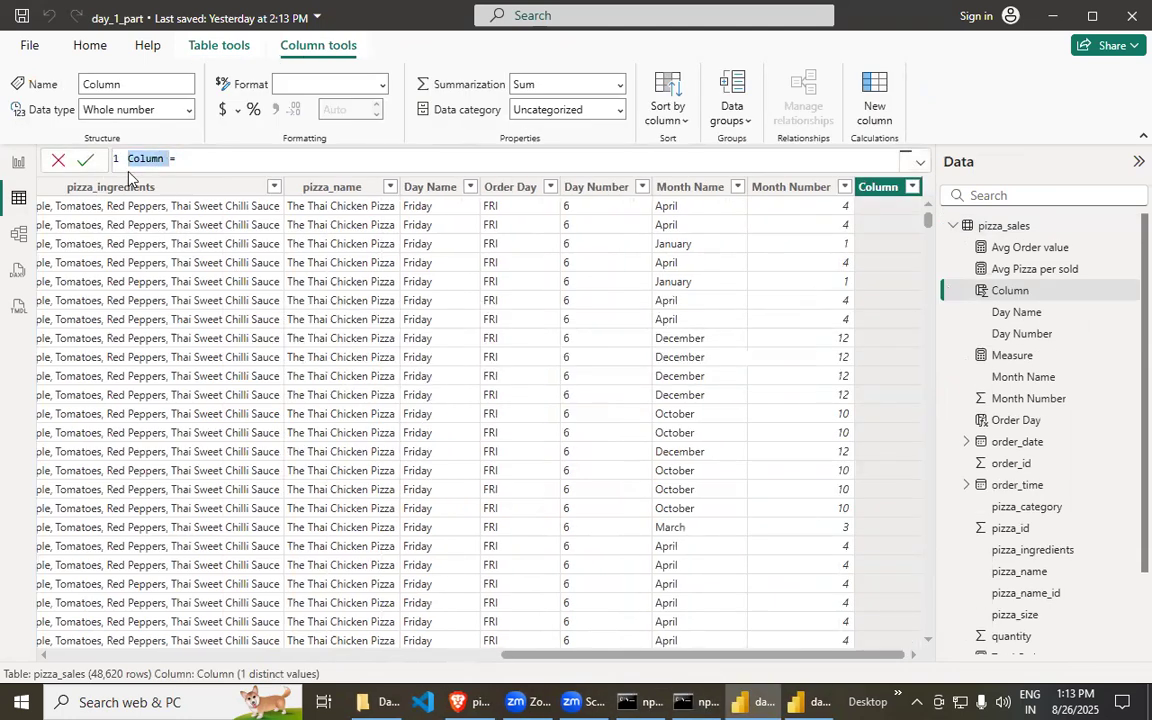
{"action": "type", "text": "OR"}
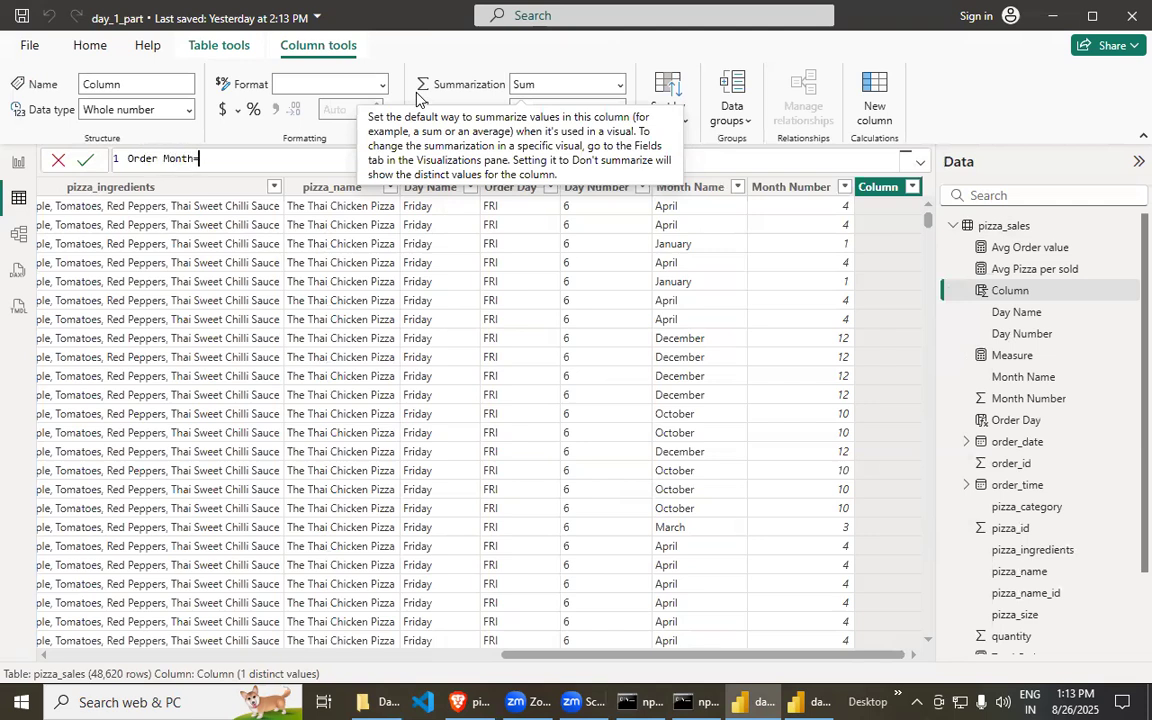
- Define Order Month as UPPER(LEFT(pizza_sales[Month Name] ,3)) and commit the formula
{"action": "type", "text": "U"}
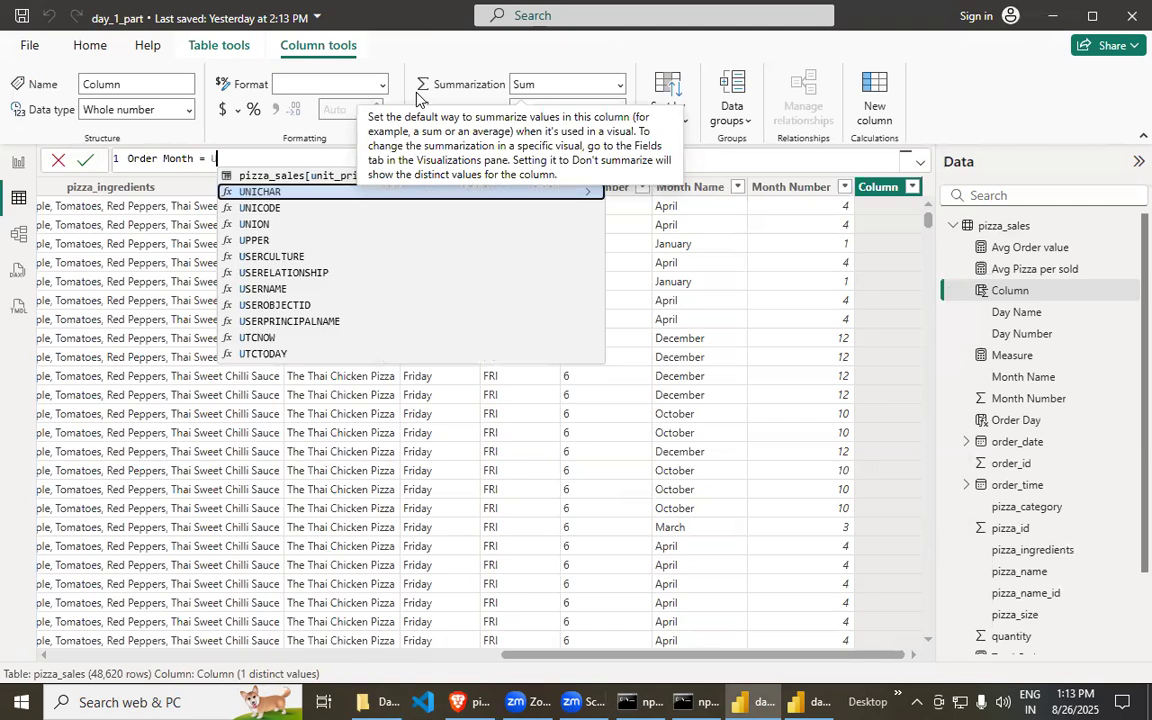
{"action": "type", "text": "P"}
{"action": "key", "text": "Tab"}
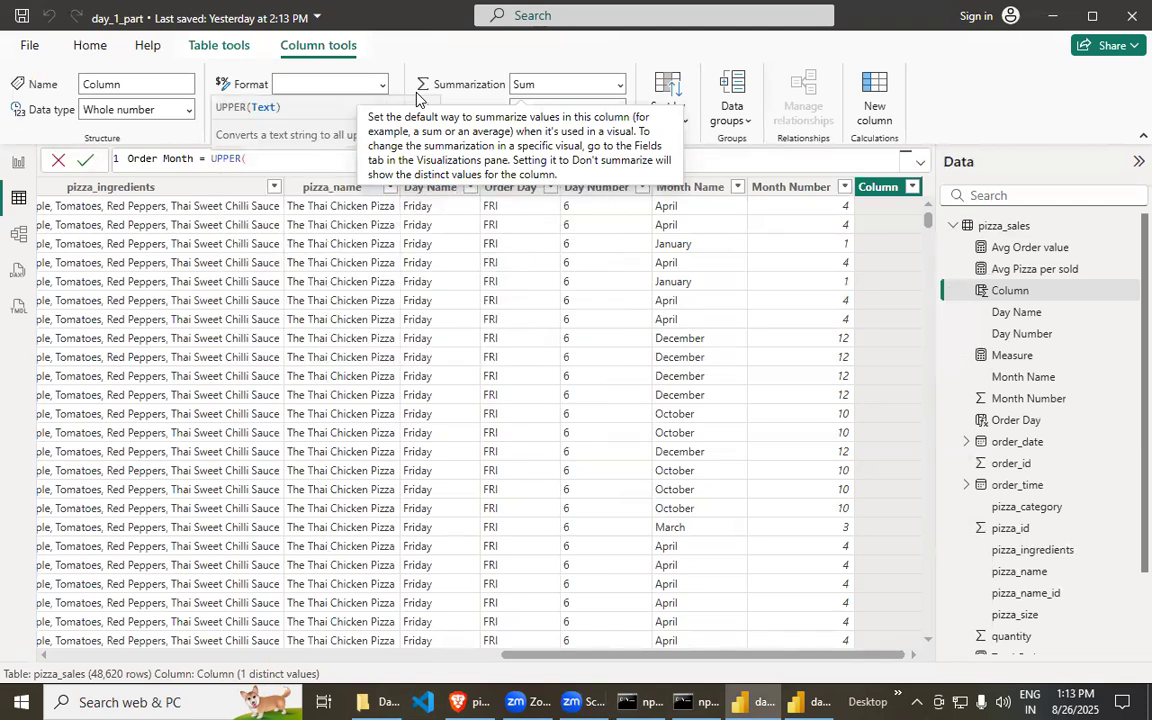
{"action": "type", "text": "LE"}
{"action": "key", "text": "Tab"}
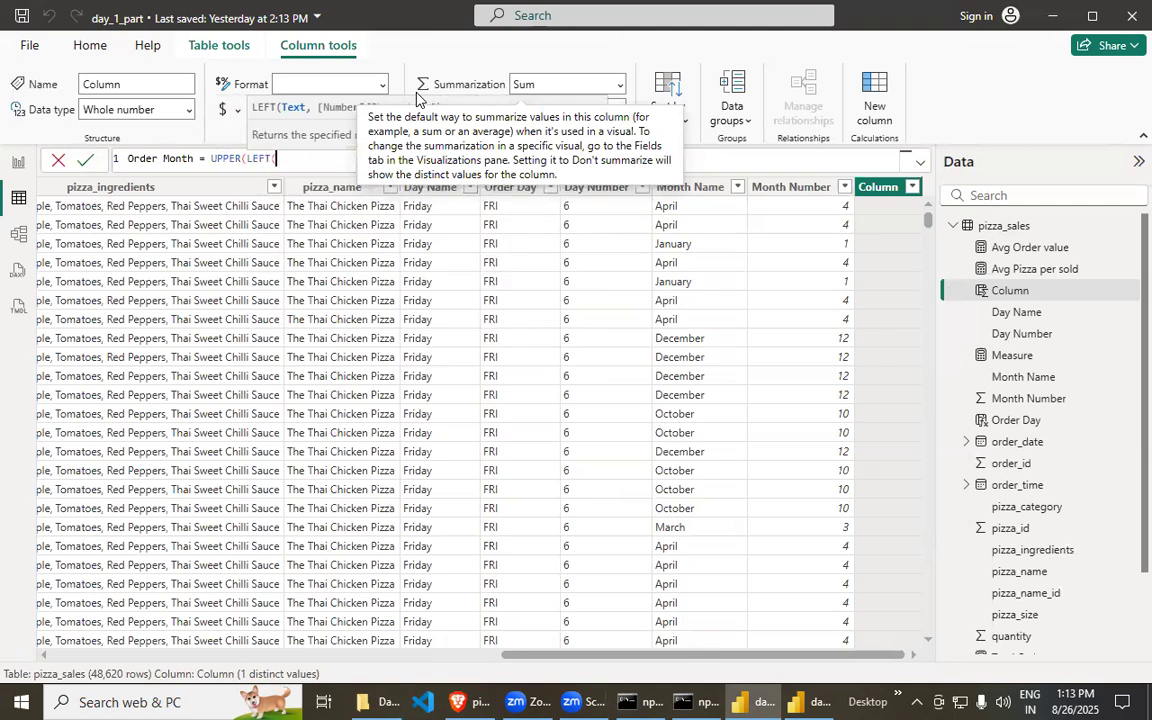
{"action": "type", "text": "Piz"}
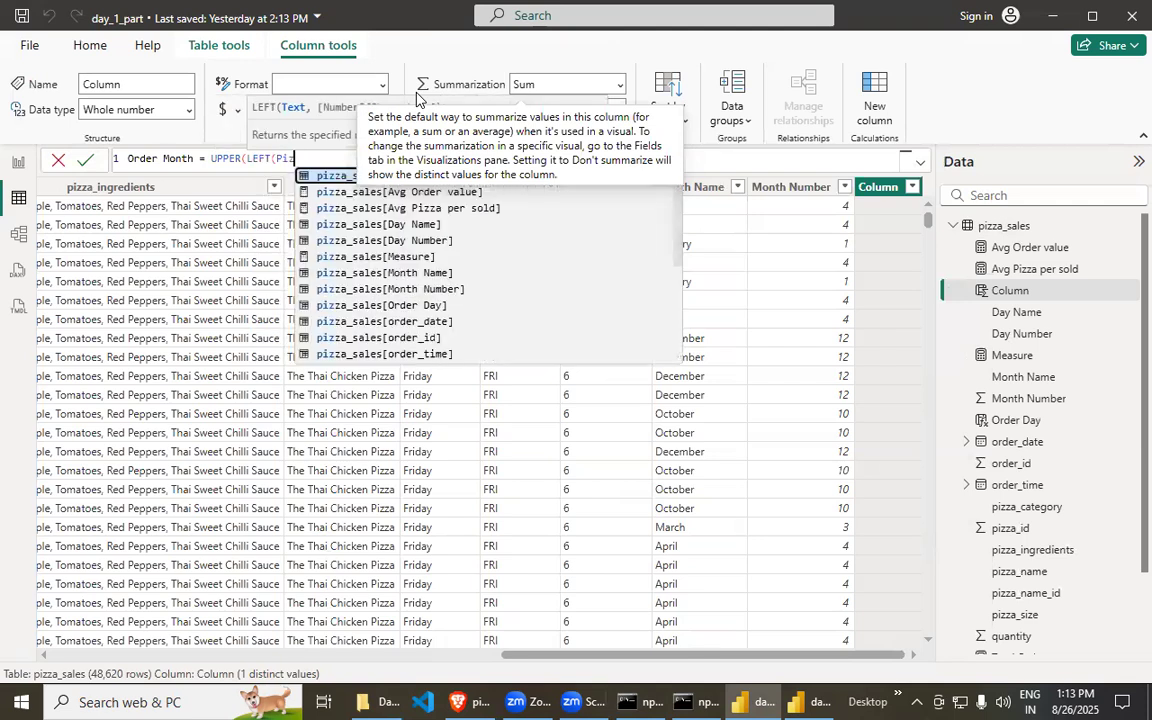
{"action": "left_click", "coordinate": [441, 275]}
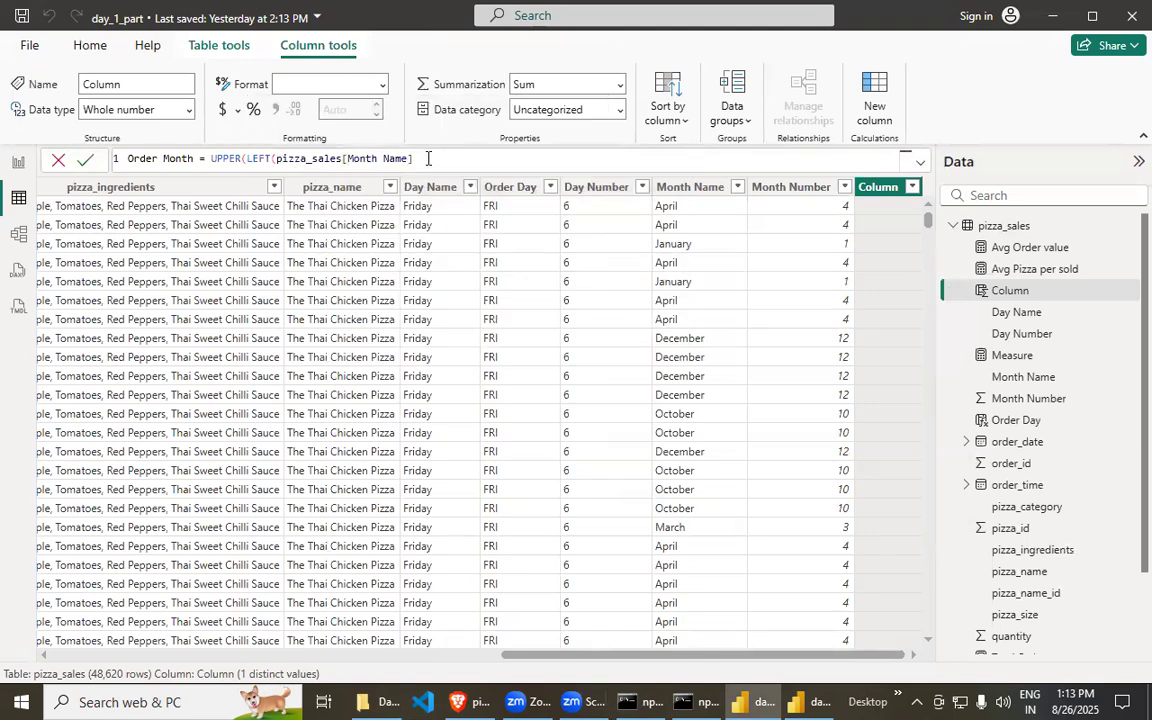
{"action": "type", "text": ","}
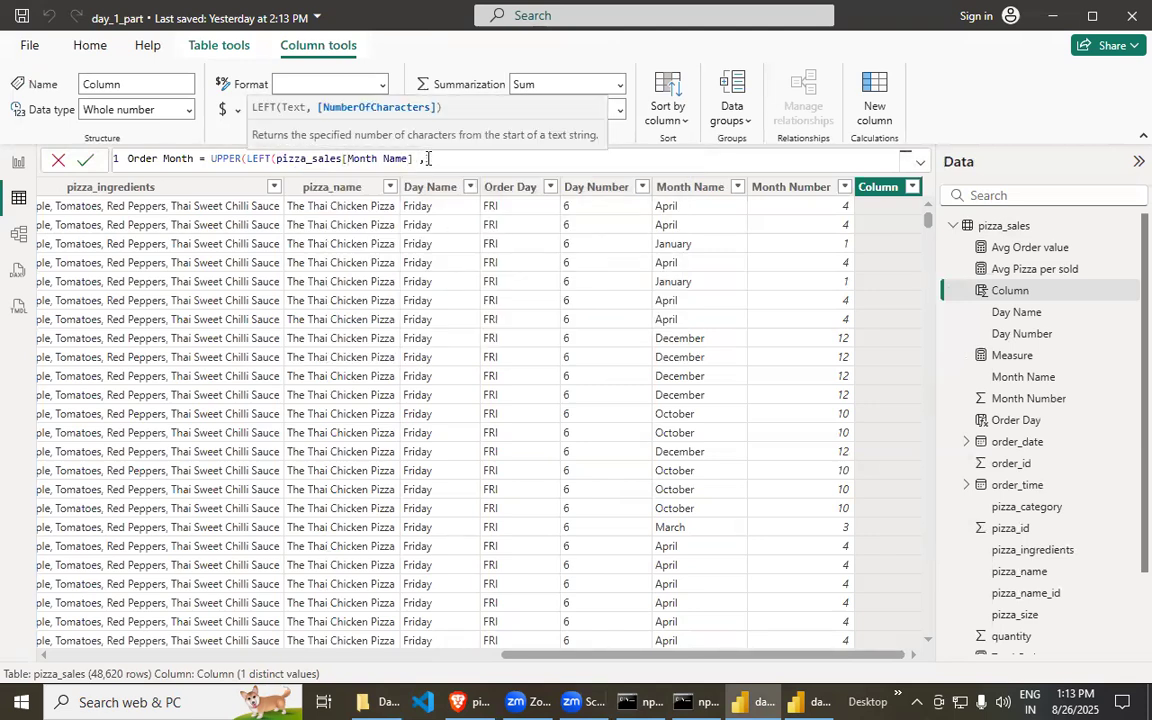
{"action": "type", "text": "3)"}
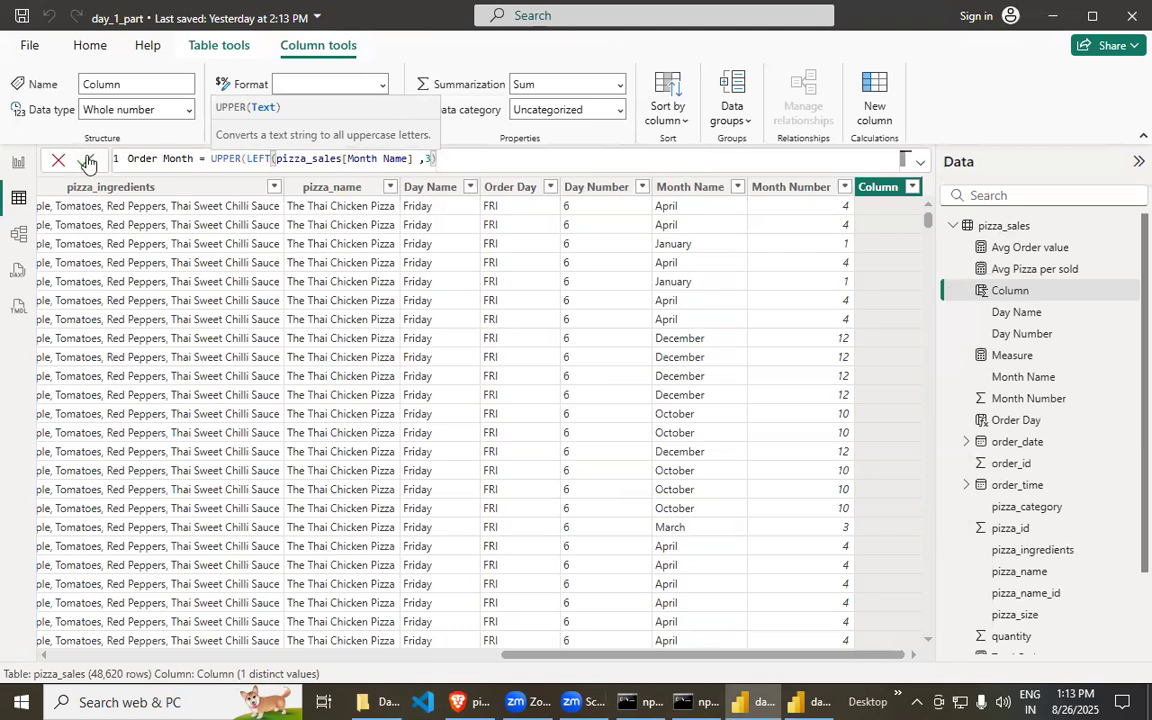
{"action": "left_click", "coordinate": [89, 161]}
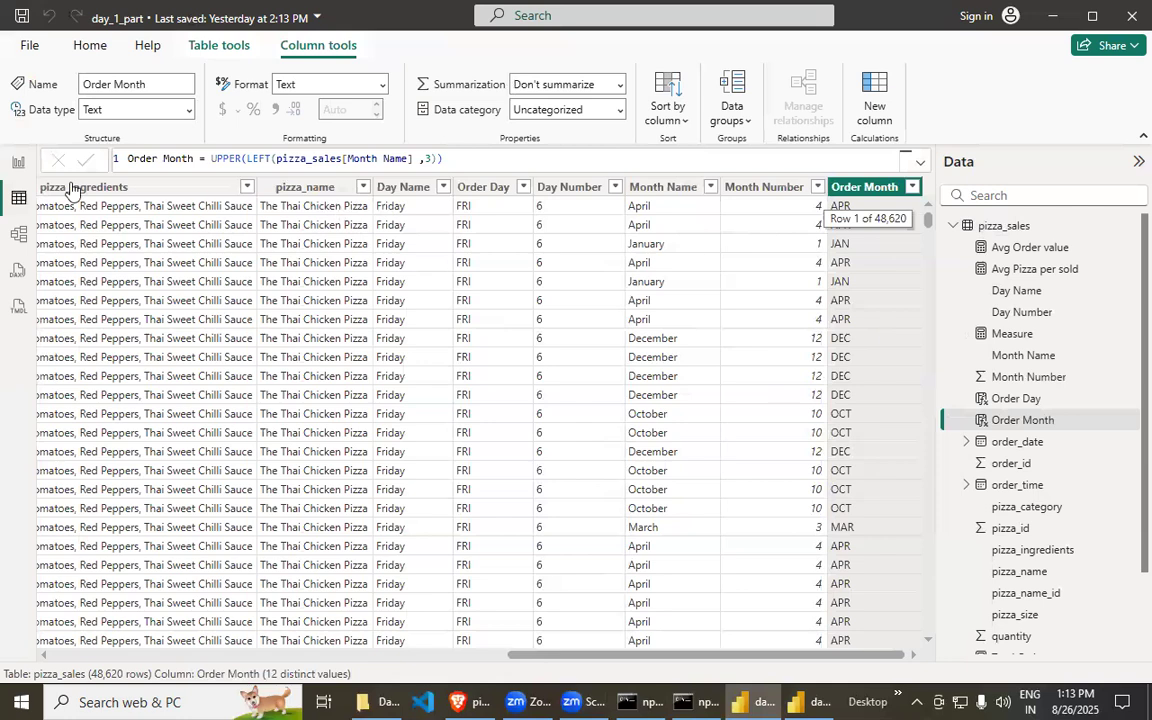
- Return to the report page and widen the empty area chart to fill the frame beside the Daily Trend chart
{"action": "left_click", "coordinate": [17, 162]}
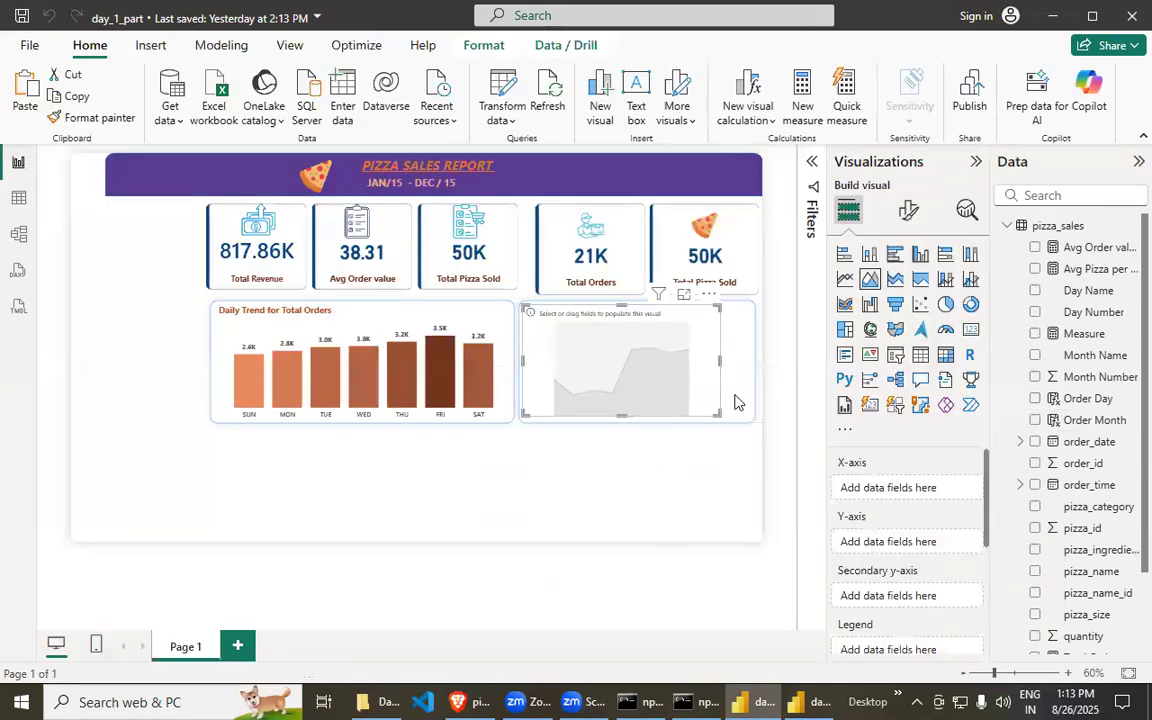
{"action": "left_click_drag", "start_coordinate": [738, 375], "coordinate": [754, 375]}
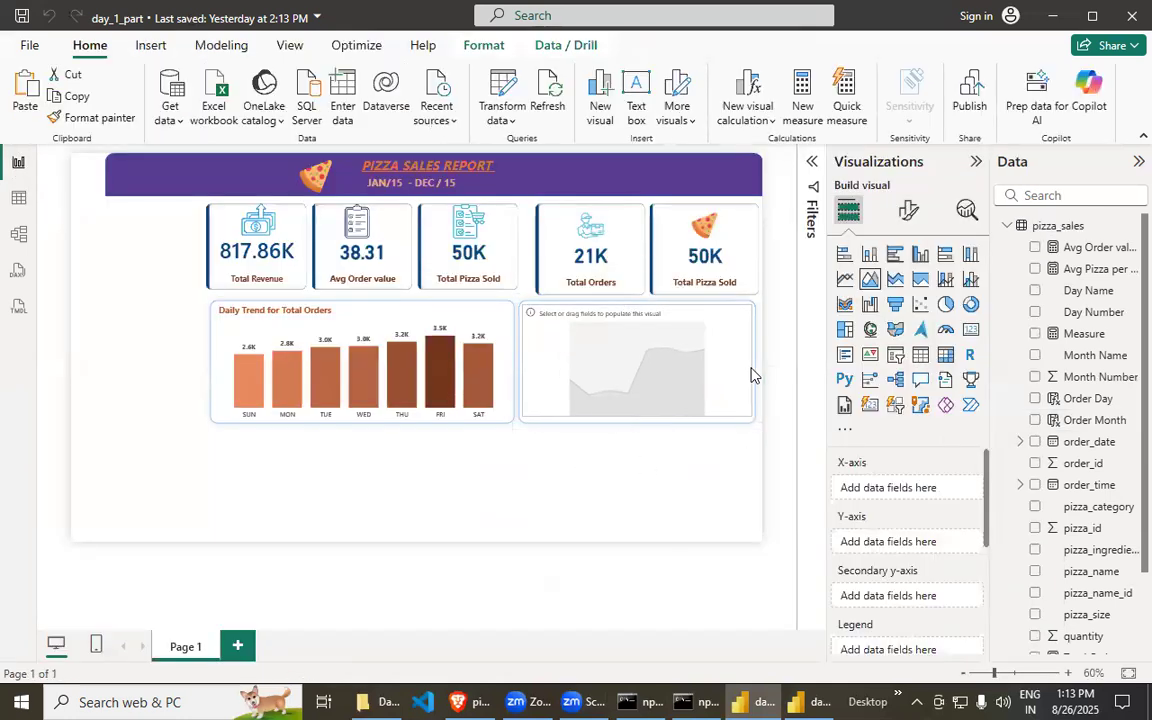
{"action": "left_click", "coordinate": [734, 487]}
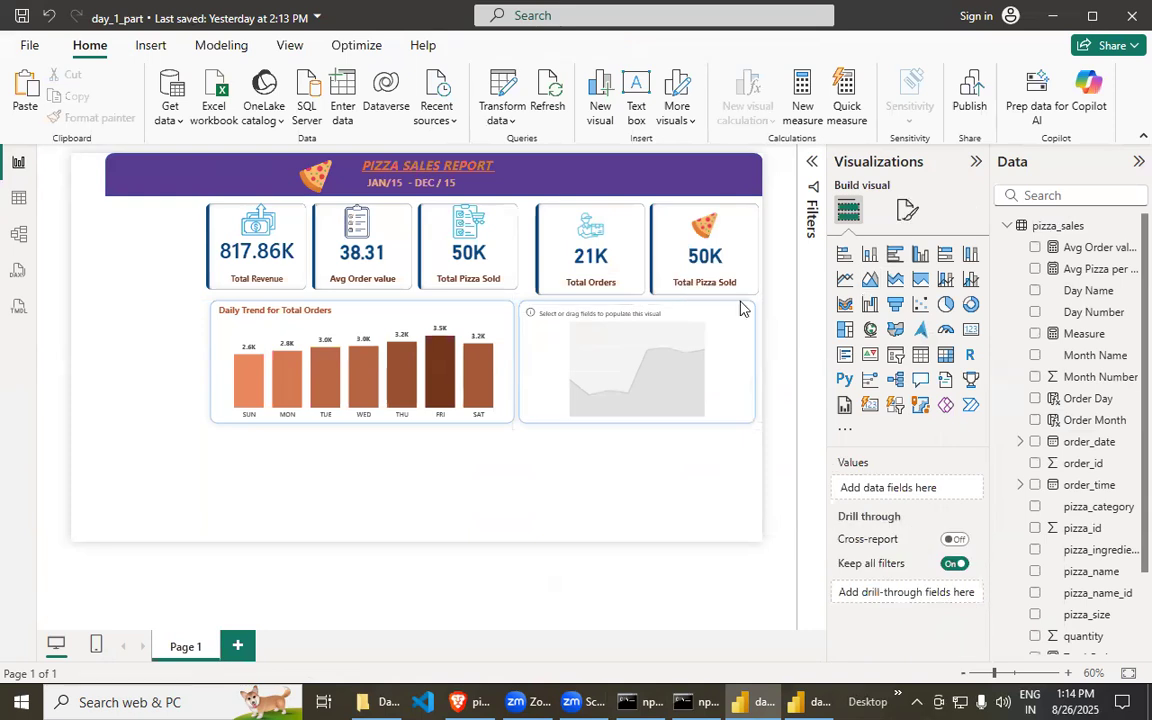
- Plot Total Orders on the Y-axis against Order Month on the X-axis of the area chart, checking the fields against the day_1 report
{"action": "left_click", "coordinate": [735, 365]}
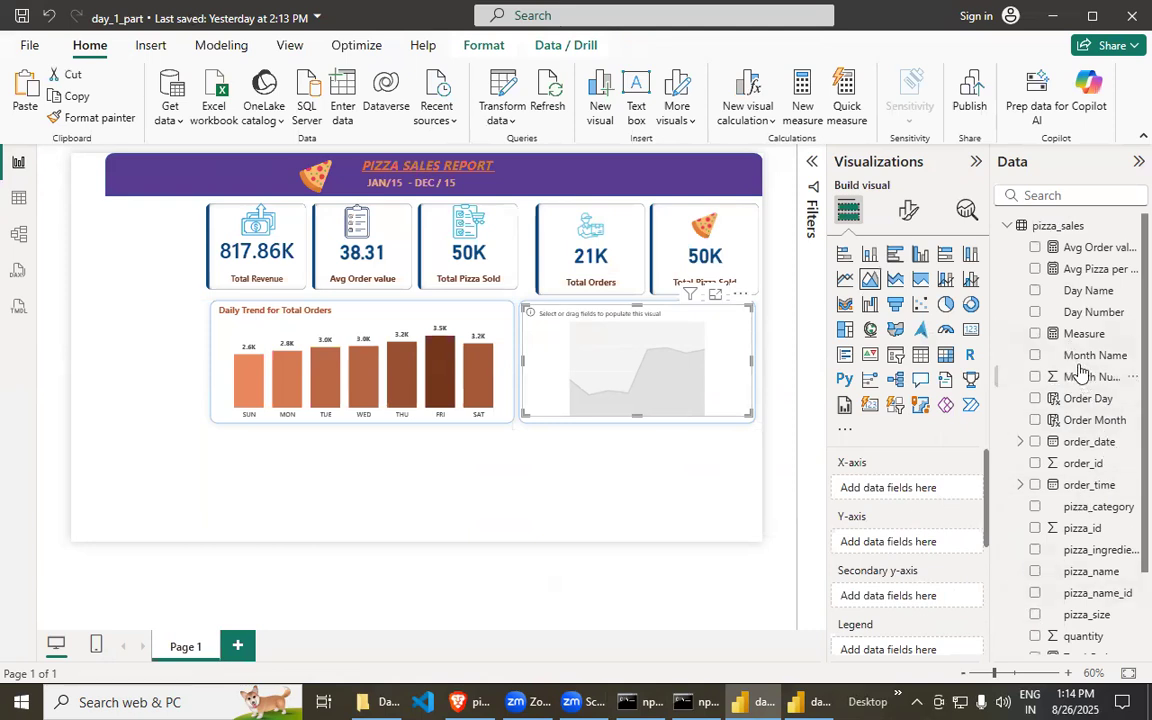
{"action": "left_click", "coordinate": [1036, 421]}
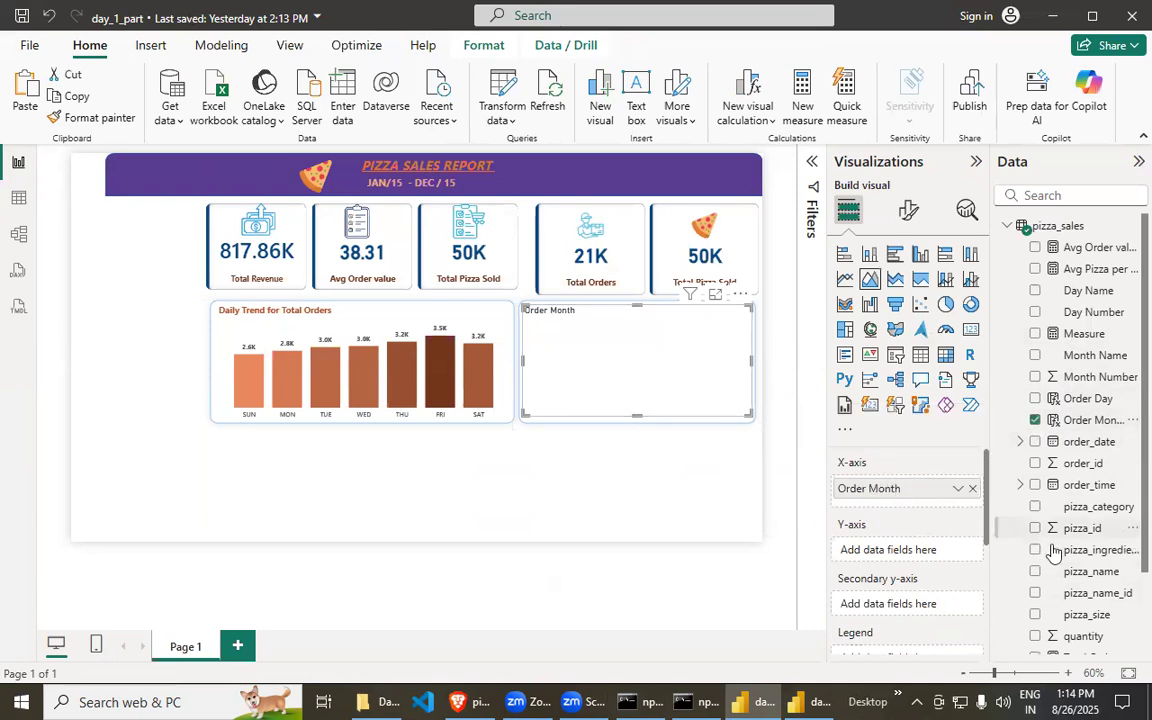
{"action": "scroll", "coordinate": [1034, 555], "scroll_direction": "down", "scroll_amount": 2}
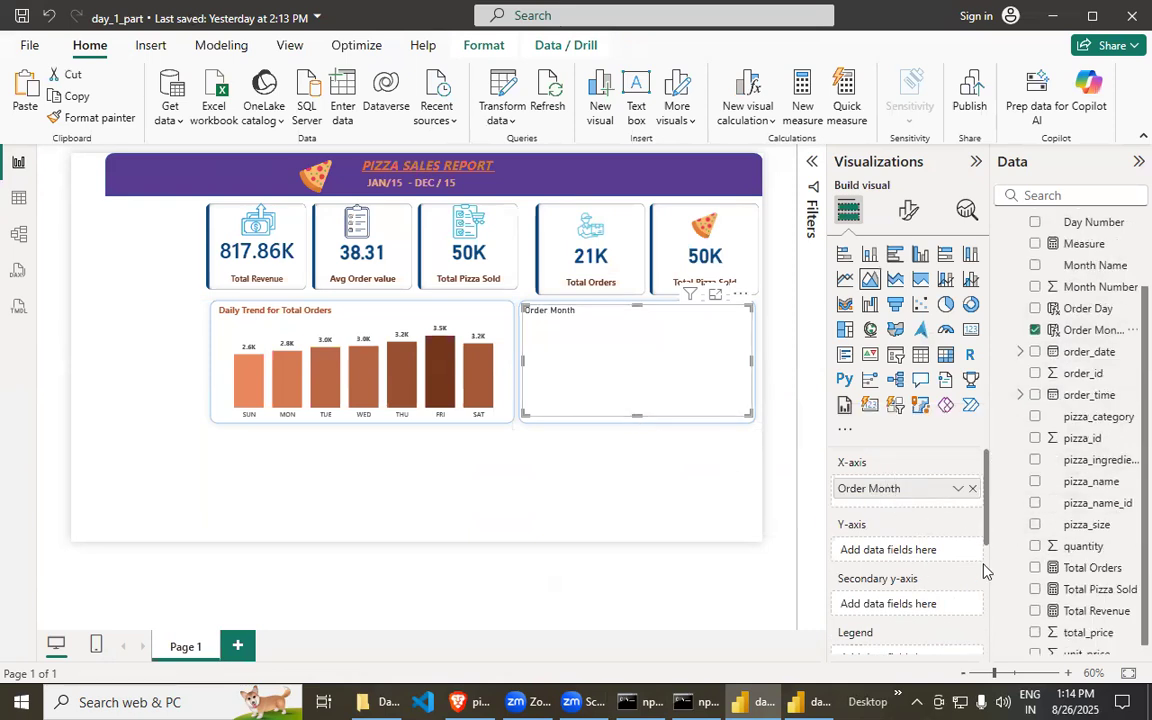
{"action": "left_click", "coordinate": [463, 701]}
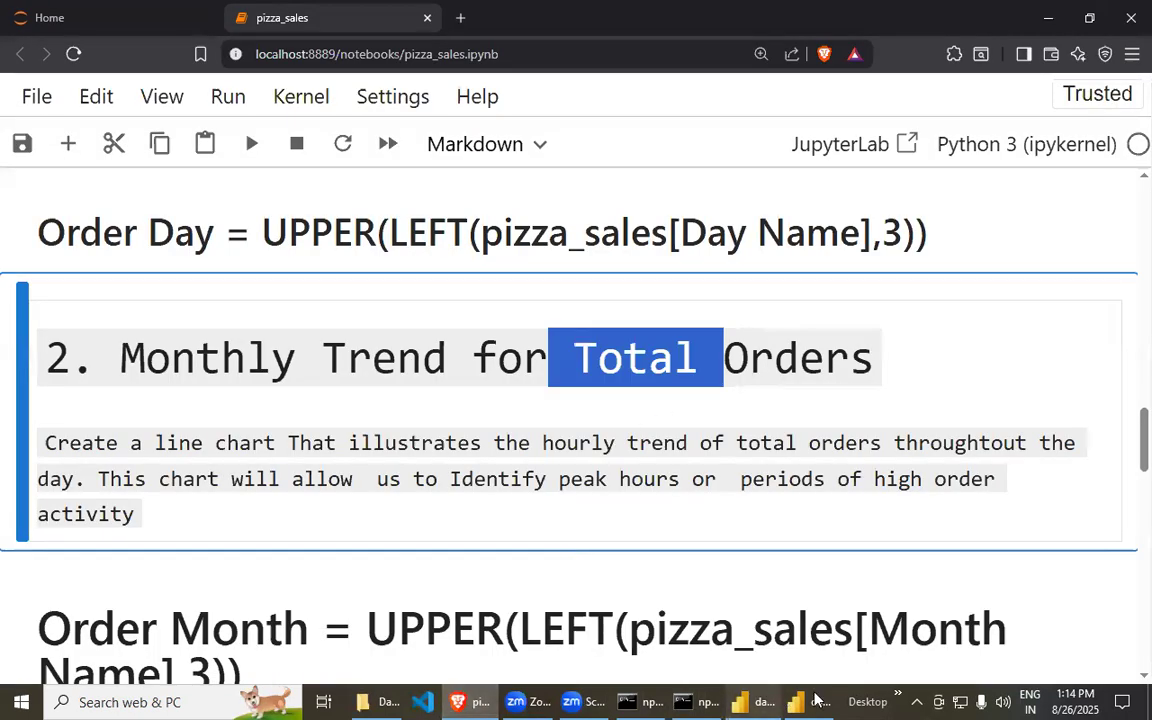
{"action": "key", "text": "alt+Tab"}
{"action": "scroll", "coordinate": [1065, 580], "scroll_direction": "down", "scroll_amount": 1}
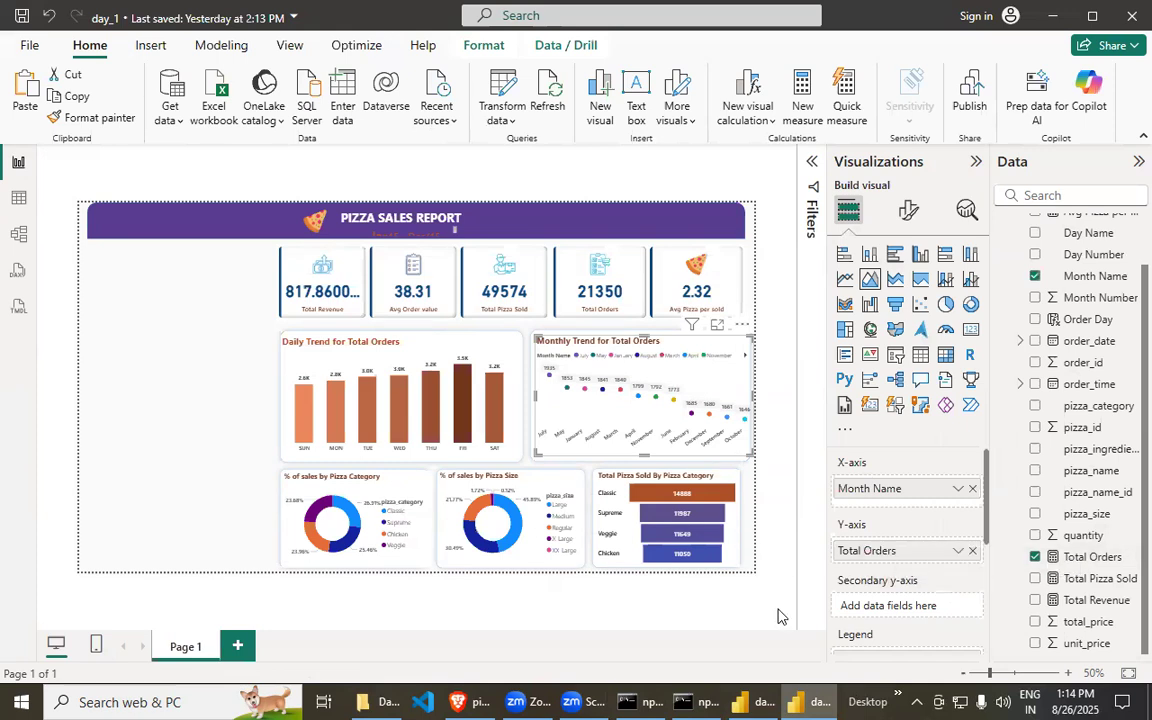
{"action": "key", "text": "alt+Tab"}
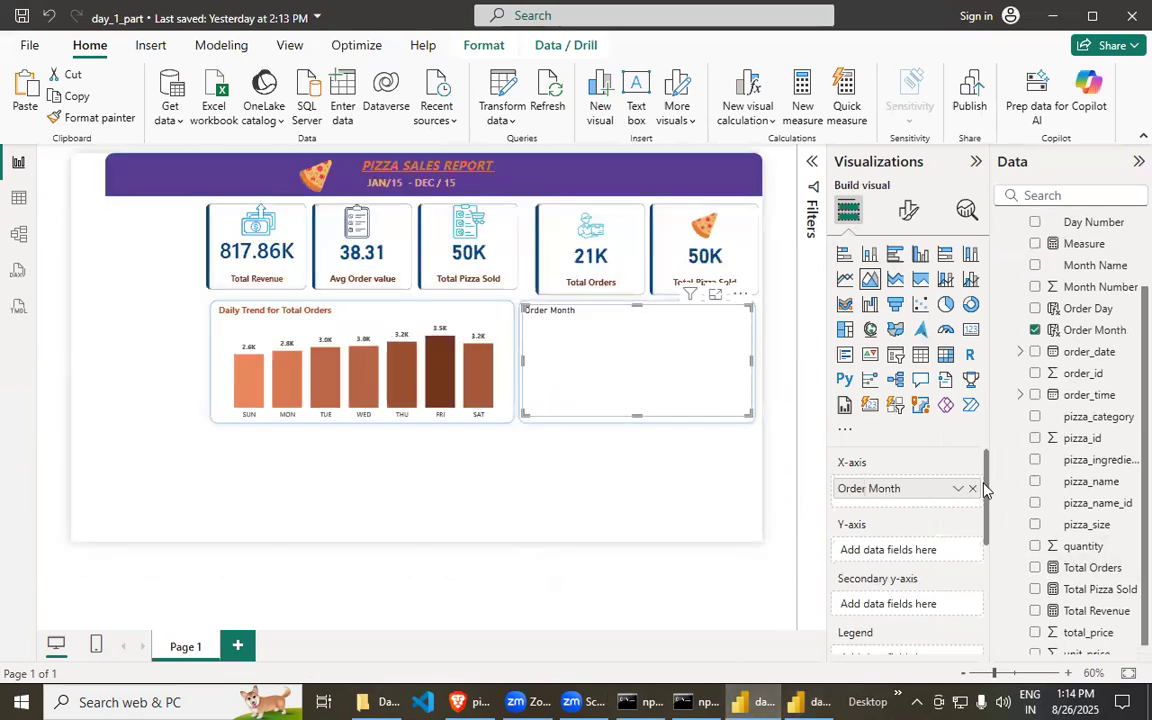
{"action": "scroll", "coordinate": [1040, 580], "scroll_direction": "down", "scroll_amount": 1}
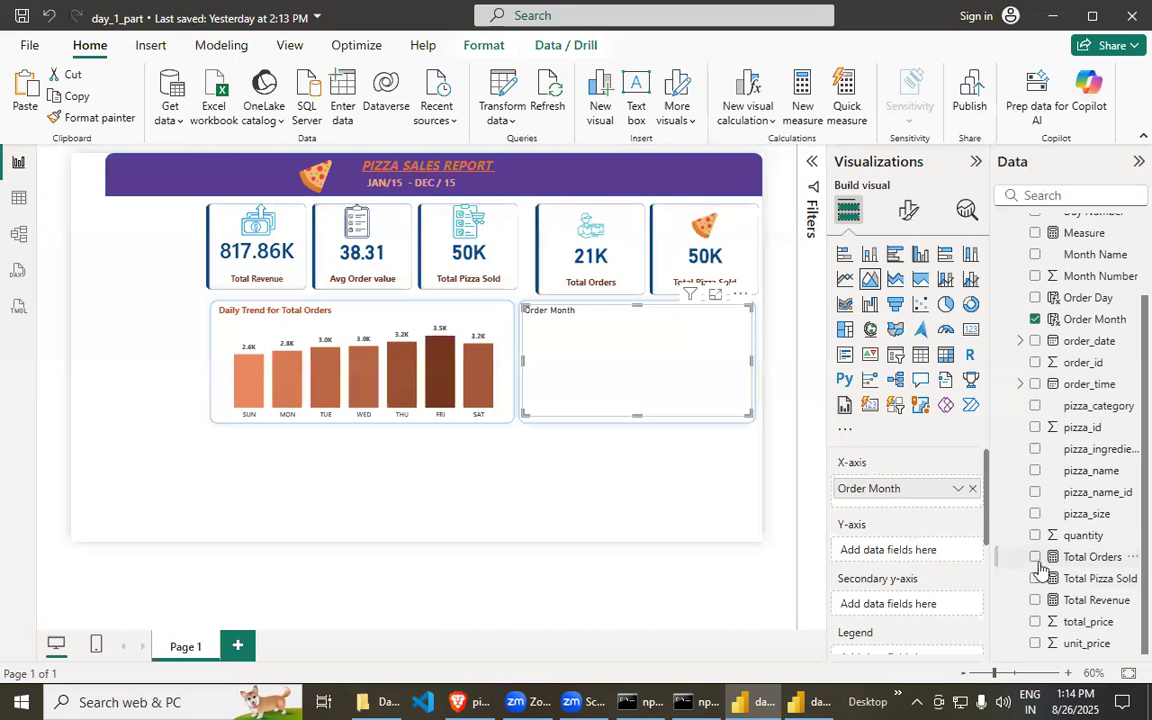
{"action": "left_click", "coordinate": [1036, 557]}
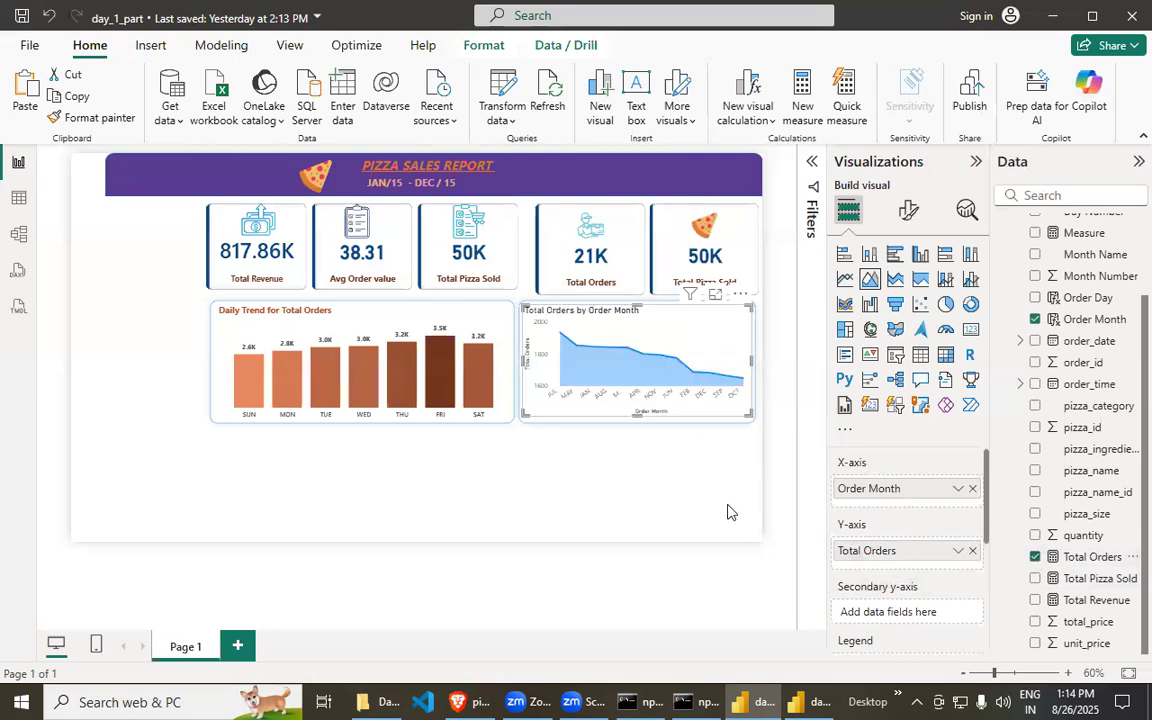
{"action": "scroll", "coordinate": [727, 503], "scroll_direction": "up", "scroll_amount": 5}
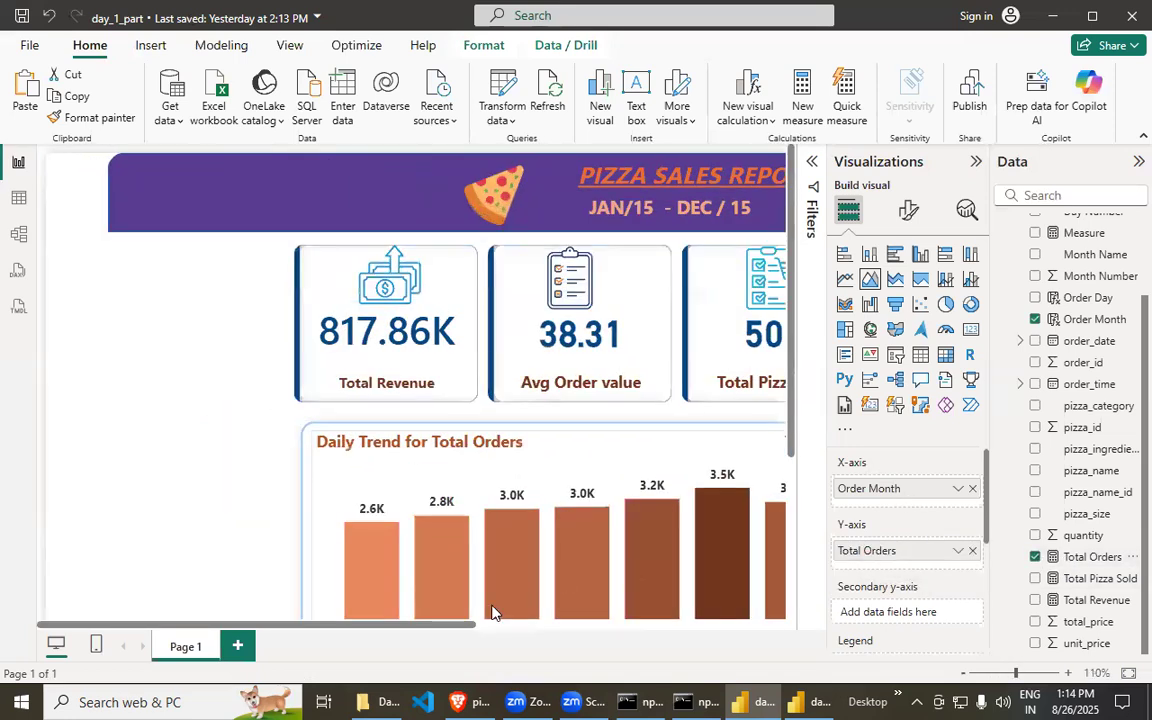
{"action": "left_click", "coordinate": [766, 624]}
{"action": "scroll", "coordinate": [697, 537], "scroll_direction": "down", "scroll_amount": 2}
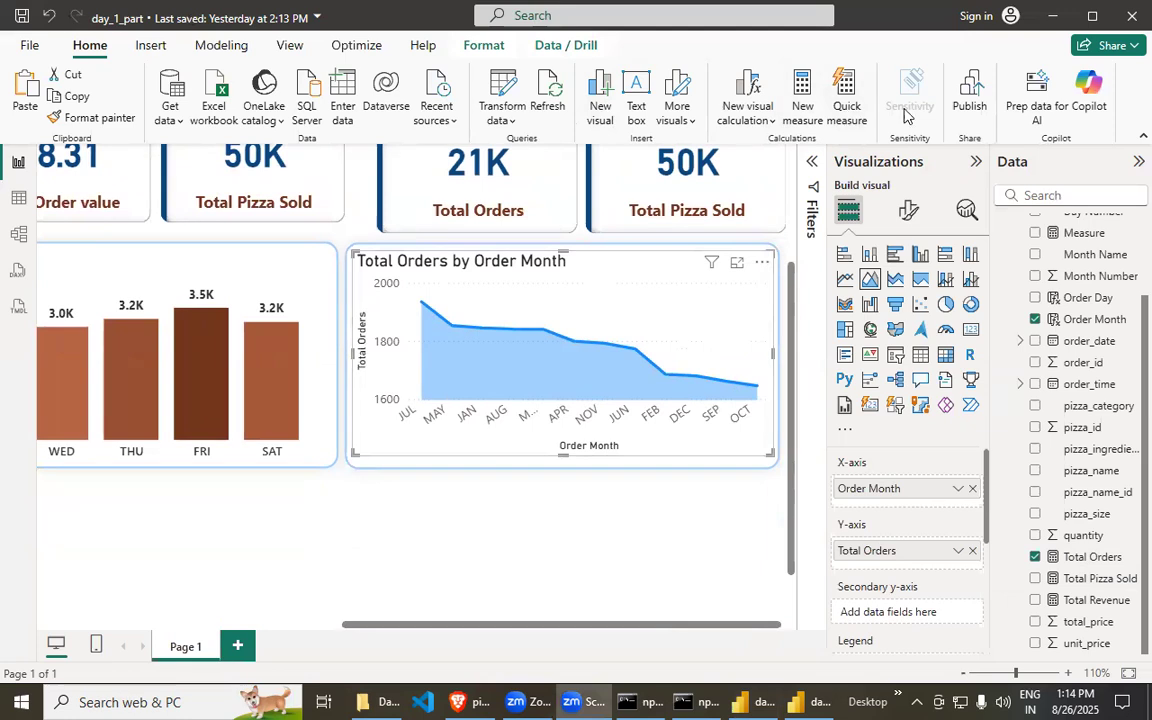
{"action": "left_click", "coordinate": [563, 47]}
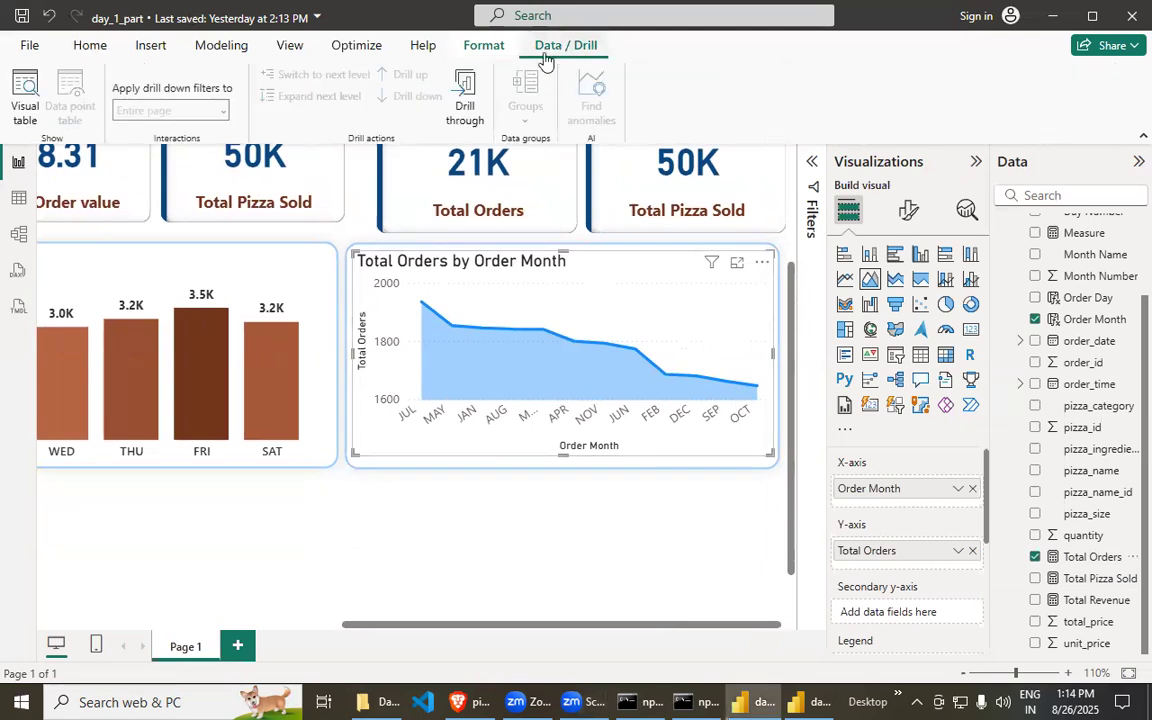
{"action": "left_click", "coordinate": [482, 46]}
{"action": "left_click", "coordinate": [418, 46]}
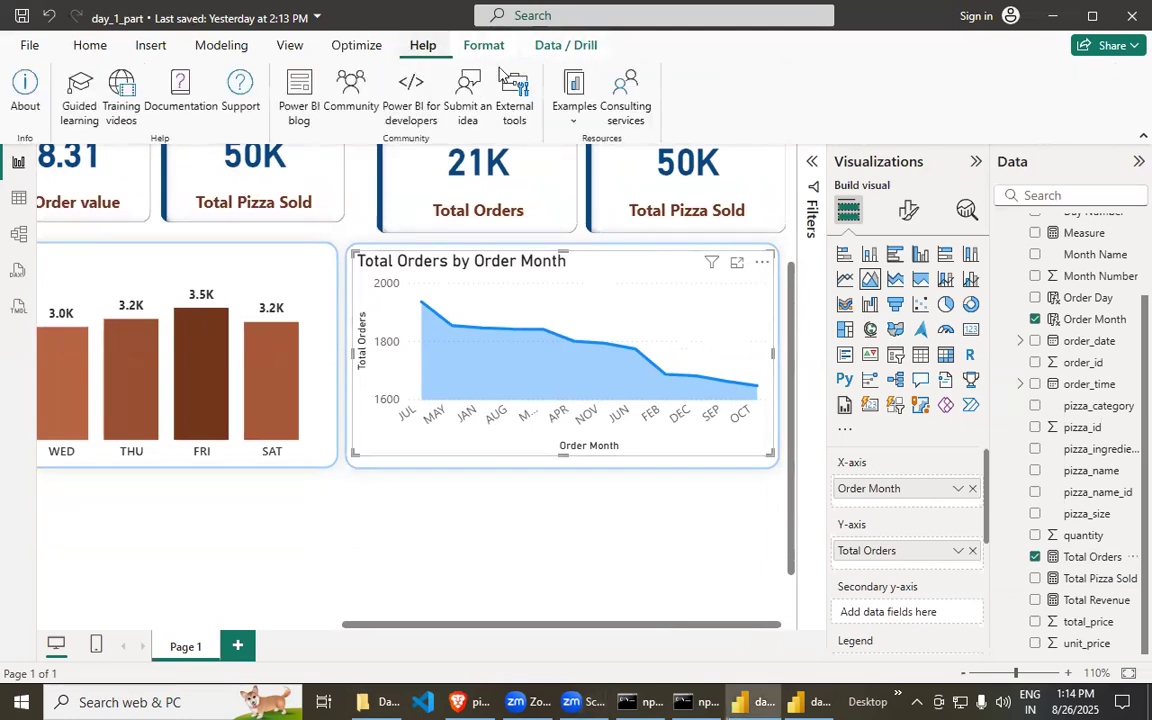
{"action": "left_click", "coordinate": [566, 45]}
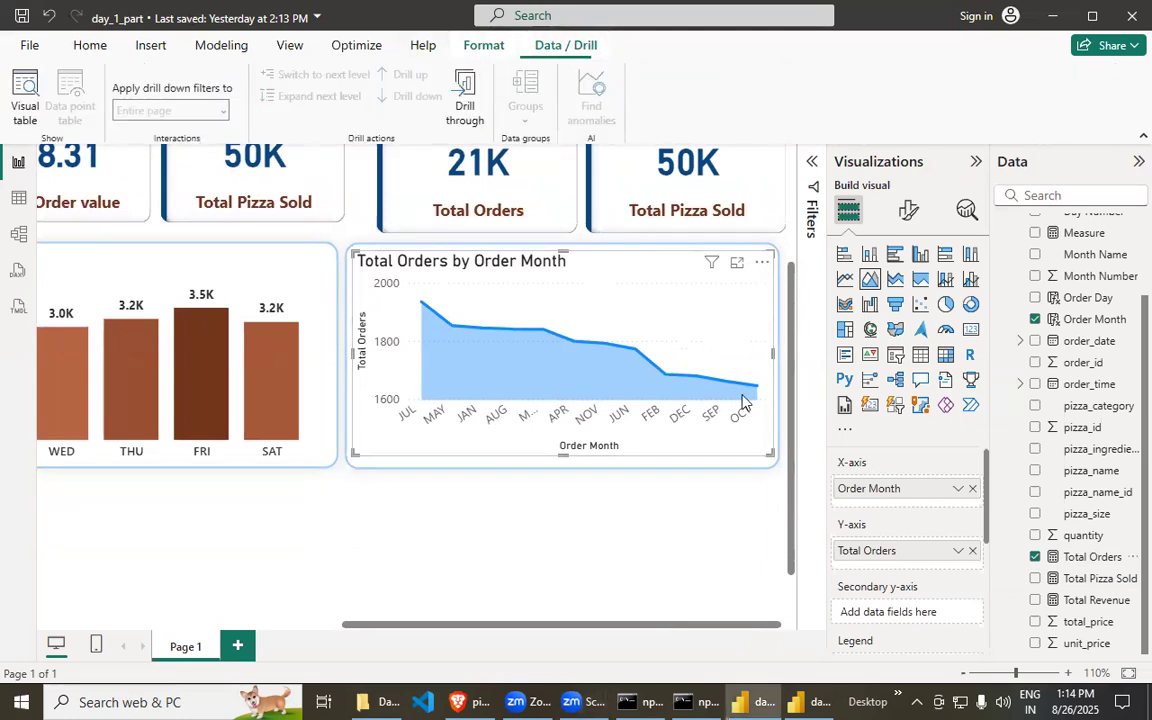
- Set the Order Month column to sort by Month Name
{"action": "left_click", "coordinate": [1094, 318]}
{"action": "left_click", "coordinate": [667, 110]}
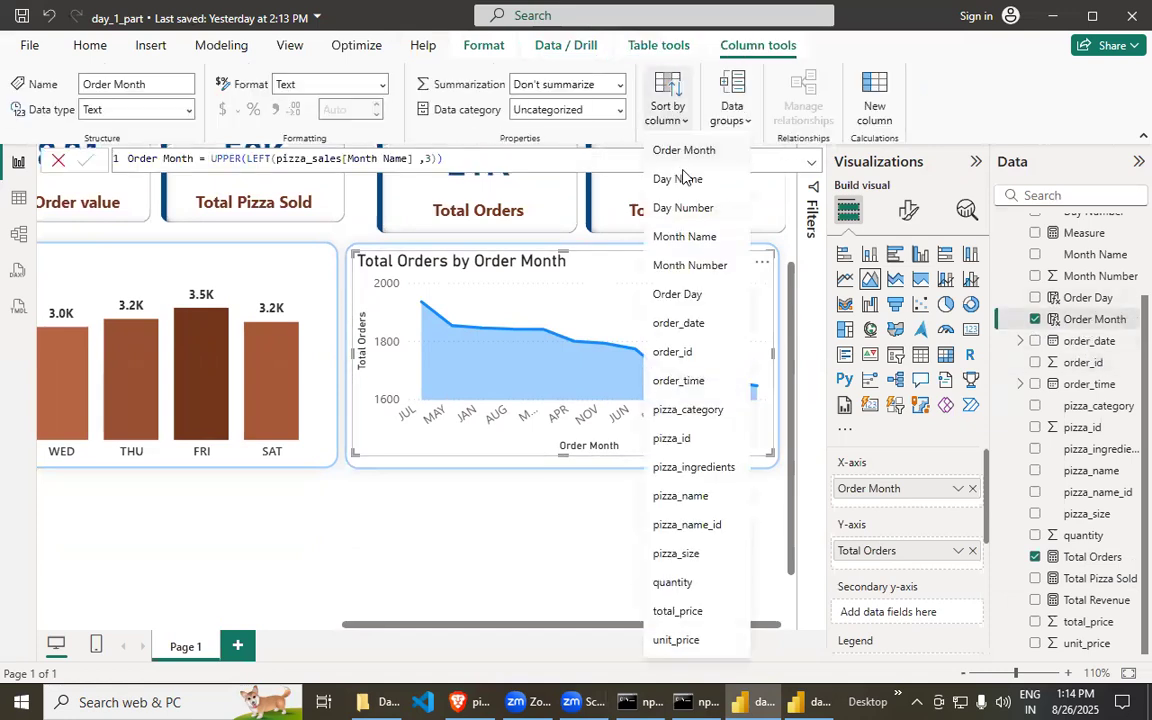
{"action": "left_click", "coordinate": [688, 237]}
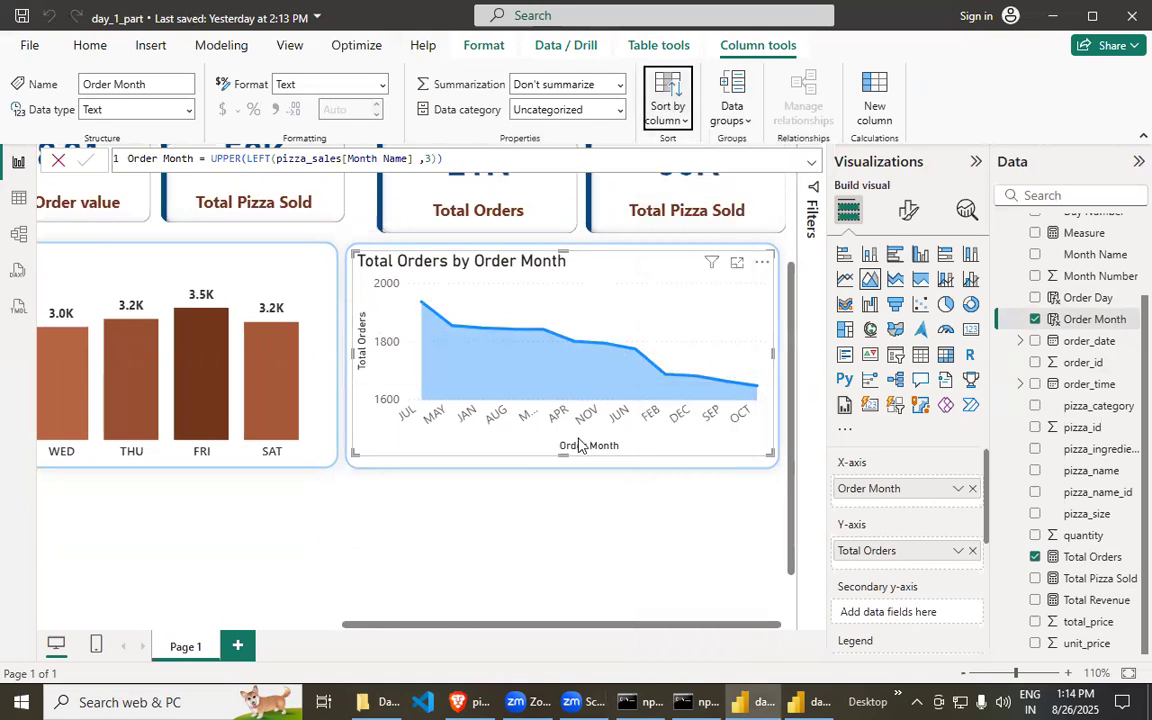
- Sort the area chart's axis by Order Month in ascending order
{"action": "left_click", "coordinate": [762, 263]}
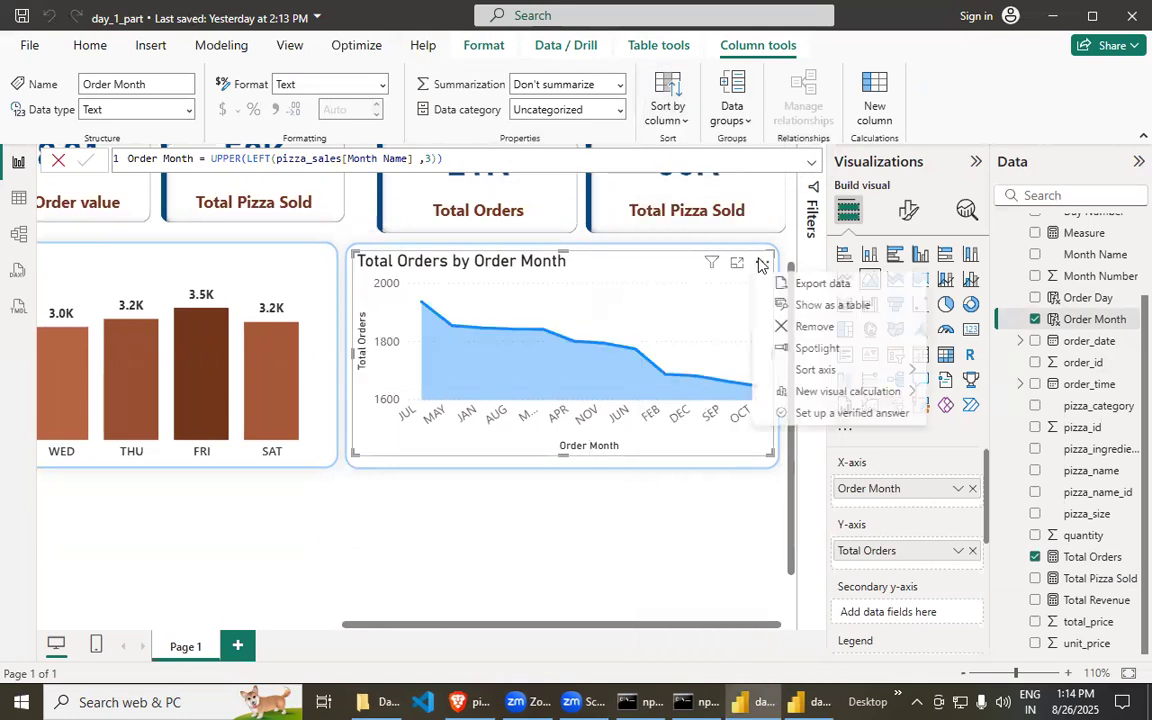
{"action": "mouse_move", "coordinate": [830, 369]}
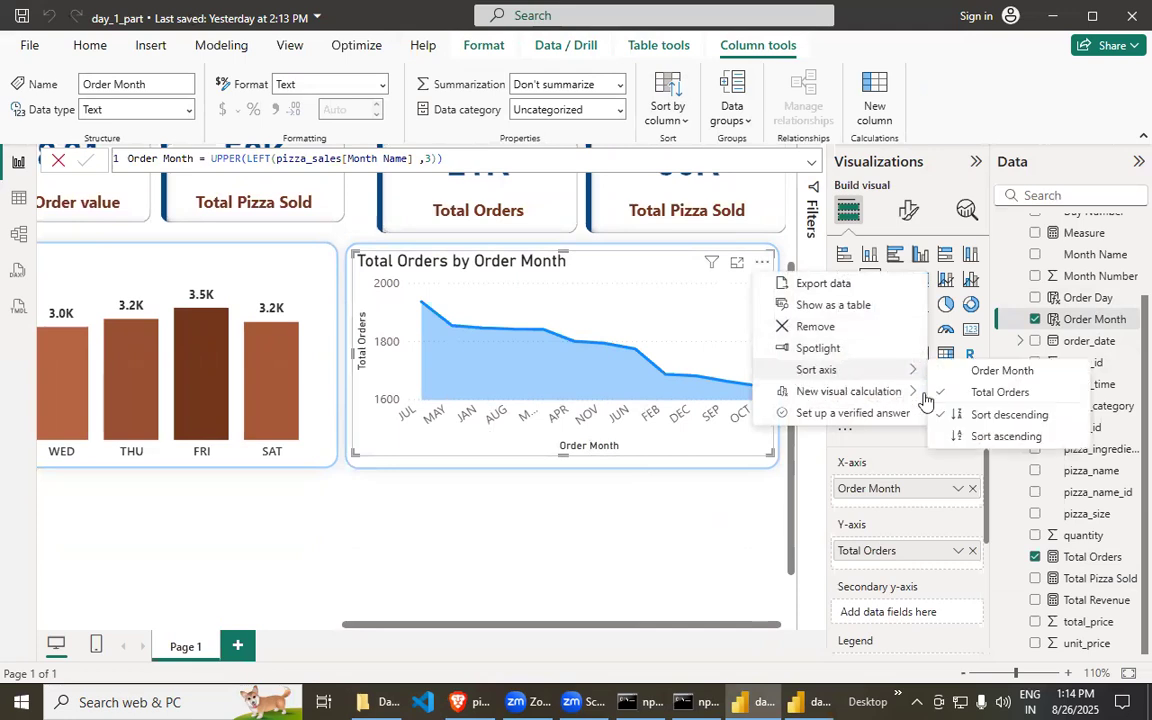
{"action": "left_click", "coordinate": [970, 437]}
{"action": "left_click", "coordinate": [762, 263]}
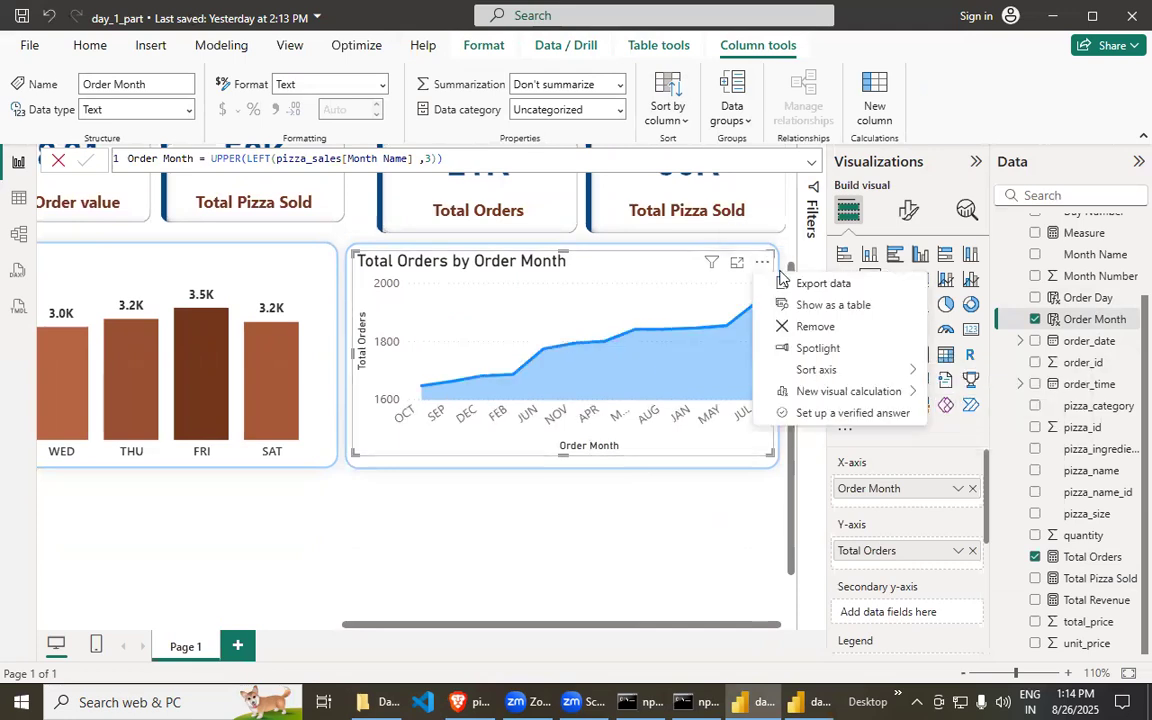
{"action": "mouse_move", "coordinate": [838, 372]}
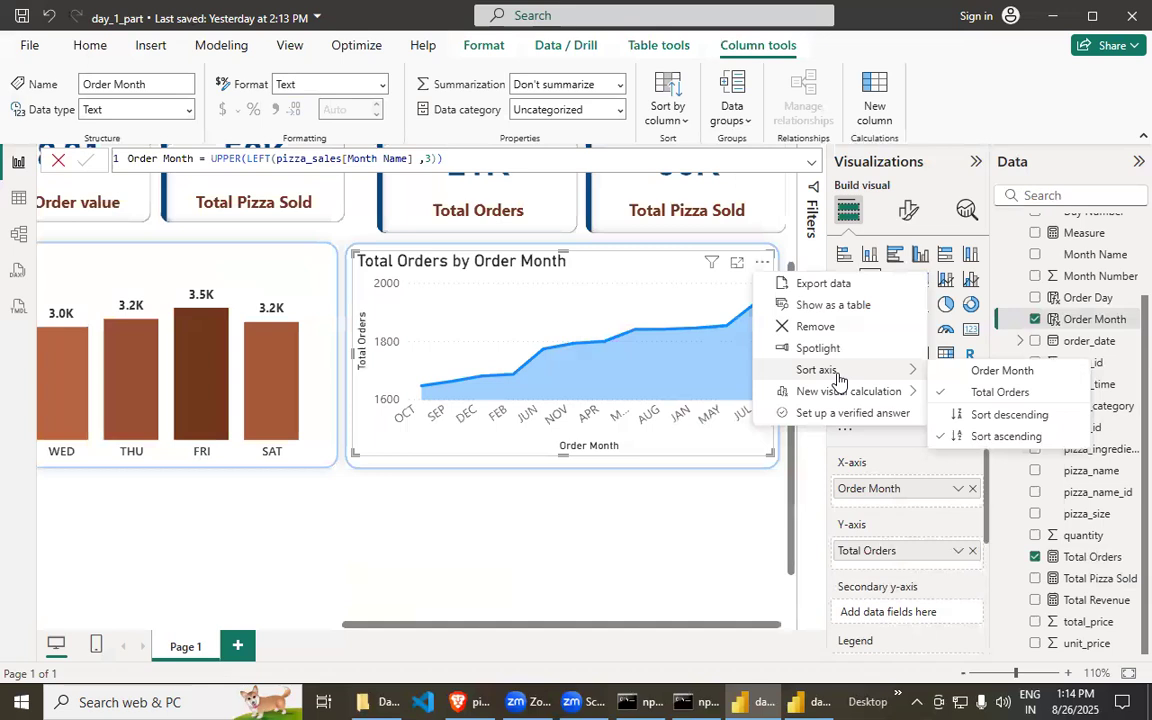
{"action": "left_click", "coordinate": [1002, 370]}
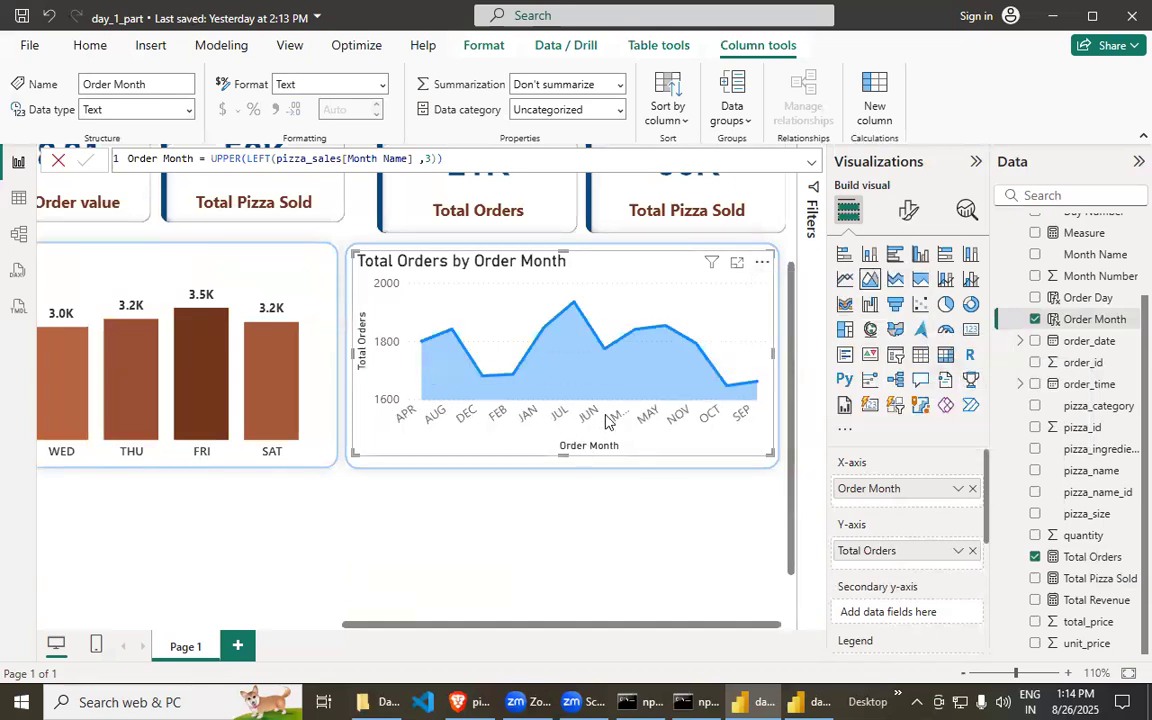
- Set the Order Month column to sort by Month Number, and slightly adjust the area chart's size within its frame
{"action": "left_click", "coordinate": [665, 115]}
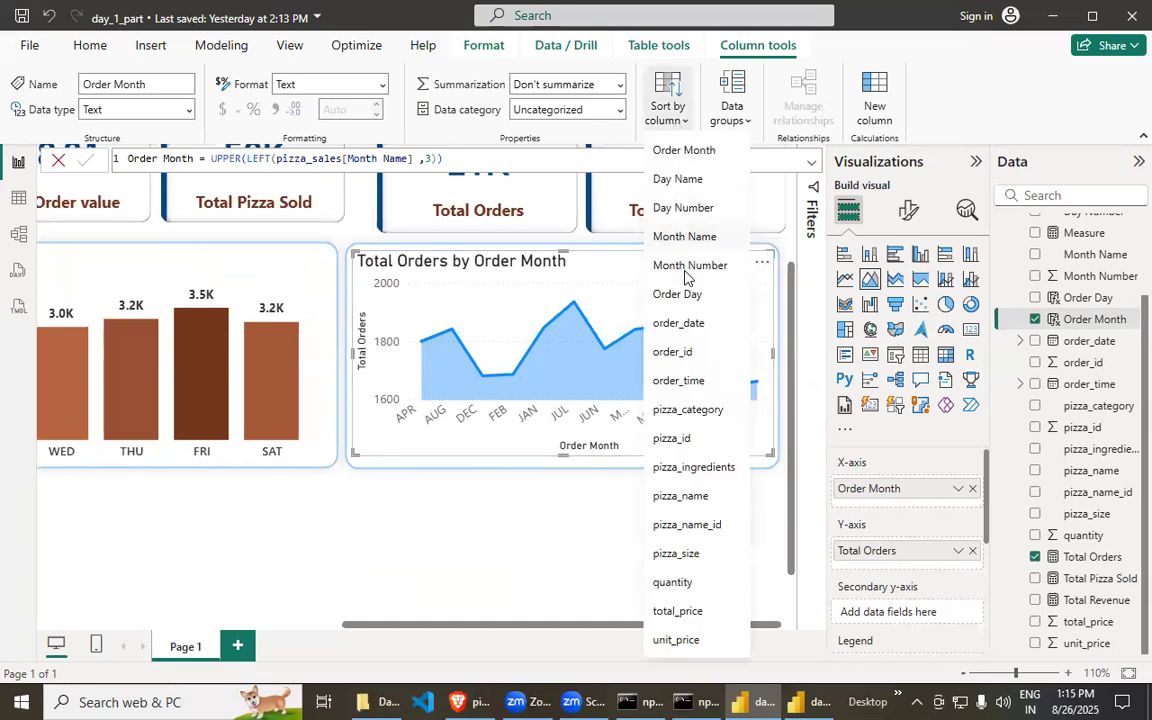
{"action": "left_click", "coordinate": [686, 268]}
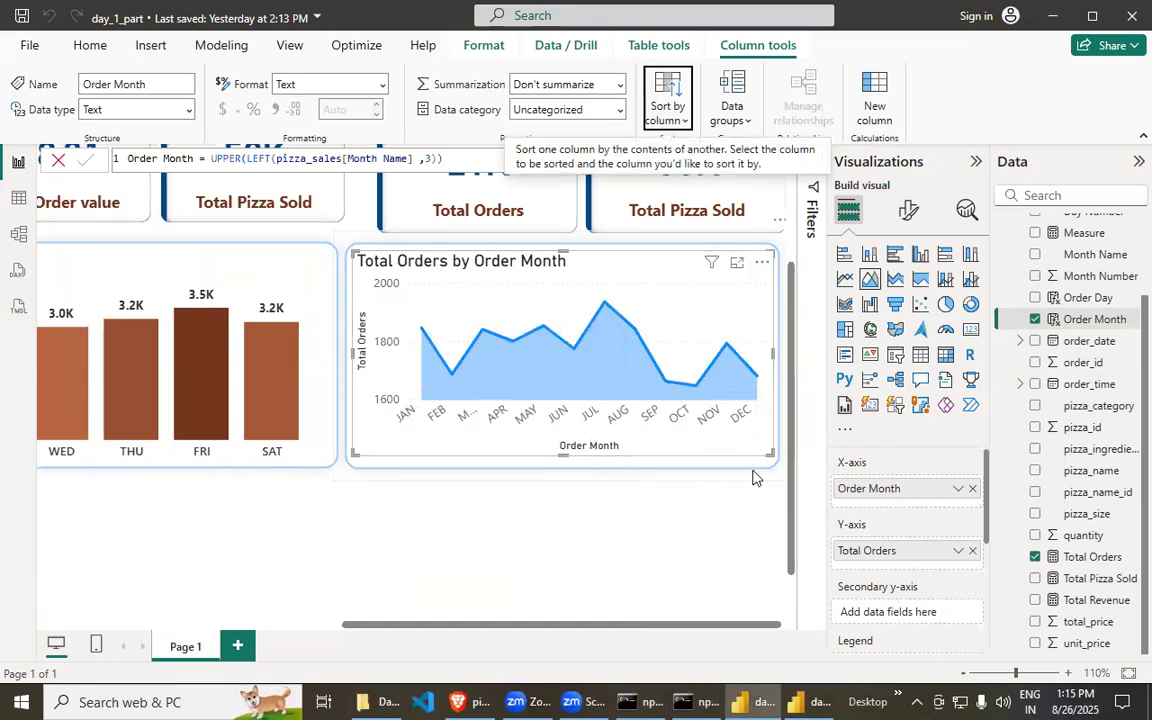
{"action": "left_click_drag", "start_coordinate": [755, 456], "coordinate": [766, 462]}
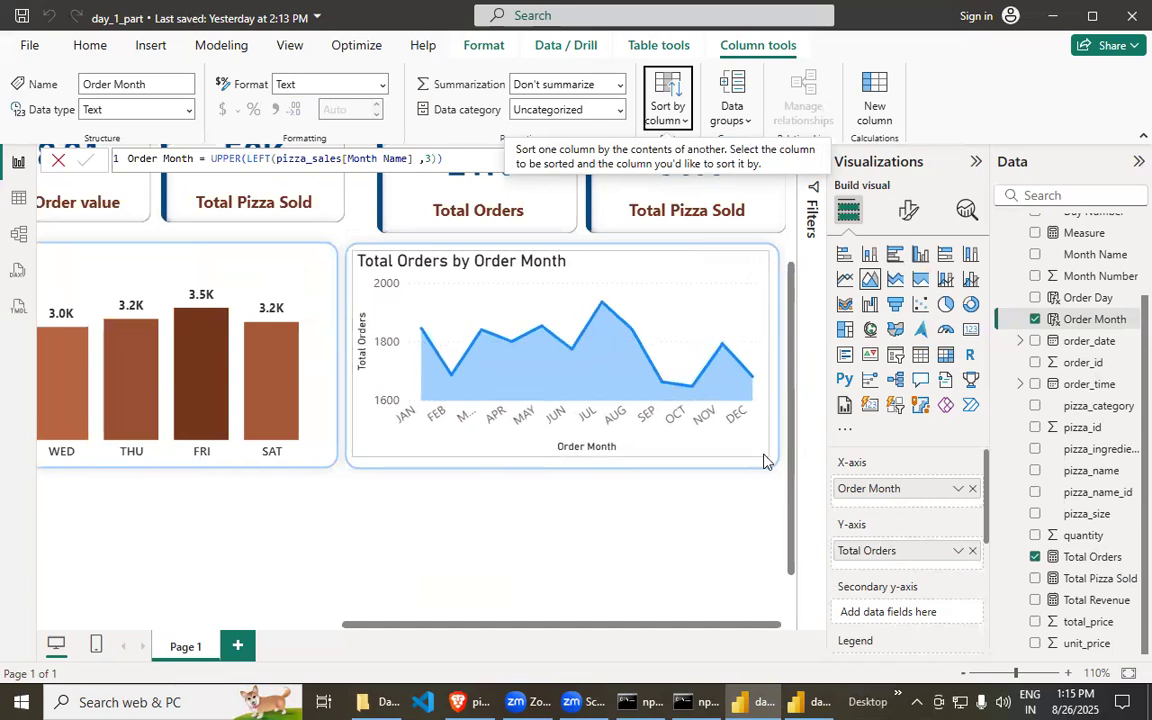
{"action": "left_click", "coordinate": [625, 540]}
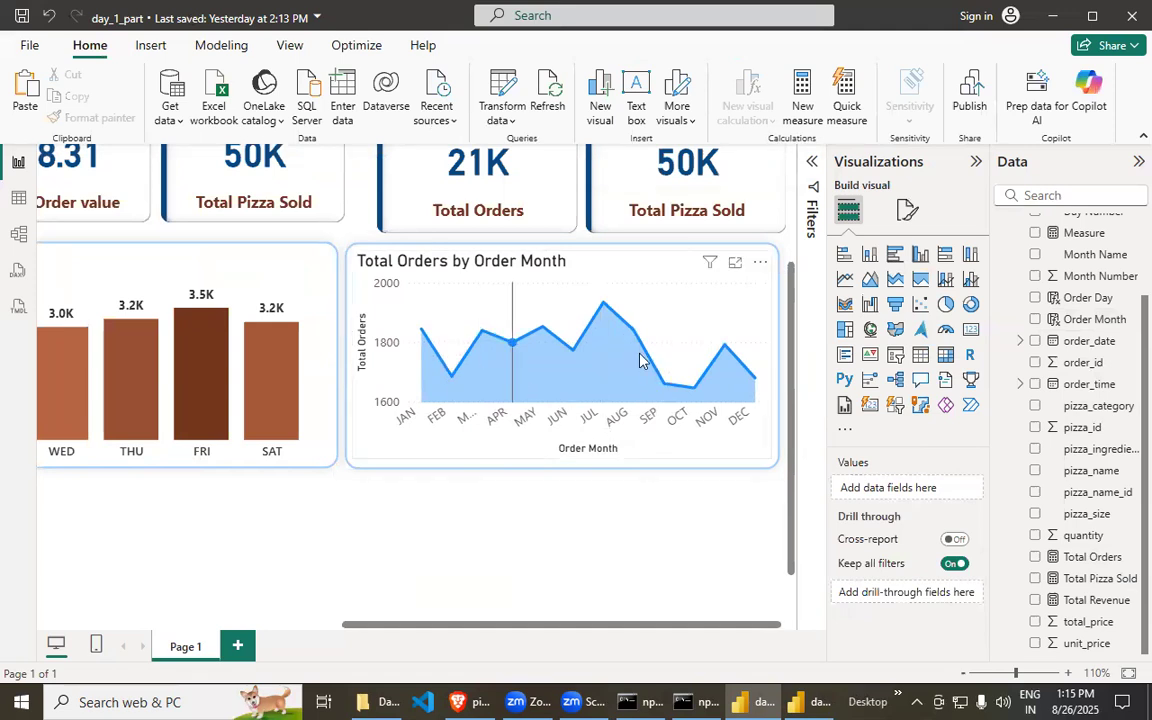
- Change the area chart's X-axis label font to a bolder Segoe UI variant at size 10
{"action": "left_click", "coordinate": [907, 209]}
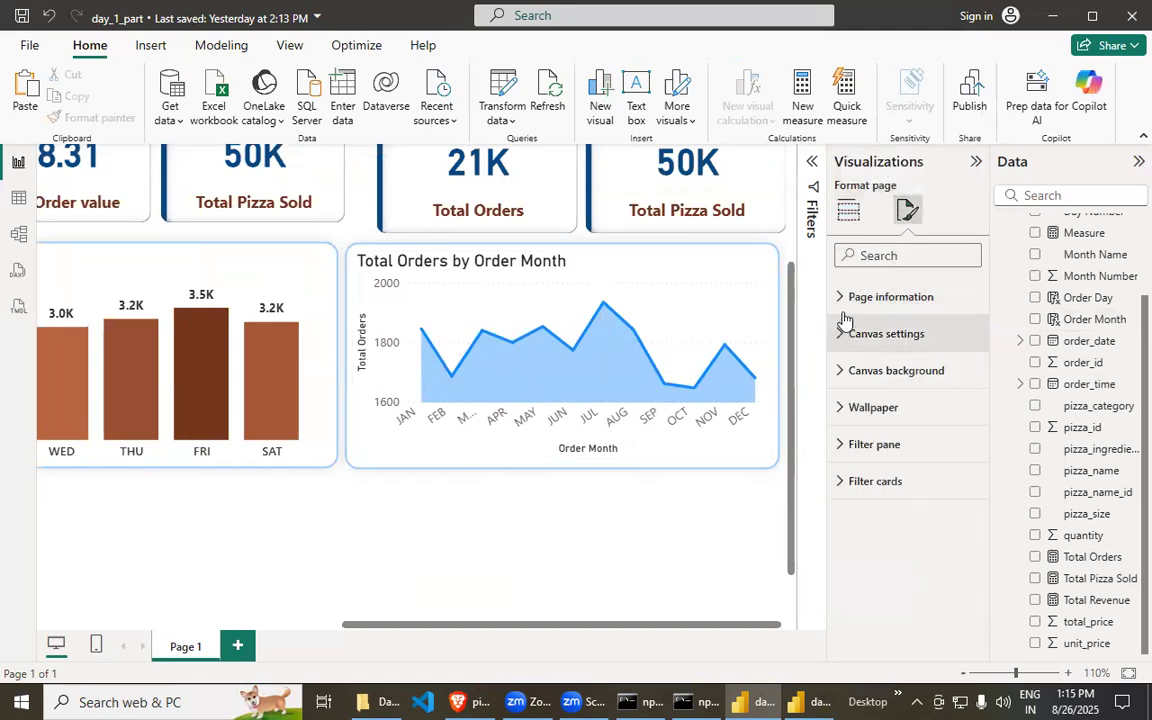
{"action": "left_click", "coordinate": [853, 214]}
{"action": "left_click", "coordinate": [766, 315]}
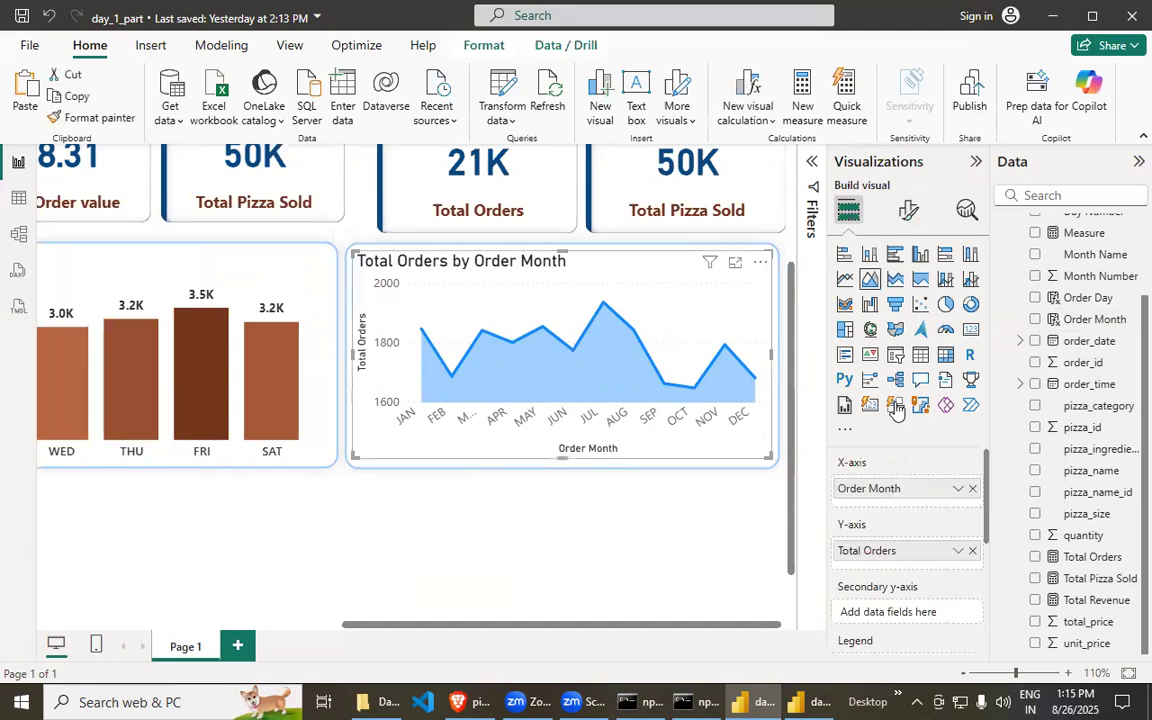
{"action": "left_click", "coordinate": [907, 212]}
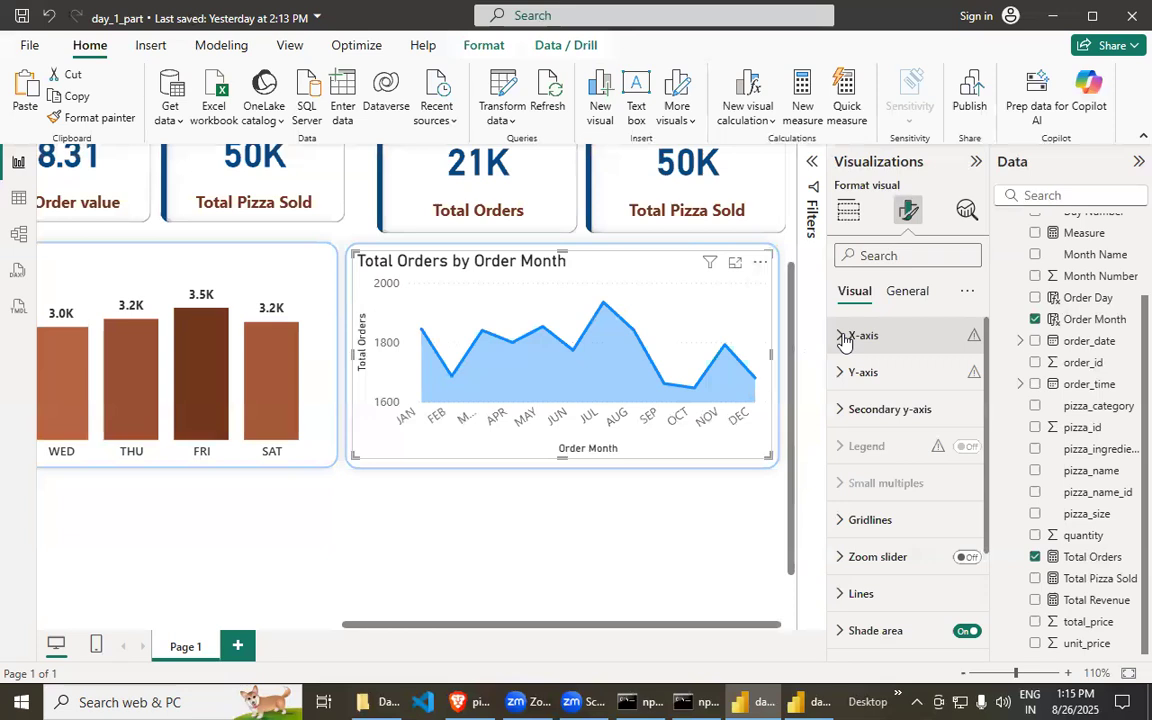
{"action": "left_click", "coordinate": [845, 337]}
{"action": "scroll", "coordinate": [940, 398], "scroll_direction": "down", "scroll_amount": 2}
{"action": "scroll", "coordinate": [920, 420], "scroll_direction": "up", "scroll_amount": 2}
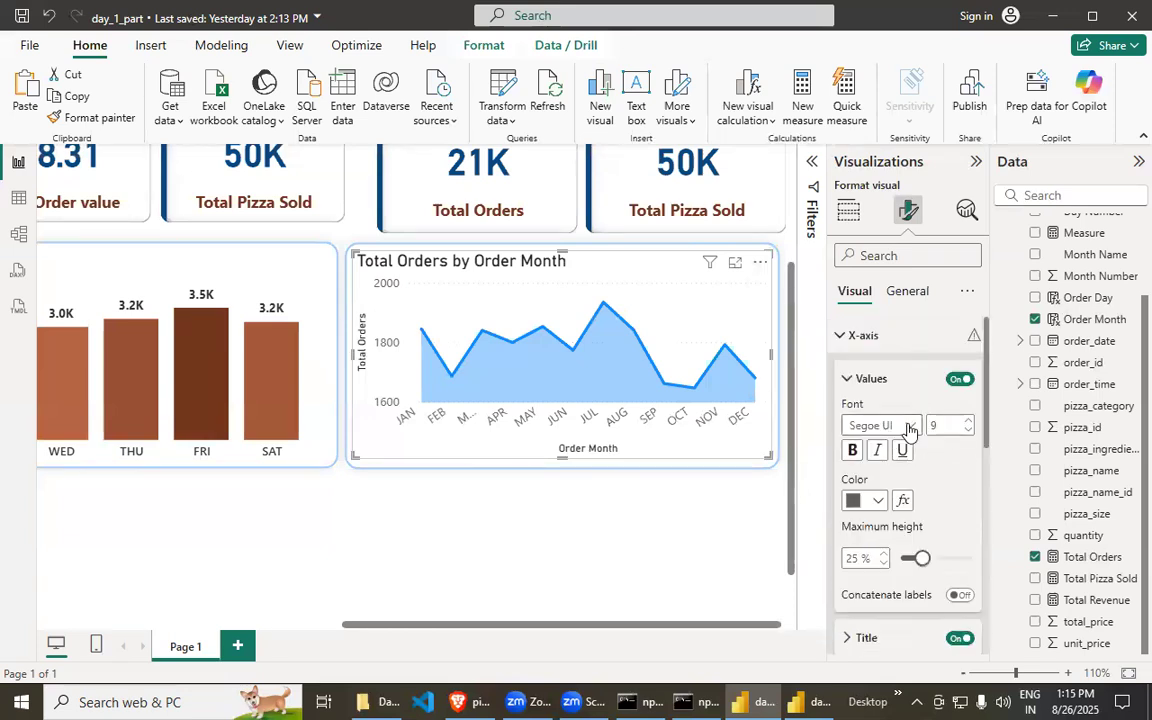
{"action": "left_click", "coordinate": [910, 428]}
{"action": "left_click", "coordinate": [890, 312]}
{"action": "left_click", "coordinate": [904, 428]}
{"action": "left_click", "coordinate": [946, 423]}
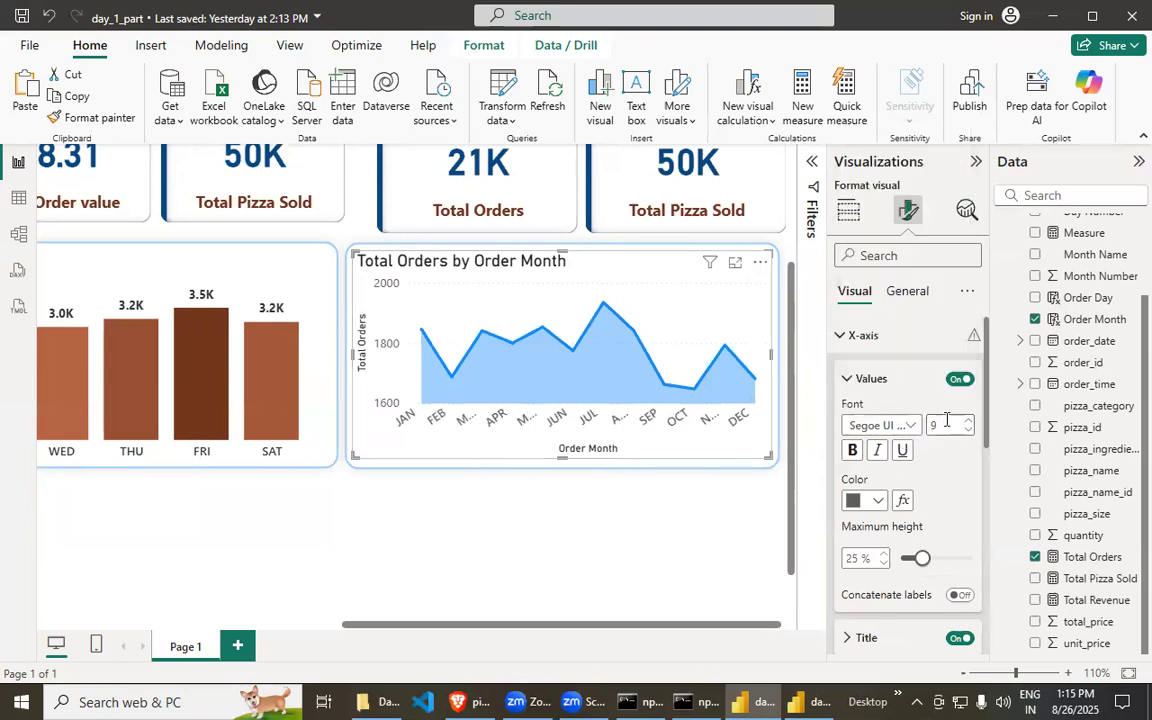
- Set the X-axis label color to a darker grey and turn off the X-axis title
{"action": "left_click", "coordinate": [876, 500]}
{"action": "left_click", "coordinate": [891, 315]}
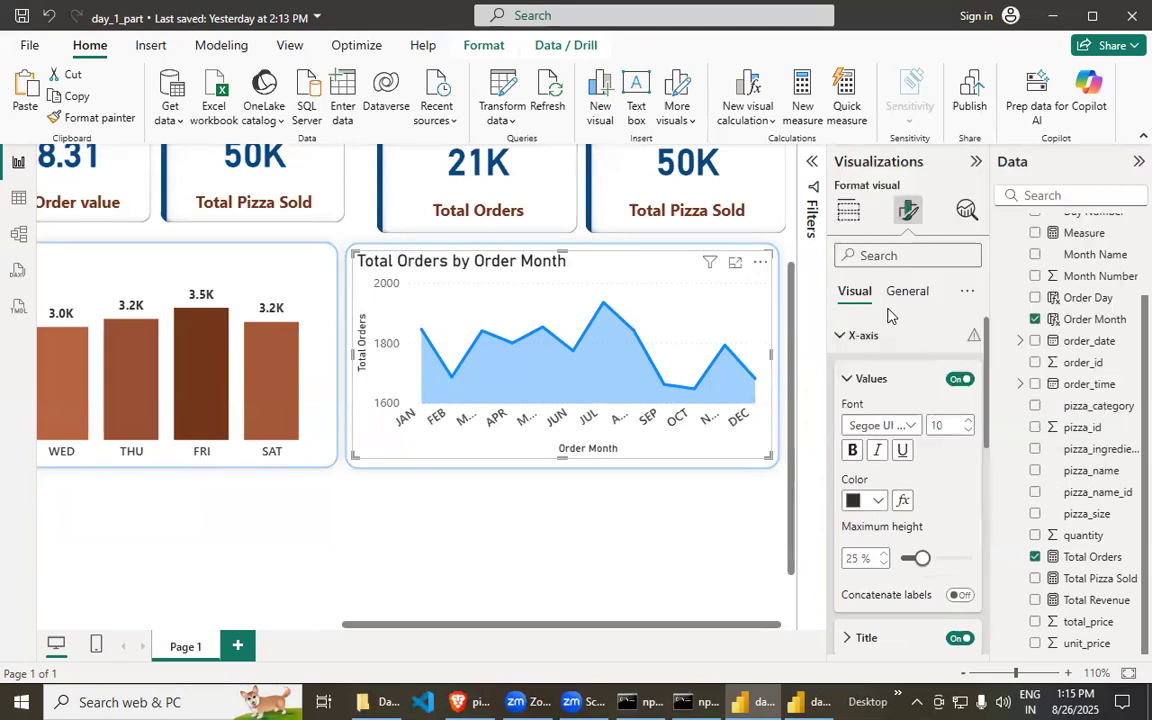
{"action": "scroll", "coordinate": [897, 524], "scroll_direction": "down", "scroll_amount": 3}
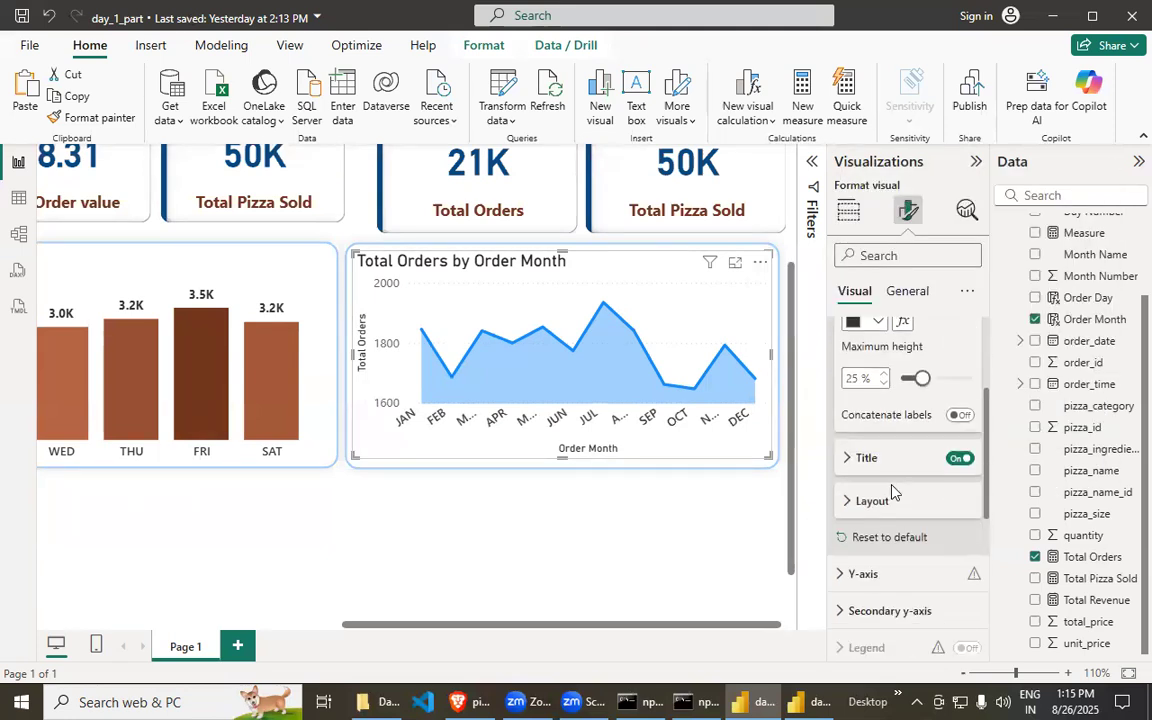
{"action": "left_click", "coordinate": [958, 548]}
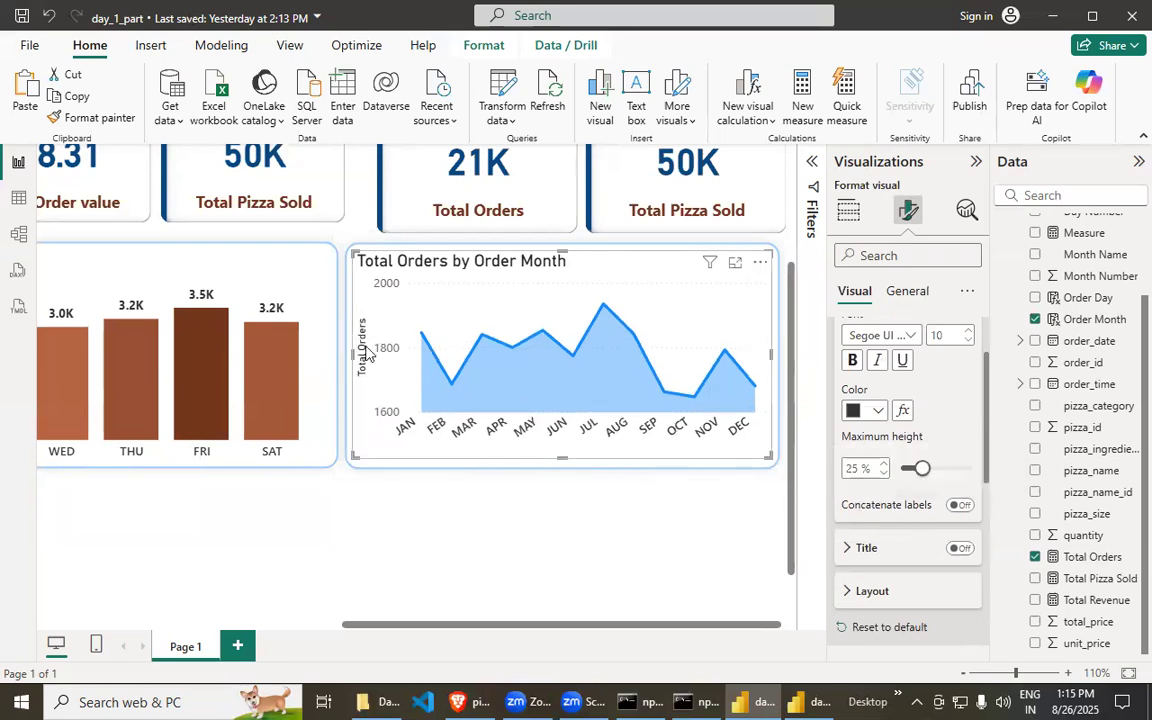
- Turn off both the values and the title of the area chart's Y-axis
{"action": "scroll", "coordinate": [873, 484], "scroll_direction": "down", "scroll_amount": 5}
{"action": "scroll", "coordinate": [866, 450], "scroll_direction": "down", "scroll_amount": 4}
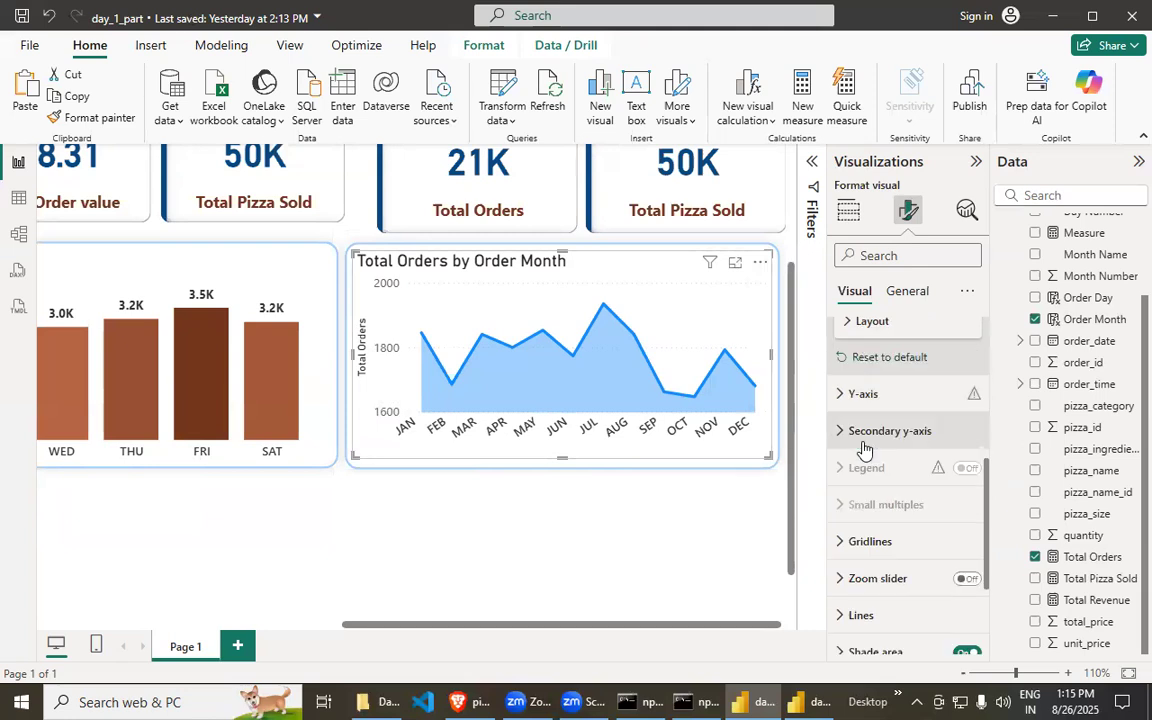
{"action": "scroll", "coordinate": [864, 450], "scroll_direction": "up", "scroll_amount": 2}
{"action": "scroll", "coordinate": [864, 458], "scroll_direction": "down", "scroll_amount": 2}
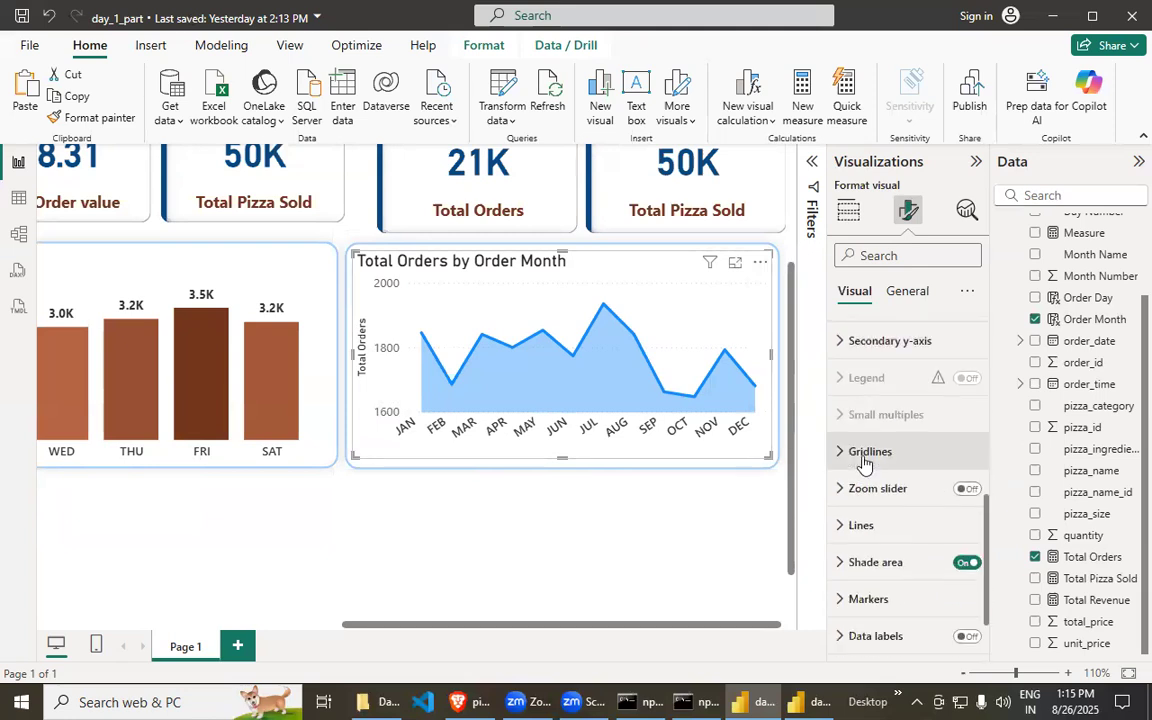
{"action": "scroll", "coordinate": [855, 445], "scroll_direction": "up", "scroll_amount": 4}
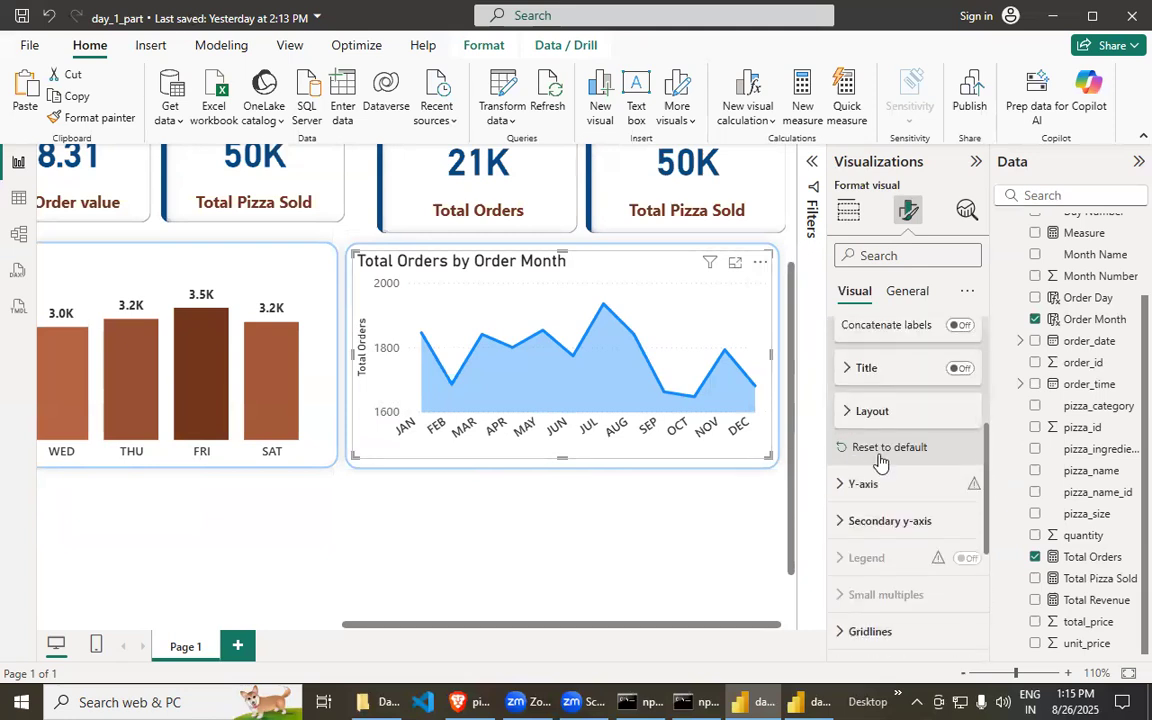
{"action": "scroll", "coordinate": [860, 420], "scroll_direction": "down", "scroll_amount": 4}
{"action": "scroll", "coordinate": [855, 360], "scroll_direction": "up", "scroll_amount": 2}
{"action": "left_click", "coordinate": [848, 398]}
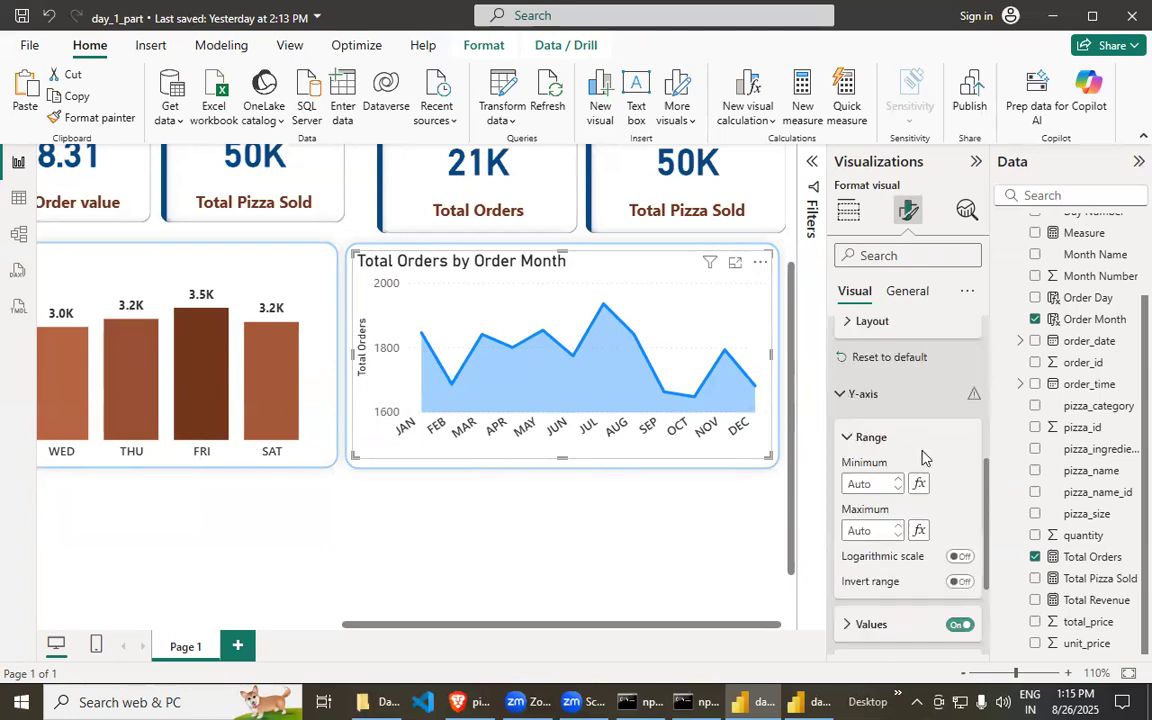
{"action": "scroll", "coordinate": [926, 460], "scroll_direction": "down", "scroll_amount": 2}
{"action": "left_click", "coordinate": [960, 447]}
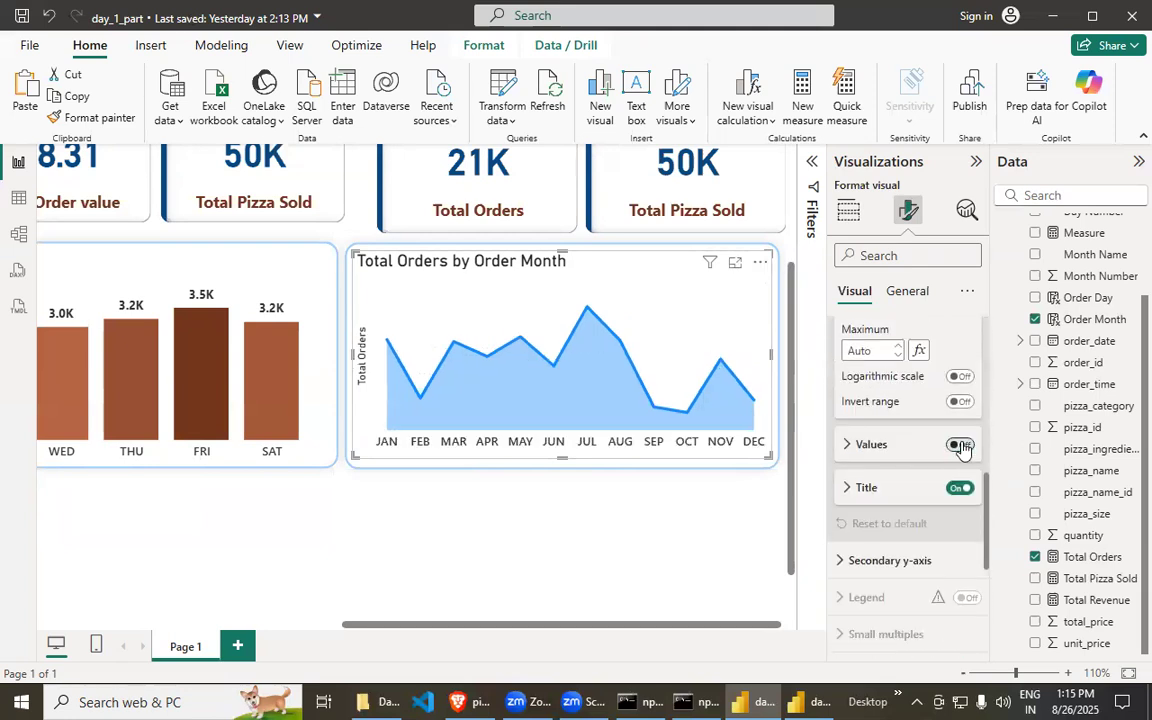
{"action": "left_click", "coordinate": [966, 489]}
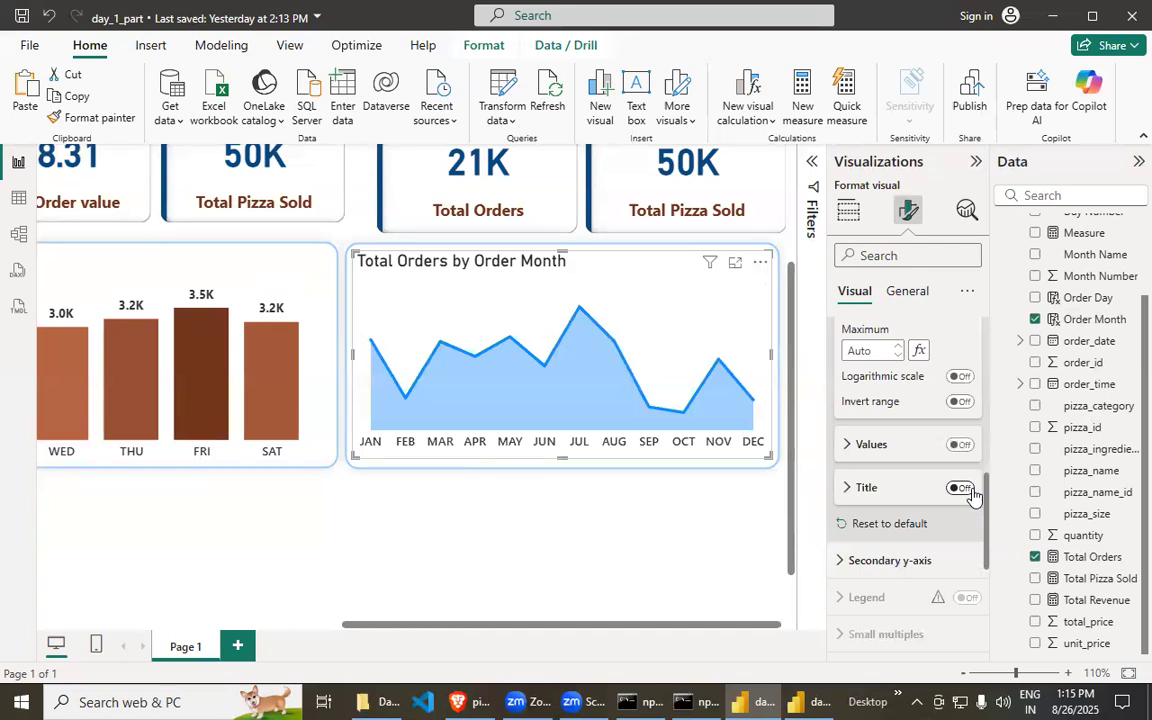
- Try the Dashed and Dotted styles on the area chart's line, and restore the Solid style
{"action": "scroll", "coordinate": [928, 505], "scroll_direction": "down", "scroll_amount": 4}
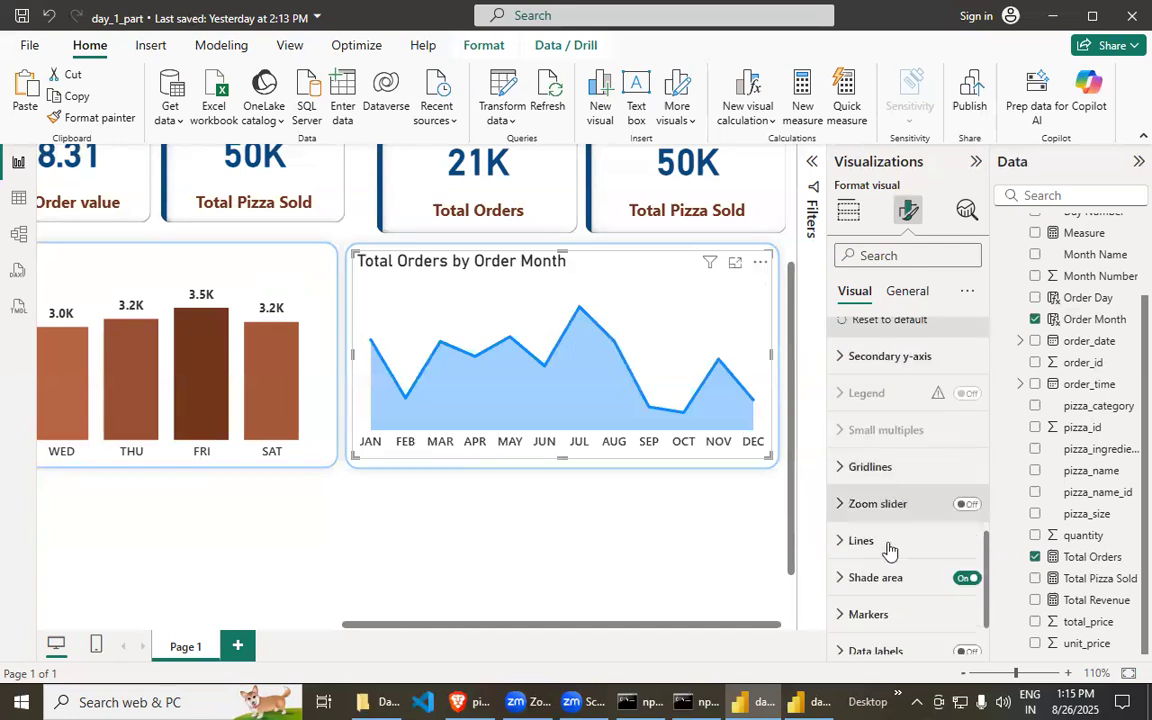
{"action": "left_click", "coordinate": [838, 478]}
{"action": "scroll", "coordinate": [872, 484], "scroll_direction": "down", "scroll_amount": 5}
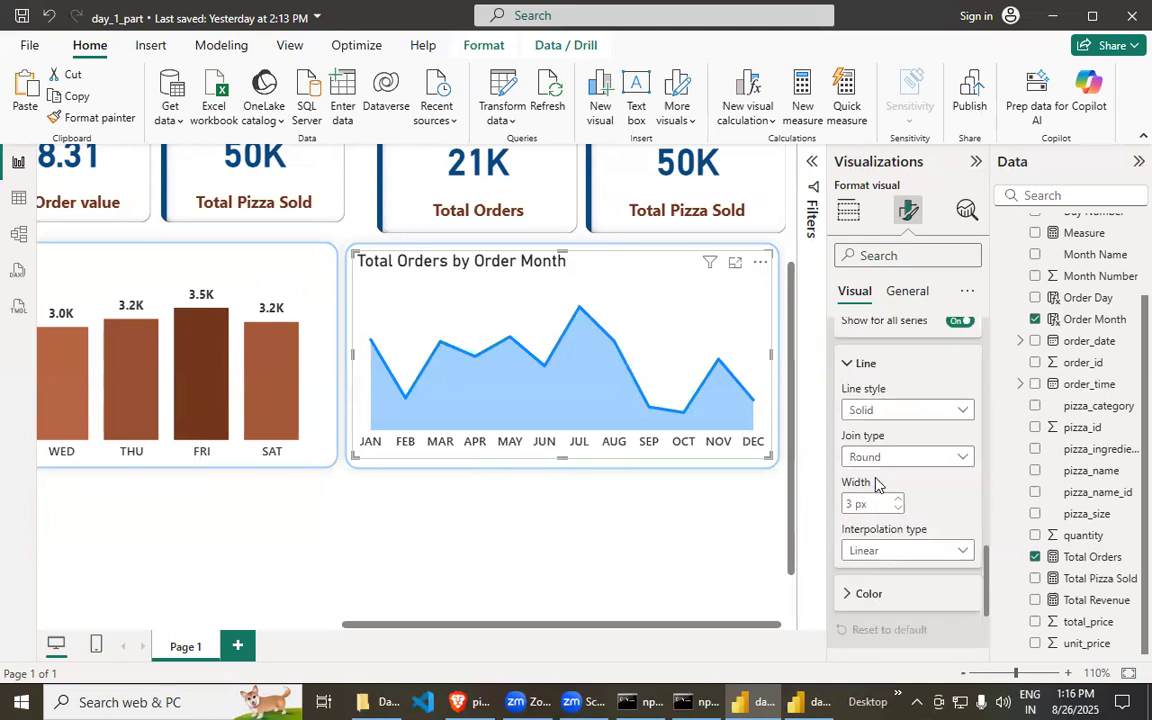
{"action": "left_click", "coordinate": [903, 412]}
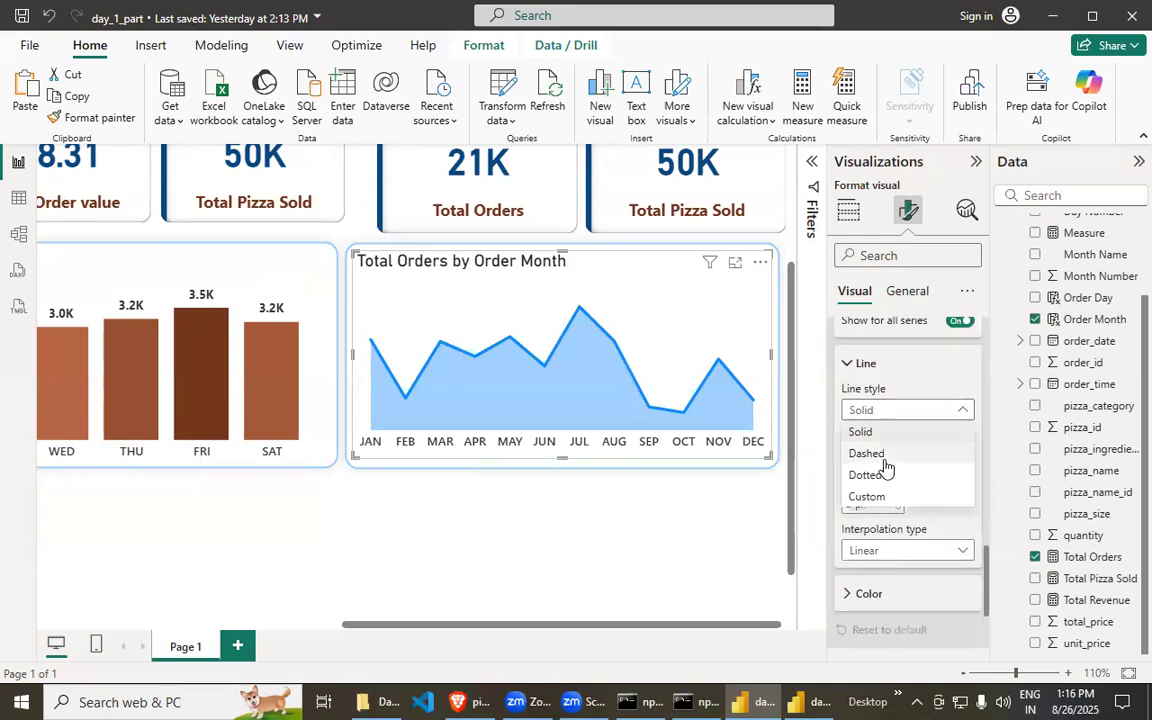
{"action": "left_click", "coordinate": [885, 461]}
{"action": "left_click", "coordinate": [889, 412]}
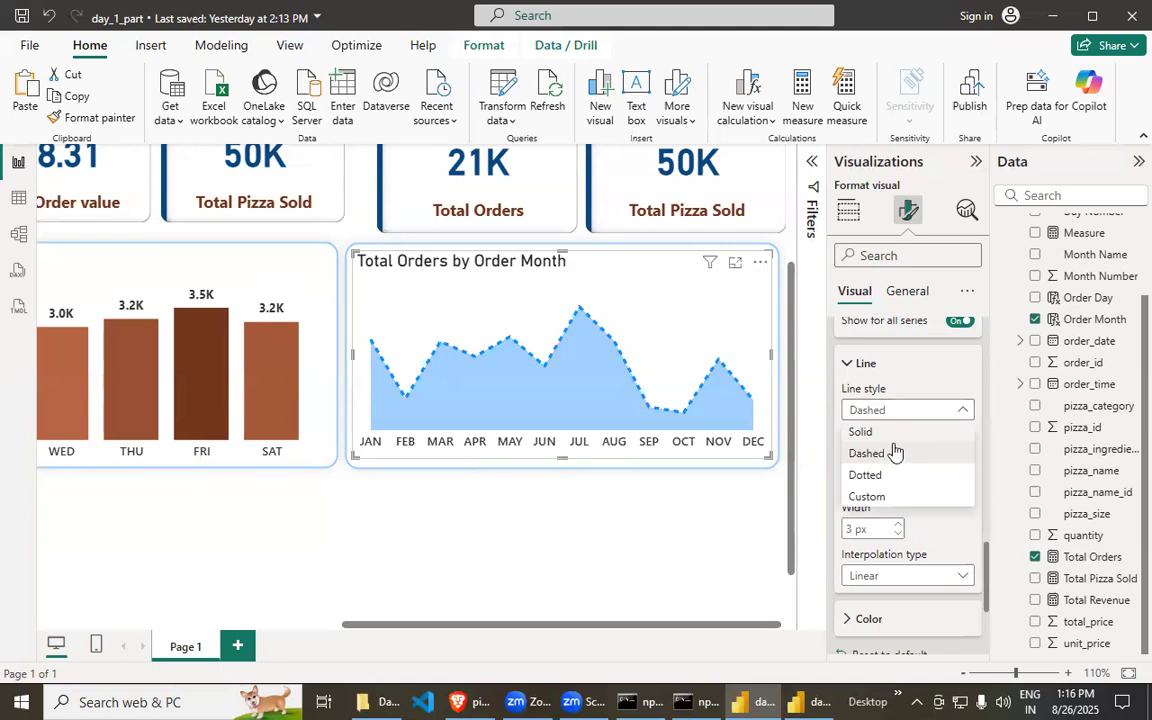
{"action": "left_click", "coordinate": [882, 473]}
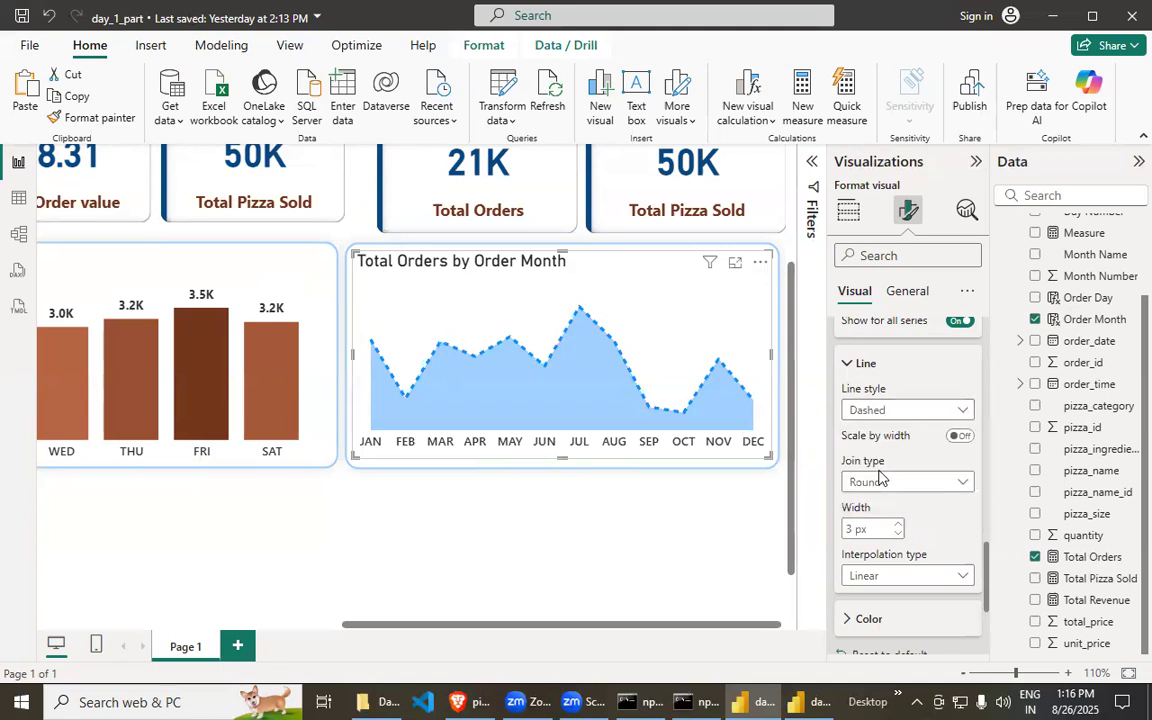
{"action": "left_click", "coordinate": [902, 411]}
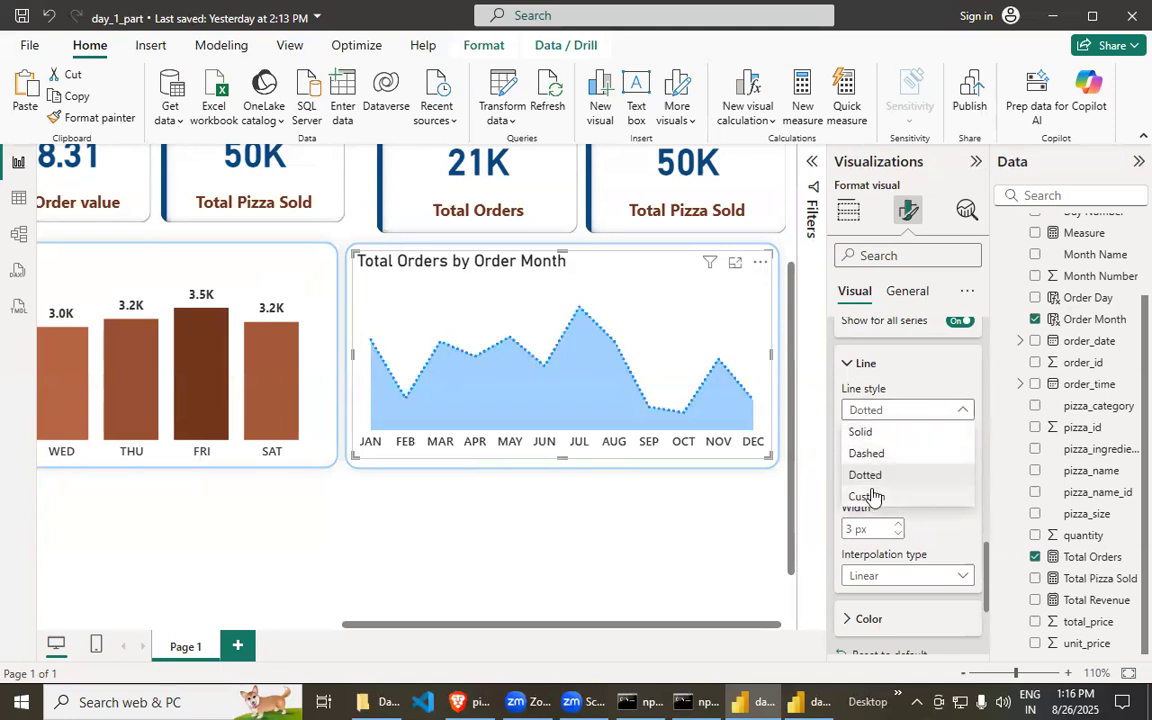
{"action": "left_click", "coordinate": [866, 431]}
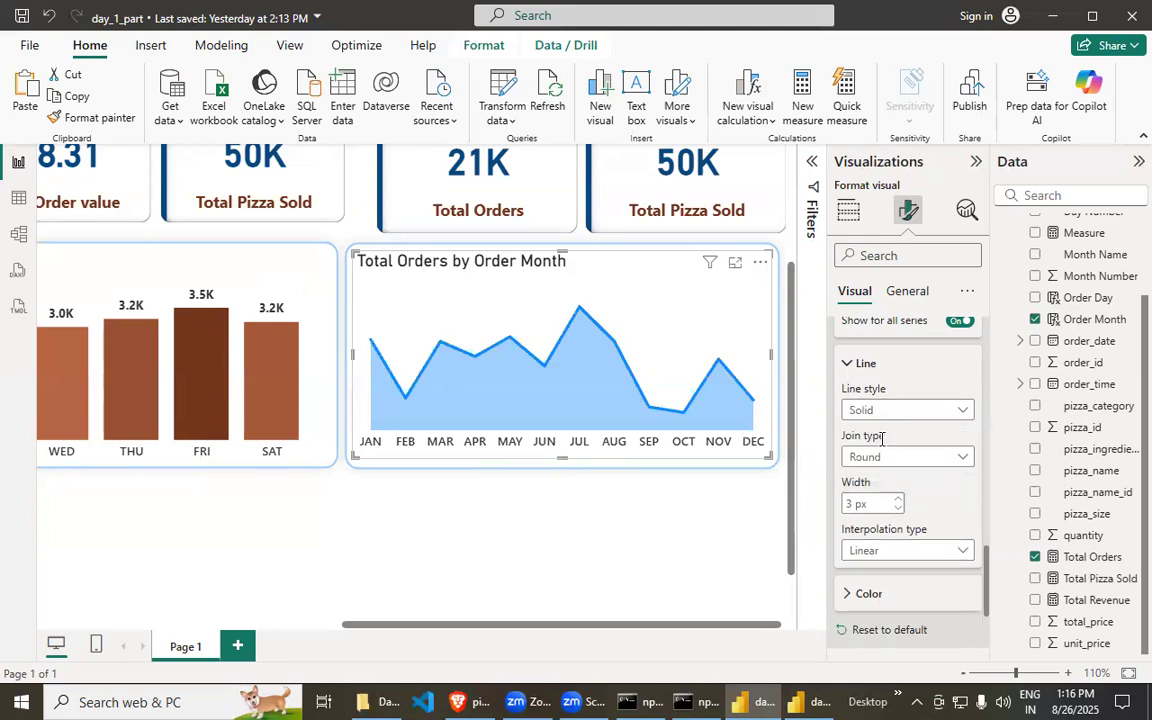
- Try the Miter join type on the chart line, restore Round, and set the line width to 2 px
{"action": "left_click", "coordinate": [896, 457]}
{"action": "left_click", "coordinate": [896, 457]}
{"action": "left_click", "coordinate": [895, 458]}
{"action": "left_click", "coordinate": [884, 492]}
{"action": "left_click", "coordinate": [890, 466]}
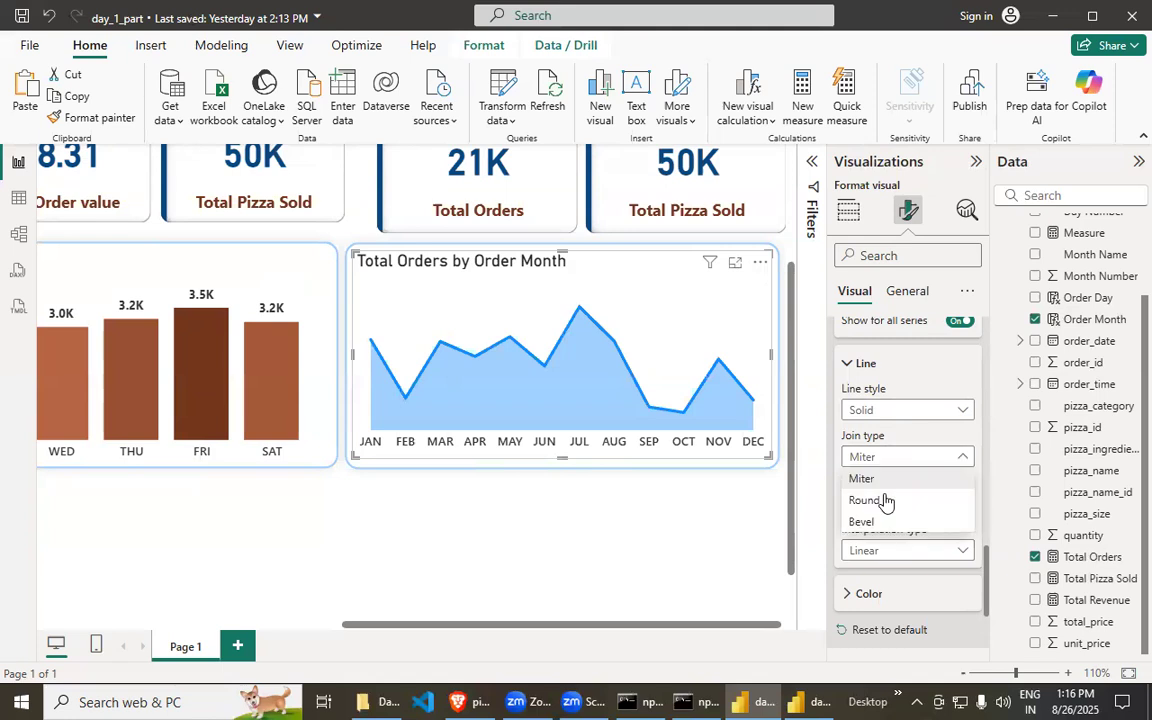
{"action": "left_click", "coordinate": [880, 503]}
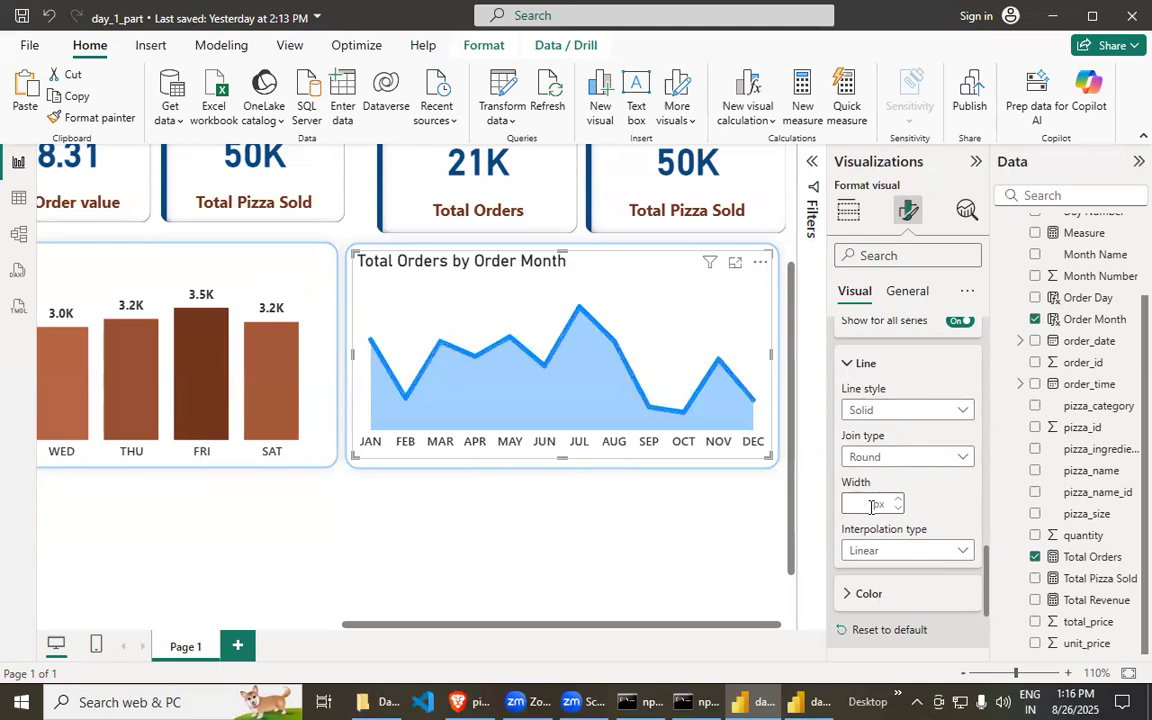
- Set the area chart's line color to a medium indigo-blue theme shade
{"action": "scroll", "coordinate": [930, 540], "scroll_direction": "down", "scroll_amount": 3}
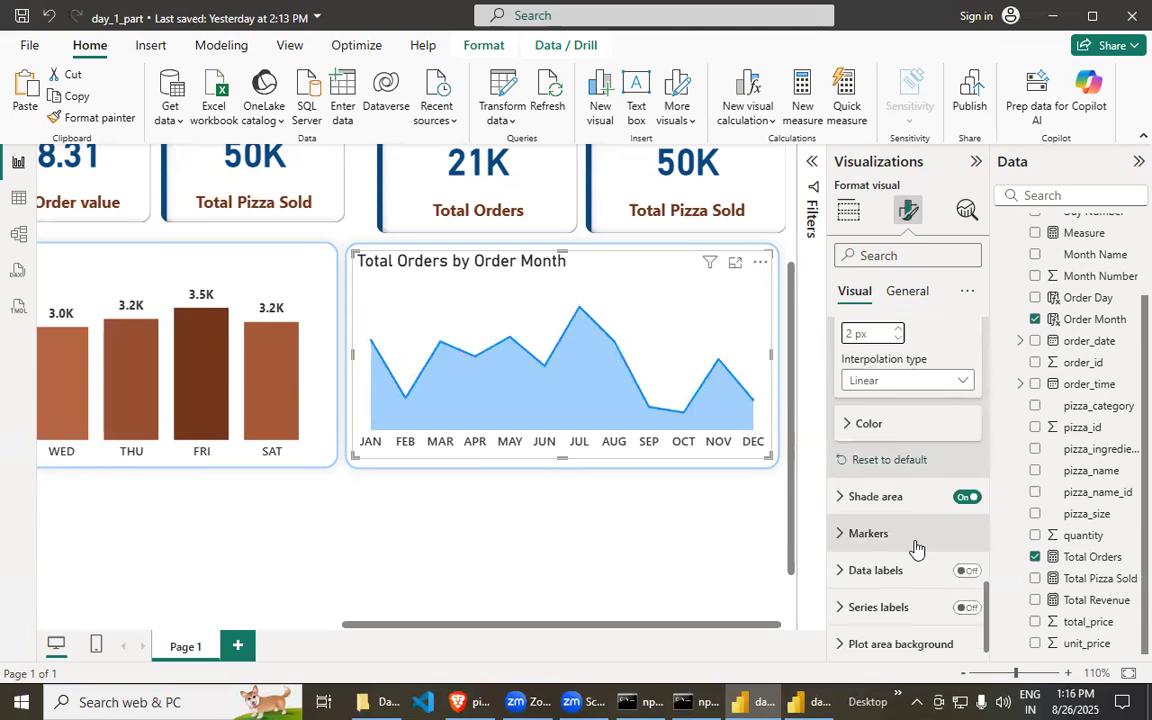
{"action": "left_click", "coordinate": [848, 416]}
{"action": "scroll", "coordinate": [855, 416], "scroll_direction": "down", "scroll_amount": 2}
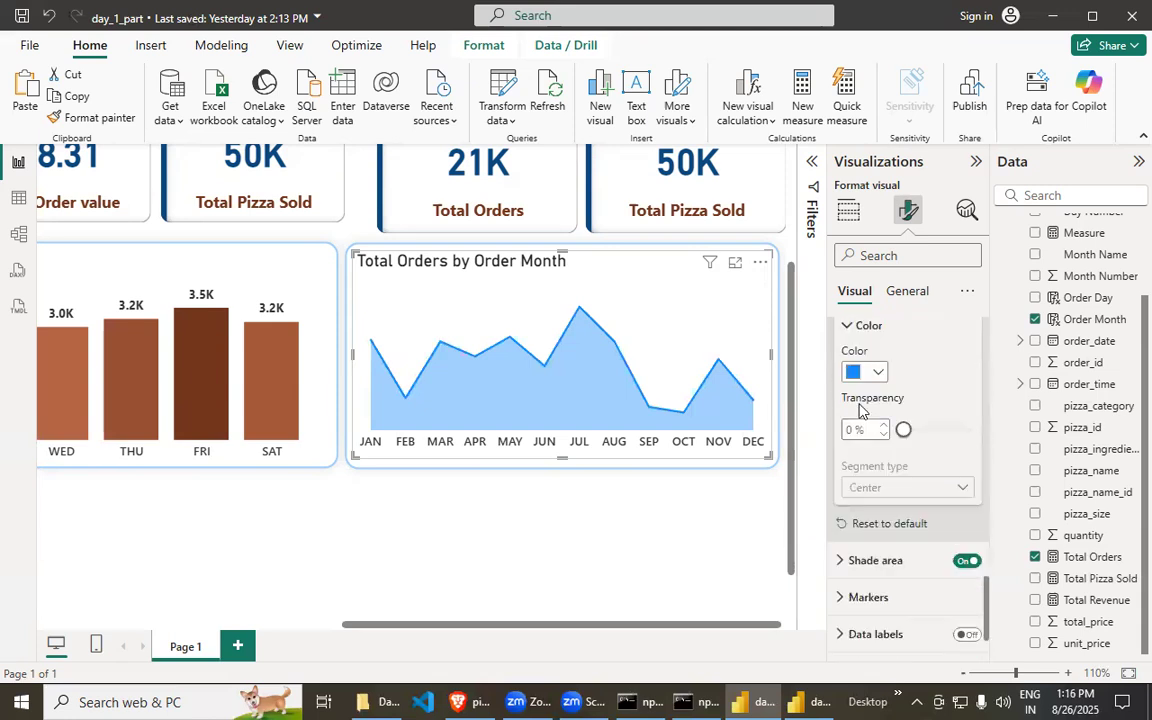
{"action": "left_click", "coordinate": [877, 372]}
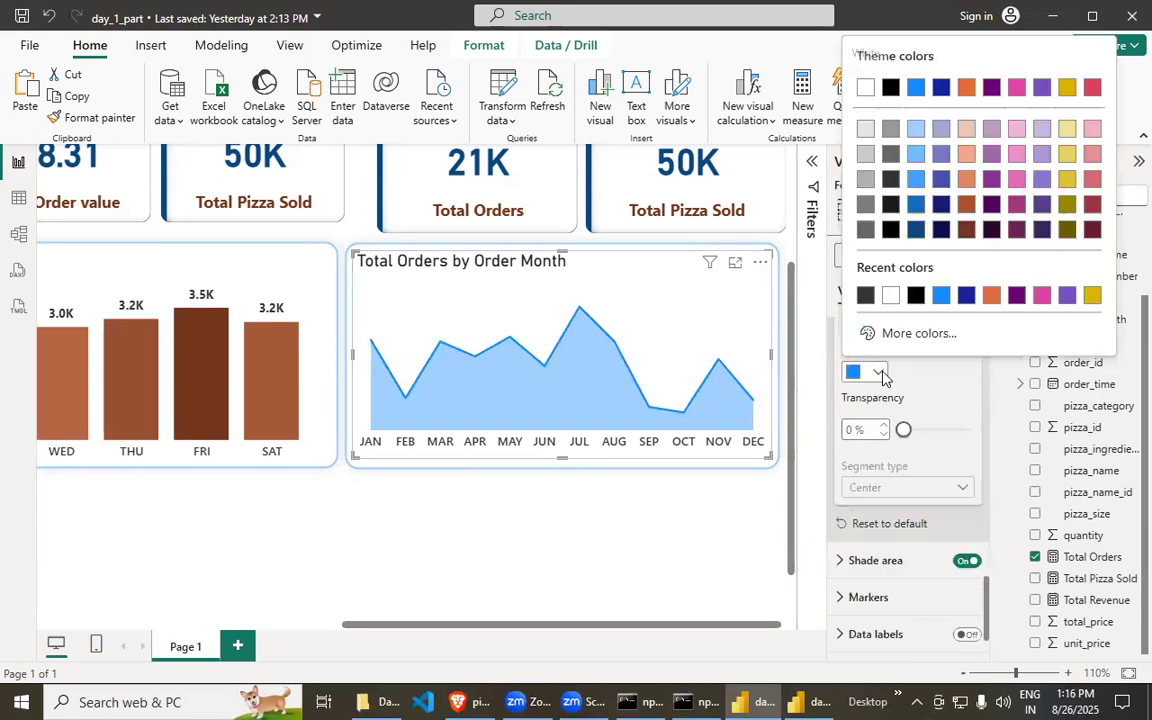
{"action": "left_click", "coordinate": [941, 180]}
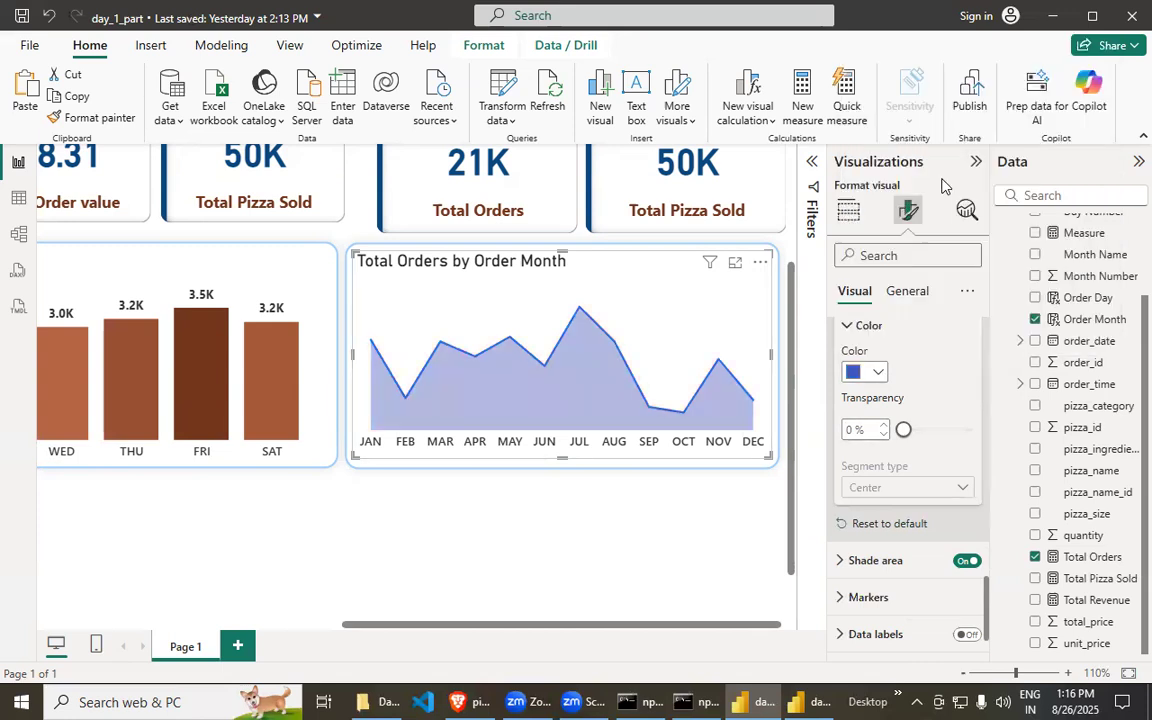
- Turn the area chart's shade area off and back on, and look over its color and transparency settings
{"action": "scroll", "coordinate": [918, 495], "scroll_direction": "down", "scroll_amount": 1}
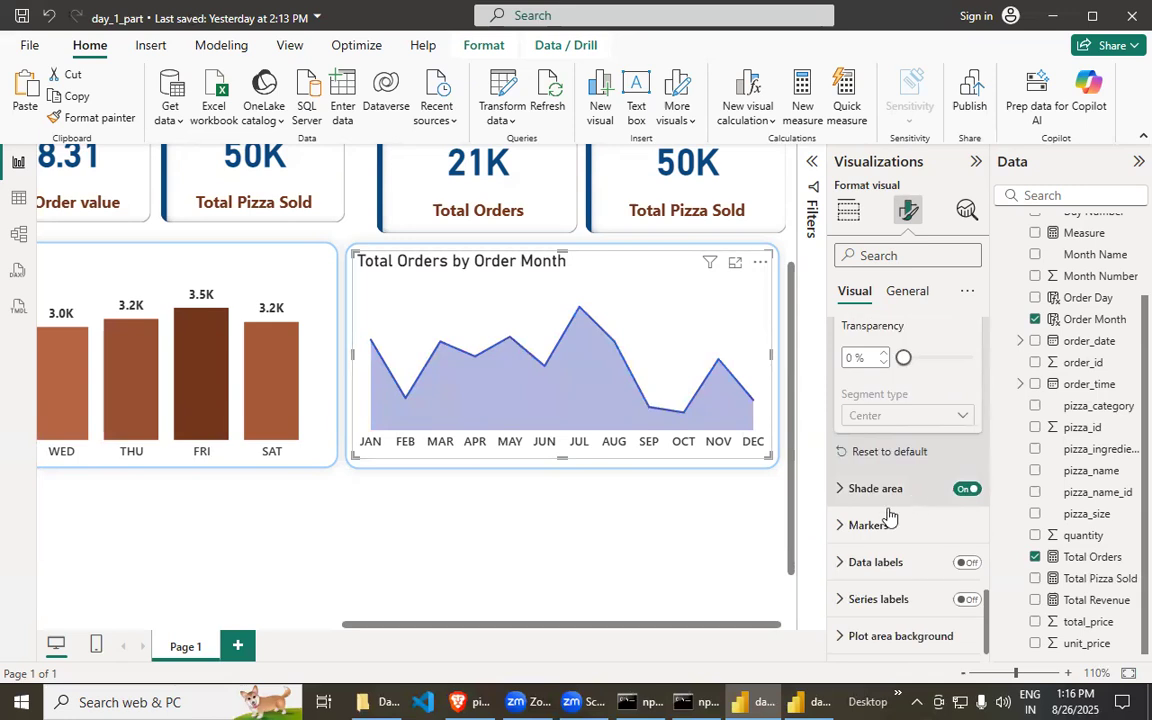
{"action": "left_click", "coordinate": [900, 488]}
{"action": "scroll", "coordinate": [964, 391], "scroll_direction": "down", "scroll_amount": 2}
{"action": "scroll", "coordinate": [965, 405], "scroll_direction": "up", "scroll_amount": 1}
{"action": "left_click", "coordinate": [965, 400]}
{"action": "left_click", "coordinate": [965, 400]}
{"action": "scroll", "coordinate": [940, 470], "scroll_direction": "down", "scroll_amount": 1}
{"action": "scroll", "coordinate": [933, 485], "scroll_direction": "down", "scroll_amount": 2}
{"action": "scroll", "coordinate": [868, 478], "scroll_direction": "up", "scroll_amount": 1}
{"action": "scroll", "coordinate": [865, 500], "scroll_direction": "down", "scroll_amount": 1}
- Show markers for all categories on the area chart, keep the round shape, and set the marker size to 3 px
{"action": "left_click", "coordinate": [913, 524]}
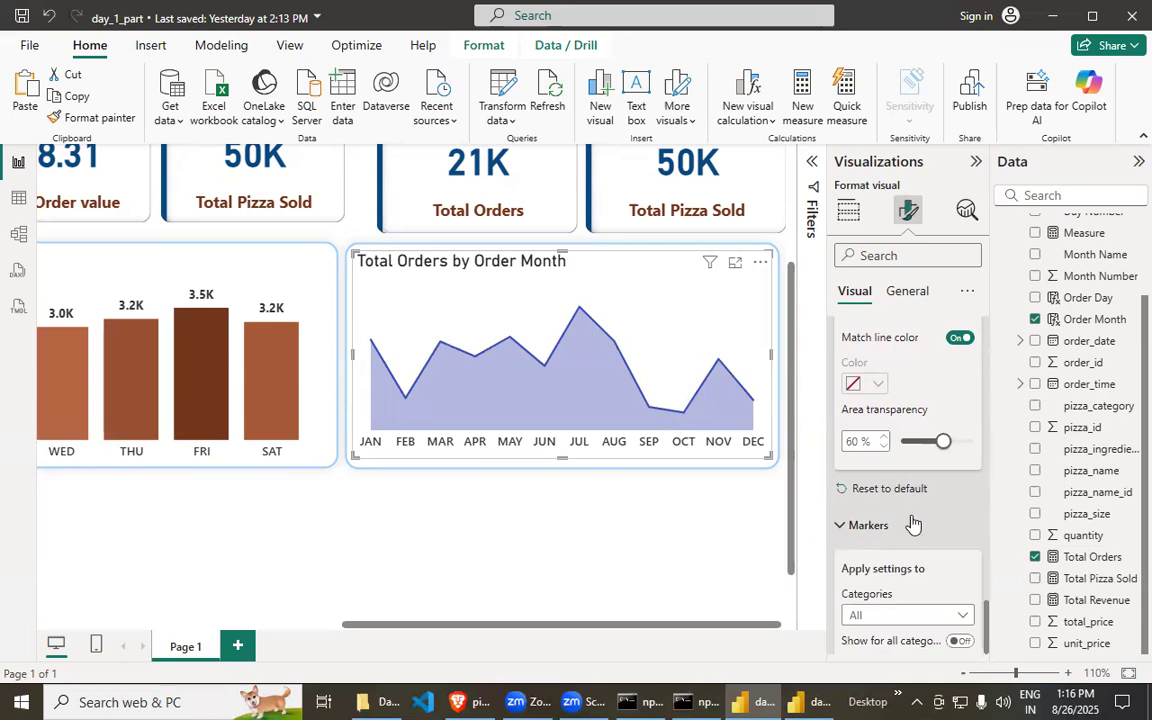
{"action": "scroll", "coordinate": [913, 524], "scroll_direction": "down", "scroll_amount": 2}
{"action": "left_click", "coordinate": [911, 437]}
{"action": "left_click", "coordinate": [911, 443]}
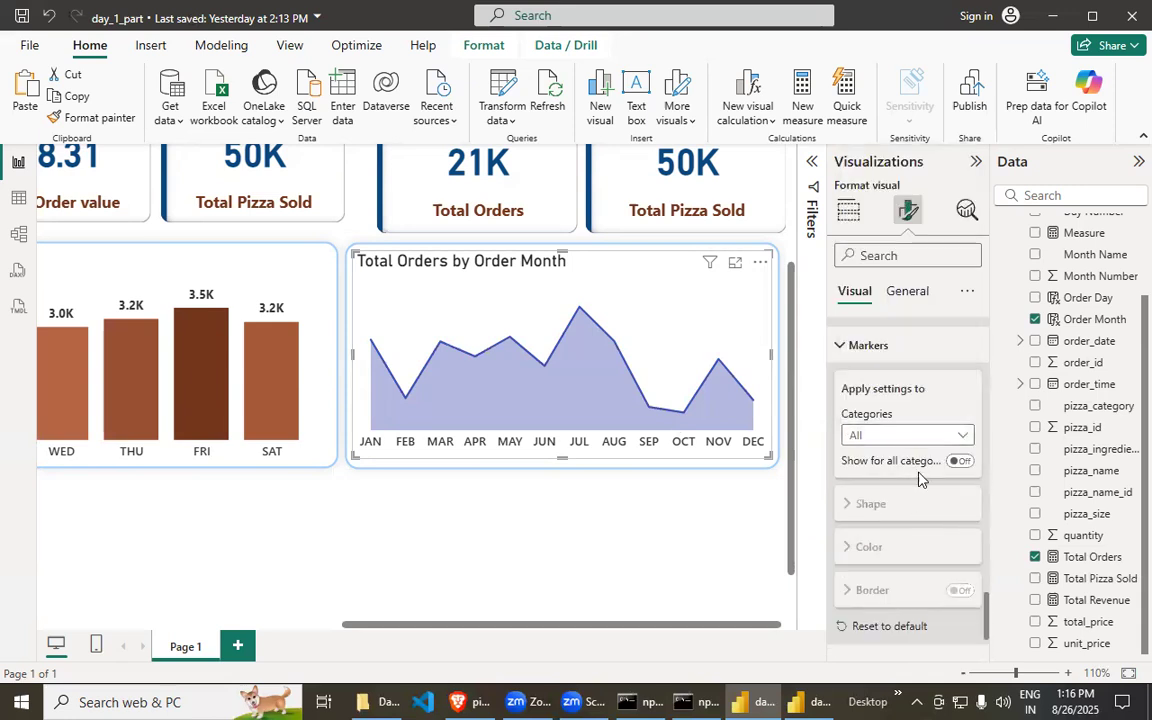
{"action": "scroll", "coordinate": [960, 420], "scroll_direction": "down", "scroll_amount": 1}
{"action": "left_click", "coordinate": [960, 372]}
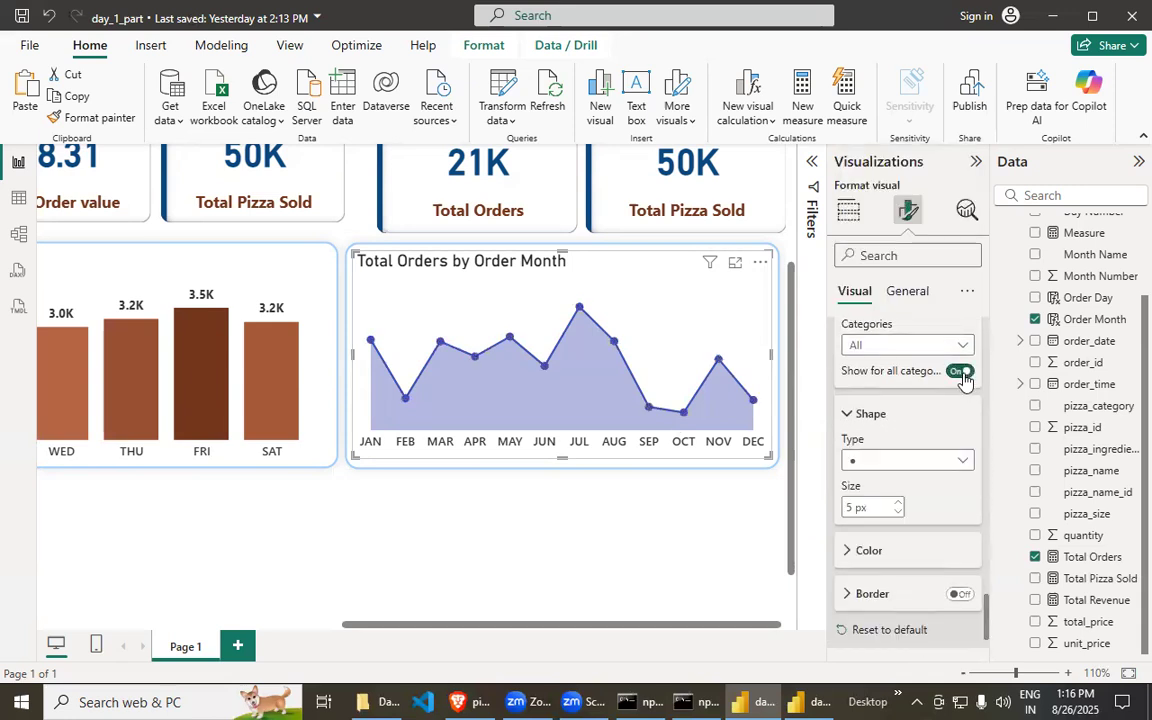
{"action": "left_click", "coordinate": [887, 462]}
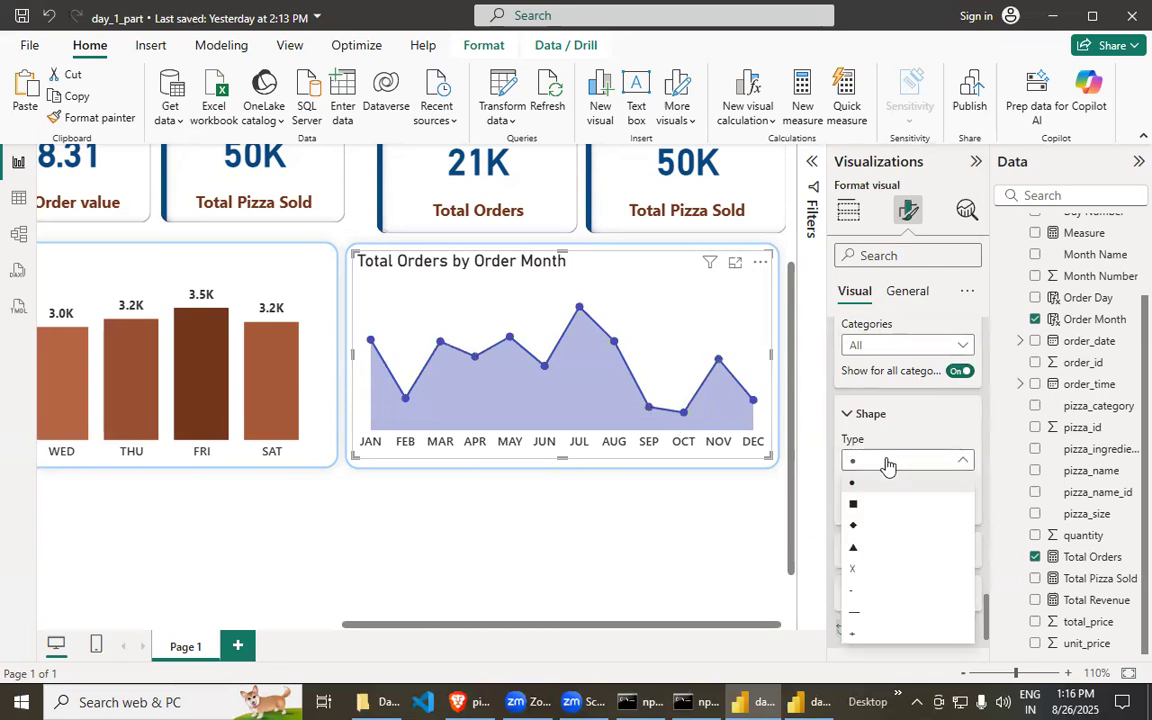
{"action": "left_click", "coordinate": [888, 466]}
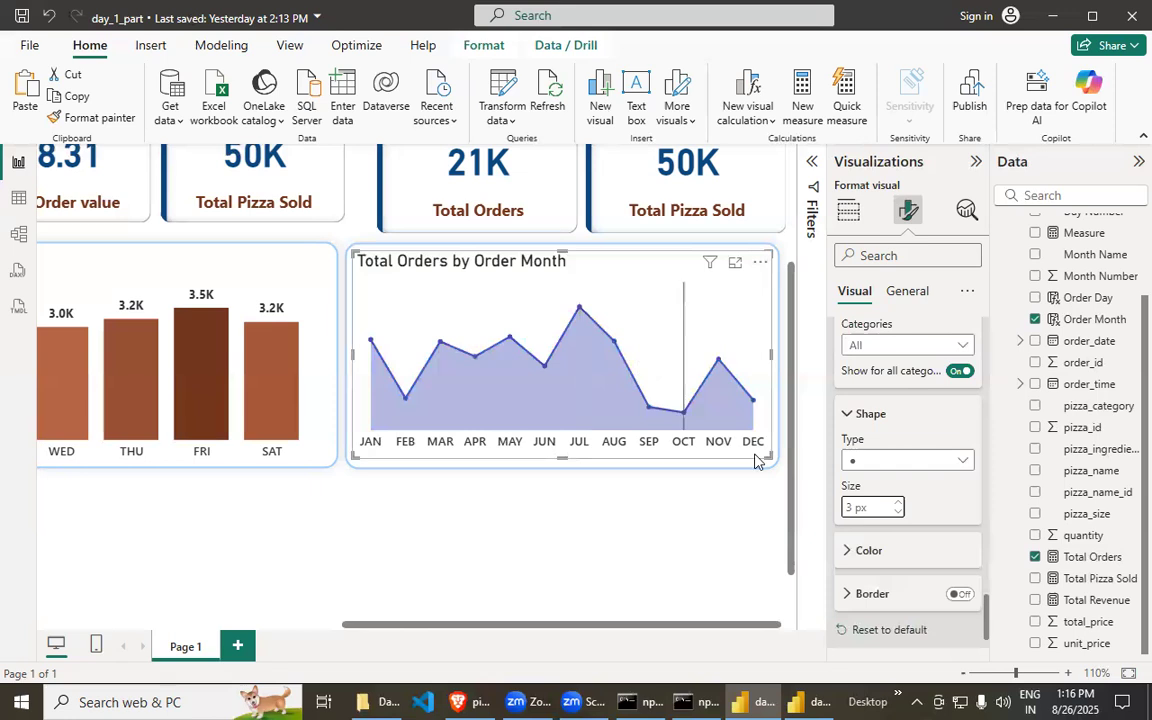
- Set the area chart's marker color to the medium indigo-blue theme shade
{"action": "scroll", "coordinate": [880, 480], "scroll_direction": "down", "scroll_amount": 1}
{"action": "left_click", "coordinate": [855, 463]}
{"action": "scroll", "coordinate": [876, 465], "scroll_direction": "down", "scroll_amount": 1}
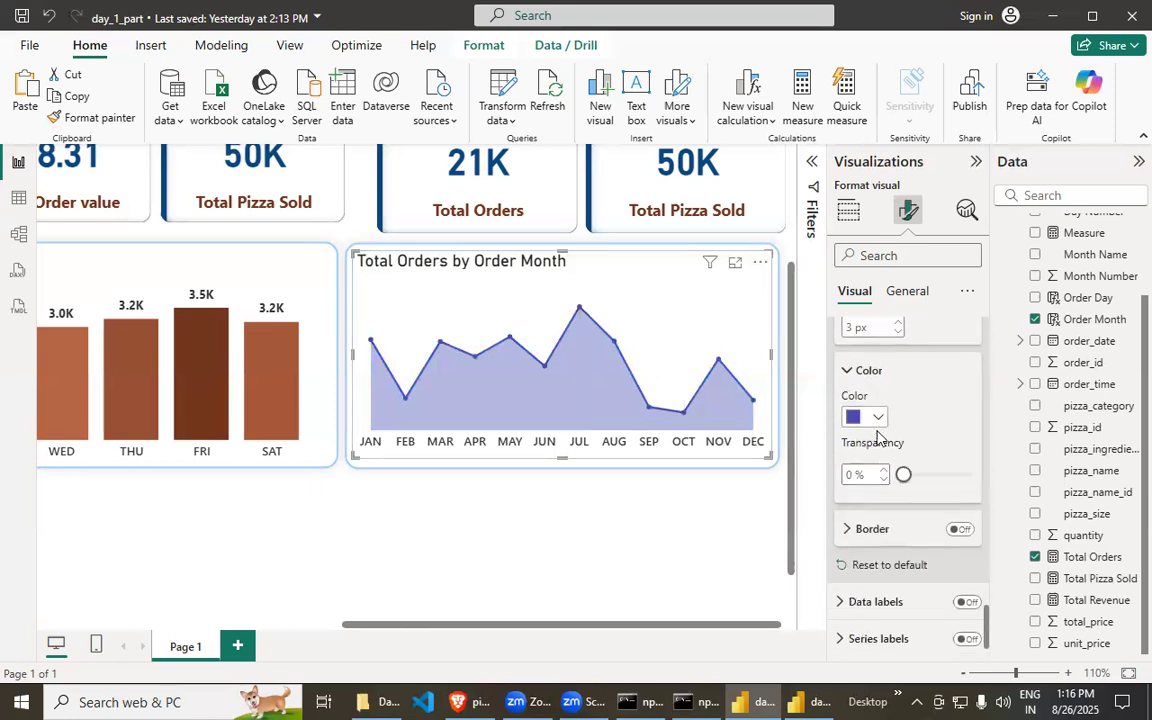
{"action": "left_click", "coordinate": [876, 419]}
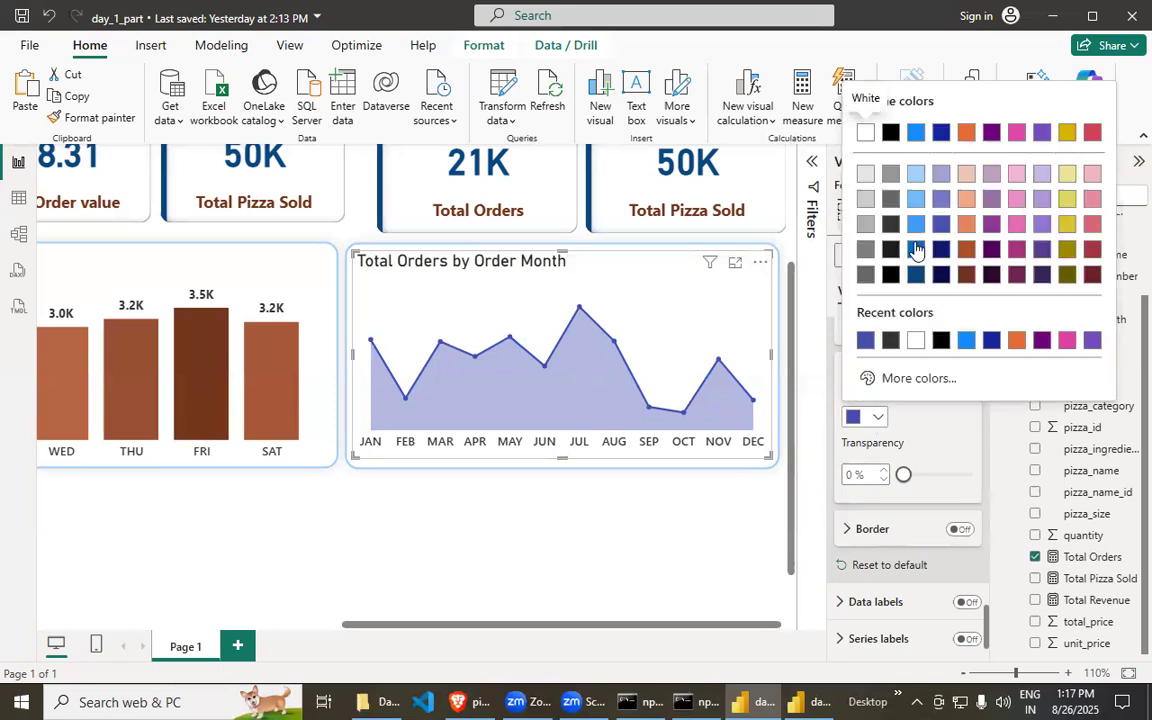
{"action": "left_click", "coordinate": [943, 225]}
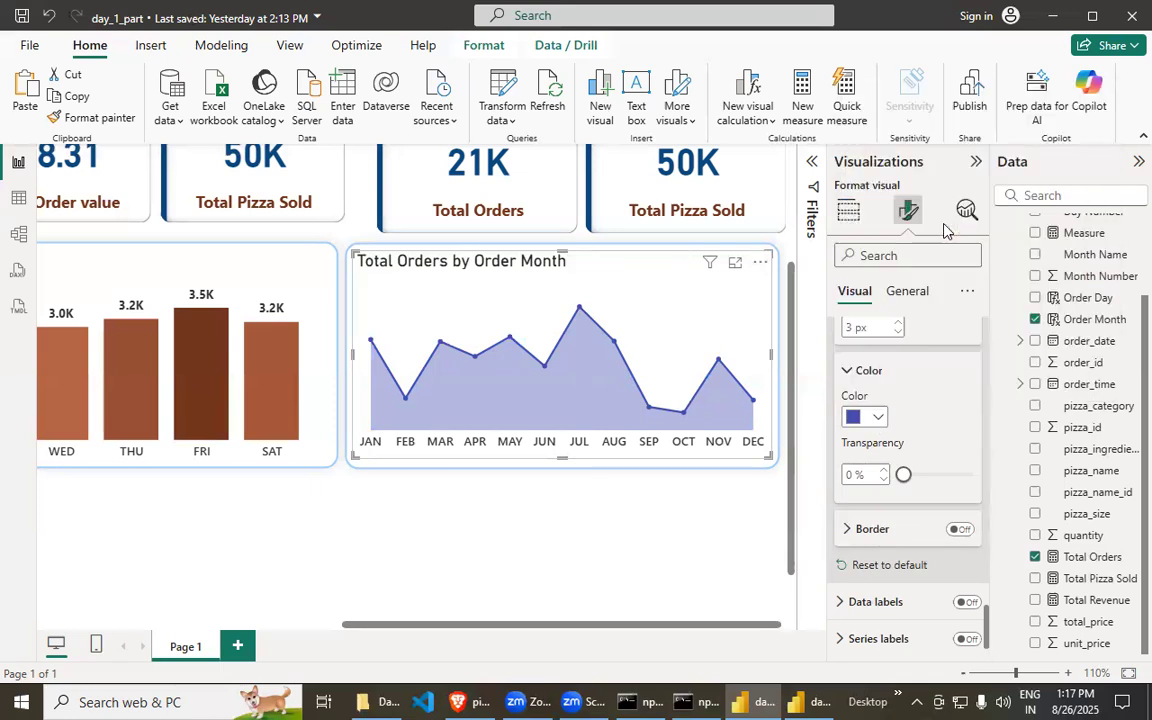
- Try dark blue, near-black and navy shades on the chart's markers, and restore the medium indigo-blue shade
{"action": "left_click", "coordinate": [876, 417]}
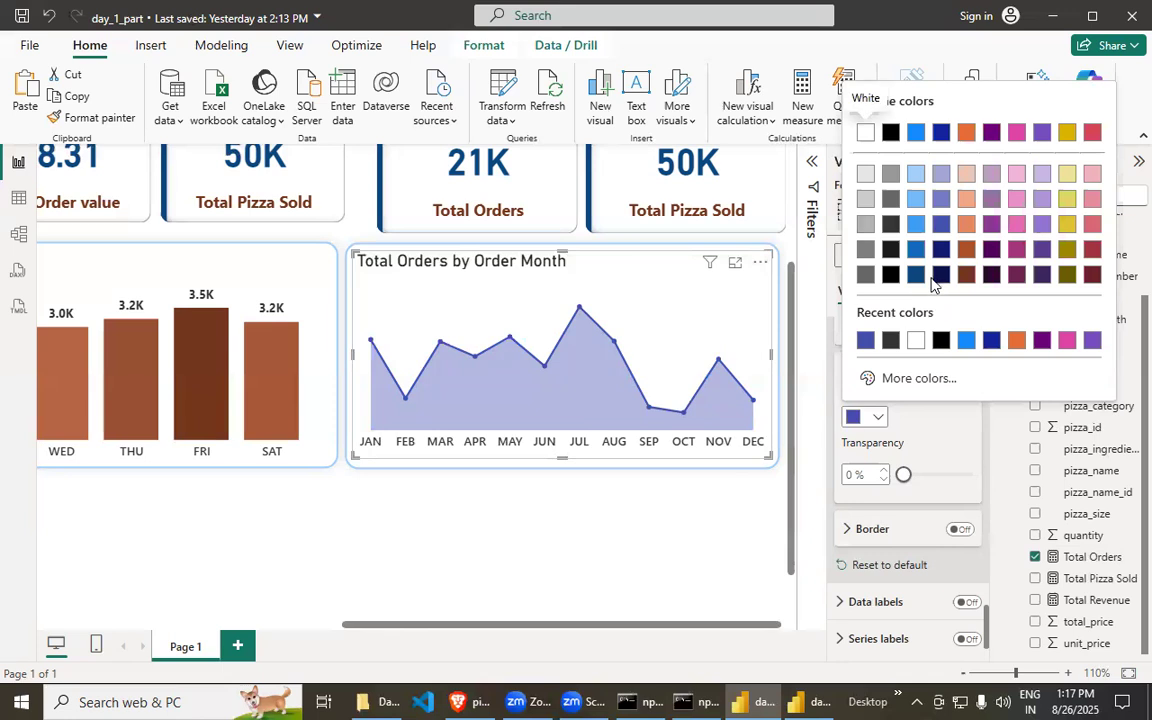
{"action": "left_click", "coordinate": [915, 280]}
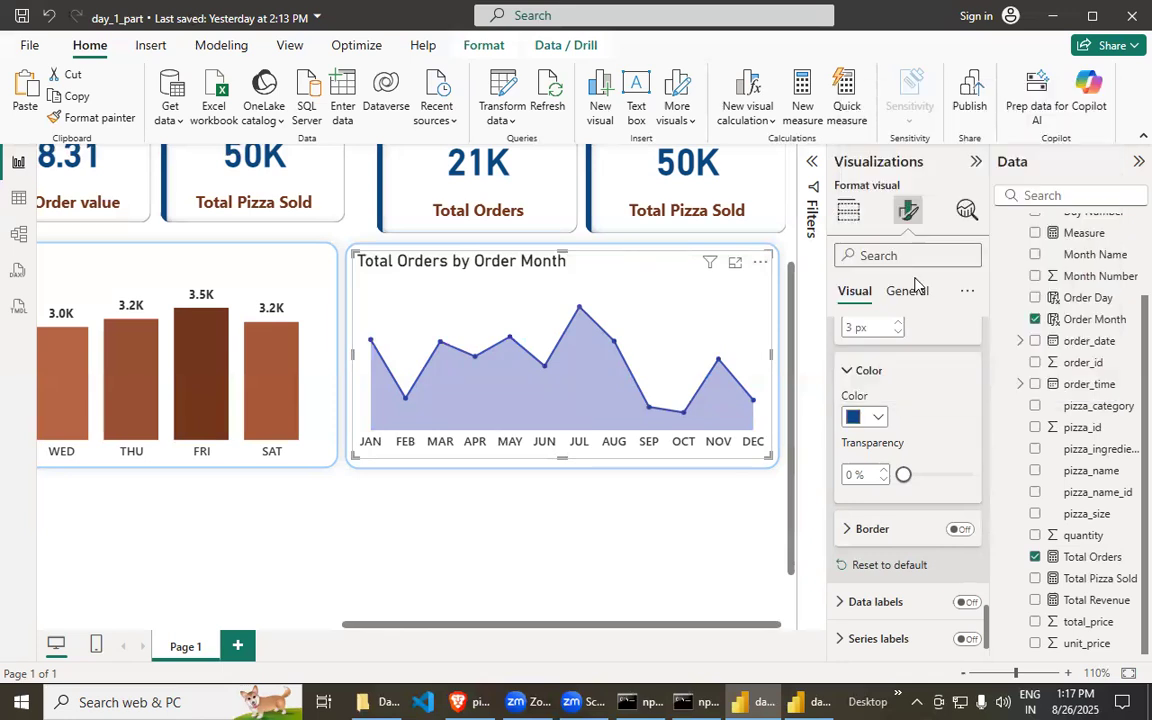
{"action": "left_click", "coordinate": [876, 419]}
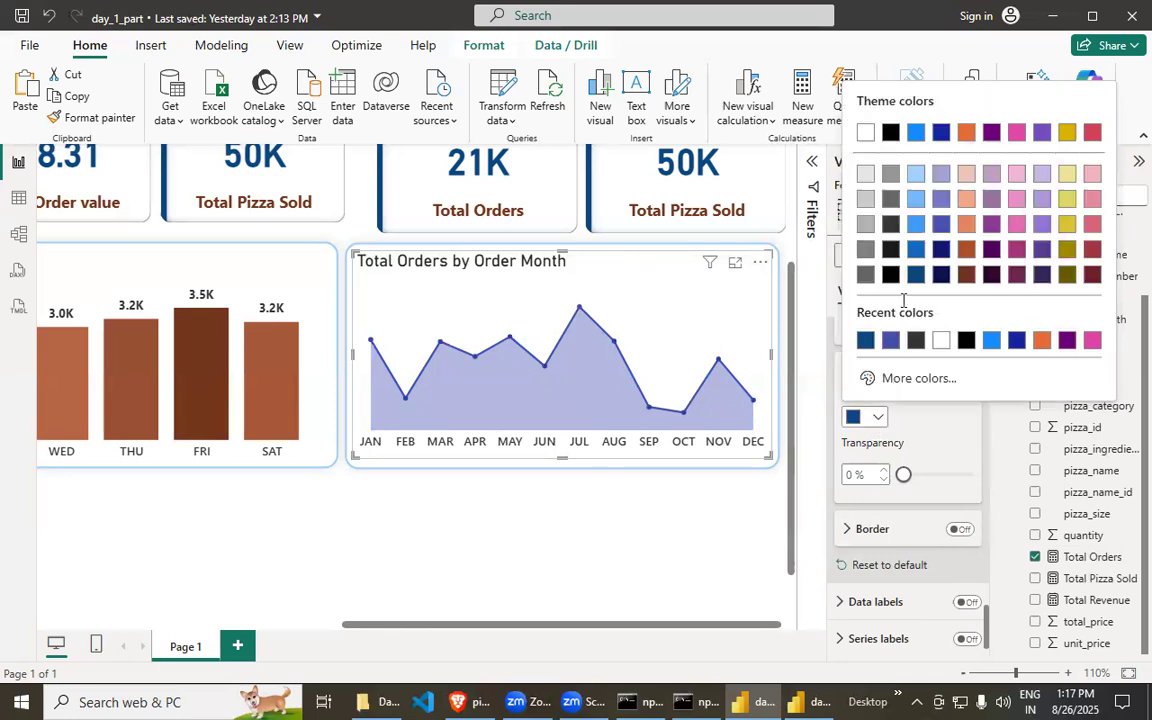
{"action": "left_click", "coordinate": [894, 247]}
{"action": "left_click", "coordinate": [873, 418]}
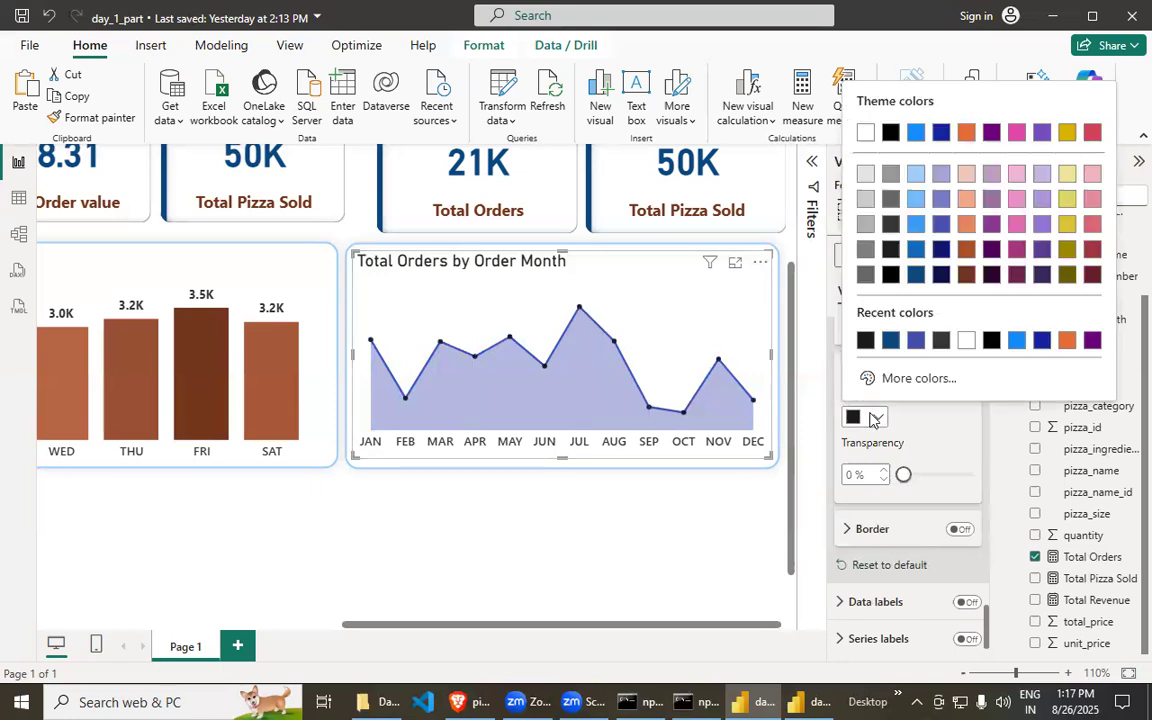
{"action": "left_click", "coordinate": [941, 245]}
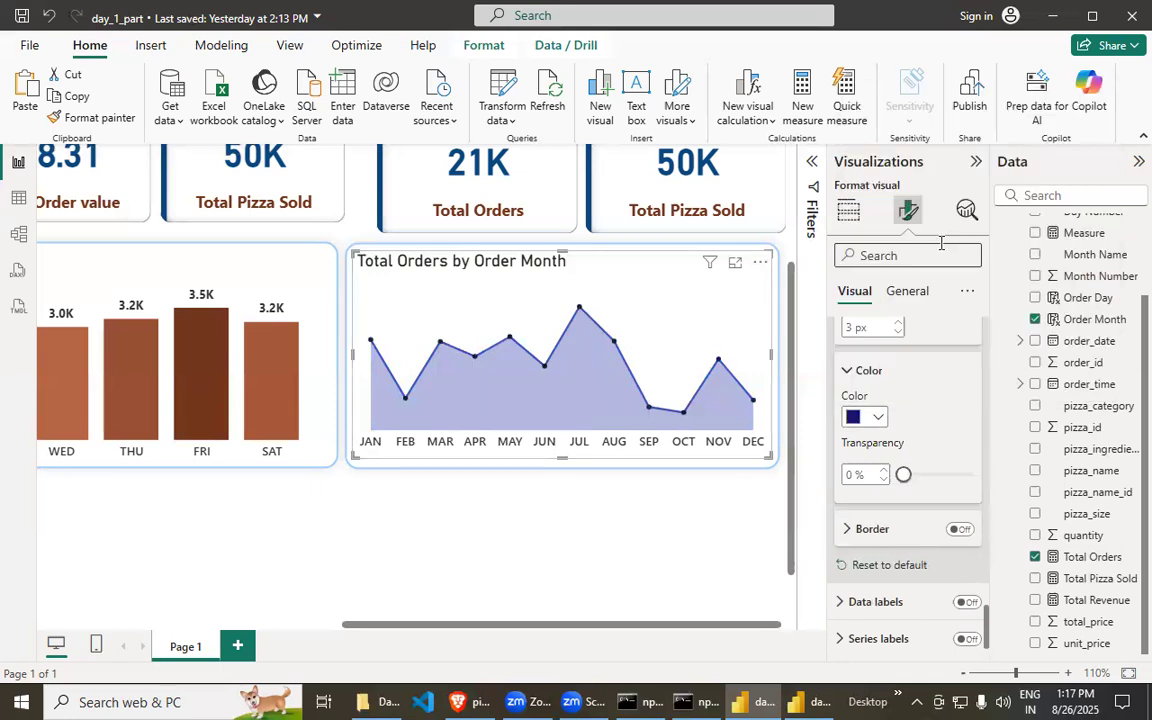
{"action": "left_click", "coordinate": [873, 417]}
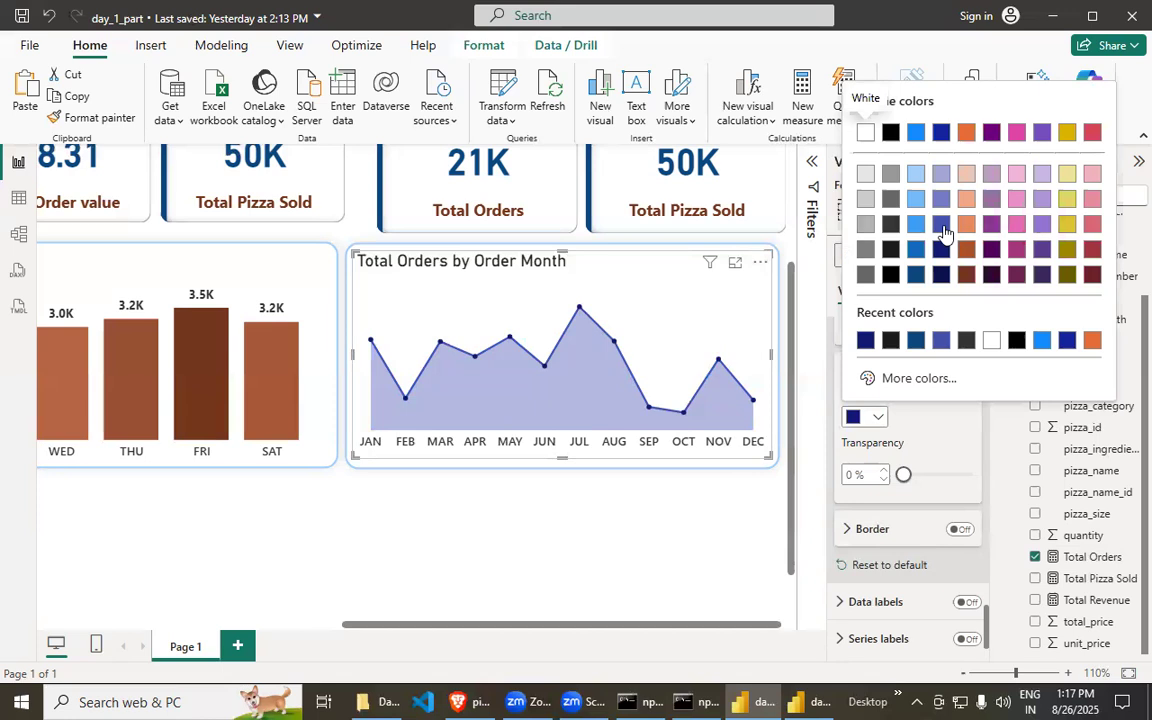
{"action": "left_click", "coordinate": [941, 238]}
- Turn on data labels for the area chart and expand their settings
{"action": "scroll", "coordinate": [900, 470], "scroll_direction": "down", "scroll_amount": 1}
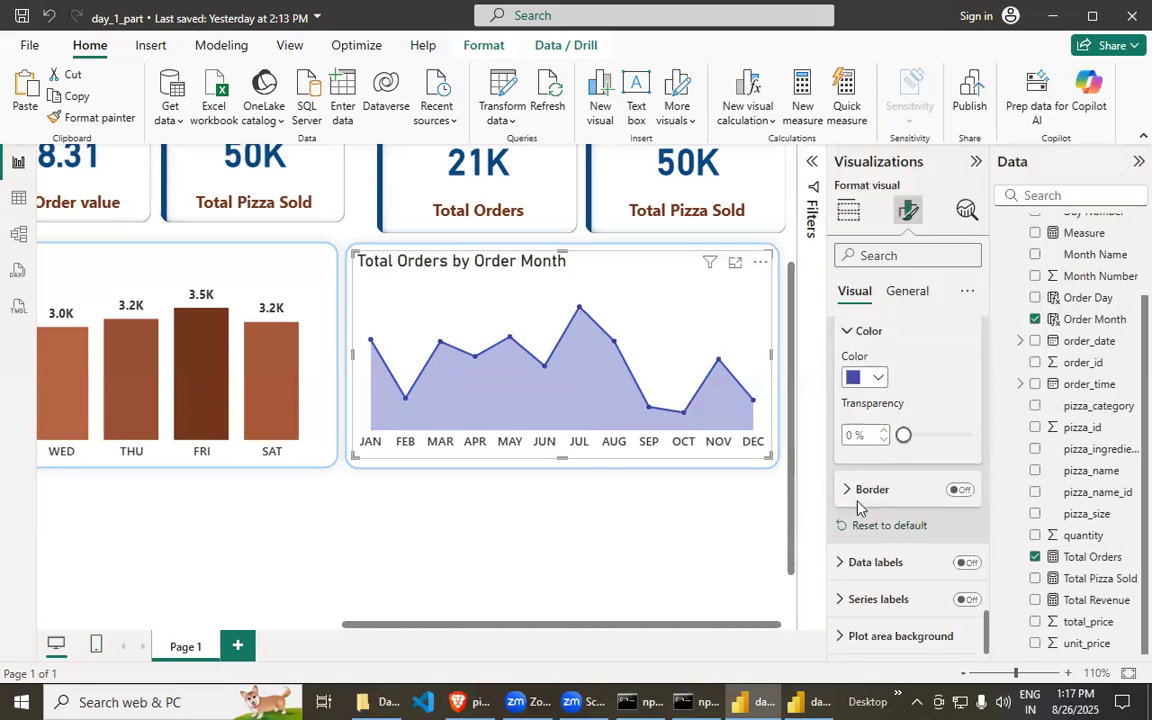
{"action": "left_click", "coordinate": [966, 562]}
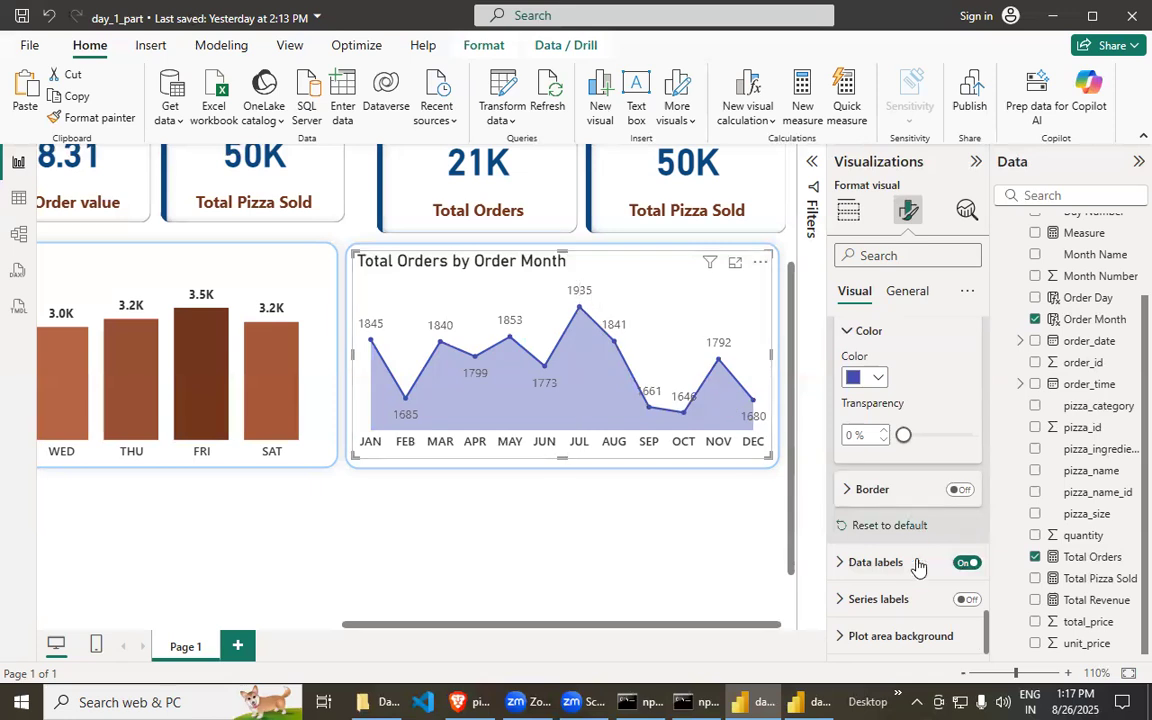
{"action": "left_click", "coordinate": [841, 562]}
{"action": "scroll", "coordinate": [918, 525], "scroll_direction": "down", "scroll_amount": 8}
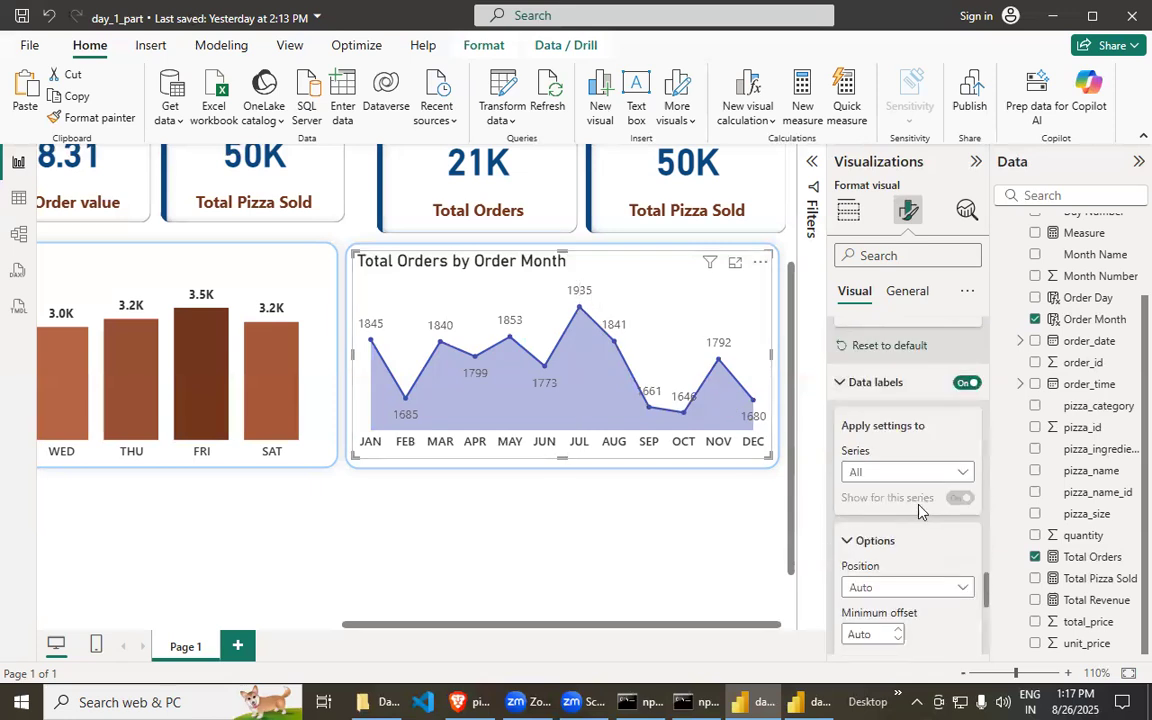
{"action": "scroll", "coordinate": [883, 458], "scroll_direction": "down", "scroll_amount": 2}
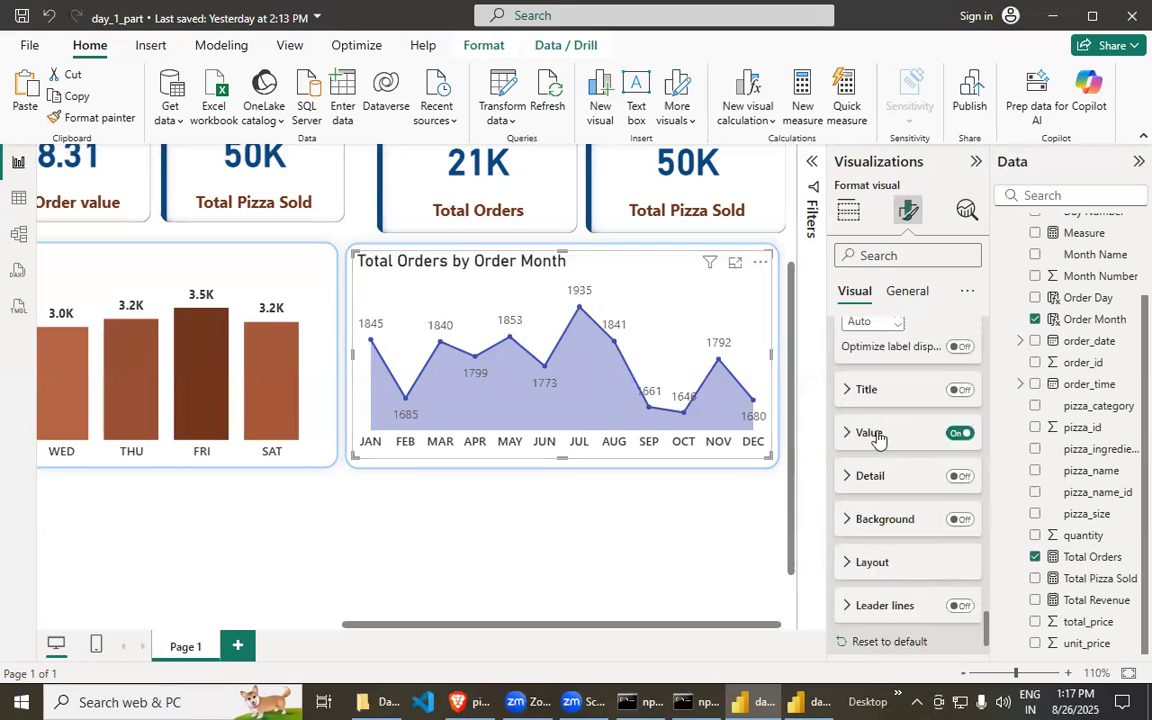
- Try toggling the data labels' Title and Value options, returning Title to off and Value to on
{"action": "left_click", "coordinate": [852, 435]}
{"action": "left_click", "coordinate": [852, 435]}
{"action": "left_click", "coordinate": [962, 390]}
{"action": "left_click", "coordinate": [962, 390]}
{"action": "left_click", "coordinate": [962, 390]}
{"action": "left_click", "coordinate": [962, 390]}
{"action": "scroll", "coordinate": [843, 393], "scroll_direction": "down", "scroll_amount": 2}
{"action": "left_click", "coordinate": [848, 356]}
{"action": "left_click", "coordinate": [849, 355]}
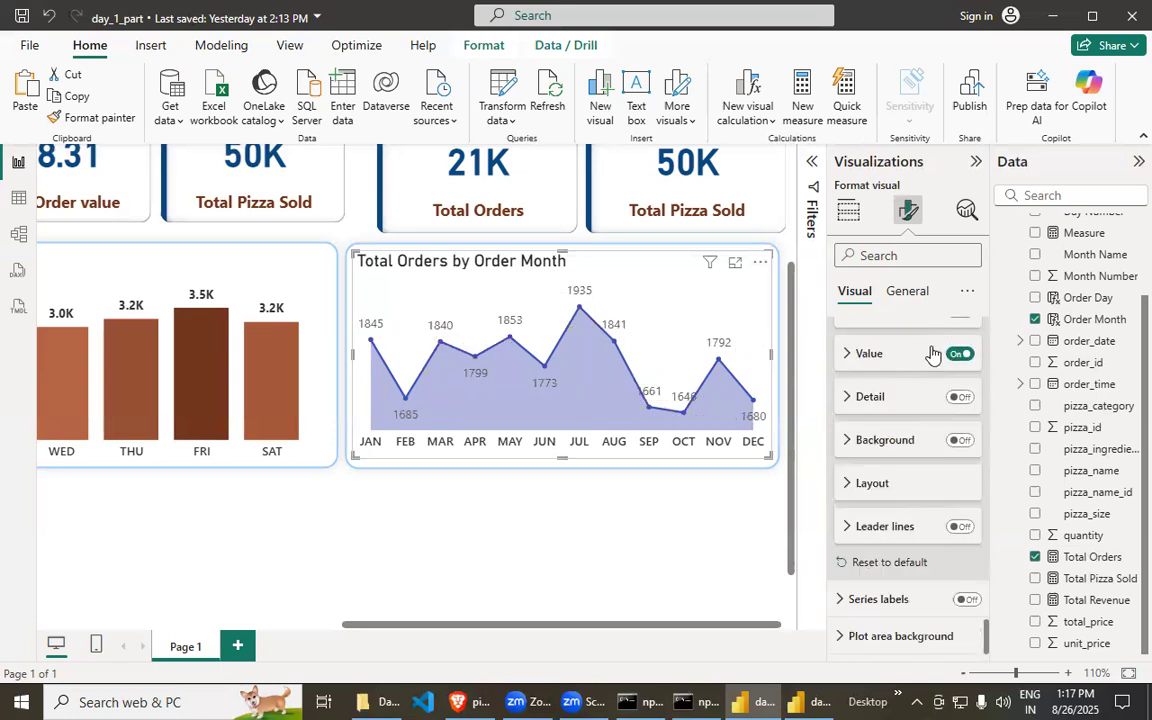
{"action": "left_click", "coordinate": [958, 354]}
{"action": "left_click", "coordinate": [958, 354]}
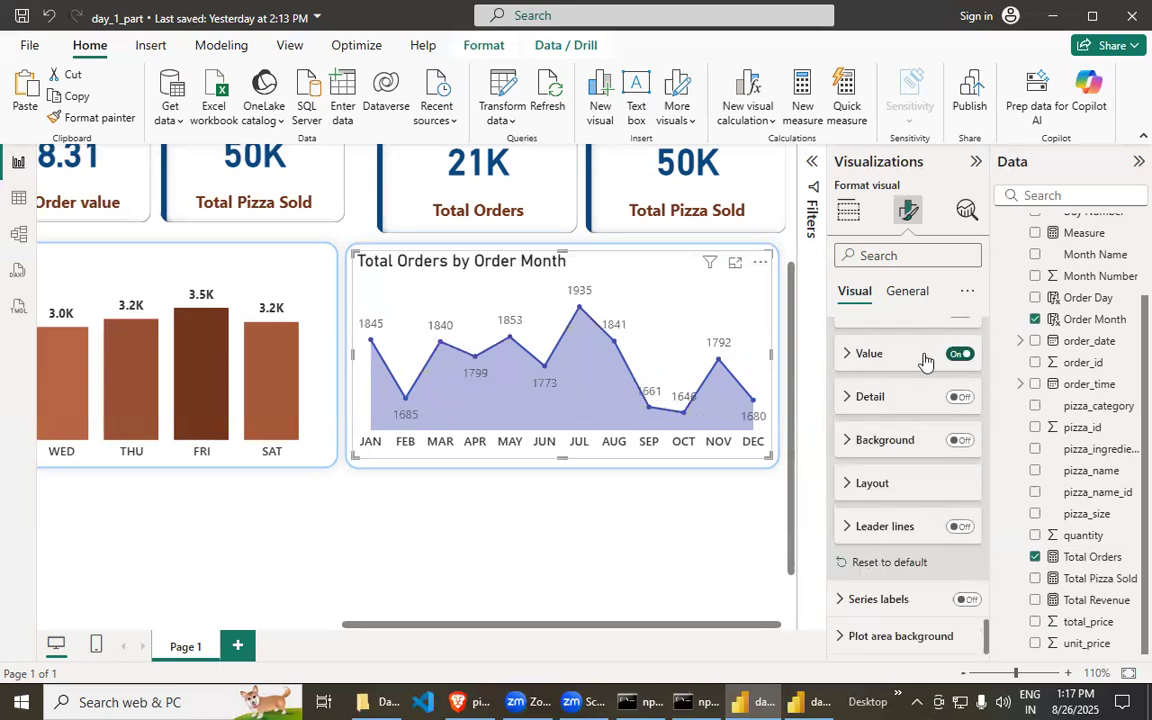
- Set the data label values' font to Segoe UI Semibold, size 10
{"action": "left_click", "coordinate": [846, 356]}
{"action": "scroll", "coordinate": [889, 455], "scroll_direction": "down", "scroll_amount": 3}
{"action": "scroll", "coordinate": [889, 455], "scroll_direction": "up", "scroll_amount": 2}
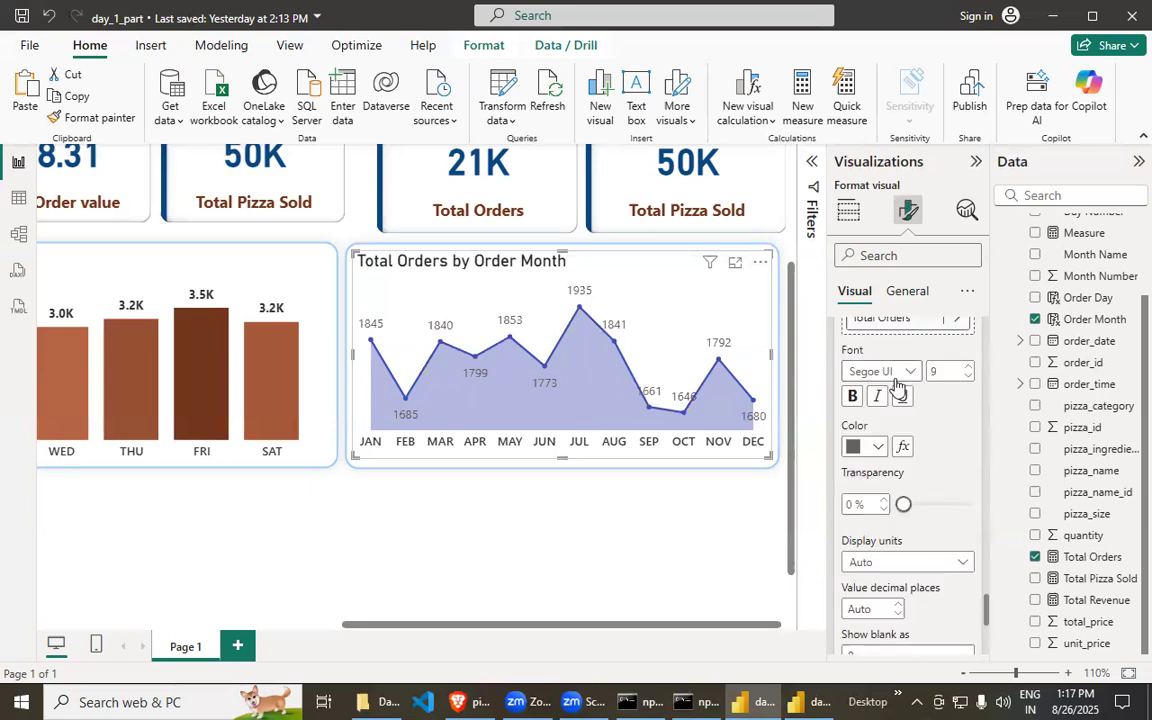
{"action": "left_click", "coordinate": [905, 371]}
{"action": "scroll", "coordinate": [897, 518], "scroll_direction": "down", "scroll_amount": 1}
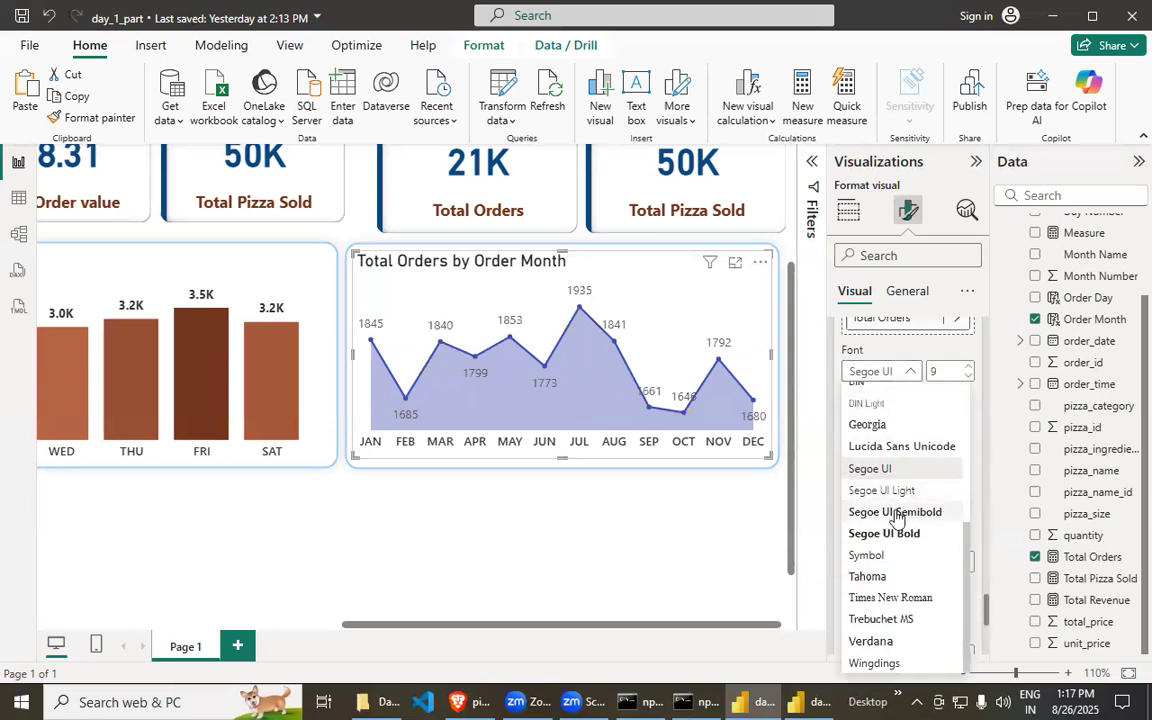
{"action": "left_click", "coordinate": [900, 511]}
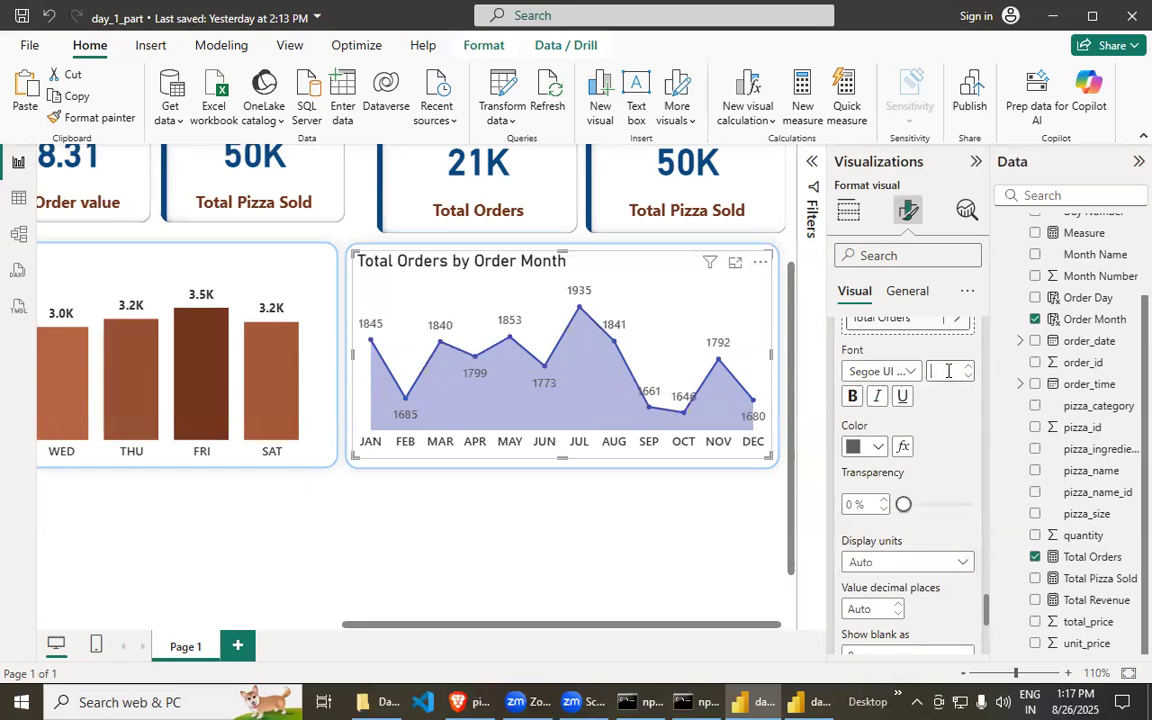
- Try a near-black color on the data label values, and settle on a dark gray theme shade
{"action": "left_click", "coordinate": [866, 446]}
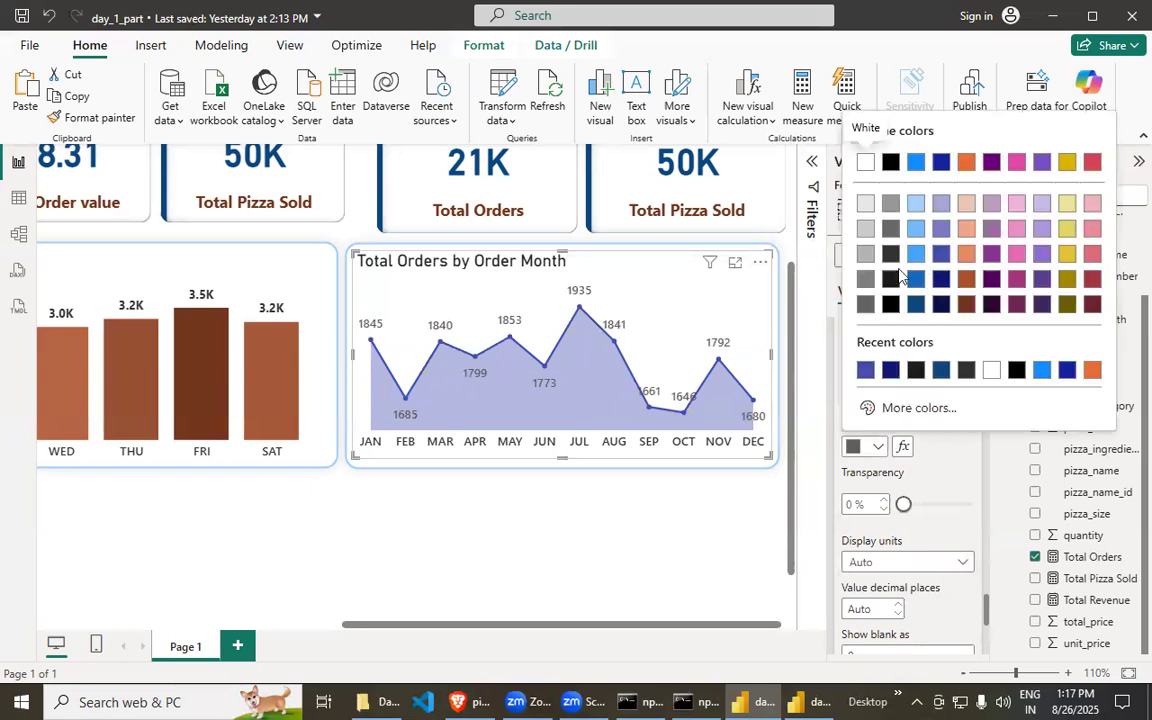
{"action": "left_click", "coordinate": [890, 304]}
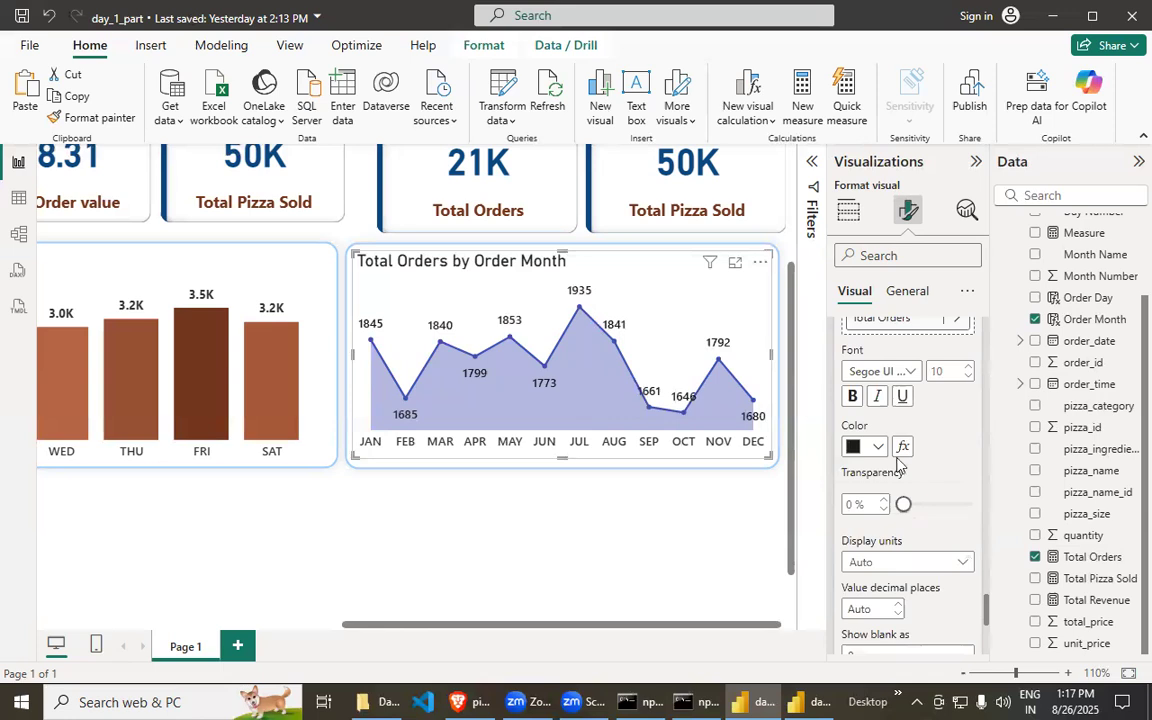
{"action": "left_click", "coordinate": [875, 447]}
{"action": "left_click", "coordinate": [890, 318]}
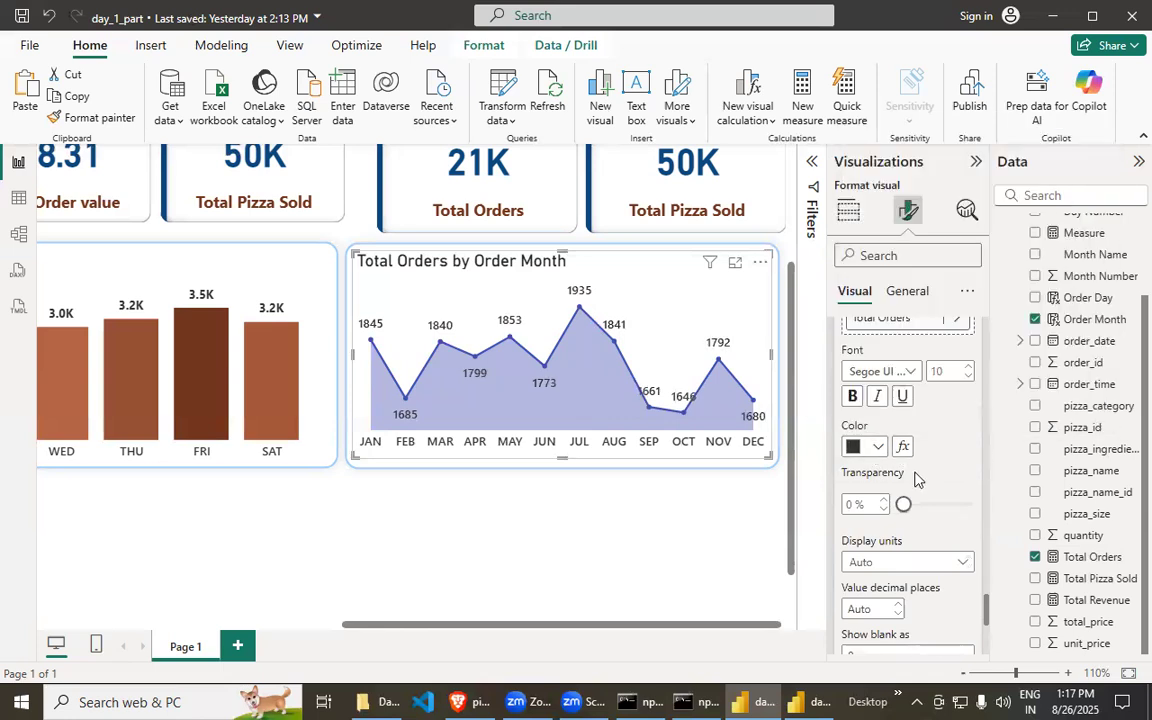
- Turn on the data labels' background and give it a light gray theme shade
{"action": "scroll", "coordinate": [931, 489], "scroll_direction": "down", "scroll_amount": 4}
{"action": "scroll", "coordinate": [931, 489], "scroll_direction": "up", "scroll_amount": 1}
{"action": "scroll", "coordinate": [910, 486], "scroll_direction": "down", "scroll_amount": 1}
{"action": "left_click", "coordinate": [958, 472]}
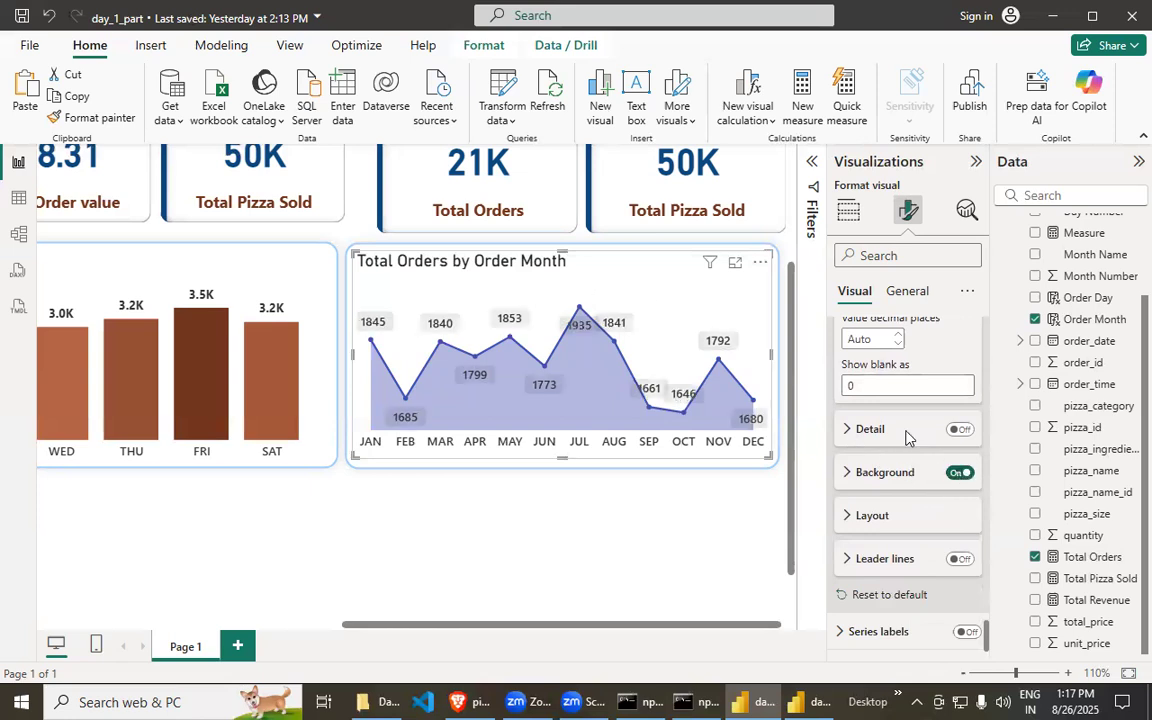
{"action": "scroll", "coordinate": [880, 420], "scroll_direction": "down", "scroll_amount": 1}
{"action": "left_click", "coordinate": [866, 442]}
{"action": "scroll", "coordinate": [868, 446], "scroll_direction": "down", "scroll_amount": 2}
{"action": "left_click", "coordinate": [878, 372]}
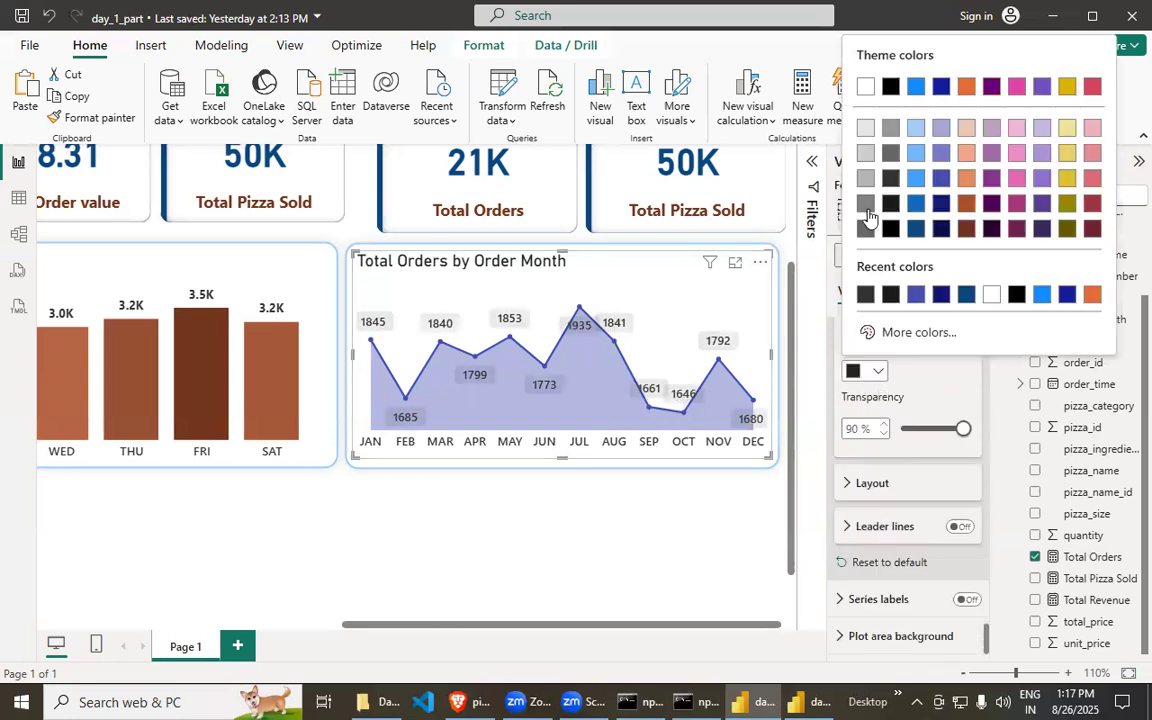
{"action": "left_click", "coordinate": [863, 154]}
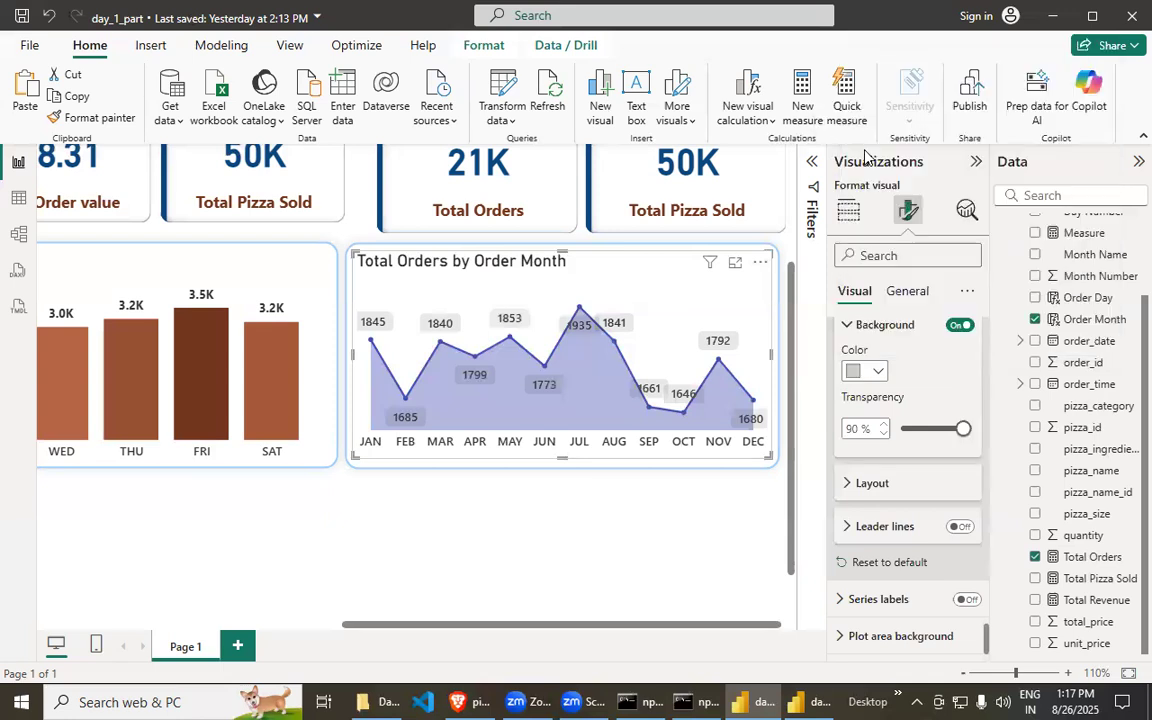
- Set the data label background's transparency to 60% and its color to the lightest gray theme shade
{"action": "double_click", "coordinate": [860, 427]}
{"action": "key", "text": "BackSpace"}
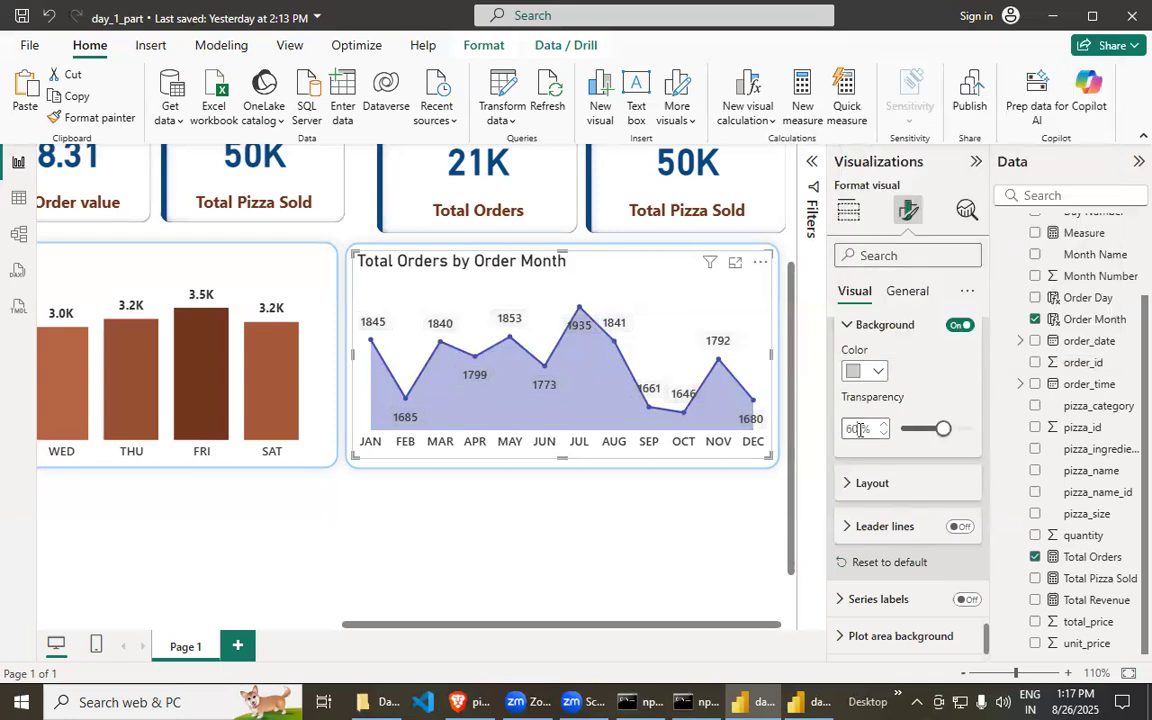
{"action": "type", "text": "60"}
{"action": "key", "text": "Return"}
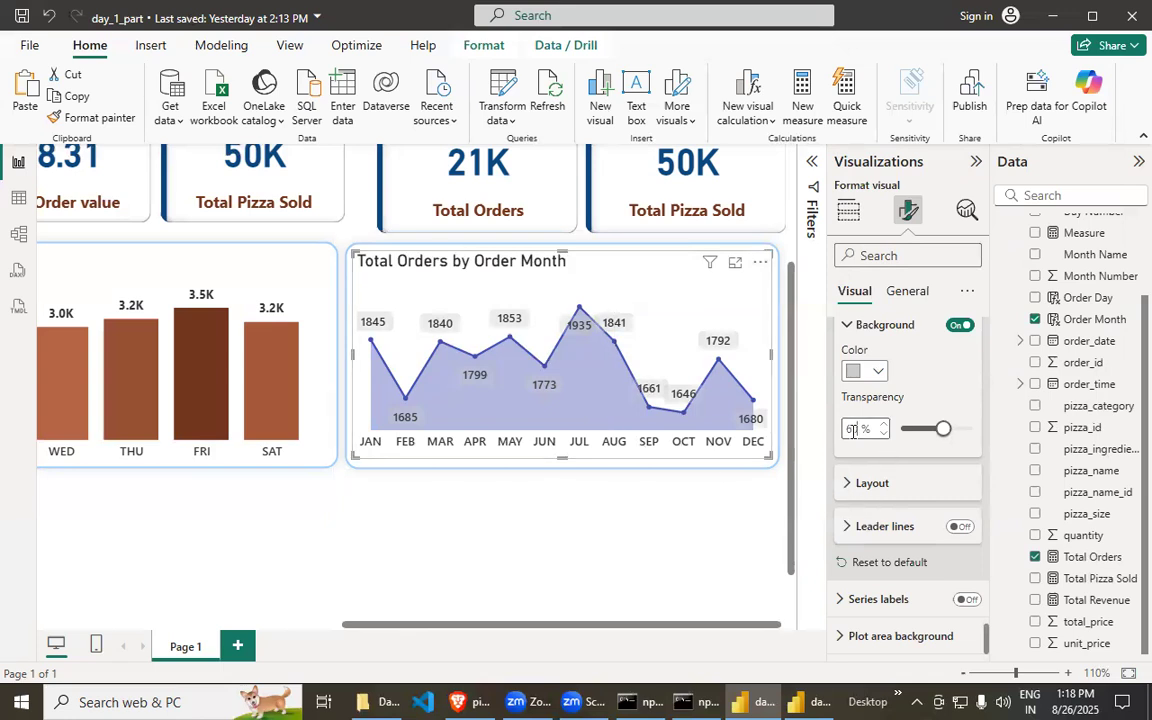
{"action": "left_click", "coordinate": [866, 372]}
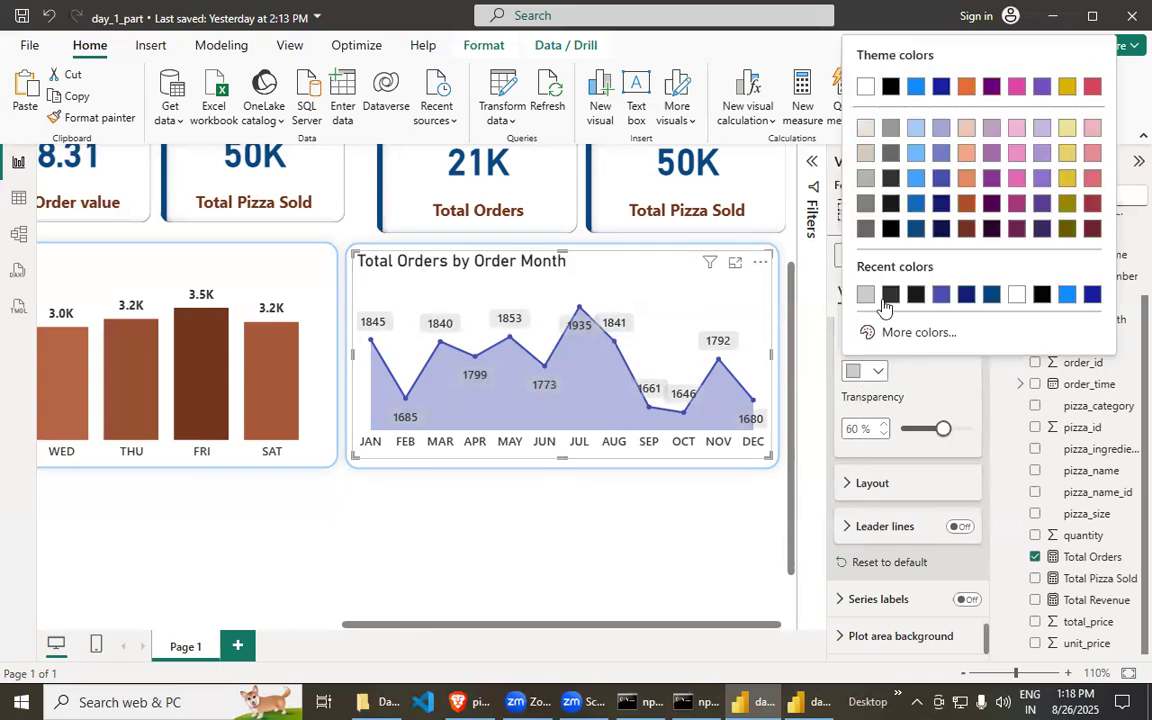
{"action": "left_click", "coordinate": [866, 130]}
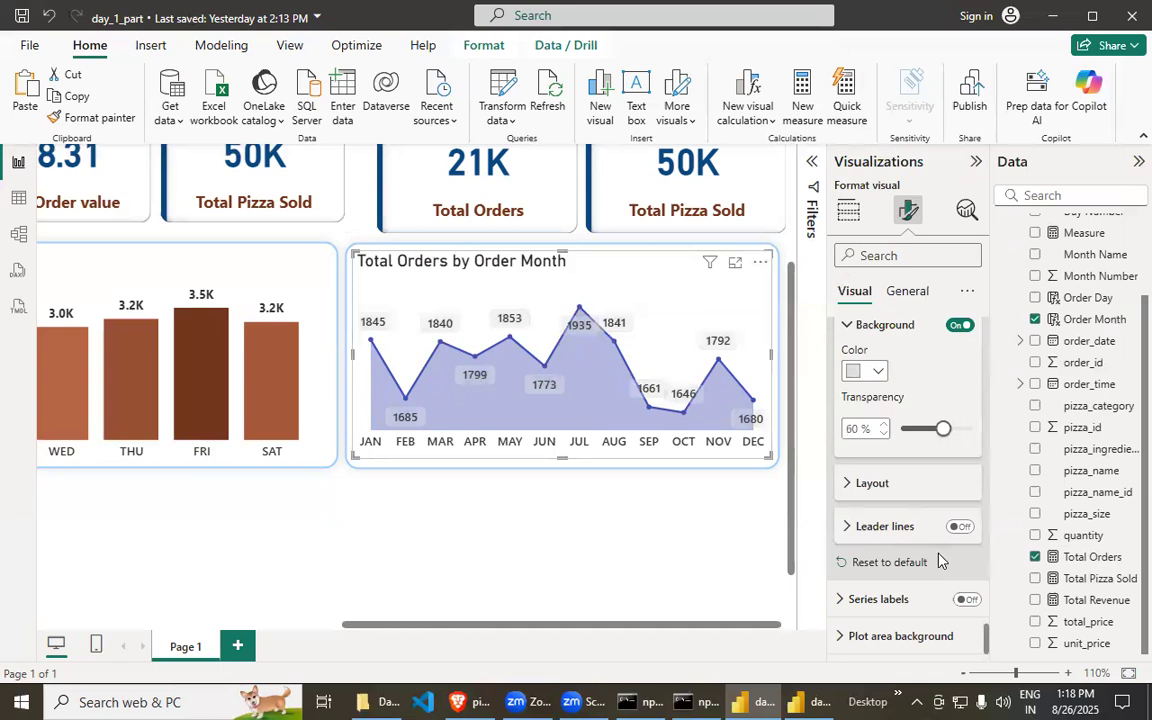
- Look over the data labels' layout and leader line settings
{"action": "scroll", "coordinate": [905, 555], "scroll_direction": "up", "scroll_amount": 3}
{"action": "scroll", "coordinate": [905, 555], "scroll_direction": "down", "scroll_amount": 3}
{"action": "left_click", "coordinate": [853, 486]}
{"action": "scroll", "coordinate": [900, 515], "scroll_direction": "down", "scroll_amount": 1}
{"action": "left_click", "coordinate": [866, 526]}
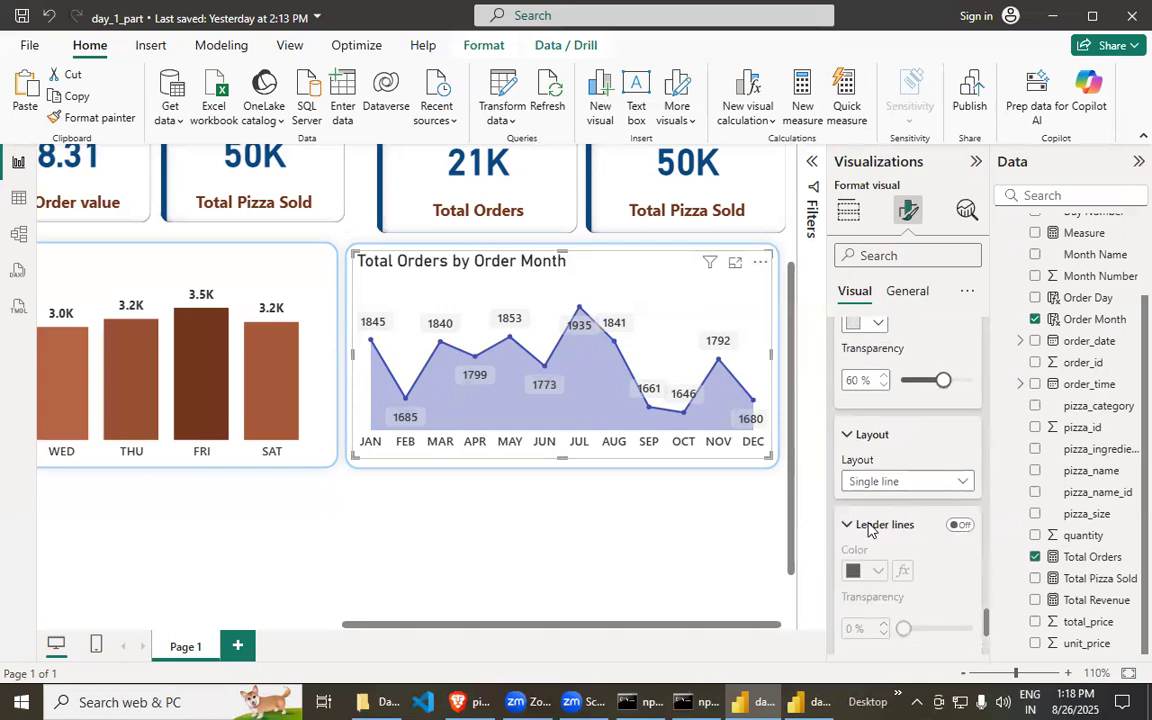
{"action": "scroll", "coordinate": [880, 531], "scroll_direction": "down", "scroll_amount": 4}
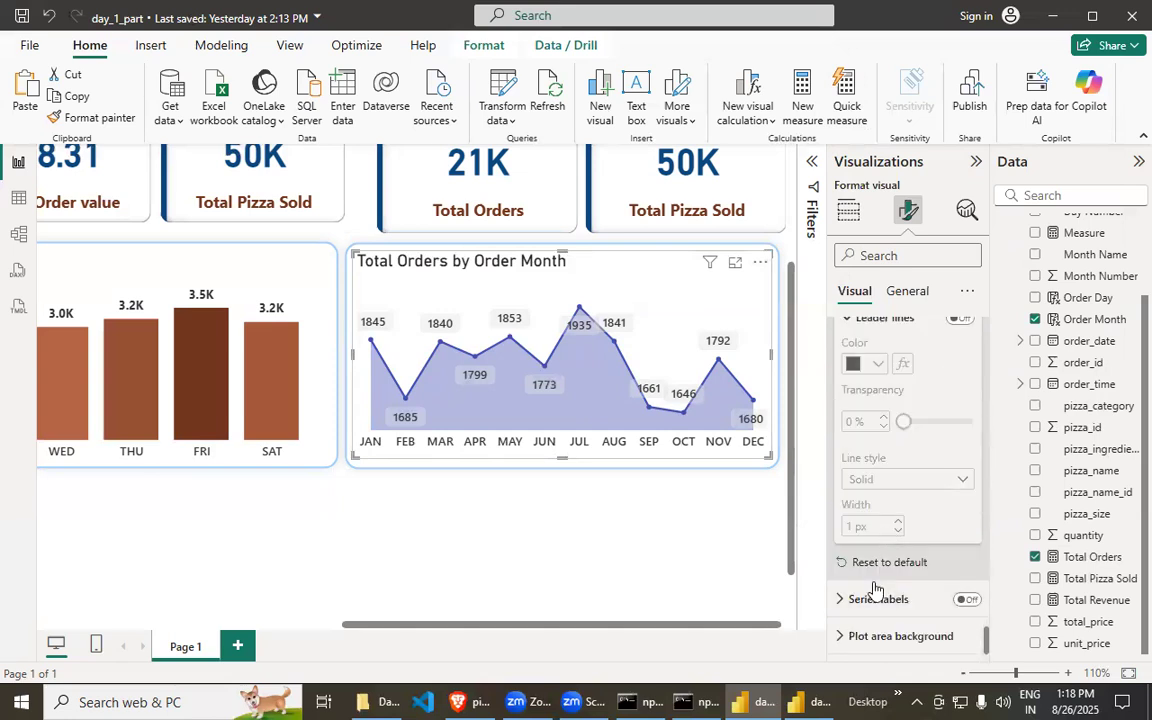
- Turn off the area chart's visual background, deselect the chart to check the look, and select it again
{"action": "left_click", "coordinate": [906, 291]}
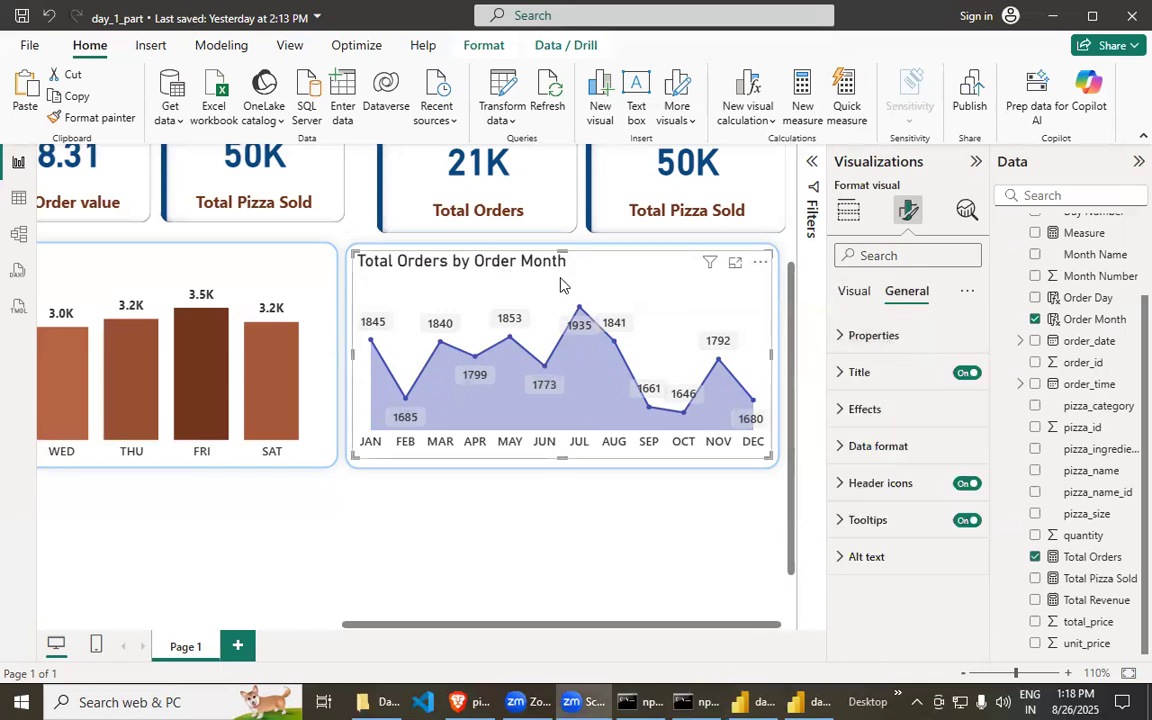
{"action": "left_click", "coordinate": [841, 411]}
{"action": "left_click", "coordinate": [959, 453]}
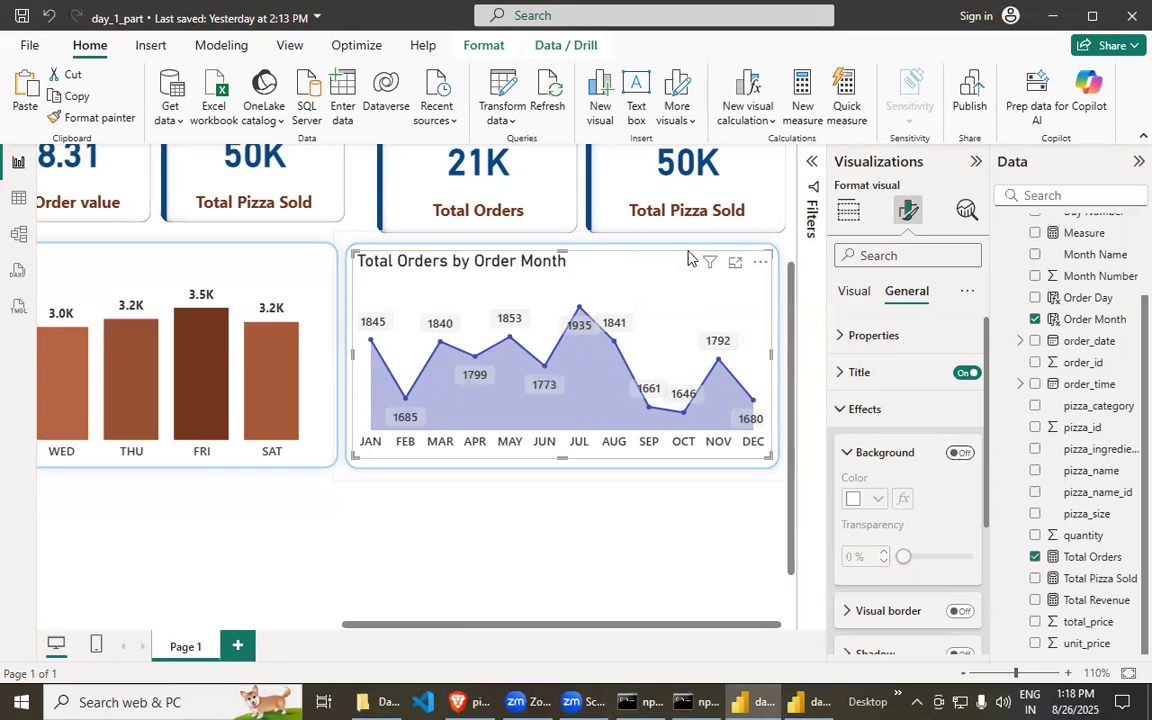
{"action": "left_click", "coordinate": [630, 495]}
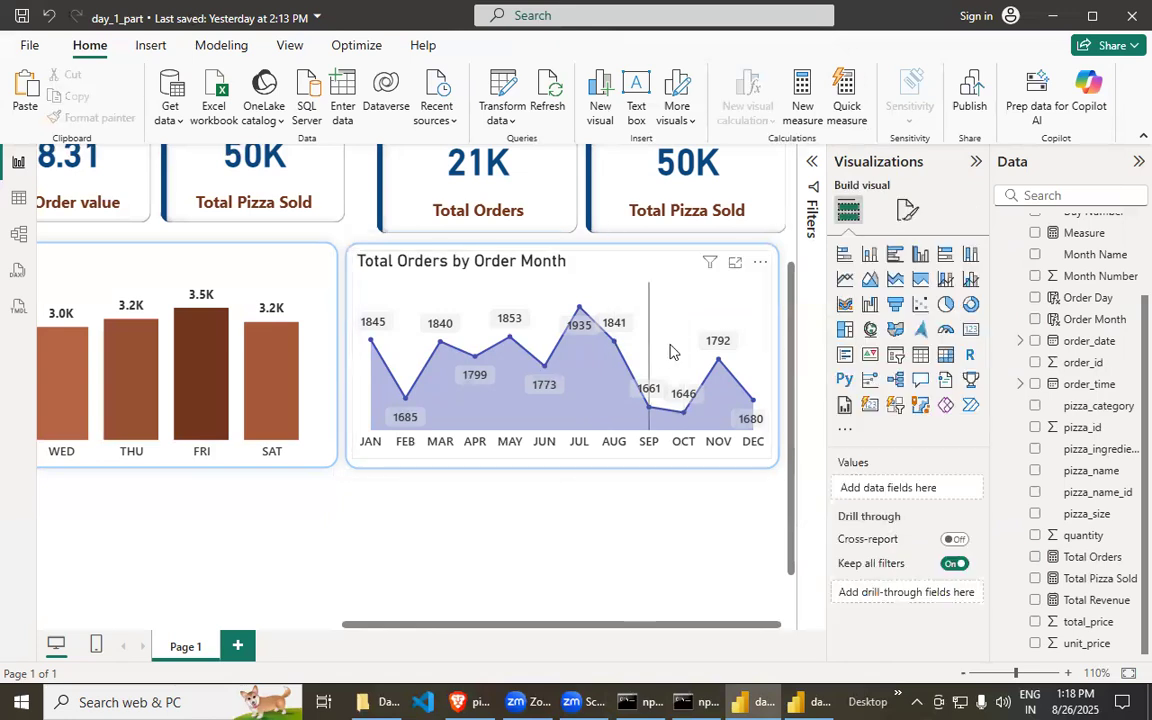
{"action": "left_click", "coordinate": [907, 210]}
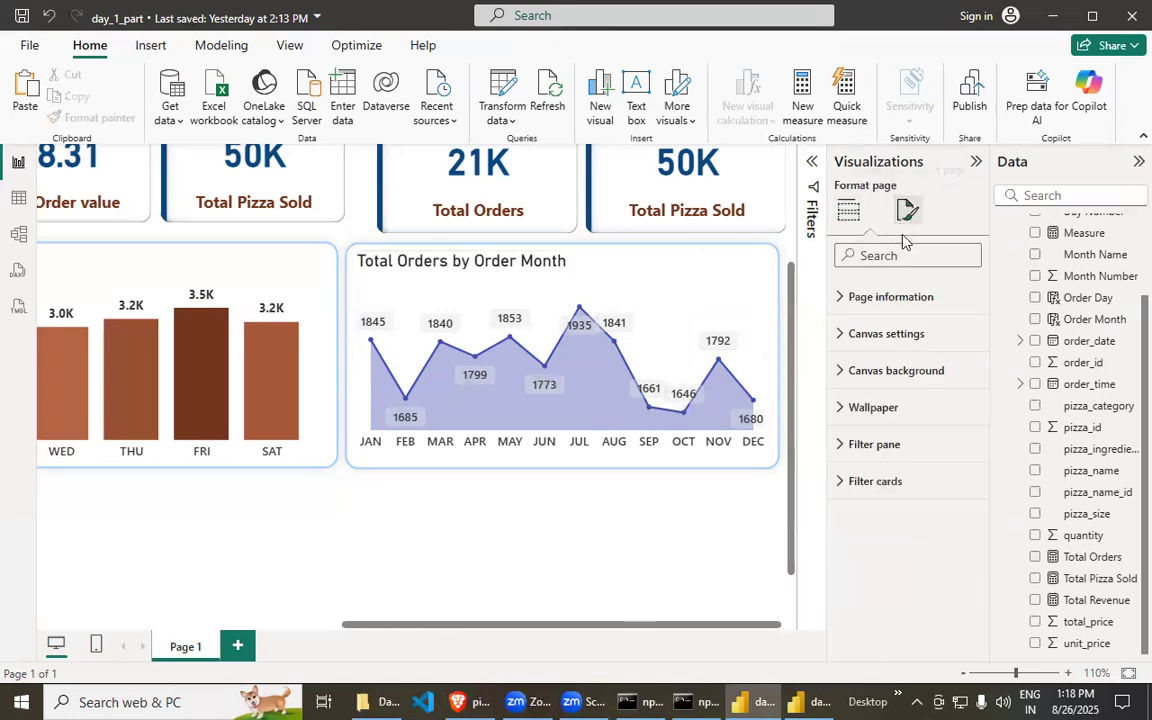
{"action": "left_click", "coordinate": [712, 290]}
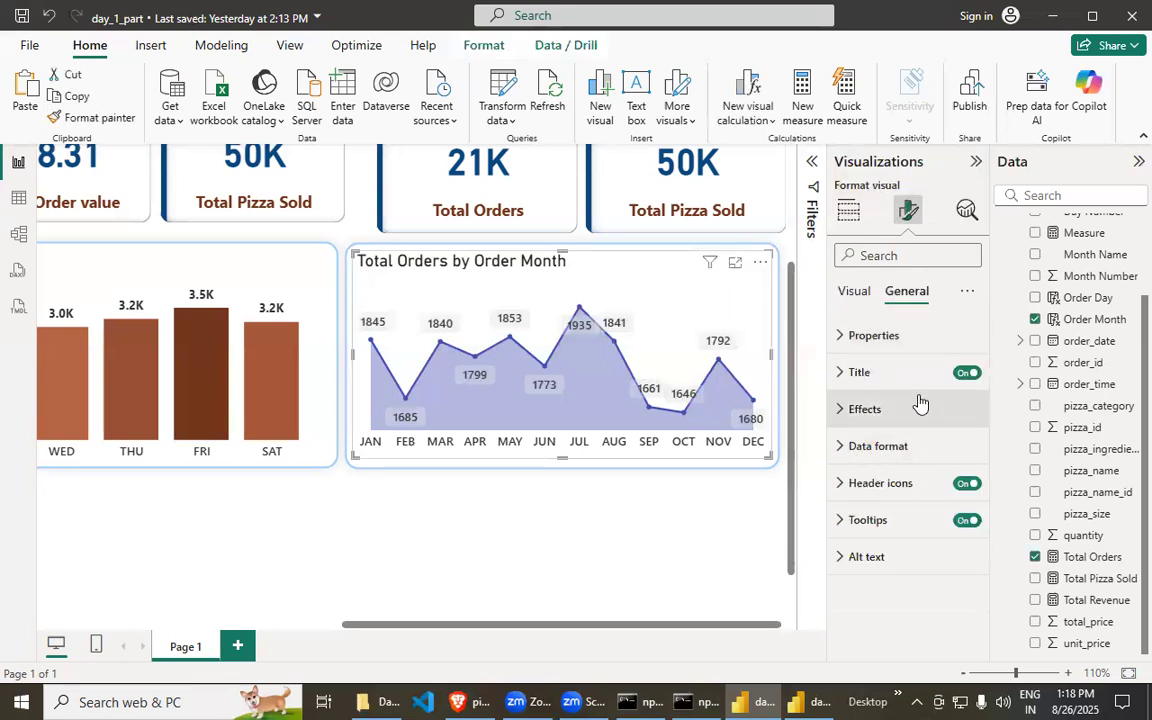
{"action": "left_click", "coordinate": [878, 448]}
{"action": "scroll", "coordinate": [895, 475], "scroll_direction": "down", "scroll_amount": 2}
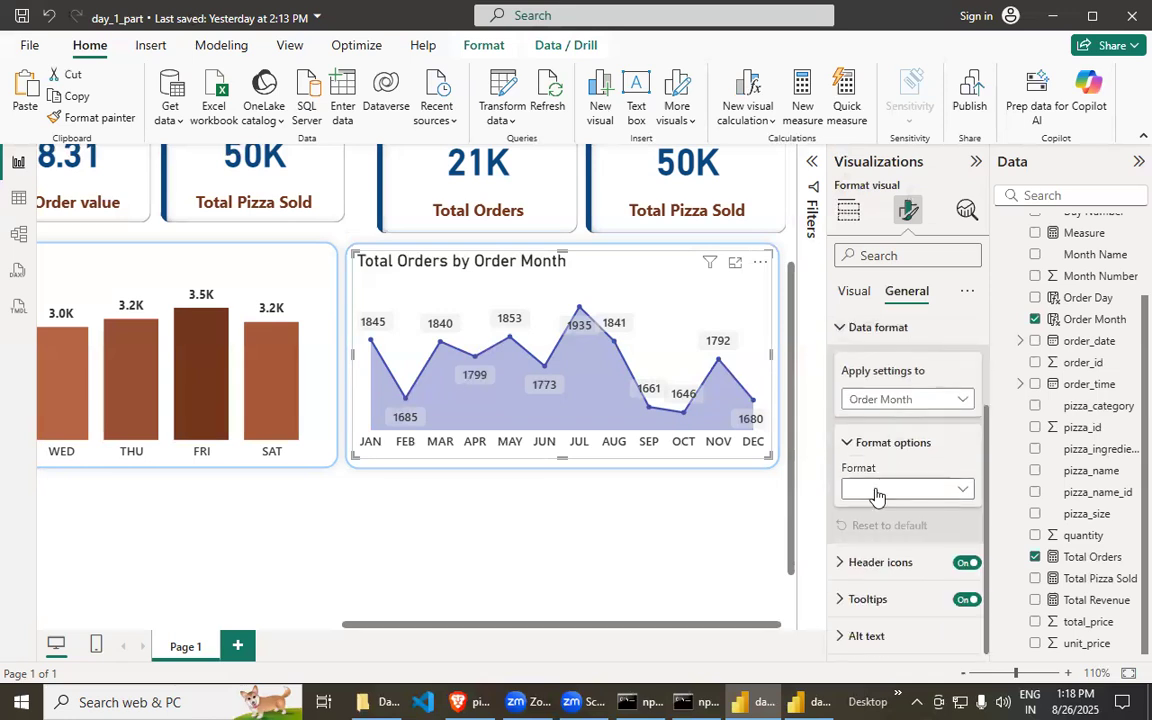
{"action": "left_click", "coordinate": [887, 398]}
{"action": "left_click", "coordinate": [889, 419]}
{"action": "scroll", "coordinate": [900, 530], "scroll_direction": "up", "scroll_amount": 2}
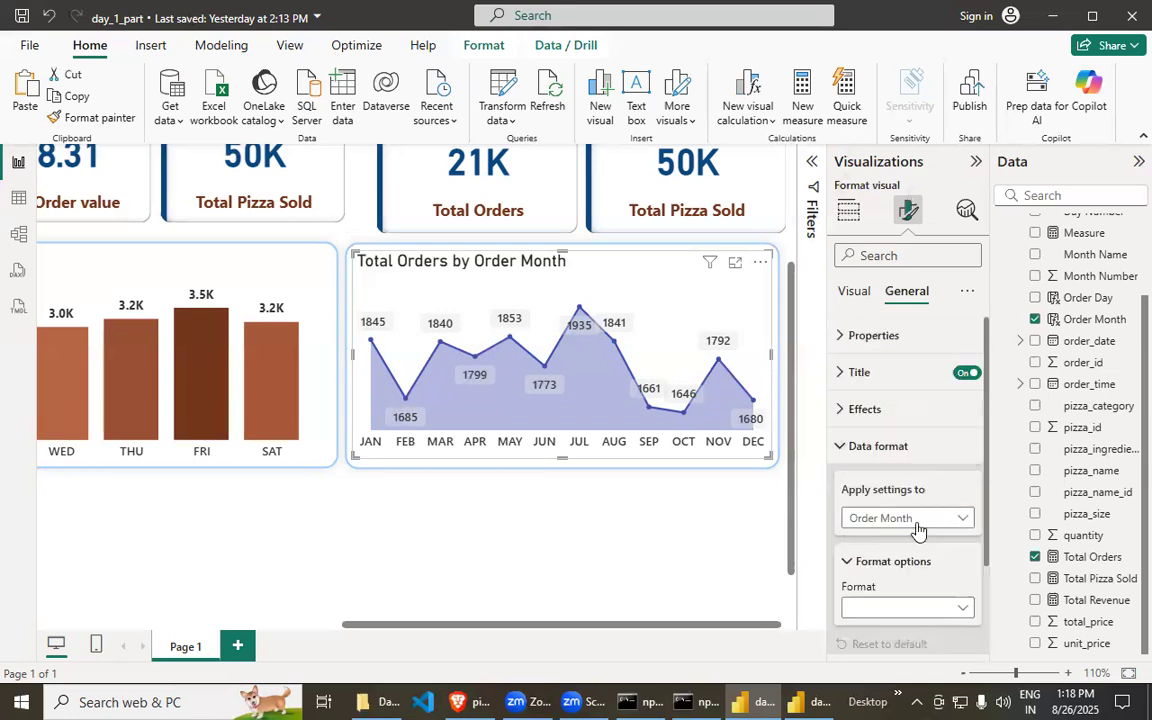
- Replace the area chart's title text with "Monthly Trend for Total Orders", copied from the heading in the pizza_sales notebook in the browser
{"action": "left_click", "coordinate": [845, 377]}
{"action": "left_click", "coordinate": [906, 462]}
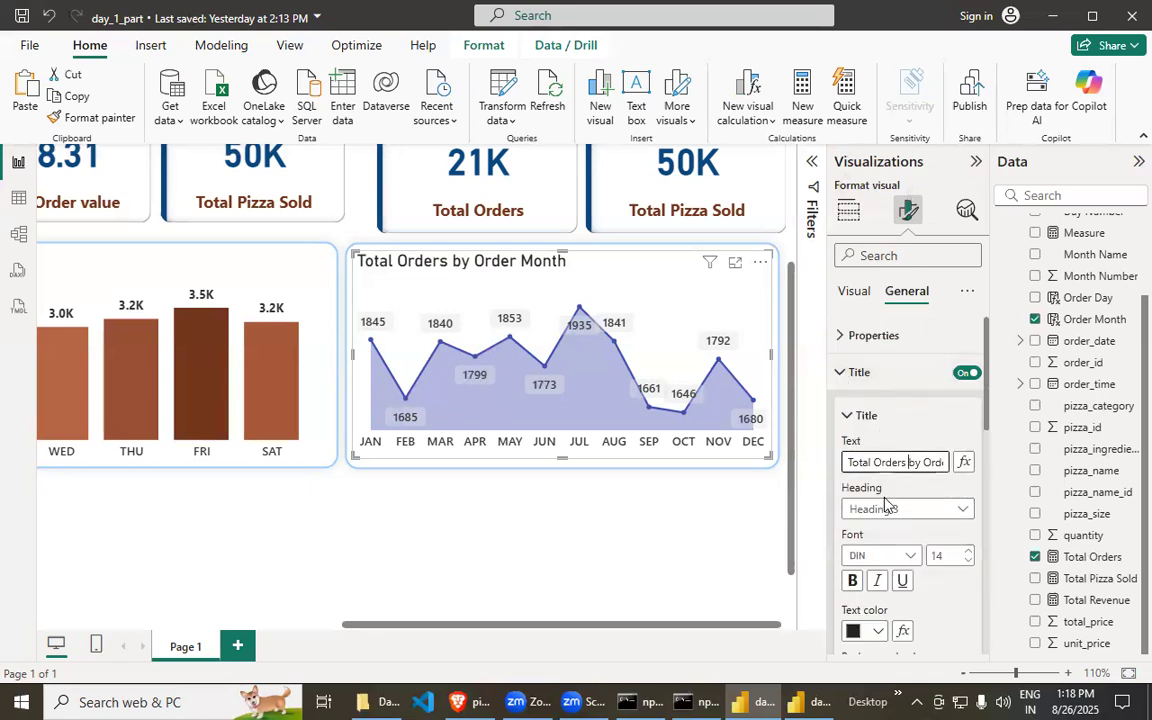
{"action": "left_click", "coordinate": [480, 700]}
{"action": "left_click_drag", "start_coordinate": [120, 357], "coordinate": [893, 374]}
{"action": "key", "text": "ctrl+c"}
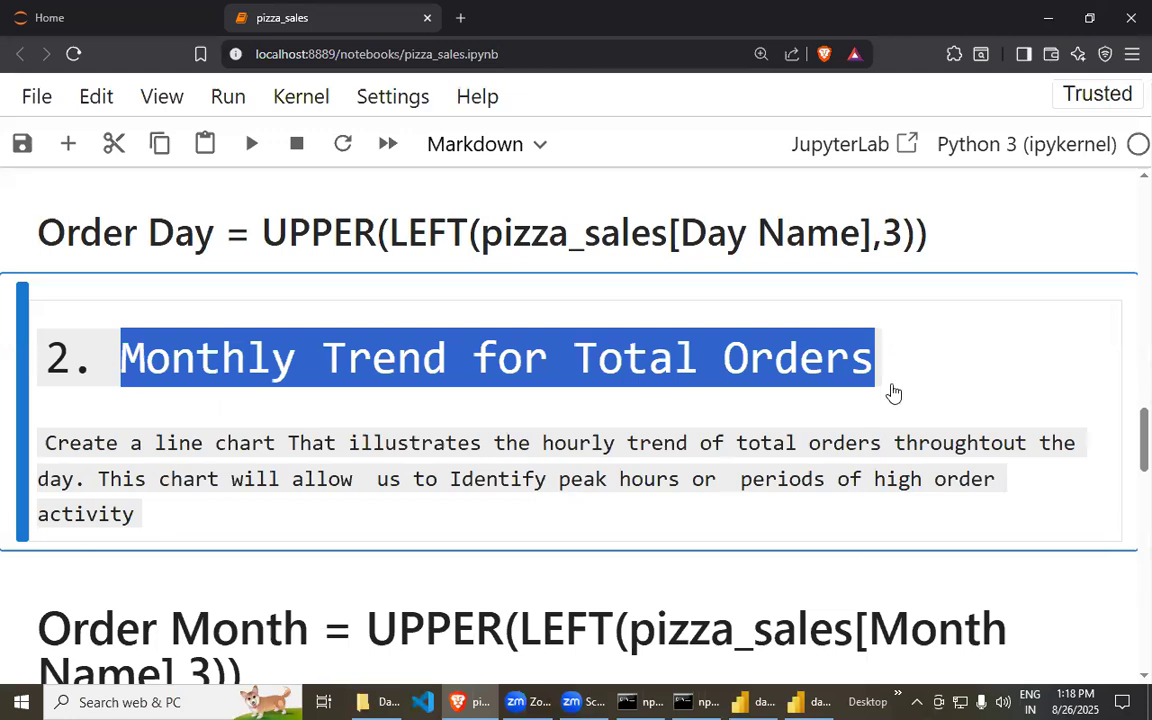
{"action": "key", "text": "alt+Tab"}
{"action": "key", "text": "ctrl+a"}
{"action": "key", "text": "ctrl+v"}
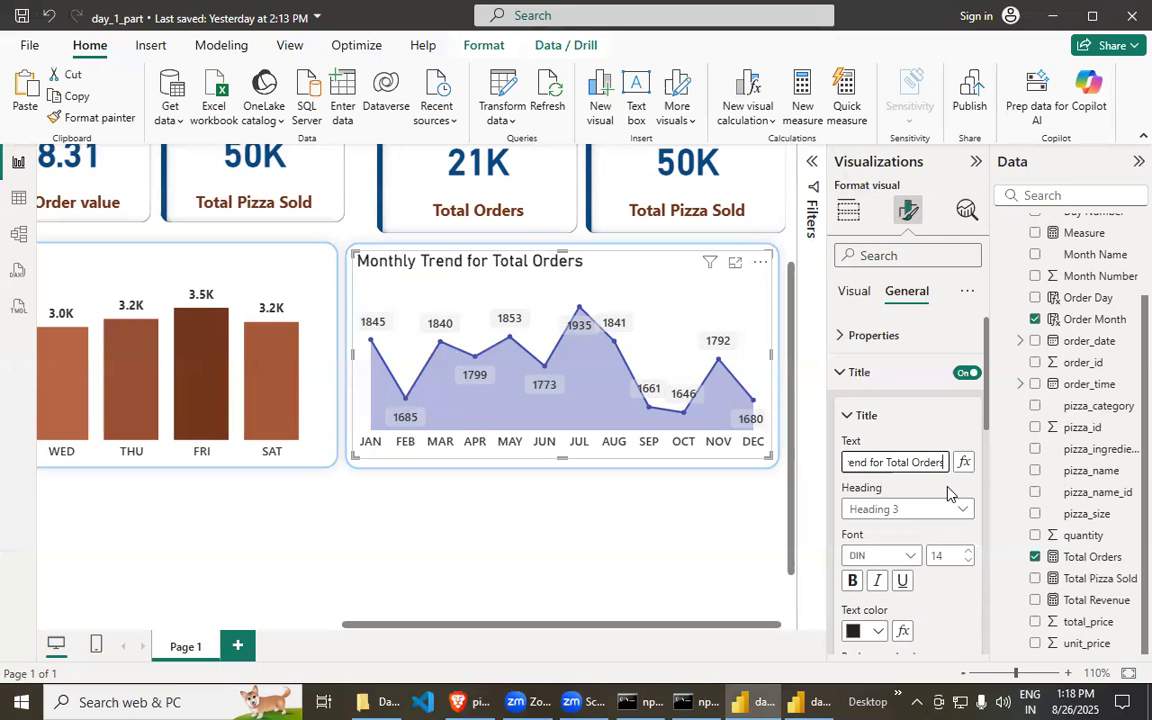
- Try Segoe UI Bold for the chart title, switch it to Segoe UI Semibold, and set the size to 12
{"action": "scroll", "coordinate": [955, 499], "scroll_direction": "down", "scroll_amount": 2}
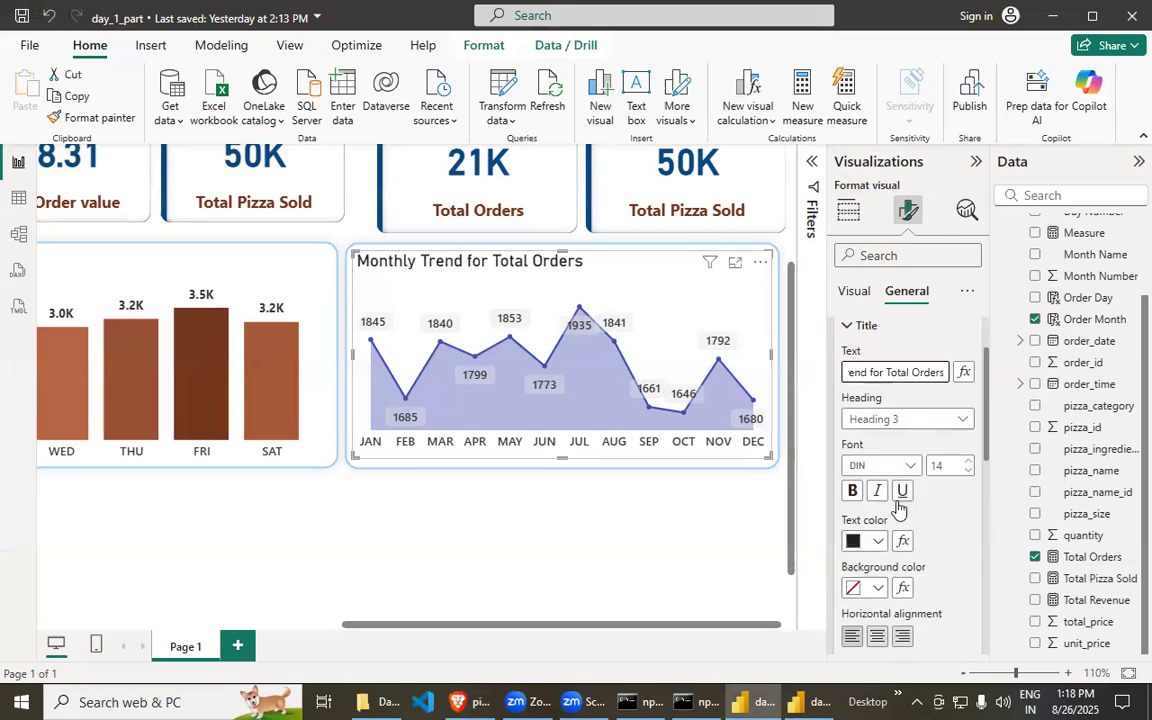
{"action": "left_click", "coordinate": [906, 465]}
{"action": "scroll", "coordinate": [903, 382], "scroll_direction": "down", "scroll_amount": 3}
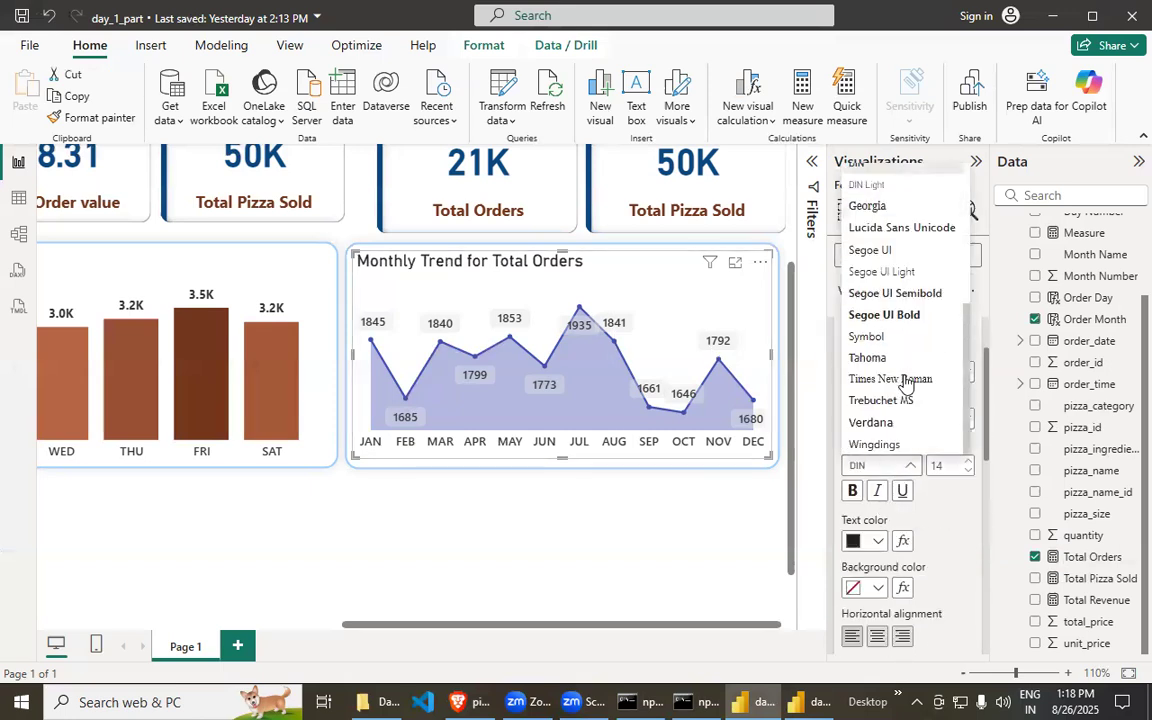
{"action": "left_click", "coordinate": [898, 315]}
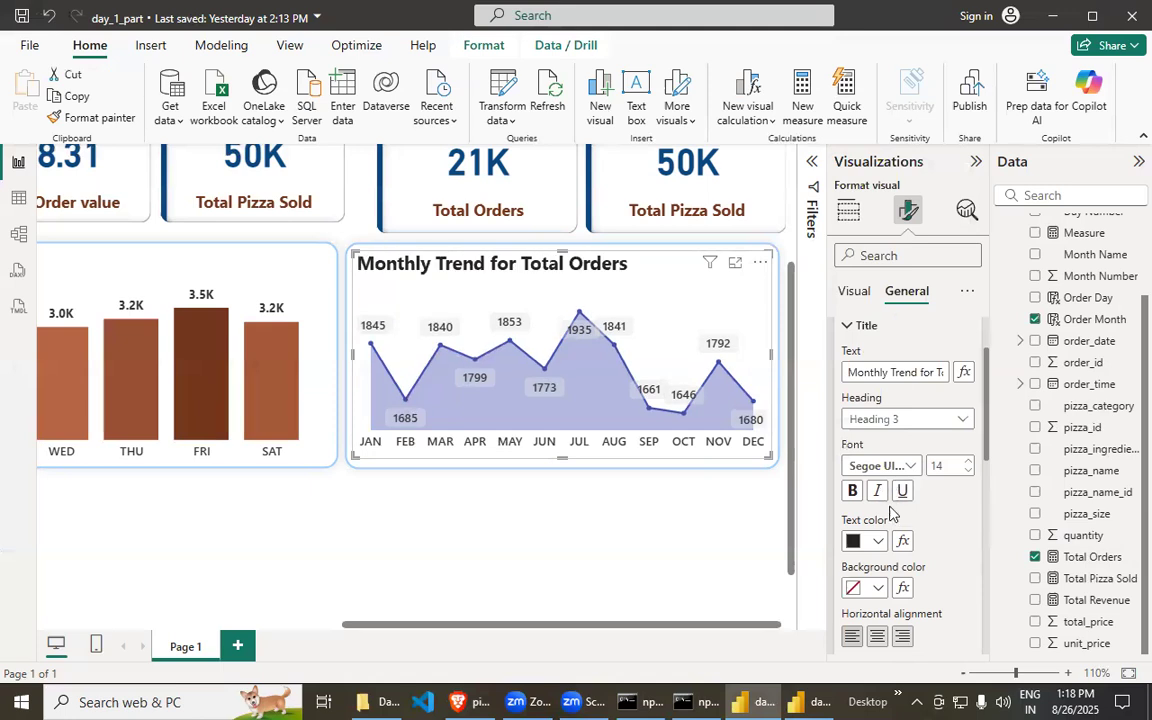
{"action": "left_click", "coordinate": [891, 465]}
{"action": "left_click", "coordinate": [870, 291]}
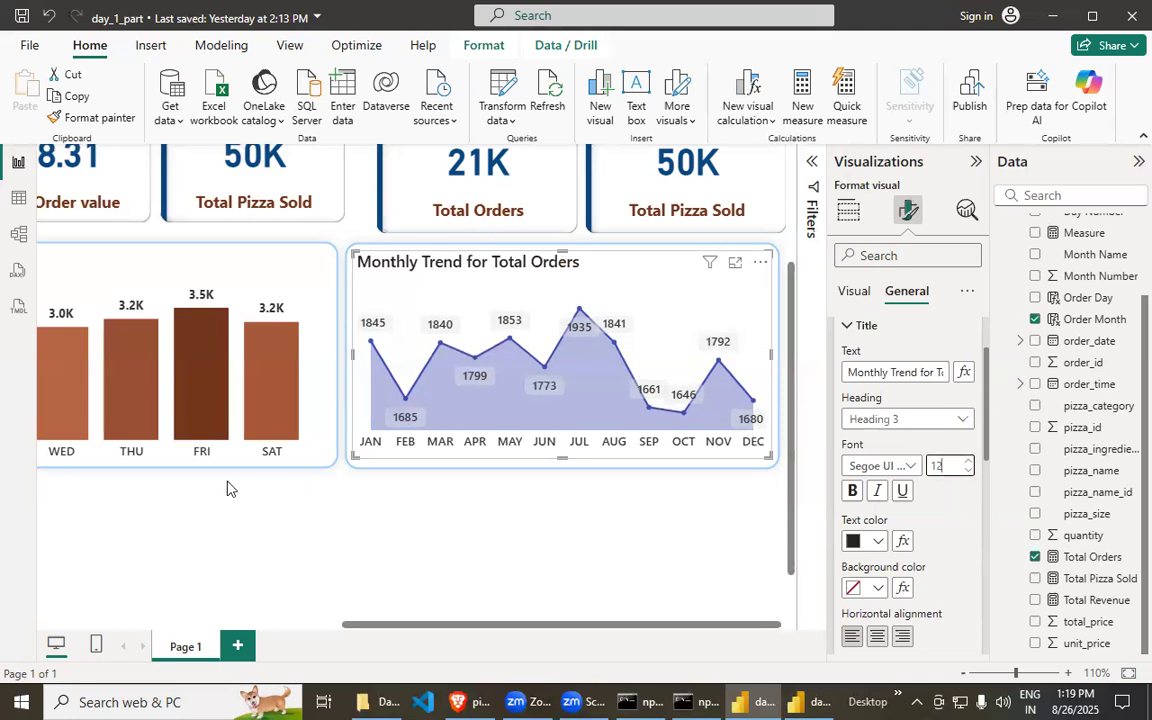
- Copy the Daily Trend column chart's formatting onto the Monthly Trend area chart with Format painter
{"action": "left_click", "coordinate": [138, 267]}
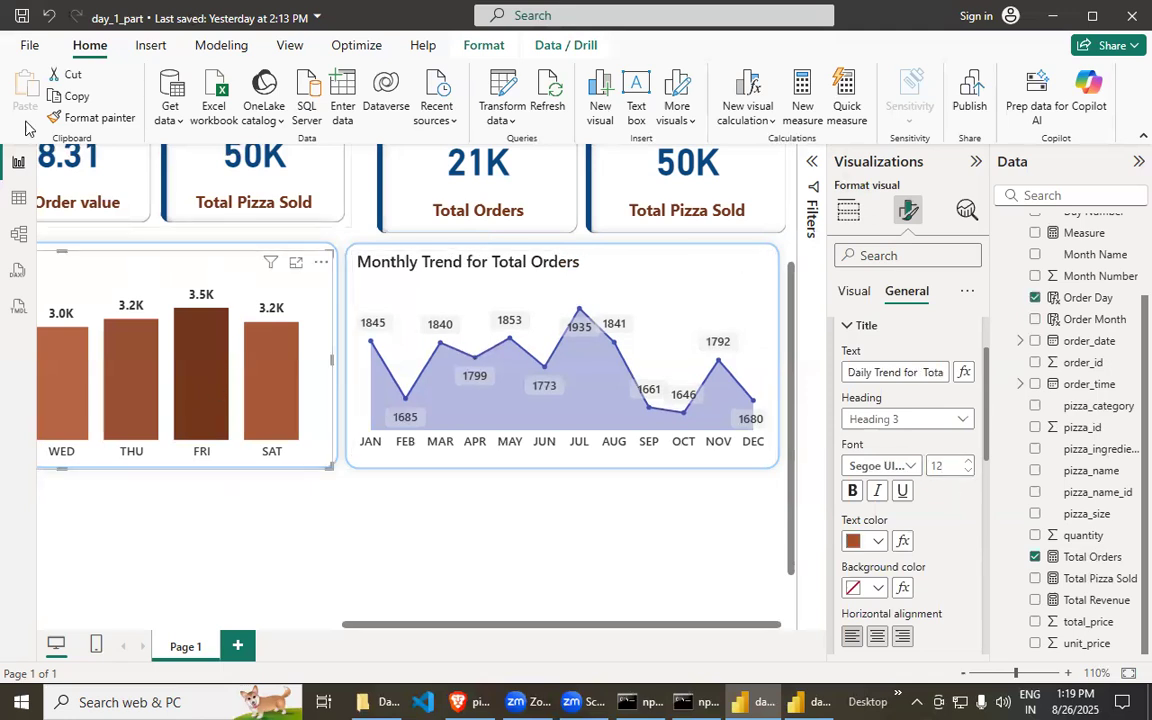
{"action": "left_click", "coordinate": [60, 118]}
{"action": "left_click", "coordinate": [489, 274]}
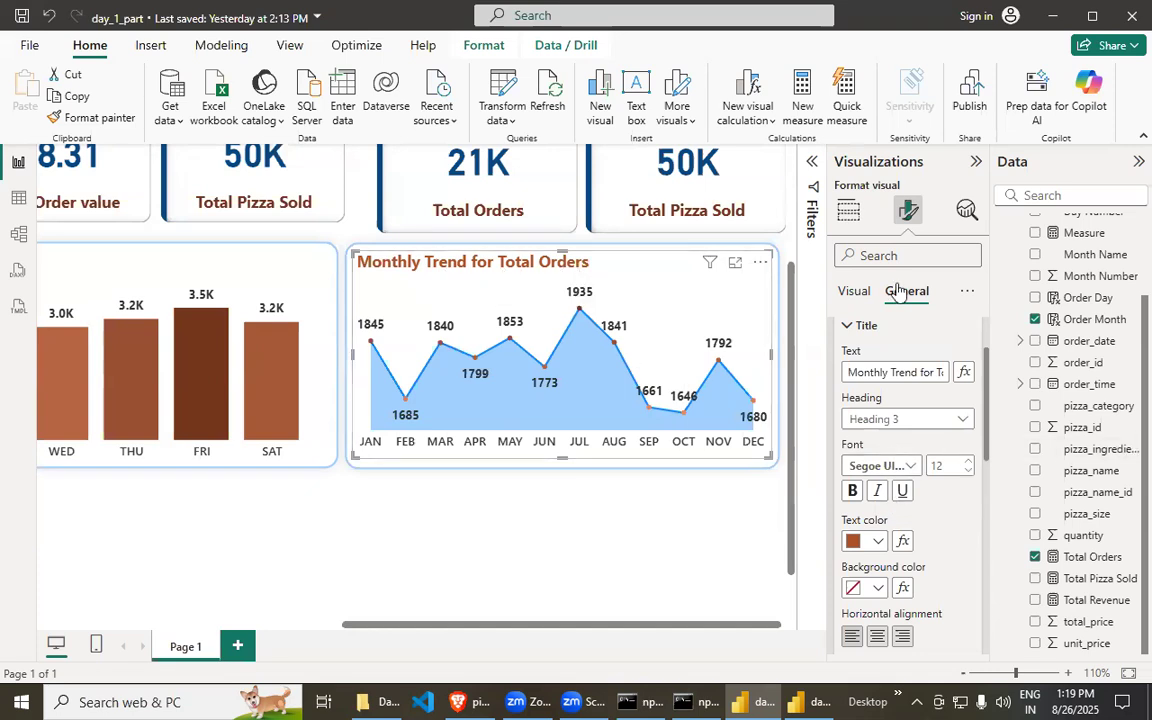
- Set the Monthly Trend area chart's line color to the medium indigo theme shade for all series
{"action": "left_click", "coordinate": [855, 291]}
{"action": "scroll", "coordinate": [850, 460], "scroll_direction": "down", "scroll_amount": 1}
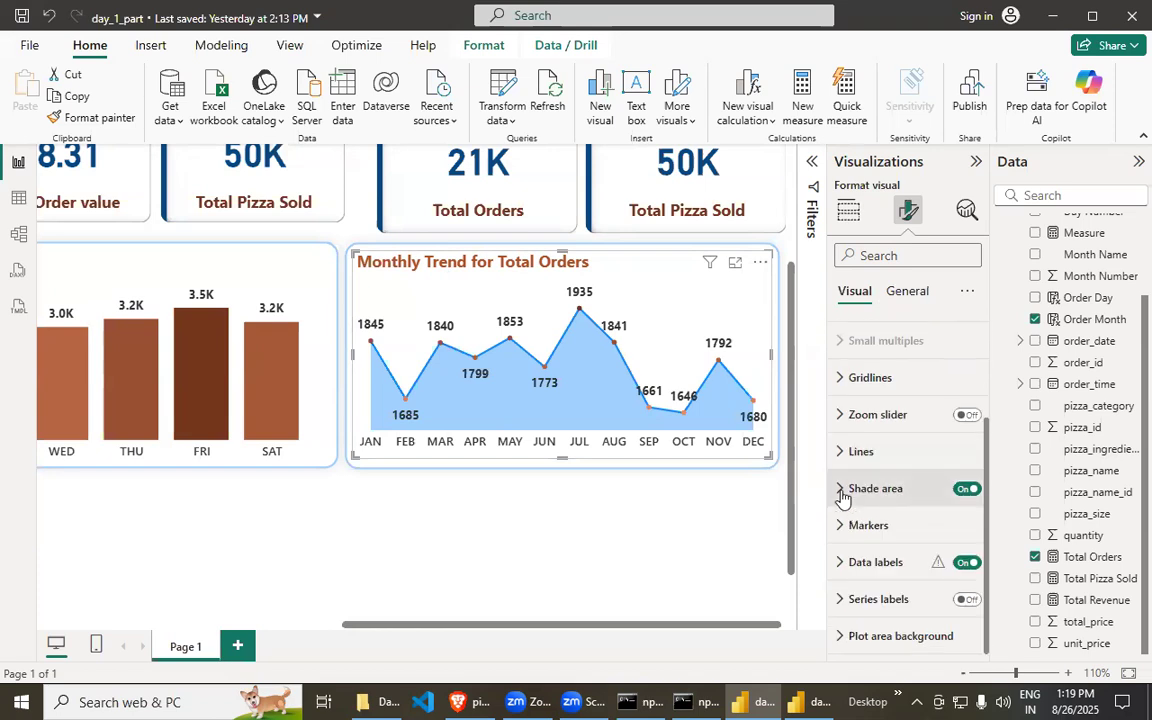
{"action": "left_click", "coordinate": [843, 488]}
{"action": "left_click", "coordinate": [841, 488]}
{"action": "scroll", "coordinate": [856, 465], "scroll_direction": "up", "scroll_amount": 3}
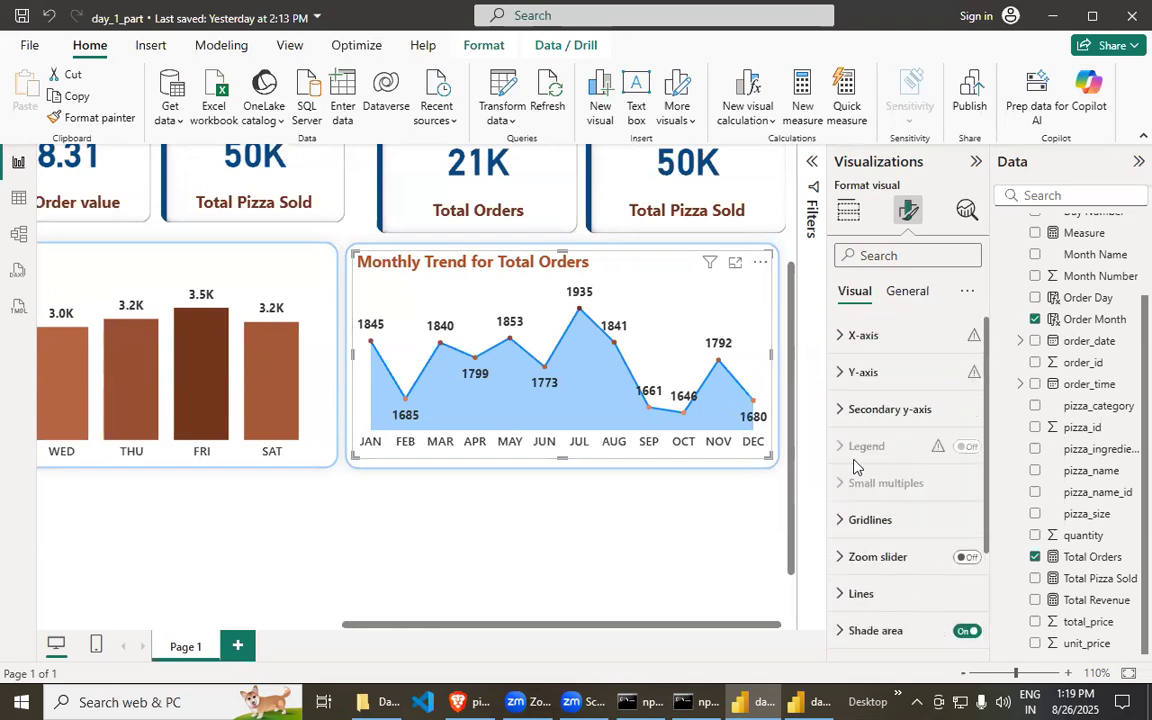
{"action": "left_click", "coordinate": [840, 380]}
{"action": "left_click", "coordinate": [840, 380]}
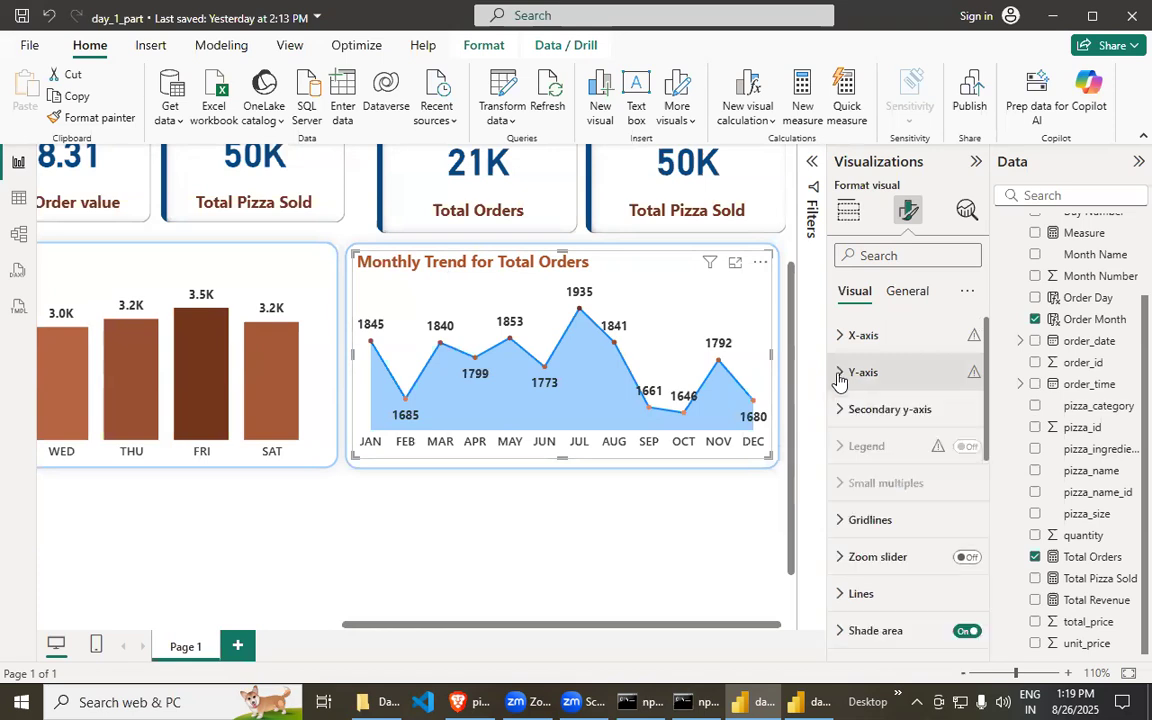
{"action": "scroll", "coordinate": [858, 495], "scroll_direction": "down", "scroll_amount": 3}
{"action": "left_click", "coordinate": [862, 456]}
{"action": "scroll", "coordinate": [890, 470], "scroll_direction": "down", "scroll_amount": 2}
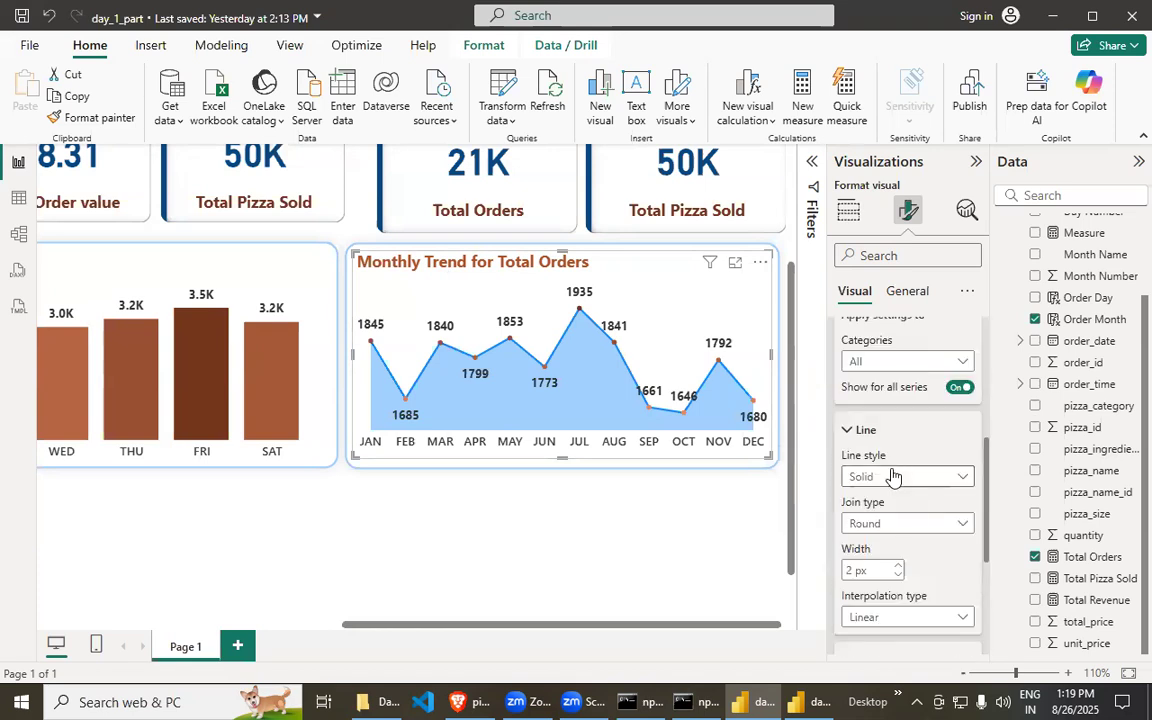
{"action": "scroll", "coordinate": [890, 490], "scroll_direction": "down", "scroll_amount": 3}
{"action": "left_click", "coordinate": [872, 478]}
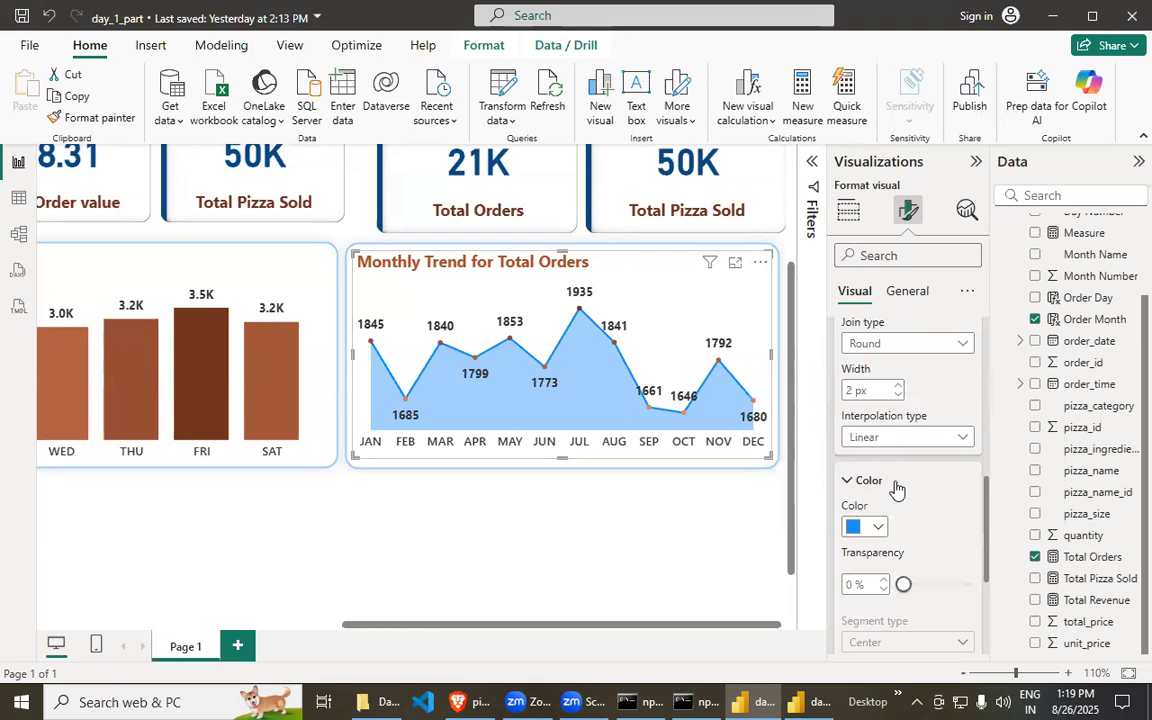
{"action": "scroll", "coordinate": [875, 455], "scroll_direction": "down", "scroll_amount": 1}
{"action": "left_click", "coordinate": [873, 440]}
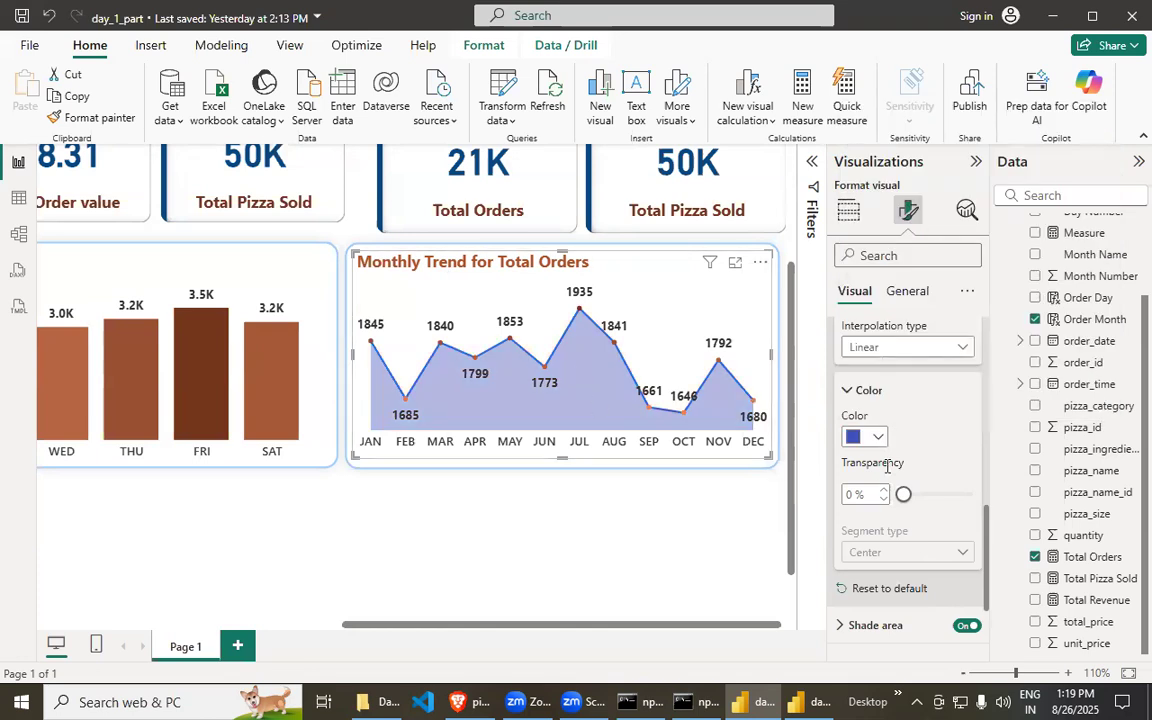
- Set the area chart's marker color to the medium indigo theme shade
{"action": "scroll", "coordinate": [882, 475], "scroll_direction": "down", "scroll_amount": 3}
{"action": "left_click", "coordinate": [838, 525]}
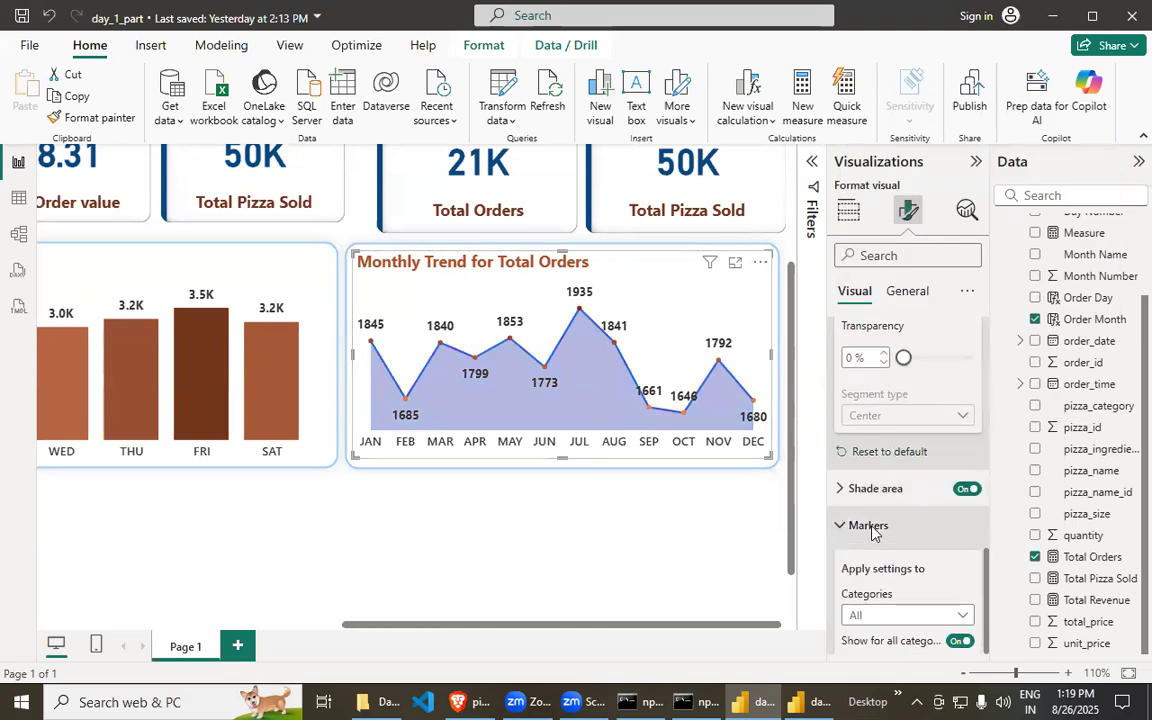
{"action": "scroll", "coordinate": [879, 478], "scroll_direction": "down", "scroll_amount": 5}
{"action": "scroll", "coordinate": [883, 512], "scroll_direction": "down", "scroll_amount": 2}
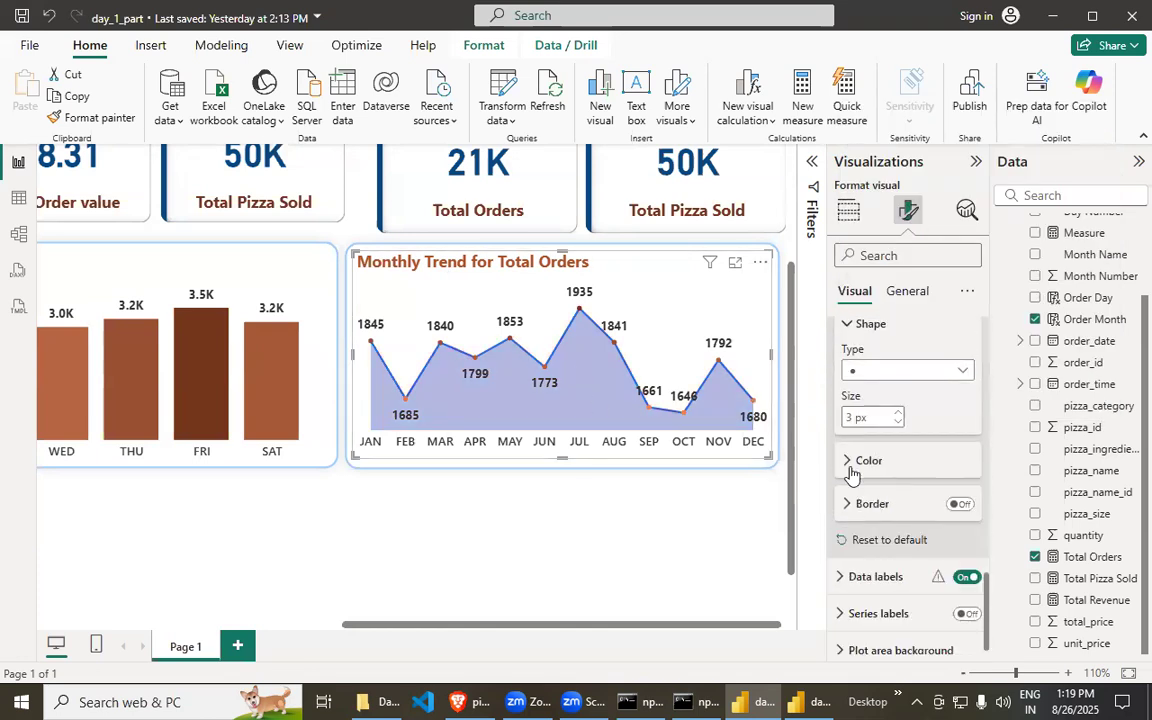
{"action": "left_click", "coordinate": [880, 460]}
{"action": "left_click", "coordinate": [877, 509]}
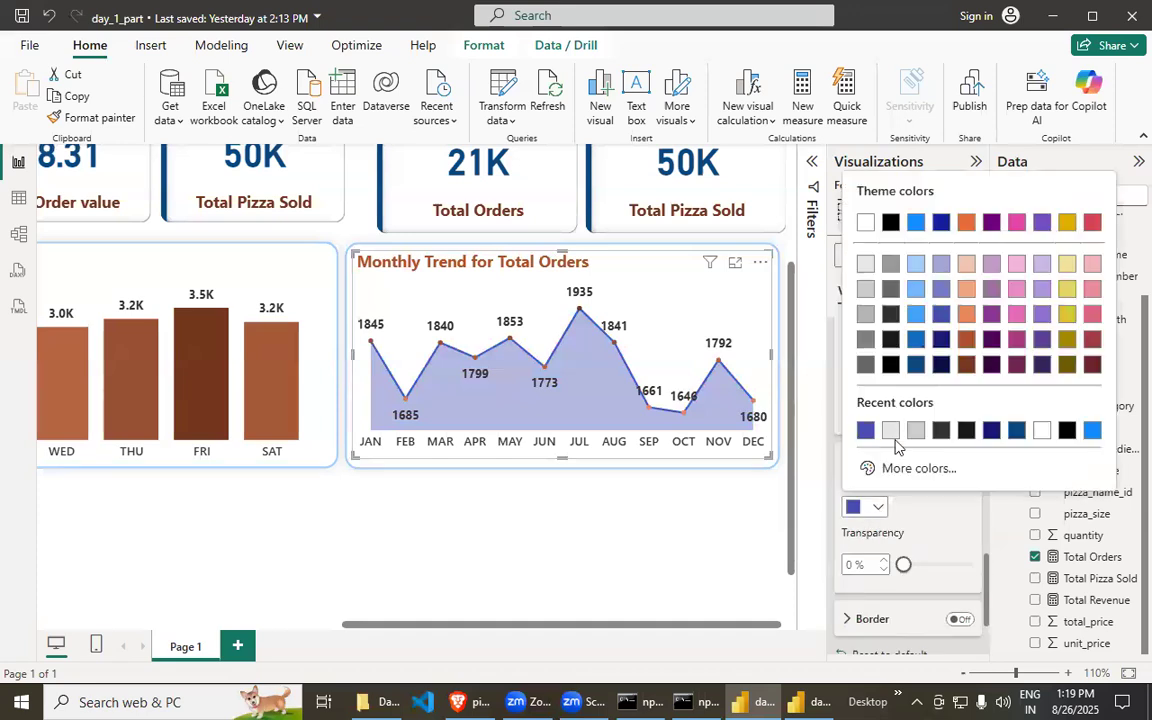
{"action": "left_click", "coordinate": [944, 316]}
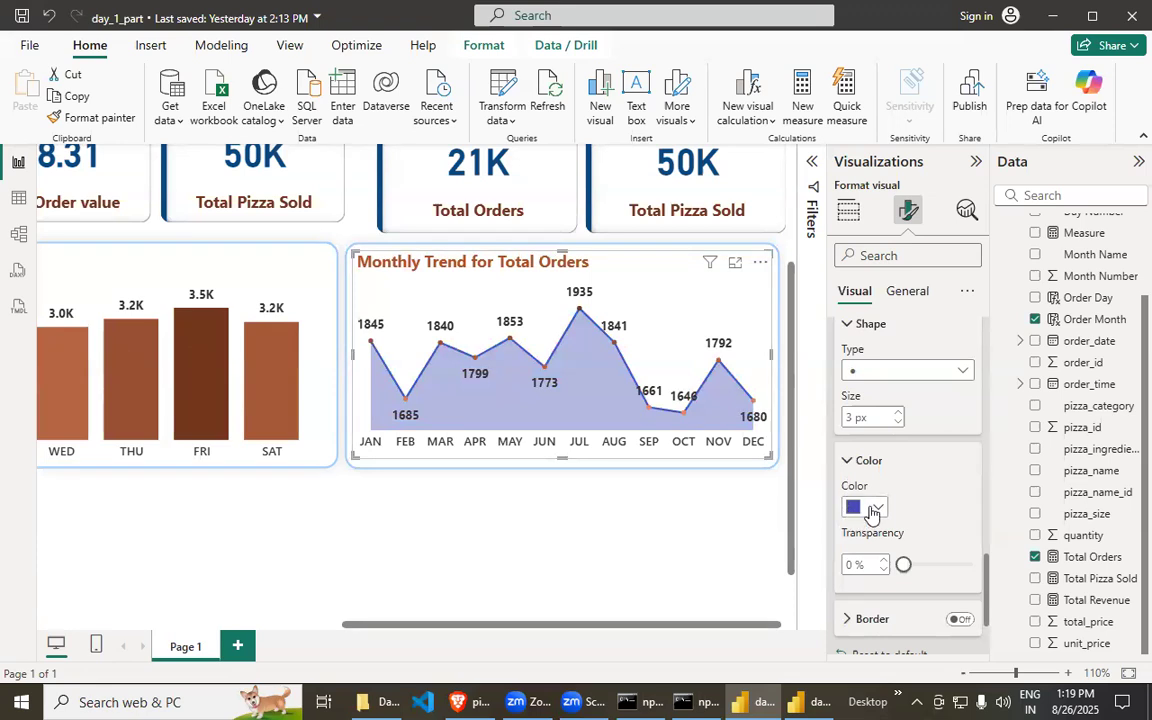
- Try navy and light blue for the area chart's markers, and settle on a dark blue theme shade
{"action": "scroll", "coordinate": [872, 512], "scroll_direction": "down", "scroll_amount": 3}
{"action": "scroll", "coordinate": [880, 470], "scroll_direction": "up", "scroll_amount": 4}
{"action": "scroll", "coordinate": [900, 493], "scroll_direction": "down", "scroll_amount": 2}
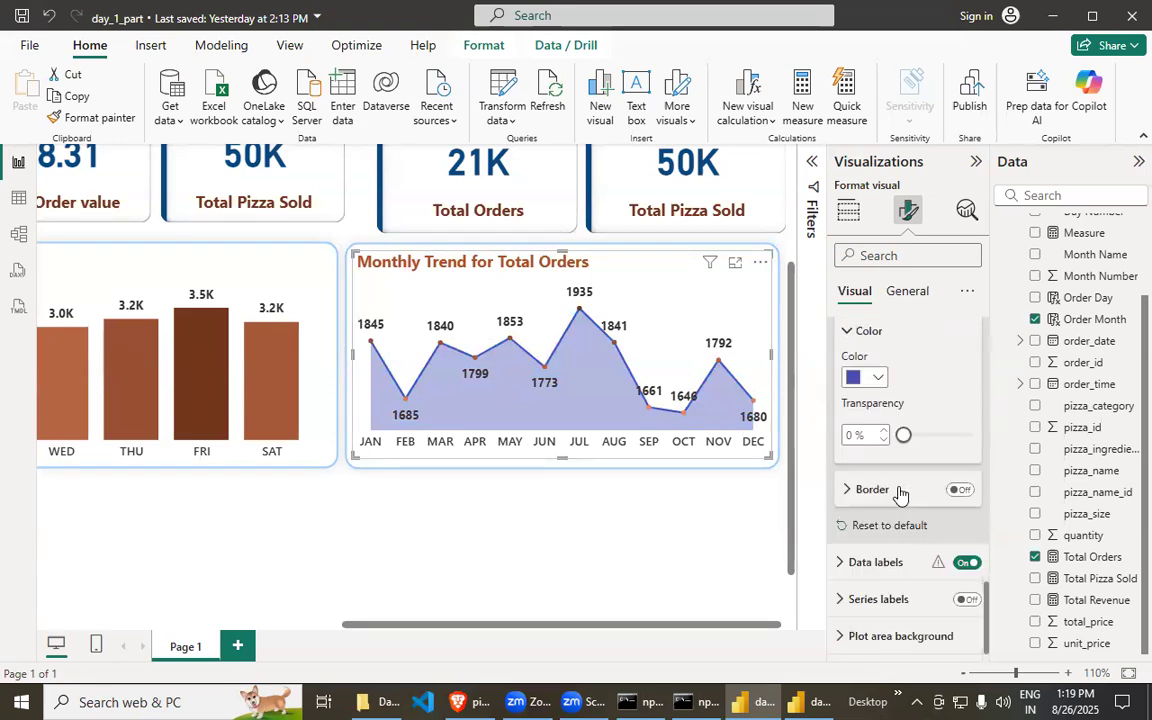
{"action": "mouse_move", "coordinate": [903, 434]}
{"action": "left_mouse_down"}
{"action": "mouse_move", "coordinate": [1030, 443]}
{"action": "mouse_move", "coordinate": [895, 441]}
{"action": "left_mouse_up"}
{"action": "left_click", "coordinate": [878, 377]}
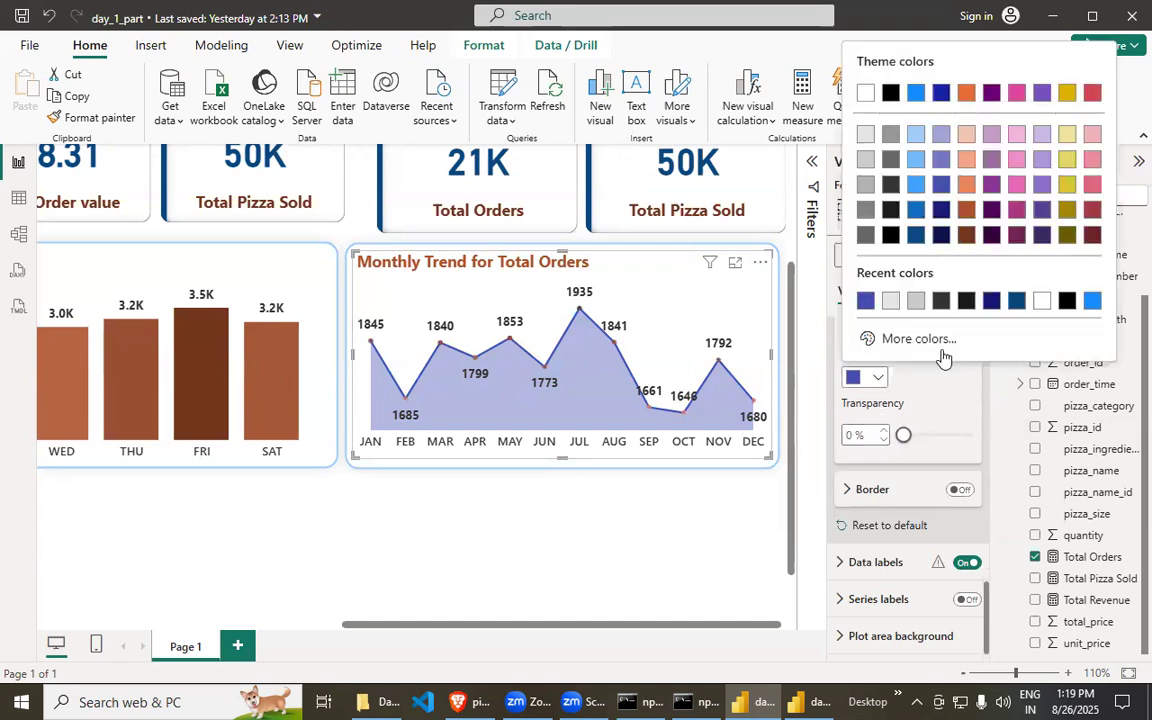
{"action": "left_click", "coordinate": [940, 236]}
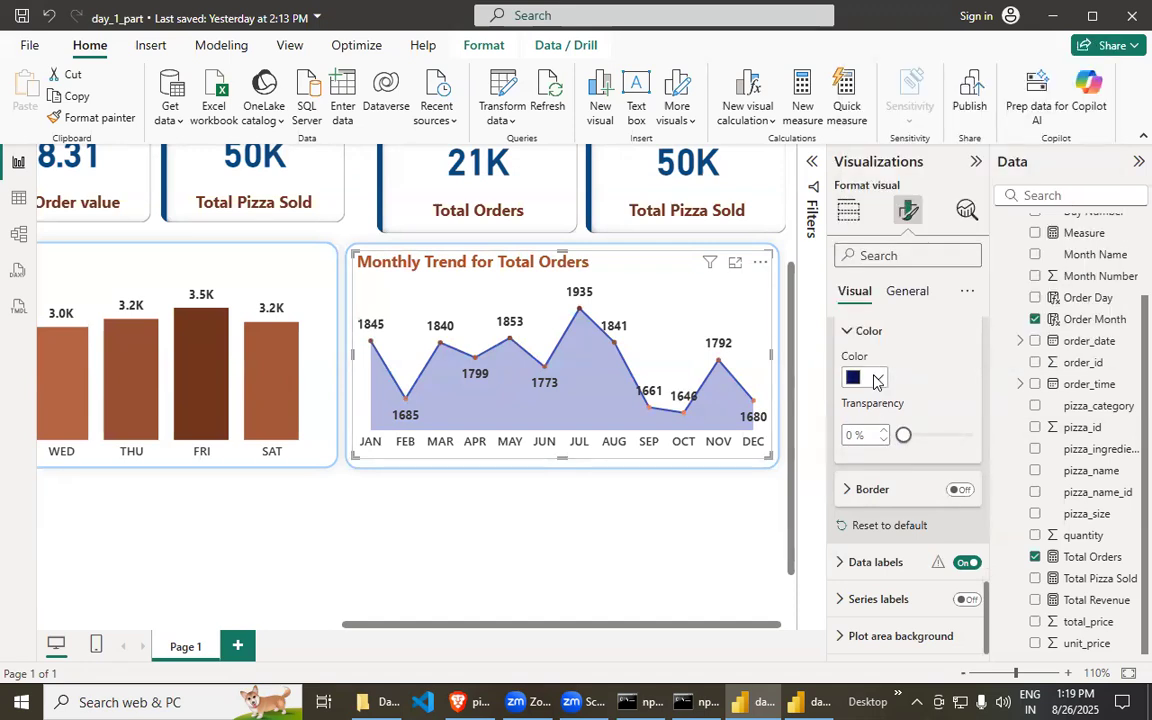
{"action": "left_click", "coordinate": [876, 379]}
{"action": "left_click", "coordinate": [916, 188]}
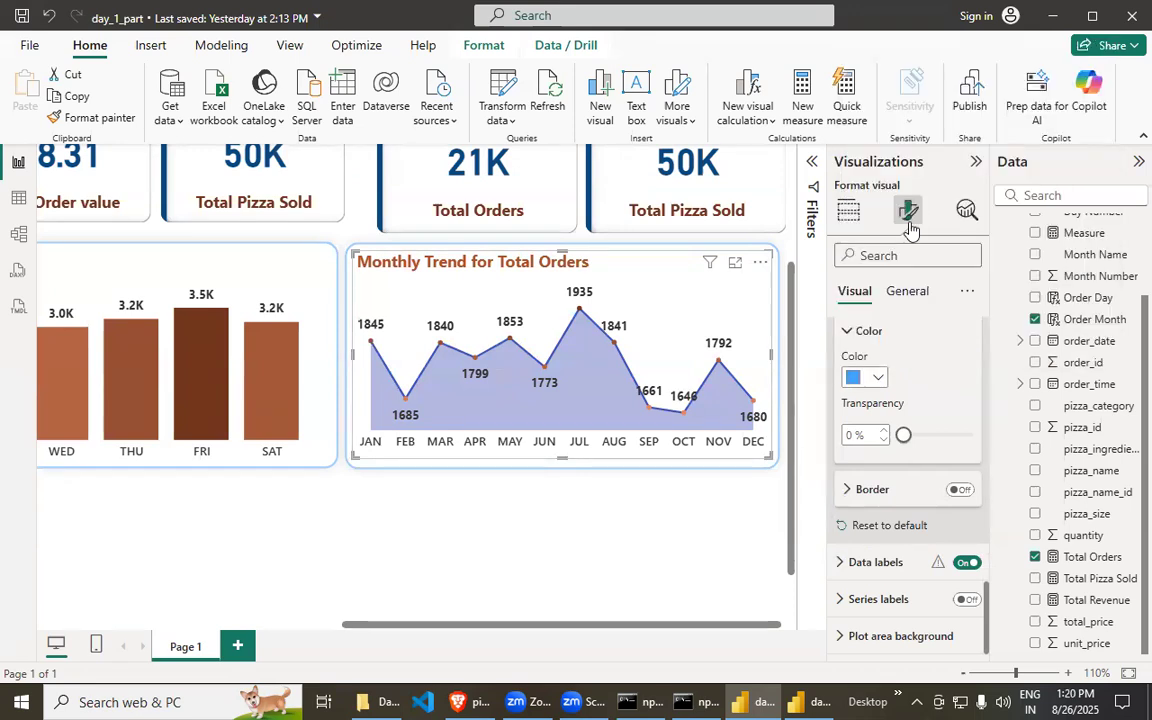
{"action": "left_click", "coordinate": [876, 381]}
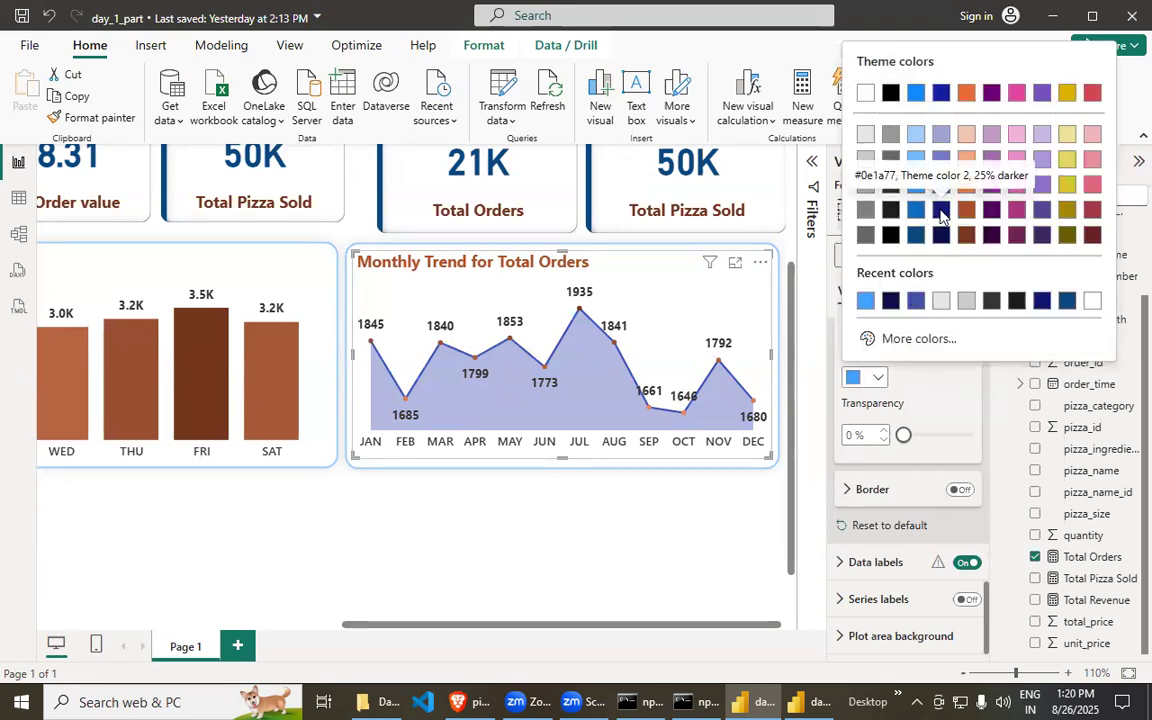
{"action": "left_click", "coordinate": [940, 236]}
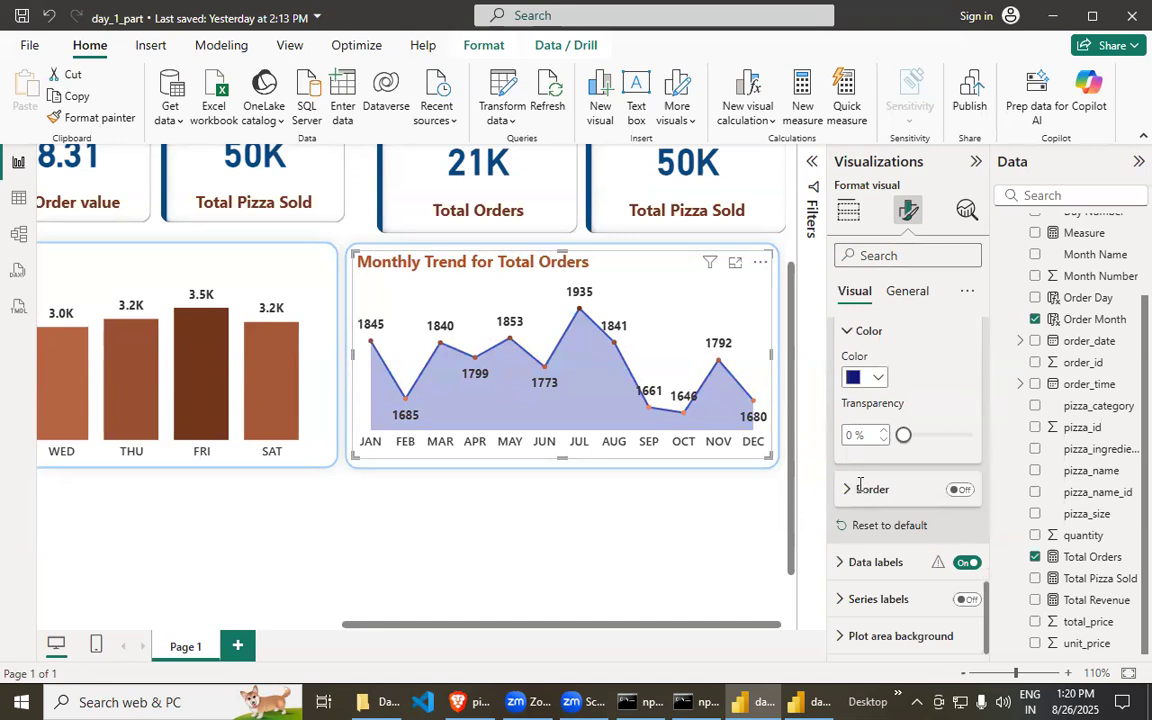
- Review the area chart's marker and data label value settings, and deselect the chart to view the whole report page
{"action": "scroll", "coordinate": [893, 488], "scroll_direction": "up", "scroll_amount": 7}
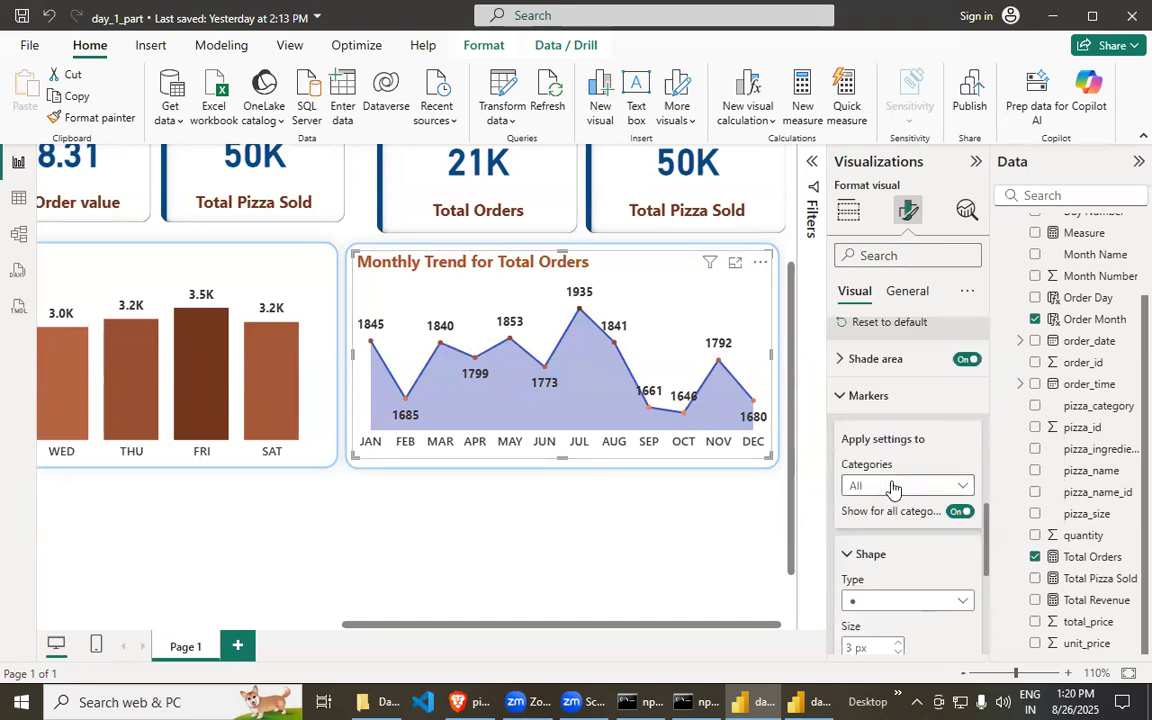
{"action": "left_click", "coordinate": [893, 488]}
{"action": "left_click", "coordinate": [893, 488]}
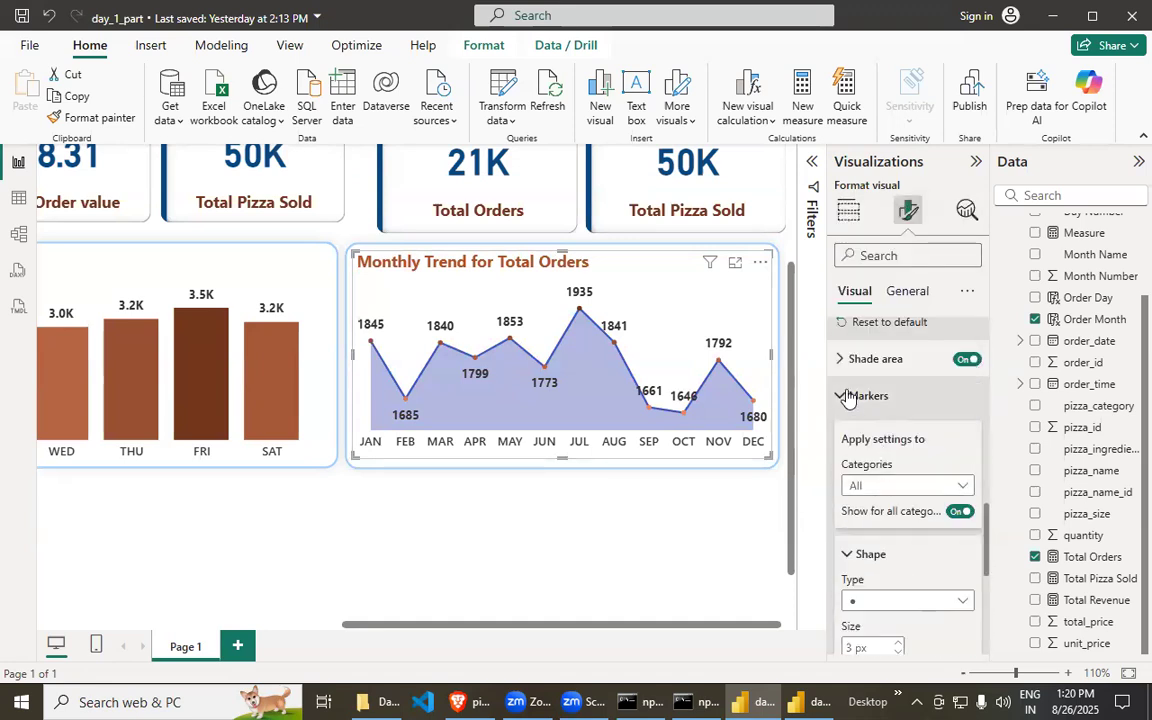
{"action": "left_click", "coordinate": [870, 393]}
{"action": "left_click", "coordinate": [872, 562]}
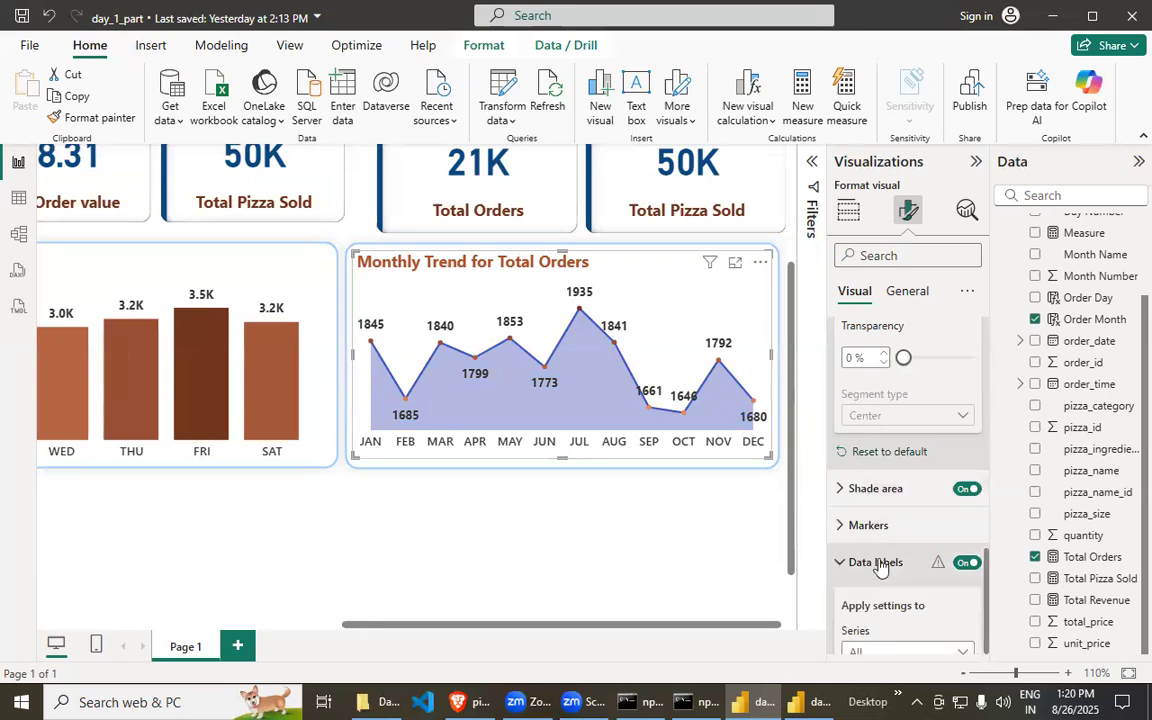
{"action": "scroll", "coordinate": [923, 542], "scroll_direction": "down", "scroll_amount": 3}
{"action": "scroll", "coordinate": [926, 540], "scroll_direction": "down", "scroll_amount": 5}
{"action": "scroll", "coordinate": [856, 391], "scroll_direction": "down", "scroll_amount": 2}
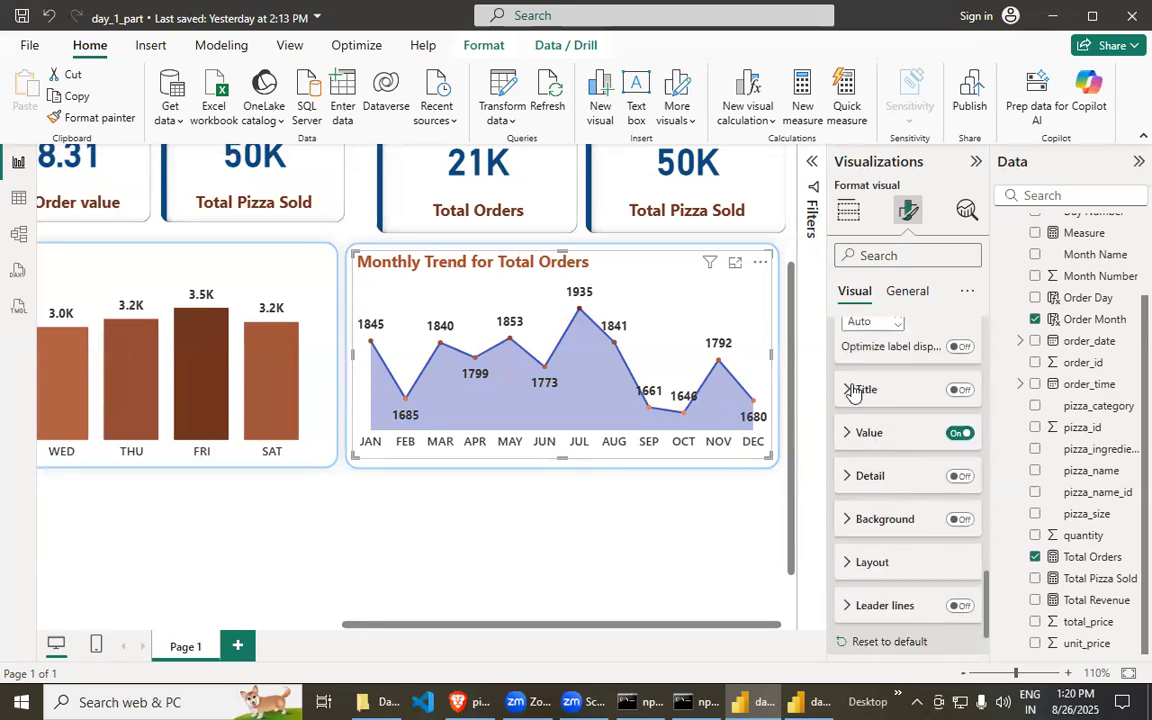
{"action": "left_click", "coordinate": [862, 434]}
{"action": "scroll", "coordinate": [883, 453], "scroll_direction": "down", "scroll_amount": 3}
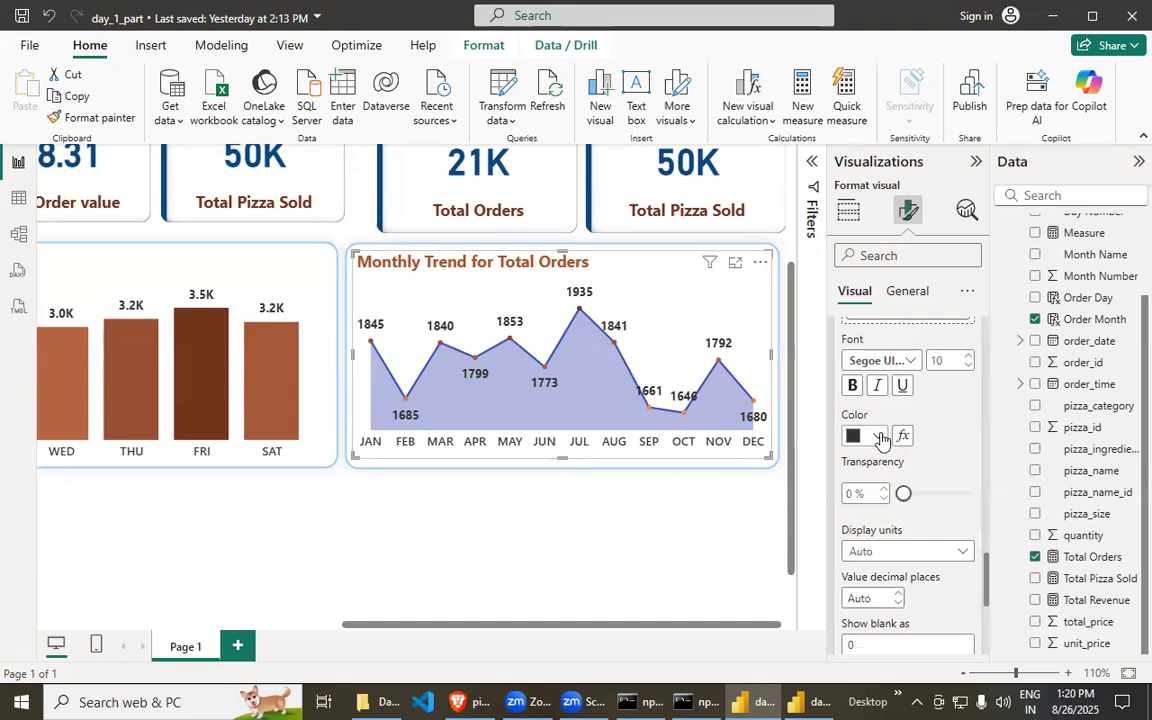
{"action": "scroll", "coordinate": [881, 440], "scroll_direction": "down", "scroll_amount": 2}
{"action": "scroll", "coordinate": [875, 465], "scroll_direction": "down", "scroll_amount": 4}
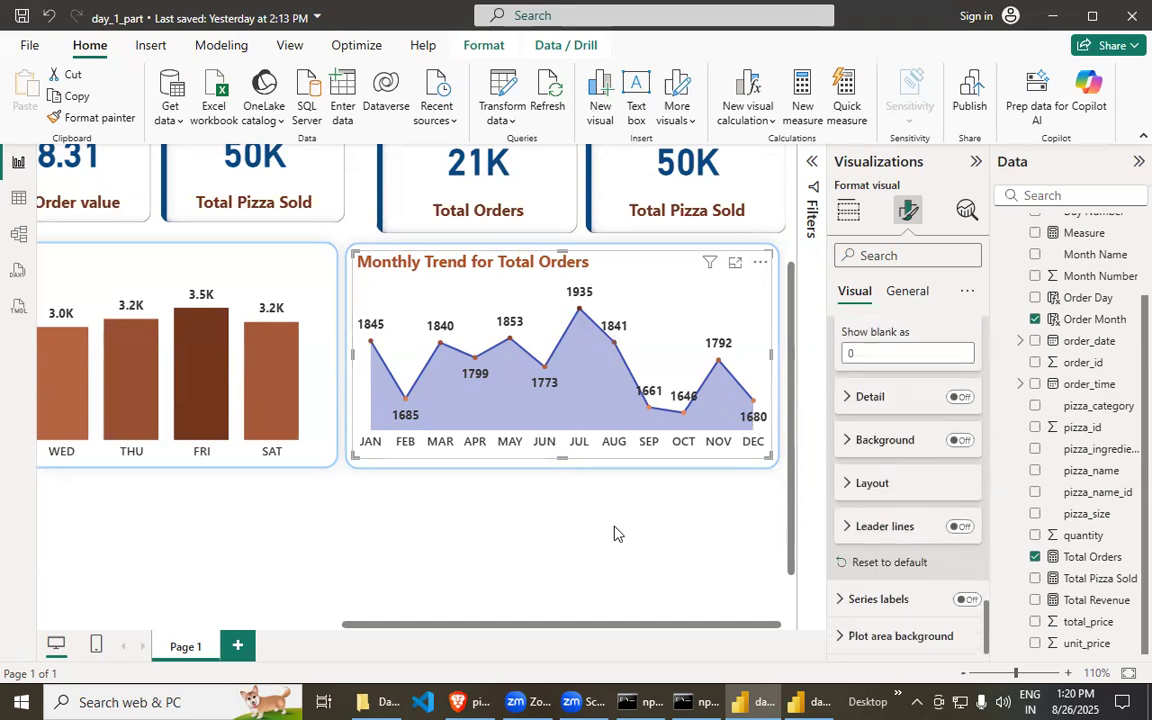
{"action": "left_click", "coordinate": [652, 519]}
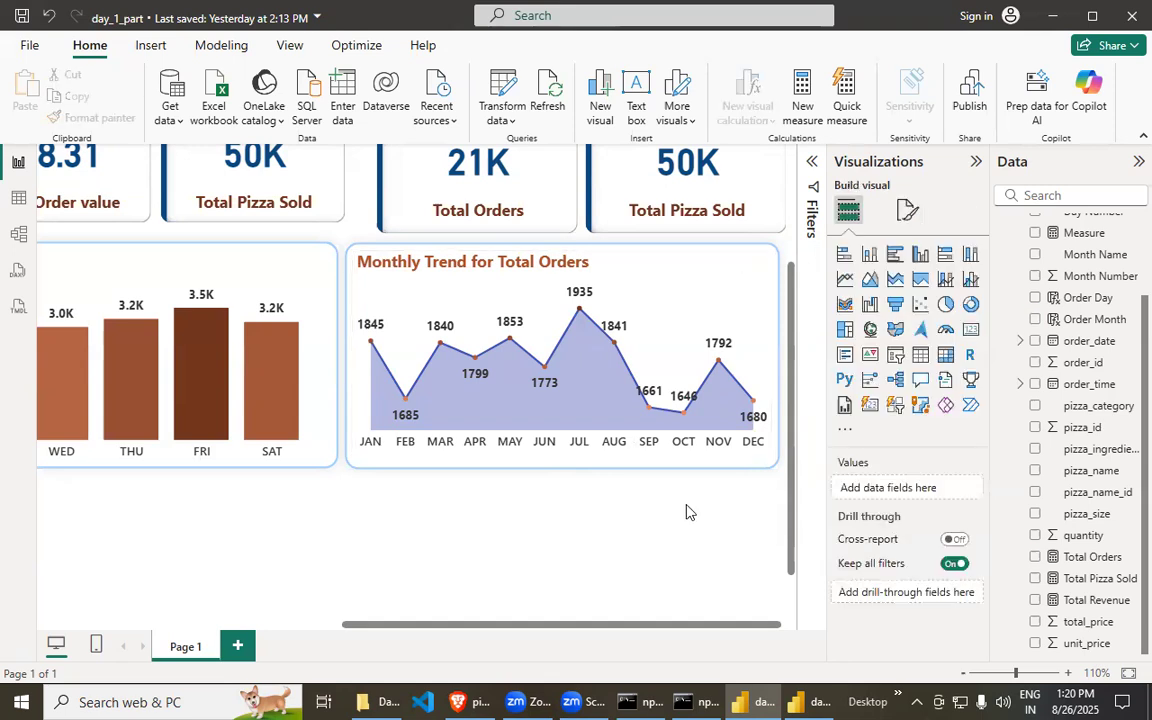
{"action": "scroll", "coordinate": [686, 512], "scroll_direction": "down", "scroll_amount": 4}
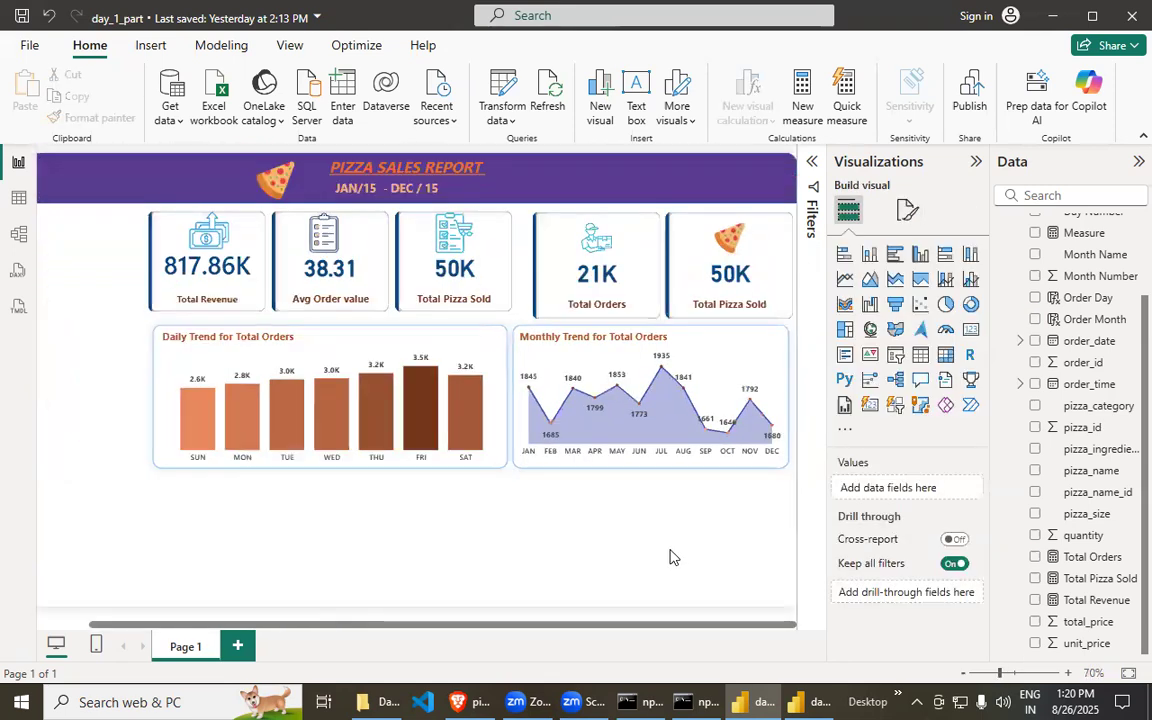
- Duplicate the rounded background card behind the Daily Trend chart, placing the copy below that chart and shrinking it
{"action": "scroll", "coordinate": [672, 557], "scroll_direction": "up", "scroll_amount": 3}
{"action": "scroll", "coordinate": [672, 557], "scroll_direction": "down", "scroll_amount": 3}
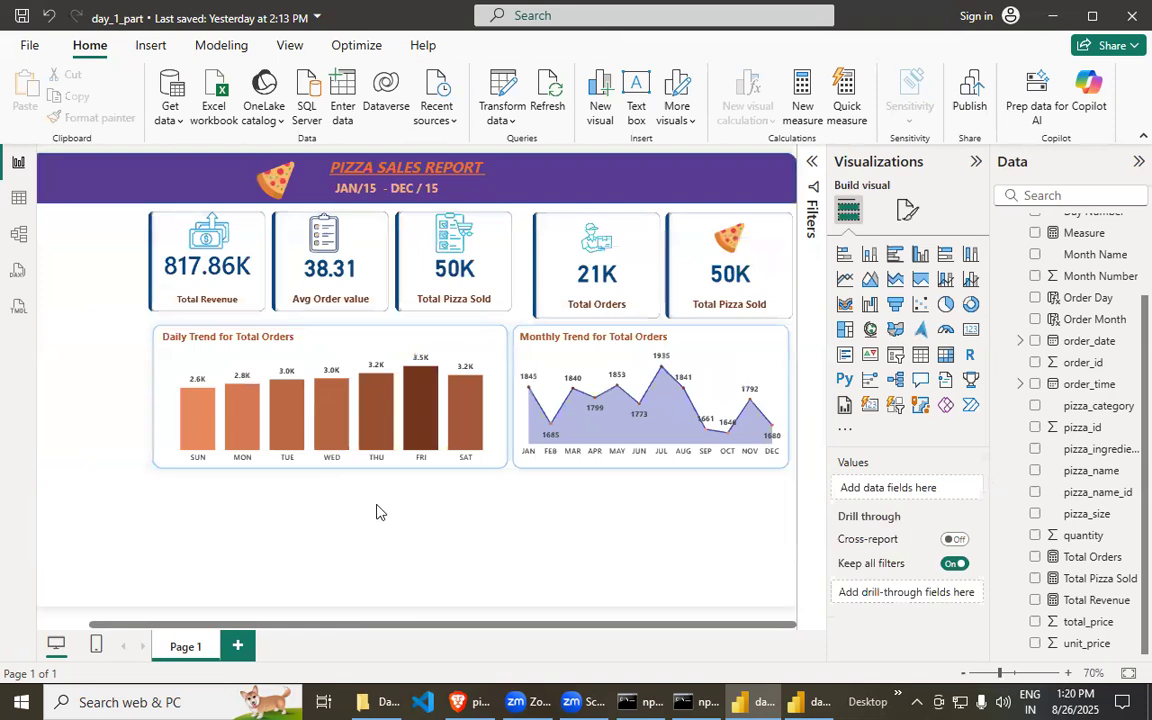
{"action": "left_click", "coordinate": [349, 337]}
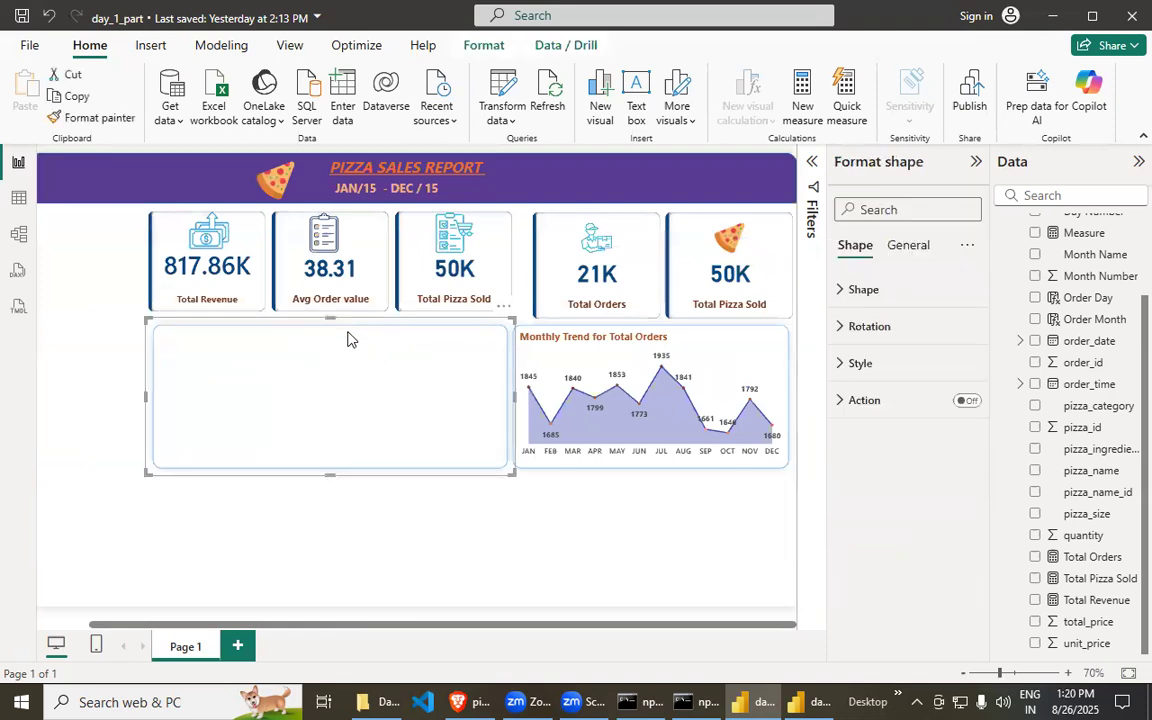
{"action": "left_click_drag", "start_coordinate": [349, 343], "coordinate": [351, 583]}
{"action": "left_click_drag", "start_coordinate": [510, 599], "coordinate": [362, 563]}
{"action": "left_click_drag", "start_coordinate": [237, 525], "coordinate": [321, 579]}
- Switch to the pizza_sales notebook and read the requirement heading "3. Percentage of sales by Pizza Category"
{"action": "key", "text": "alt+Tab"}
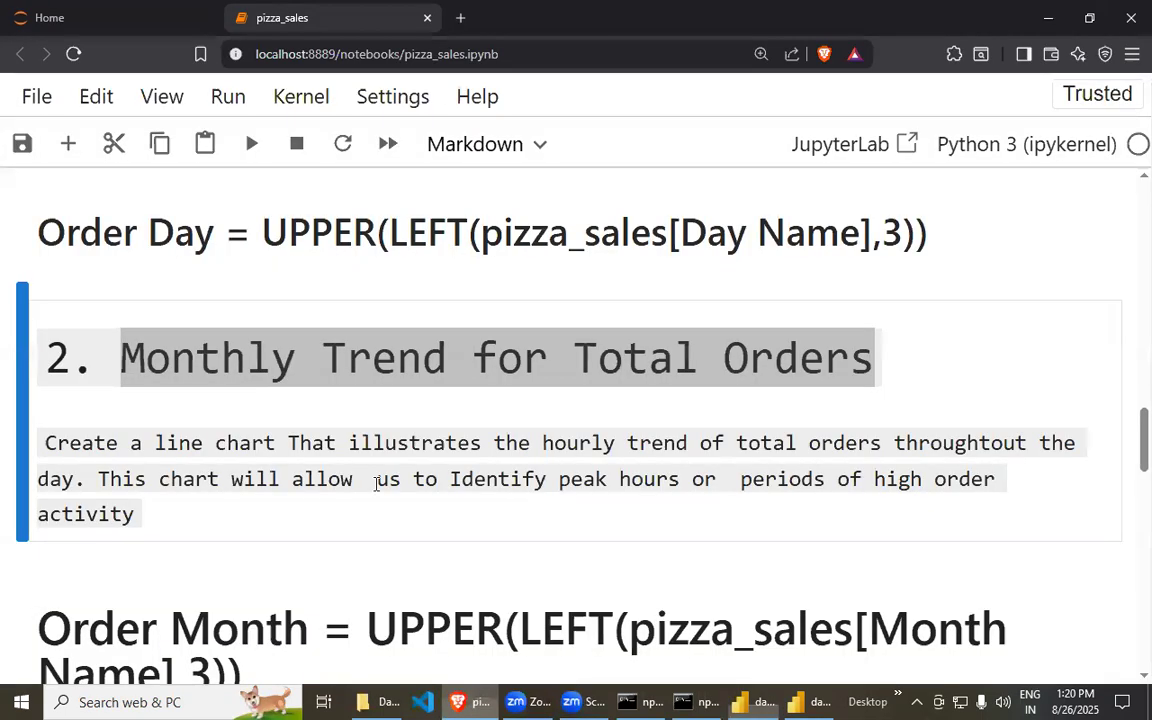
{"action": "scroll", "coordinate": [342, 483], "scroll_direction": "down", "scroll_amount": 4}
{"action": "scroll", "coordinate": [365, 267], "scroll_direction": "down", "scroll_amount": 2}
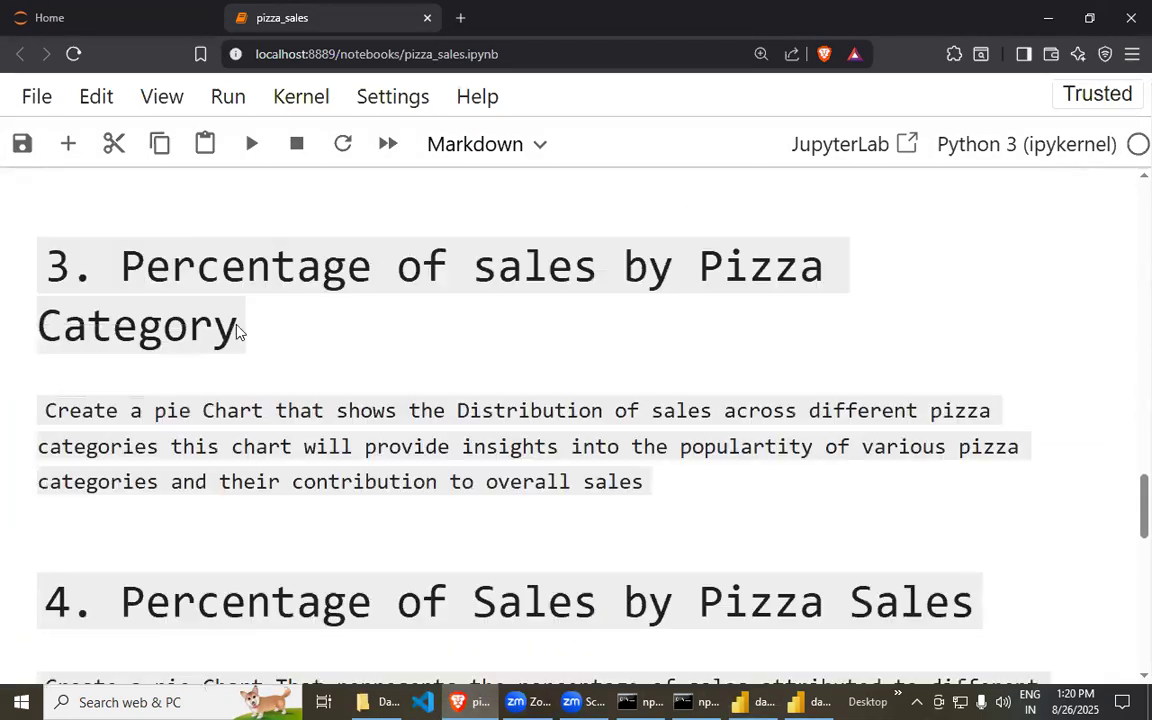
{"action": "left_click_drag", "start_coordinate": [197, 266], "coordinate": [562, 283]}
{"action": "left_click", "coordinate": [560, 283]}
{"action": "left_click_drag", "start_coordinate": [643, 268], "coordinate": [826, 275]}
{"action": "left_click_drag", "start_coordinate": [132, 319], "coordinate": [213, 336]}
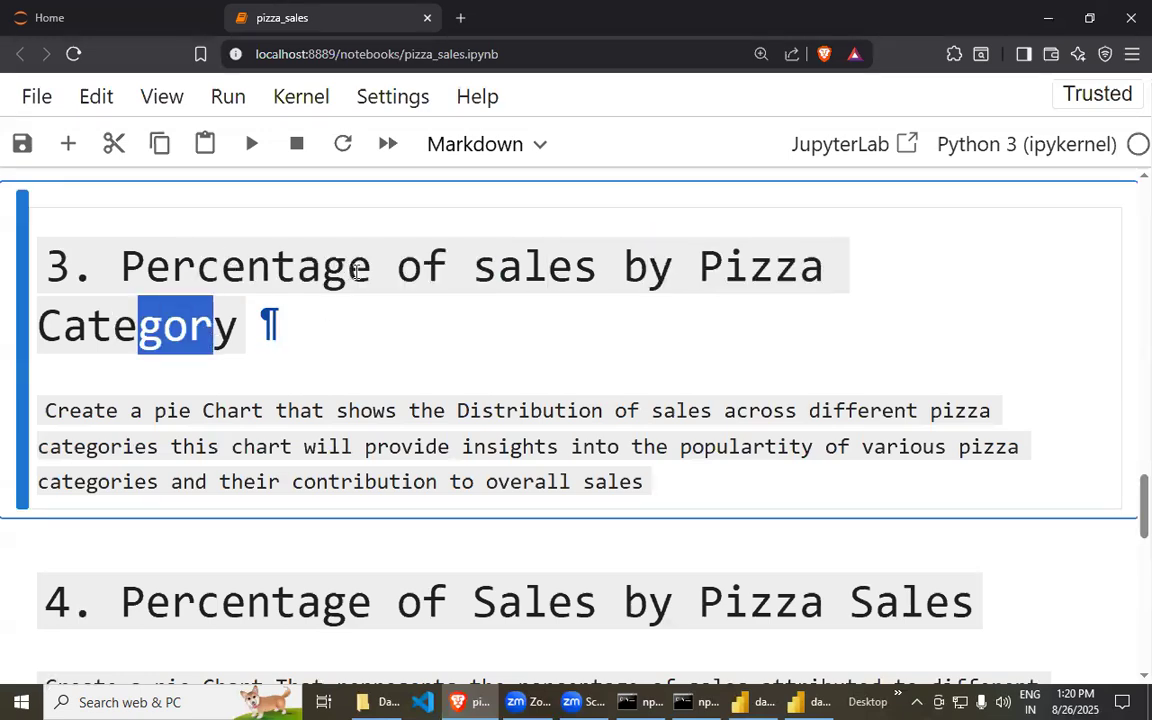
{"action": "left_click", "coordinate": [357, 270]}
{"action": "left_click_drag", "start_coordinate": [447, 265], "coordinate": [166, 325]}
- Read the pie chart description under the Pizza Category requirement, covering its purpose and contribution to overall sales
{"action": "left_click_drag", "start_coordinate": [155, 412], "coordinate": [231, 414]}
{"action": "left_click_drag", "start_coordinate": [287, 415], "coordinate": [992, 422]}
{"action": "left_click", "coordinate": [470, 414]}
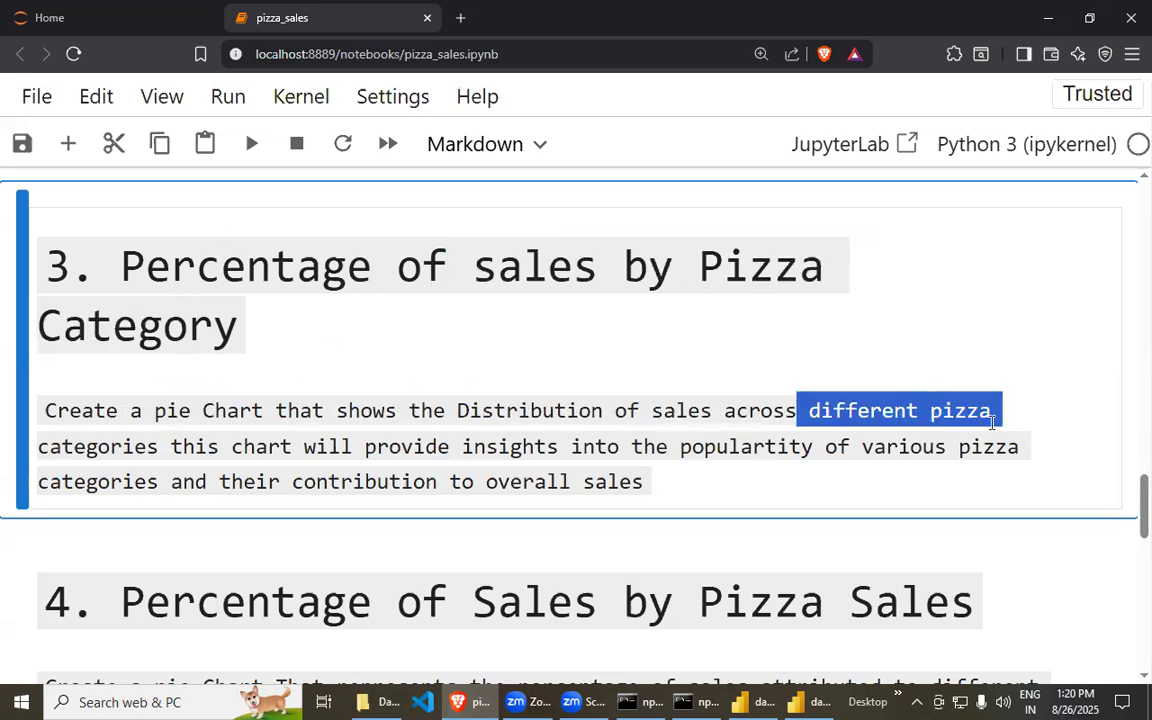
{"action": "left_click_drag", "start_coordinate": [97, 446], "coordinate": [174, 446]}
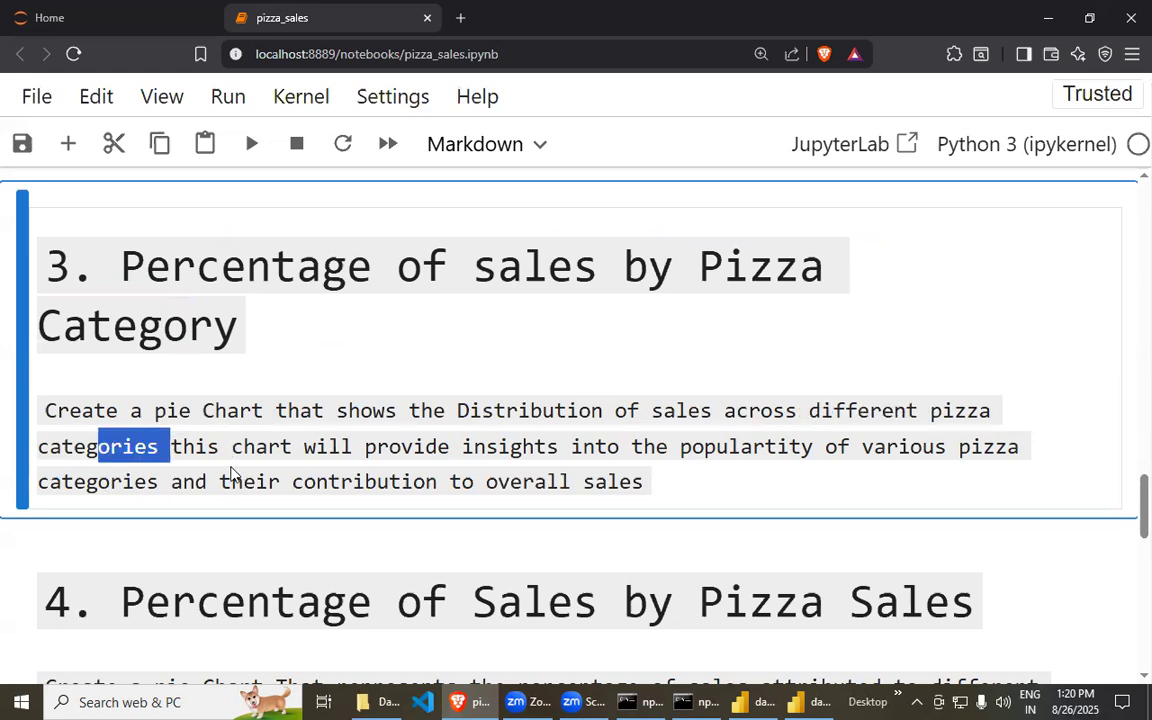
{"action": "left_click_drag", "start_coordinate": [233, 448], "coordinate": [334, 448]}
{"action": "left_click_drag", "start_coordinate": [365, 448], "coordinate": [946, 448]}
{"action": "left_click", "coordinate": [958, 448]}
{"action": "left_click_drag", "start_coordinate": [62, 482], "coordinate": [134, 482]}
{"action": "left_click_drag", "start_coordinate": [316, 482], "coordinate": [522, 482]}
{"action": "left_click_drag", "start_coordinate": [593, 486], "coordinate": [593, 505]}
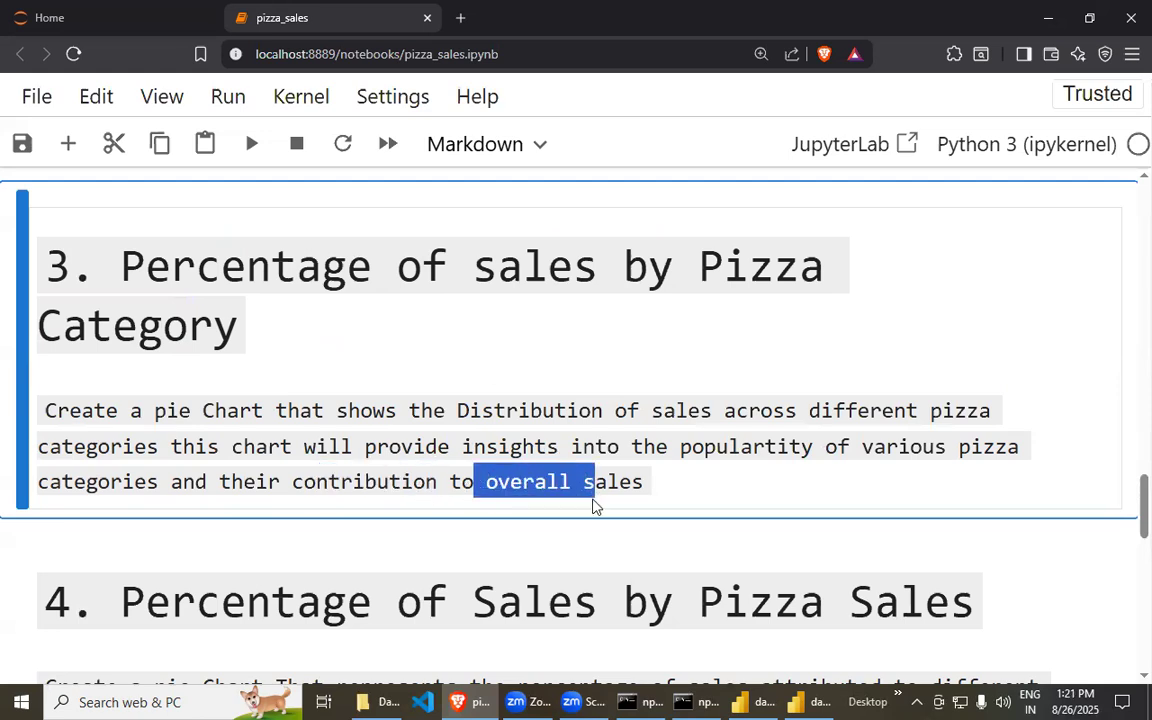
- Switch to the finished day_1 report and examine its % of sales by Pizza Category donut chart
{"action": "mouse_move", "coordinate": [795, 700]}
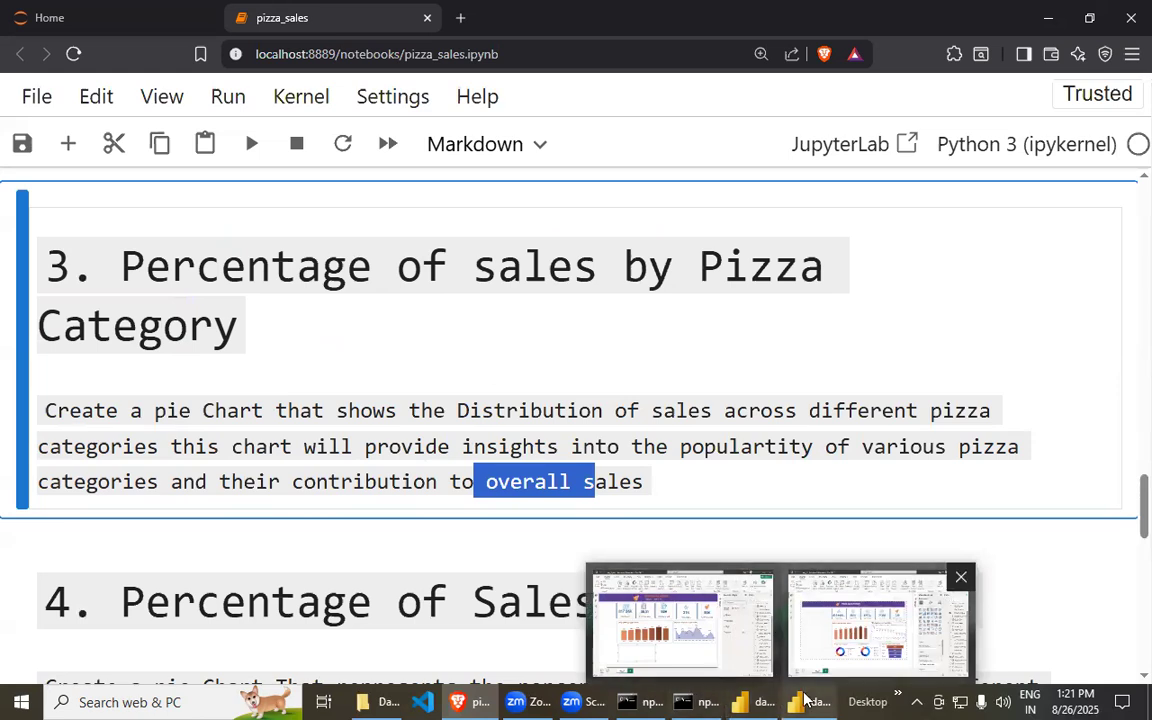
{"action": "left_click", "coordinate": [820, 655]}
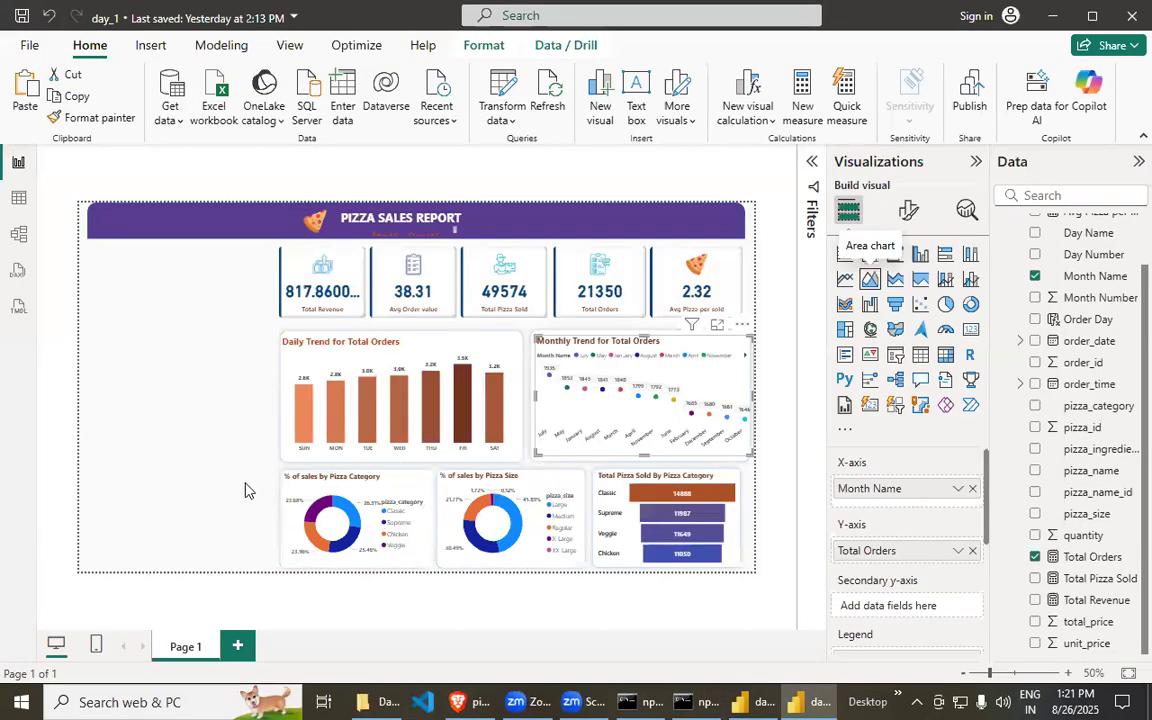
{"action": "scroll", "coordinate": [249, 490], "scroll_direction": "up", "scroll_amount": 4}
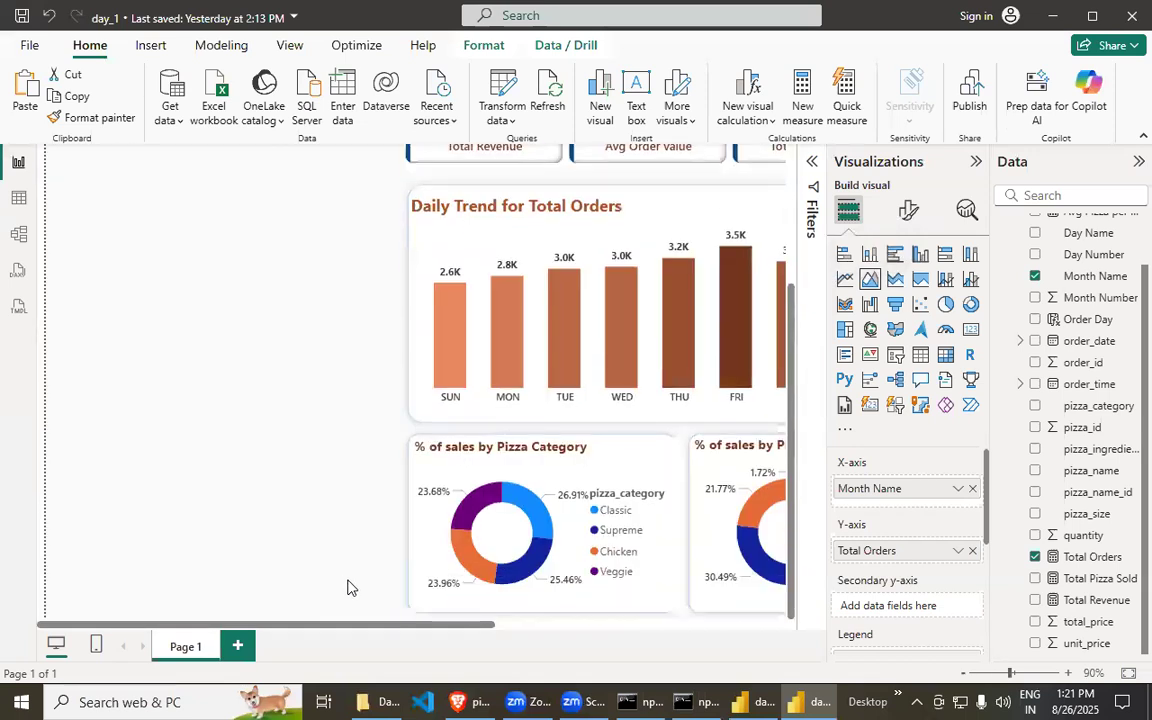
{"action": "scroll", "coordinate": [349, 588], "scroll_direction": "right", "scroll_amount": 5}
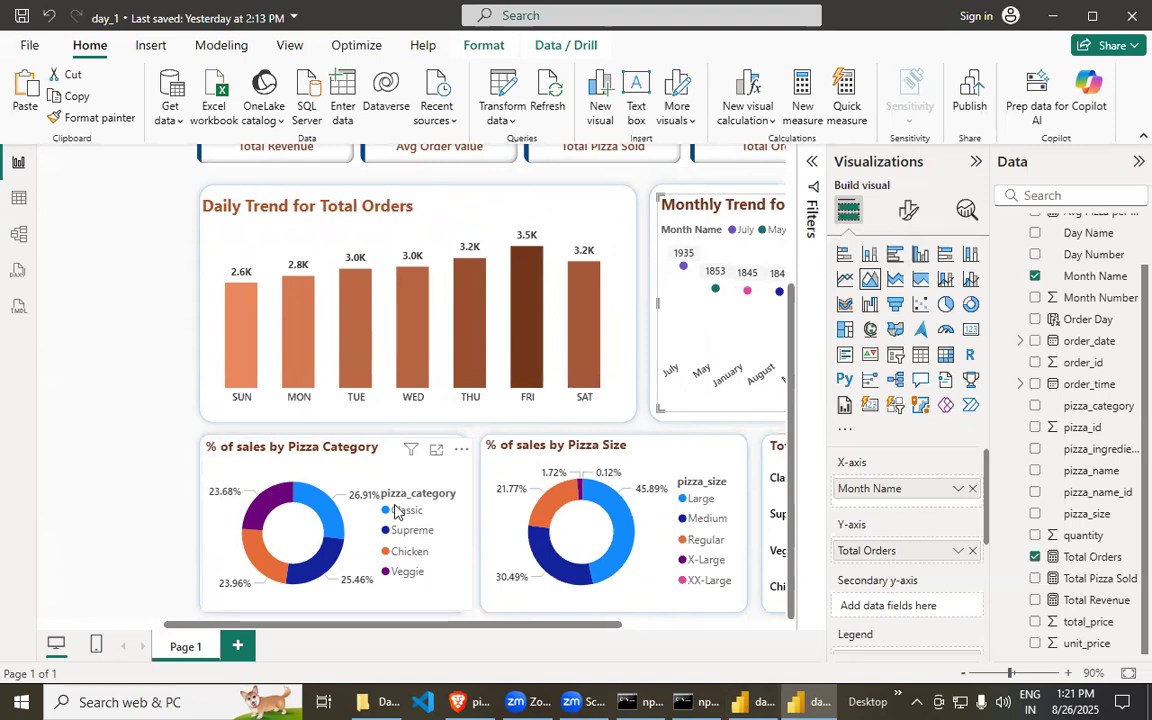
- Return to the day_1_part report, narrow the empty lower card, and place a copy of it beside the original
{"action": "left_click", "coordinate": [745, 701]}
{"action": "left_click_drag", "start_coordinate": [398, 579], "coordinate": [369, 604]}
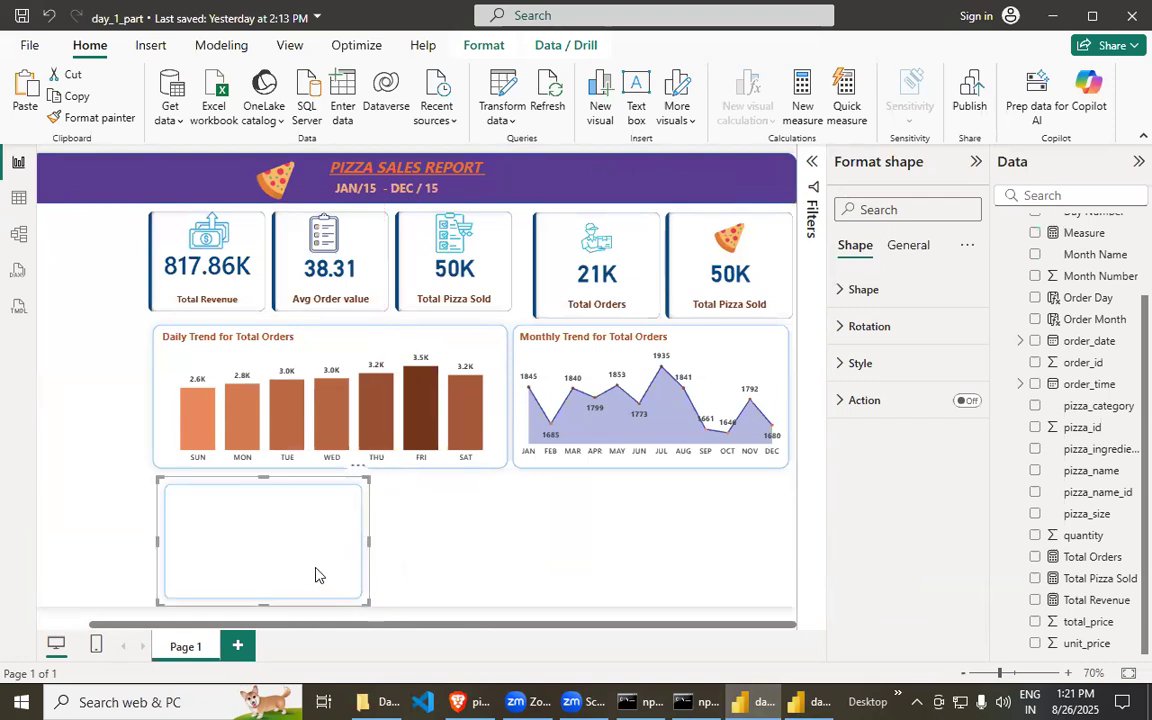
{"action": "key", "text": "ctrl+v"}
{"action": "left_click_drag", "start_coordinate": [314, 562], "coordinate": [538, 582]}
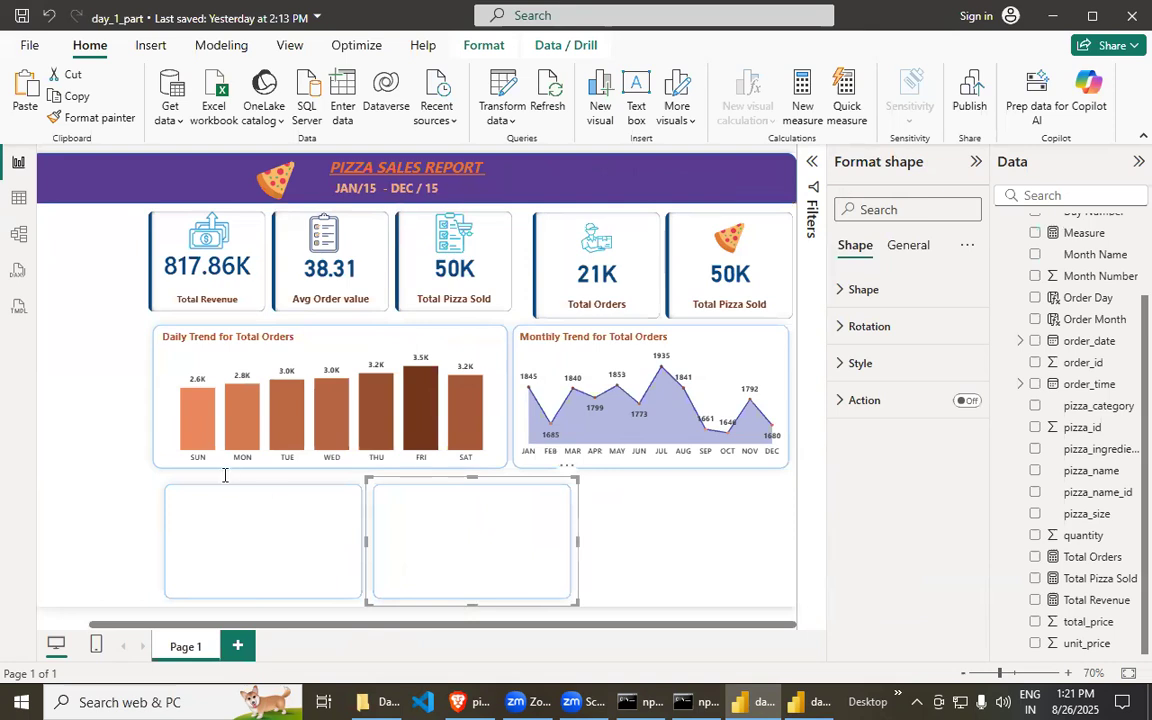
- Check the notebook's remaining chart requirements, and add a third copy of the empty card at the end of the lower row
{"action": "key", "text": "alt+Tab"}
{"action": "scroll", "coordinate": [172, 415], "scroll_direction": "down", "scroll_amount": 3}
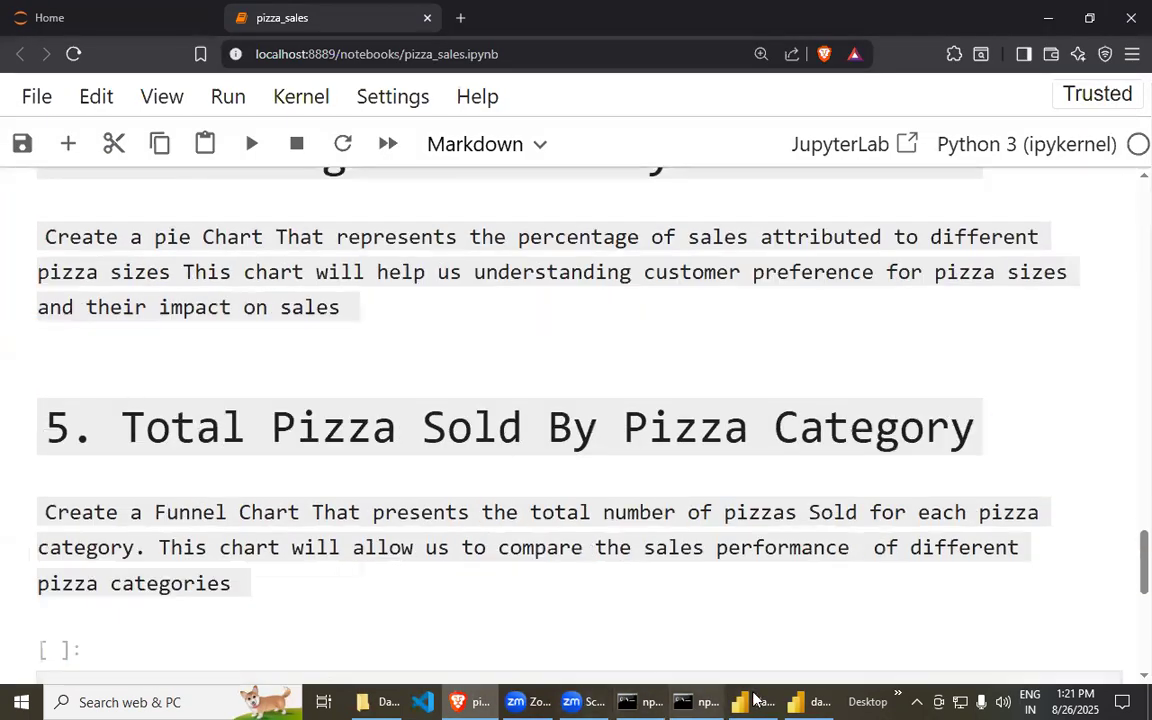
{"action": "left_click", "coordinate": [797, 700]}
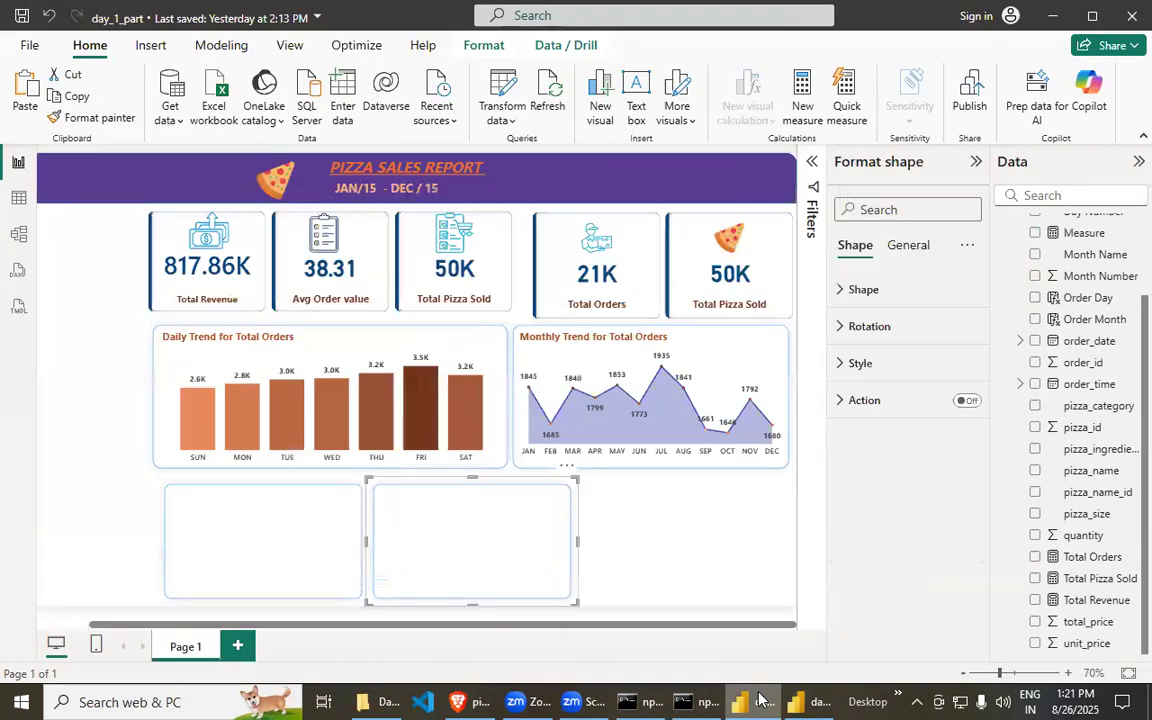
{"action": "key", "text": "ctrl+c"}
{"action": "key", "text": "ctrl+v"}
{"action": "left_click_drag", "start_coordinate": [491, 553], "coordinate": [689, 548]}
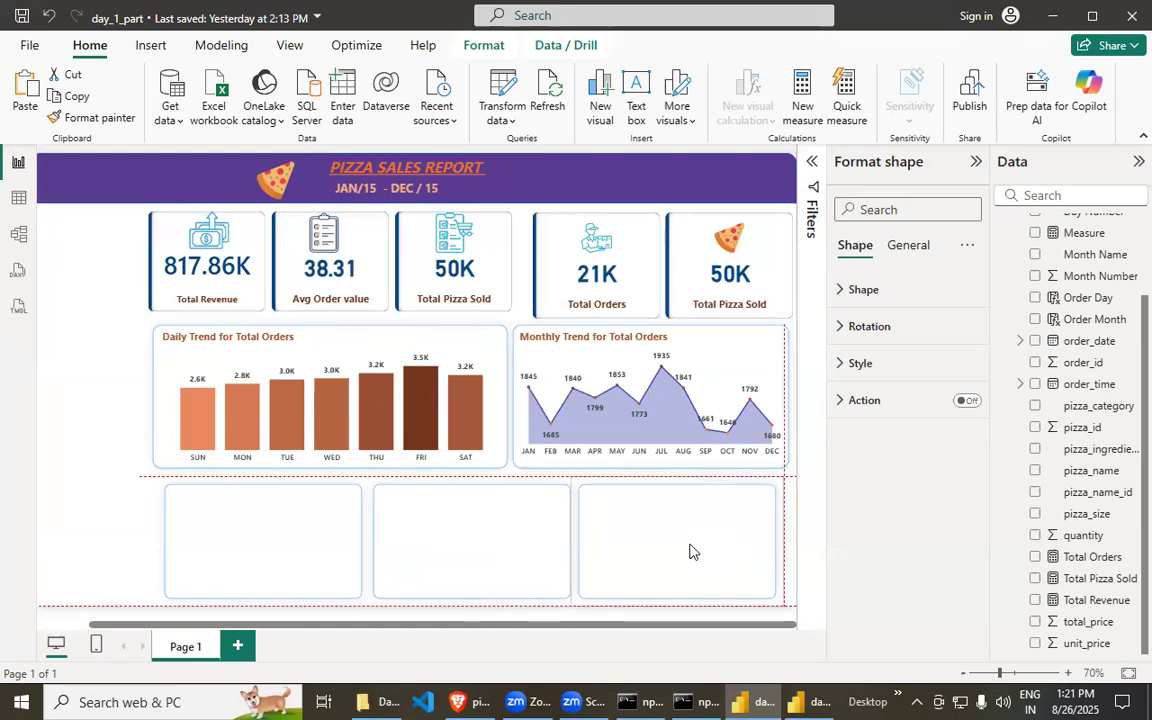
{"action": "left_click", "coordinate": [105, 478]}
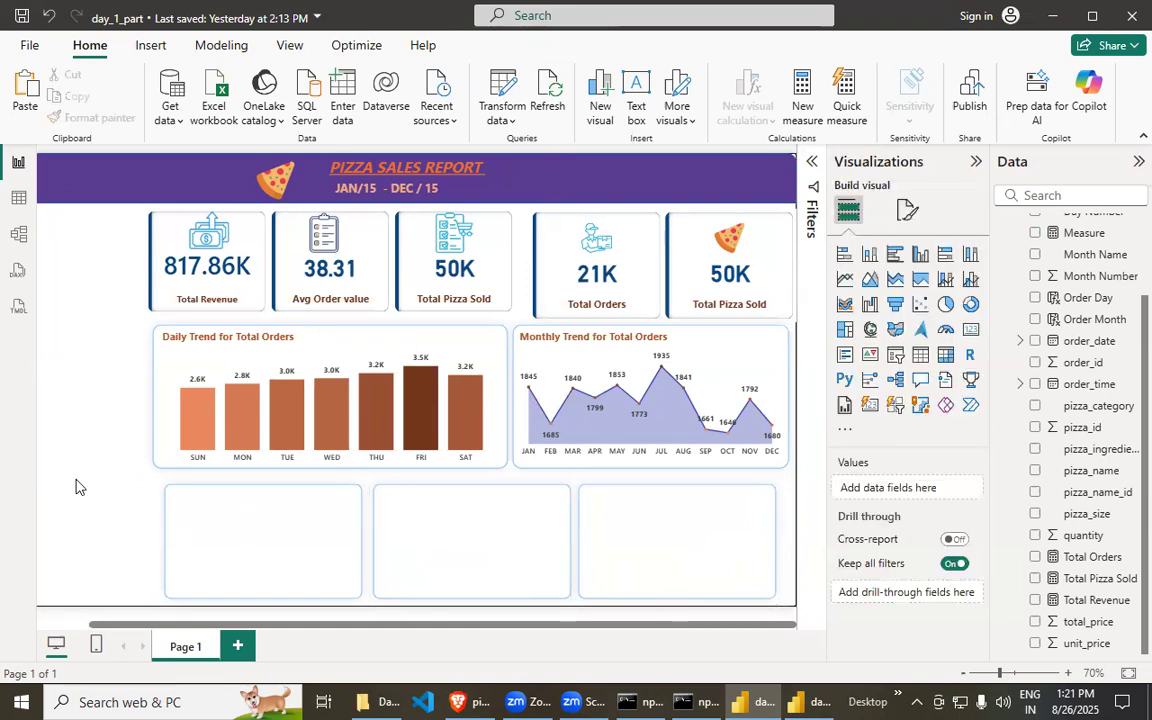
{"action": "key", "text": "Left"}
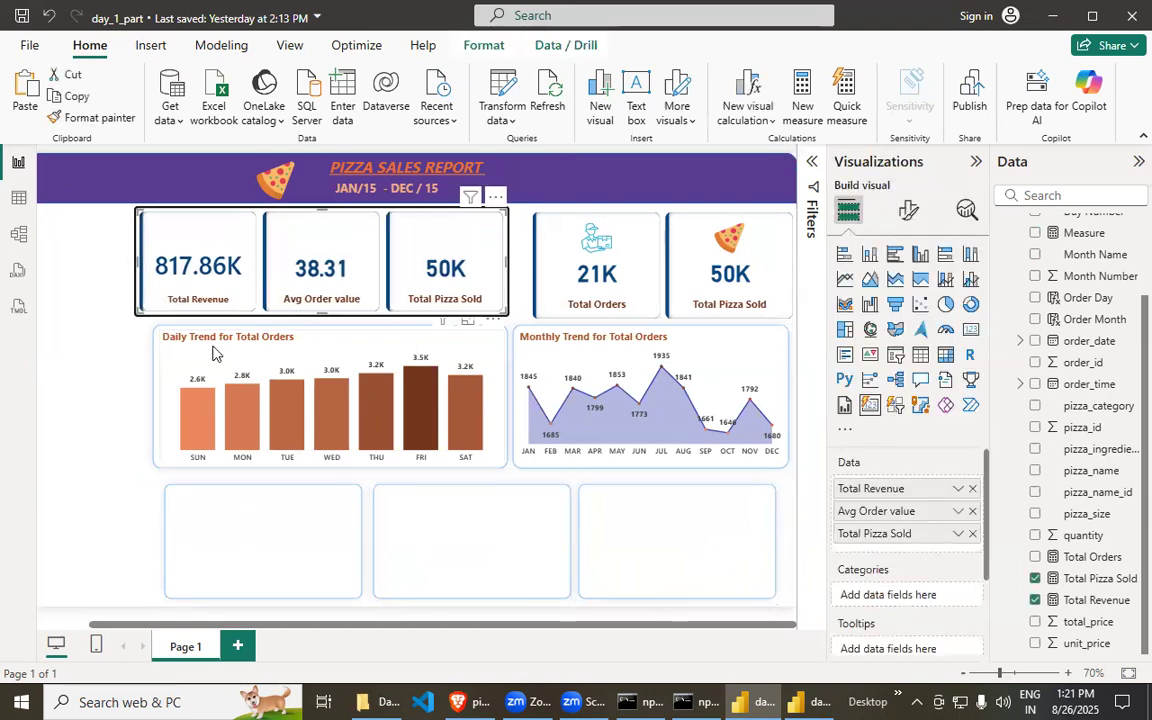
{"action": "key", "text": "ctrl+z"}
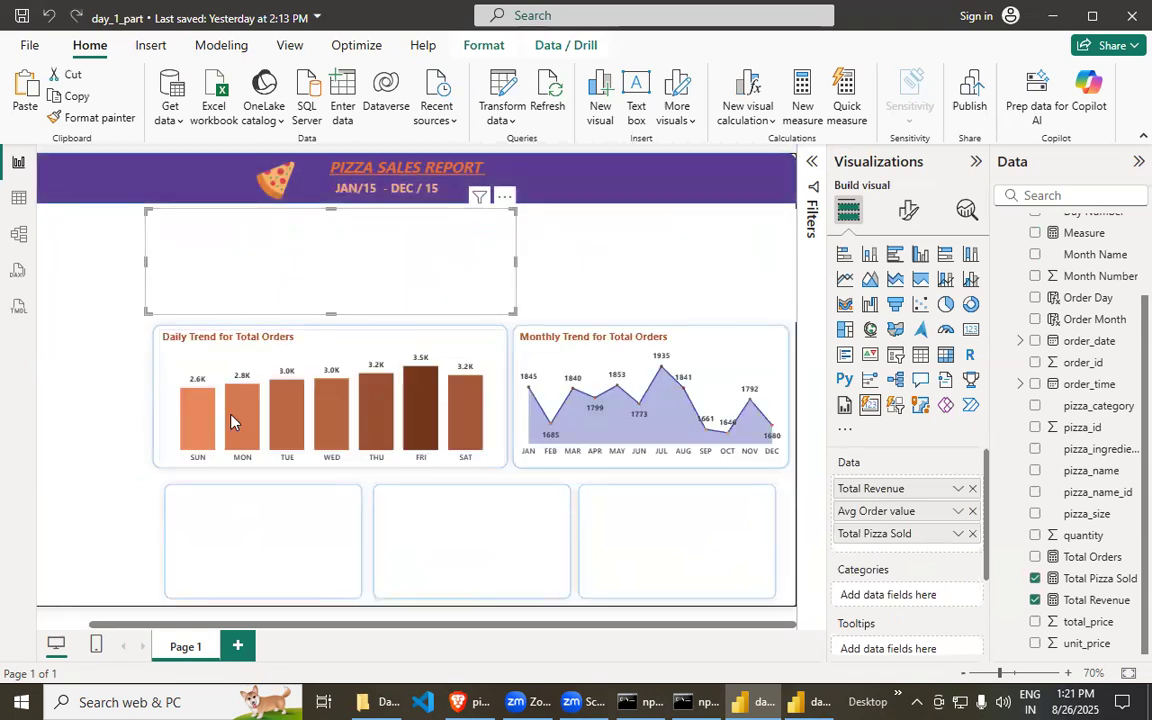
{"action": "left_click", "coordinate": [130, 388]}
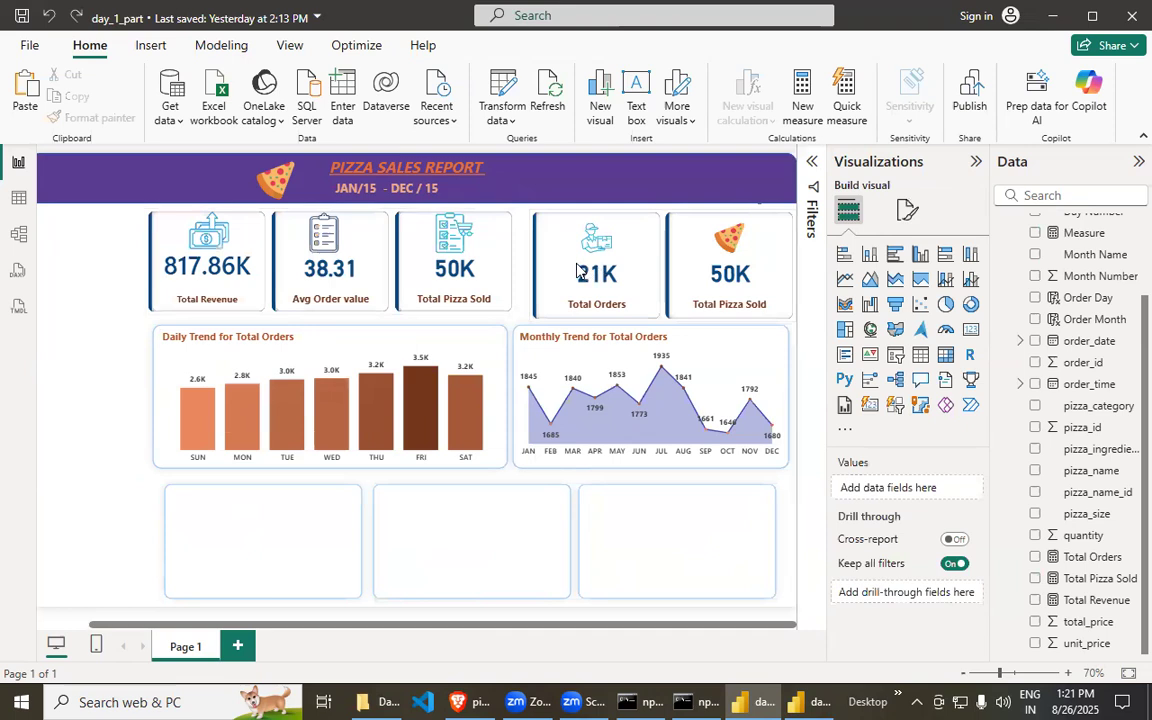
- Move the Total Orders and Total Pizza Sold card visual closer to the first three KPI cards and level with them
{"action": "left_click", "coordinate": [522, 245]}
{"action": "left_click_drag", "start_coordinate": [522, 245], "coordinate": [588, 273]}
{"action": "left_click_drag", "start_coordinate": [587, 331], "coordinate": [588, 331]}
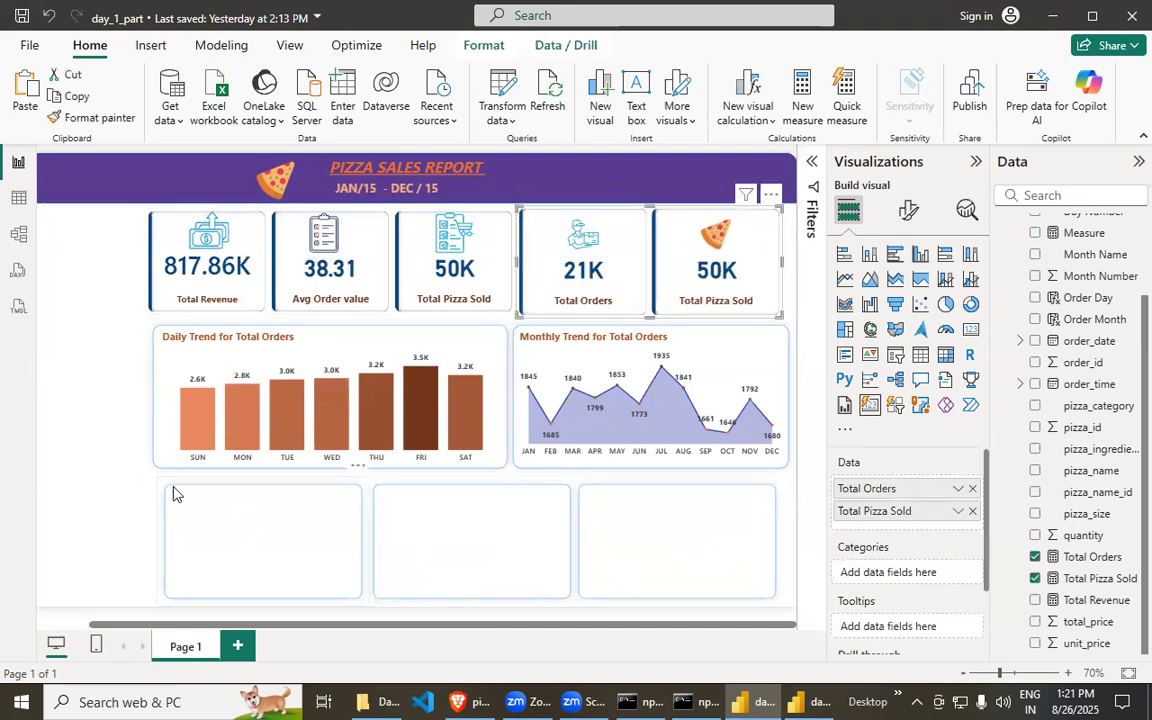
{"action": "left_click", "coordinate": [530, 550]}
{"action": "left_click", "coordinate": [638, 550]}
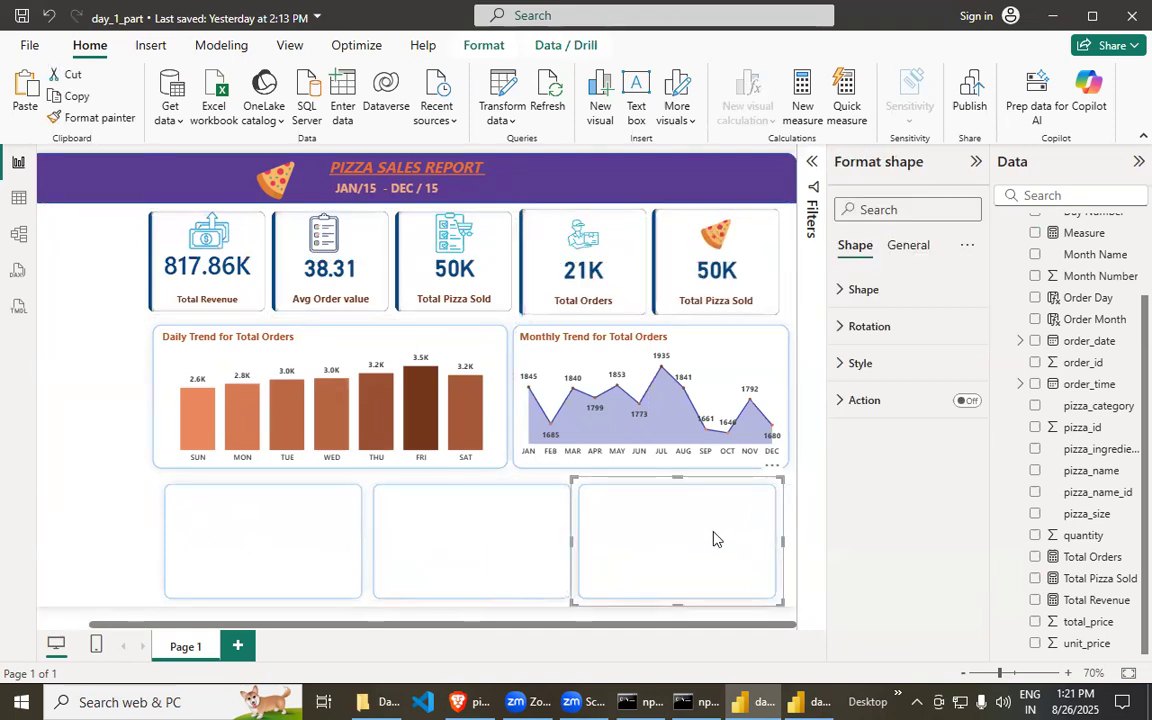
- Compare which side pane is offered with the first empty lower card selected and with nothing selected
{"action": "scroll", "coordinate": [490, 548], "scroll_direction": "up", "scroll_amount": 4}
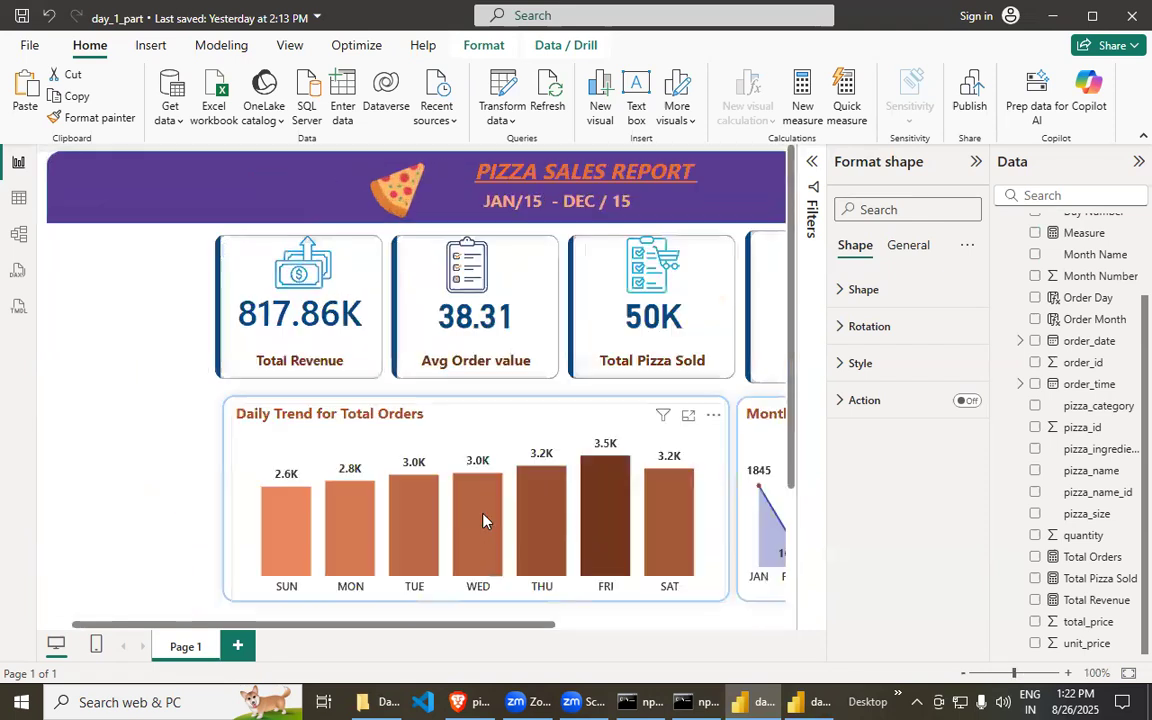
{"action": "scroll", "coordinate": [481, 519], "scroll_direction": "down", "scroll_amount": 2}
{"action": "scroll", "coordinate": [470, 537], "scroll_direction": "up", "scroll_amount": 2}
{"action": "scroll", "coordinate": [459, 540], "scroll_direction": "down", "scroll_amount": 2}
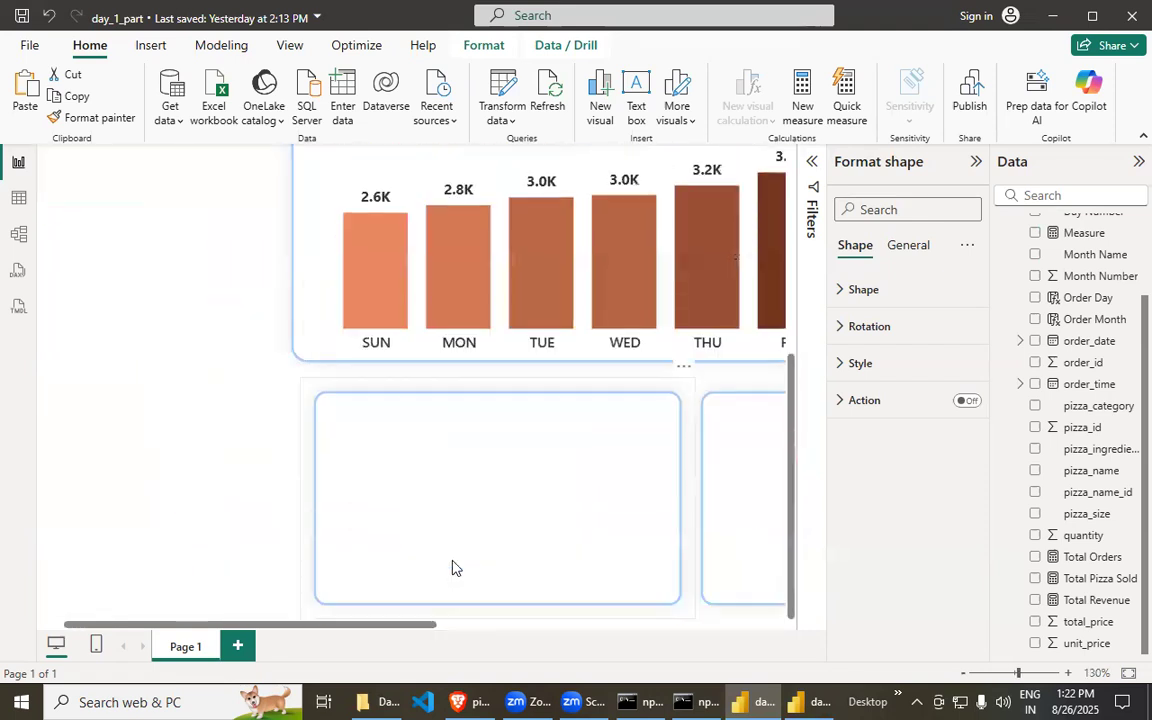
{"action": "scroll", "coordinate": [565, 601], "scroll_direction": "right", "scroll_amount": 2}
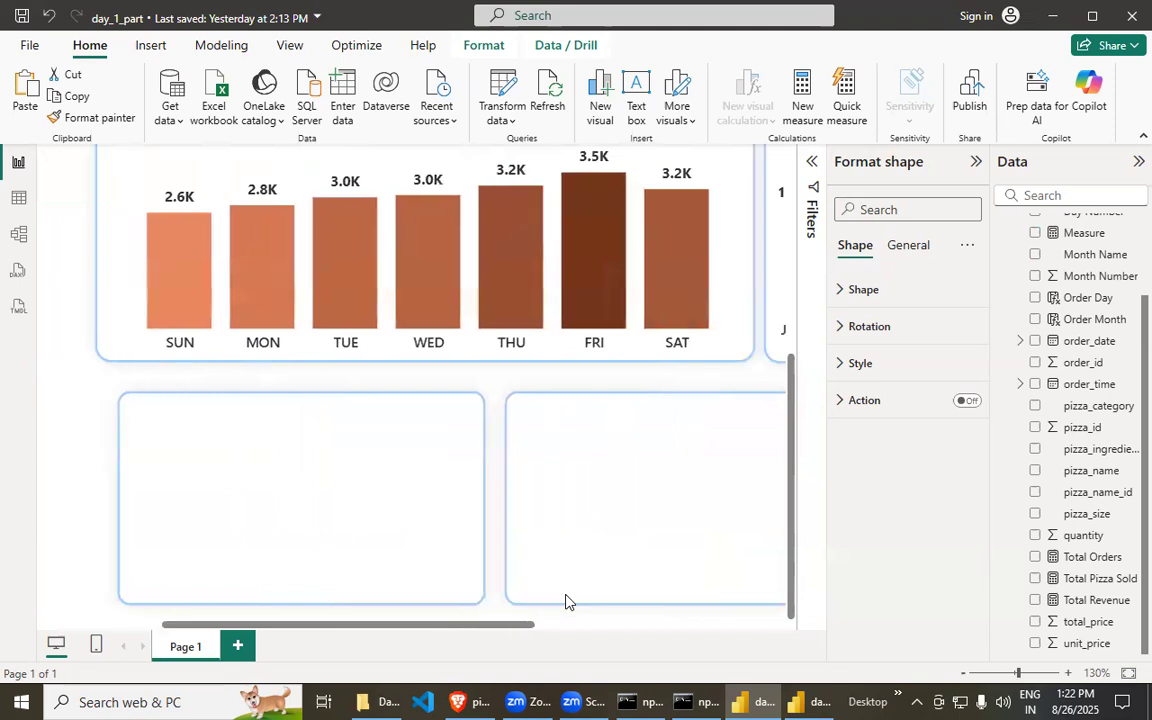
{"action": "left_click", "coordinate": [427, 481]}
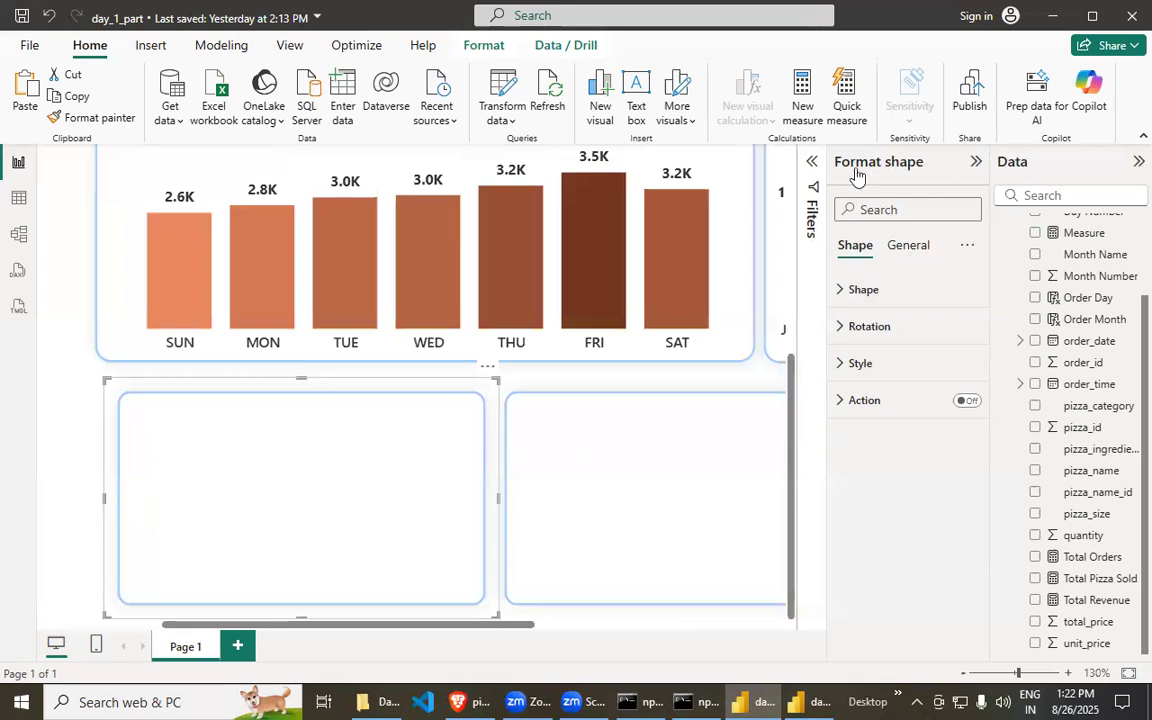
{"action": "left_click", "coordinate": [972, 174]}
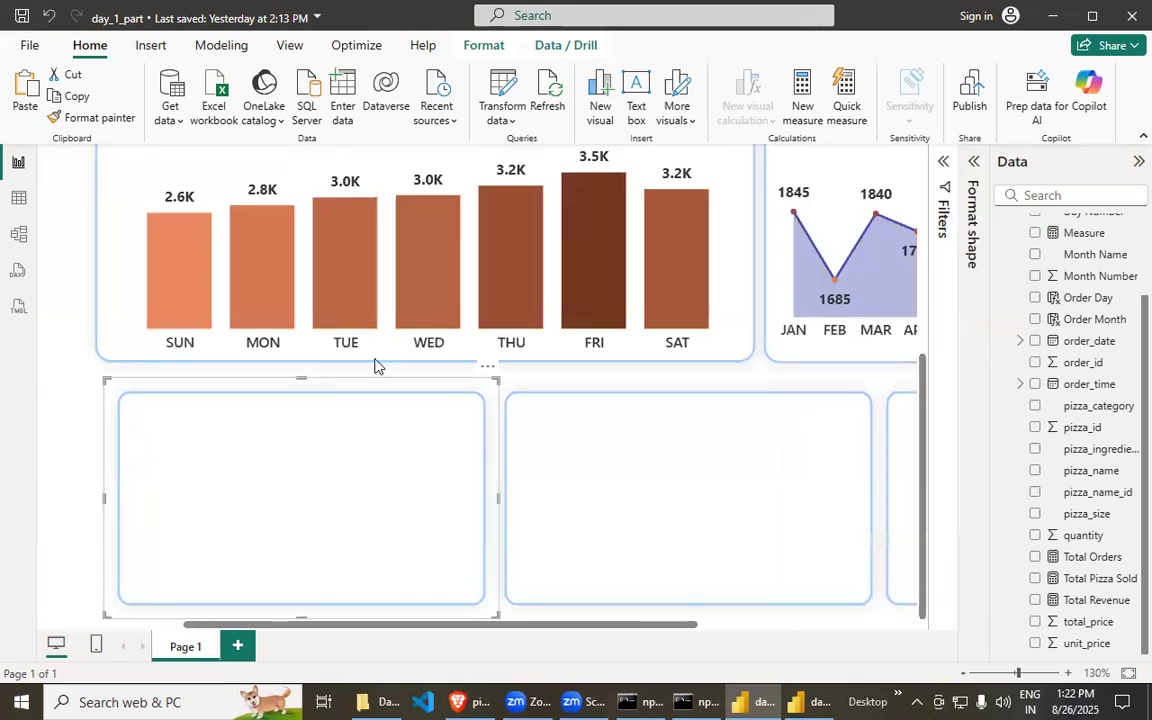
{"action": "left_click", "coordinate": [65, 328]}
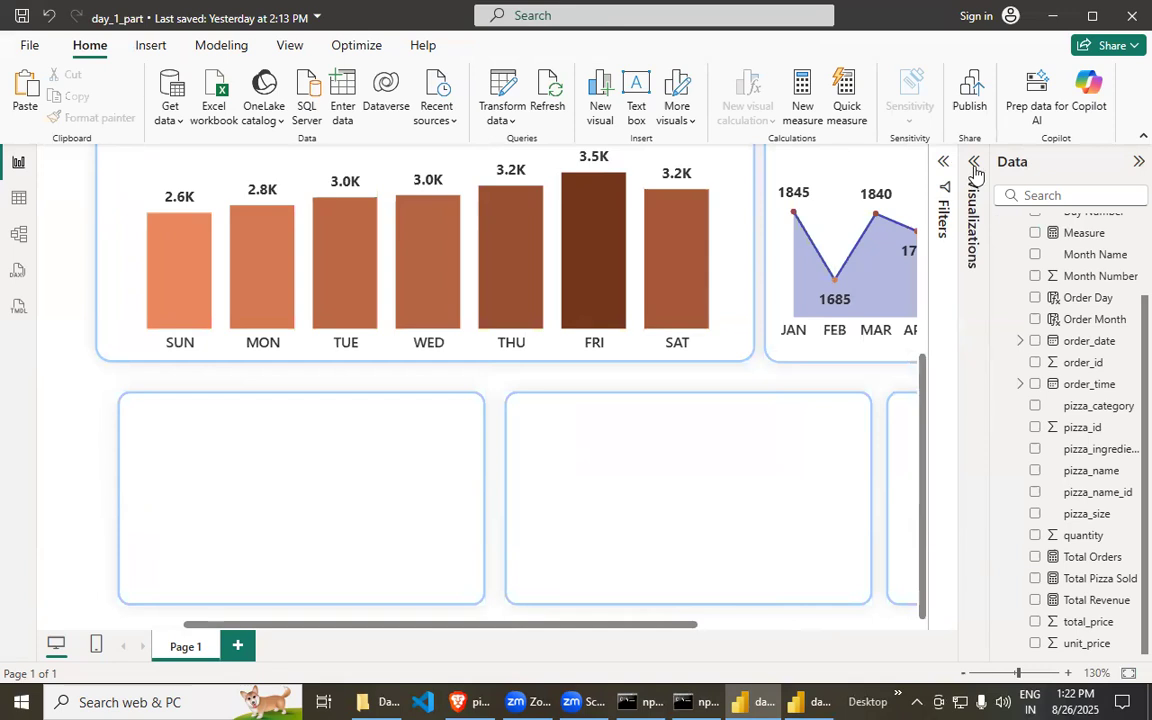
{"action": "left_click", "coordinate": [405, 497]}
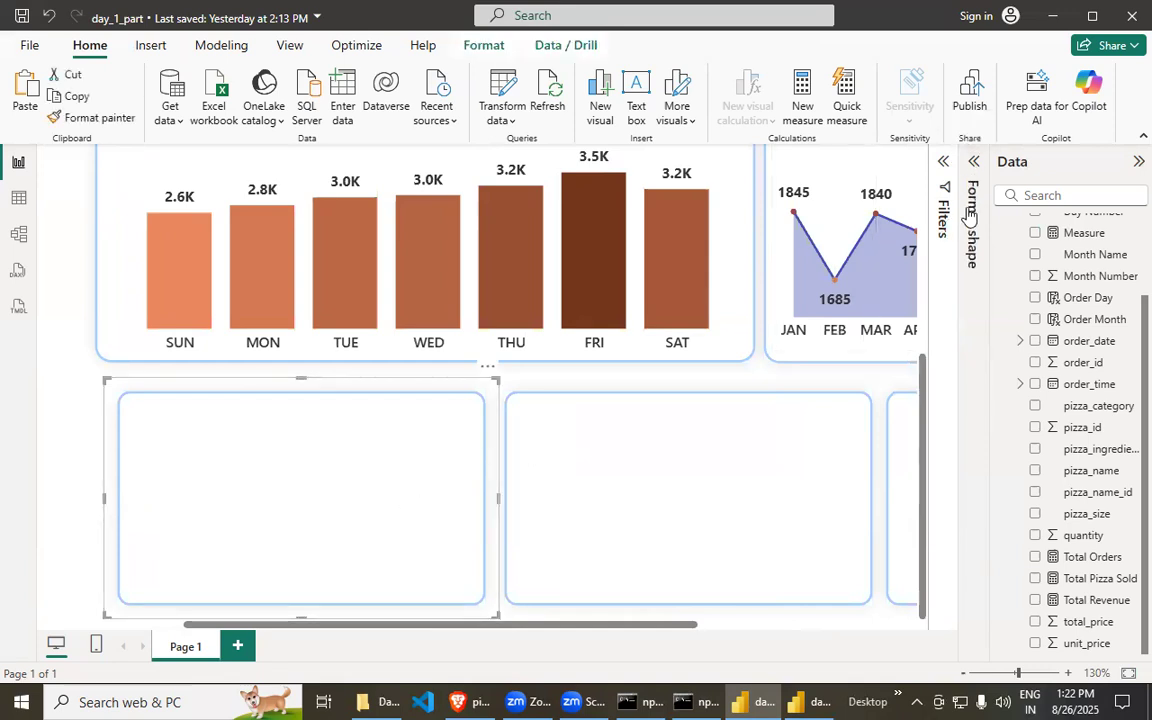
{"action": "left_click", "coordinate": [66, 305]}
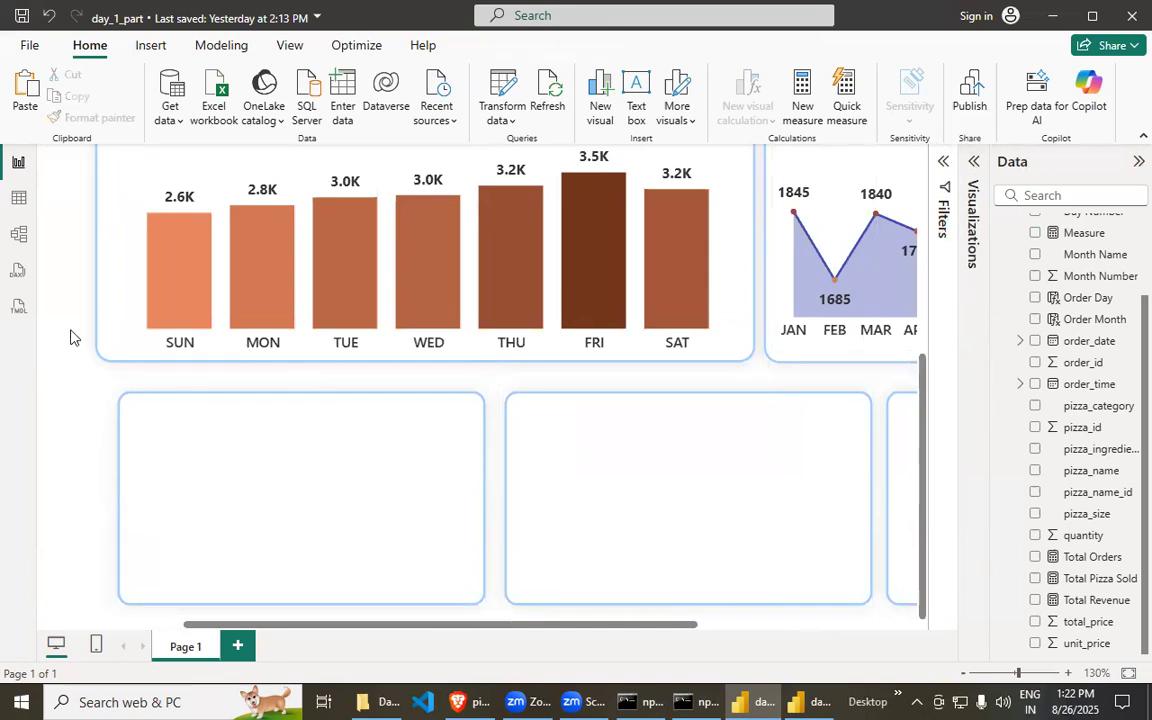
- Insert a donut chart with nothing selected, then resize and place it inside the first empty card of the lower row
{"action": "left_click", "coordinate": [975, 177]}
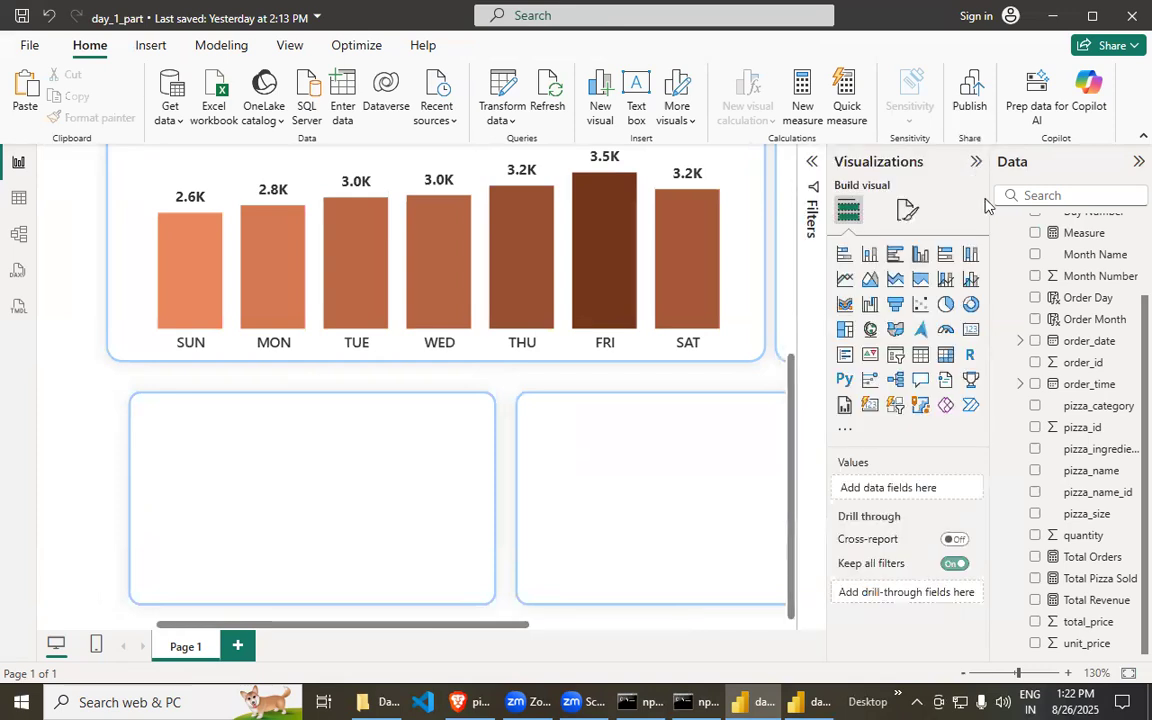
{"action": "left_click", "coordinate": [971, 305]}
{"action": "left_click_drag", "start_coordinate": [90, 494], "coordinate": [415, 496]}
{"action": "left_click_drag", "start_coordinate": [431, 615], "coordinate": [395, 531]}
{"action": "left_click_drag", "start_coordinate": [316, 483], "coordinate": [315, 524]}
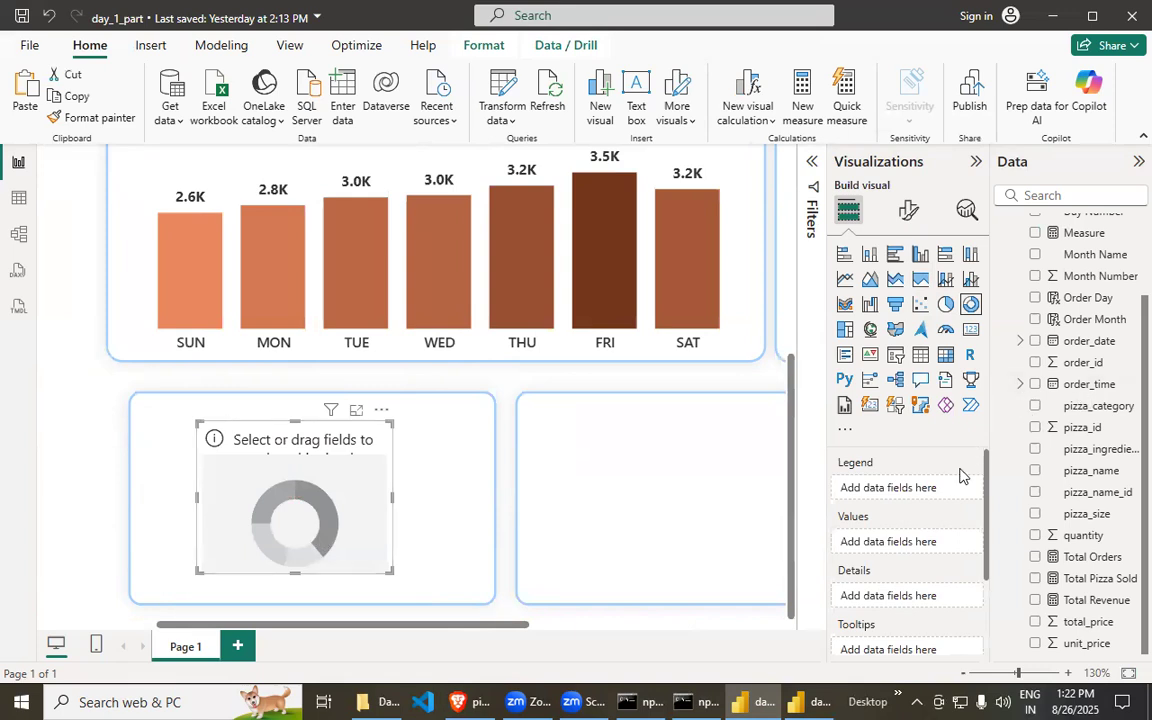
- Check which legend and value fields the pizza category donut chart uses in the finished day_1 report, and return to day_1_part
{"action": "scroll", "coordinate": [905, 455], "scroll_direction": "down", "scroll_amount": 2}
{"action": "scroll", "coordinate": [905, 455], "scroll_direction": "up", "scroll_amount": 2}
{"action": "scroll", "coordinate": [1045, 510], "scroll_direction": "up", "scroll_amount": 3}
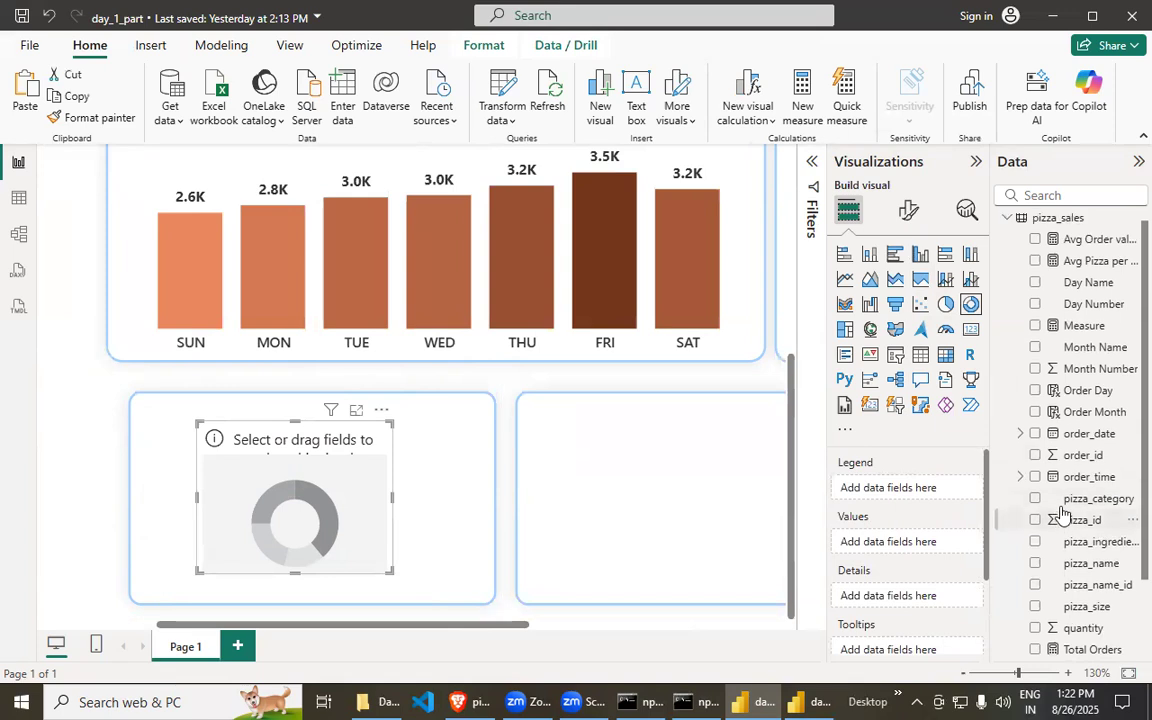
{"action": "left_click", "coordinate": [790, 701]}
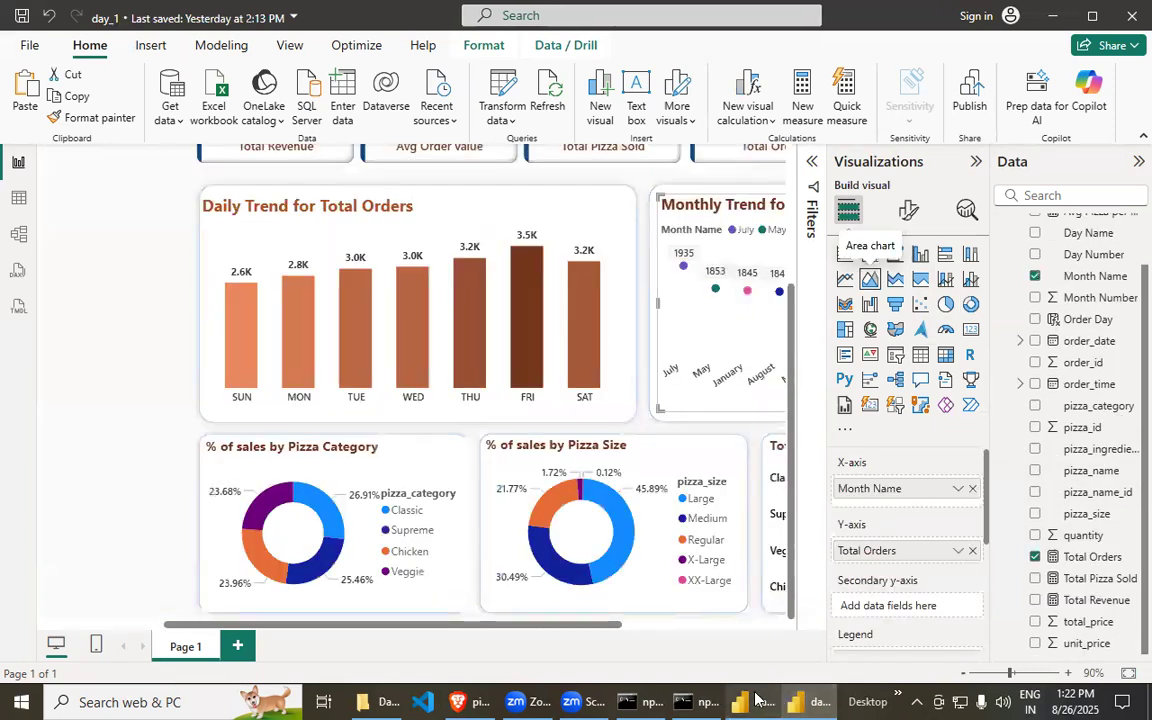
{"action": "left_click", "coordinate": [390, 462]}
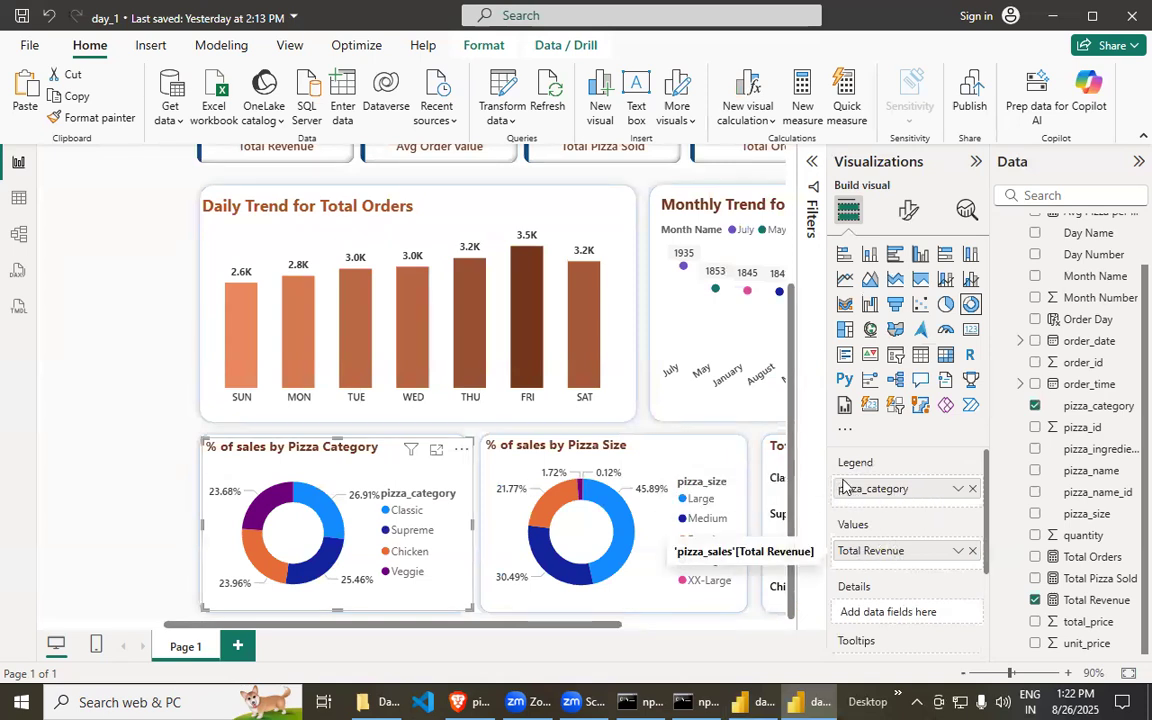
{"action": "left_click", "coordinate": [766, 700]}
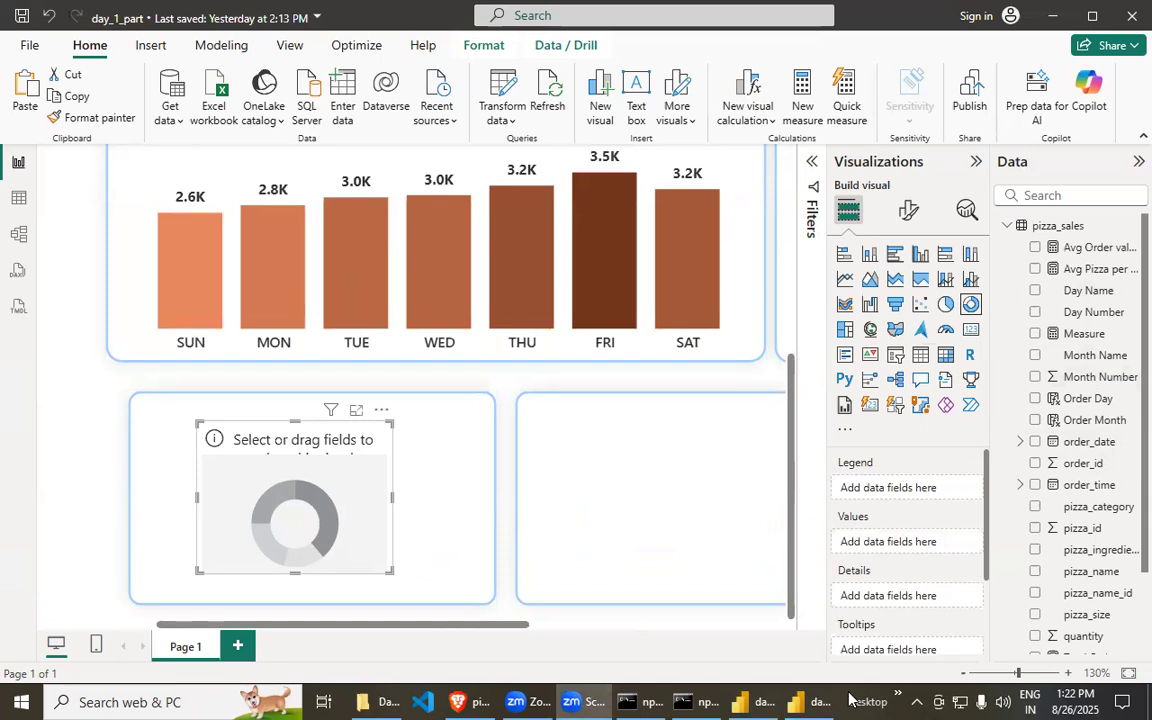
- Assign pizza_category as the new donut chart's legend and Total Revenue as its values
{"action": "scroll", "coordinate": [1078, 597], "scroll_direction": "down", "scroll_amount": 3}
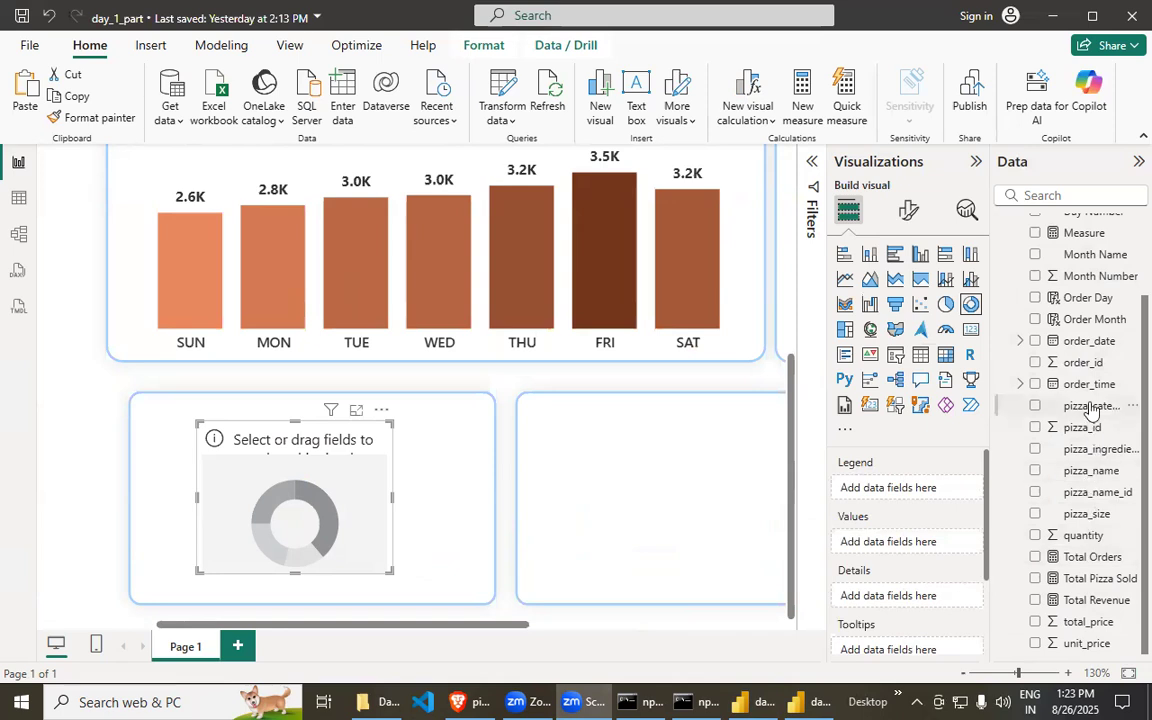
{"action": "left_click", "coordinate": [1036, 405]}
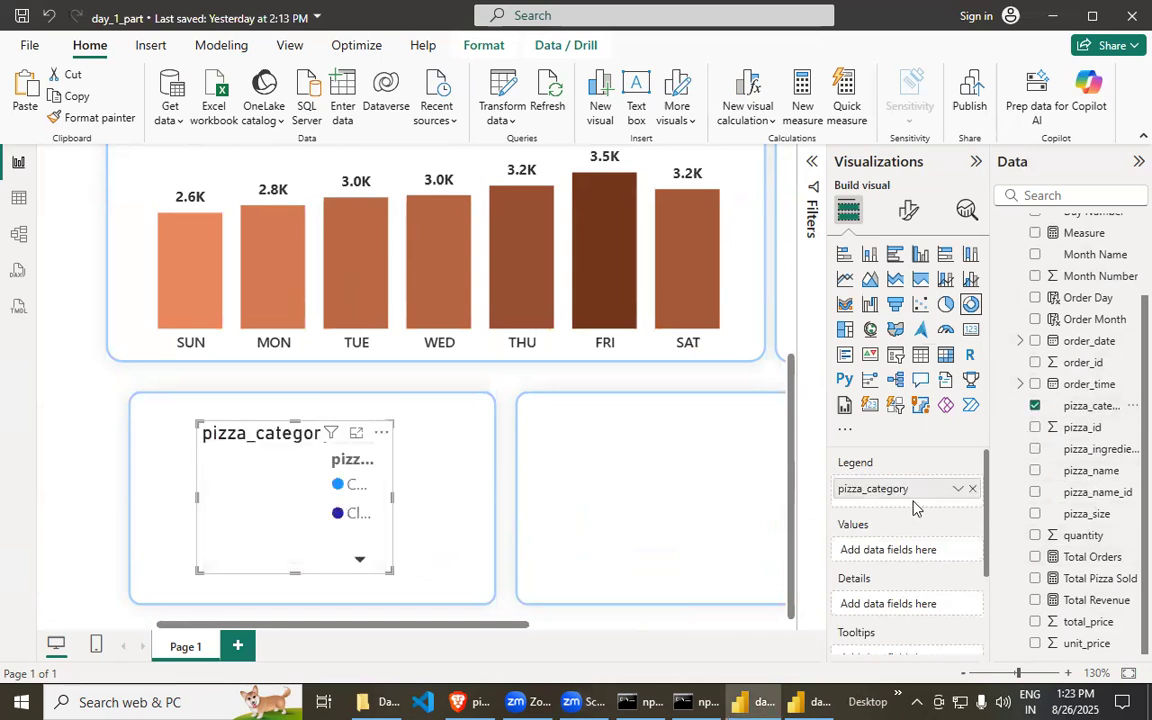
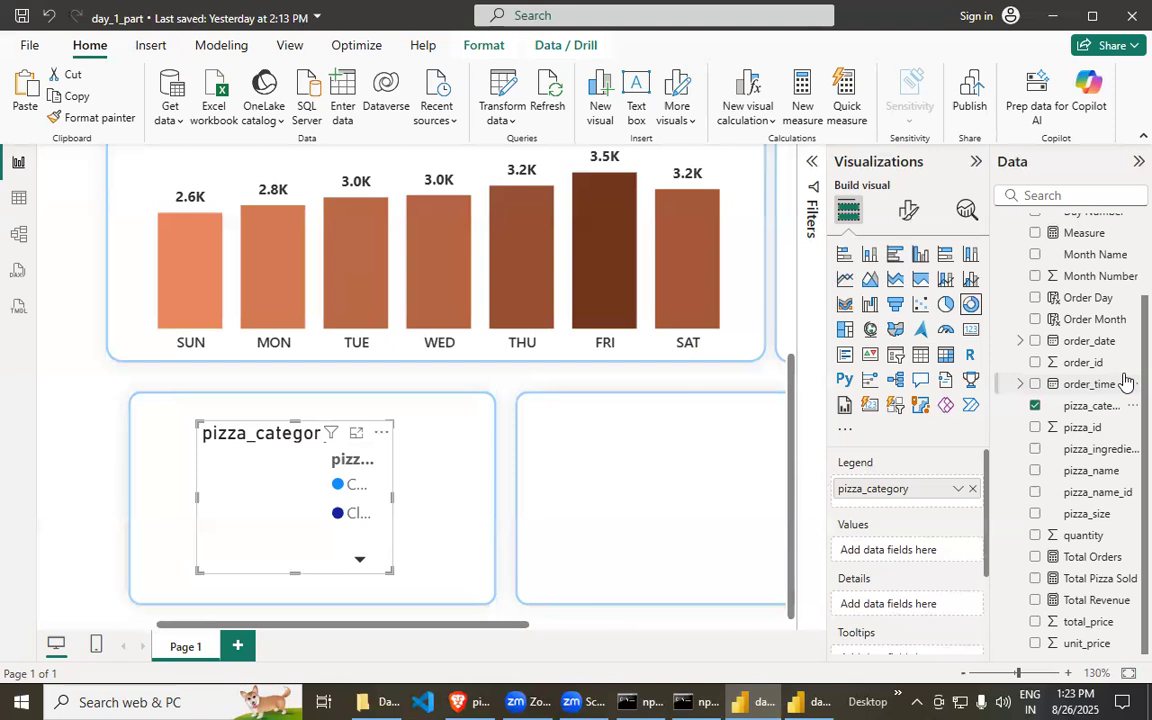
{"action": "left_click_drag", "start_coordinate": [1085, 600], "coordinate": [935, 549]}
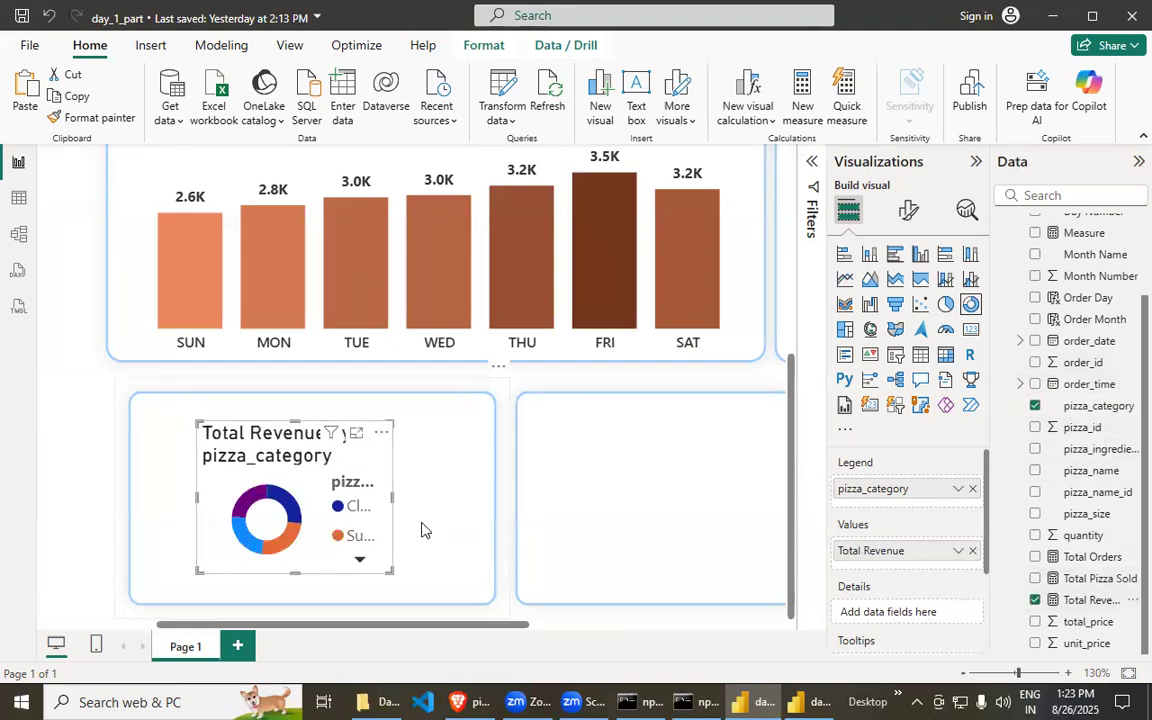
- Enlarge the donut chart on all sides until it fills the first card of the lower row
{"action": "left_click_drag", "start_coordinate": [393, 495], "coordinate": [461, 497]}
{"action": "left_click_drag", "start_coordinate": [329, 572], "coordinate": [337, 608]}
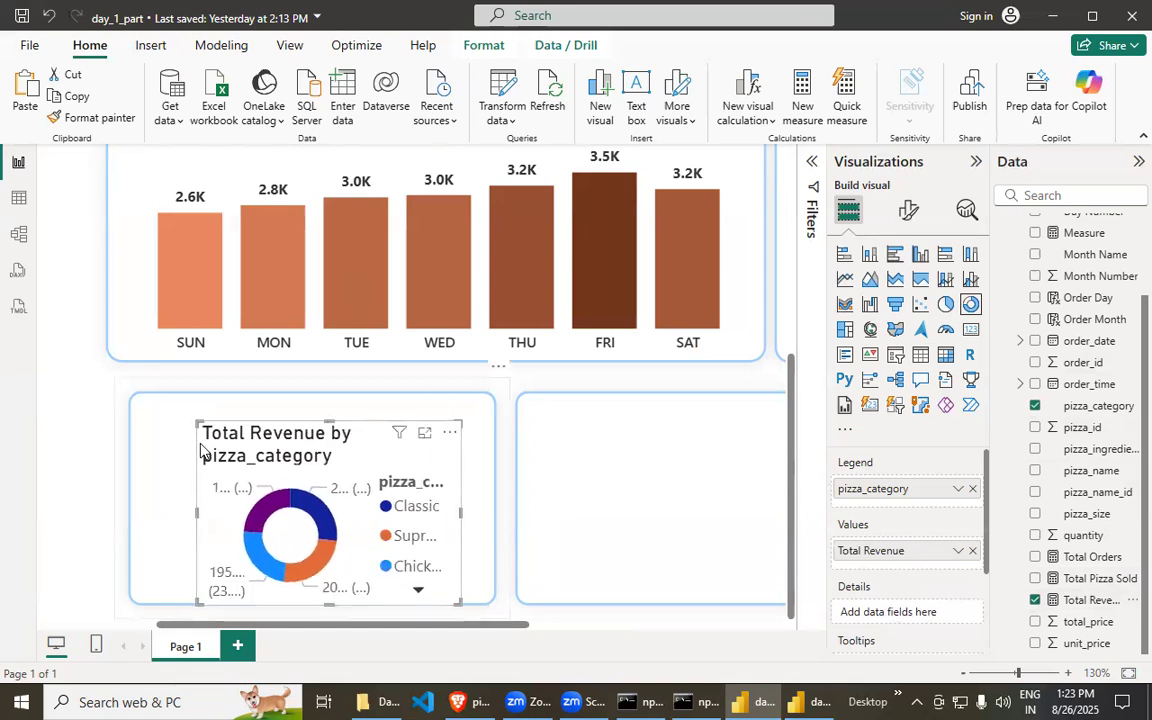
{"action": "left_click_drag", "start_coordinate": [196, 421], "coordinate": [138, 396]}
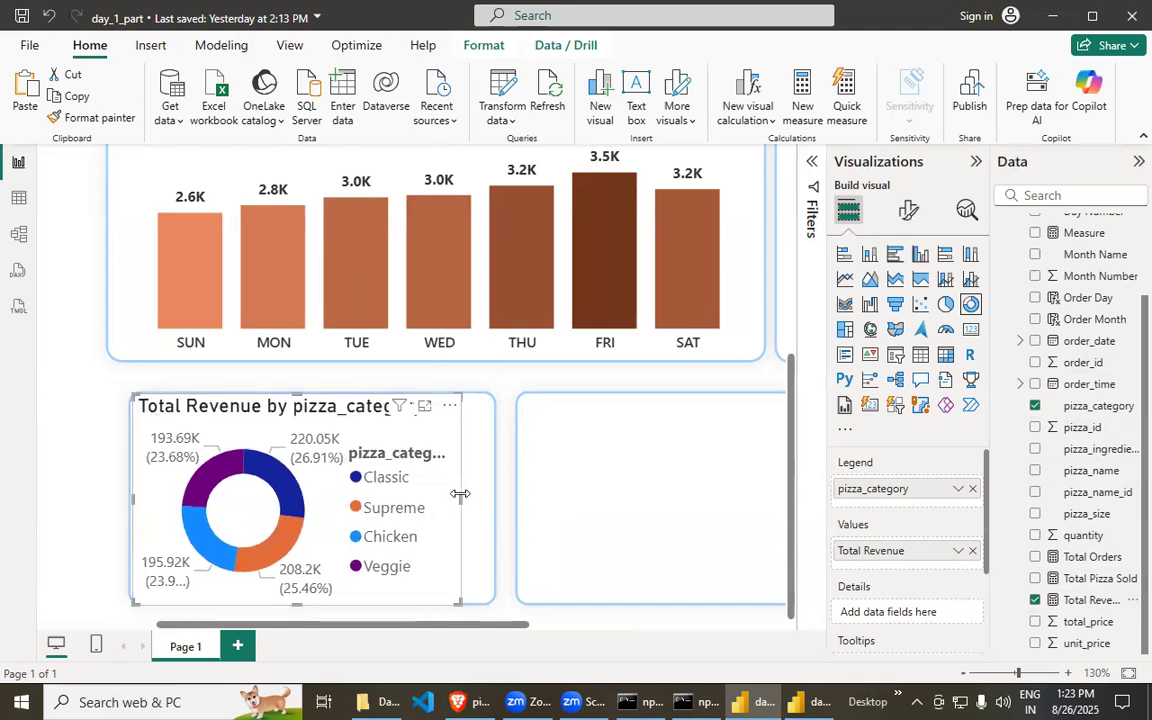
{"action": "left_click_drag", "start_coordinate": [479, 499], "coordinate": [493, 497]}
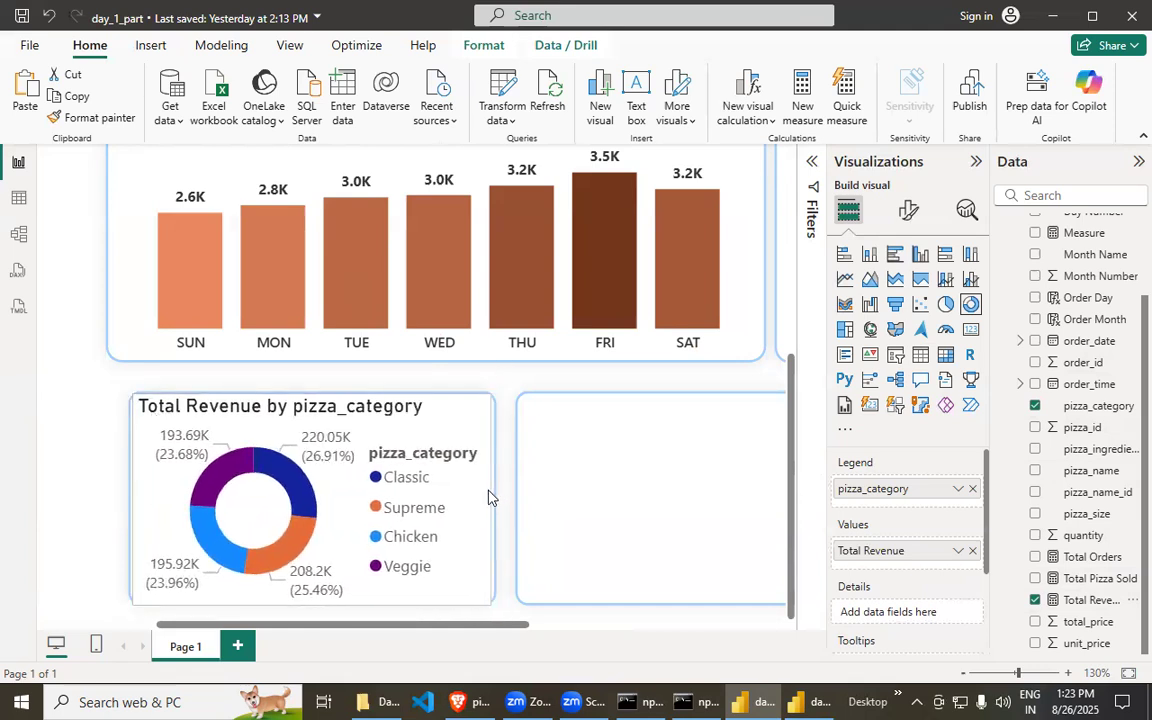
- Examine the donut chart's formatting options, comparing it with and without the legend and checking the slice color and general settings
{"action": "left_click", "coordinate": [908, 210]}
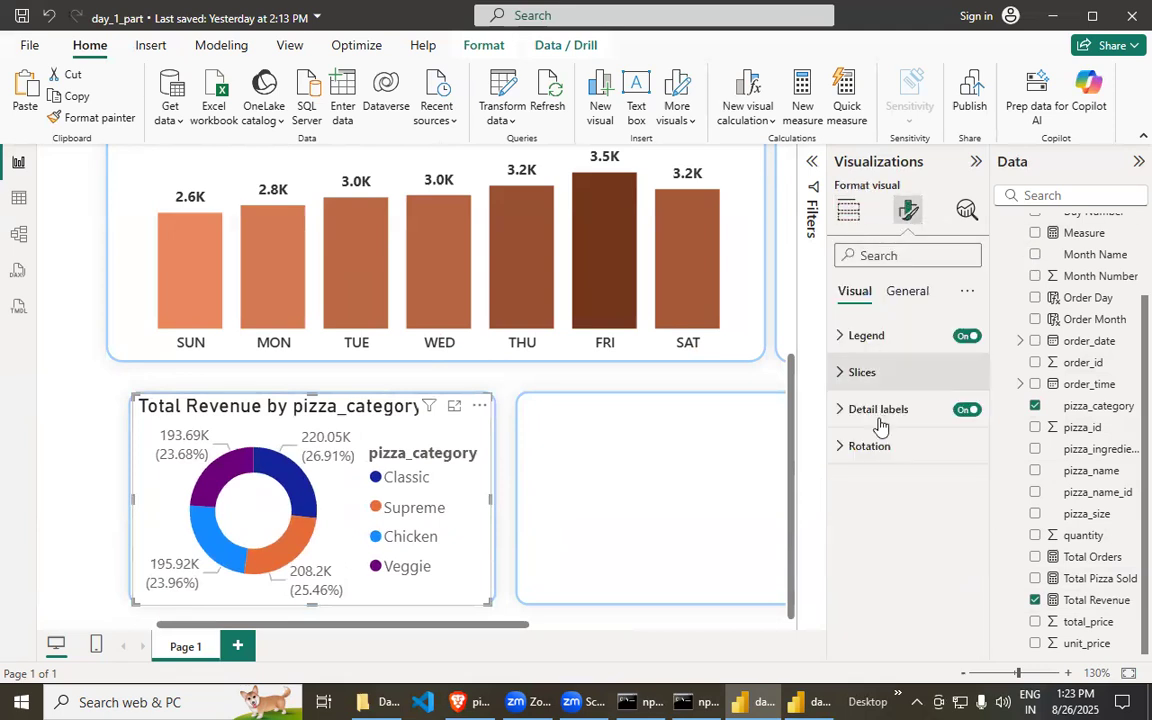
{"action": "left_click", "coordinate": [968, 336]}
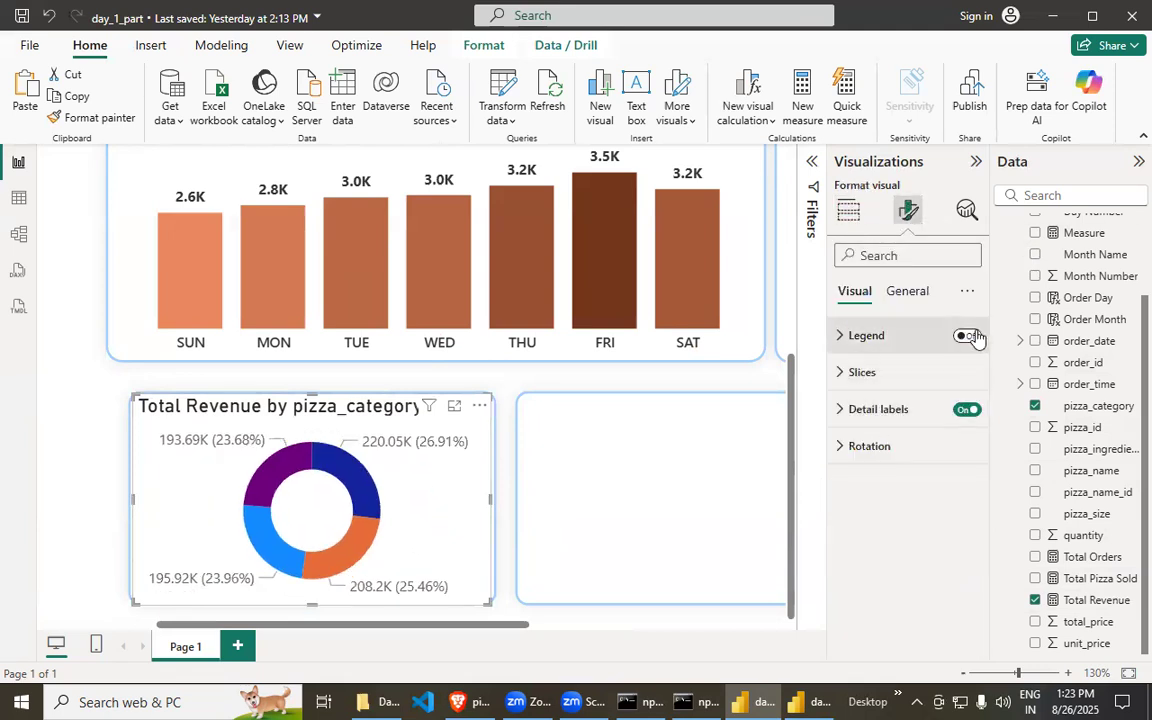
{"action": "left_click", "coordinate": [968, 336]}
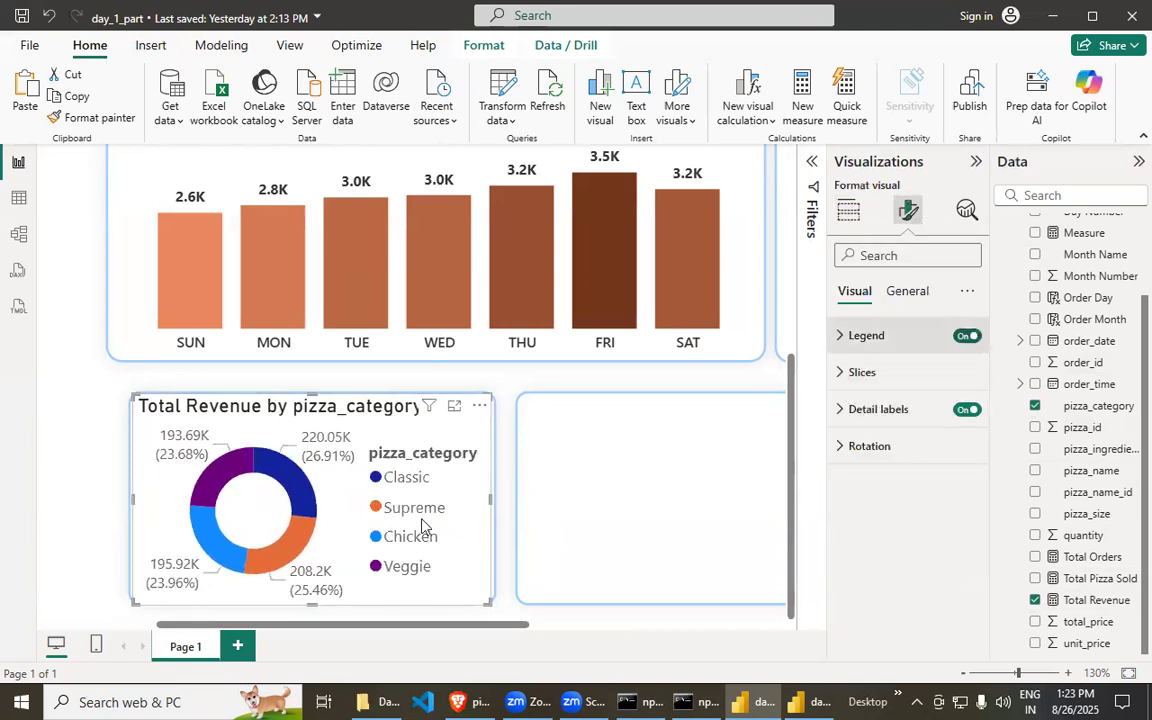
{"action": "left_click", "coordinate": [853, 375]}
{"action": "scroll", "coordinate": [870, 447], "scroll_direction": "down", "scroll_amount": 1}
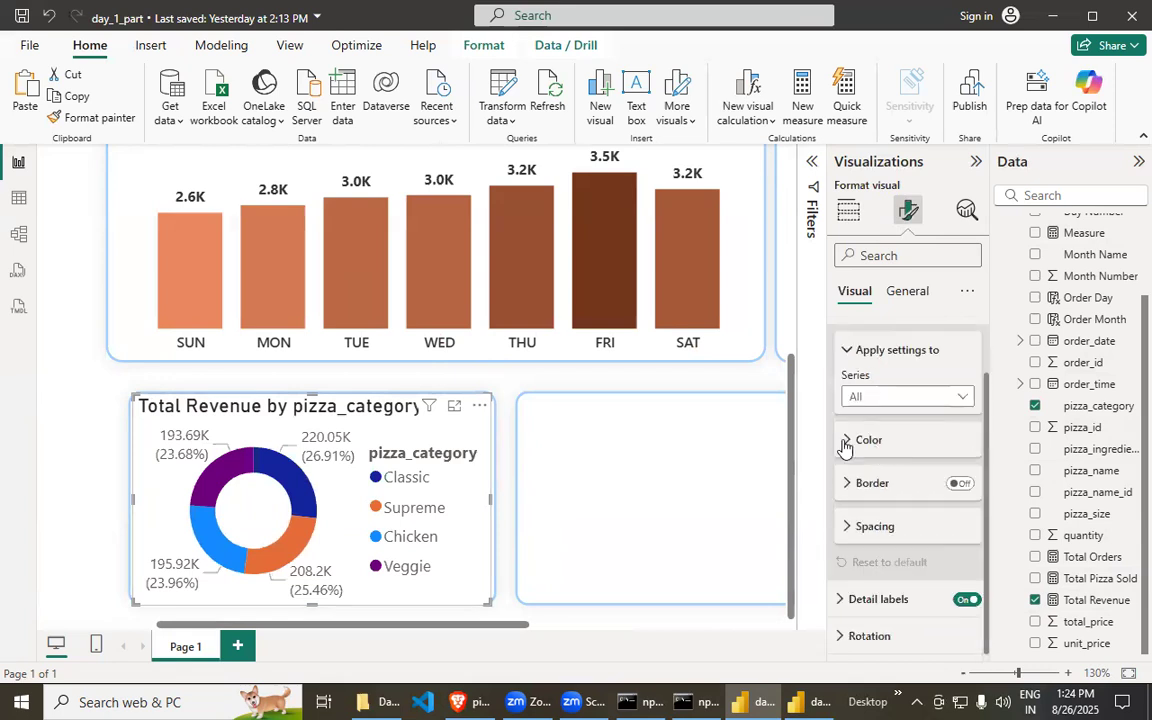
{"action": "left_click", "coordinate": [845, 440]}
{"action": "scroll", "coordinate": [885, 540], "scroll_direction": "down", "scroll_amount": 2}
{"action": "scroll", "coordinate": [870, 480], "scroll_direction": "up", "scroll_amount": 1}
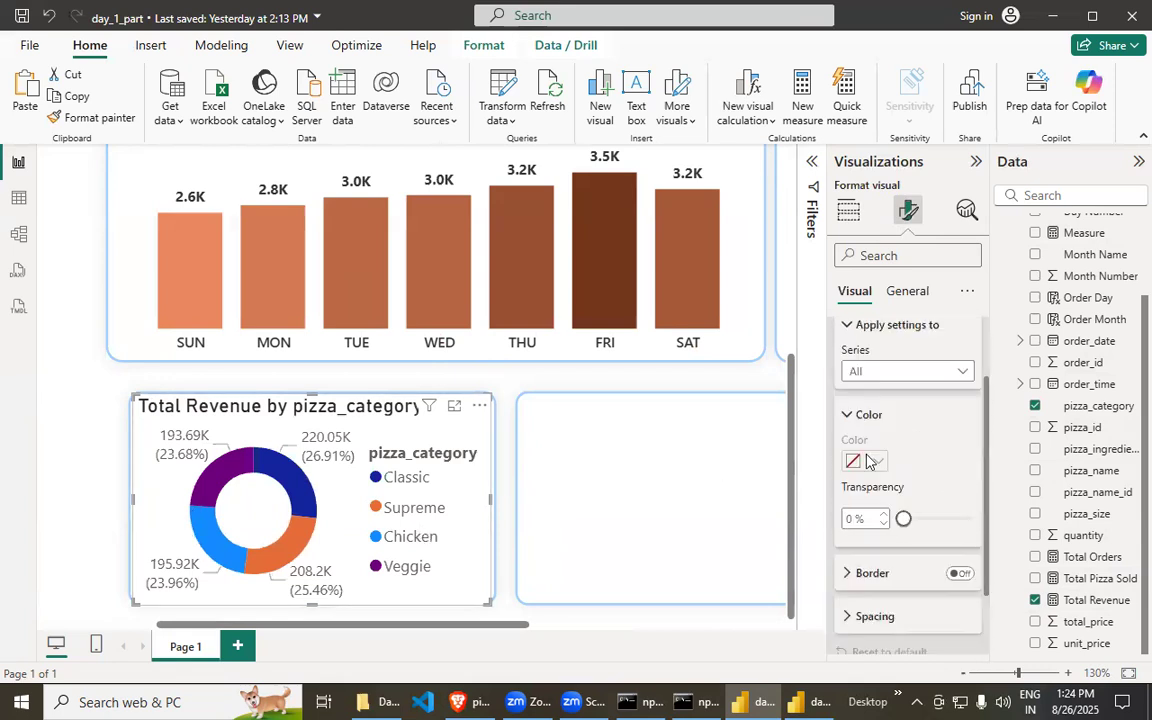
{"action": "scroll", "coordinate": [850, 440], "scroll_direction": "up", "scroll_amount": 2}
{"action": "left_click", "coordinate": [845, 416]}
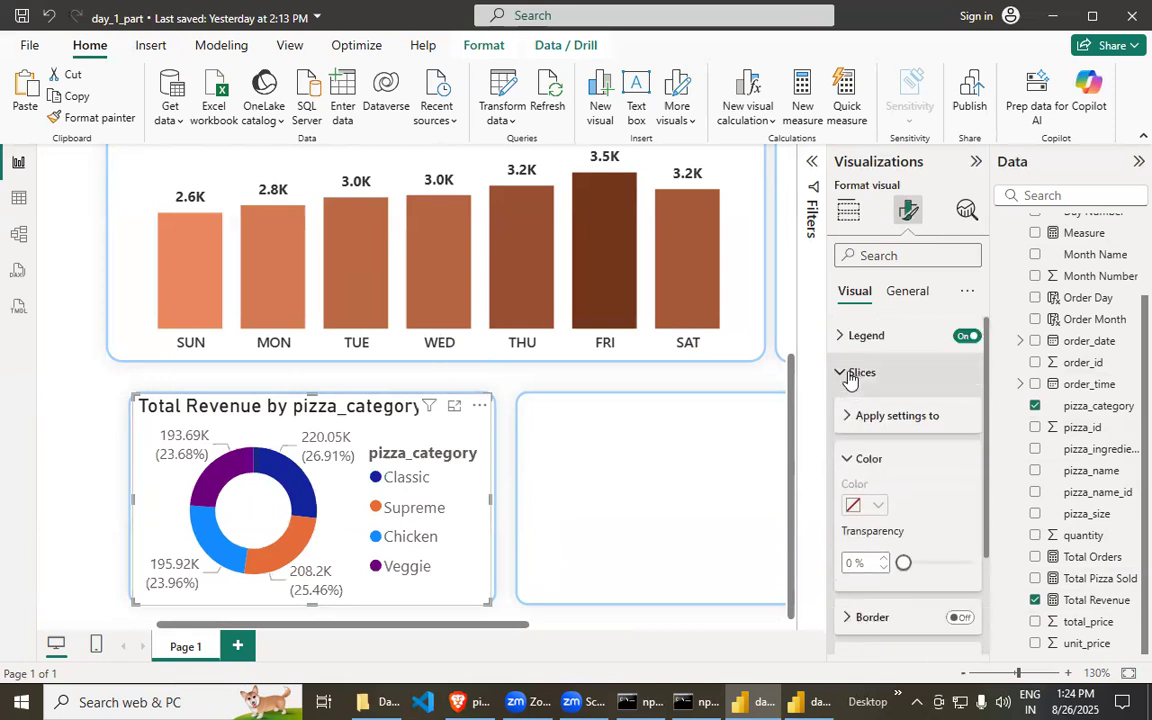
{"action": "left_click", "coordinate": [850, 375]}
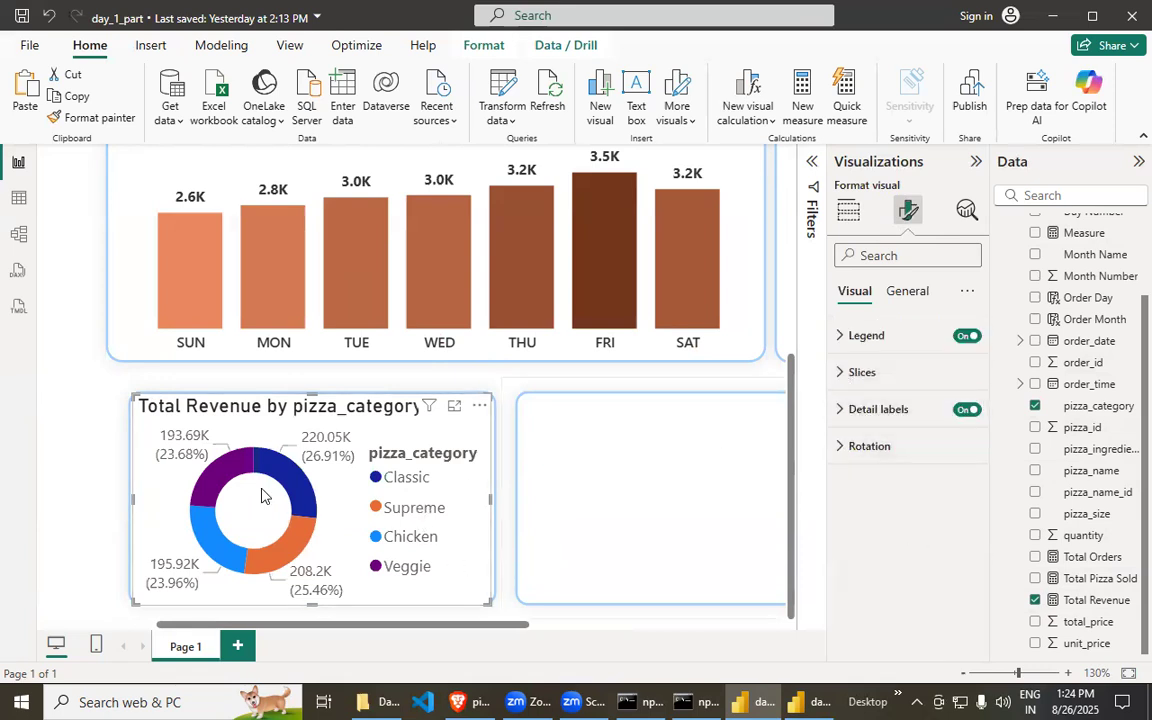
{"action": "left_click", "coordinate": [902, 291]}
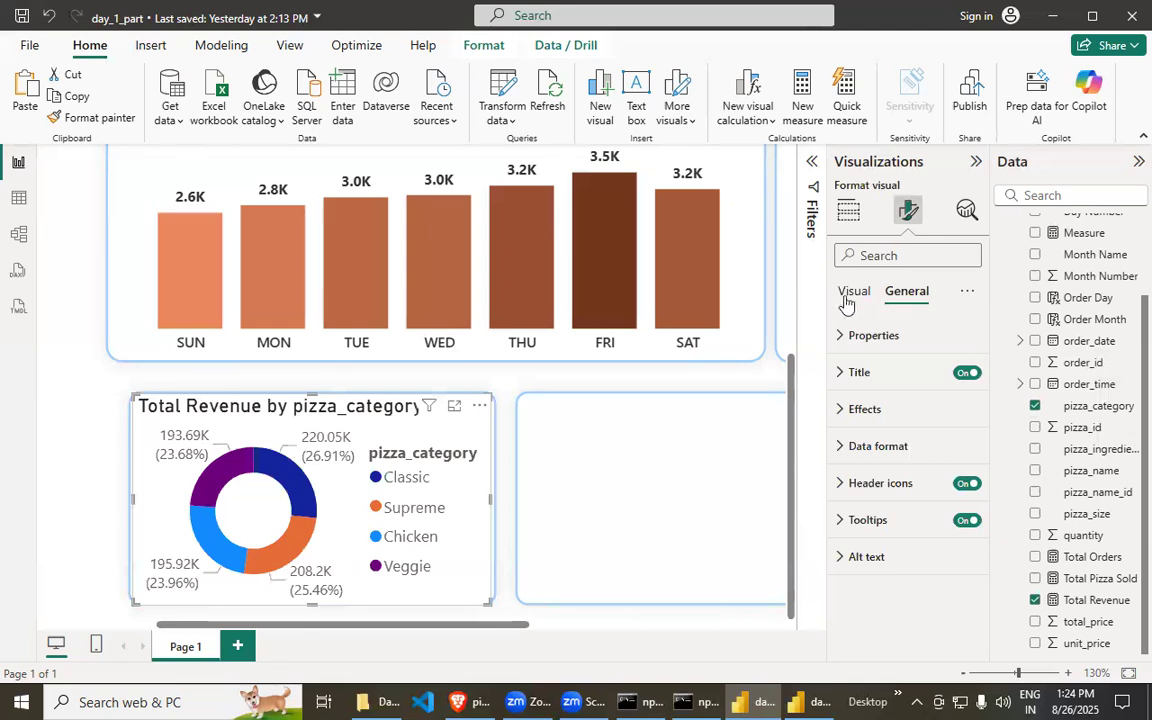
{"action": "left_click", "coordinate": [852, 292]}
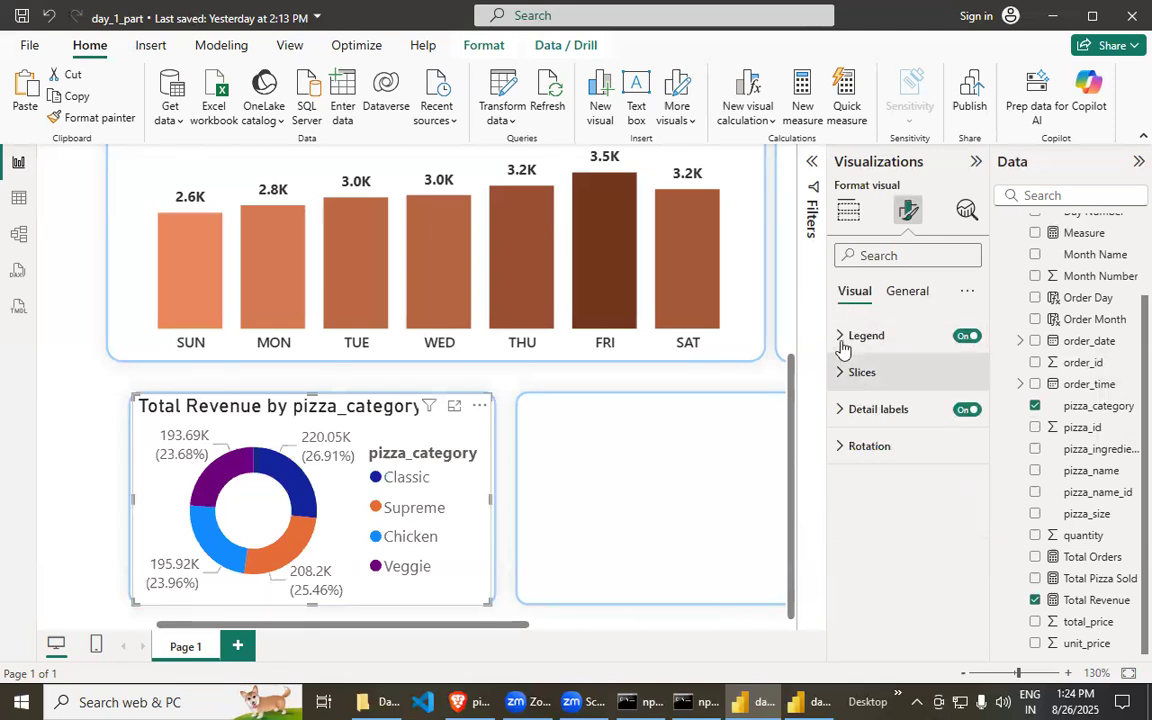
- Set the donut chart's legend text to the Segoe UI Semibold font and the color Black, 20% lighter
{"action": "left_click", "coordinate": [843, 340]}
{"action": "left_click", "coordinate": [855, 448]}
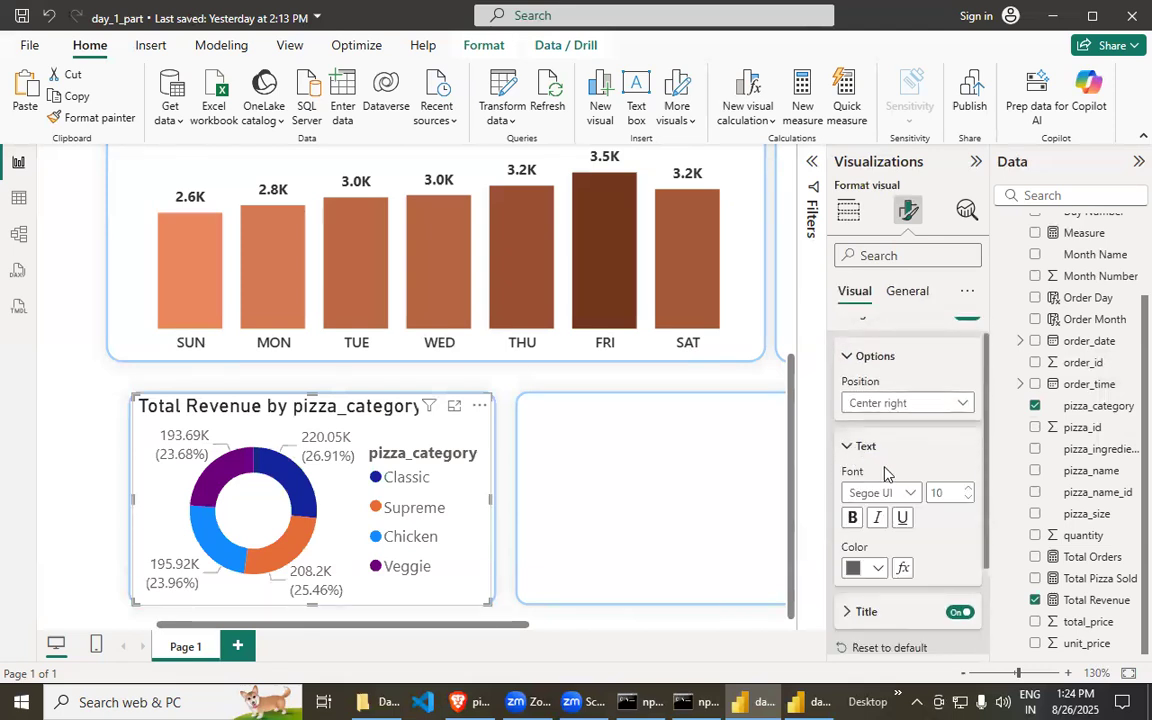
{"action": "scroll", "coordinate": [895, 440], "scroll_direction": "down", "scroll_amount": 2}
{"action": "left_click", "coordinate": [911, 372]}
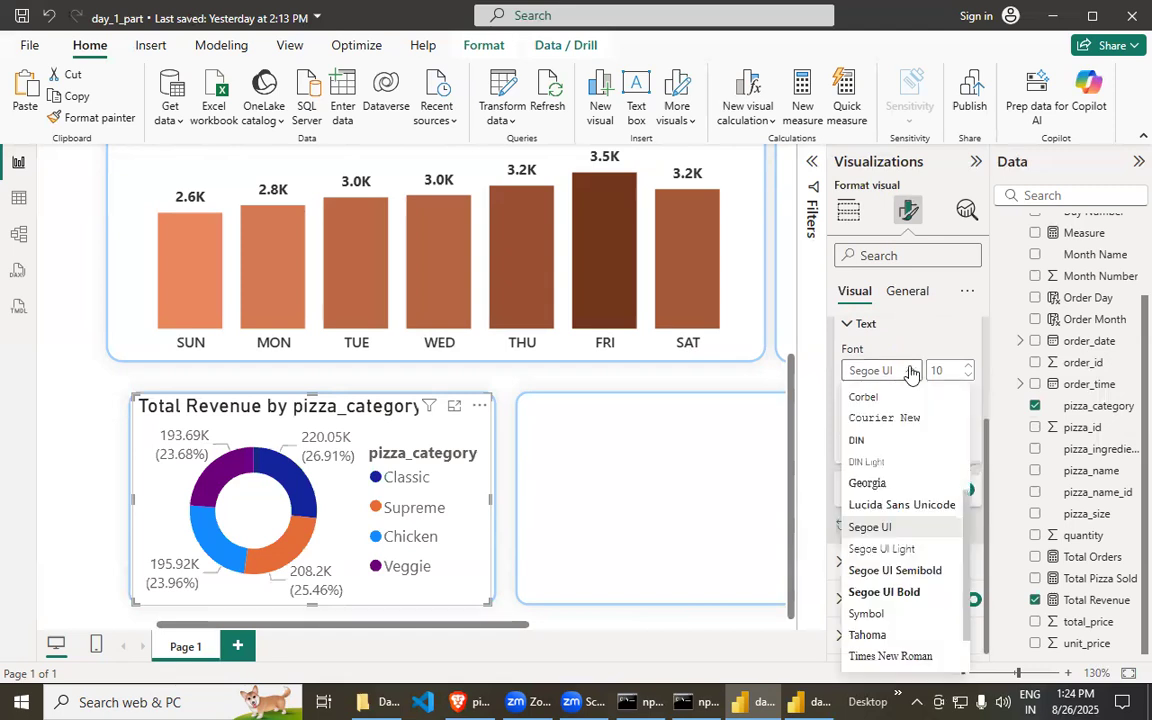
{"action": "left_click", "coordinate": [895, 571]}
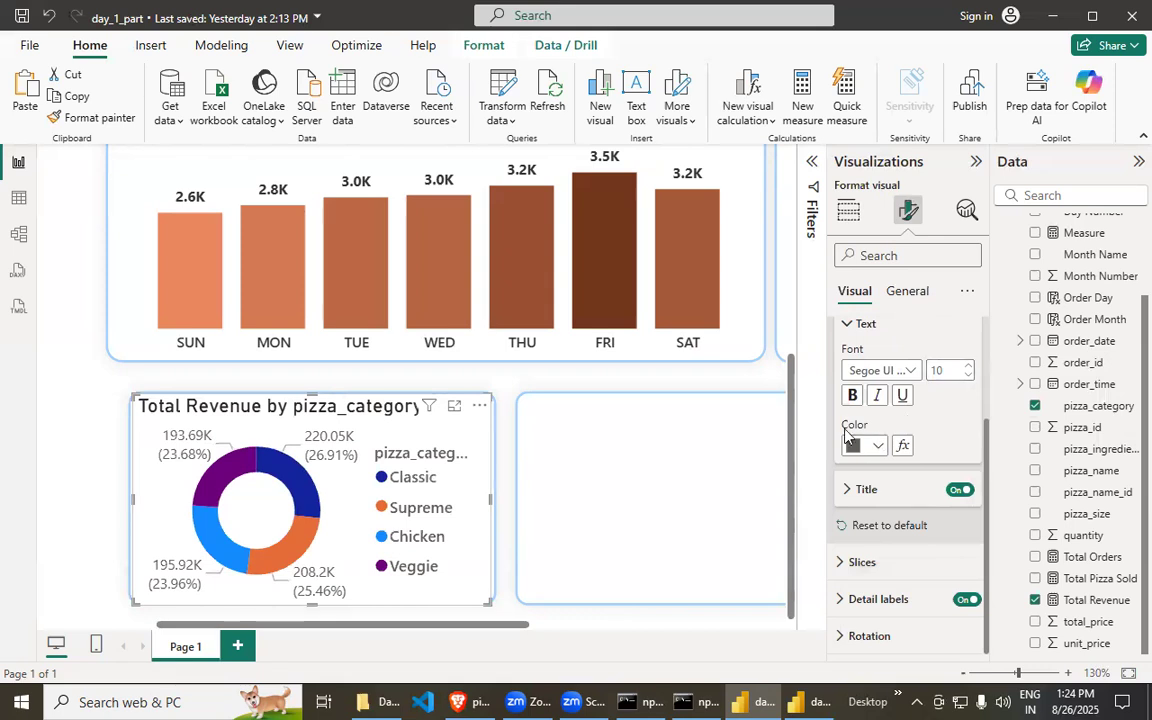
{"action": "left_click", "coordinate": [870, 444]}
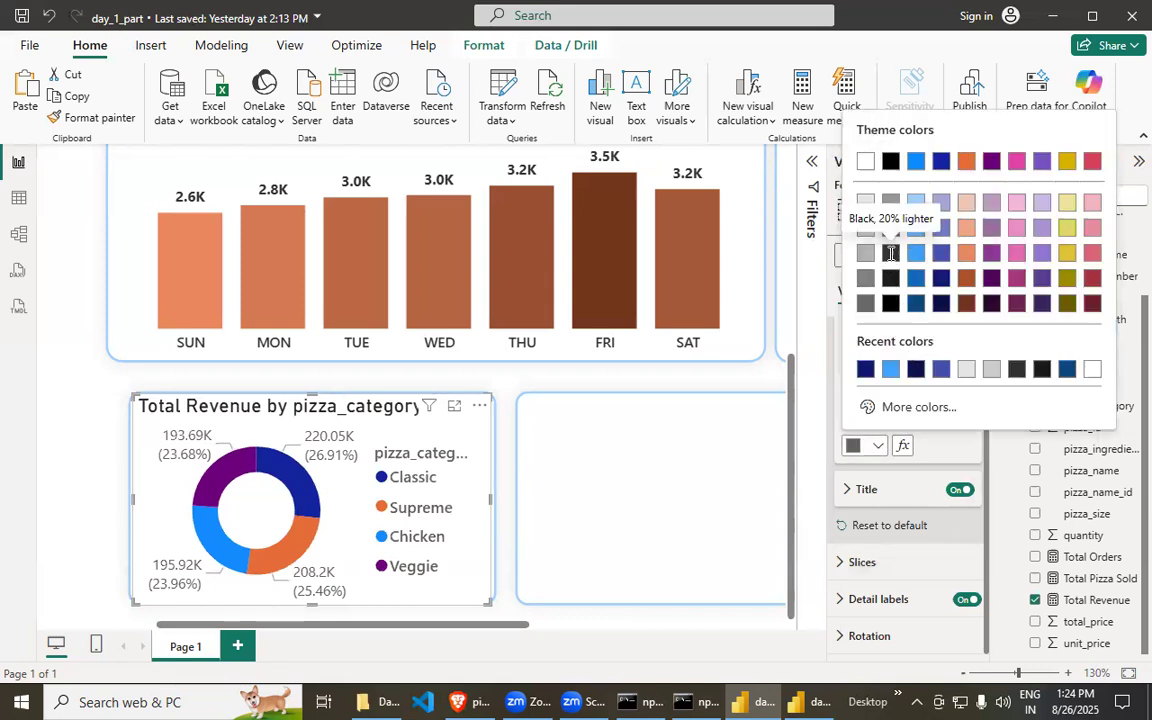
{"action": "left_click", "coordinate": [890, 258]}
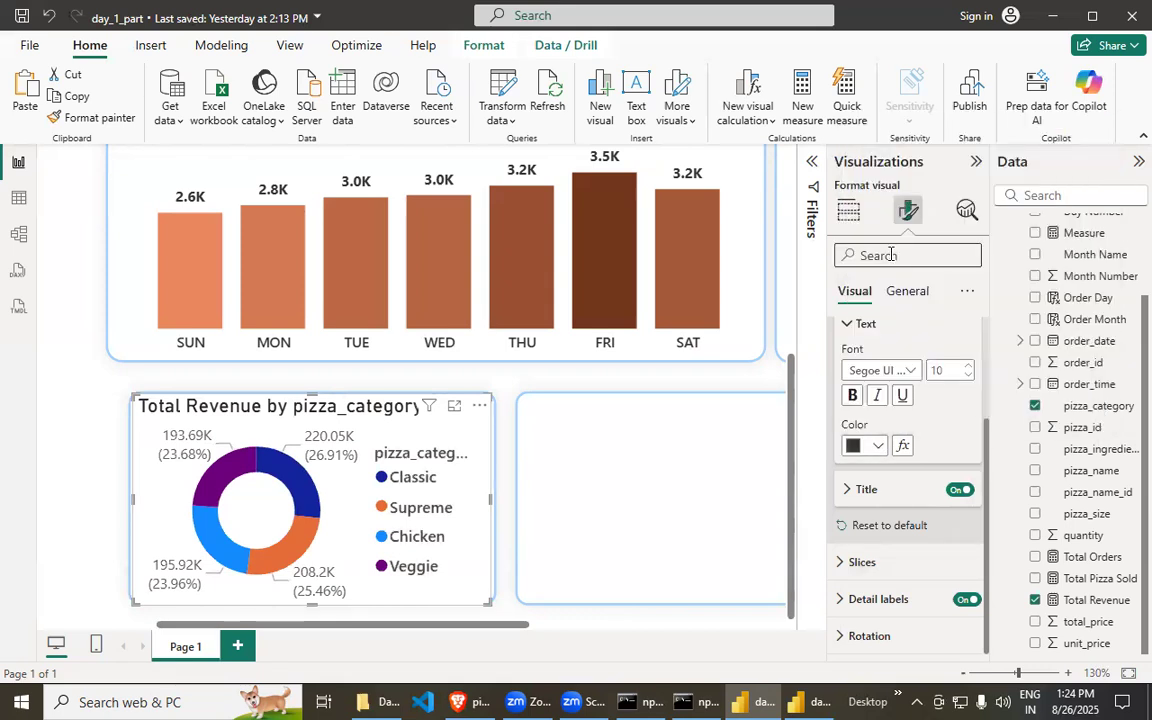
- Compare the donut chart with and without its legend title, and leave the legend title turned off
{"action": "left_click", "coordinate": [962, 490]}
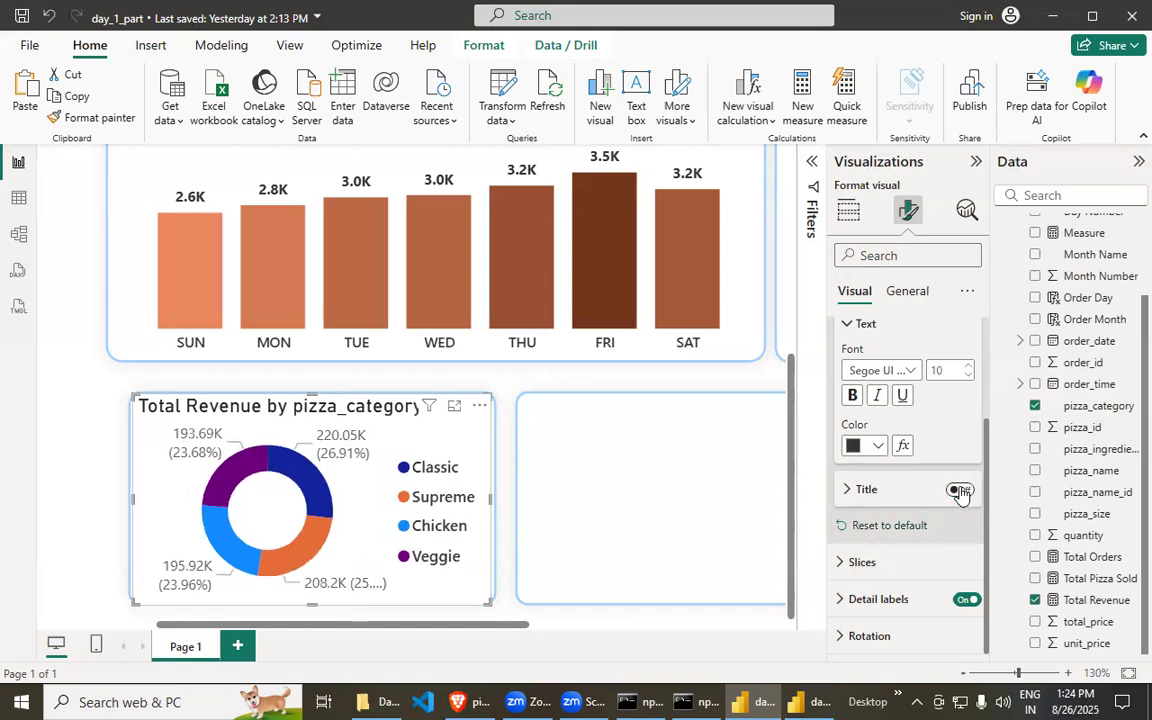
{"action": "left_click", "coordinate": [960, 492]}
{"action": "left_click", "coordinate": [960, 492]}
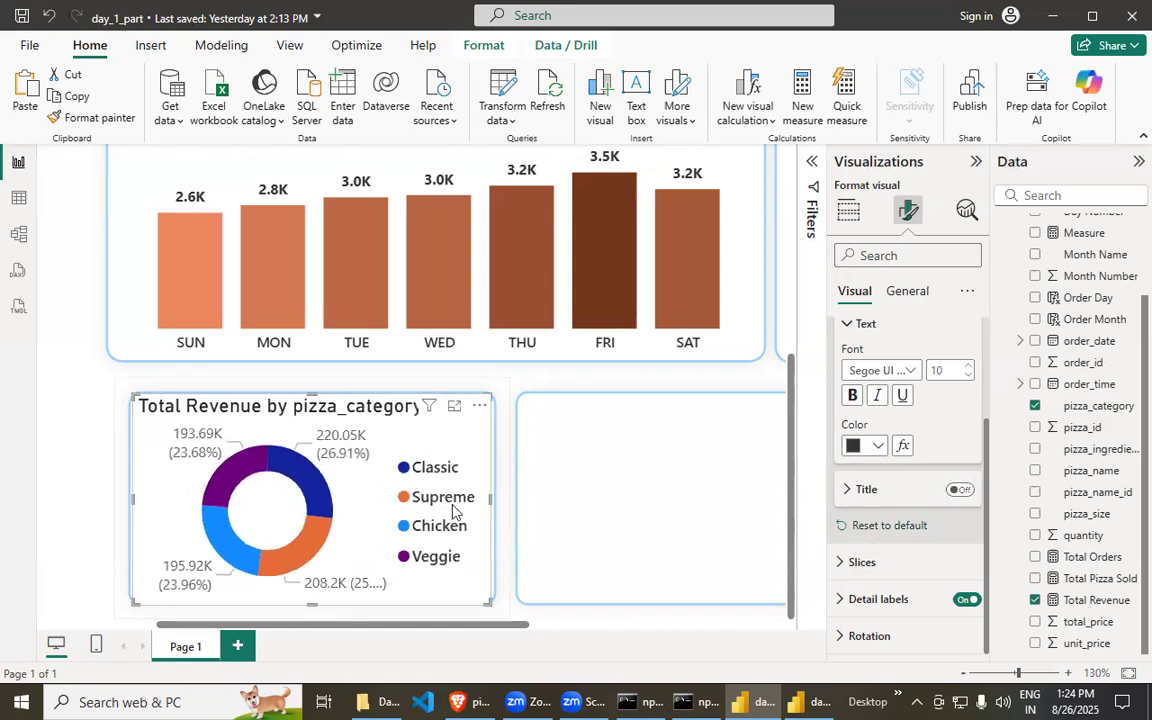
{"action": "left_click", "coordinate": [962, 492]}
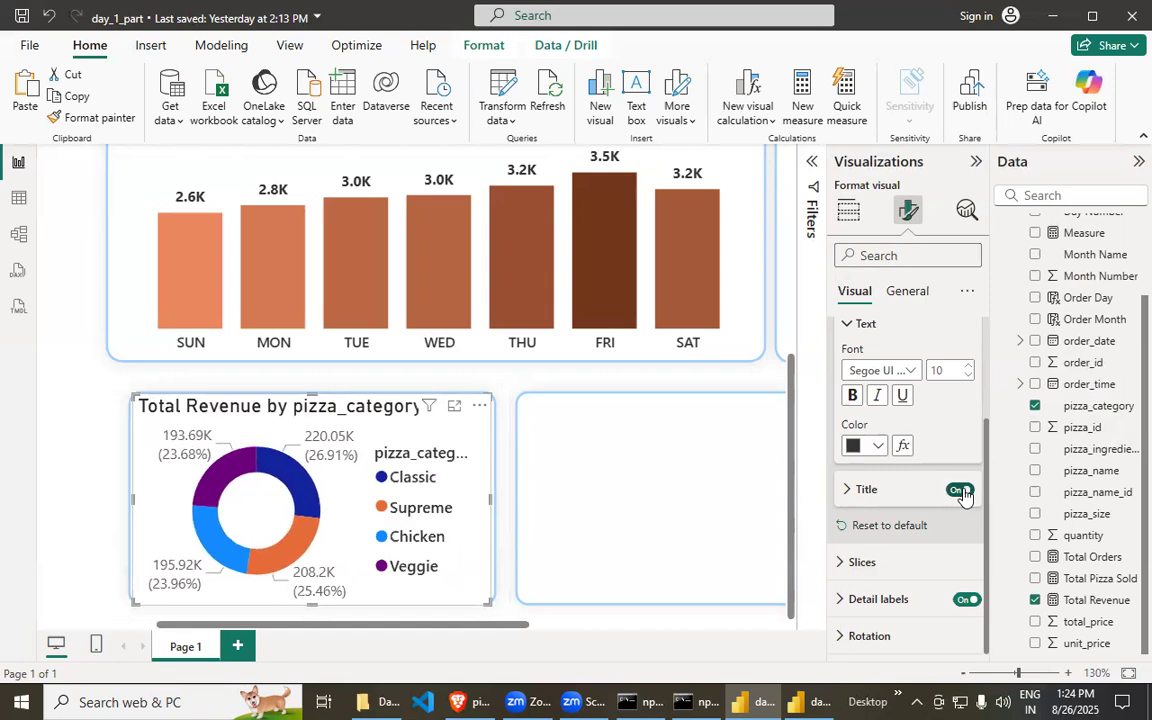
{"action": "left_click", "coordinate": [960, 491]}
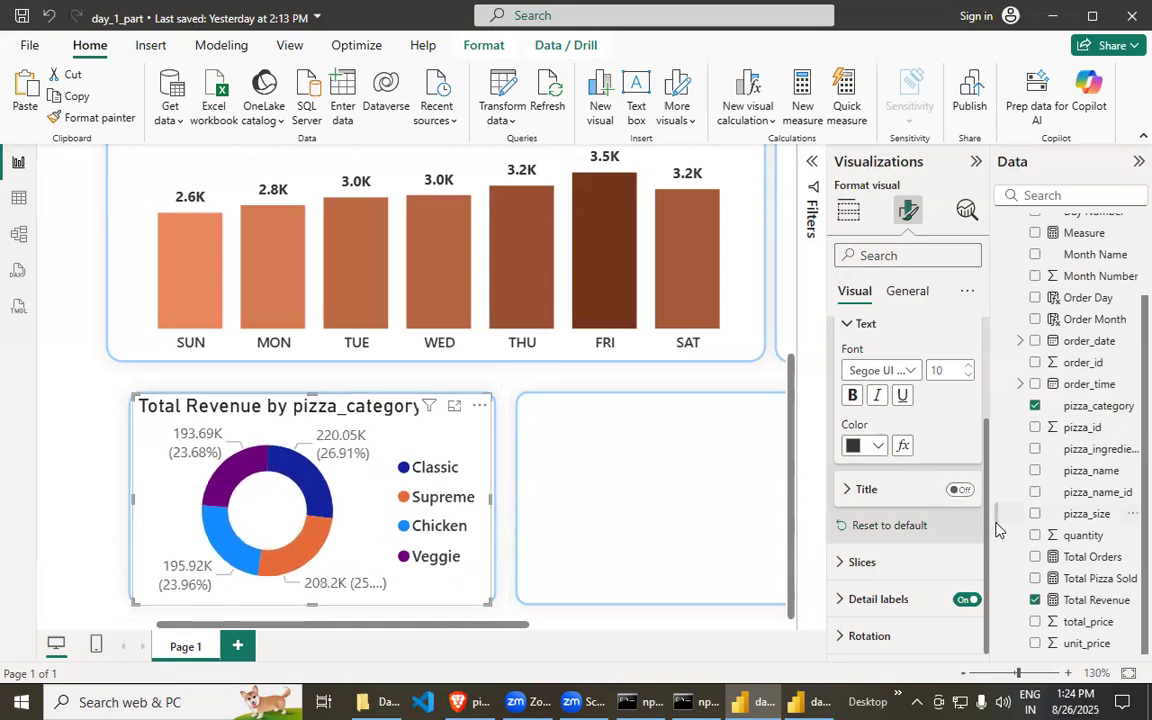
- Try a border around the donut slices, and check the slice spacing settings
{"action": "left_click", "coordinate": [842, 568]}
{"action": "scroll", "coordinate": [928, 573], "scroll_direction": "down", "scroll_amount": 2}
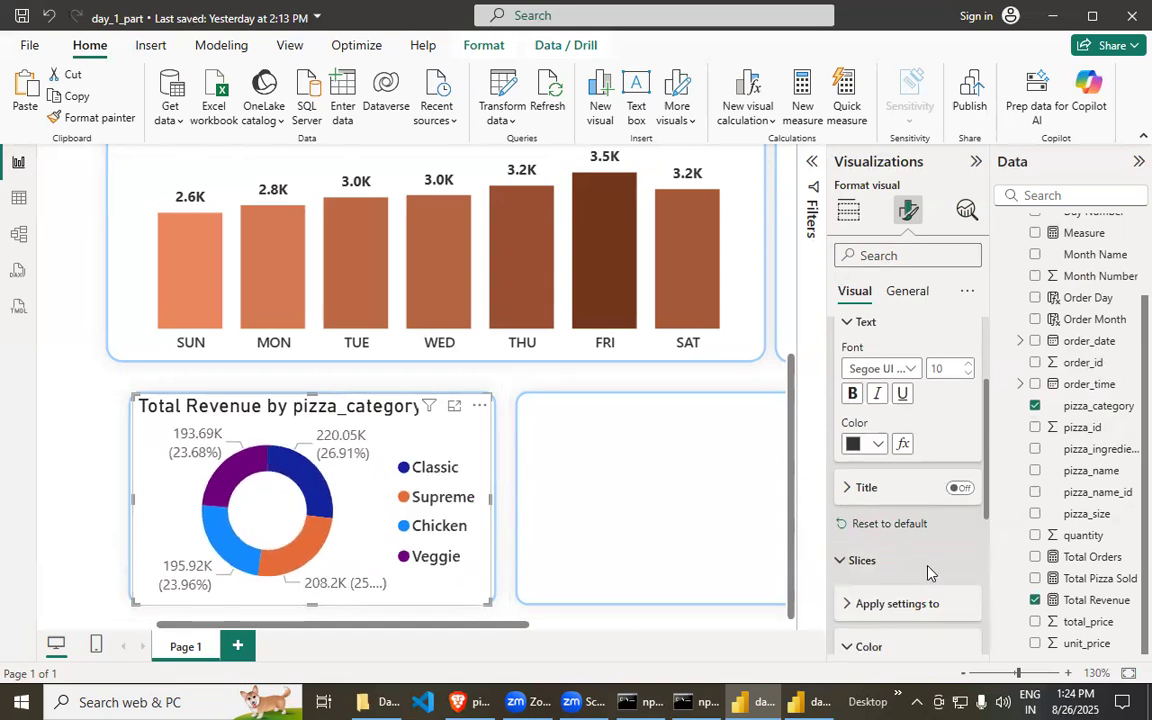
{"action": "left_click", "coordinate": [858, 476]}
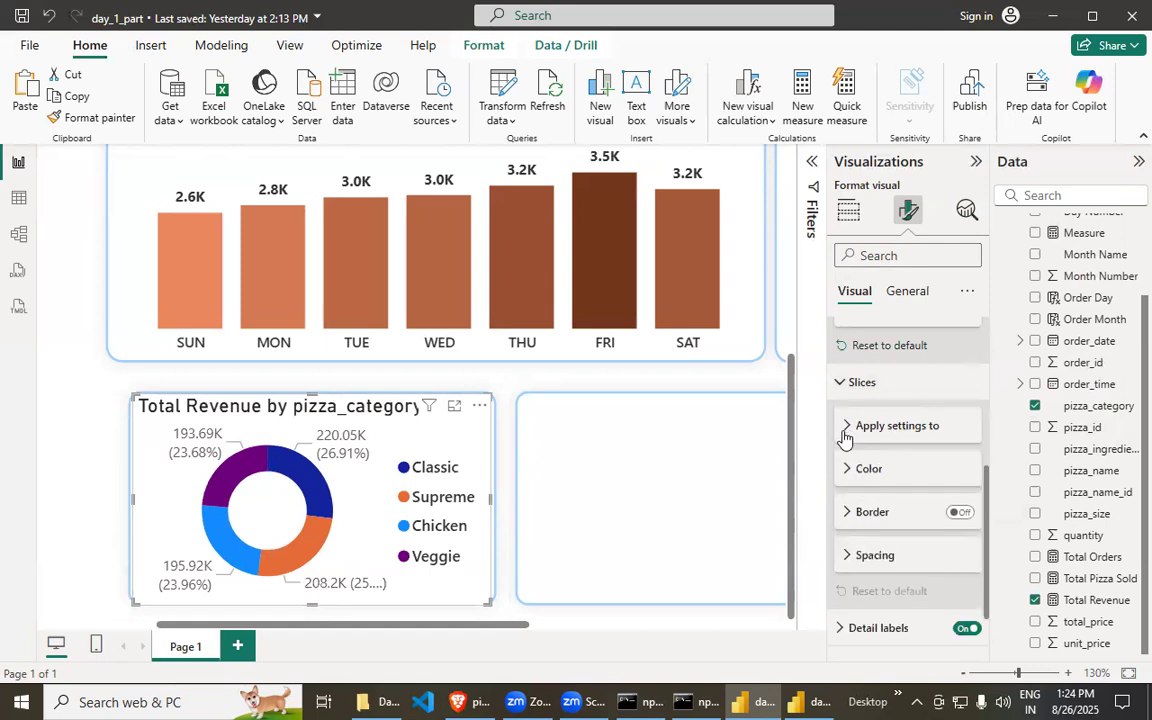
{"action": "left_click", "coordinate": [849, 514]}
{"action": "left_click", "coordinate": [849, 514]}
{"action": "scroll", "coordinate": [850, 512], "scroll_direction": "down", "scroll_amount": 1}
{"action": "left_click", "coordinate": [959, 484]}
{"action": "left_click", "coordinate": [959, 485]}
{"action": "left_click", "coordinate": [961, 487]}
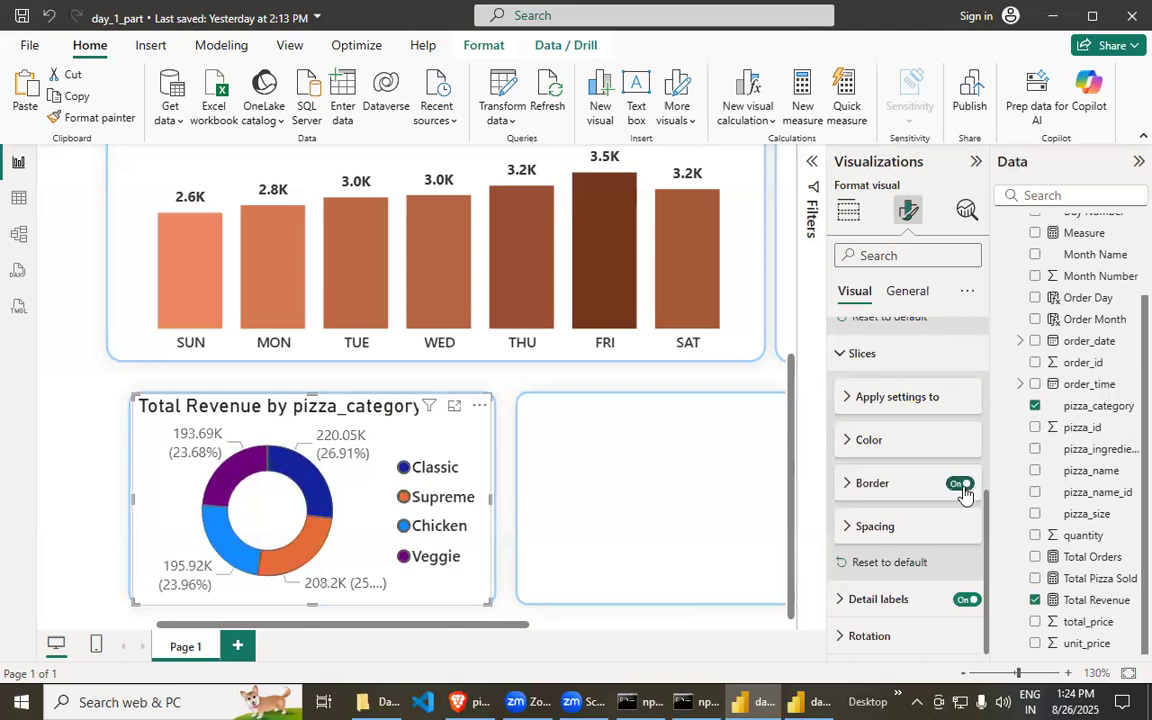
{"action": "left_click", "coordinate": [961, 486]}
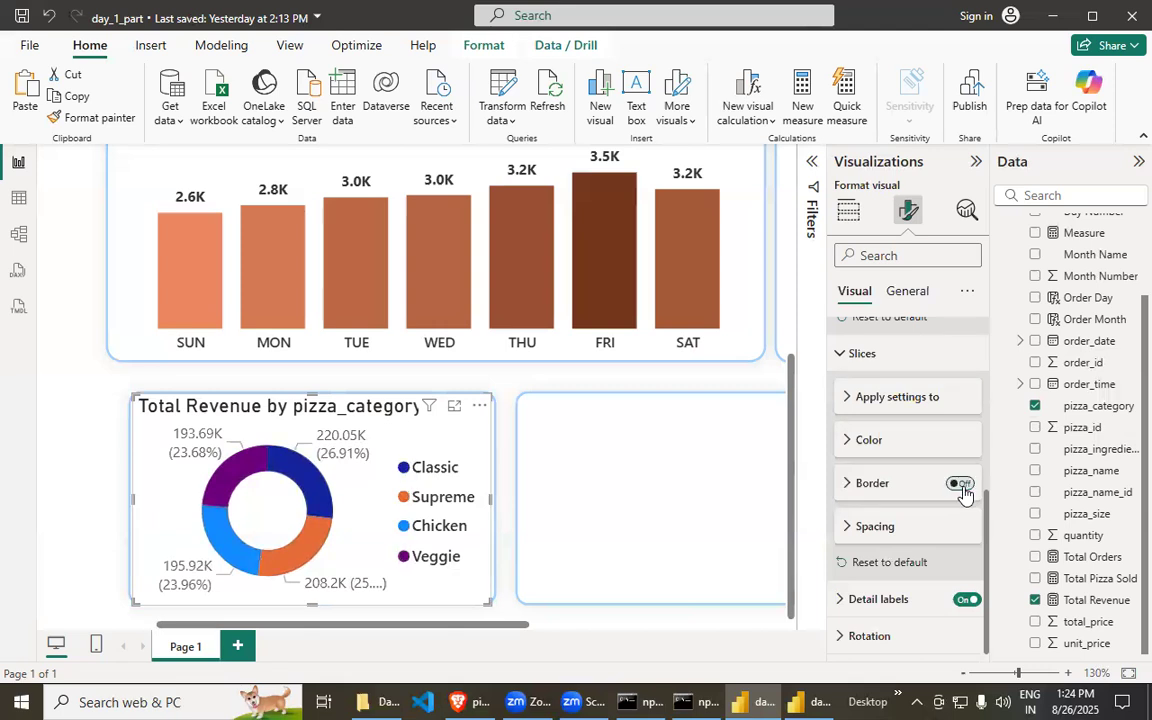
{"action": "left_click", "coordinate": [849, 527]}
{"action": "scroll", "coordinate": [922, 563], "scroll_direction": "down", "scroll_amount": 1}
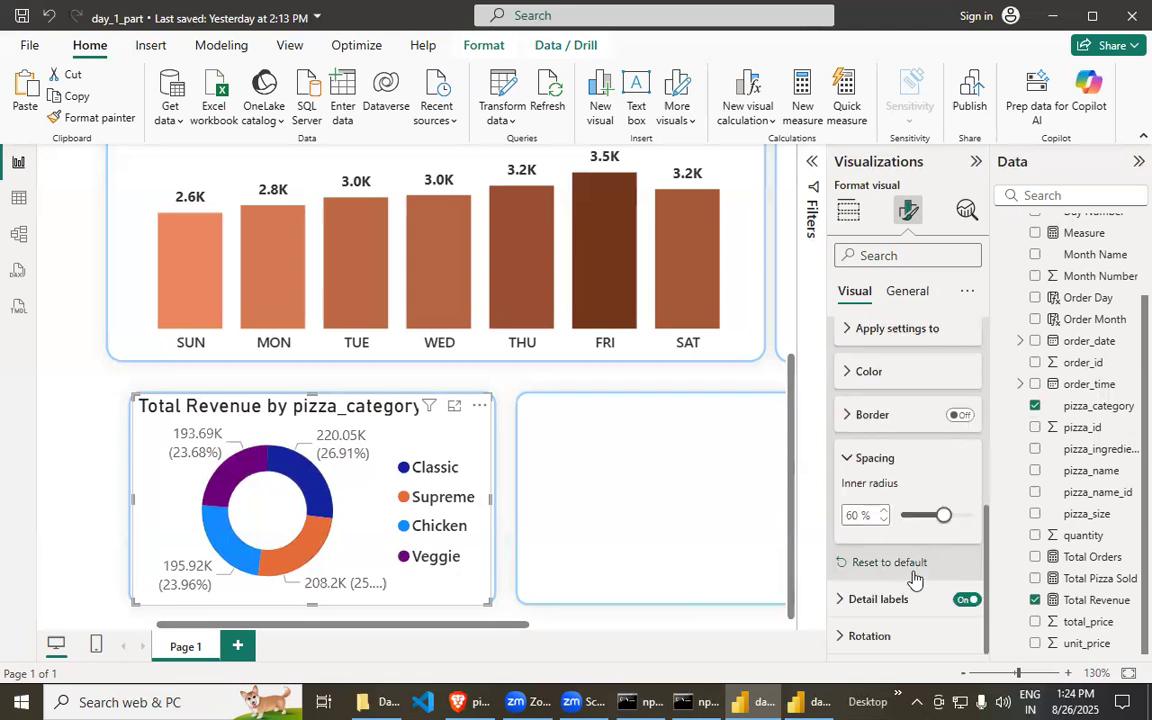
- Check the donut chart's detail label settings, try a slice rotation of 180°, and restore the rotation to 0°
{"action": "left_click", "coordinate": [842, 604]}
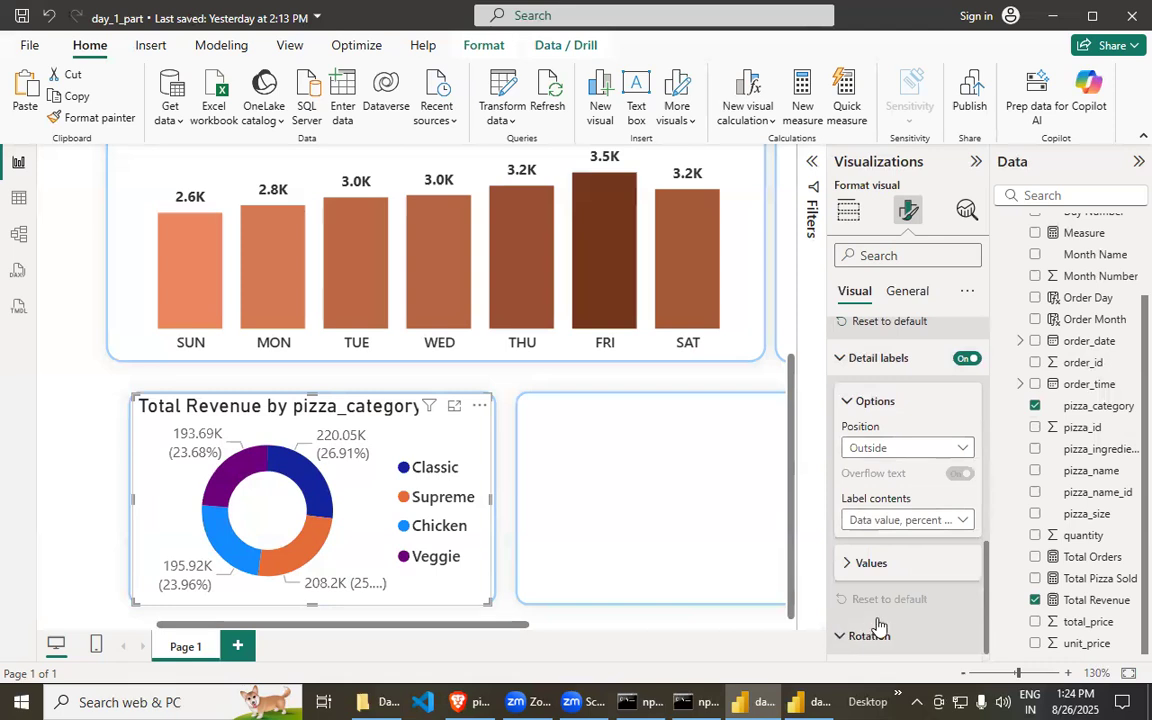
{"action": "left_click", "coordinate": [868, 634]}
{"action": "left_click", "coordinate": [866, 590]}
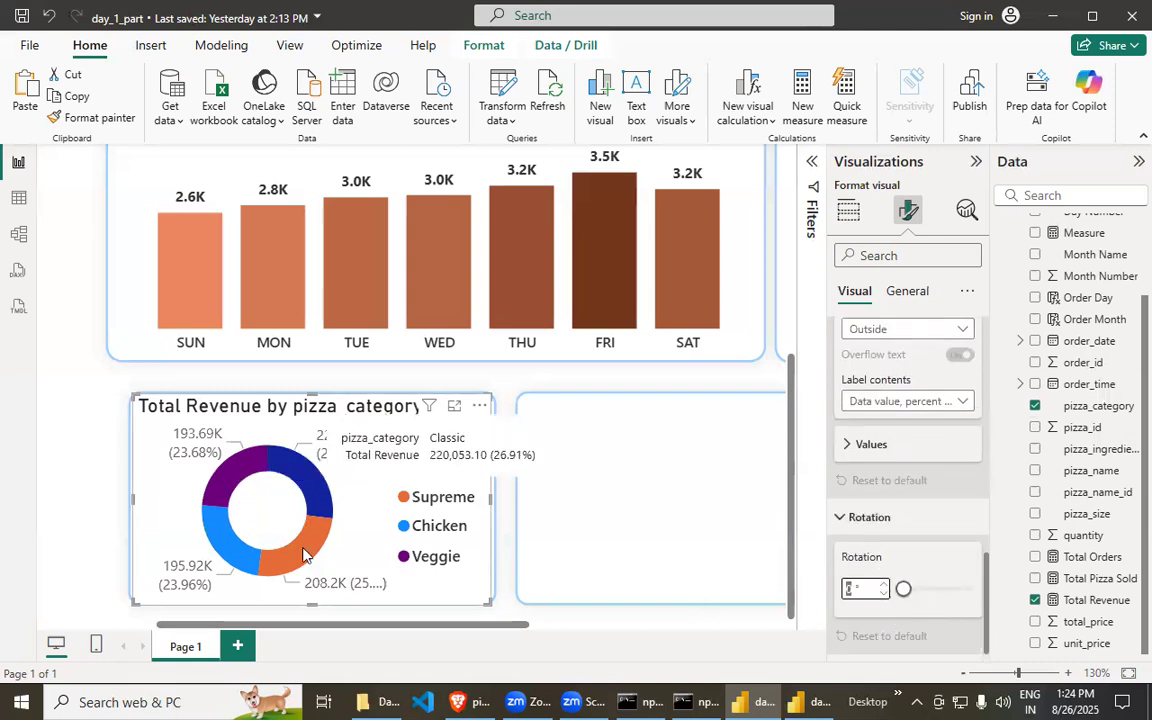
{"action": "left_click", "coordinate": [854, 588]}
{"action": "type", "text": "180"}
{"action": "key", "text": "Return"}
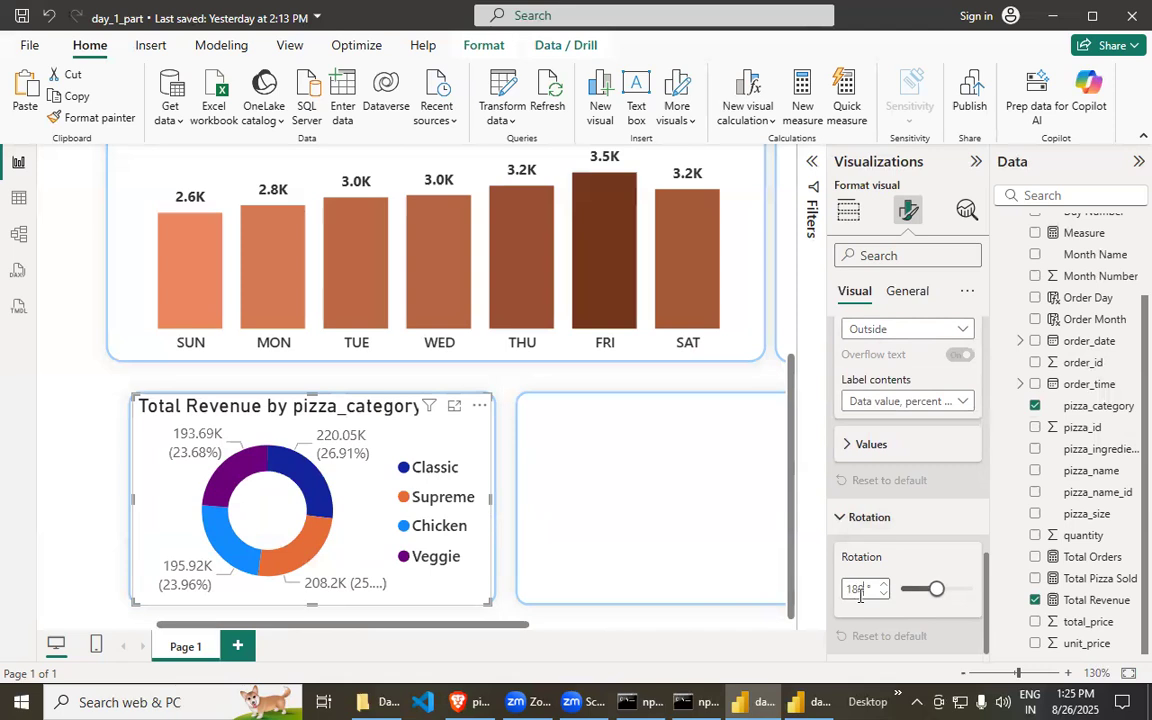
{"action": "key", "text": "BackSpace"}
{"action": "key", "text": "BackSpace"}
{"action": "key", "text": "BackSpace"}
{"action": "type", "text": "0"}
{"action": "key", "text": "Return"}
- Open the donut chart's title settings, and copy "of sales by Pizza Category" from heading 3 in the pizza_sales notebook
{"action": "left_click", "coordinate": [904, 293]}
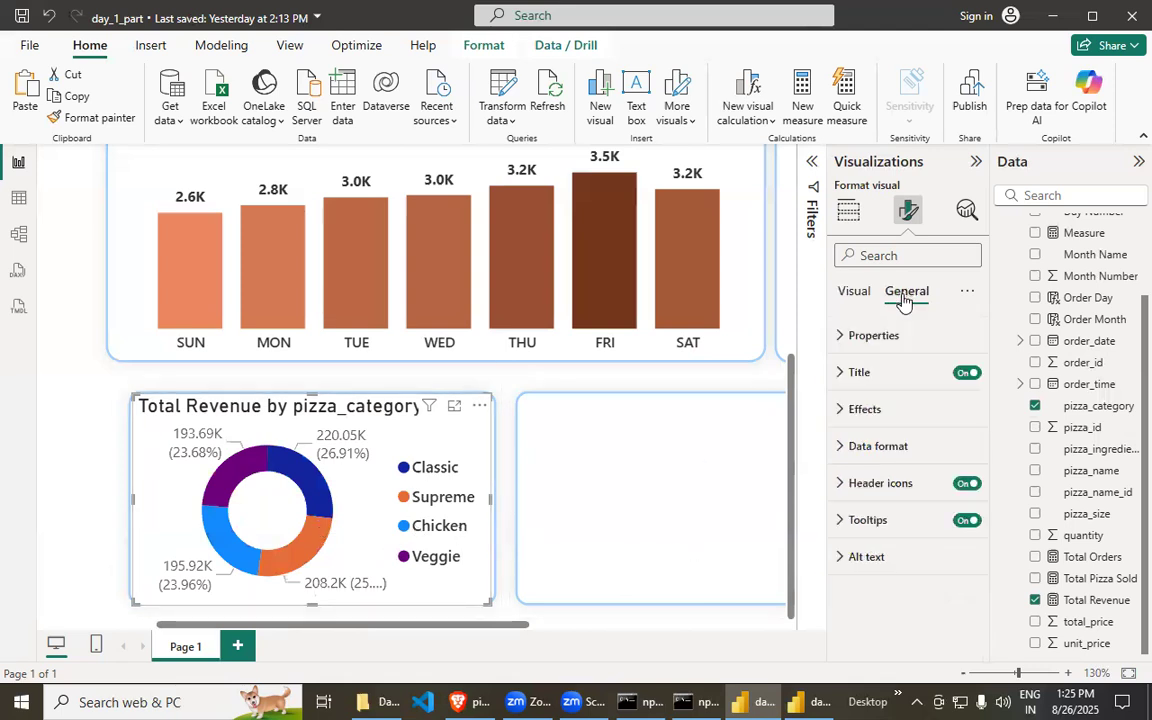
{"action": "left_click", "coordinate": [856, 373]}
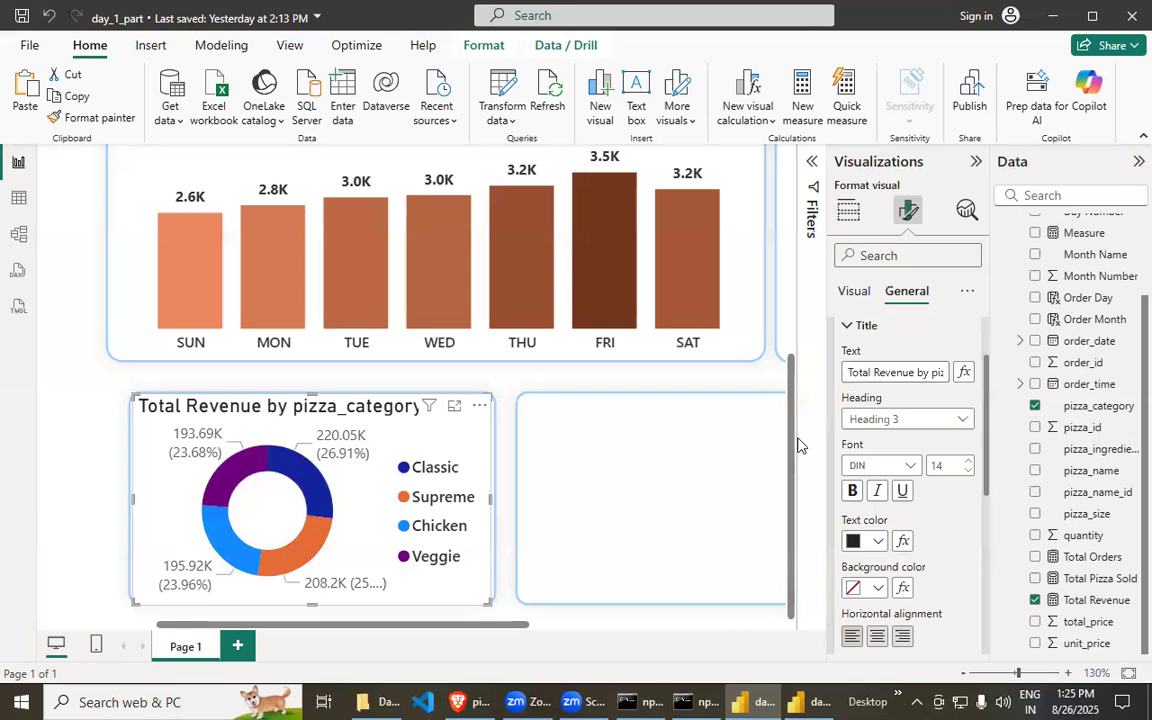
{"action": "left_click", "coordinate": [798, 700]}
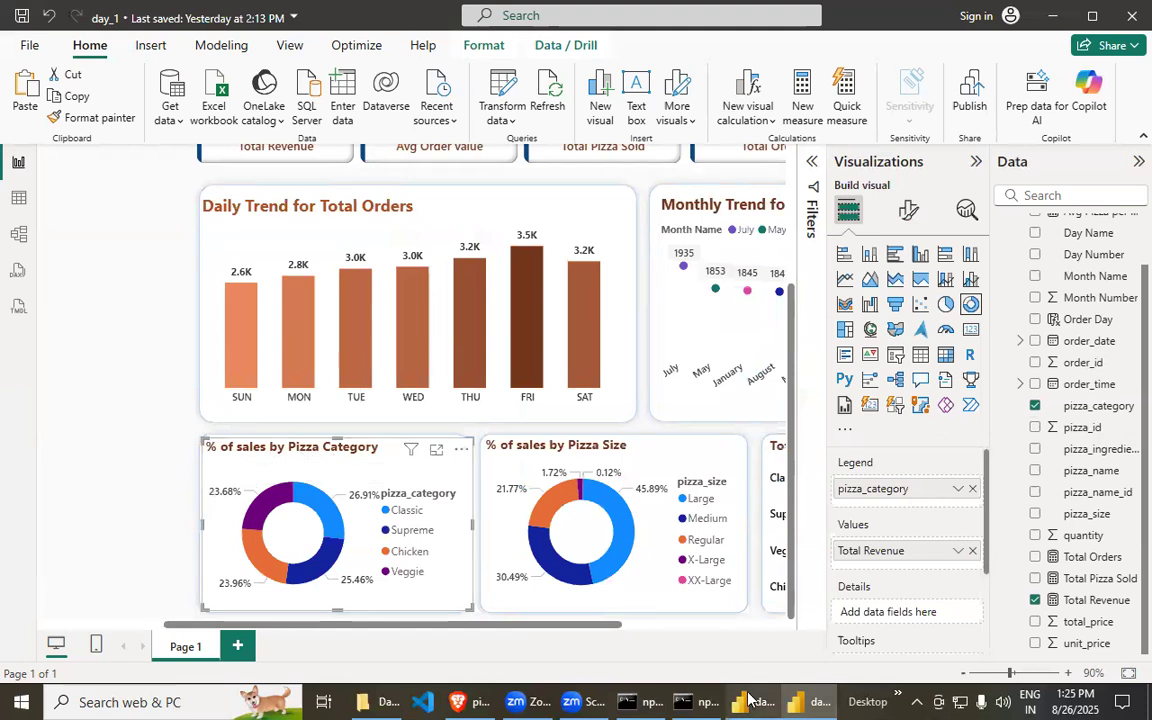
{"action": "key", "text": "alt+Tab"}
{"action": "left_click", "coordinate": [458, 701]}
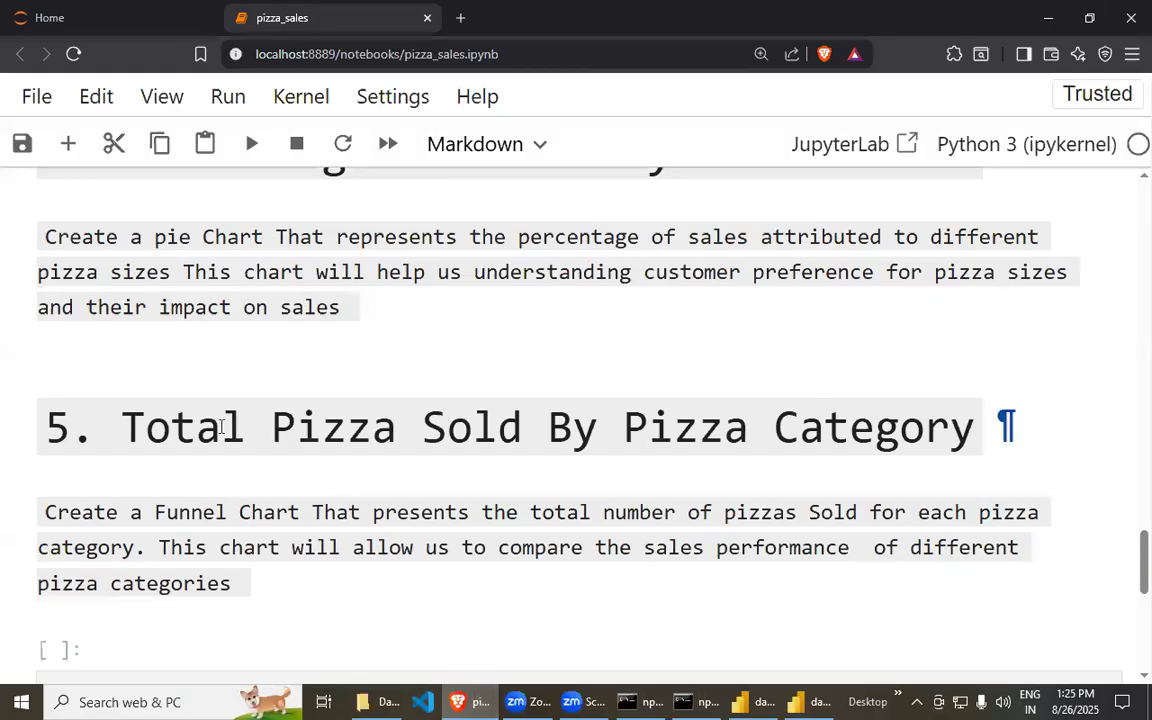
{"action": "scroll", "coordinate": [378, 465], "scroll_direction": "up", "scroll_amount": 5}
{"action": "left_click_drag", "start_coordinate": [97, 356], "coordinate": [232, 428]}
{"action": "key", "text": "ctrl+c"}
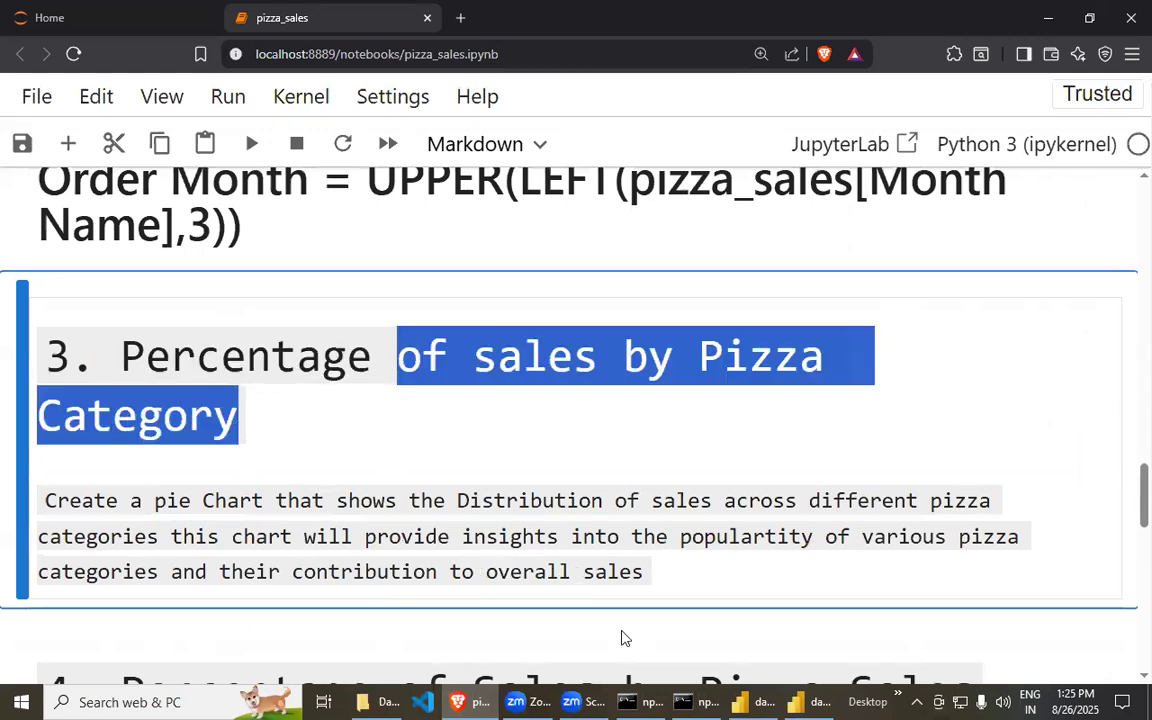
- Return to the day_1_part report in Power BI and replace the donut chart's title with "% of sales by Pizza Category"
{"action": "key", "text": "alt+Tab"}
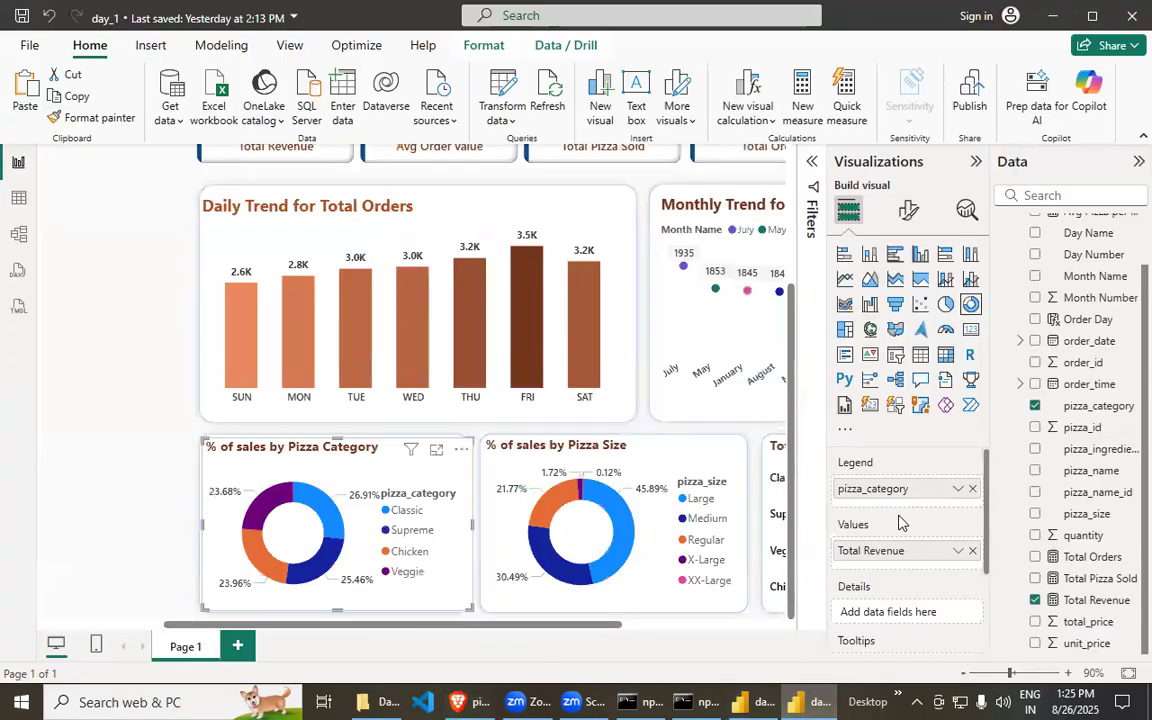
{"action": "left_click", "coordinate": [909, 211]}
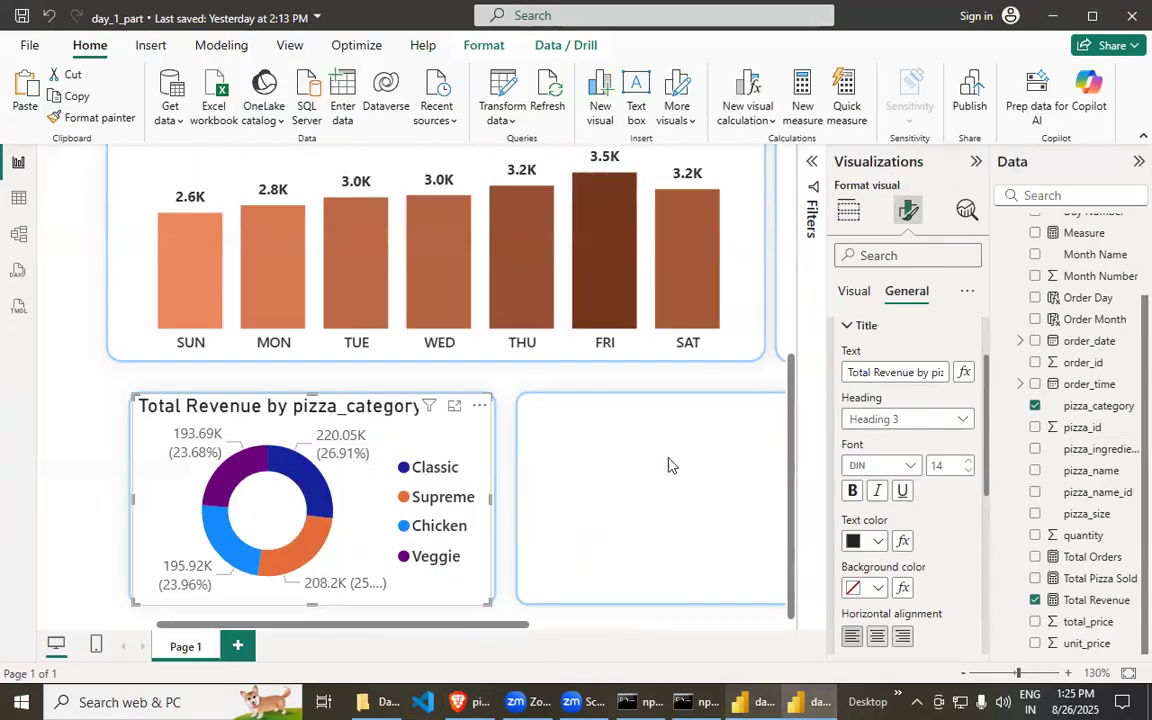
{"action": "left_click", "coordinate": [457, 468]}
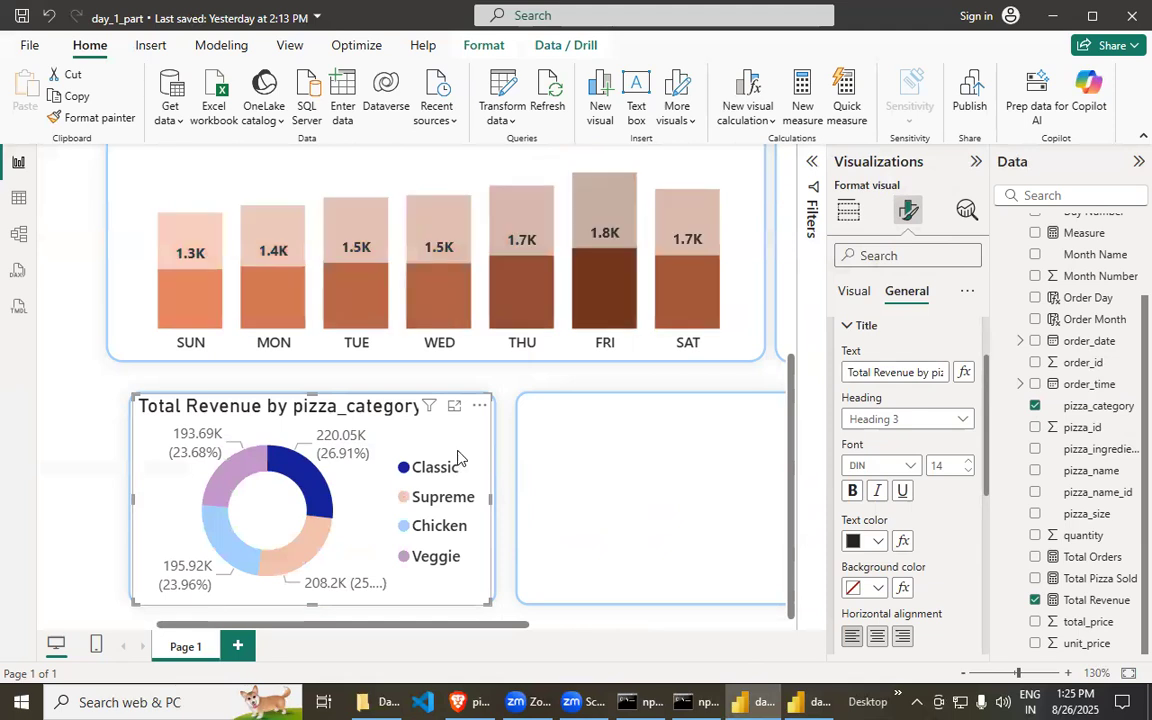
{"action": "left_click", "coordinate": [457, 462]}
{"action": "left_click", "coordinate": [912, 371]}
{"action": "key", "text": "ctrl+a"}
{"action": "key", "text": "ctrl+v"}
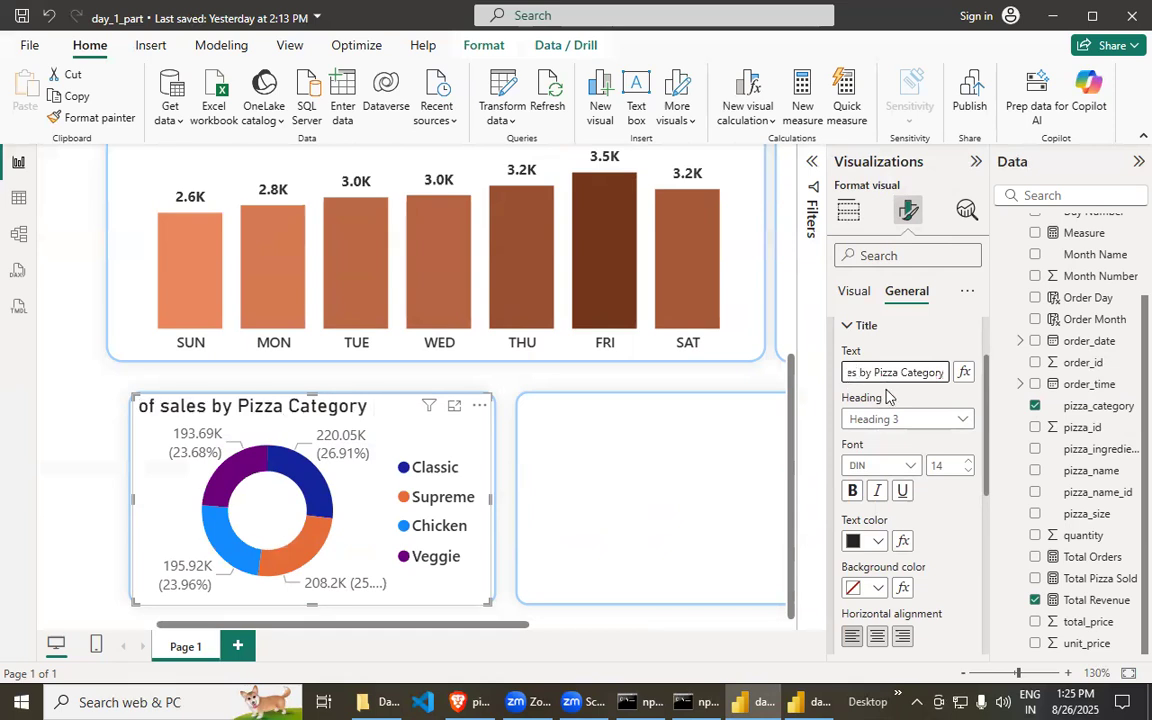
{"action": "key", "text": "Left"}
{"action": "key", "text": "Left"}
{"action": "key", "text": "Left"}
{"action": "key", "text": "Left"}
{"action": "key", "text": "Left"}
{"action": "key", "text": "Left"}
{"action": "key", "text": "Left"}
{"action": "key", "text": "Left"}
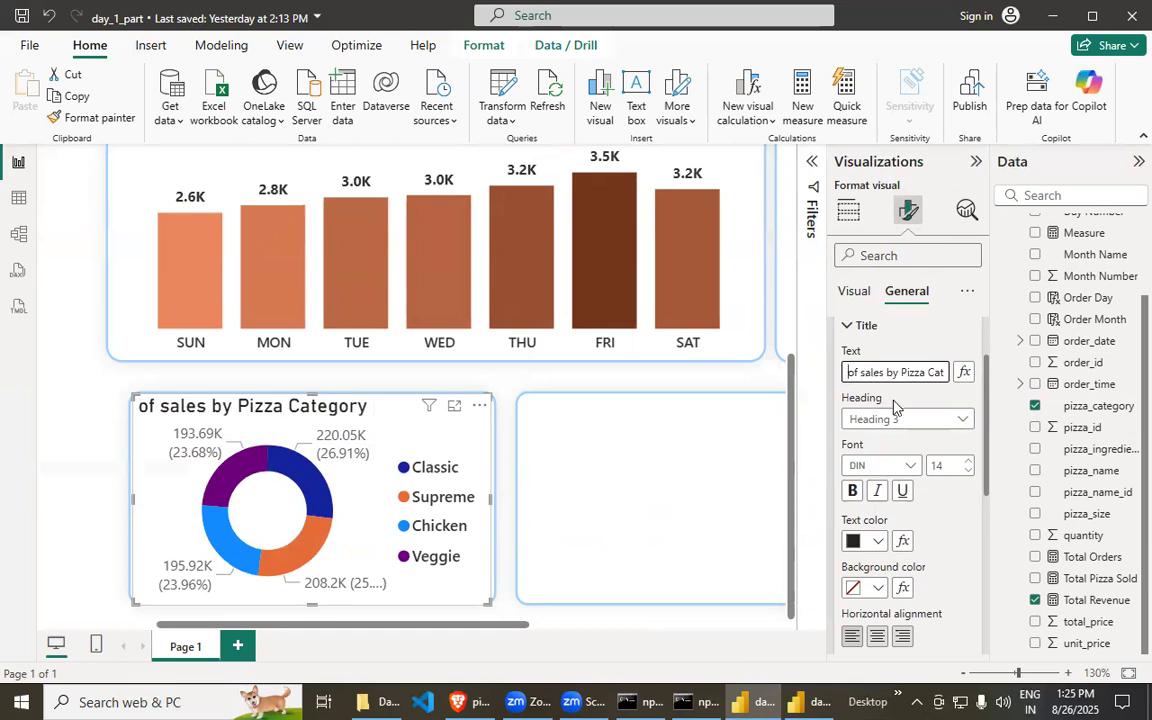
{"action": "type", "text": "%"}
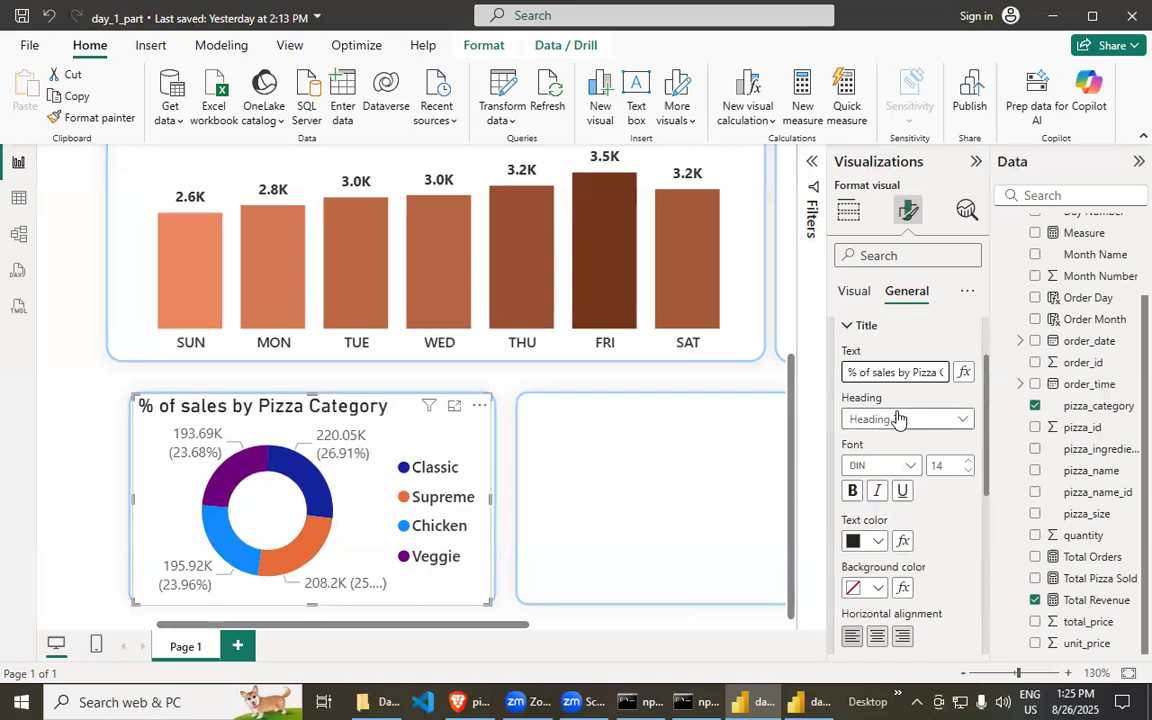
- Format the donut chart's title with a Segoe UI font, the Heading 2 level and font size 13
{"action": "left_click", "coordinate": [905, 466]}
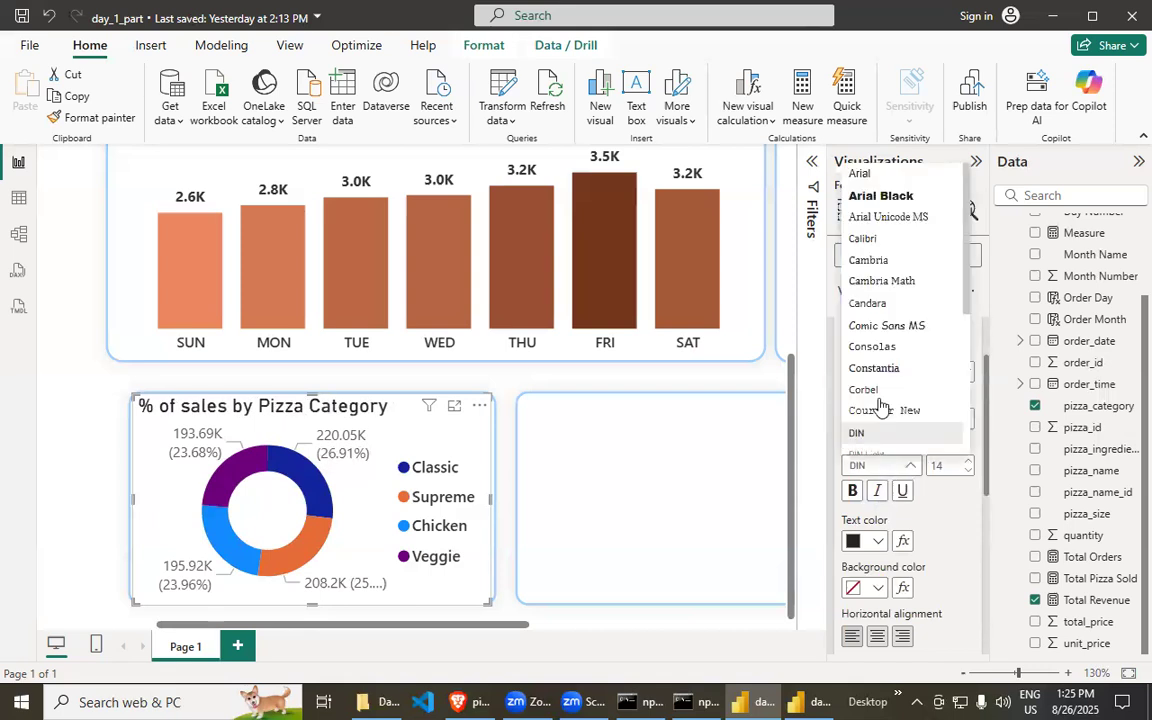
{"action": "scroll", "coordinate": [905, 400], "scroll_direction": "down", "scroll_amount": 5}
{"action": "left_click", "coordinate": [892, 308]}
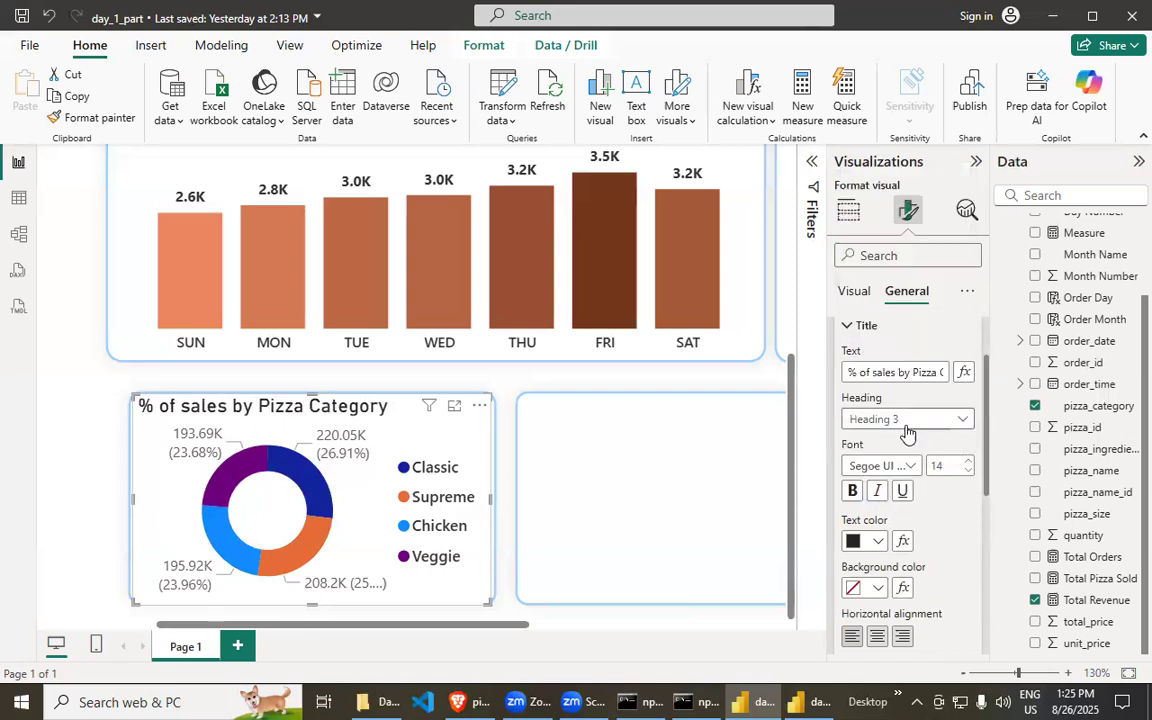
{"action": "left_click", "coordinate": [911, 420]}
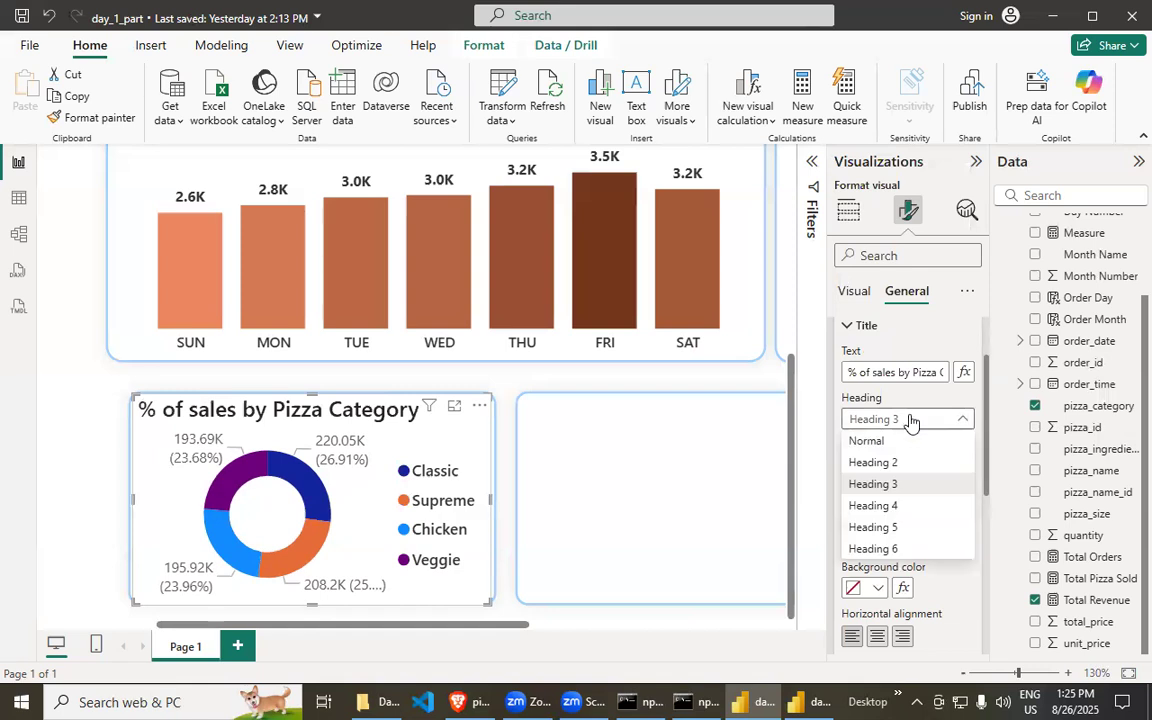
{"action": "left_click", "coordinate": [897, 549]}
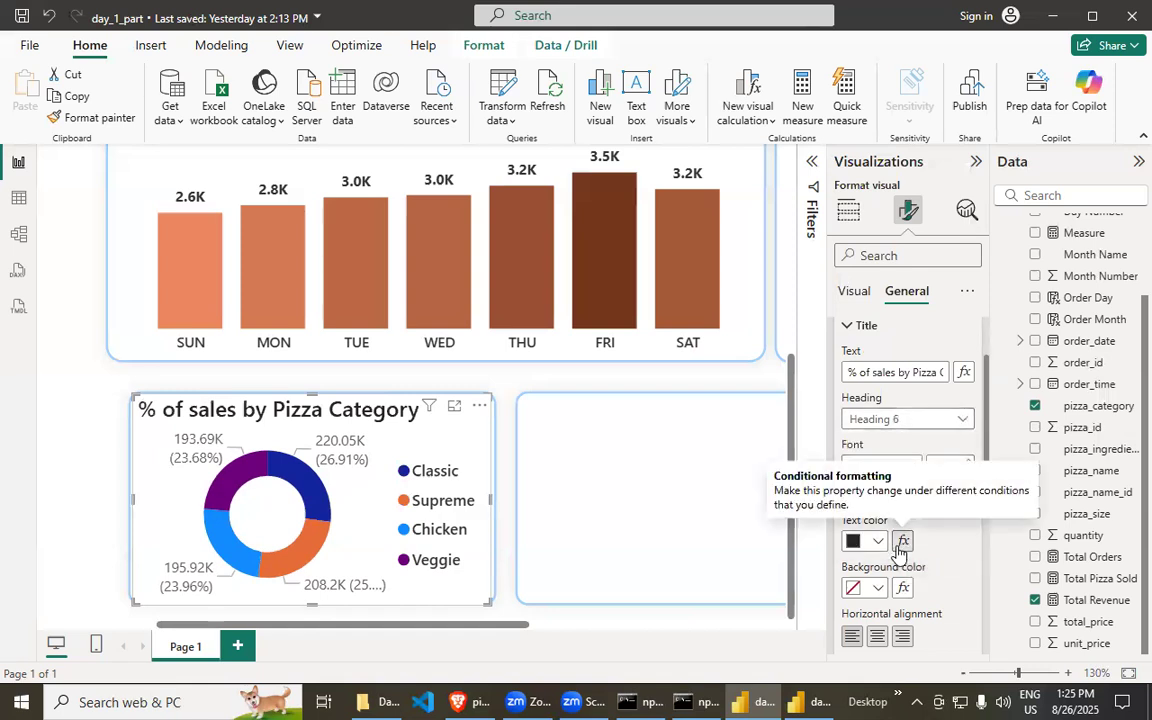
{"action": "left_click", "coordinate": [911, 421]}
{"action": "left_click", "coordinate": [899, 481]}
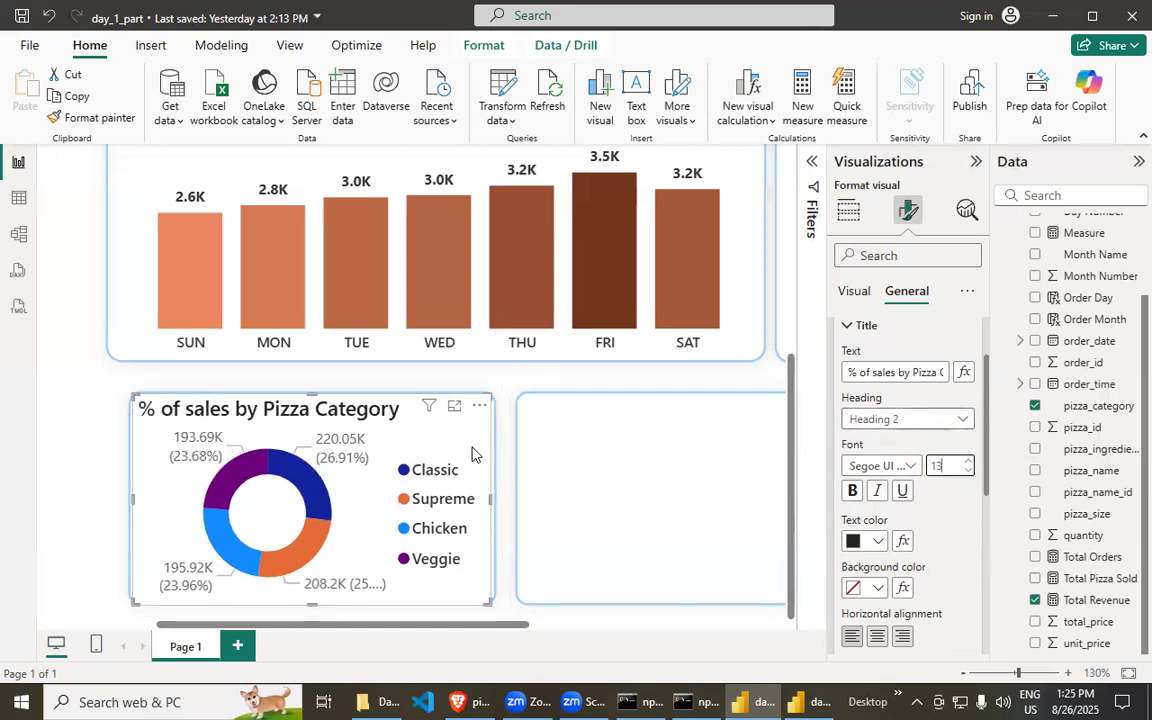
- Set the donut chart title's text color to a slightly lighter black and review the remaining title options
{"action": "left_click", "coordinate": [870, 541]}
{"action": "left_click", "coordinate": [893, 353]}
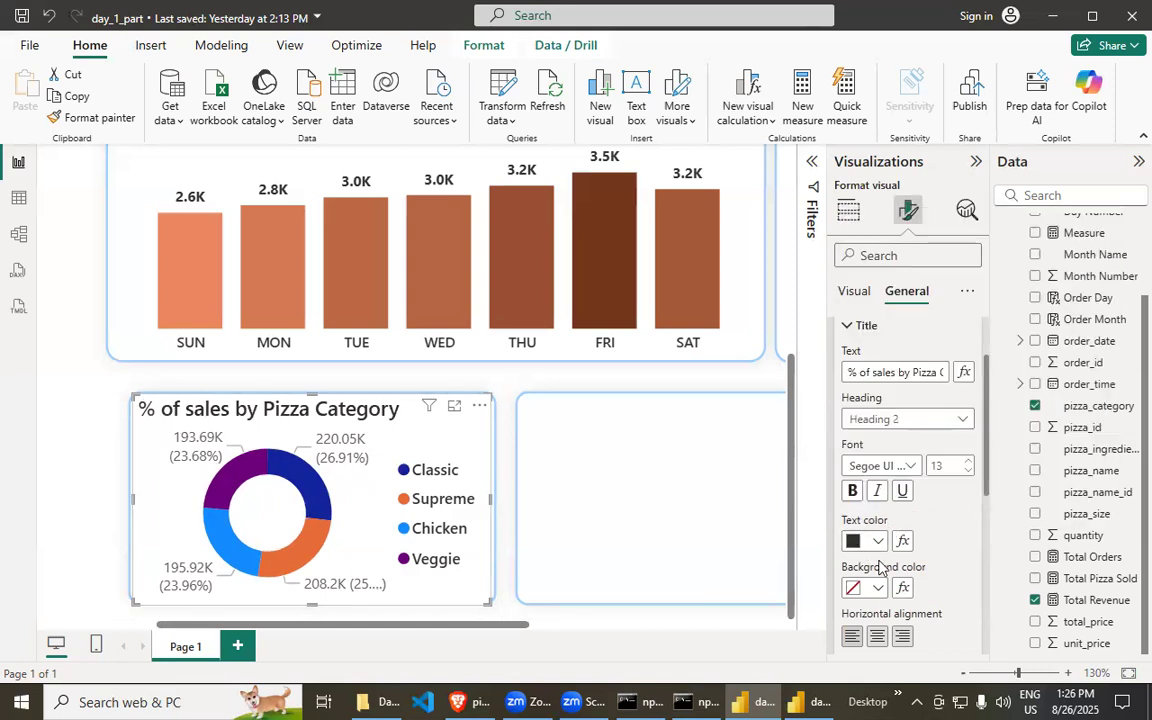
{"action": "scroll", "coordinate": [880, 567], "scroll_direction": "down", "scroll_amount": 3}
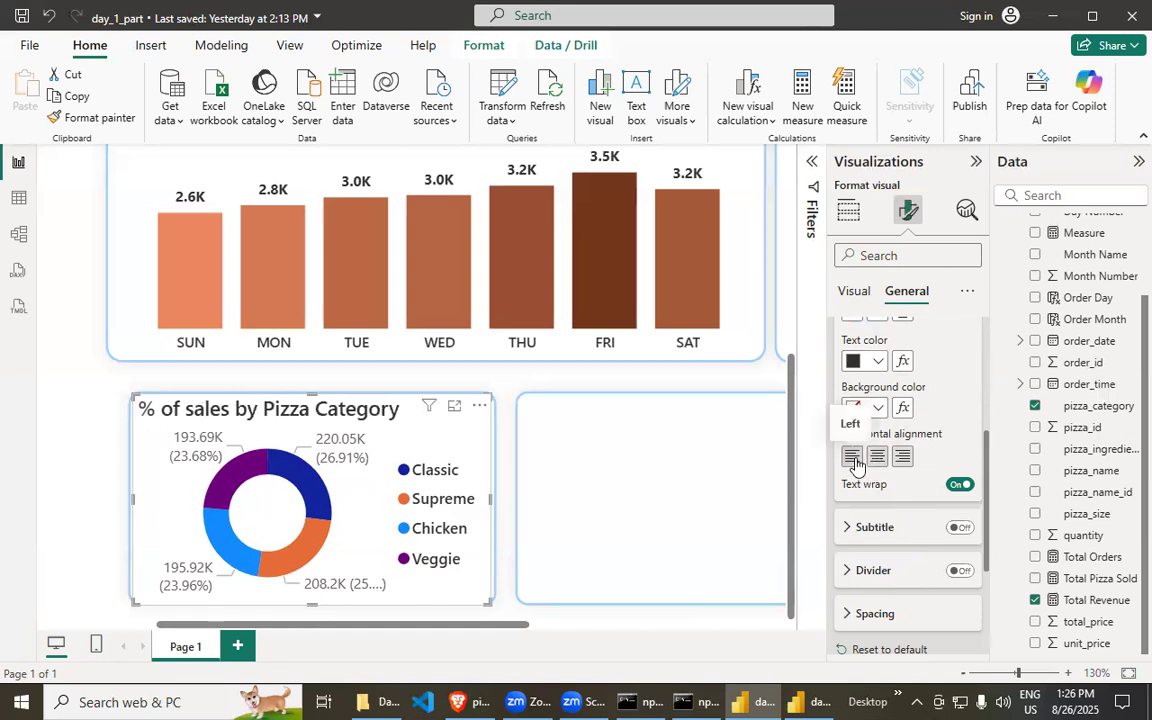
{"action": "scroll", "coordinate": [900, 495], "scroll_direction": "down", "scroll_amount": 2}
{"action": "scroll", "coordinate": [910, 490], "scroll_direction": "up", "scroll_amount": 6}
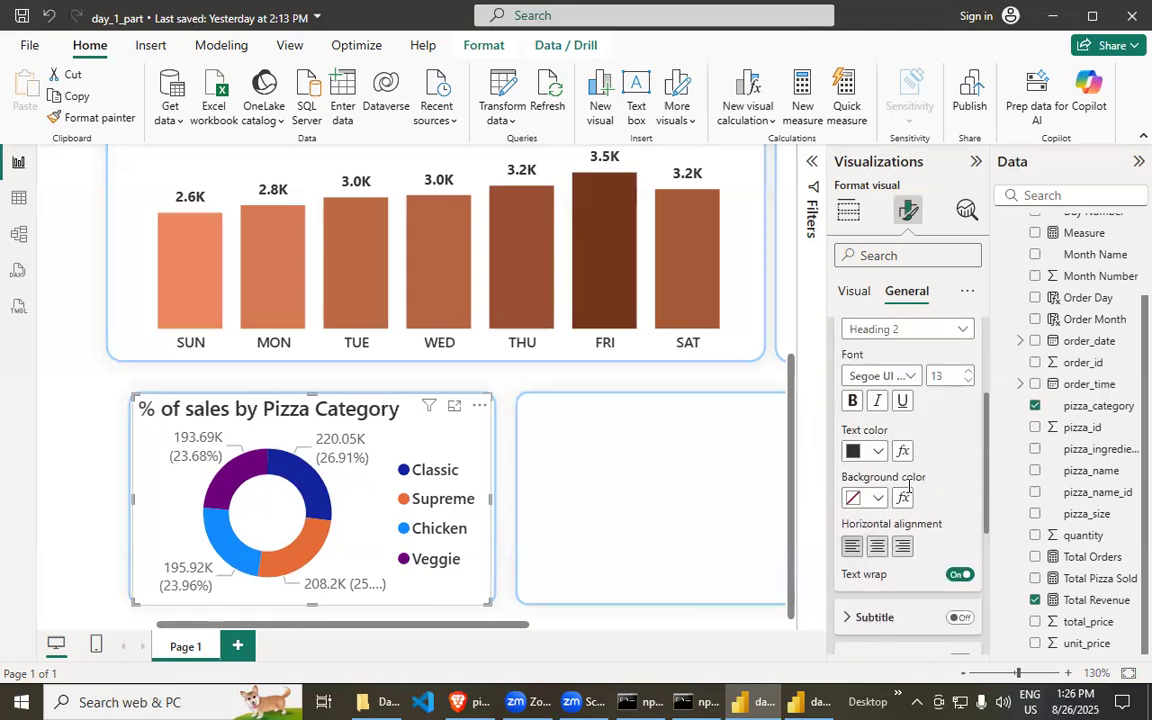
{"action": "scroll", "coordinate": [905, 493], "scroll_direction": "down", "scroll_amount": 1}
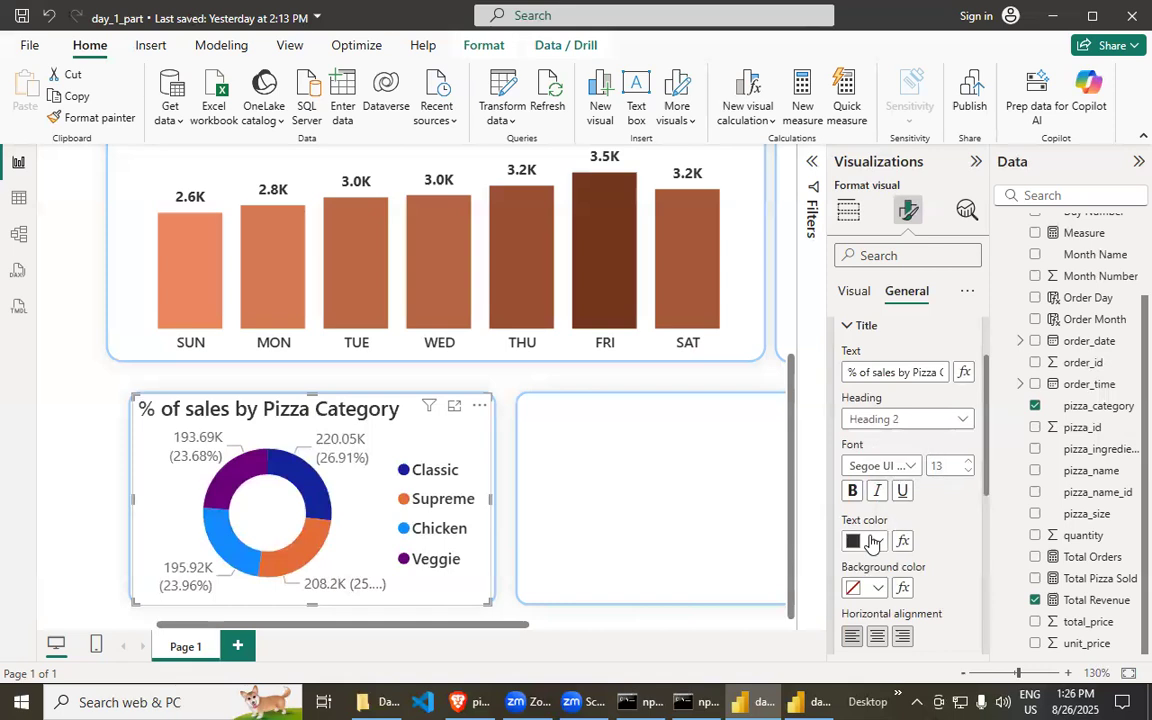
- Change the text color of the "% of sales by Pizza Category" chart title to rust brown
{"action": "left_click", "coordinate": [880, 540]}
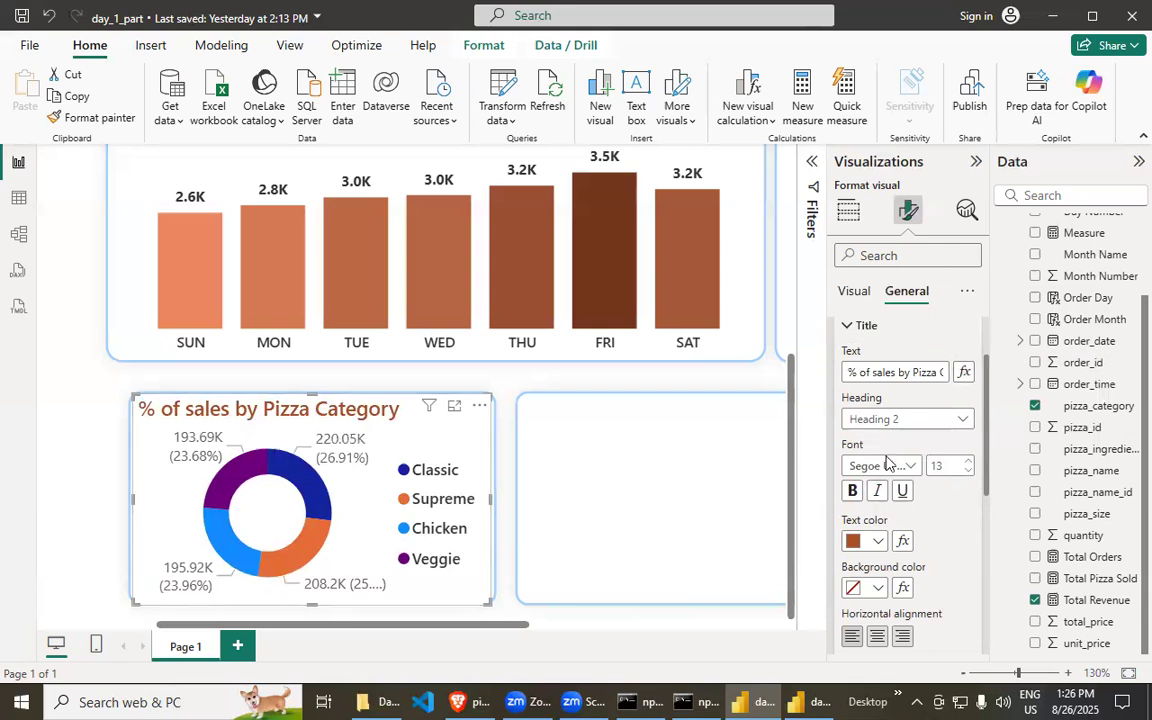
{"action": "scroll", "coordinate": [878, 513], "scroll_direction": "down", "scroll_amount": 3}
{"action": "scroll", "coordinate": [870, 540], "scroll_direction": "down", "scroll_amount": 3}
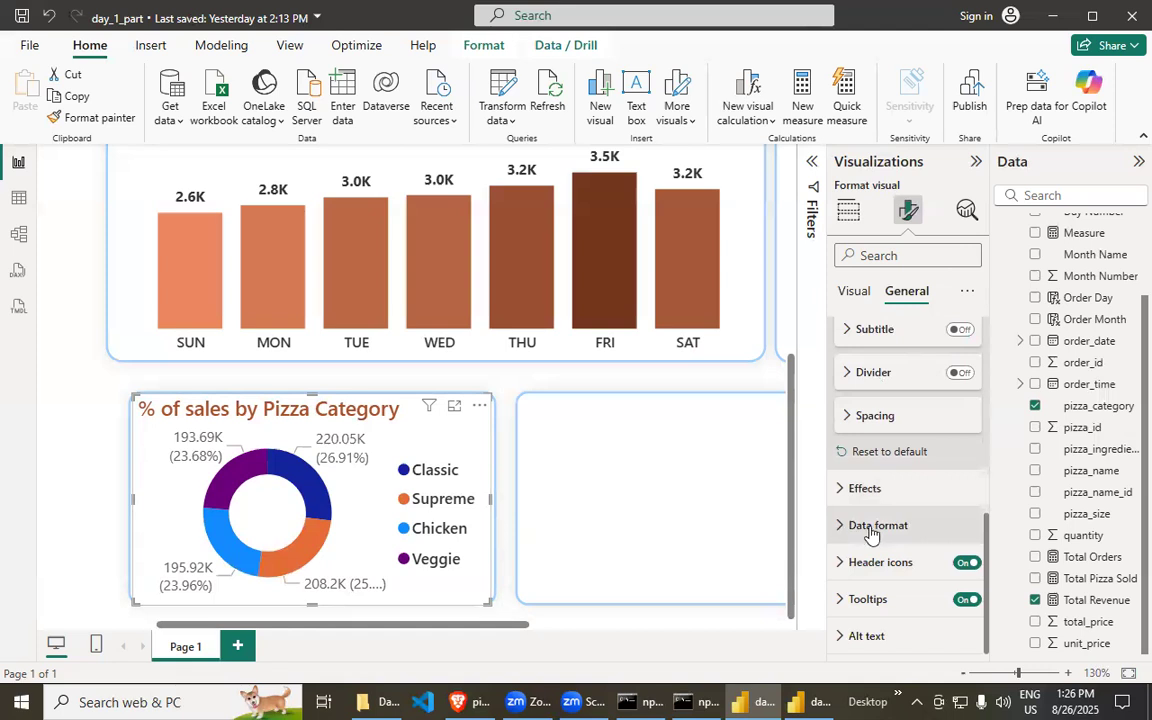
- Look through the donut chart's general formatting sections, including data format, properties and alt text, collapsing the expanded ones
{"action": "left_click", "coordinate": [872, 528]}
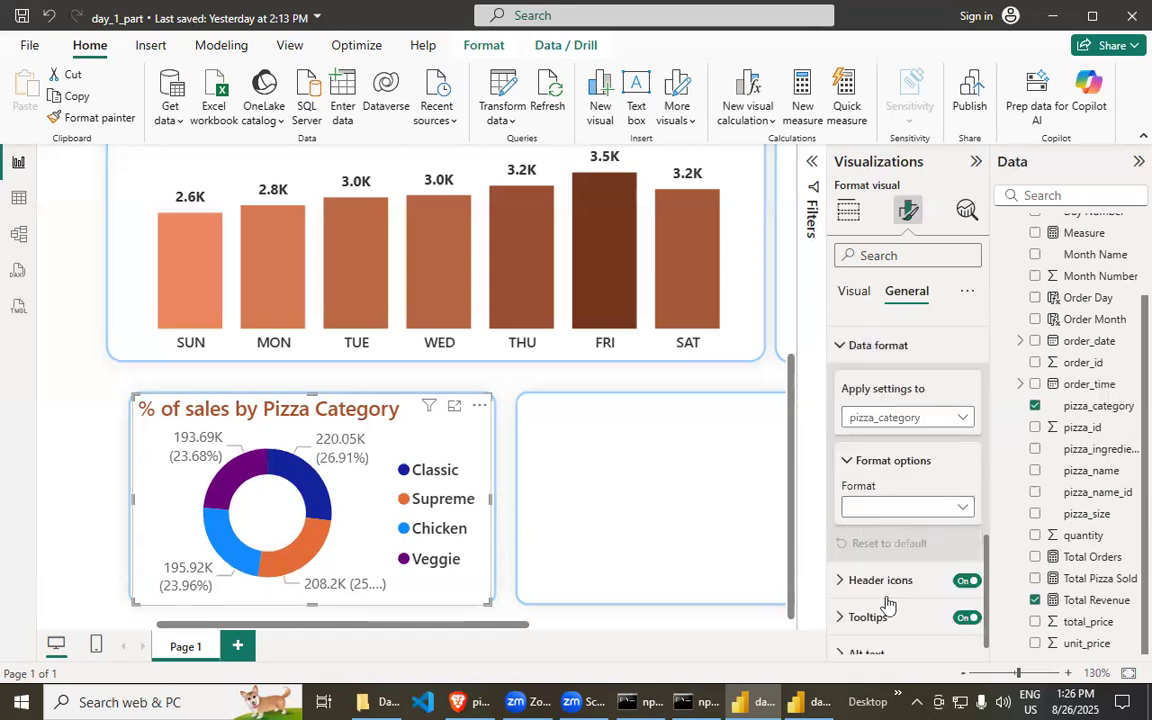
{"action": "scroll", "coordinate": [887, 560], "scroll_direction": "up", "scroll_amount": 5}
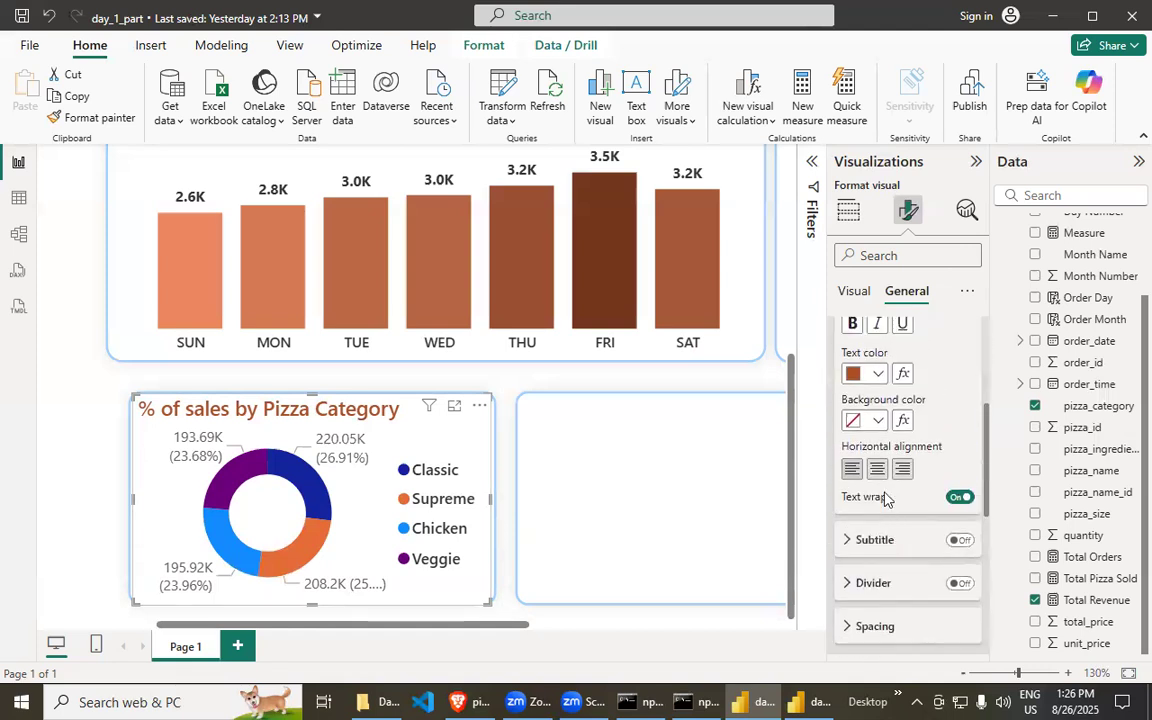
{"action": "scroll", "coordinate": [885, 500], "scroll_direction": "up", "scroll_amount": 3}
{"action": "left_click", "coordinate": [848, 371]}
{"action": "left_click", "coordinate": [846, 337]}
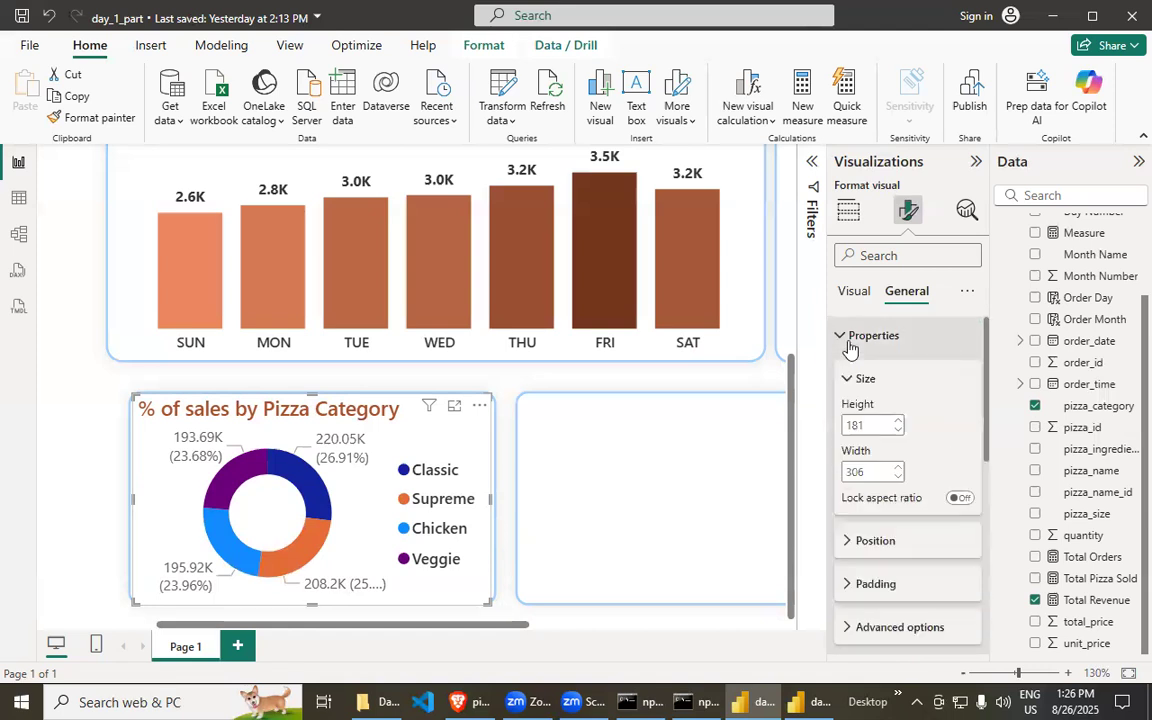
{"action": "left_click", "coordinate": [846, 340]}
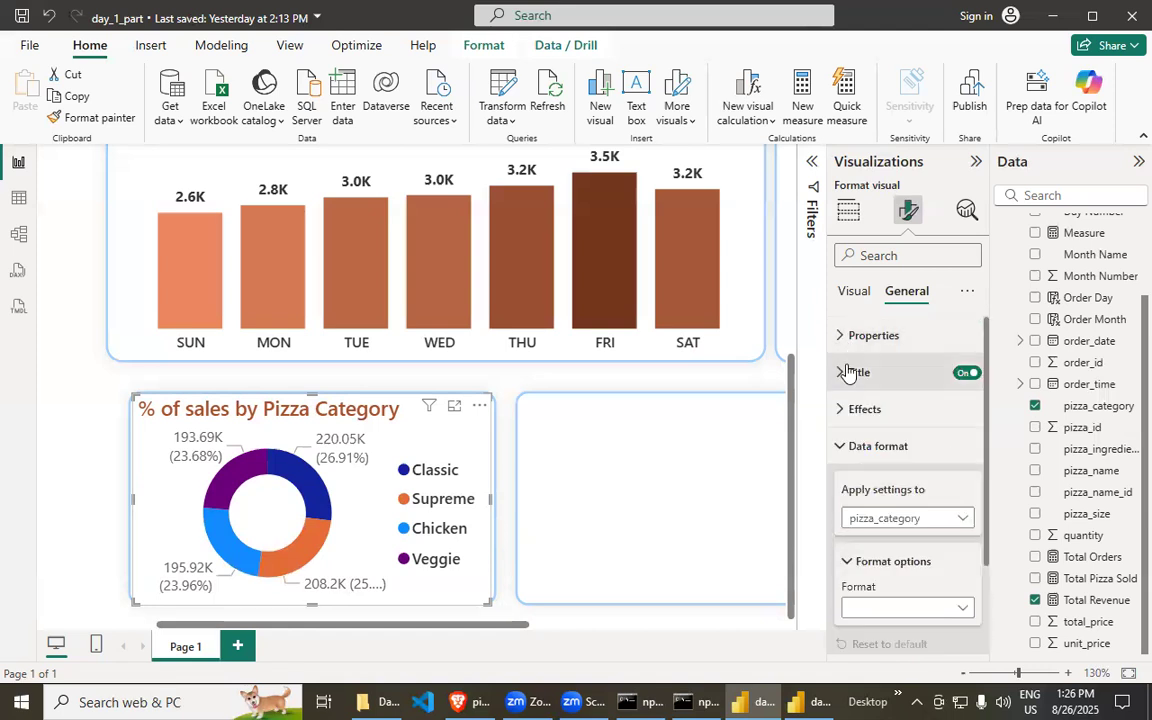
{"action": "left_click", "coordinate": [841, 447]}
{"action": "left_click", "coordinate": [846, 556]}
{"action": "left_click", "coordinate": [846, 556]}
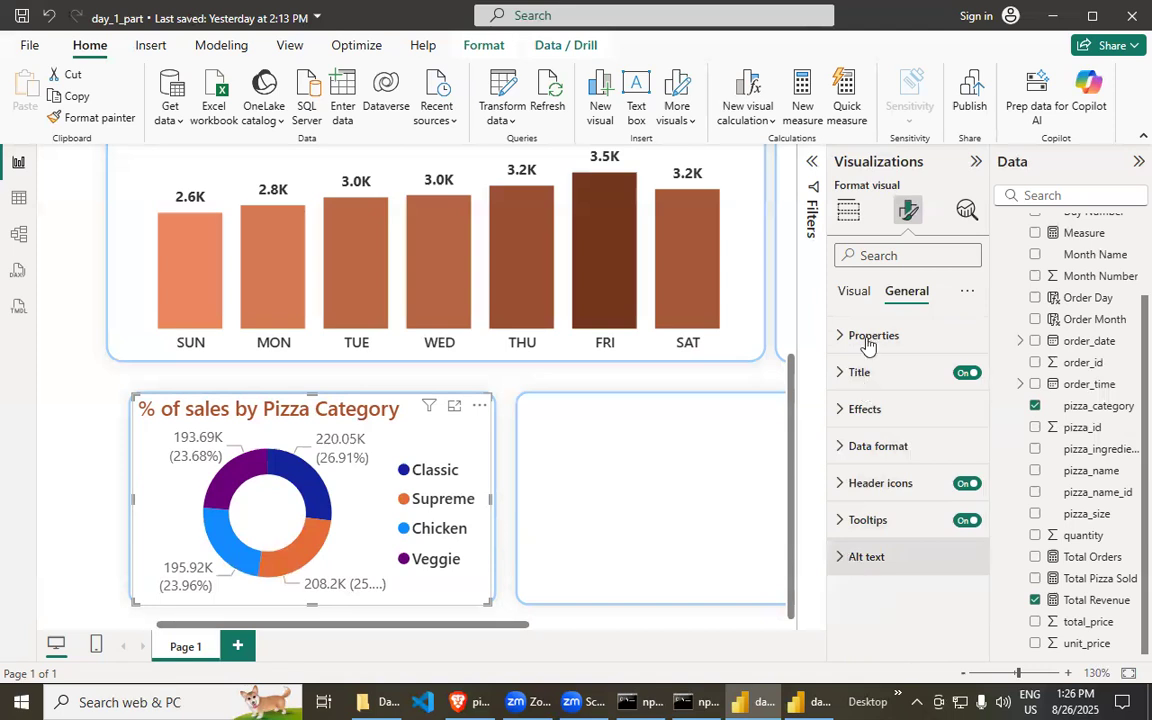
- Look over the donut chart's visual-specific formatting sections and collapse the legend and detail label settings
{"action": "left_click", "coordinate": [858, 292]}
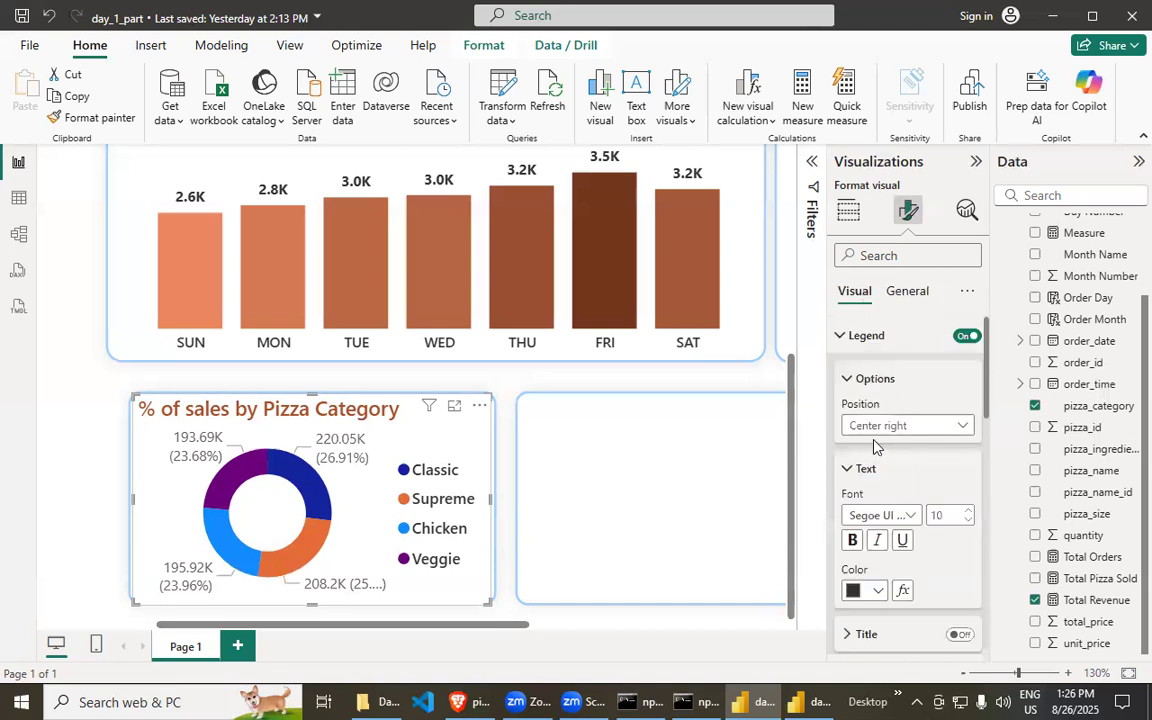
{"action": "left_click", "coordinate": [847, 379]}
{"action": "left_click", "coordinate": [841, 336]}
{"action": "left_click", "coordinate": [841, 373]}
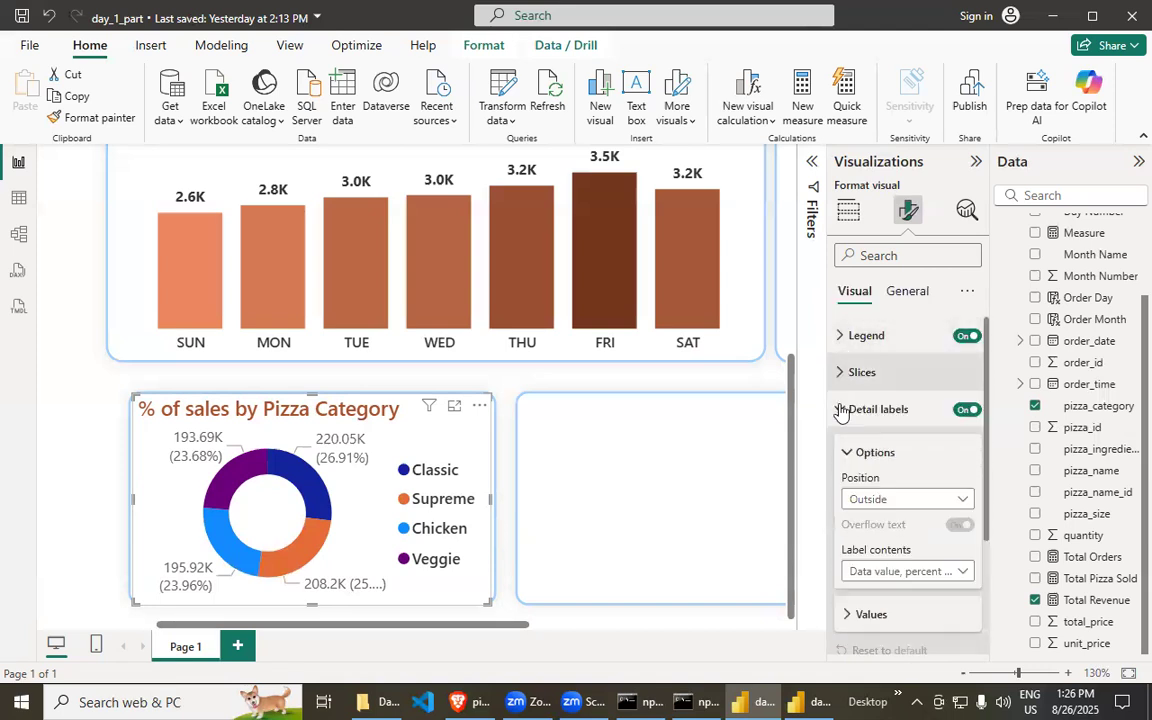
{"action": "left_click", "coordinate": [841, 409]}
{"action": "left_click", "coordinate": [863, 446]}
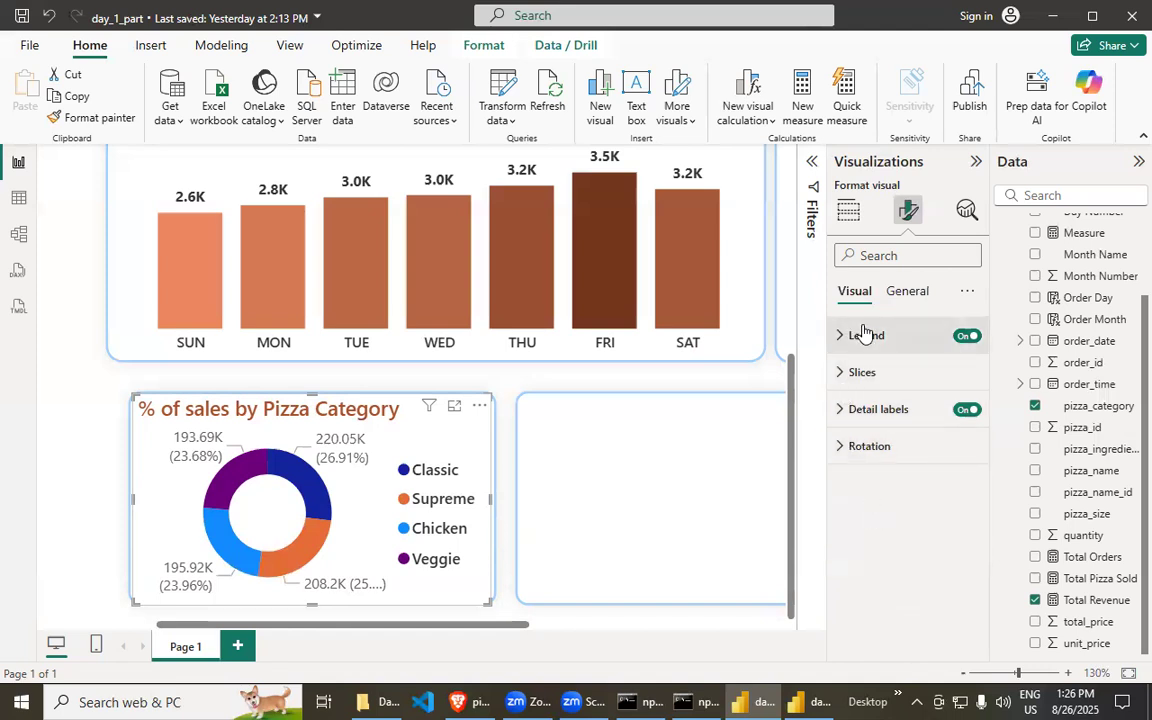
- Try turning on the title in the donut chart's legend settings, and switch it back off
{"action": "left_click", "coordinate": [849, 338]}
{"action": "left_click", "coordinate": [848, 379]}
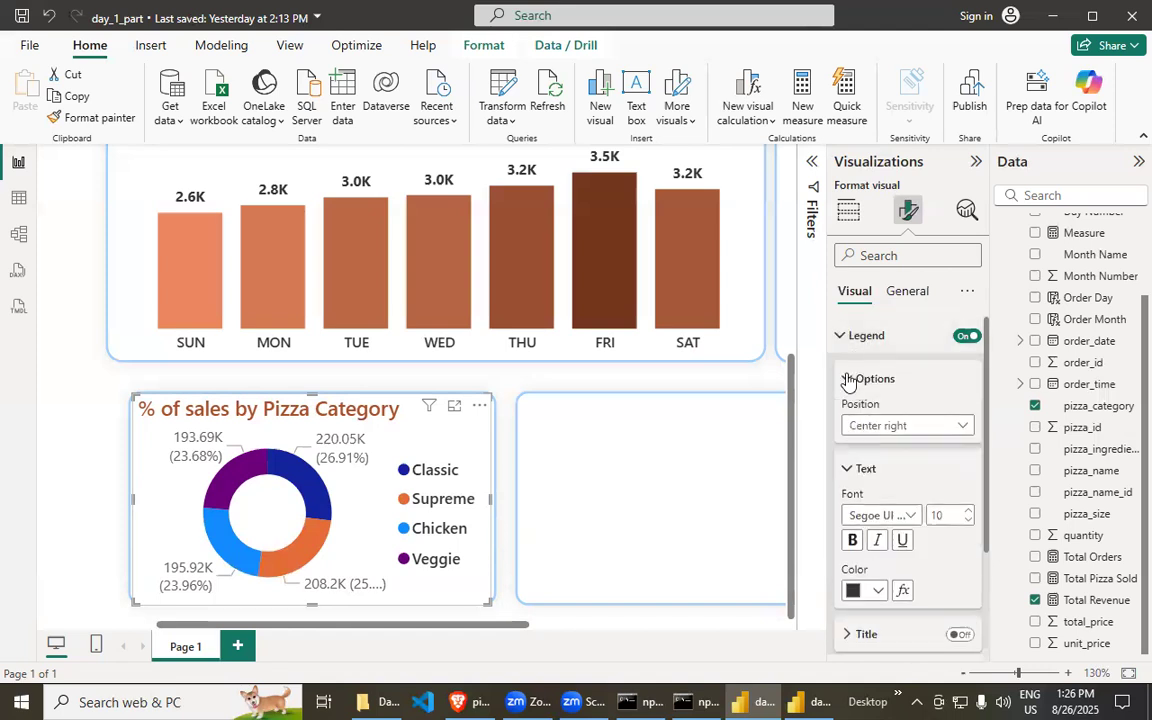
{"action": "left_click", "coordinate": [848, 379]}
{"action": "left_click", "coordinate": [848, 379]}
{"action": "left_click", "coordinate": [848, 379]}
{"action": "left_click", "coordinate": [846, 423]}
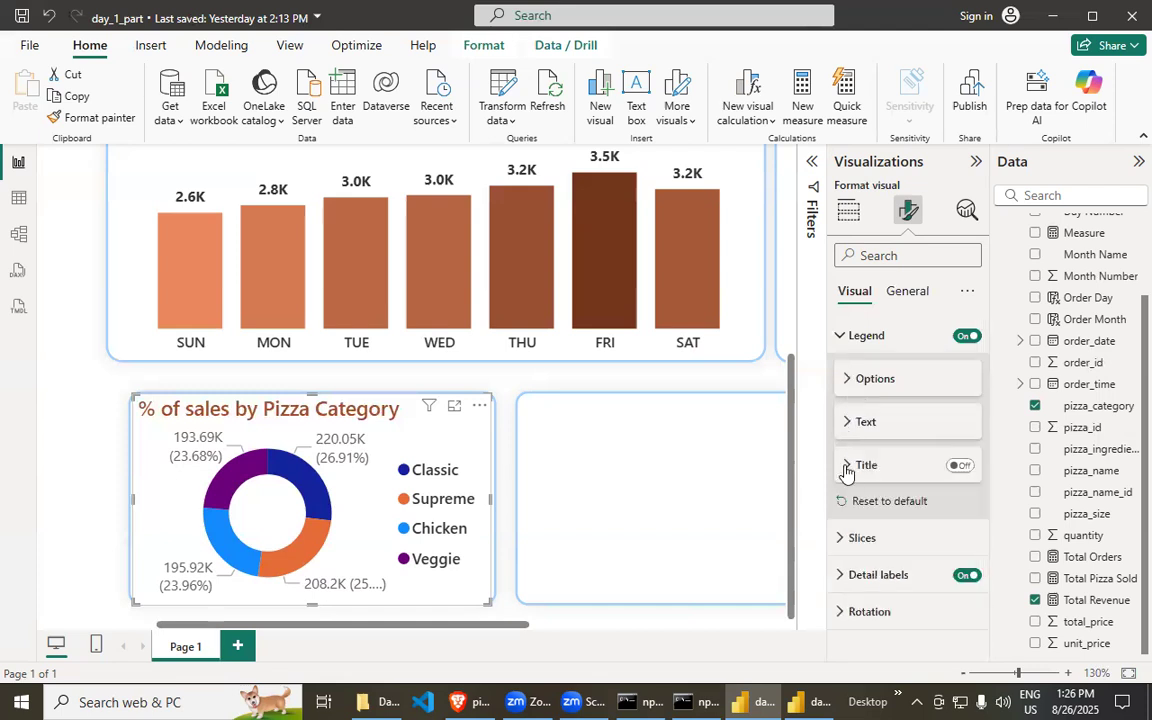
{"action": "left_click", "coordinate": [960, 466]}
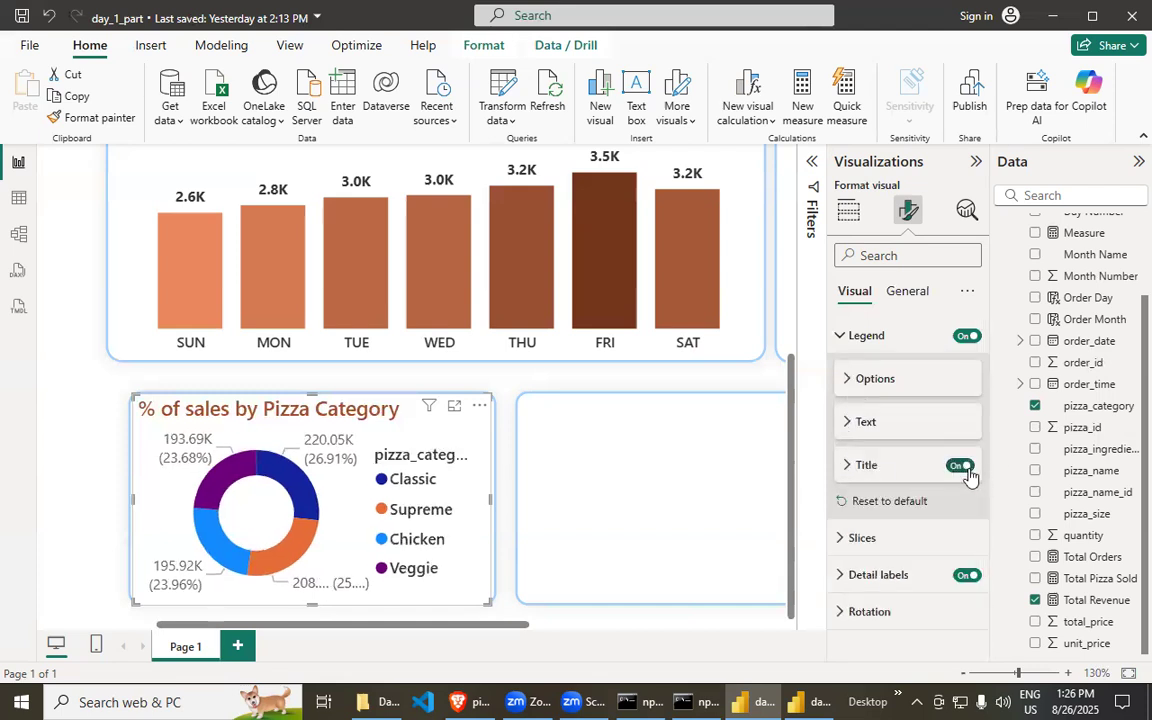
{"action": "left_click", "coordinate": [964, 469]}
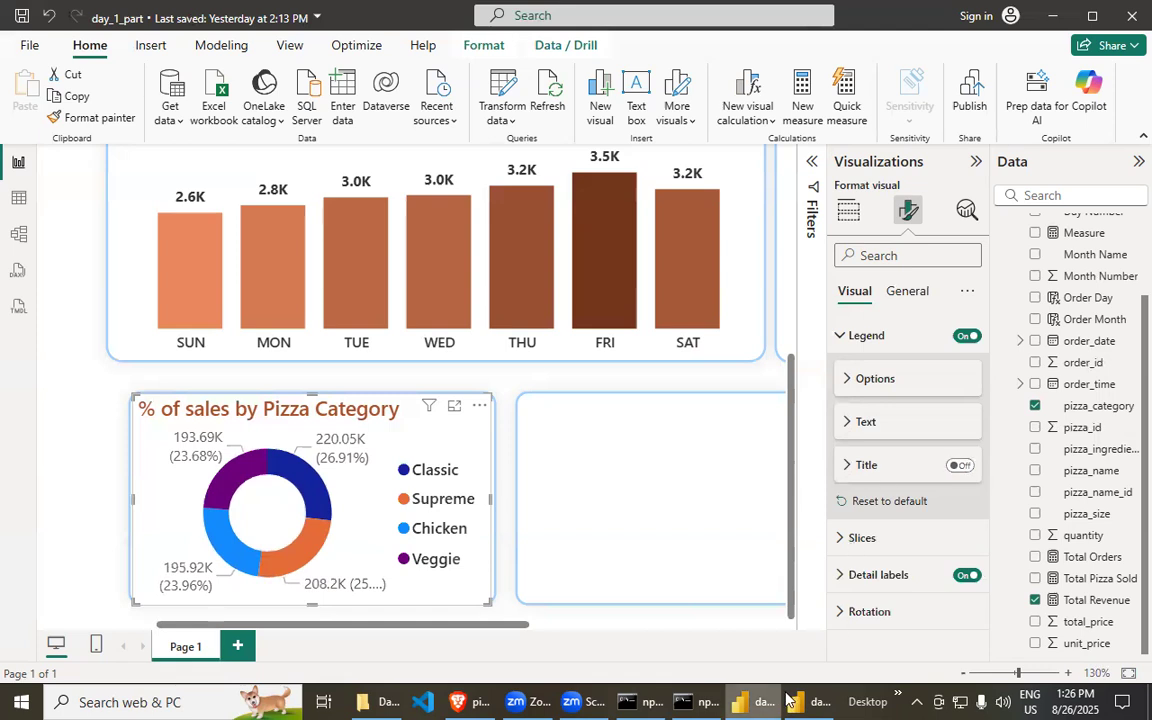
- Check the pizza category donut's legend settings in the day_1 report, and turn on the matching legend title in day_1_part
{"action": "key", "text": "alt+Tab"}
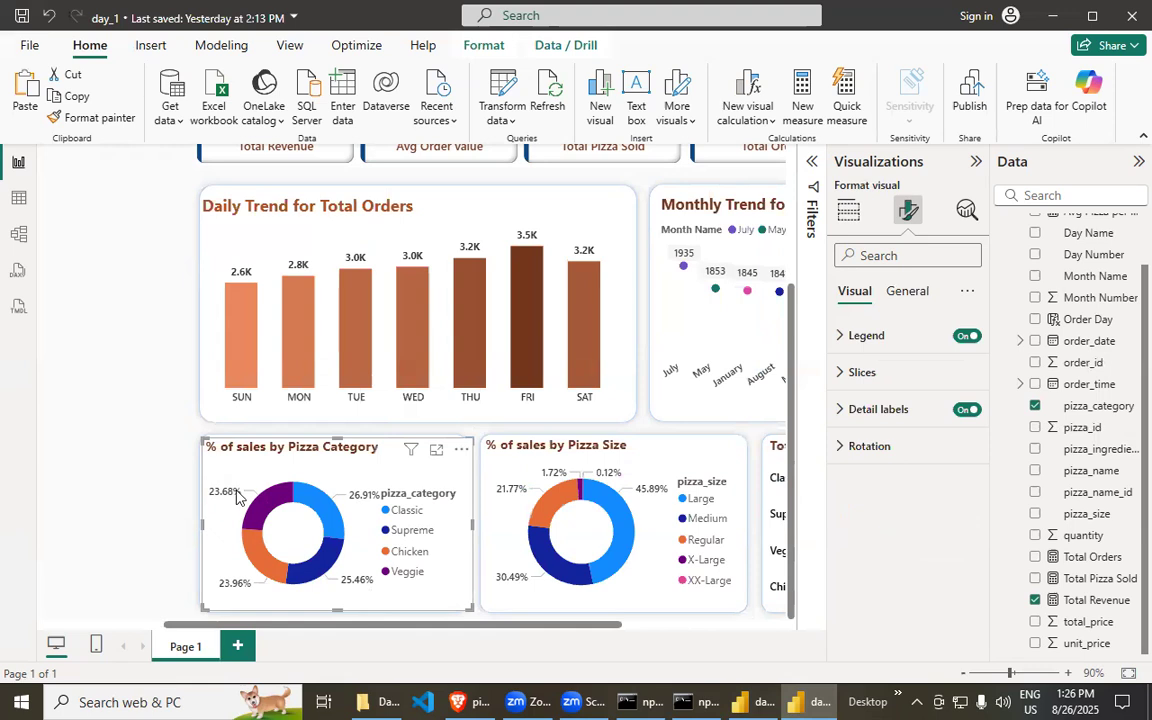
{"action": "left_click", "coordinate": [840, 337]}
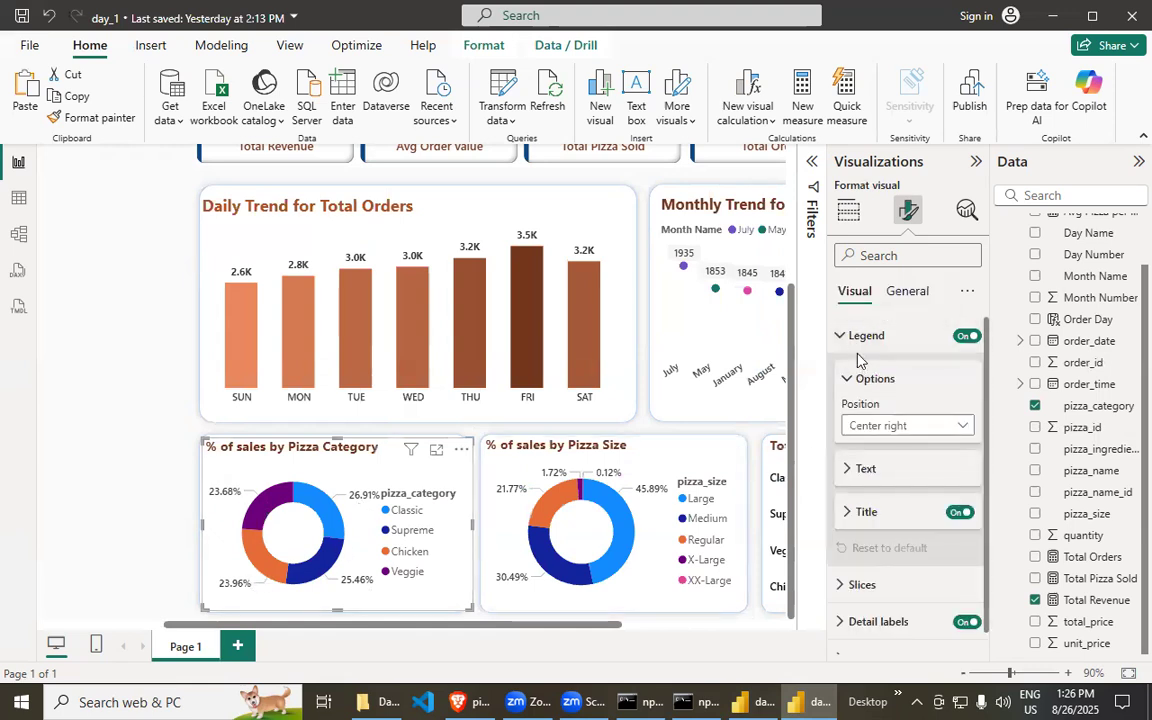
{"action": "left_click", "coordinate": [840, 337]}
{"action": "left_click", "coordinate": [766, 700]}
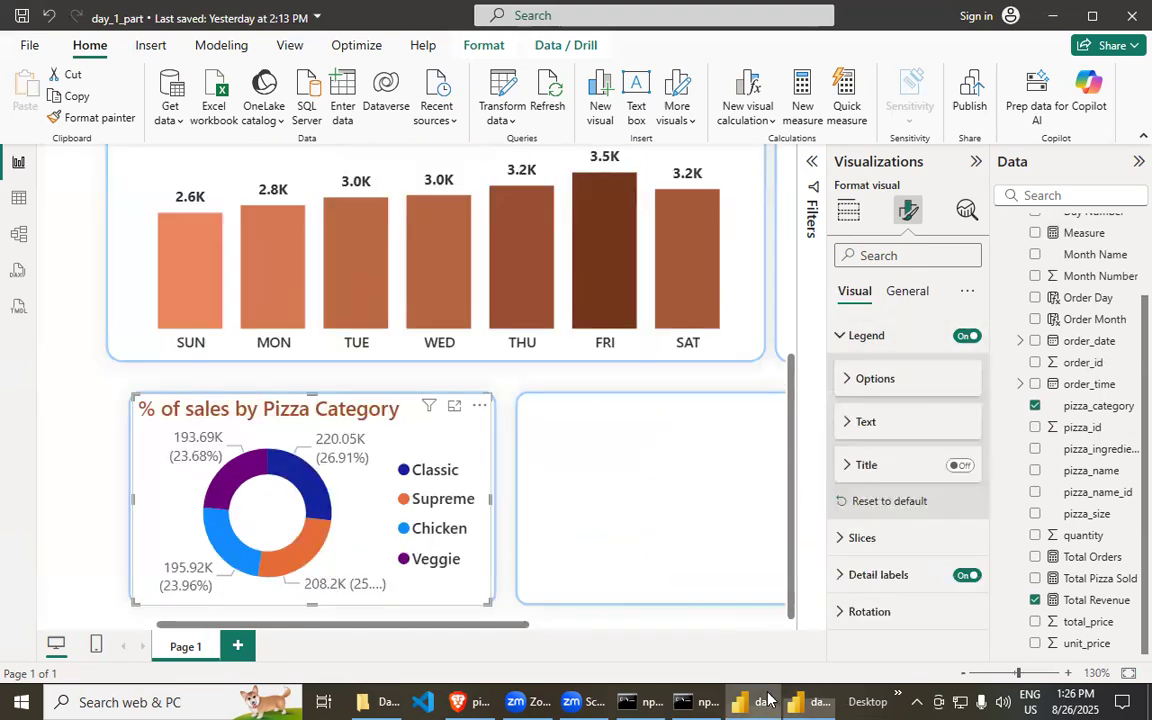
{"action": "left_click", "coordinate": [868, 468]}
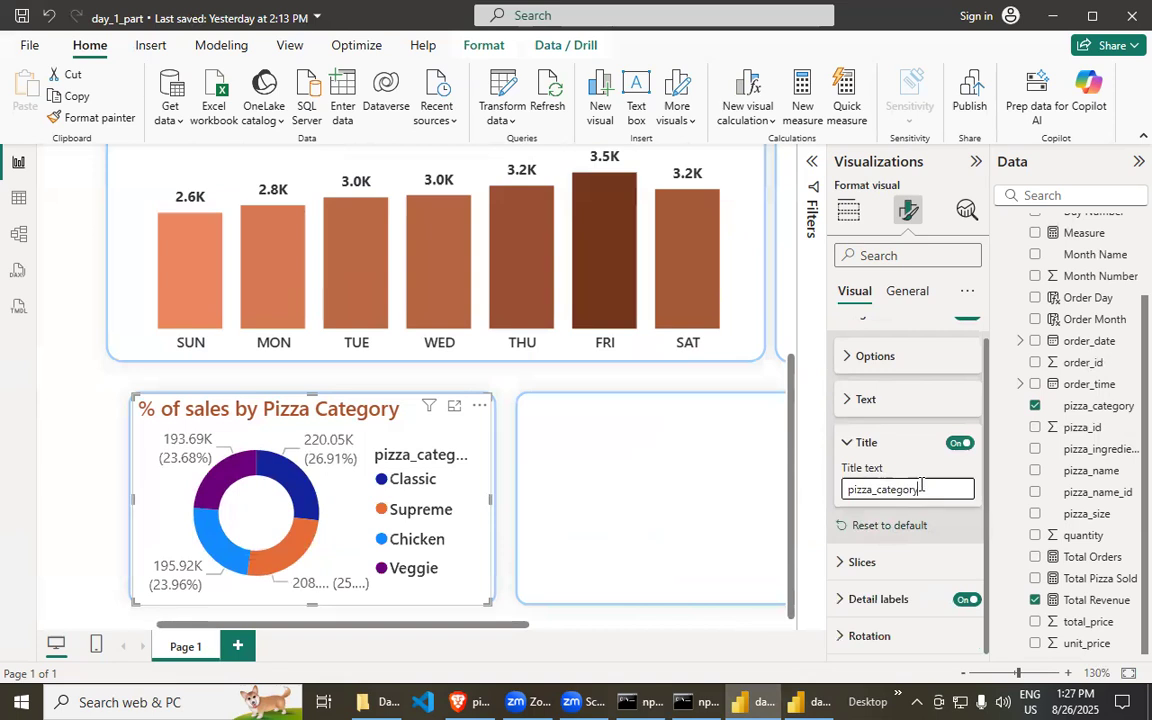
- Review the donut's slice color, border and spacing settings and expand its detail label options
{"action": "left_click", "coordinate": [860, 562]}
{"action": "scroll", "coordinate": [874, 571], "scroll_direction": "down", "scroll_amount": 3}
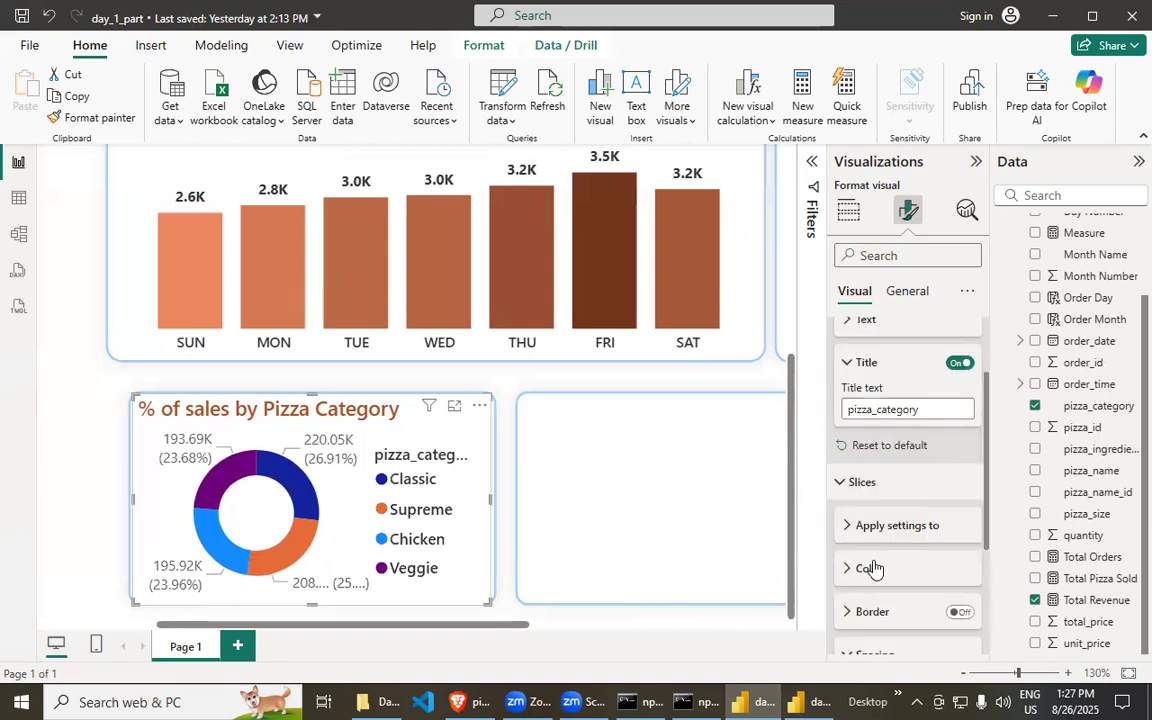
{"action": "left_click", "coordinate": [876, 558]}
{"action": "scroll", "coordinate": [876, 563], "scroll_direction": "down", "scroll_amount": 1}
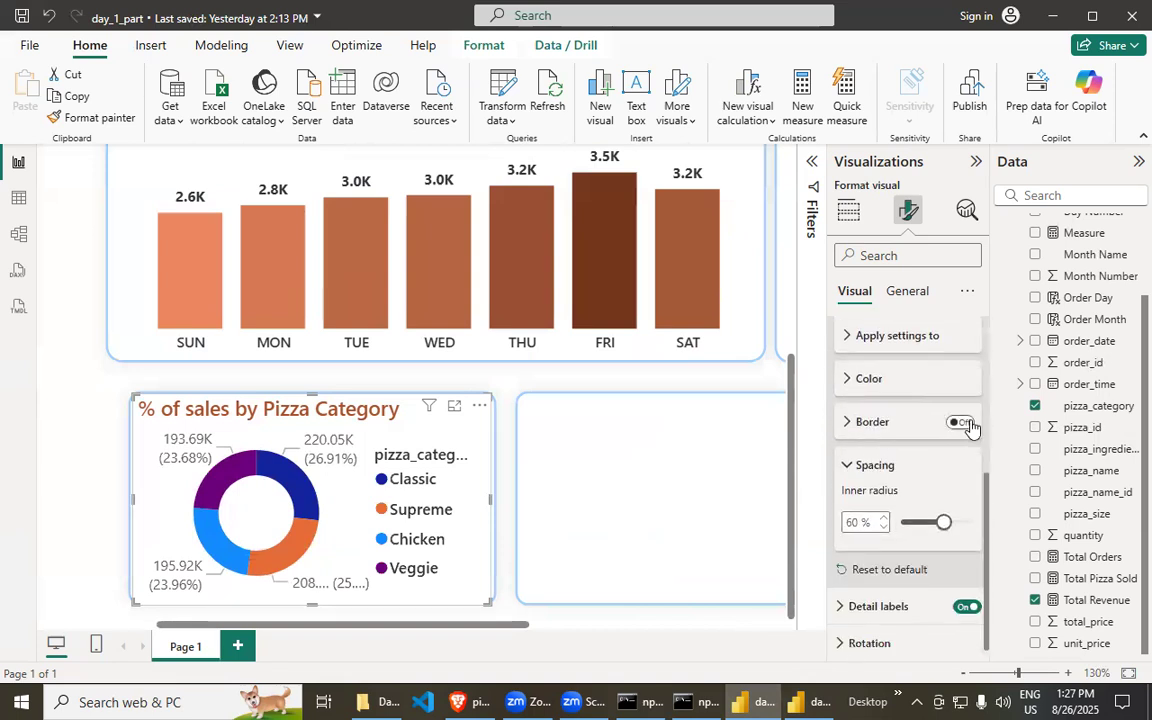
{"action": "left_click", "coordinate": [852, 608]}
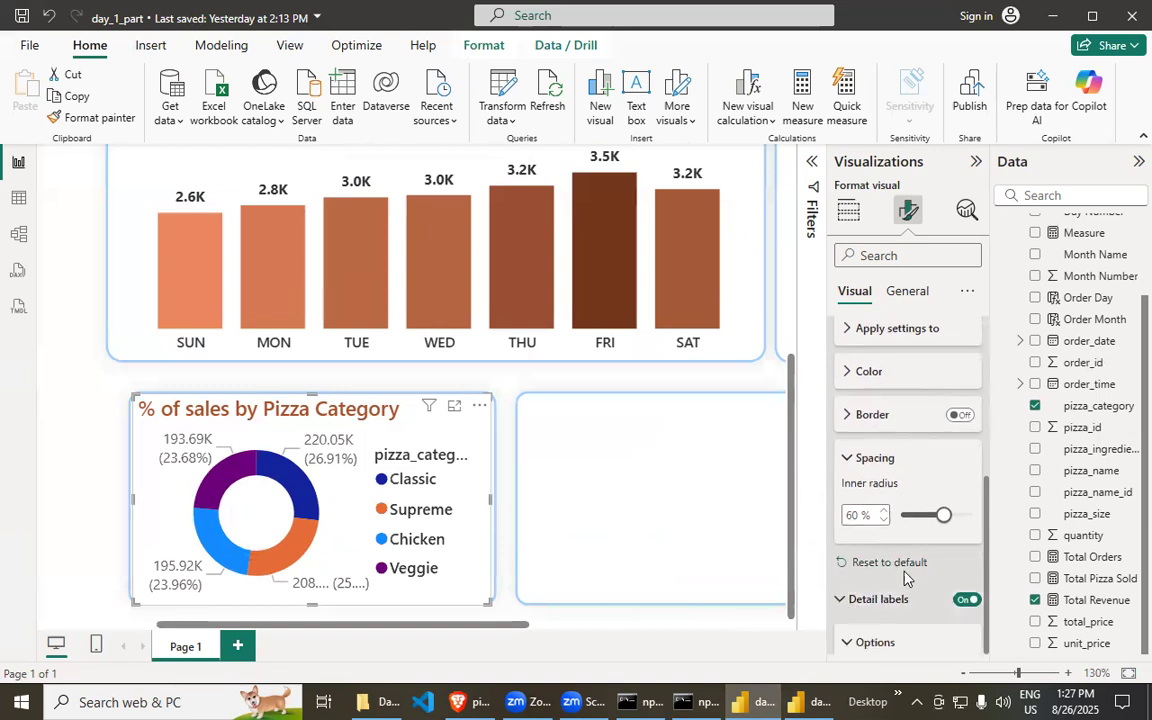
{"action": "scroll", "coordinate": [905, 565], "scroll_direction": "down", "scroll_amount": 2}
{"action": "scroll", "coordinate": [905, 528], "scroll_direction": "down", "scroll_amount": 1}
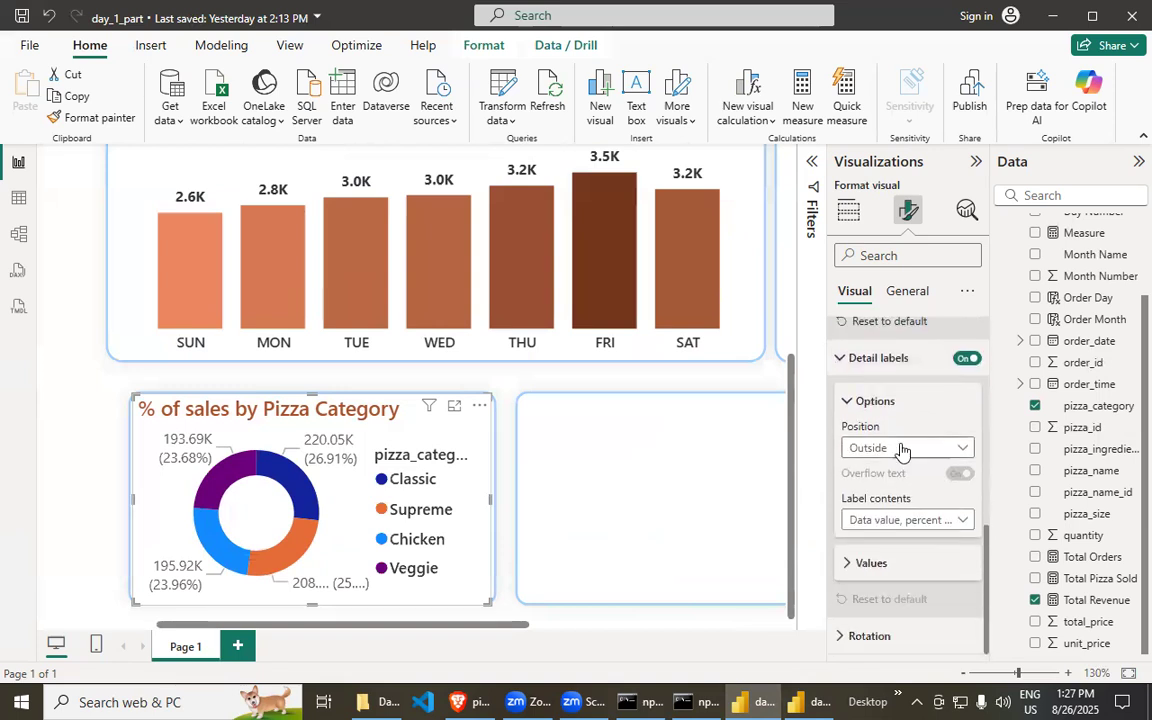
- Try the Inside, Prefer outside and Prefer inside positions for the donut's detail labels, and return to Outside
{"action": "left_click", "coordinate": [902, 452]}
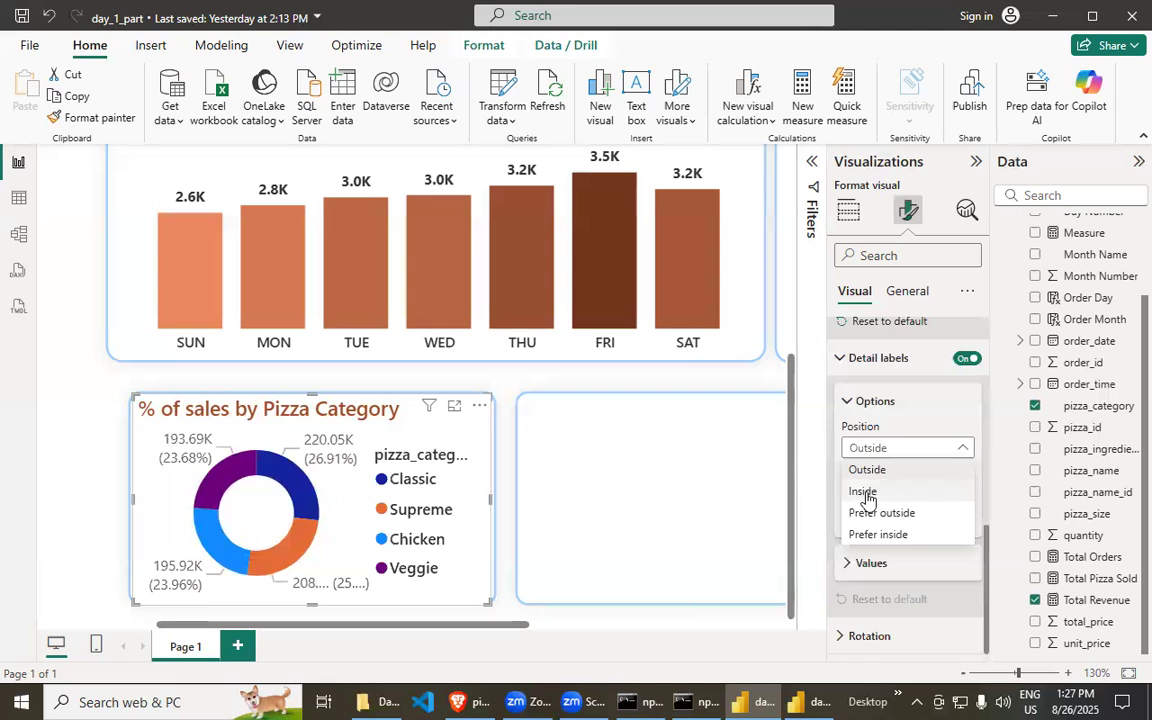
{"action": "left_click", "coordinate": [866, 493]}
{"action": "left_click", "coordinate": [905, 448]}
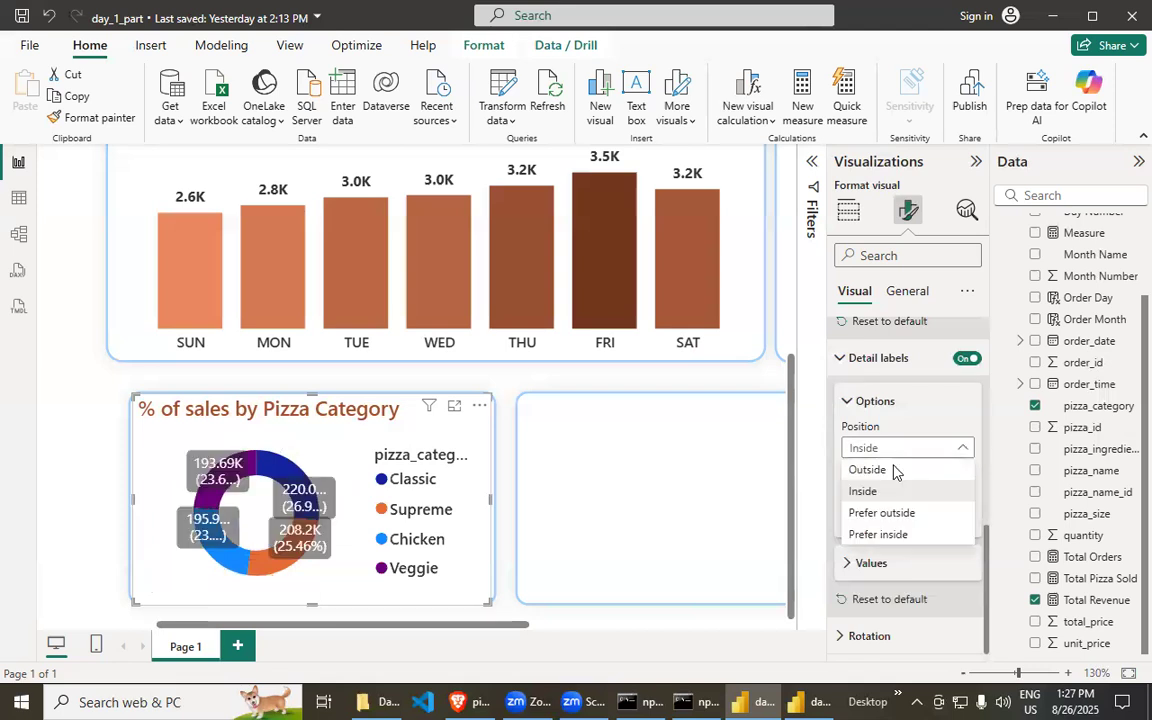
{"action": "left_click", "coordinate": [866, 509]}
{"action": "left_click", "coordinate": [908, 451]}
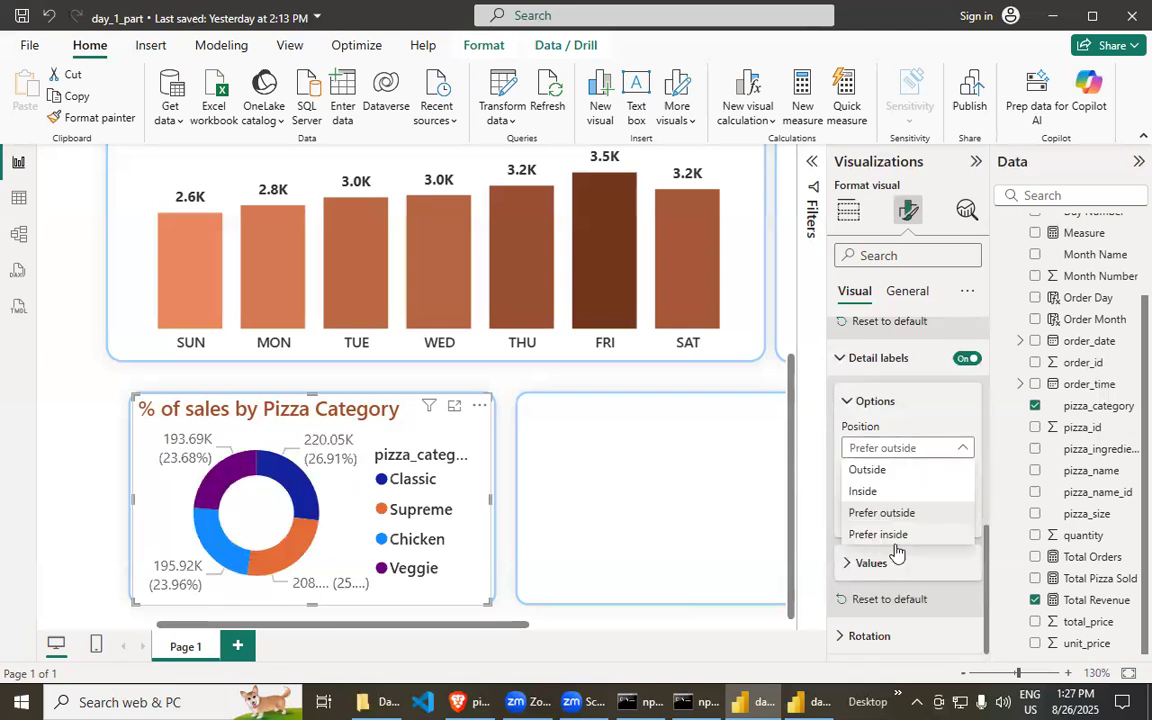
{"action": "left_click", "coordinate": [895, 534]}
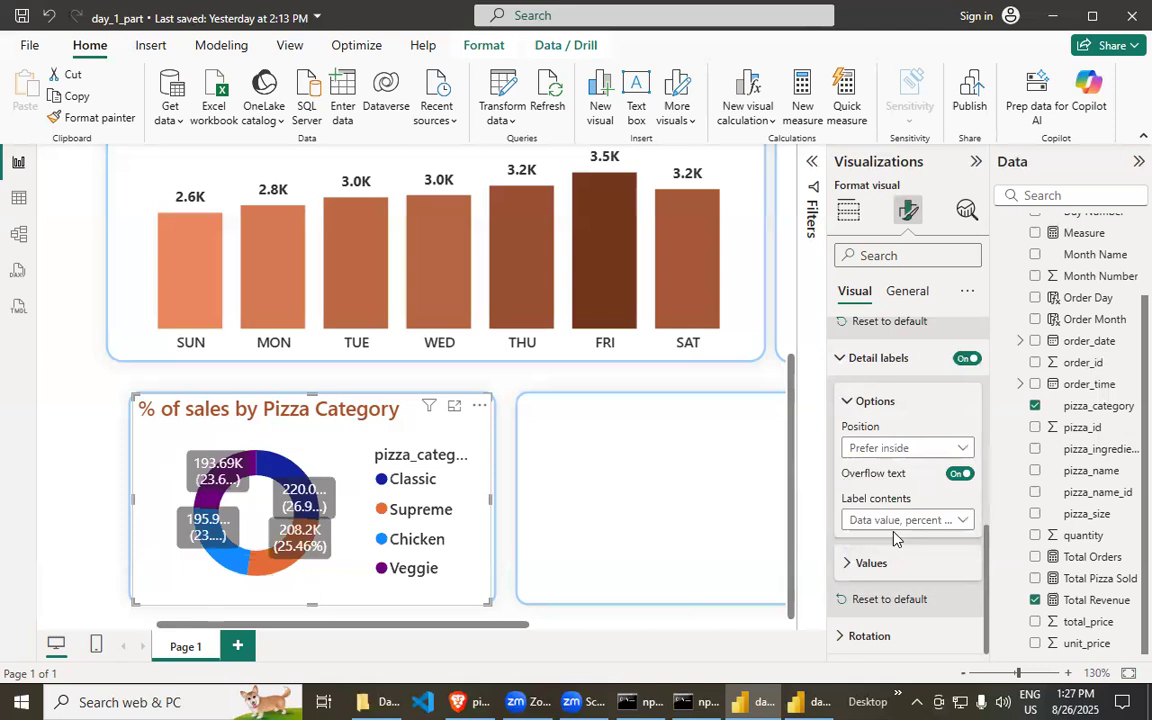
{"action": "left_click", "coordinate": [903, 448]}
{"action": "left_click", "coordinate": [876, 469]}
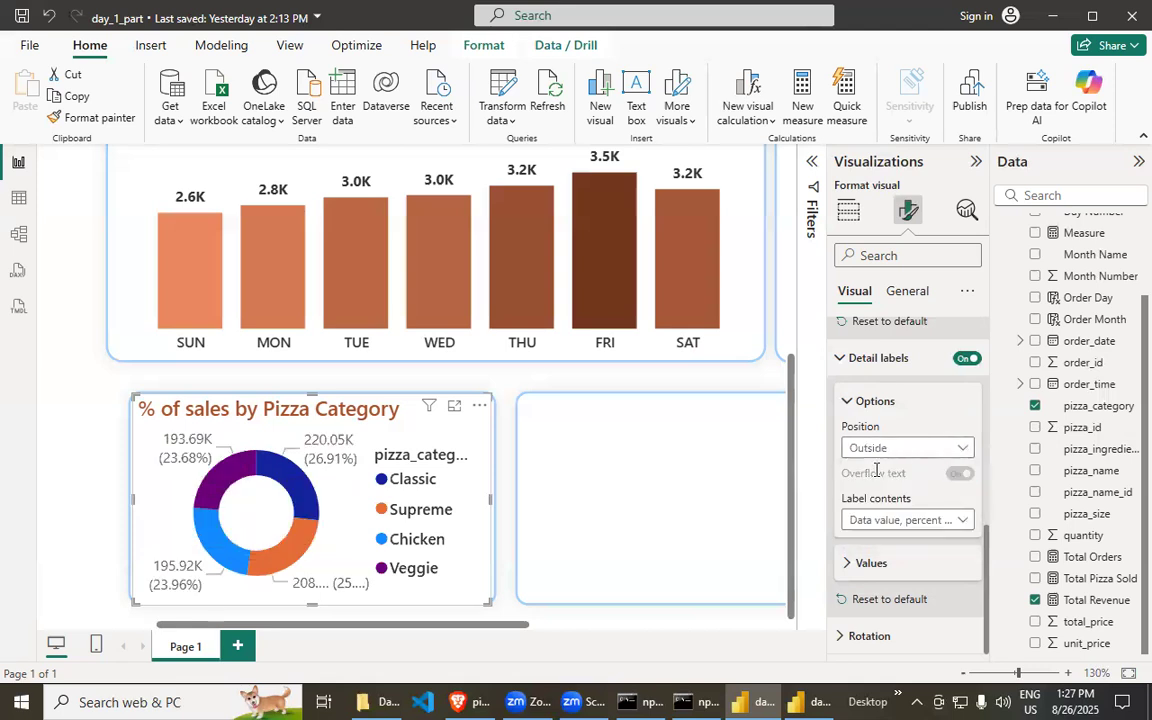
- Set the label contents of the donut's detail labels to Data value
{"action": "left_click", "coordinate": [918, 522]}
{"action": "left_click", "coordinate": [918, 522]}
{"action": "left_click", "coordinate": [907, 522]}
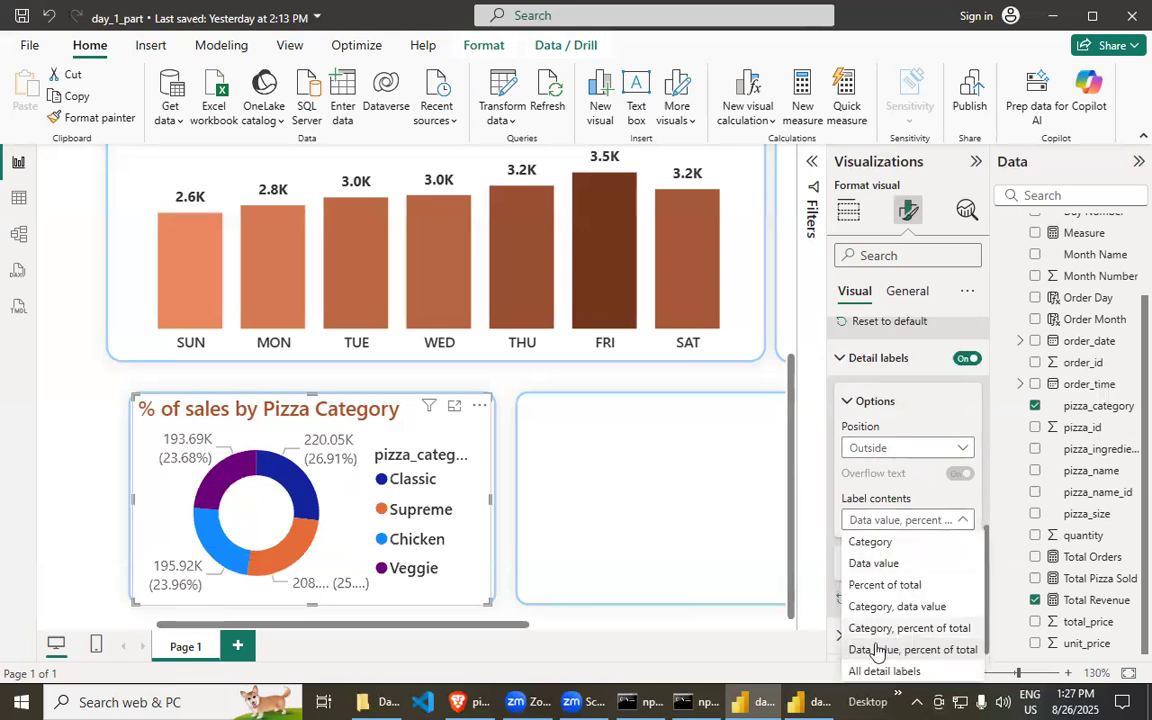
{"action": "left_click", "coordinate": [874, 564]}
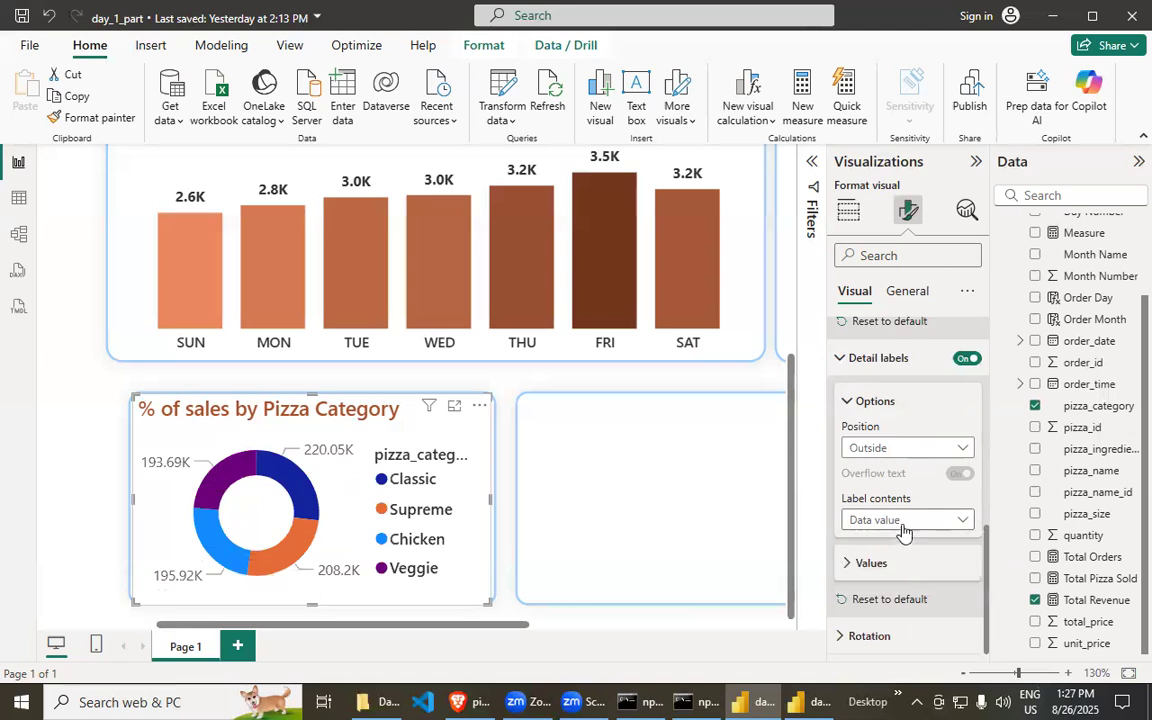
- Try Category and Percent of total as the donut's label contents, and return to Data value
{"action": "left_click", "coordinate": [904, 524]}
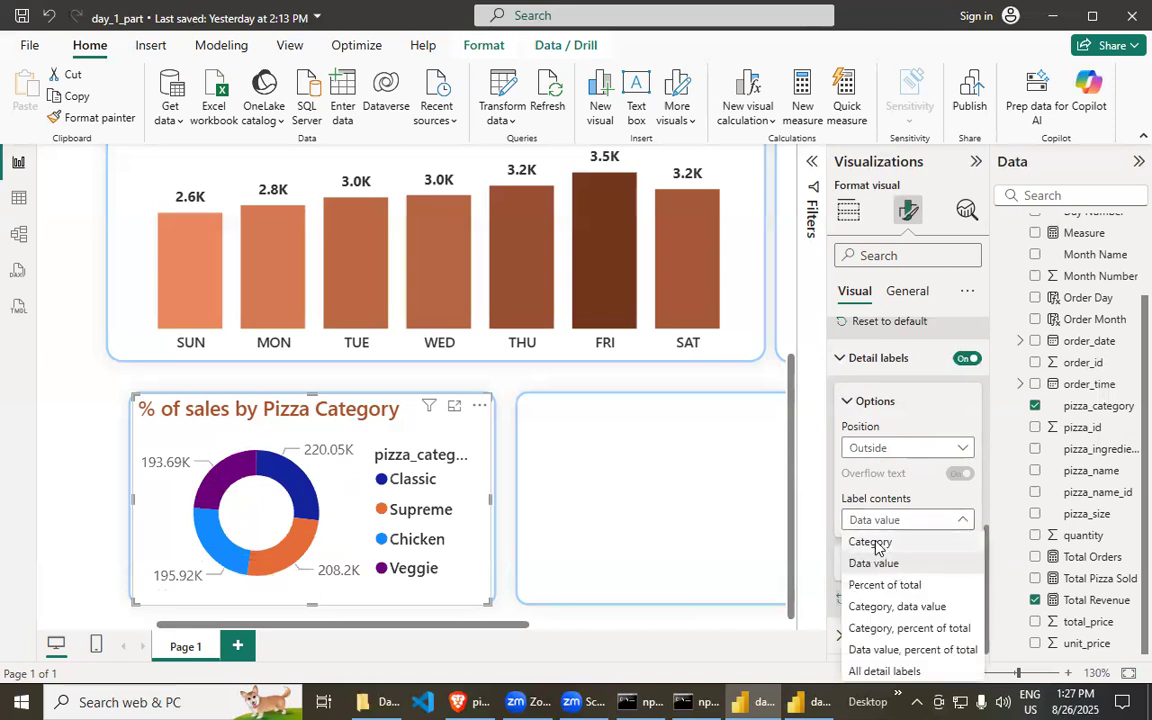
{"action": "left_click", "coordinate": [877, 542]}
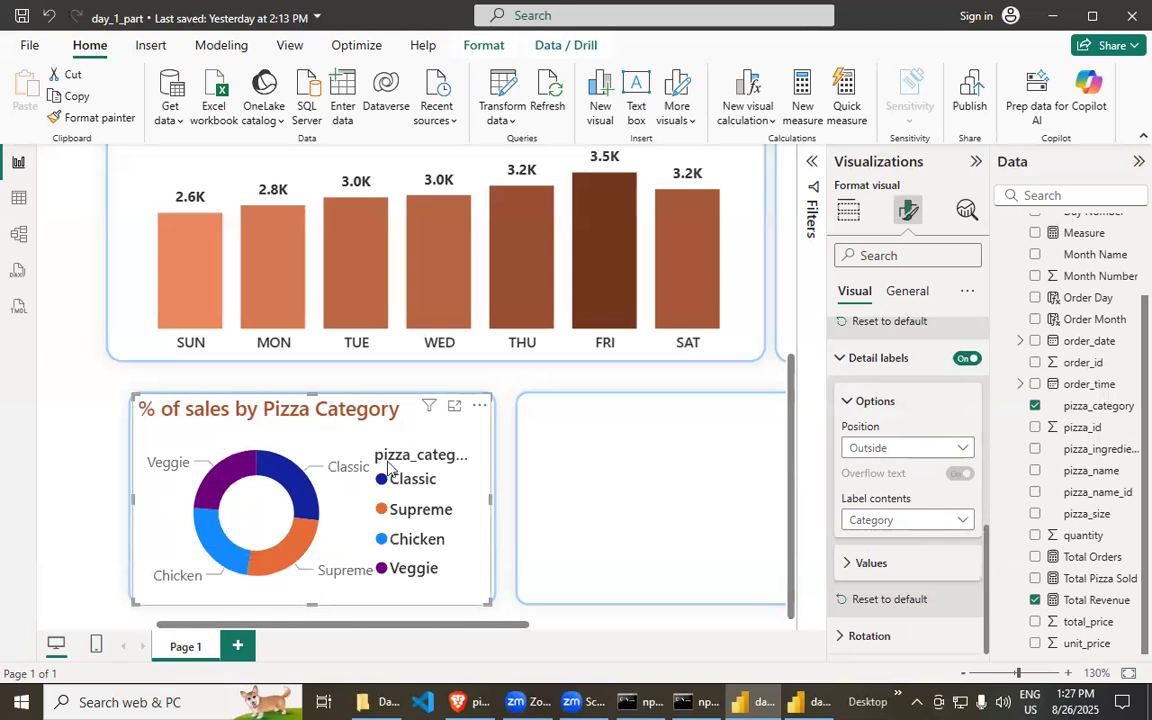
{"action": "left_click", "coordinate": [904, 520]}
{"action": "left_click", "coordinate": [895, 585]}
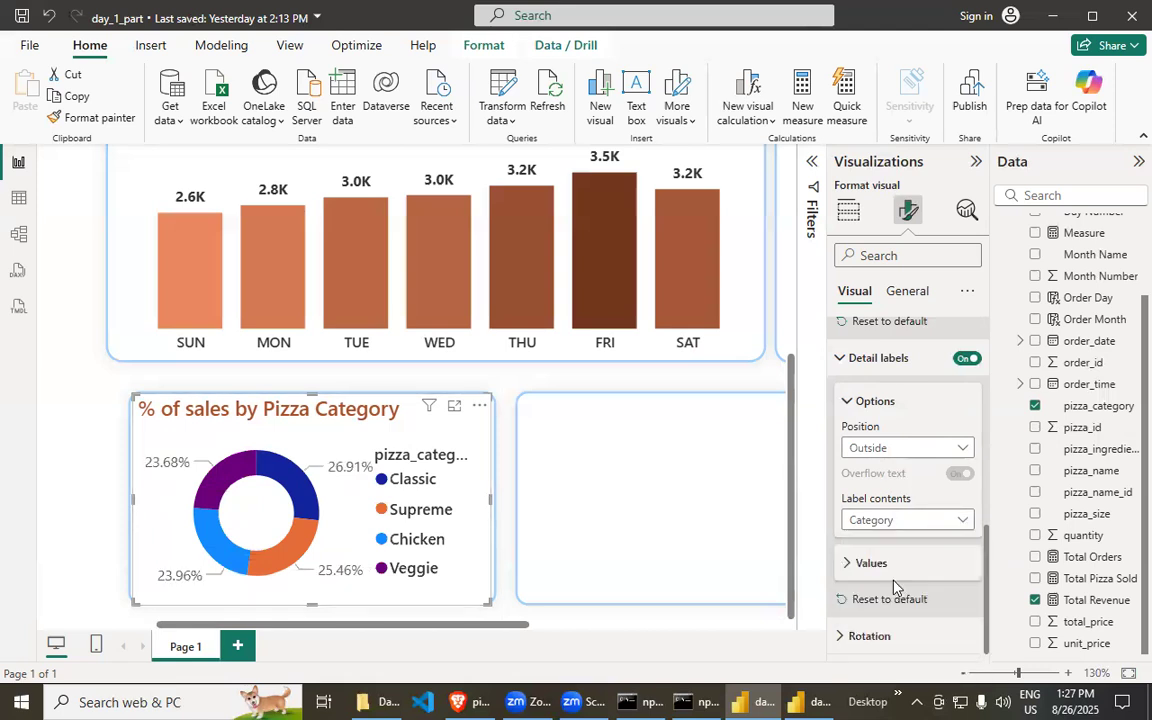
{"action": "left_click", "coordinate": [907, 522]}
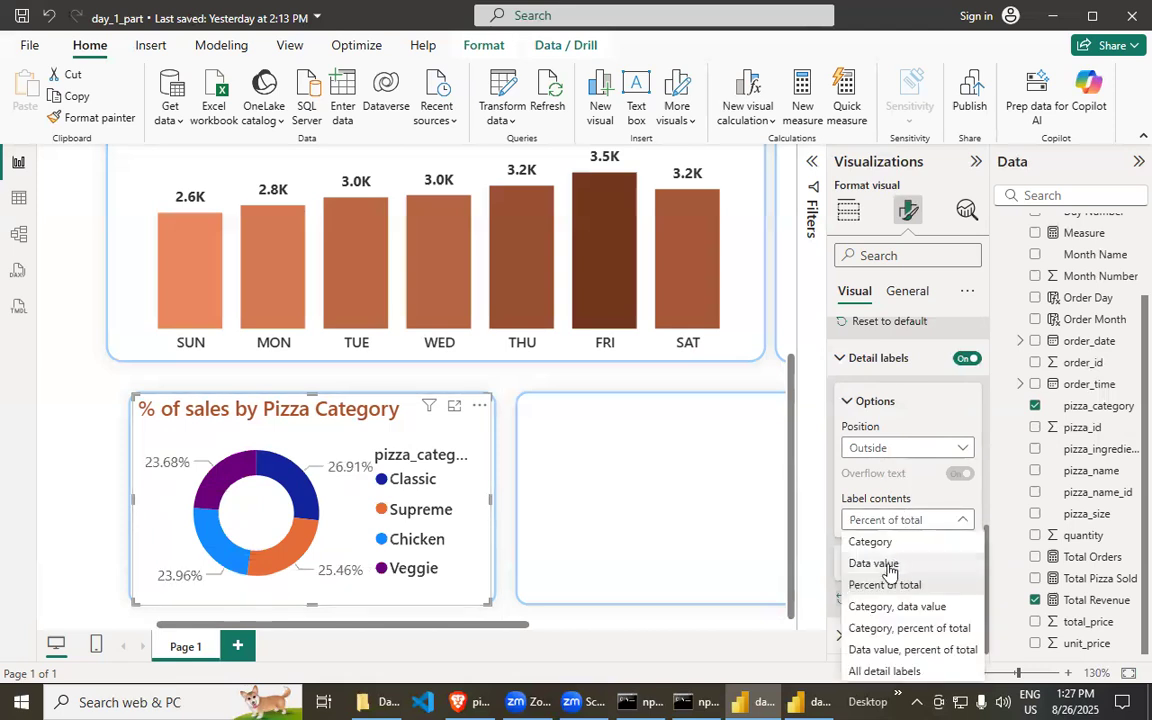
{"action": "left_click", "coordinate": [890, 564]}
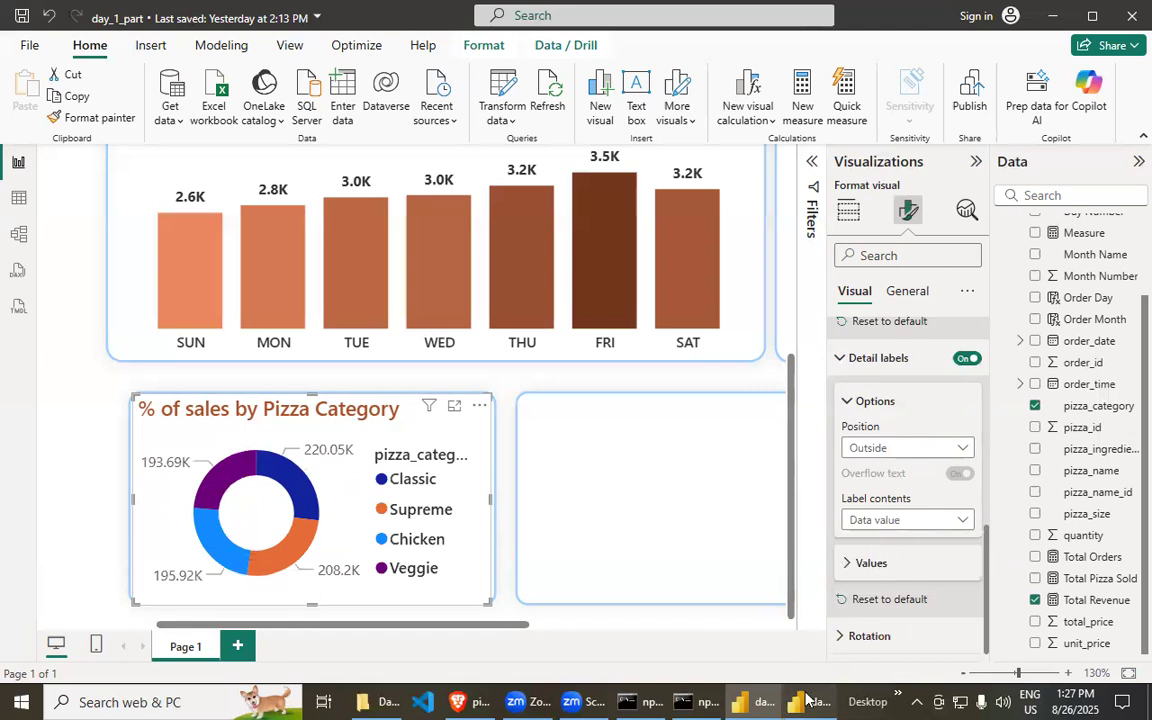
- Compare the donut's detail labels with the version in the day_1 report
{"action": "left_click", "coordinate": [766, 700]}
{"action": "left_click", "coordinate": [818, 700]}
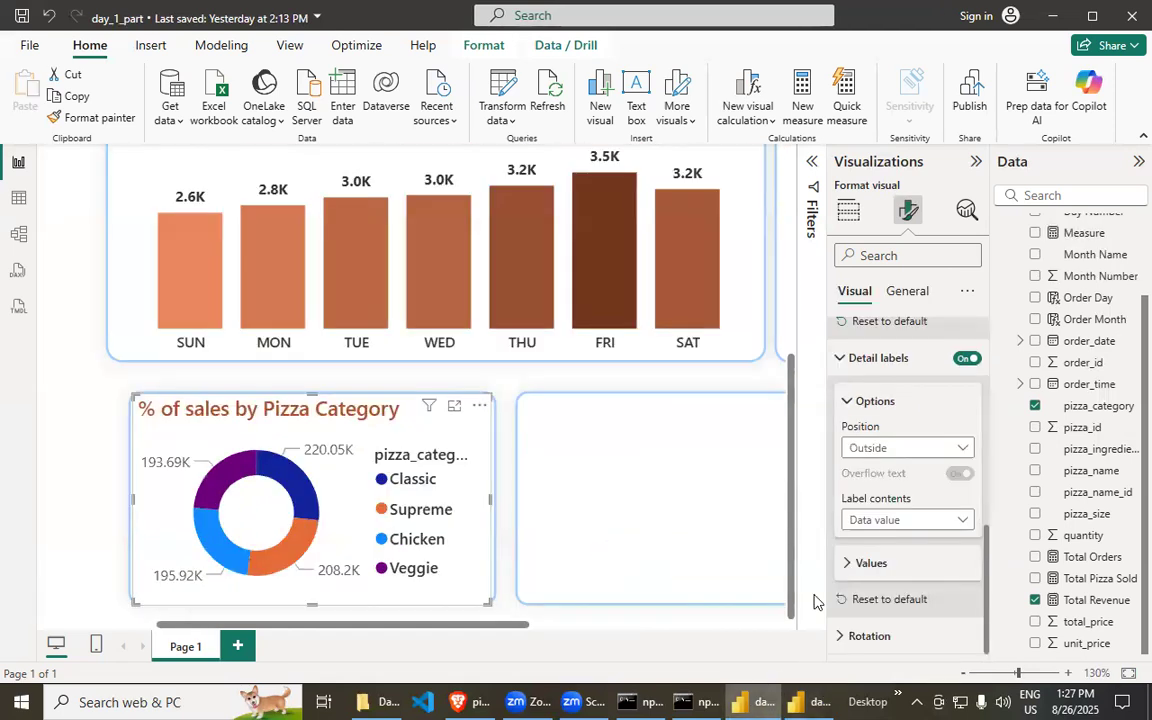
- Show the donut's detail labels as Percent of total and format their values in Segoe UI Semibold, size 10, dark gray
{"action": "left_click", "coordinate": [907, 520]}
{"action": "left_click", "coordinate": [888, 586]}
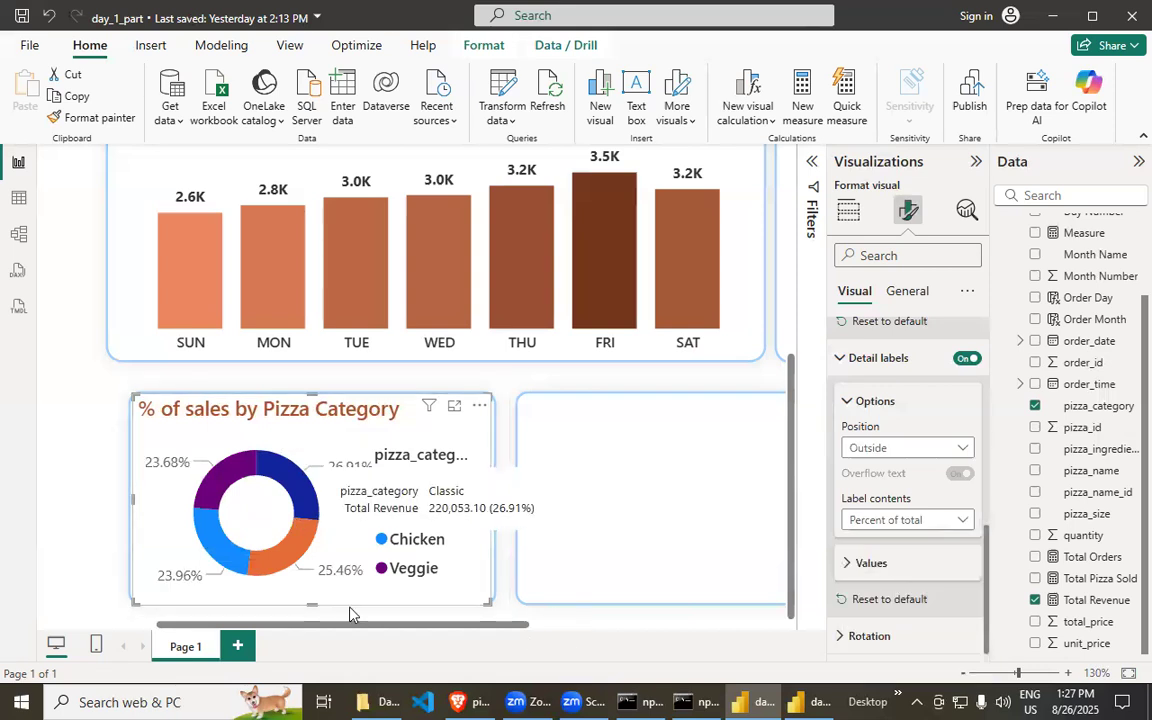
{"action": "left_click", "coordinate": [846, 564]}
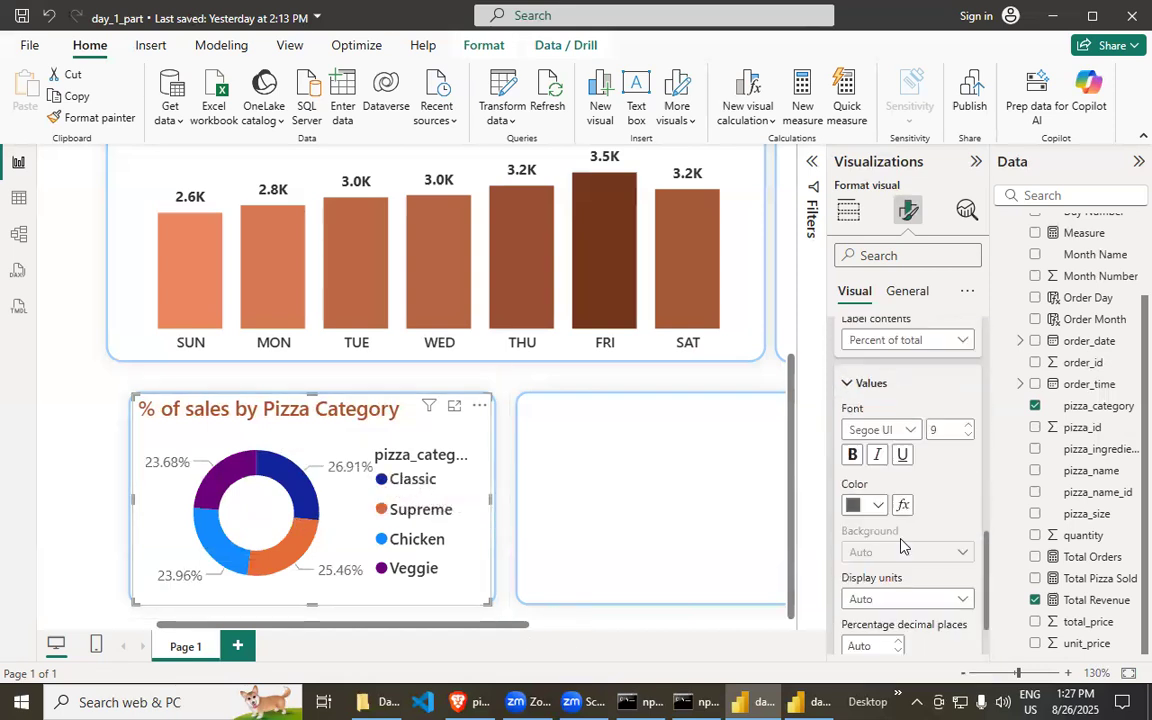
{"action": "left_click", "coordinate": [910, 433]}
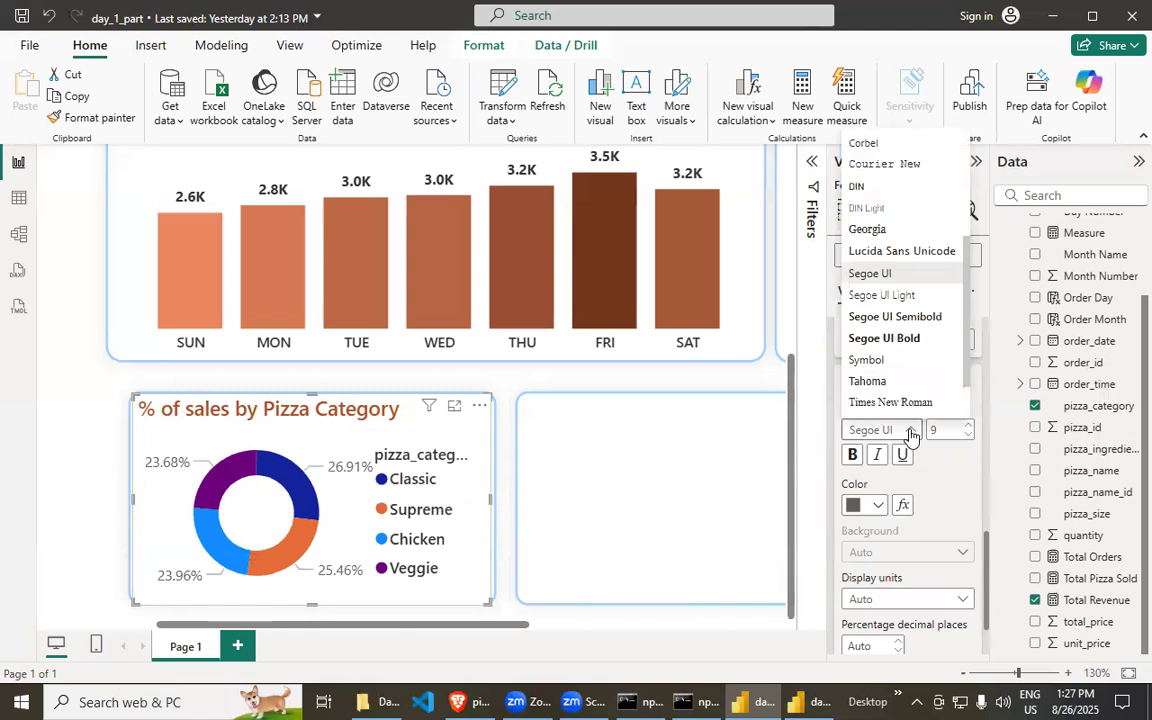
{"action": "left_click", "coordinate": [895, 317]}
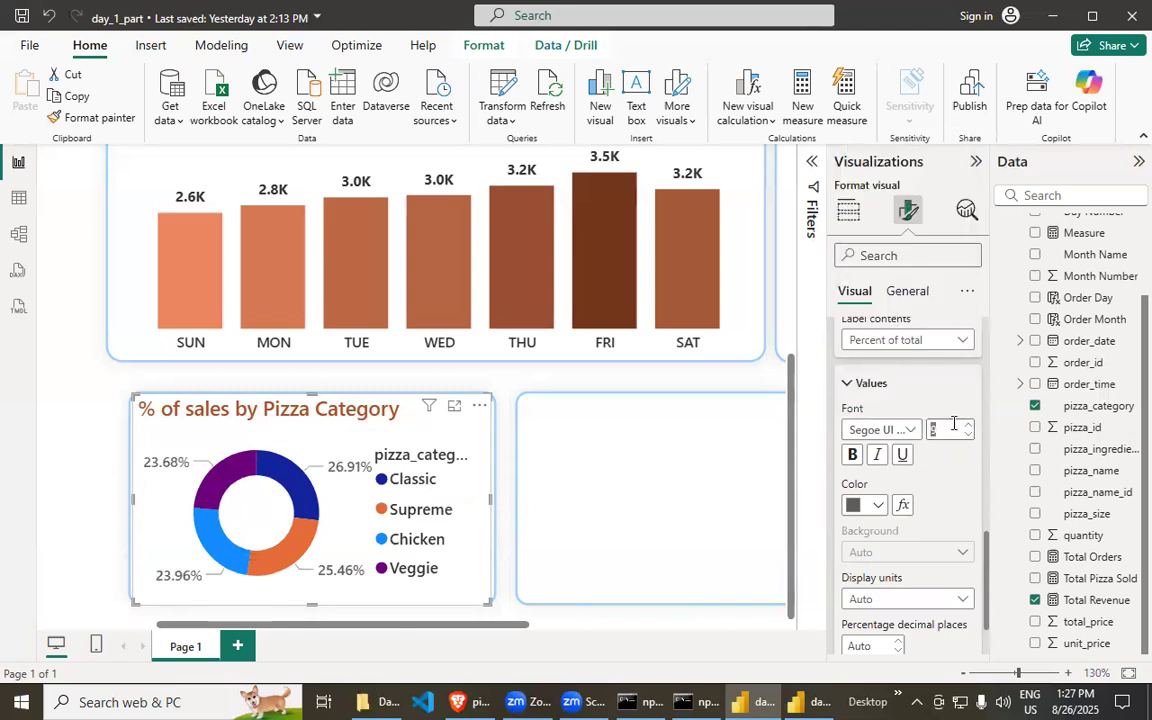
{"action": "type", "text": "10"}
{"action": "left_click", "coordinate": [877, 505]}
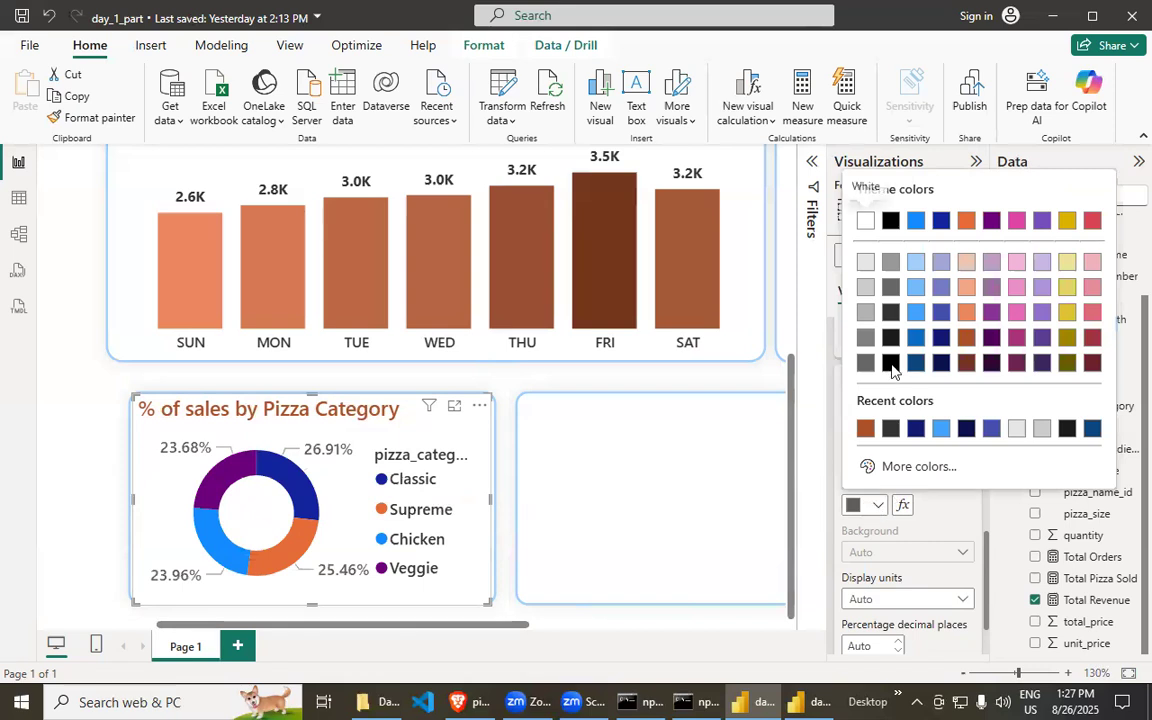
{"action": "left_click", "coordinate": [890, 312]}
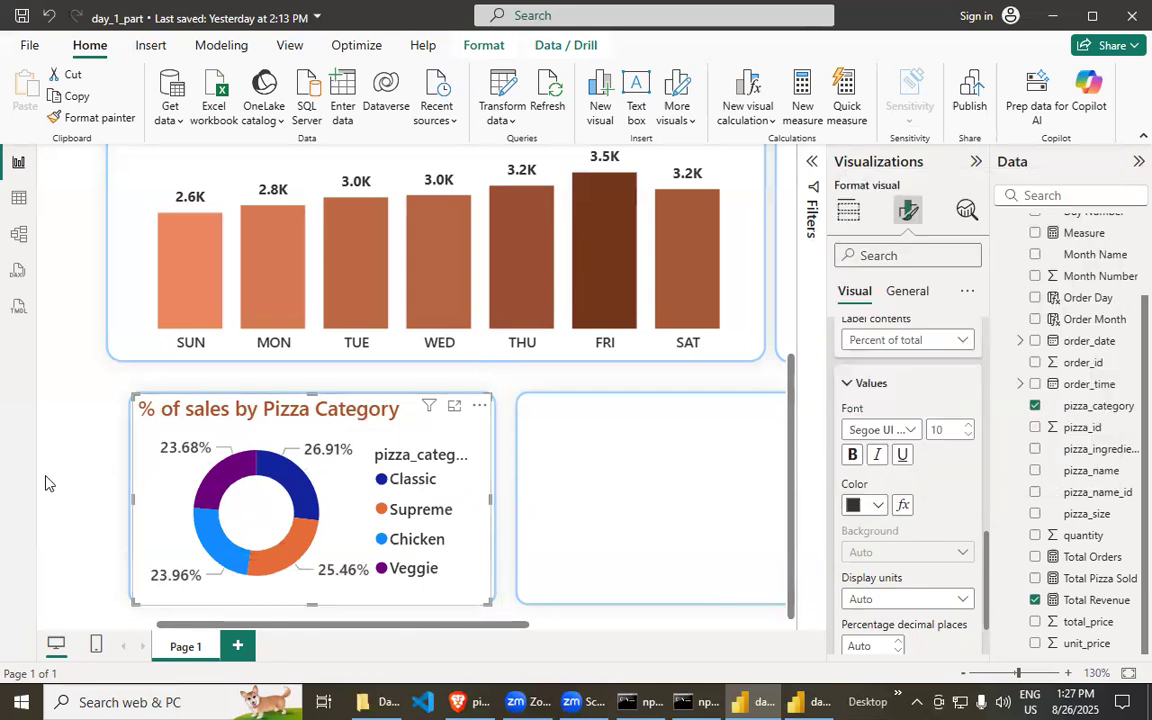
- Compare the donut's percentage labels with the finished chart in the day_1 report, and return to day_1_part
{"action": "left_click", "coordinate": [812, 701]}
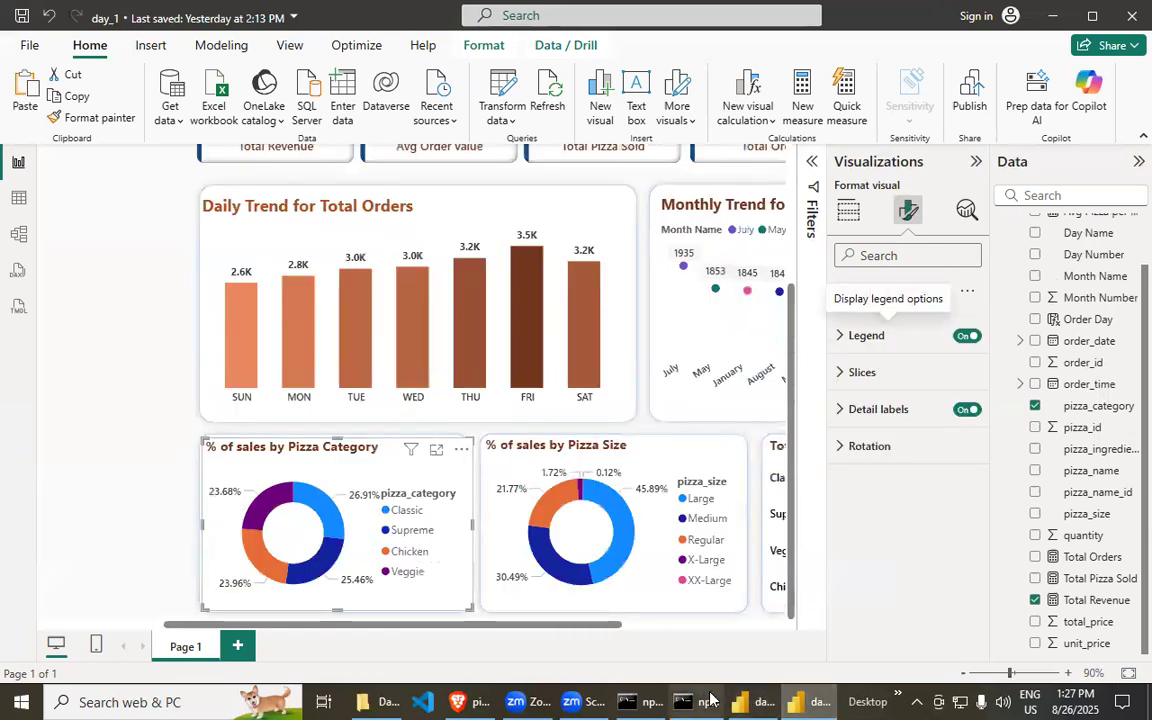
{"action": "left_click", "coordinate": [747, 701]}
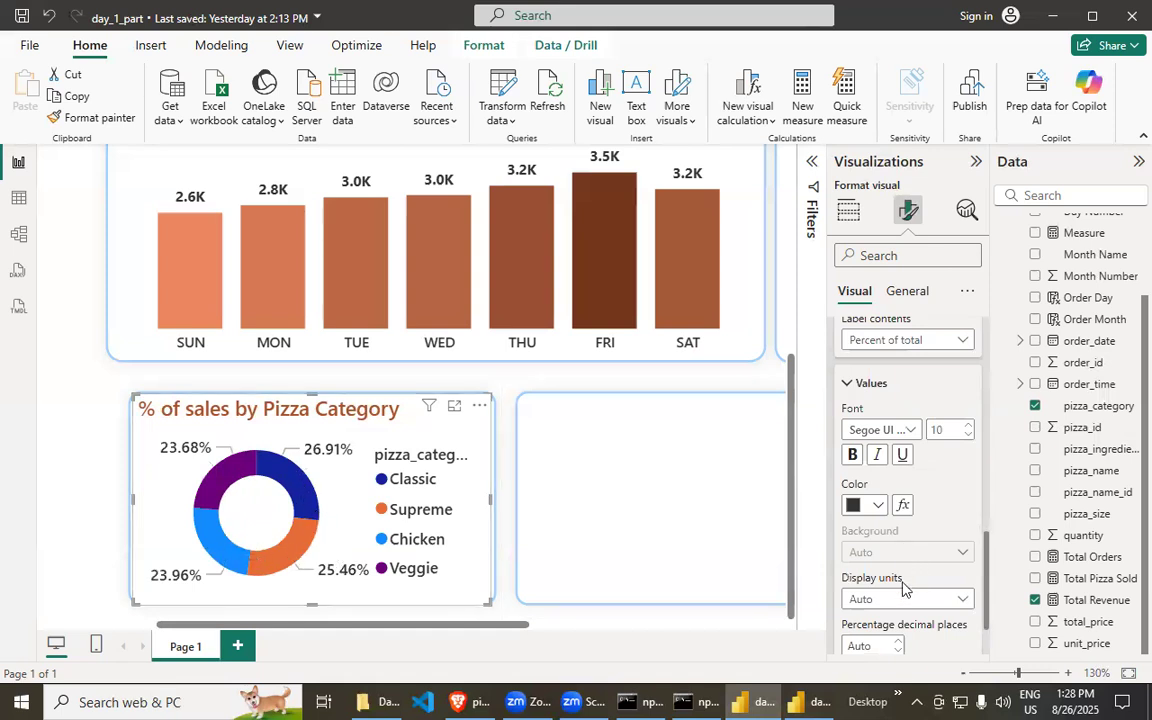
{"action": "scroll", "coordinate": [866, 640], "scroll_direction": "down", "scroll_amount": 2}
{"action": "scroll", "coordinate": [880, 500], "scroll_direction": "up", "scroll_amount": 5}
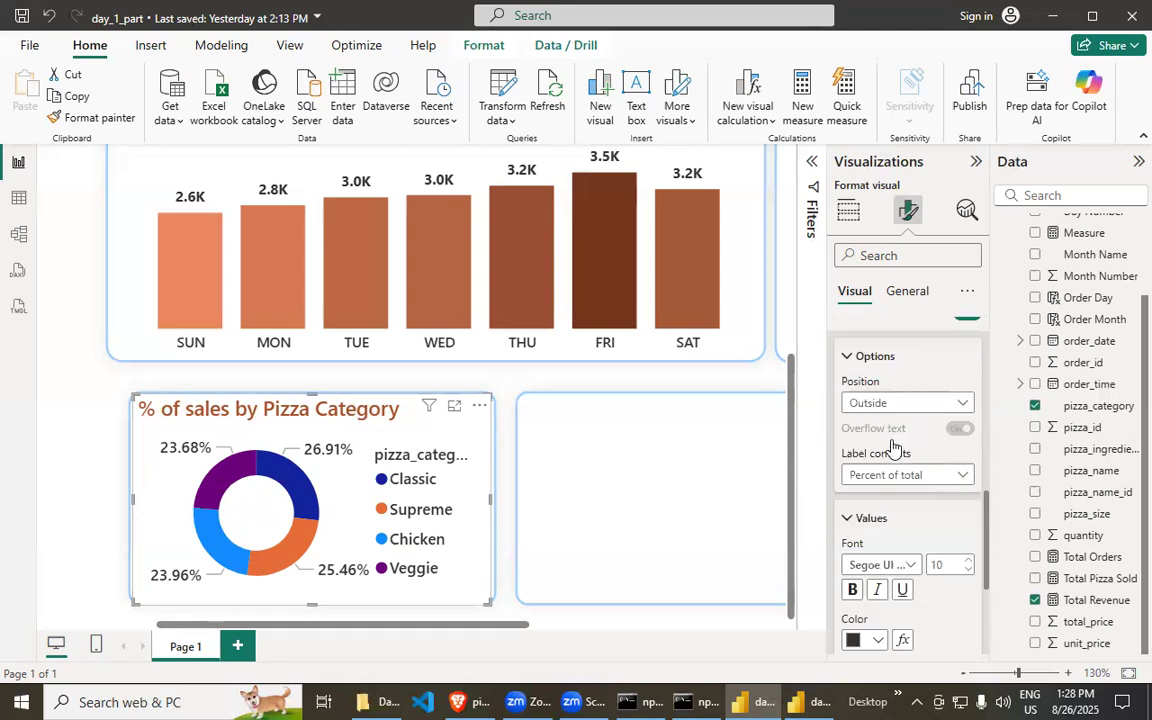
- Examine the donut's general title settings, including text color, alignment, subtitle, divider and spacing
{"action": "left_click", "coordinate": [862, 408]}
{"action": "left_click", "coordinate": [907, 291]}
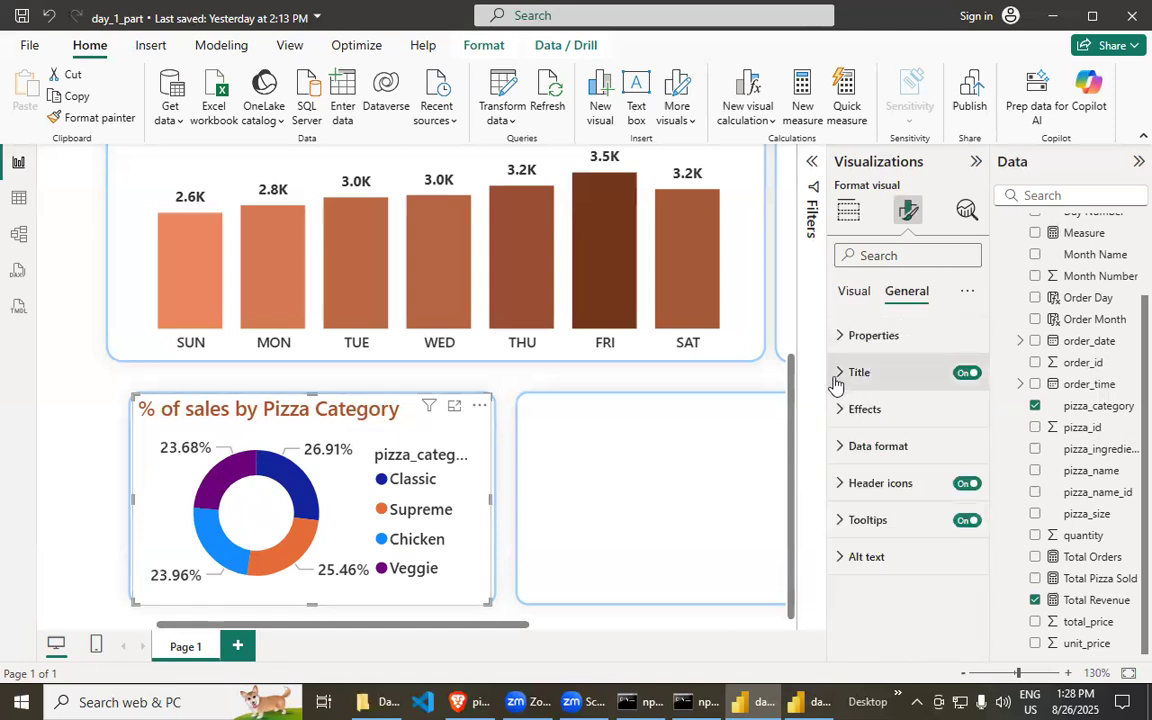
{"action": "left_click", "coordinate": [839, 373]}
{"action": "scroll", "coordinate": [872, 553], "scroll_direction": "down", "scroll_amount": 5}
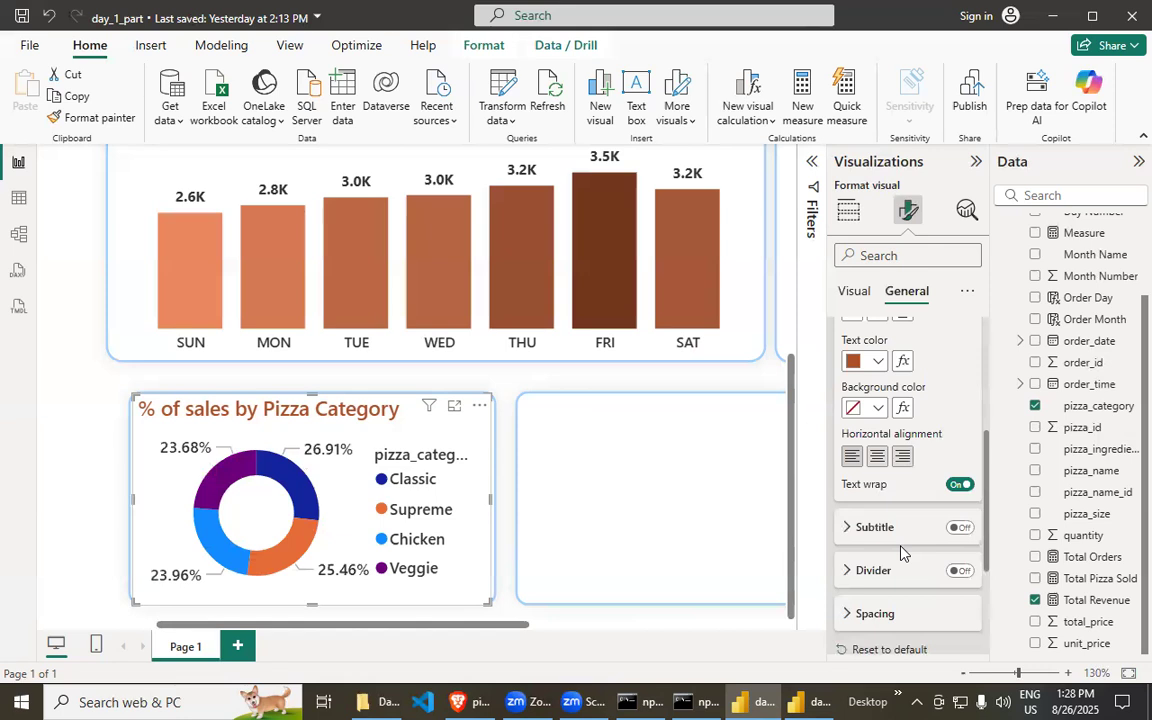
{"action": "scroll", "coordinate": [870, 553], "scroll_direction": "down", "scroll_amount": 3}
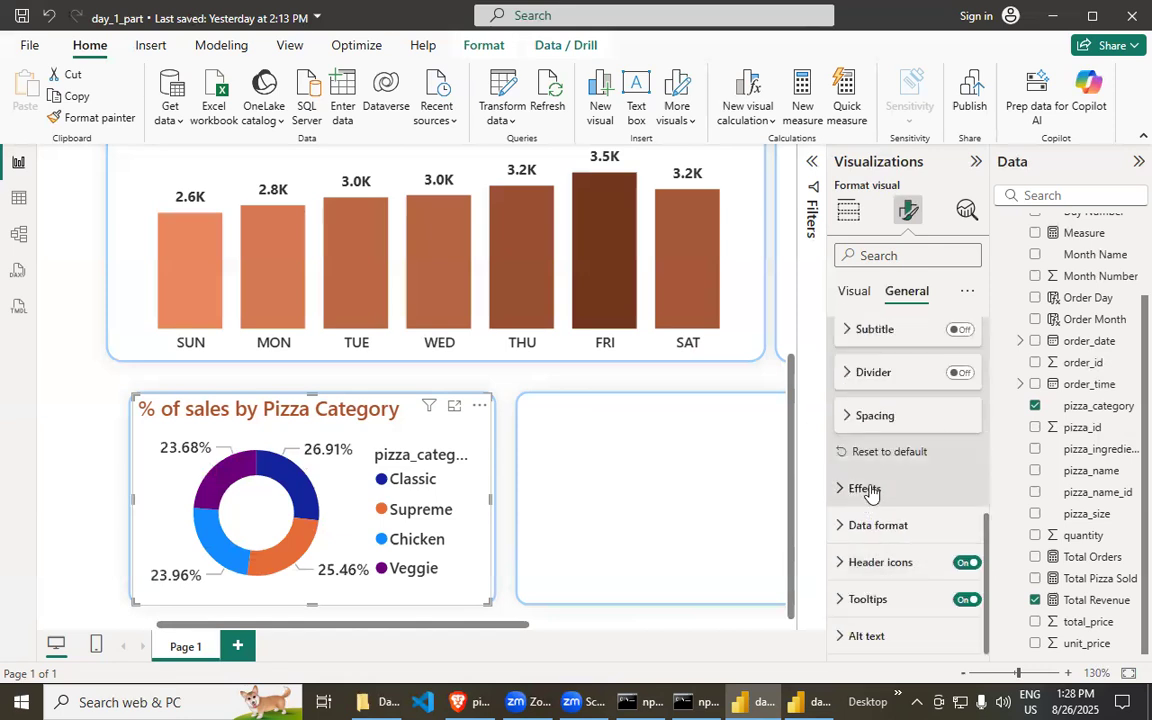
{"action": "left_click", "coordinate": [849, 373]}
{"action": "left_click", "coordinate": [849, 373]}
{"action": "scroll", "coordinate": [849, 476], "scroll_direction": "up", "scroll_amount": 2}
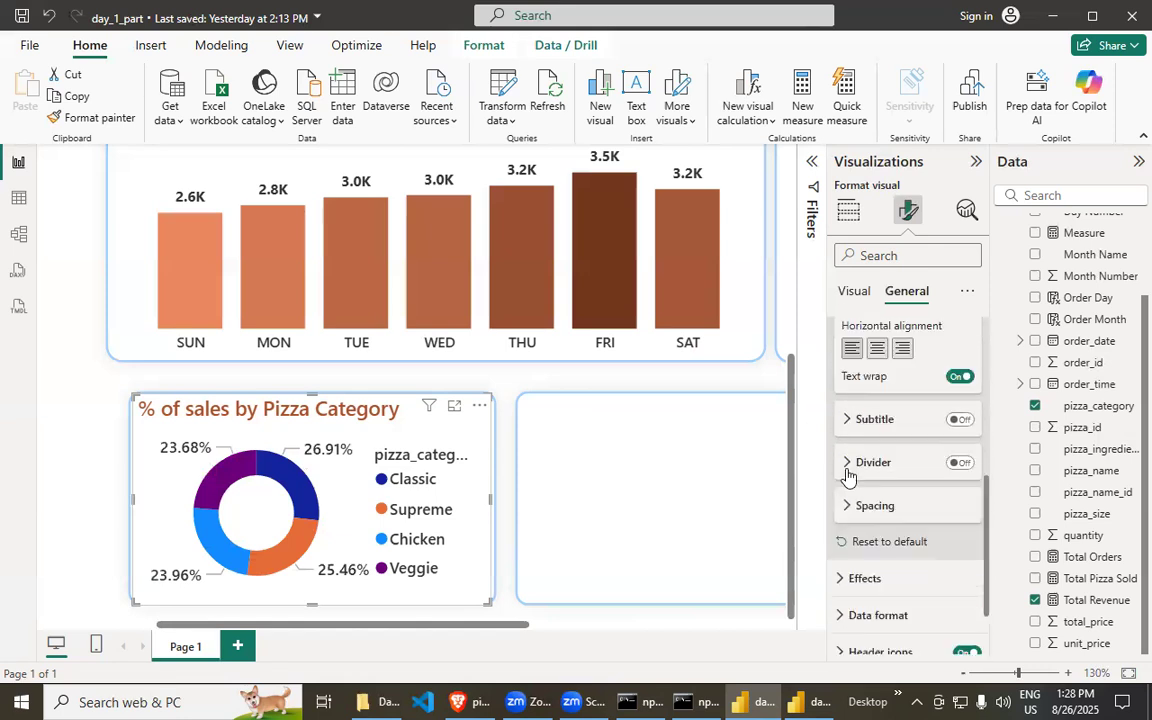
{"action": "scroll", "coordinate": [856, 510], "scroll_direction": "down", "scroll_amount": 2}
- Examine the donut's data format, header icon, tooltip and size settings among its general properties
{"action": "left_click", "coordinate": [848, 537]}
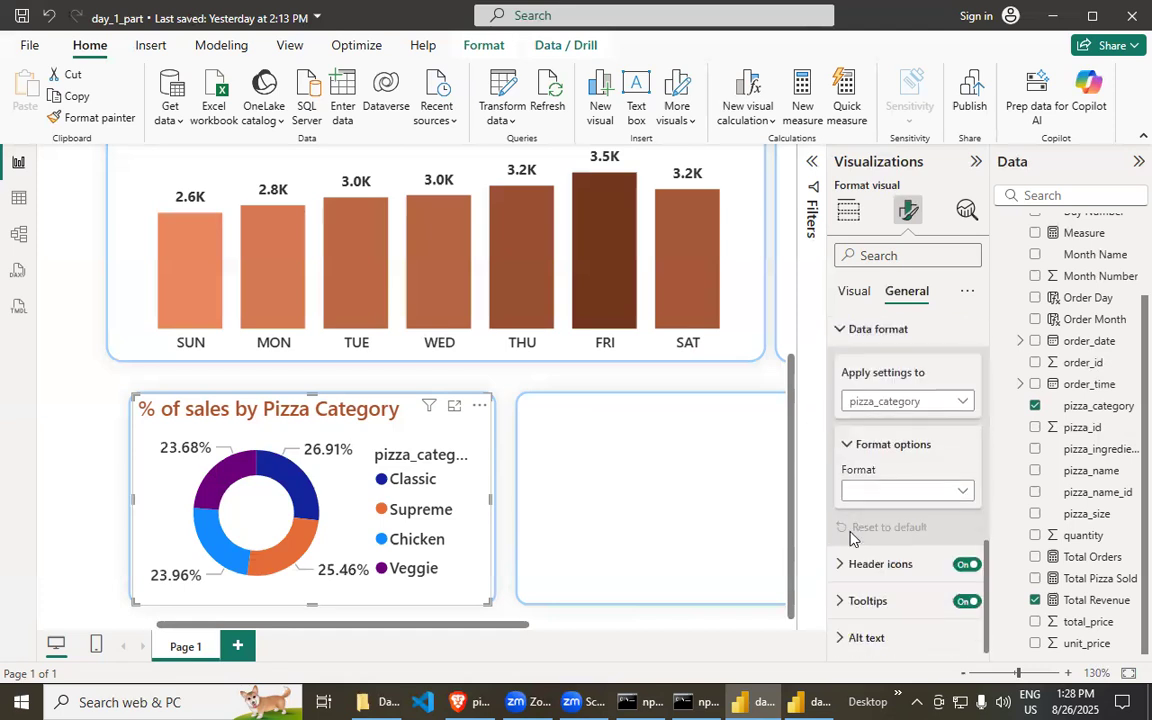
{"action": "left_click", "coordinate": [849, 561]}
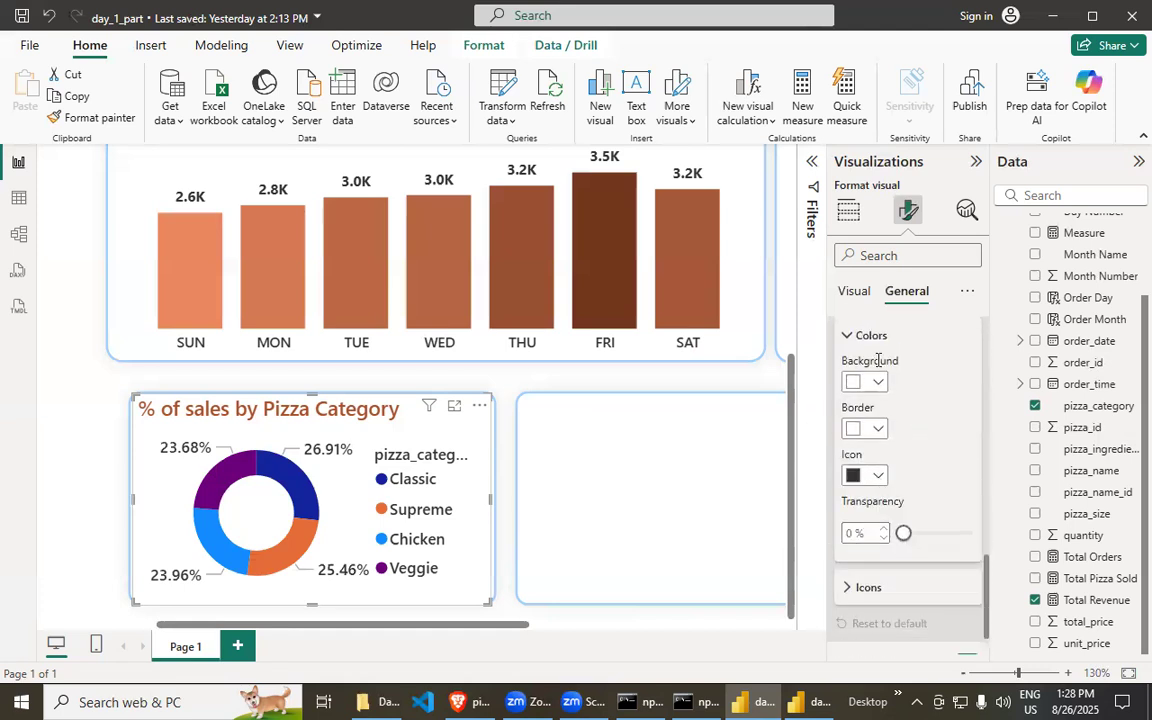
{"action": "scroll", "coordinate": [884, 400], "scroll_direction": "up", "scroll_amount": 2}
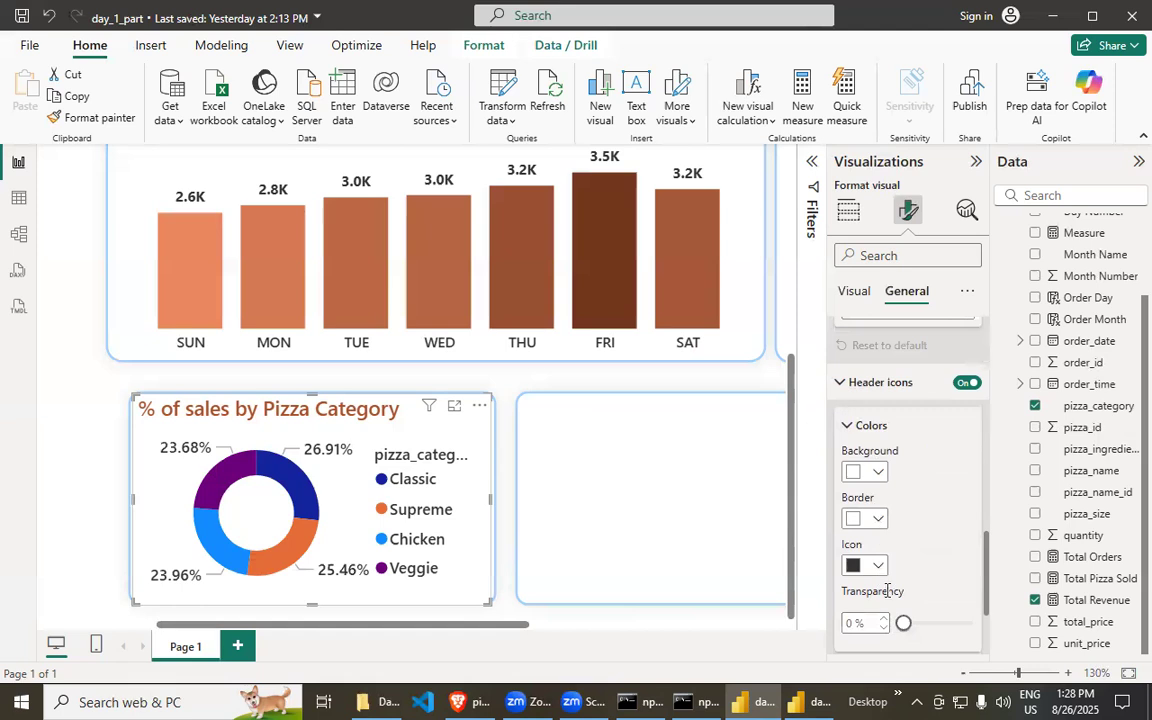
{"action": "scroll", "coordinate": [887, 590], "scroll_direction": "down", "scroll_amount": 2}
{"action": "left_click", "coordinate": [845, 526]}
{"action": "left_click", "coordinate": [848, 526]}
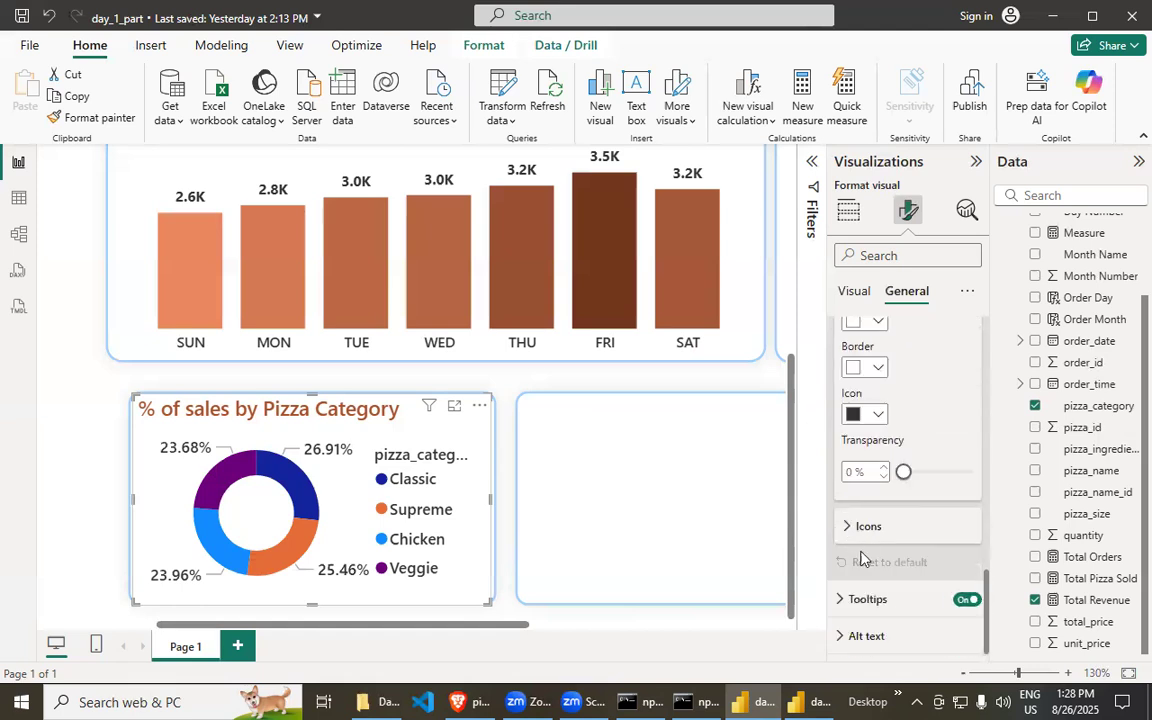
{"action": "left_click", "coordinate": [841, 598]}
{"action": "left_click", "coordinate": [843, 599]}
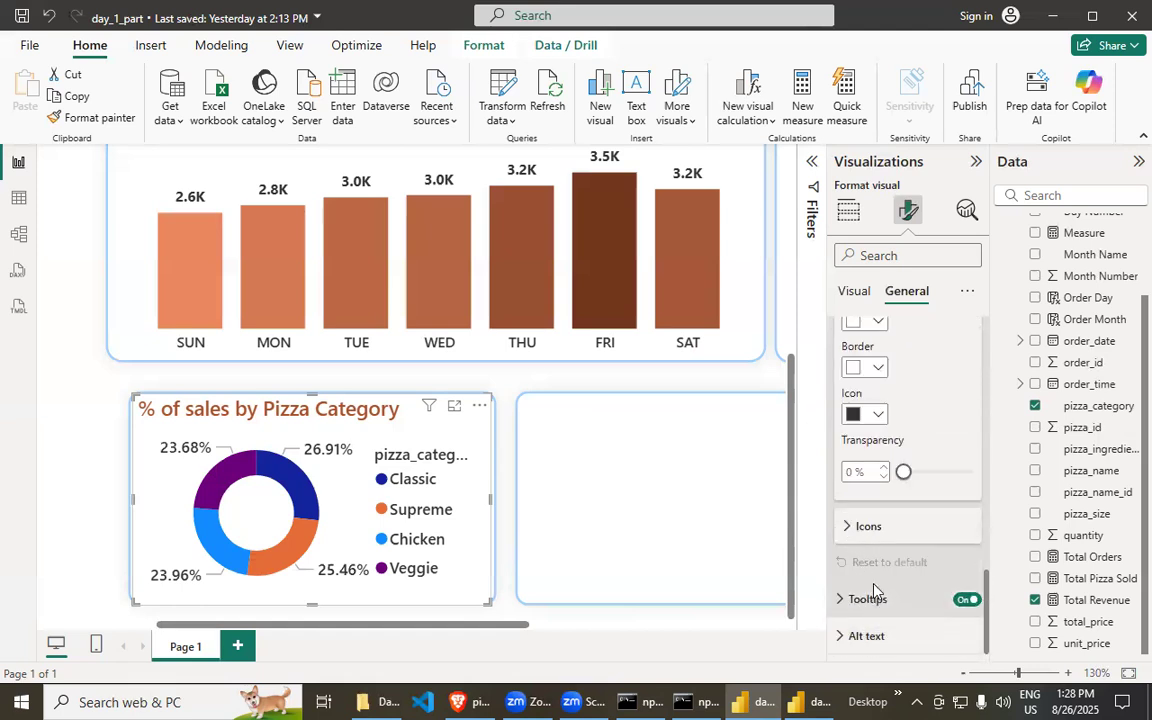
{"action": "scroll", "coordinate": [873, 590], "scroll_direction": "up", "scroll_amount": 10}
{"action": "left_click", "coordinate": [840, 335]}
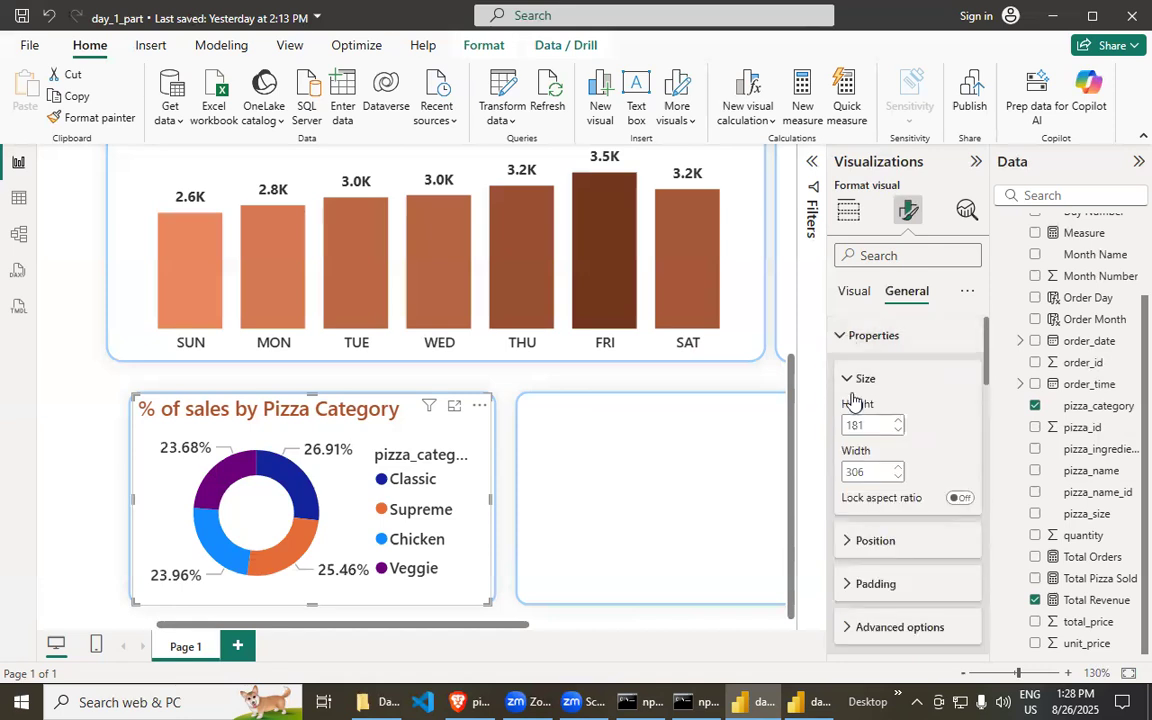
{"action": "scroll", "coordinate": [877, 620], "scroll_direction": "down", "scroll_amount": 3}
{"action": "left_click", "coordinate": [856, 522]}
{"action": "scroll", "coordinate": [861, 548], "scroll_direction": "up", "scroll_amount": 4}
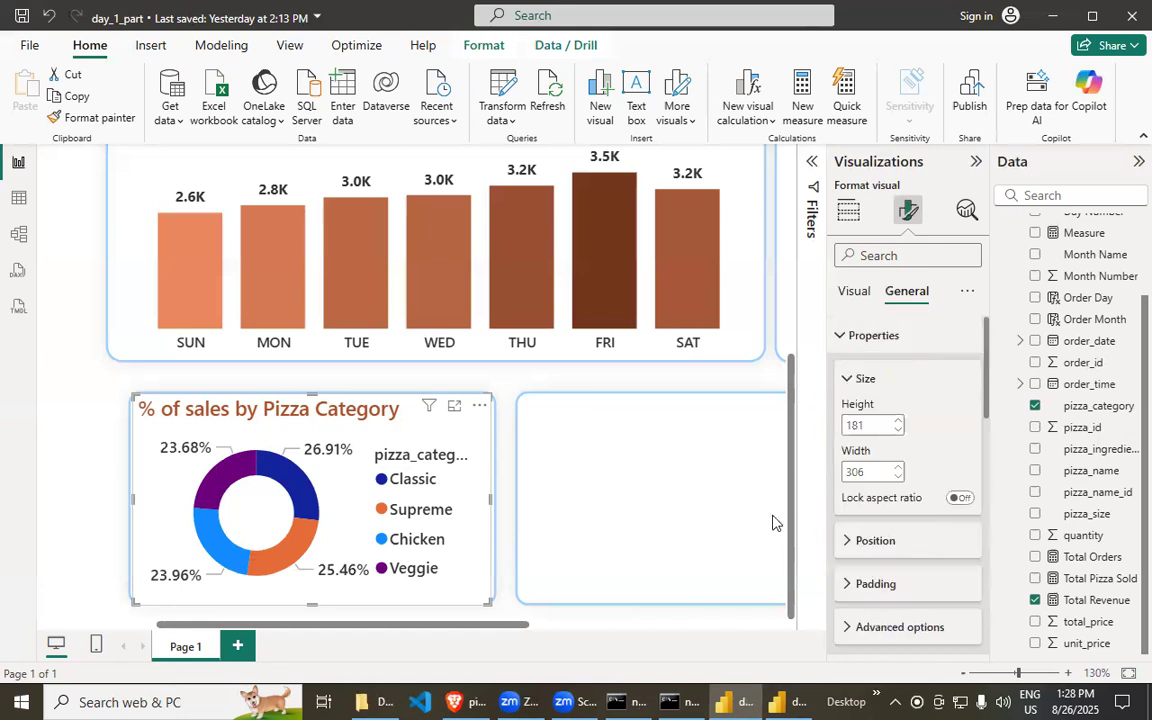
- Collapse the donut's legend and detail label settings, and examine its slice color, border and inner radius settings
{"action": "left_click", "coordinate": [855, 291]}
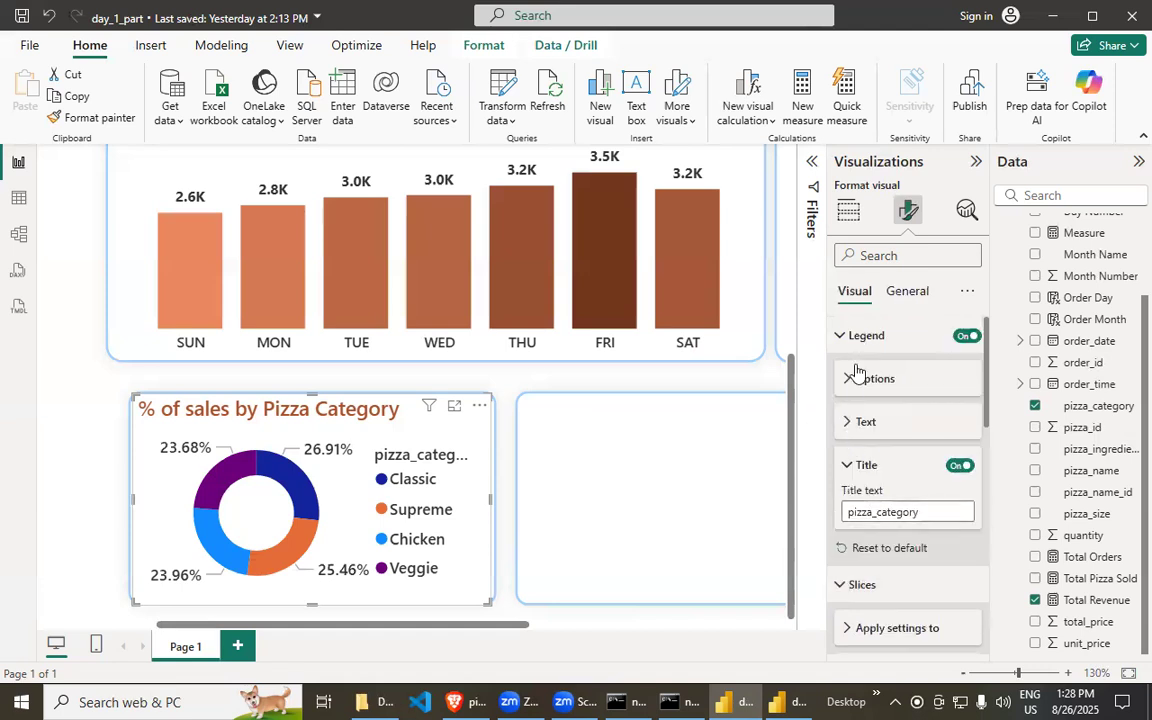
{"action": "left_click", "coordinate": [843, 336]}
{"action": "left_click", "coordinate": [846, 373]}
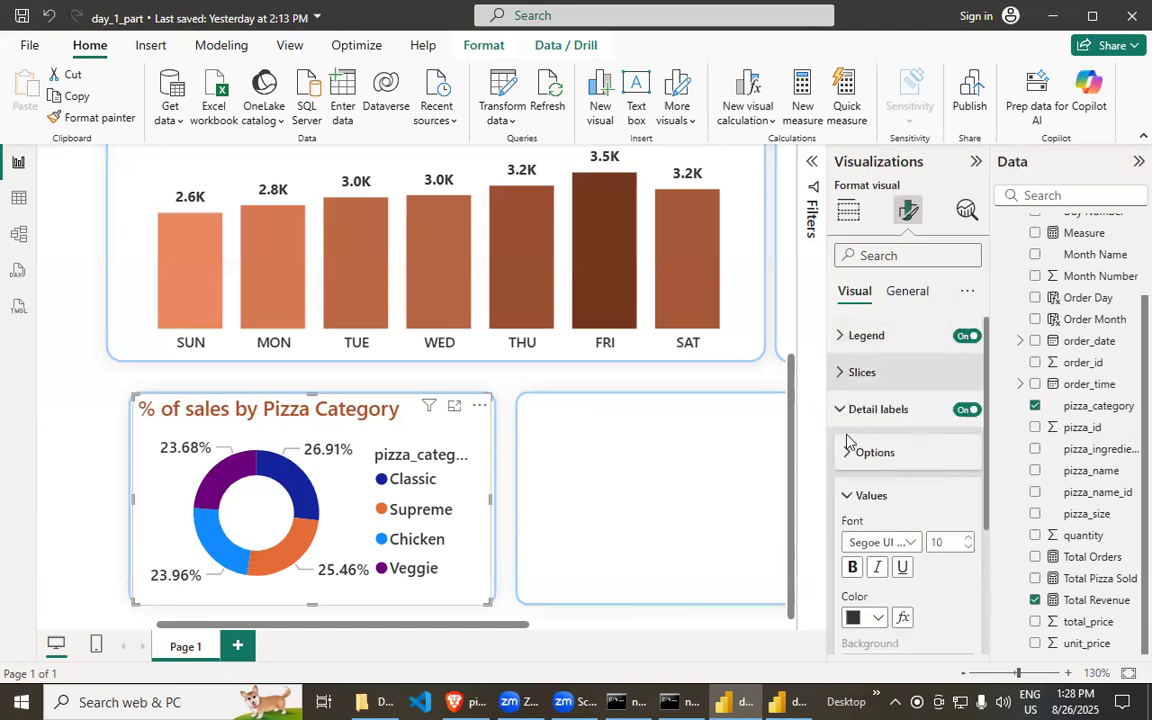
{"action": "left_click", "coordinate": [842, 410]}
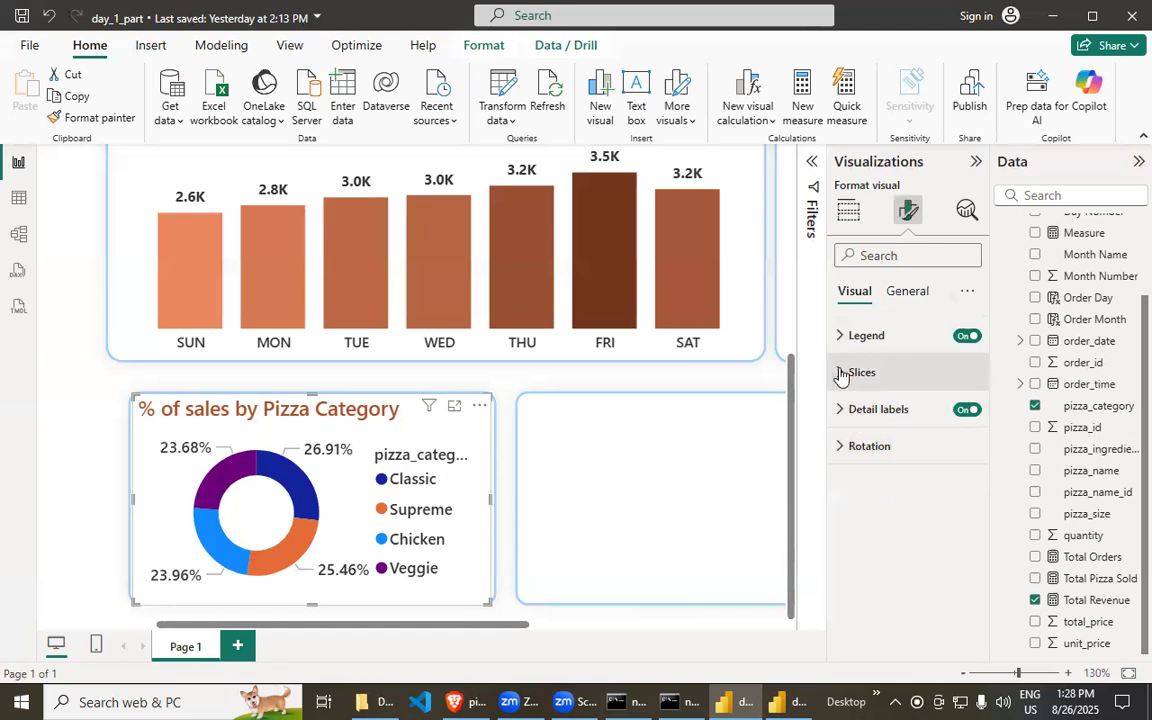
{"action": "left_click", "coordinate": [842, 373]}
{"action": "left_click", "coordinate": [846, 460]}
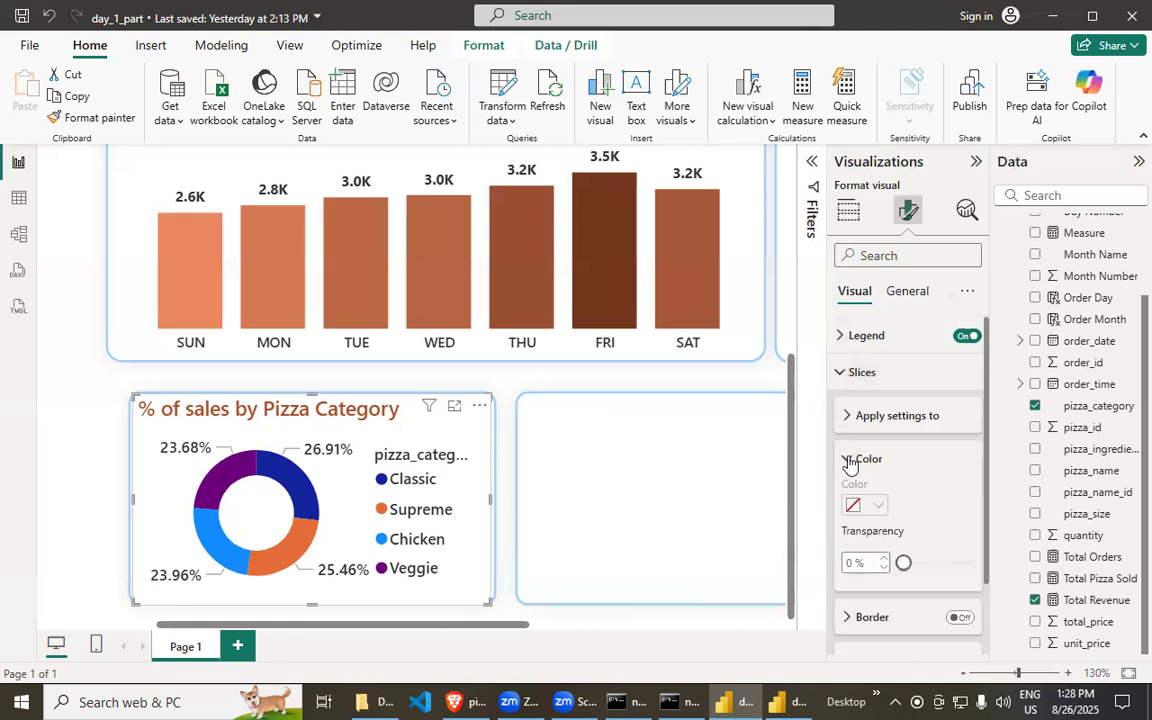
{"action": "scroll", "coordinate": [883, 530], "scroll_direction": "down", "scroll_amount": 1}
{"action": "scroll", "coordinate": [886, 538], "scroll_direction": "up", "scroll_amount": 1}
{"action": "scroll", "coordinate": [860, 460], "scroll_direction": "down", "scroll_amount": 2}
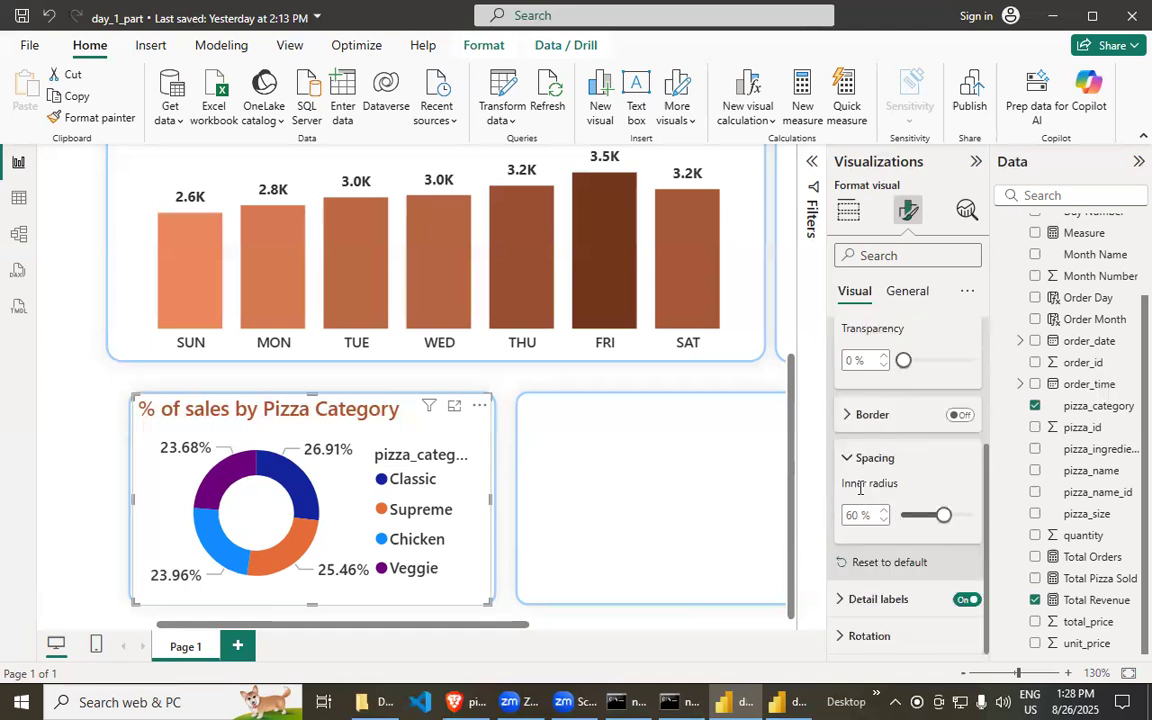
- Examine the donut's detail label and rotation settings, and collapse all of its visual formatting sections
{"action": "left_click", "coordinate": [845, 605]}
{"action": "scroll", "coordinate": [879, 607], "scroll_direction": "down", "scroll_amount": 3}
{"action": "left_click", "coordinate": [882, 419]}
{"action": "scroll", "coordinate": [892, 478], "scroll_direction": "down", "scroll_amount": 1}
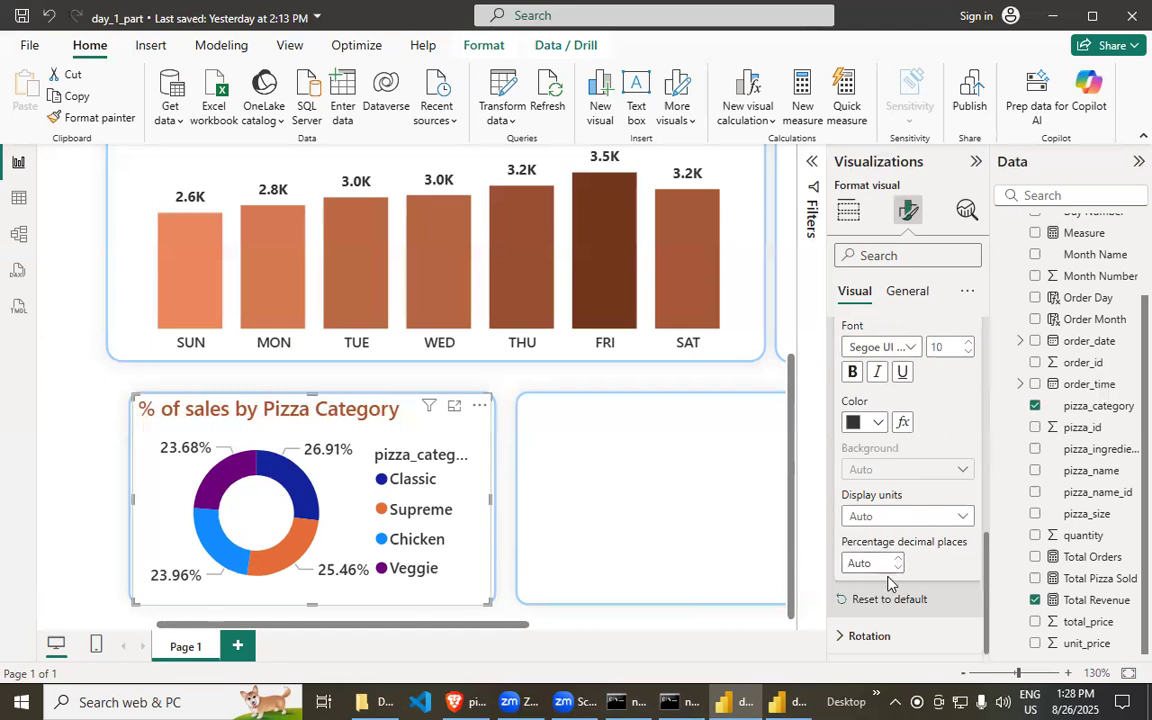
{"action": "left_click", "coordinate": [848, 636]}
{"action": "scroll", "coordinate": [870, 610], "scroll_direction": "down", "scroll_amount": 2}
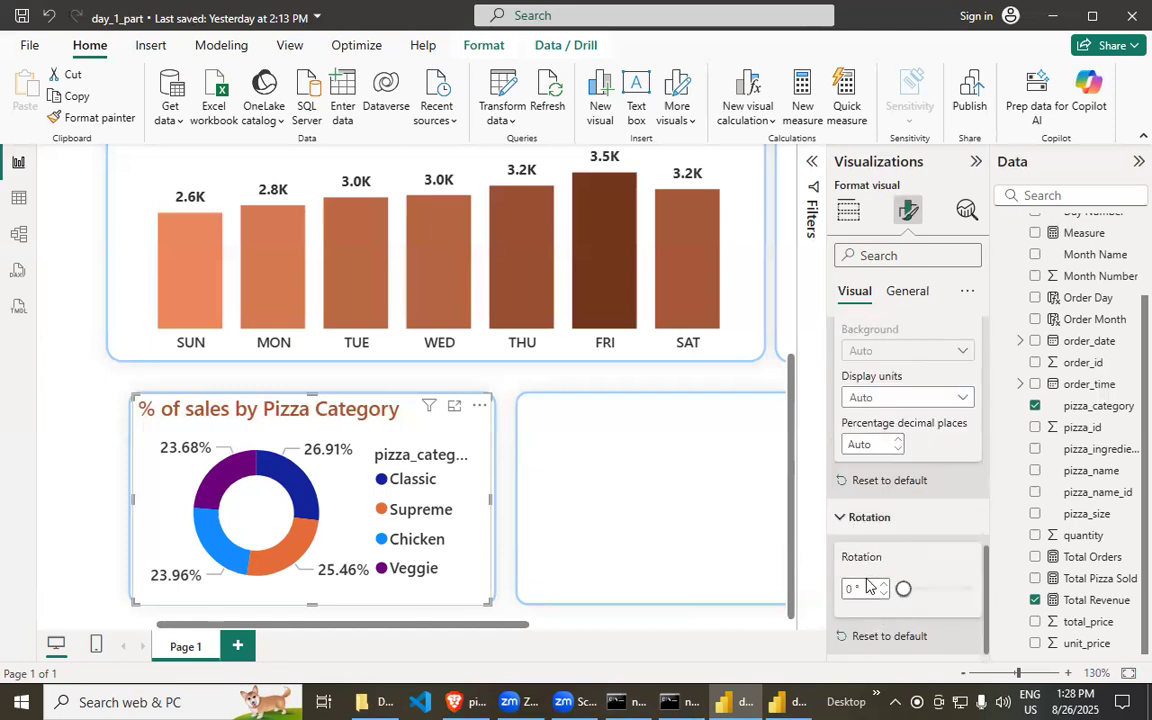
{"action": "scroll", "coordinate": [868, 586], "scroll_direction": "up", "scroll_amount": 3}
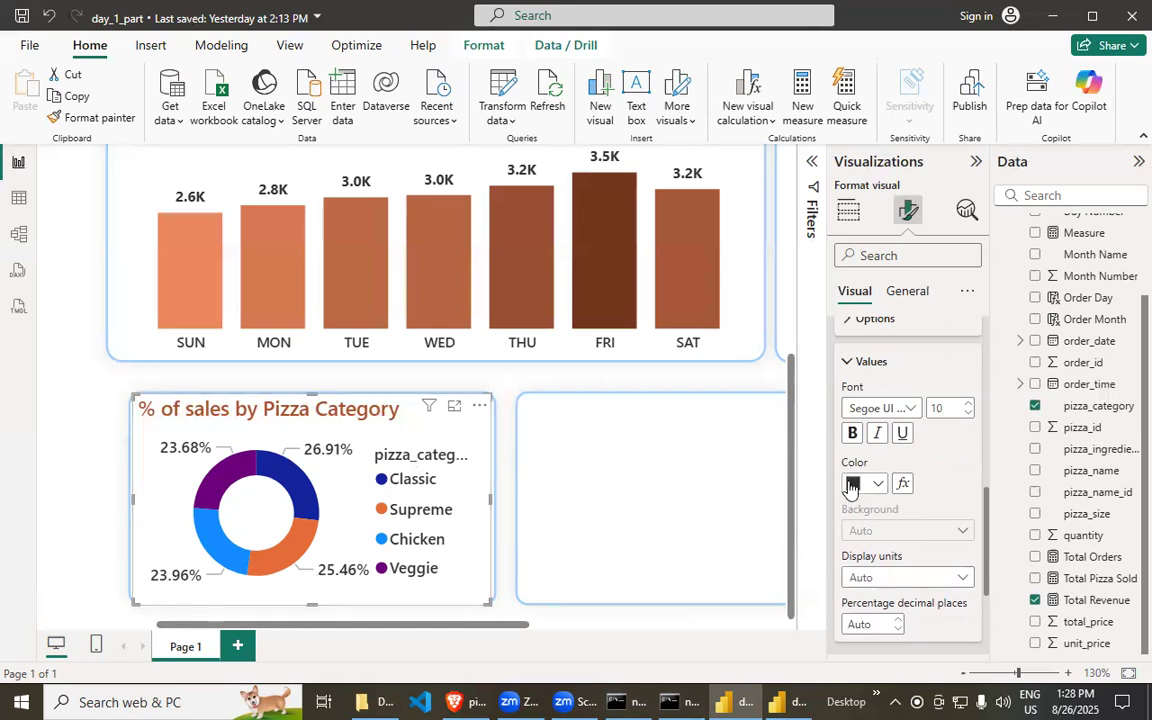
{"action": "scroll", "coordinate": [851, 480], "scroll_direction": "up", "scroll_amount": 2}
{"action": "left_click", "coordinate": [848, 410]}
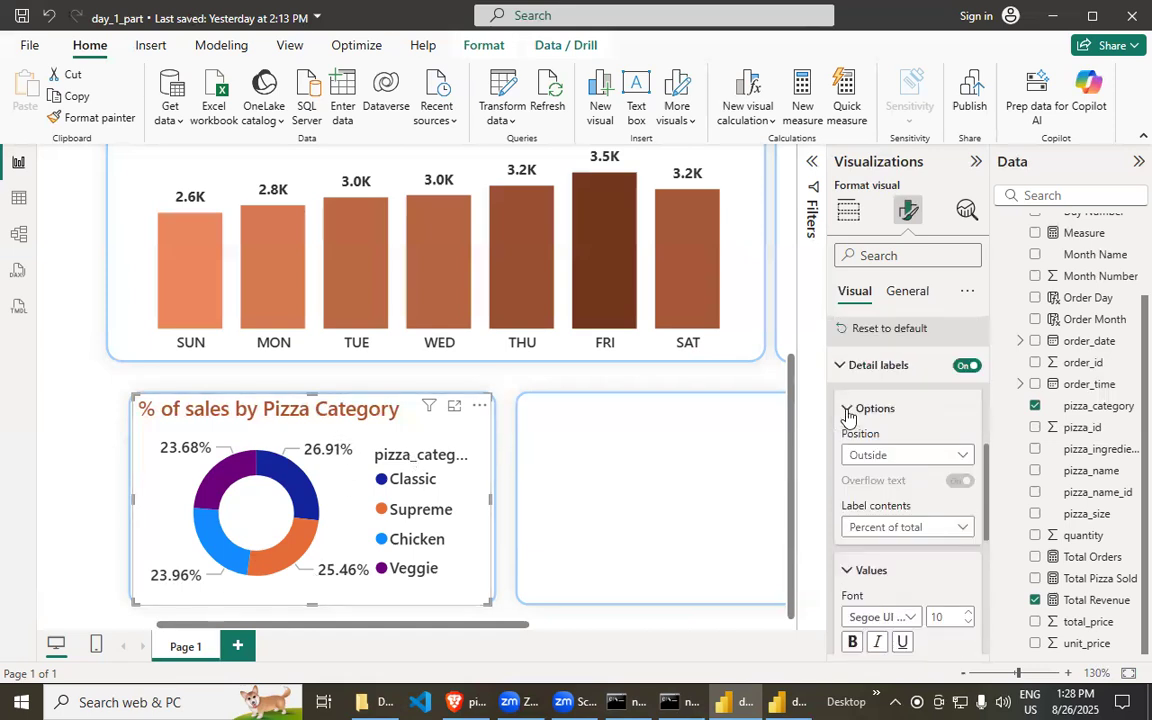
{"action": "left_click", "coordinate": [840, 368]}
{"action": "scroll", "coordinate": [855, 481], "scroll_direction": "up", "scroll_amount": 4}
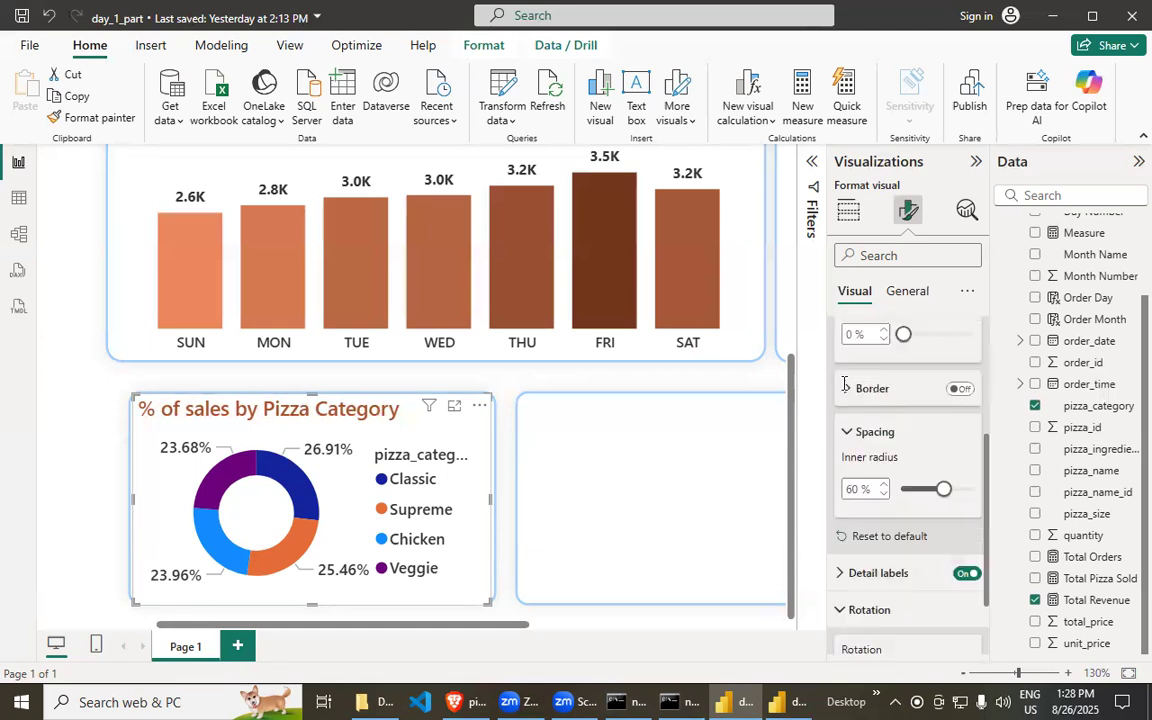
{"action": "scroll", "coordinate": [845, 520], "scroll_direction": "up", "scroll_amount": 1}
{"action": "left_click", "coordinate": [848, 416]}
{"action": "left_click", "coordinate": [842, 373]}
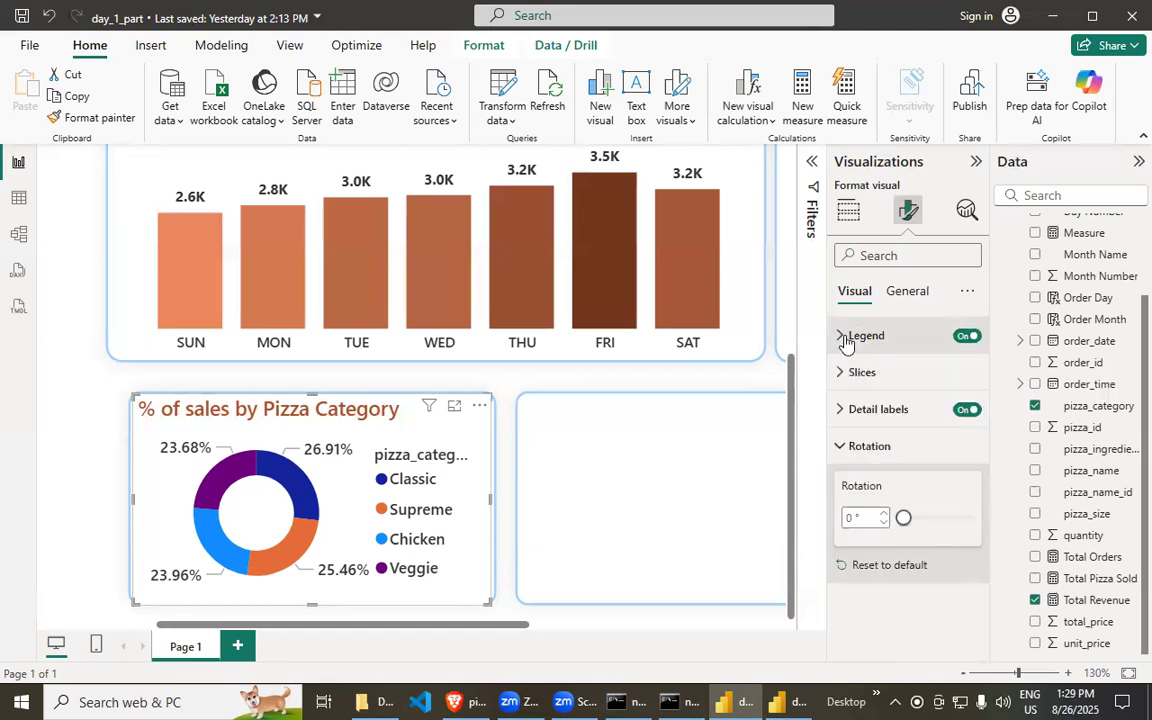
{"action": "left_click", "coordinate": [841, 446]}
- Collapse the donut's properties and data format sections, and examine its background settings among the effects
{"action": "left_click", "coordinate": [906, 290]}
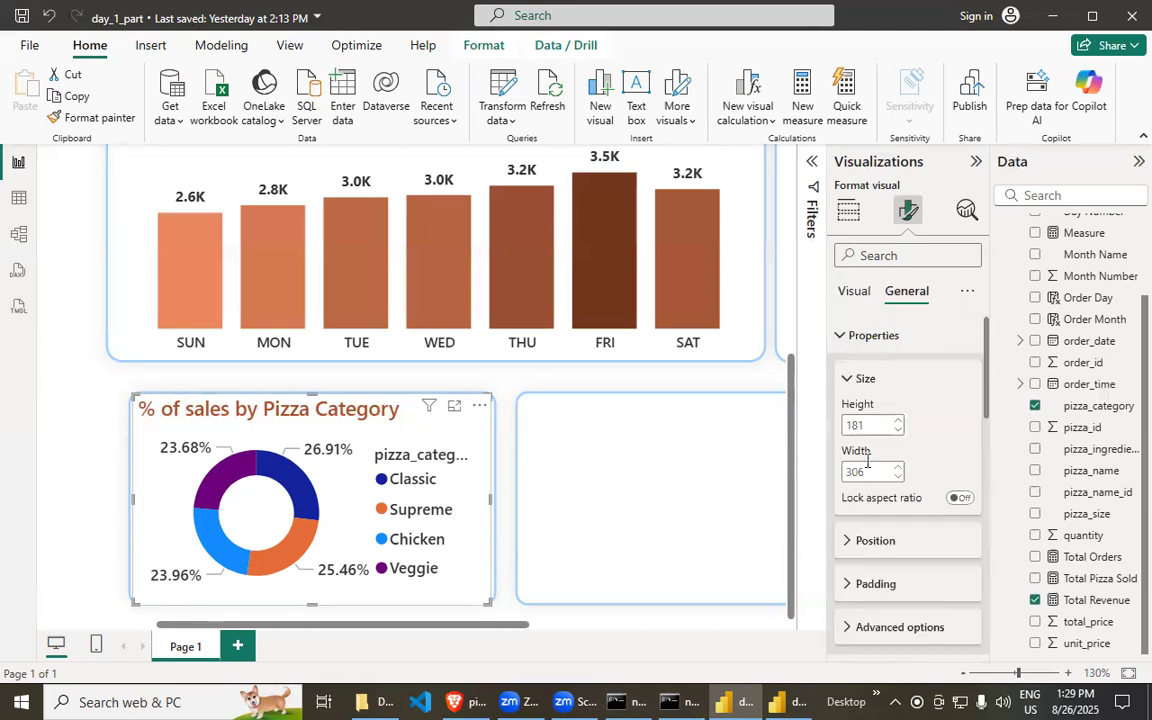
{"action": "left_click", "coordinate": [843, 338]}
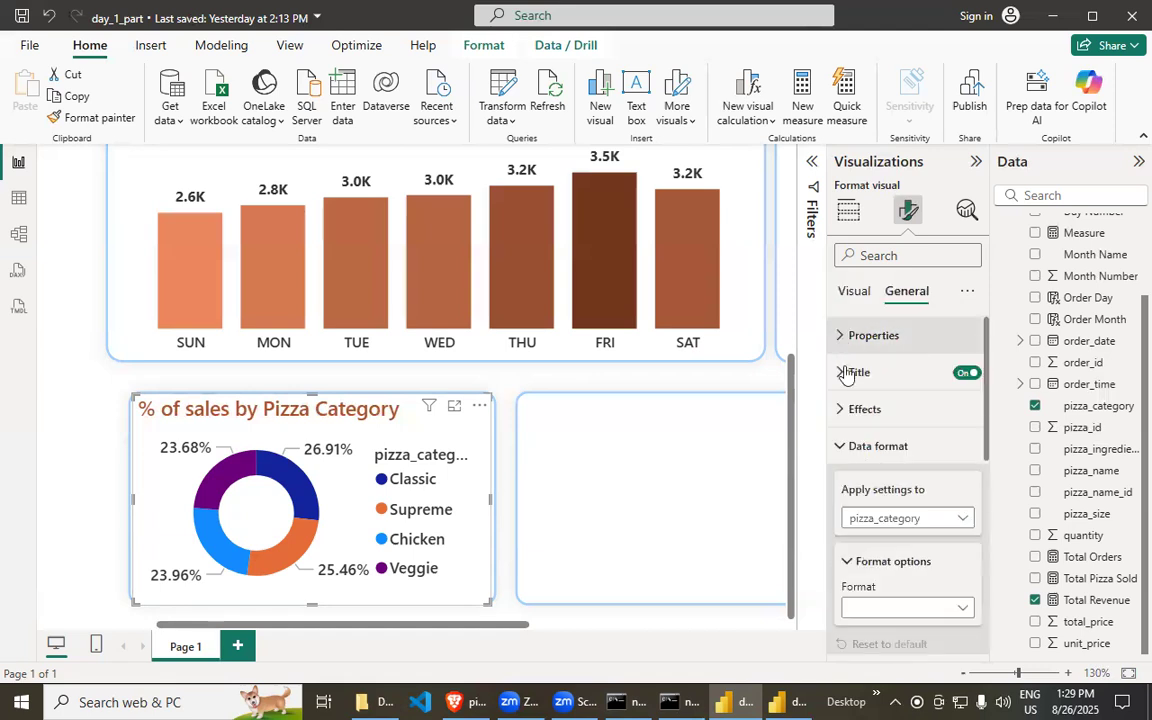
{"action": "left_click", "coordinate": [835, 447]}
{"action": "left_click", "coordinate": [840, 409]}
{"action": "scroll", "coordinate": [882, 450], "scroll_direction": "down", "scroll_amount": 1}
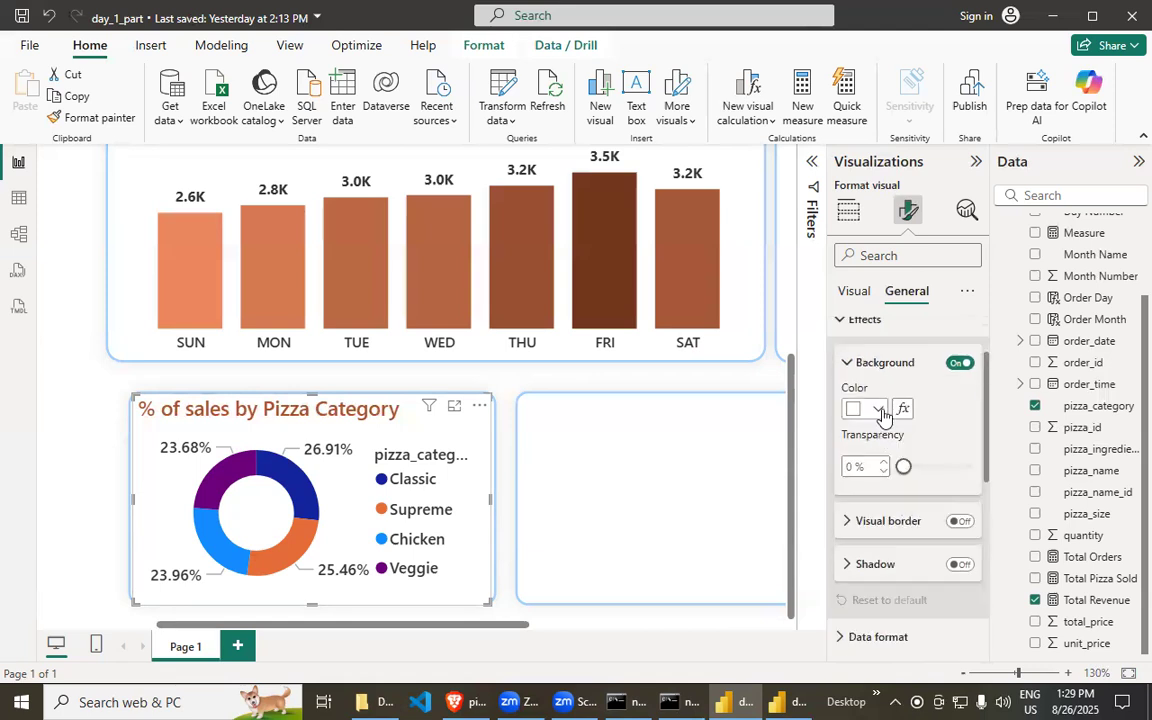
{"action": "scroll", "coordinate": [868, 484], "scroll_direction": "down", "scroll_amount": 1}
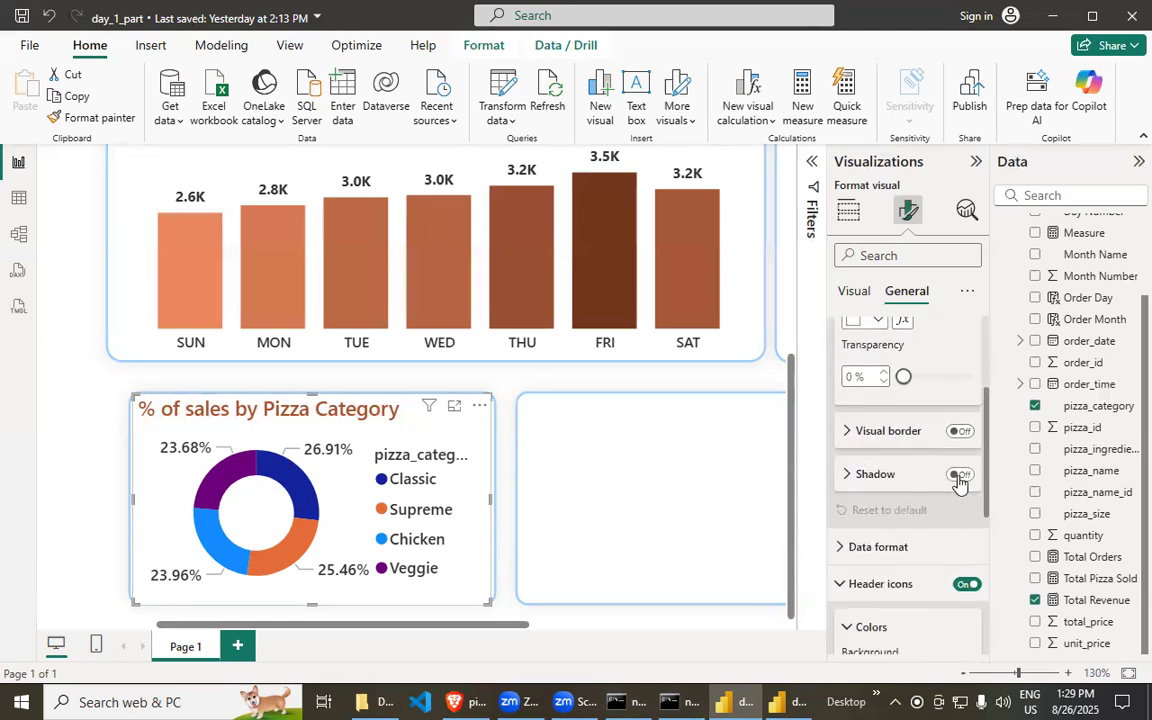
- Try a visual border and a shadow on the donut, leaving both turned off
{"action": "left_click", "coordinate": [958, 431]}
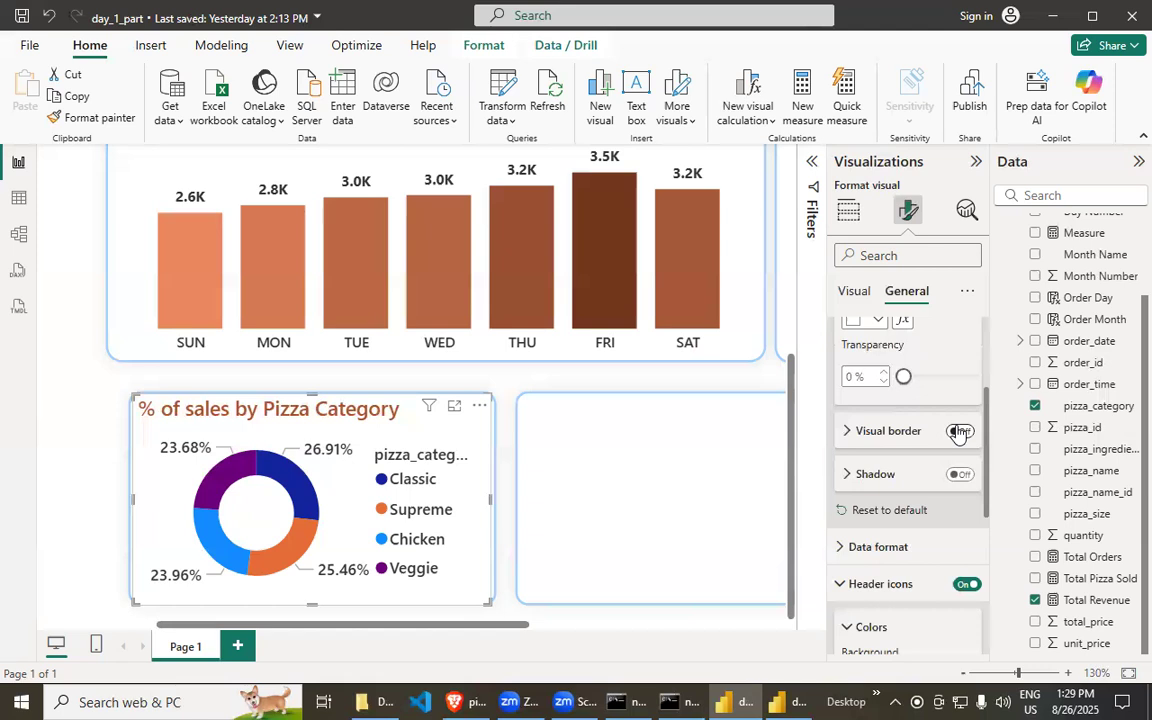
{"action": "left_click", "coordinate": [847, 474]}
{"action": "left_click", "coordinate": [847, 474]}
{"action": "left_click", "coordinate": [959, 474]}
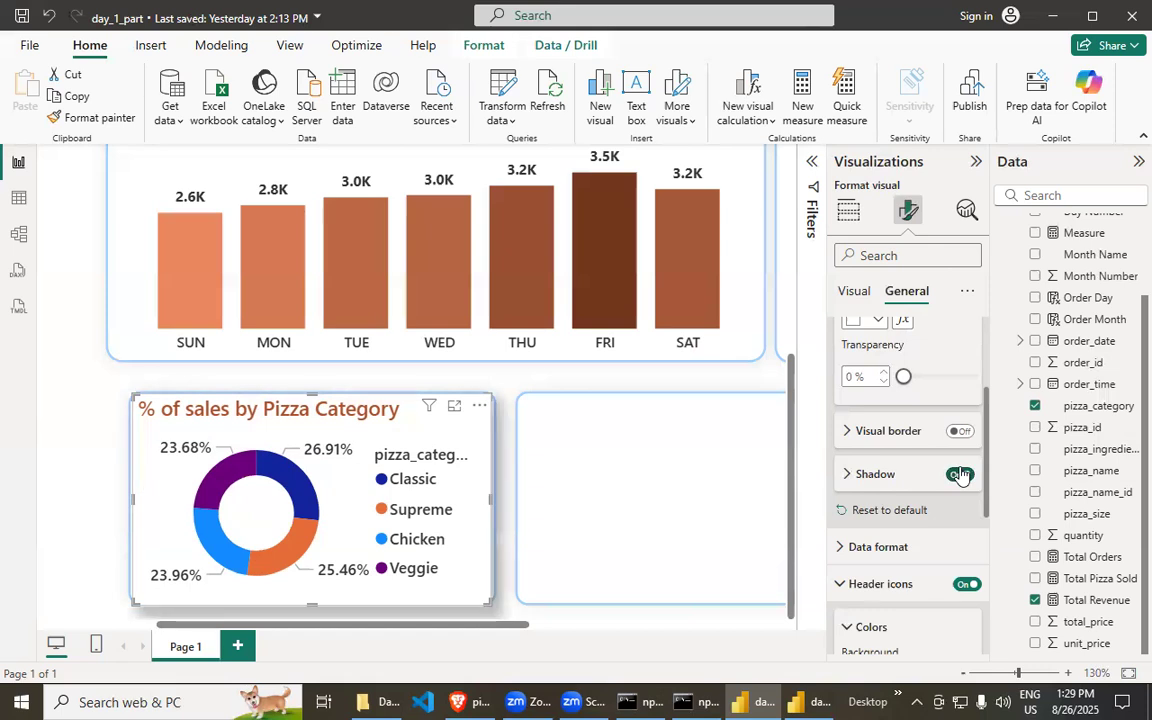
{"action": "left_click", "coordinate": [959, 474]}
{"action": "scroll", "coordinate": [895, 590], "scroll_direction": "down", "scroll_amount": 1}
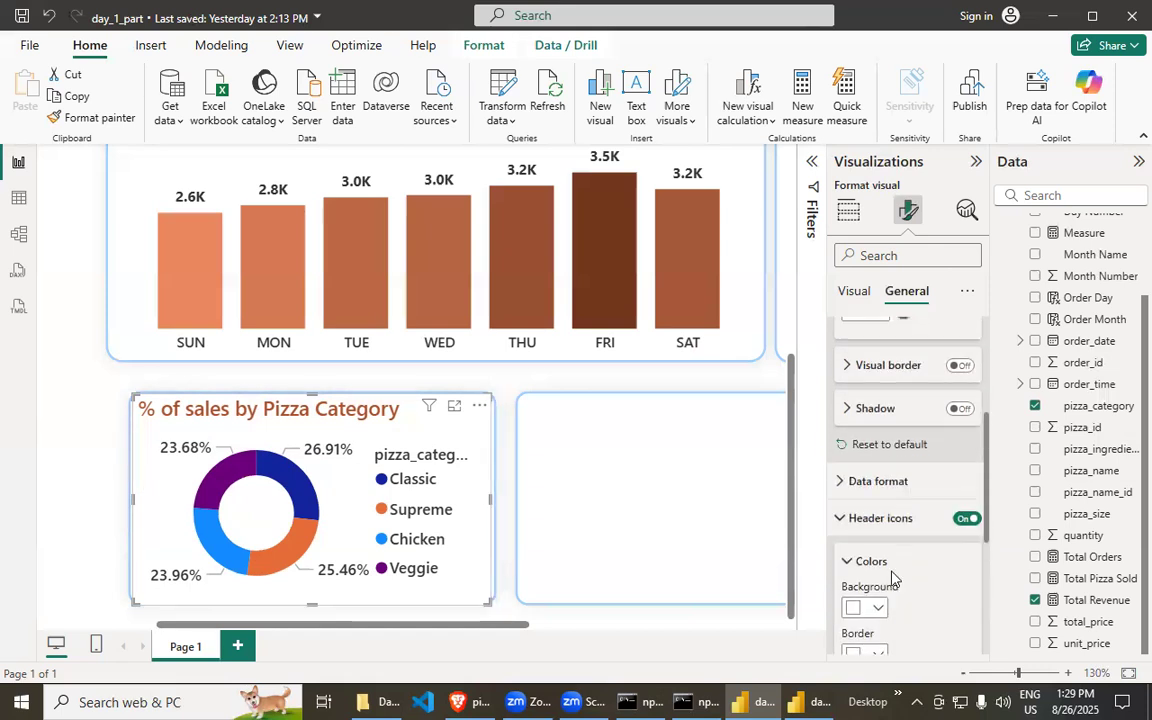
{"action": "scroll", "coordinate": [898, 583], "scroll_direction": "up", "scroll_amount": 1}
- Examine the donut's data format settings, including the field they apply to and the format options
{"action": "scroll", "coordinate": [856, 530], "scroll_direction": "down", "scroll_amount": 3}
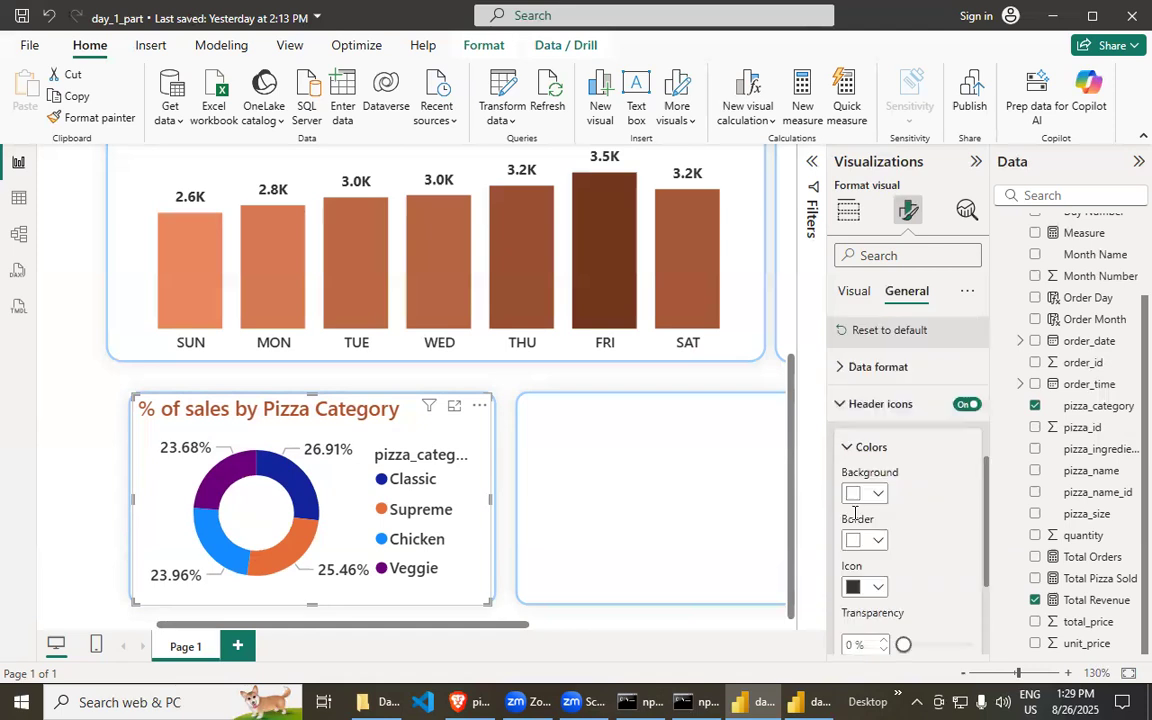
{"action": "left_click", "coordinate": [843, 370]}
{"action": "left_click", "coordinate": [900, 442]}
{"action": "left_click", "coordinate": [903, 461]}
{"action": "scroll", "coordinate": [913, 458], "scroll_direction": "down", "scroll_amount": 1}
{"action": "left_click", "coordinate": [913, 440]}
{"action": "left_click", "coordinate": [910, 440]}
{"action": "scroll", "coordinate": [880, 470], "scroll_direction": "down", "scroll_amount": 2}
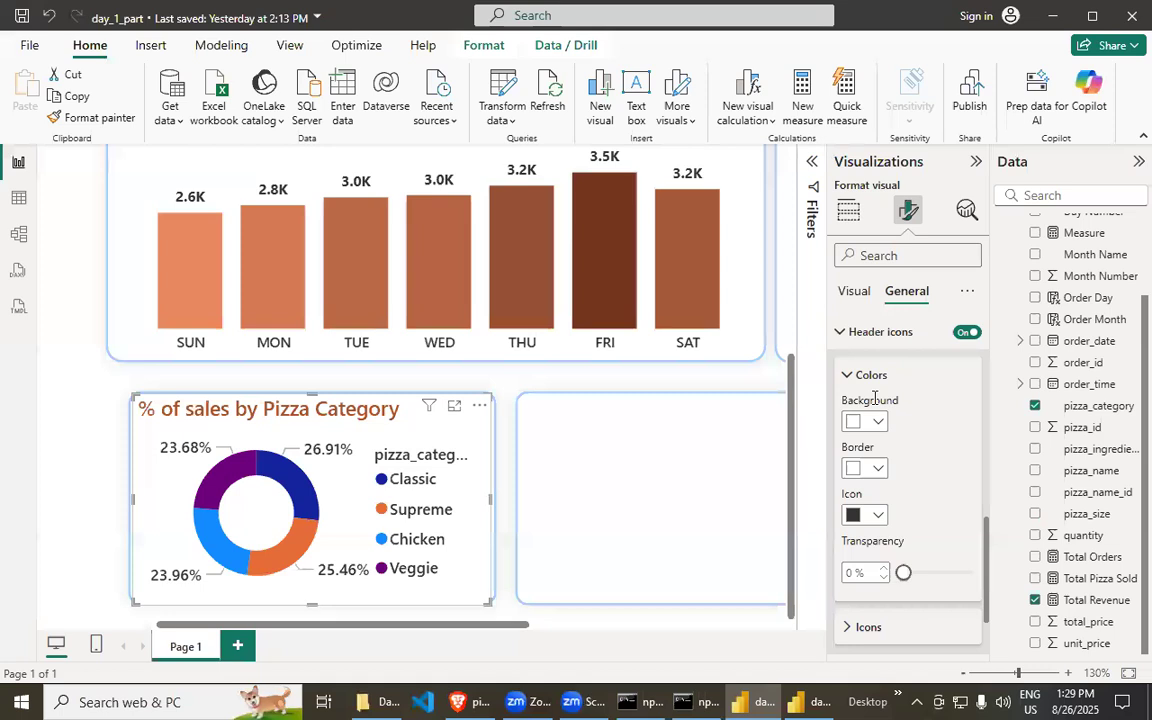
{"action": "scroll", "coordinate": [877, 391], "scroll_direction": "up", "scroll_amount": 1}
- Try turning the donut's header icons off, leaving them turned on
{"action": "left_click", "coordinate": [967, 424]}
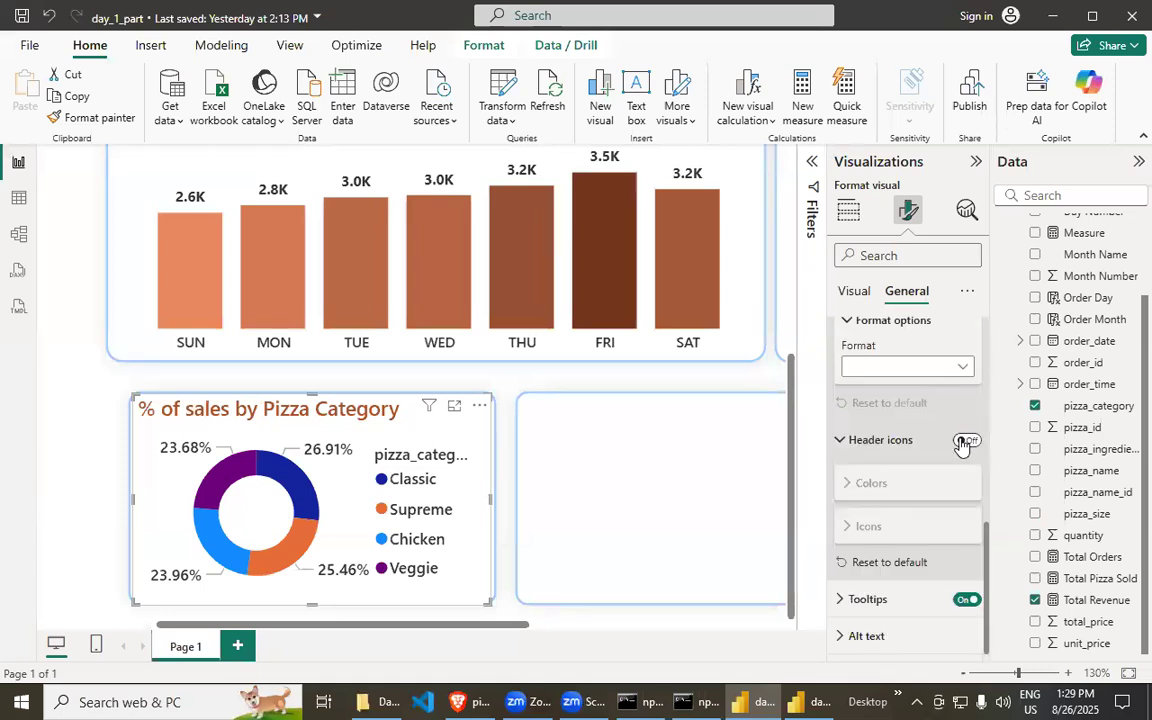
{"action": "left_click", "coordinate": [964, 441]}
{"action": "left_click", "coordinate": [964, 441]}
- Examine the donut's header icon colors, individual icon switches, and tooltip options and background
{"action": "left_click", "coordinate": [871, 482]}
{"action": "scroll", "coordinate": [868, 468], "scroll_direction": "down", "scroll_amount": 1}
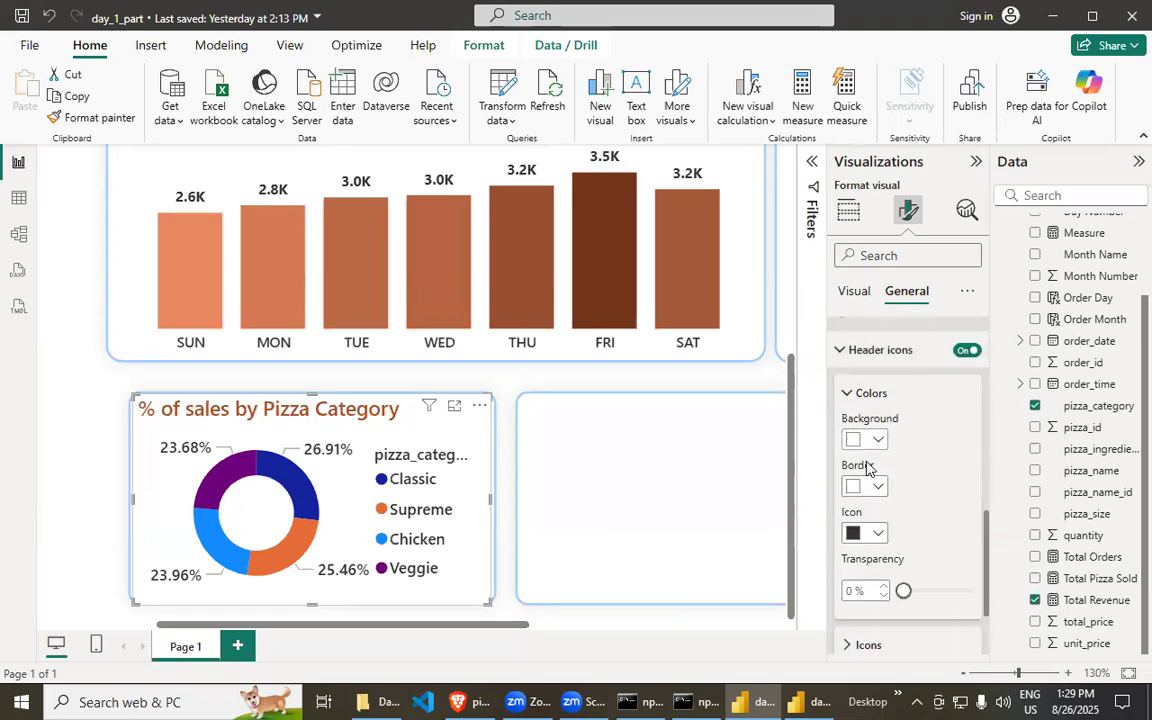
{"action": "scroll", "coordinate": [870, 515], "scroll_direction": "down", "scroll_amount": 1}
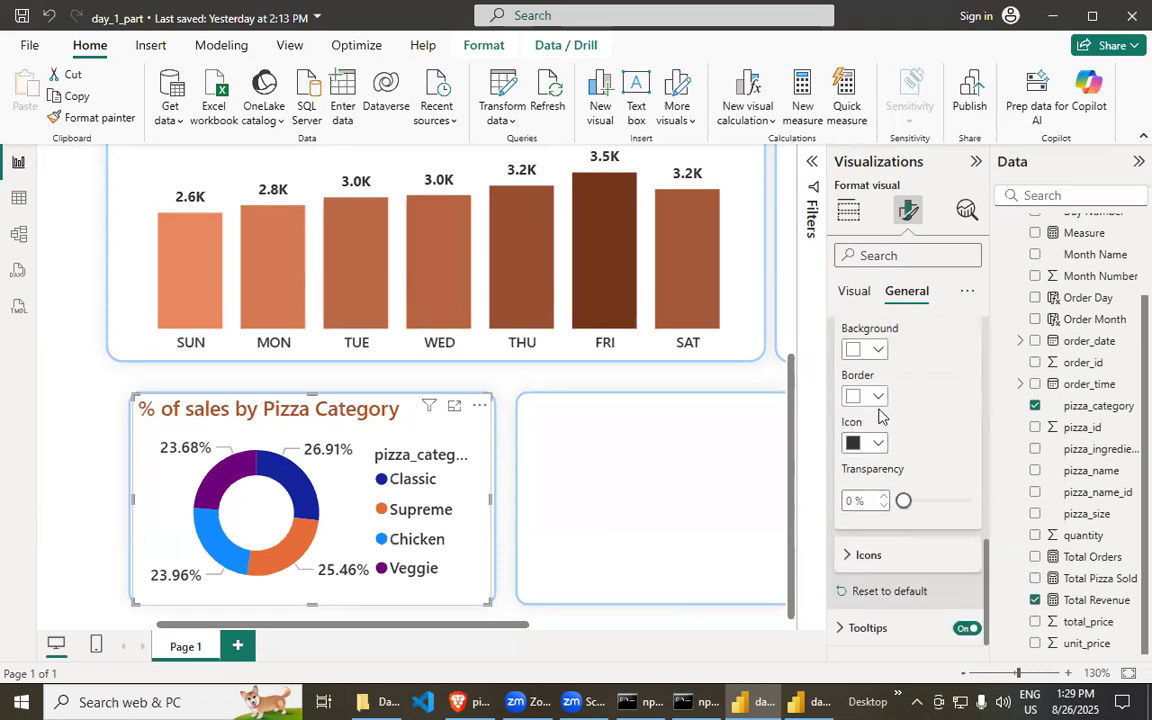
{"action": "scroll", "coordinate": [870, 490], "scroll_direction": "down", "scroll_amount": 1}
{"action": "left_click", "coordinate": [850, 523]}
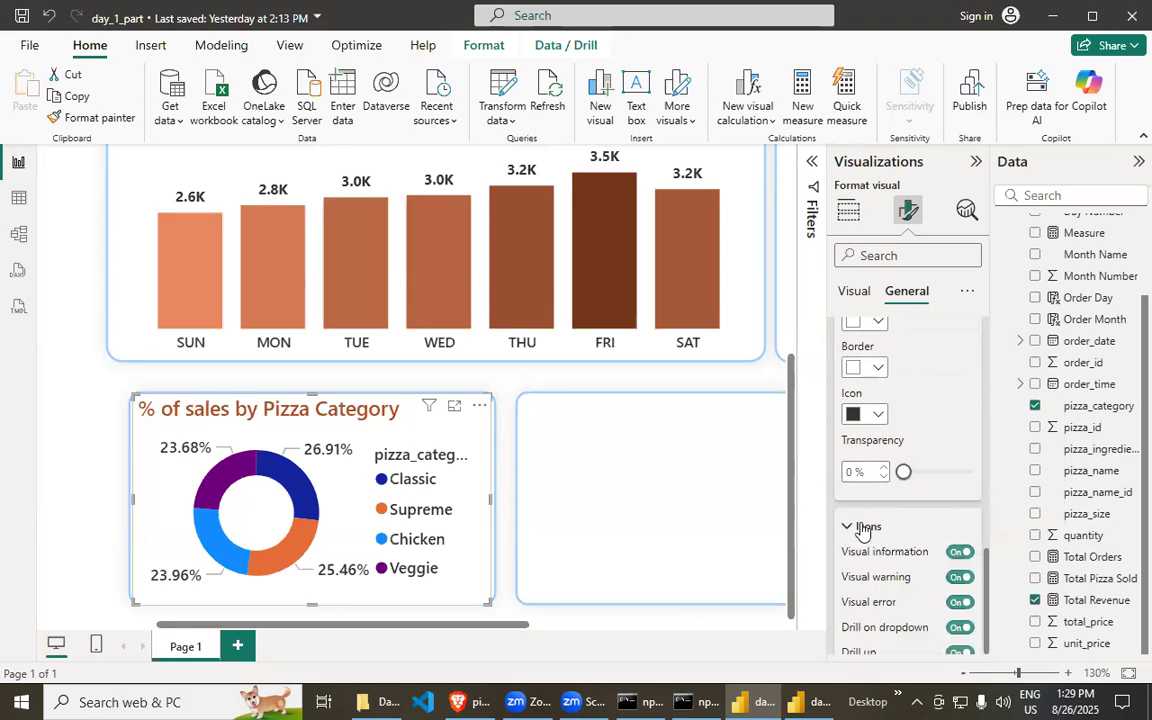
{"action": "scroll", "coordinate": [863, 524], "scroll_direction": "down", "scroll_amount": 3}
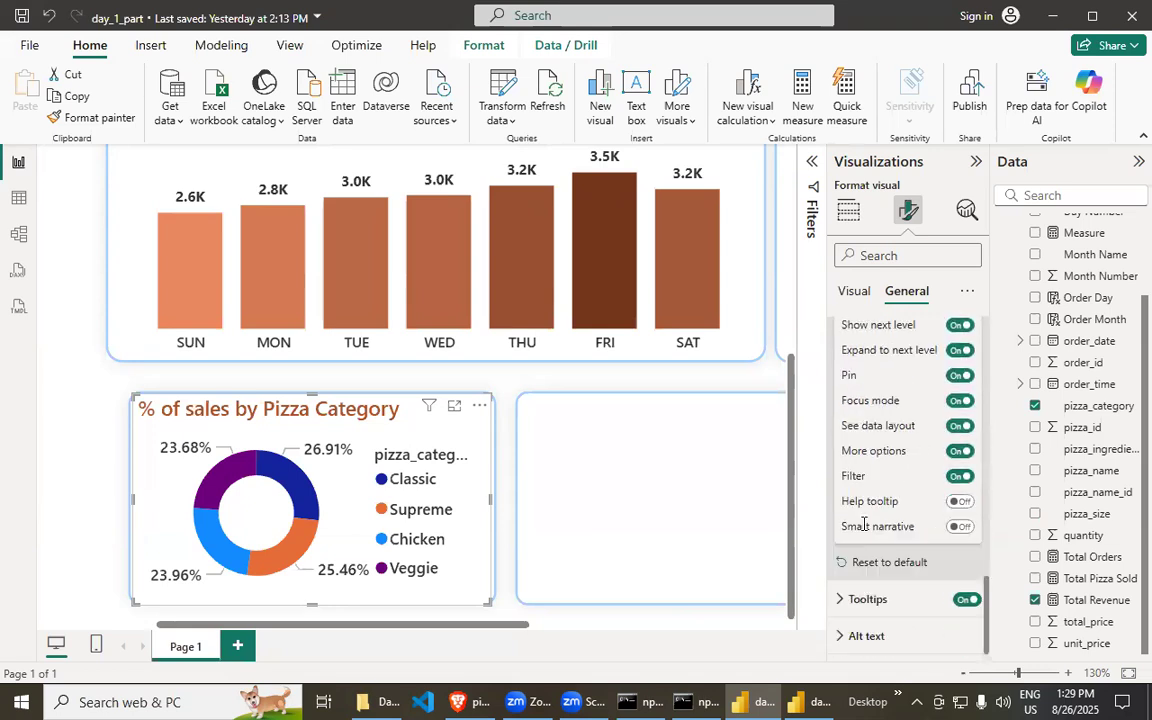
{"action": "left_click", "coordinate": [855, 600]}
{"action": "scroll", "coordinate": [872, 579], "scroll_direction": "down", "scroll_amount": 1}
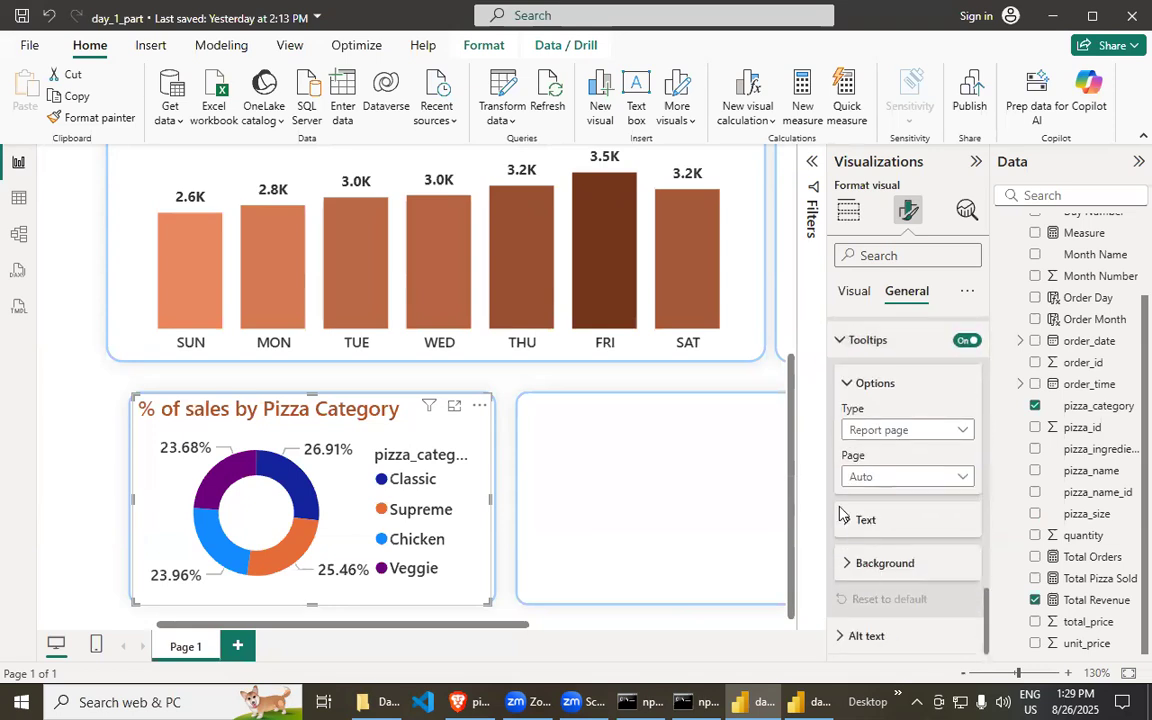
{"action": "left_click", "coordinate": [852, 564]}
{"action": "left_click", "coordinate": [852, 564]}
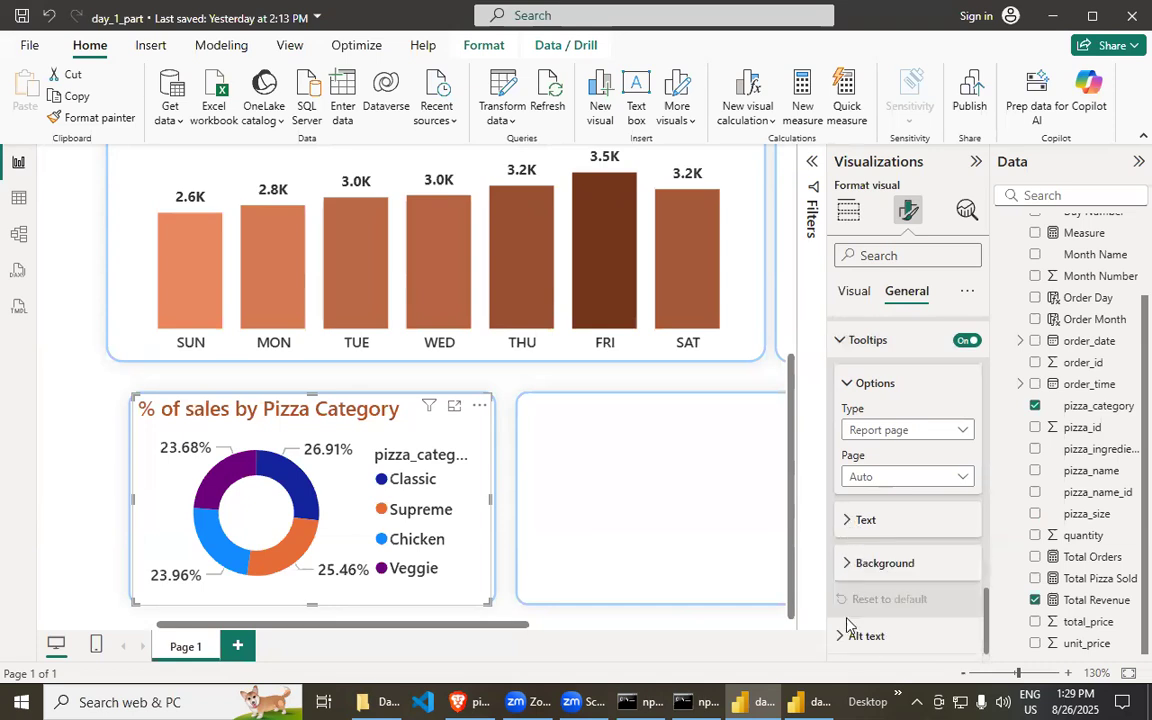
- Highlight one category in the donut and clear the selection, and examine the slice color, border and inner radius settings
{"action": "left_click", "coordinate": [242, 466]}
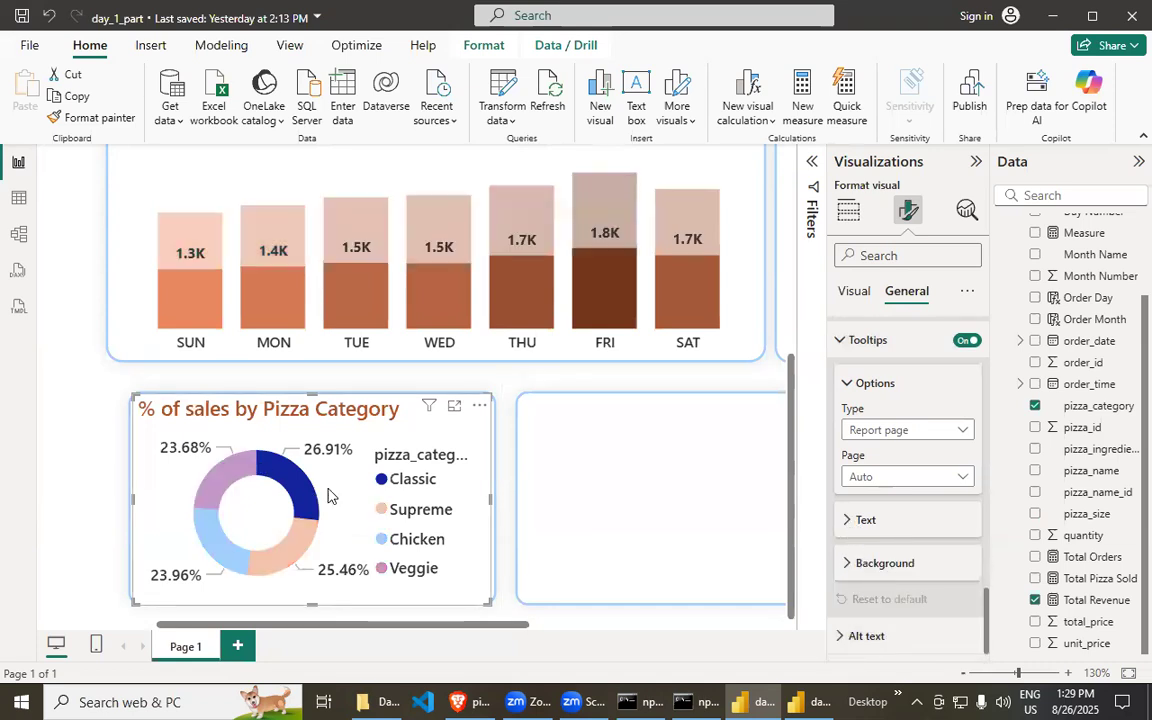
{"action": "left_click", "coordinate": [476, 493]}
{"action": "left_click", "coordinate": [855, 290]}
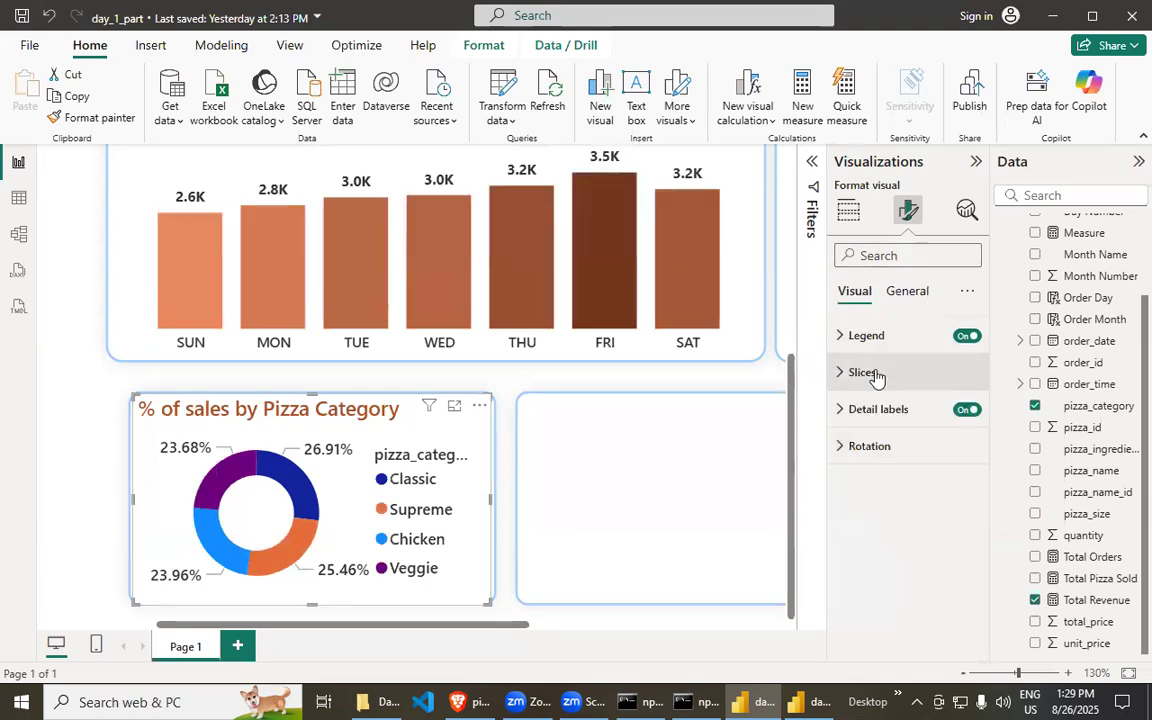
{"action": "left_click", "coordinate": [840, 380]}
{"action": "scroll", "coordinate": [865, 420], "scroll_direction": "down", "scroll_amount": 3}
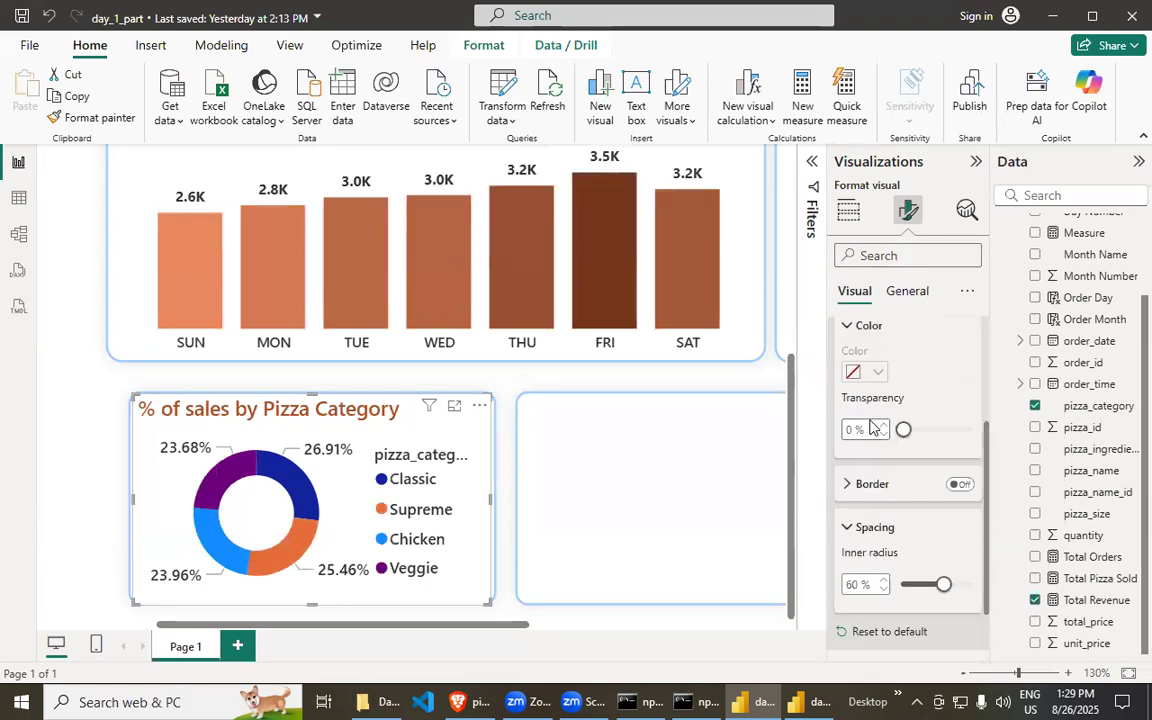
{"action": "scroll", "coordinate": [873, 428], "scroll_direction": "down", "scroll_amount": 1}
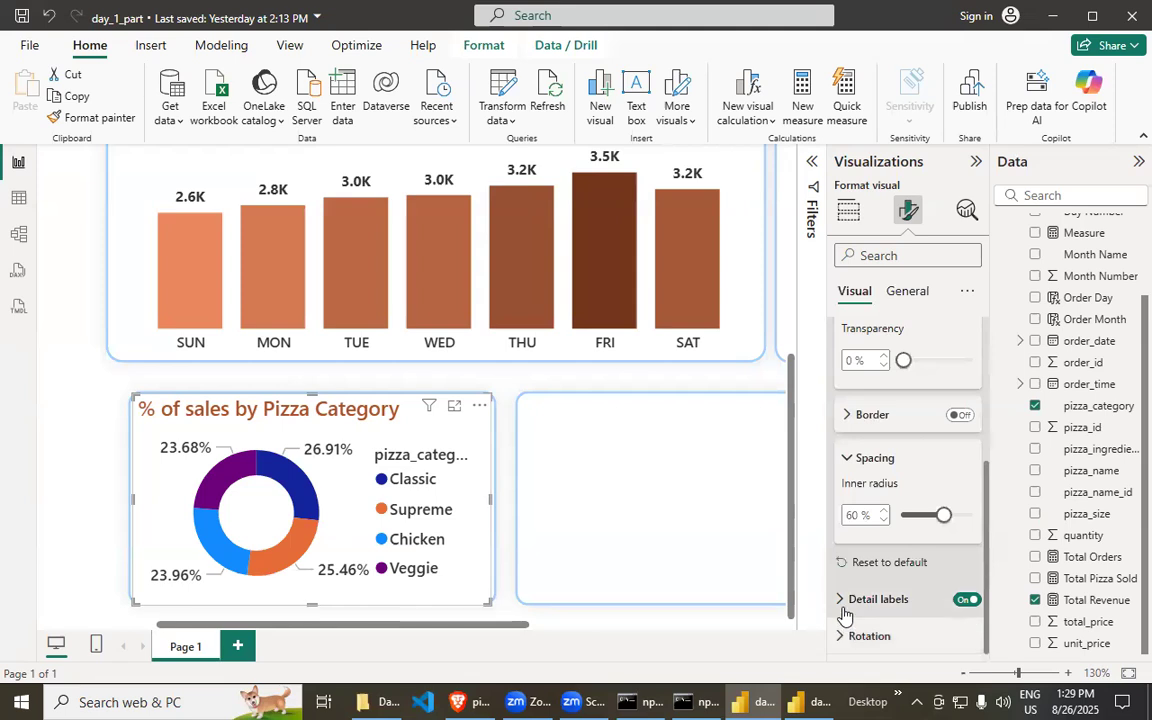
{"action": "left_click", "coordinate": [890, 300]}
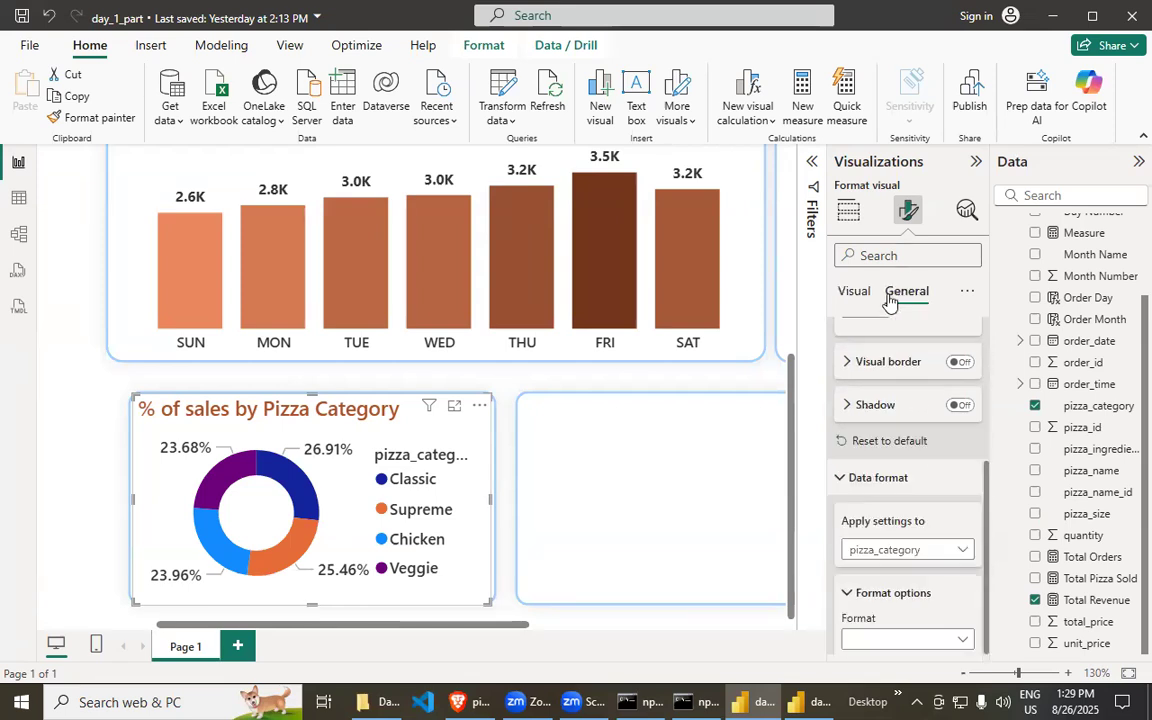
- Compare the empty card beside the donut with the matching chart in the finished day_1 report, and return to day_1_part
{"action": "left_click", "coordinate": [705, 536]}
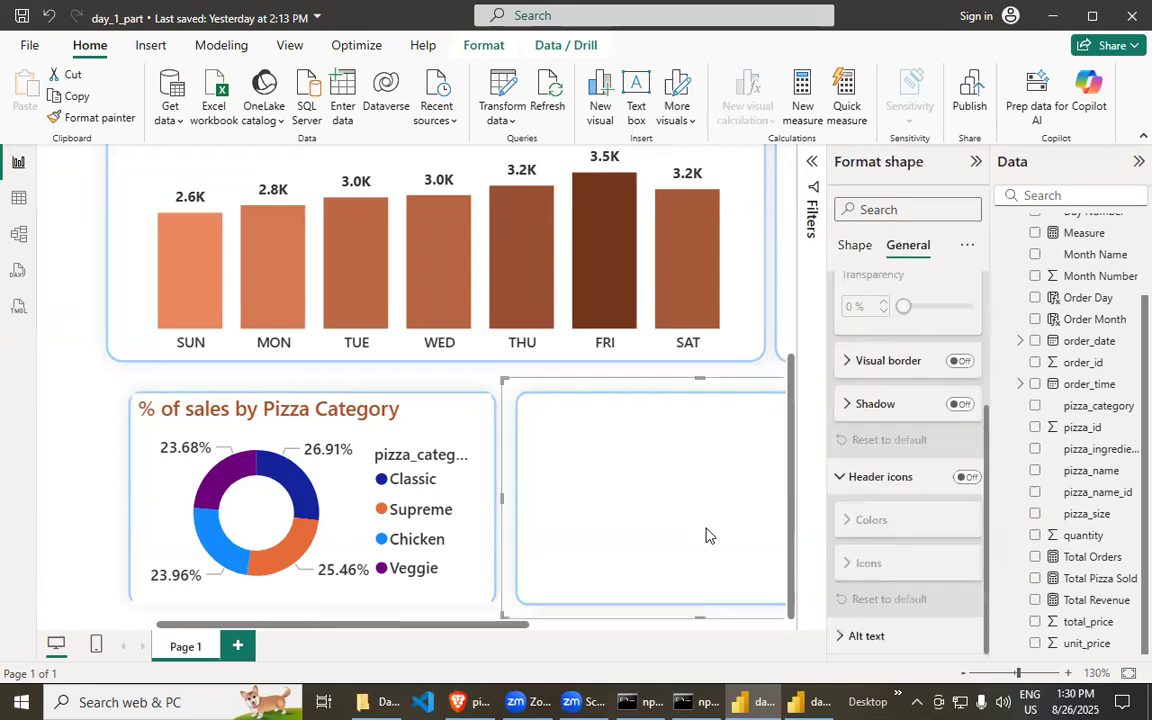
{"action": "scroll", "coordinate": [705, 536], "scroll_direction": "down", "scroll_amount": 3}
{"action": "left_click_drag", "start_coordinate": [355, 632], "coordinate": [244, 620]}
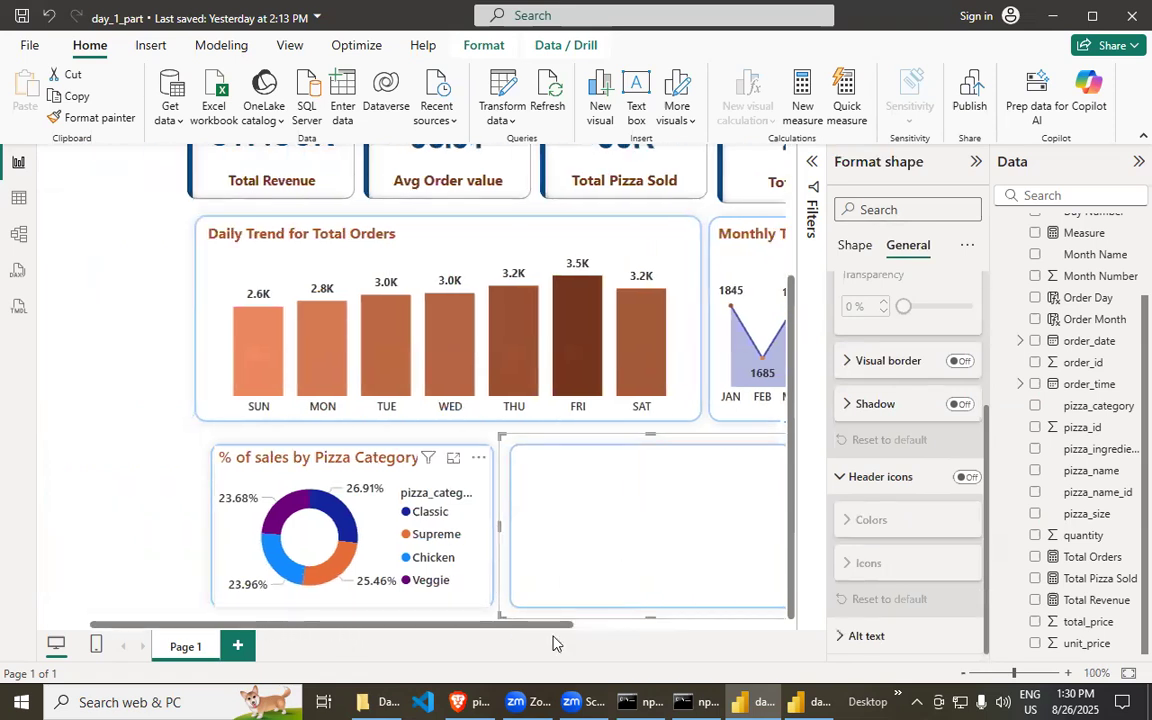
{"action": "left_click", "coordinate": [806, 702]}
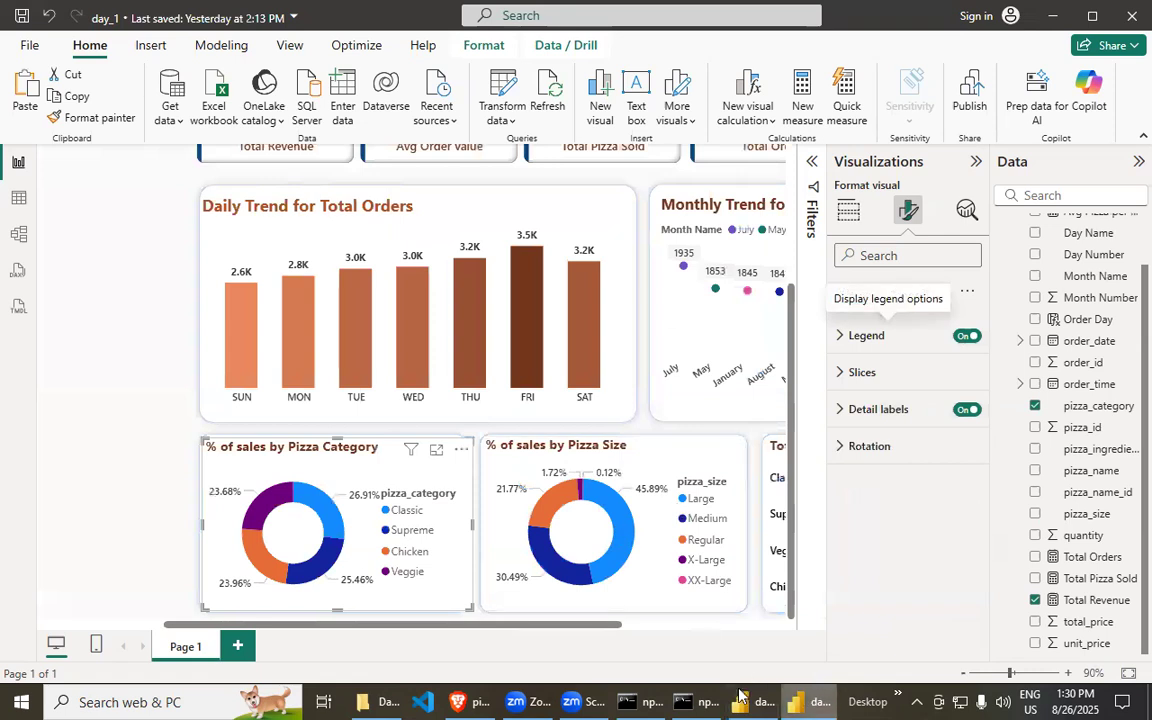
{"action": "key", "text": "alt+Tab"}
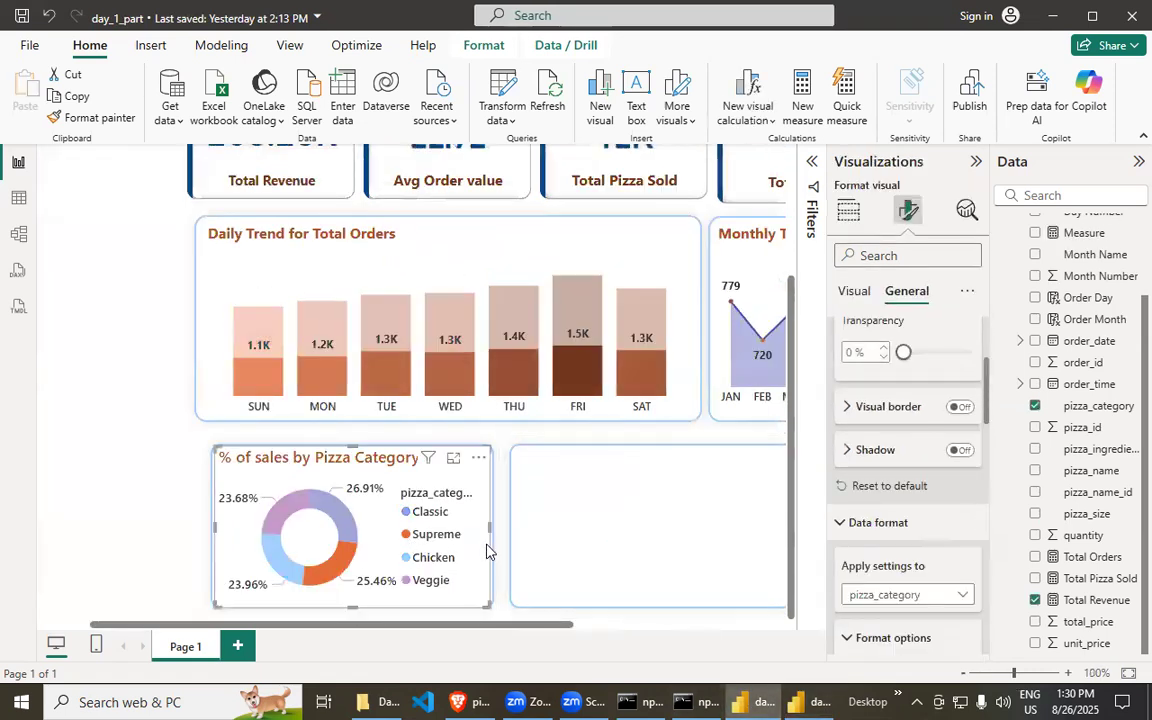
- Duplicate the "% of sales by Pizza Category" donut and place the copy in the empty card beside the original
{"action": "left_click", "coordinate": [474, 555]}
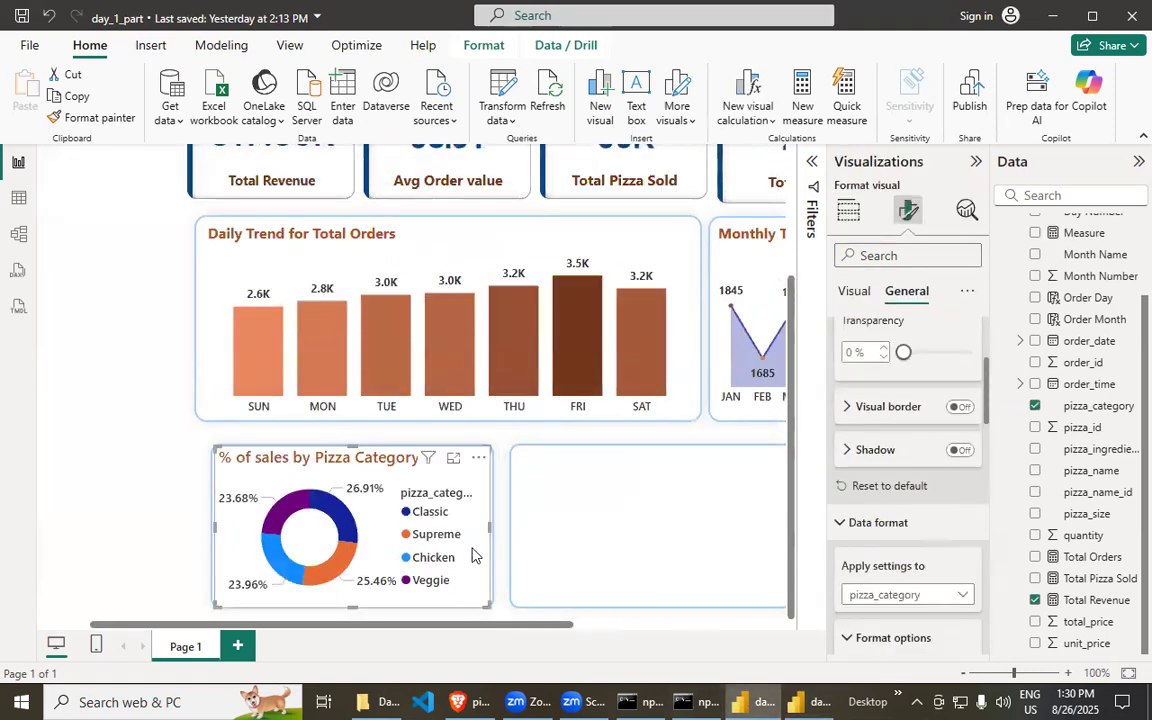
{"action": "key", "text": "ctrl+c"}
{"action": "key", "text": "ctrl+v"}
{"action": "left_click_drag", "start_coordinate": [381, 553], "coordinate": [660, 545]}
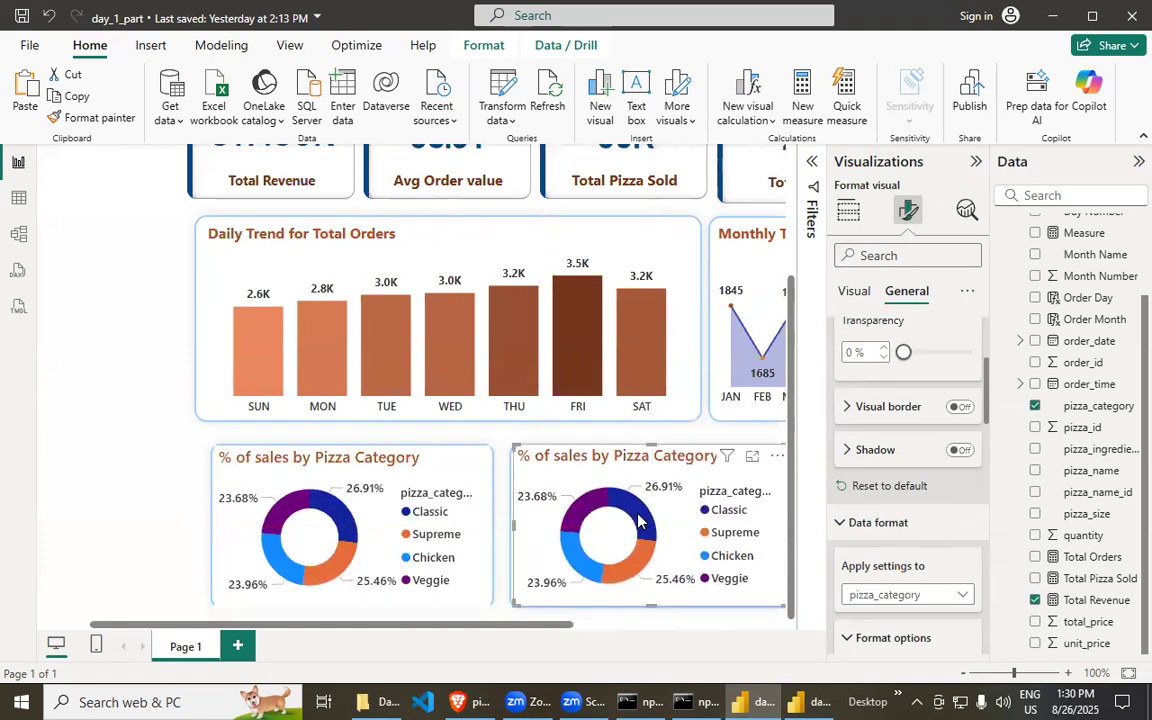
{"action": "scroll", "coordinate": [640, 520], "scroll_direction": "down", "scroll_amount": 3}
{"action": "scroll", "coordinate": [570, 588], "scroll_direction": "up", "scroll_amount": 3}
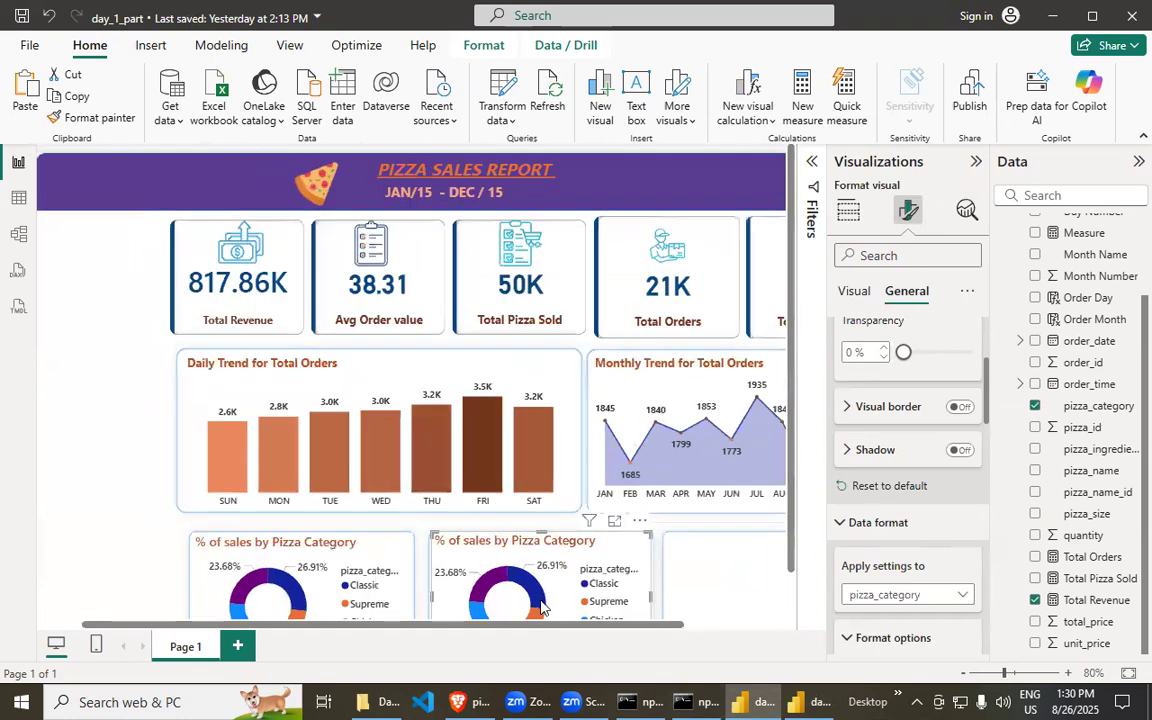
{"action": "scroll", "coordinate": [519, 622], "scroll_direction": "right", "scroll_amount": 5}
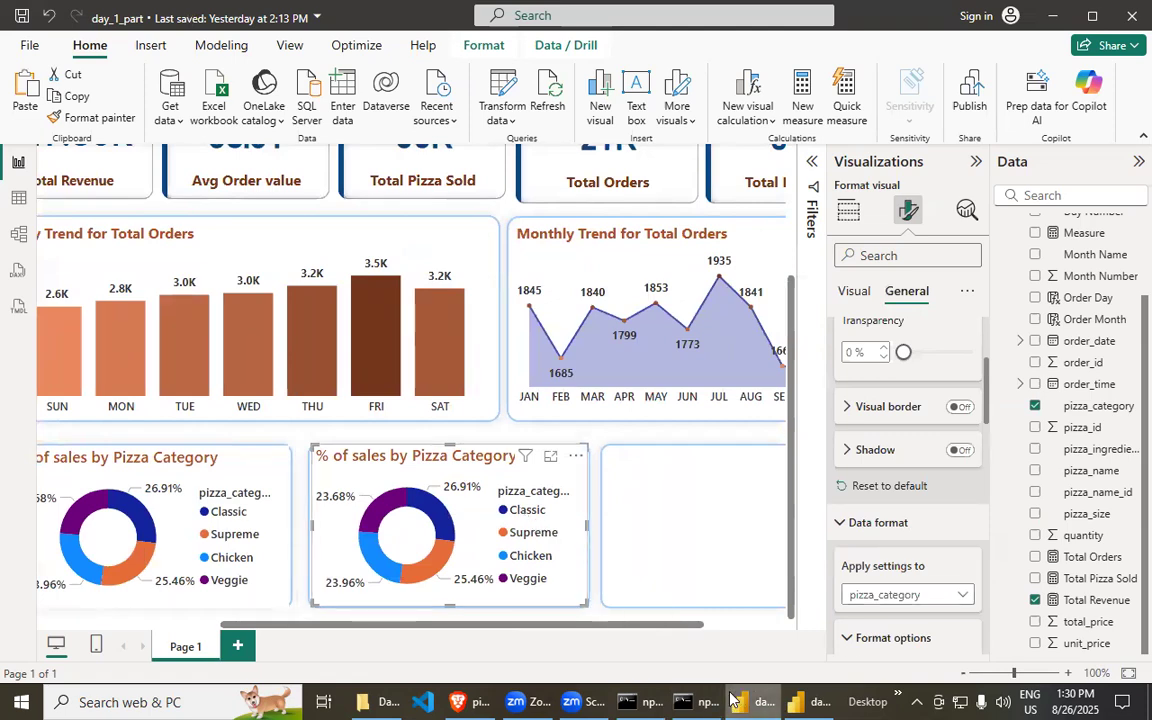
- Switch to the pizza_sales notebook in the browser and read requirement 4 on the percentage of sales by pizza size
{"action": "left_click", "coordinate": [468, 702]}
{"action": "scroll", "coordinate": [265, 500], "scroll_direction": "down", "scroll_amount": 3}
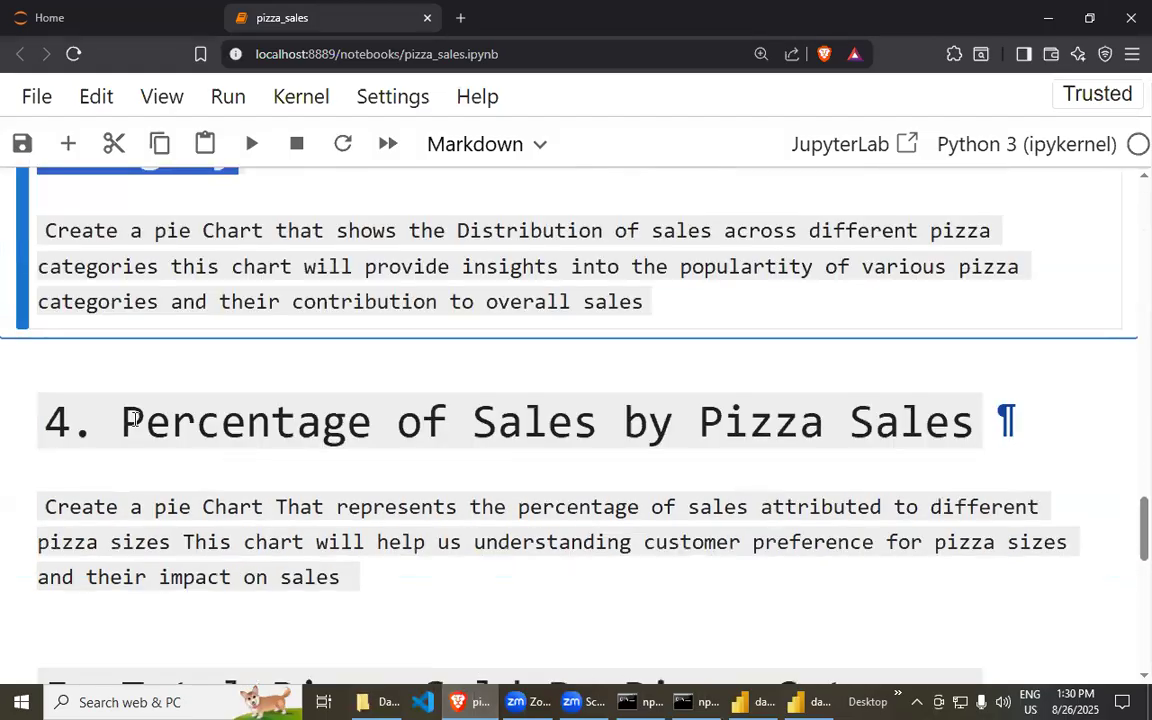
{"action": "left_click_drag", "start_coordinate": [140, 425], "coordinate": [375, 435]}
{"action": "left_click_drag", "start_coordinate": [476, 437], "coordinate": [950, 428]}
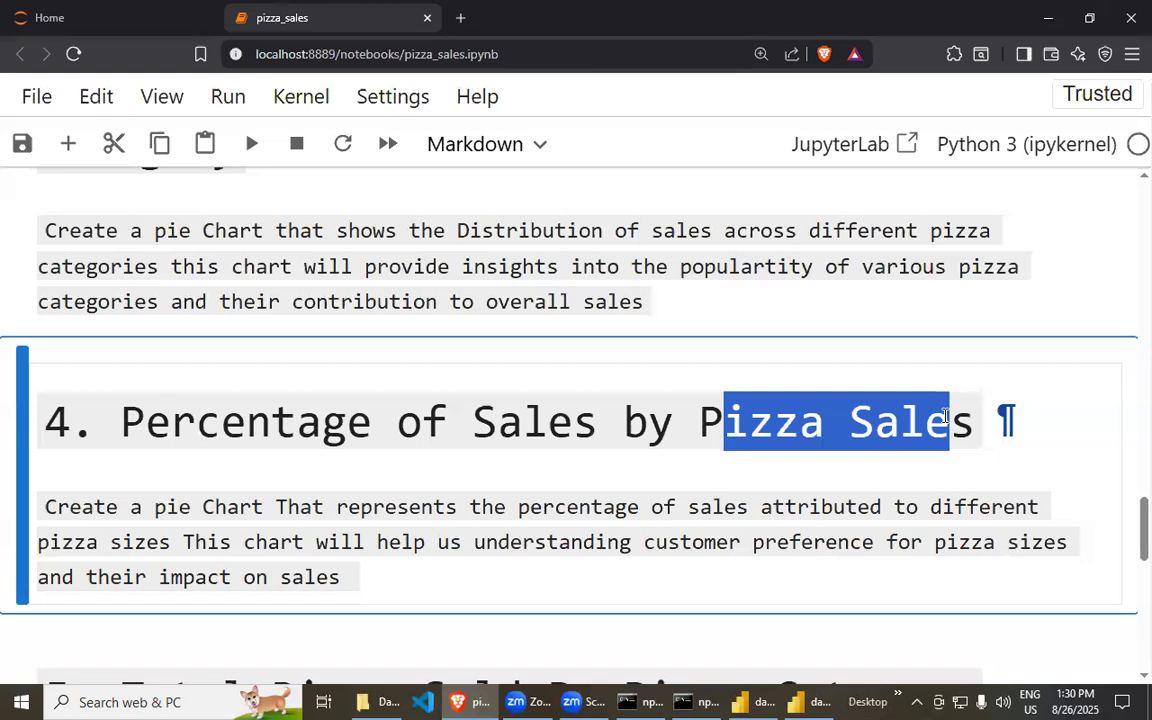
{"action": "left_click", "coordinate": [548, 420]}
{"action": "left_click_drag", "start_coordinate": [650, 420], "coordinate": [922, 420]}
{"action": "left_click_drag", "start_coordinate": [83, 507], "coordinate": [403, 507]}
{"action": "left_click", "coordinate": [482, 507]}
{"action": "left_click_drag", "start_coordinate": [483, 507], "coordinate": [778, 508]}
{"action": "left_click_drag", "start_coordinate": [821, 508], "coordinate": [884, 508]}
{"action": "left_click_drag", "start_coordinate": [931, 510], "coordinate": [1007, 513]}
{"action": "left_click_drag", "start_coordinate": [59, 542], "coordinate": [838, 563]}
{"action": "left_click", "coordinate": [469, 541]}
{"action": "left_click_drag", "start_coordinate": [934, 542], "coordinate": [1055, 542]}
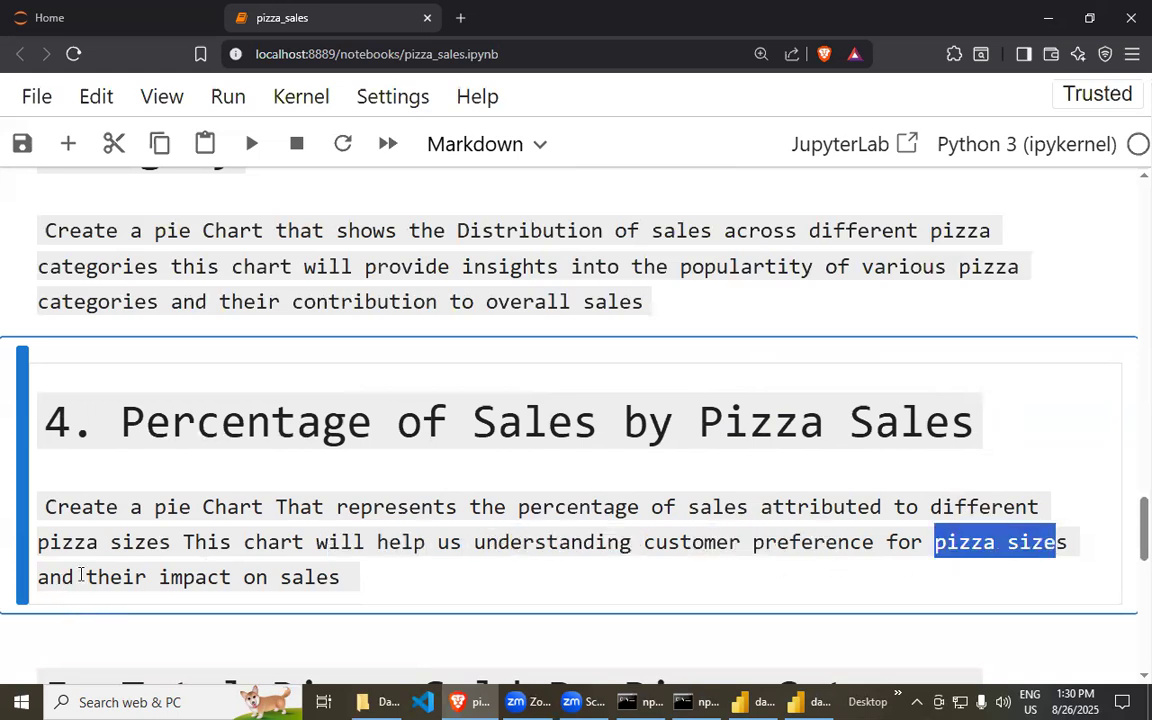
{"action": "left_click_drag", "start_coordinate": [80, 575], "coordinate": [162, 576]}
{"action": "left_click_drag", "start_coordinate": [270, 577], "coordinate": [341, 578]}
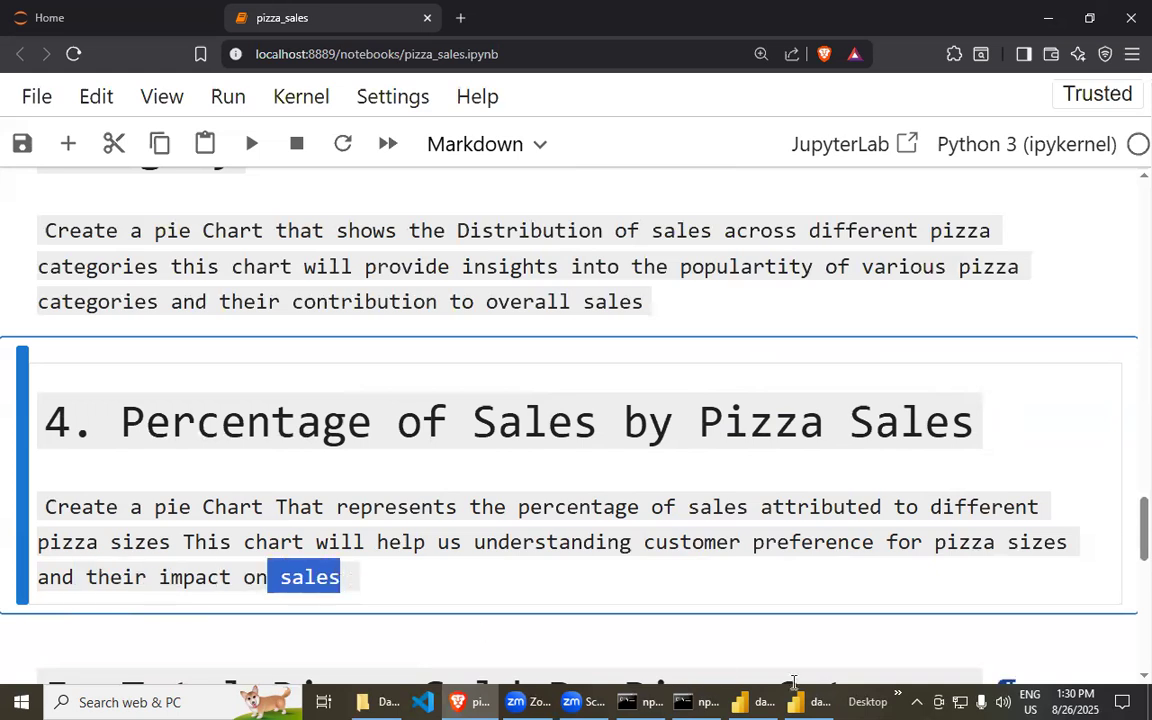
- Return to day_1_part and look through the copied donut's general, legend and slice format settings
{"action": "left_click", "coordinate": [752, 701]}
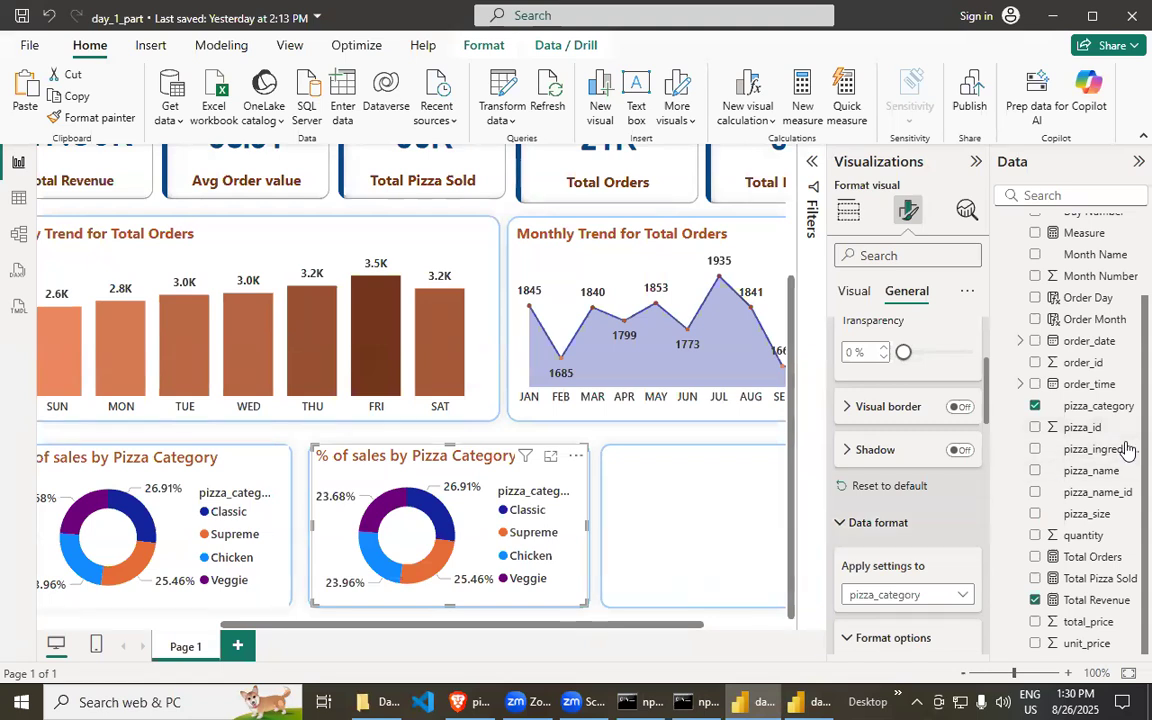
{"action": "scroll", "coordinate": [892, 543], "scroll_direction": "down", "scroll_amount": 5}
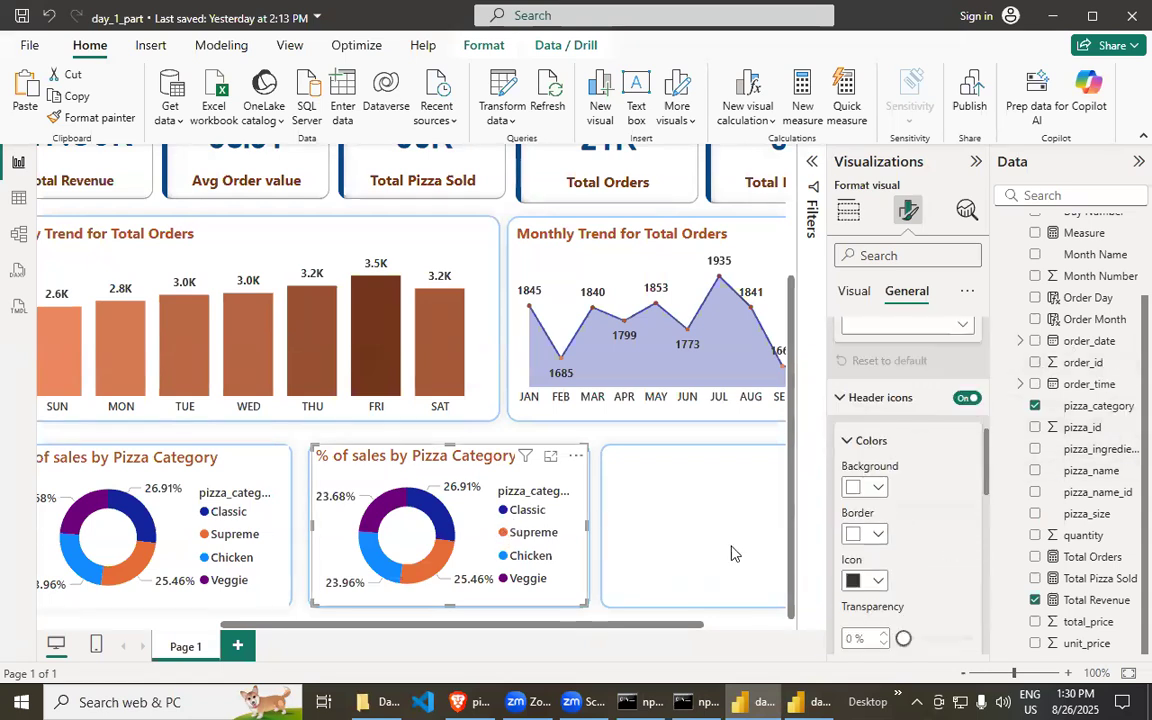
{"action": "scroll", "coordinate": [890, 340], "scroll_direction": "up", "scroll_amount": 6}
{"action": "left_click", "coordinate": [852, 290]}
{"action": "scroll", "coordinate": [895, 520], "scroll_direction": "down", "scroll_amount": 5}
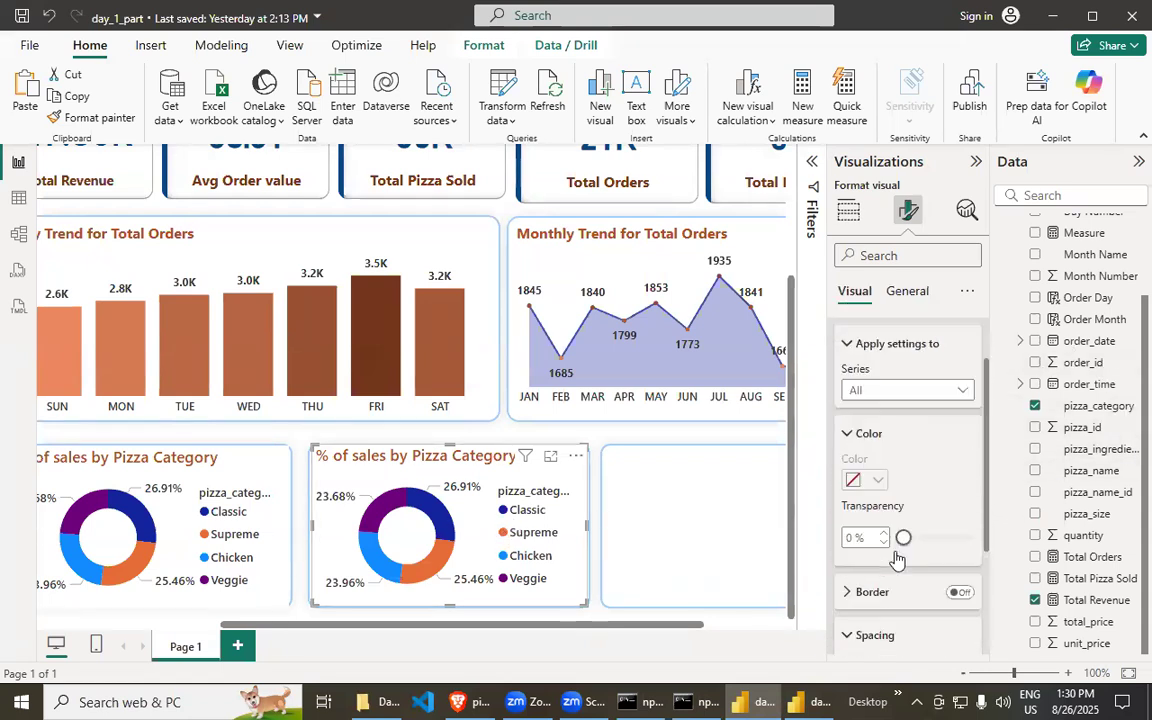
{"action": "scroll", "coordinate": [888, 527], "scroll_direction": "up", "scroll_amount": 5}
{"action": "left_click", "coordinate": [841, 340]}
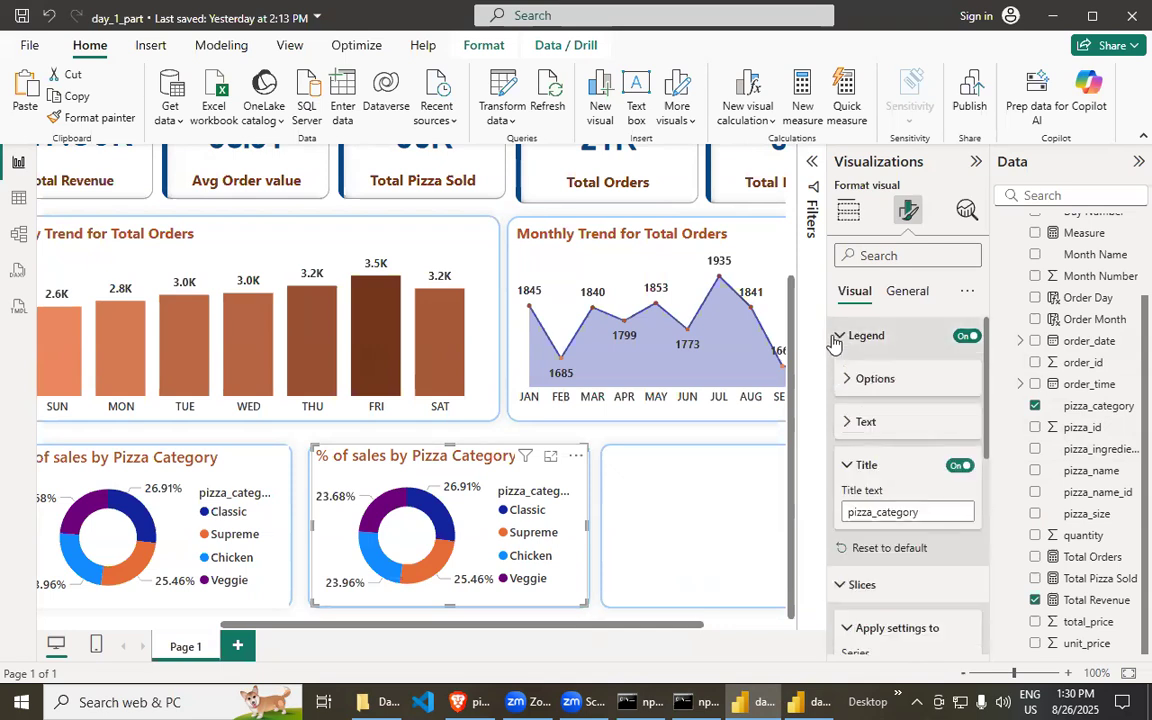
{"action": "left_click", "coordinate": [837, 337]}
- Replace pizza_category with pizza_size as the legend field of the copied donut
{"action": "left_click", "coordinate": [848, 214]}
{"action": "scroll", "coordinate": [900, 550], "scroll_direction": "down", "scroll_amount": 3}
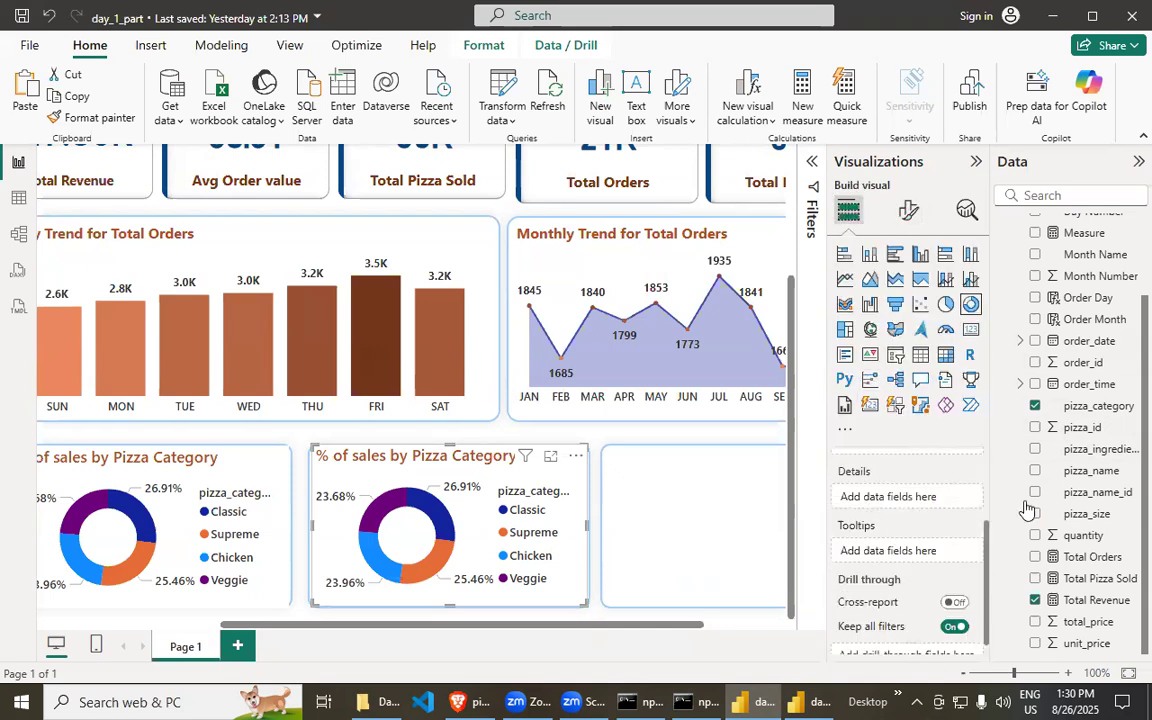
{"action": "scroll", "coordinate": [930, 546], "scroll_direction": "up", "scroll_amount": 3}
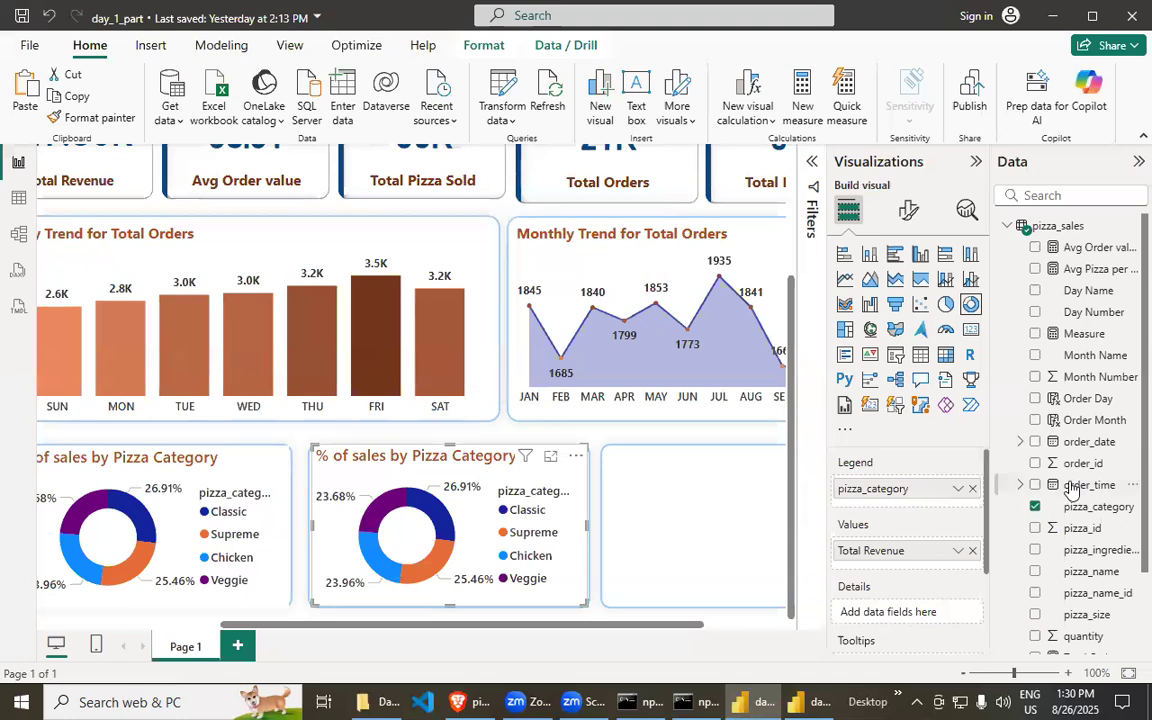
{"action": "scroll", "coordinate": [1072, 490], "scroll_direction": "down", "scroll_amount": 2}
{"action": "scroll", "coordinate": [1082, 440], "scroll_direction": "up", "scroll_amount": 2}
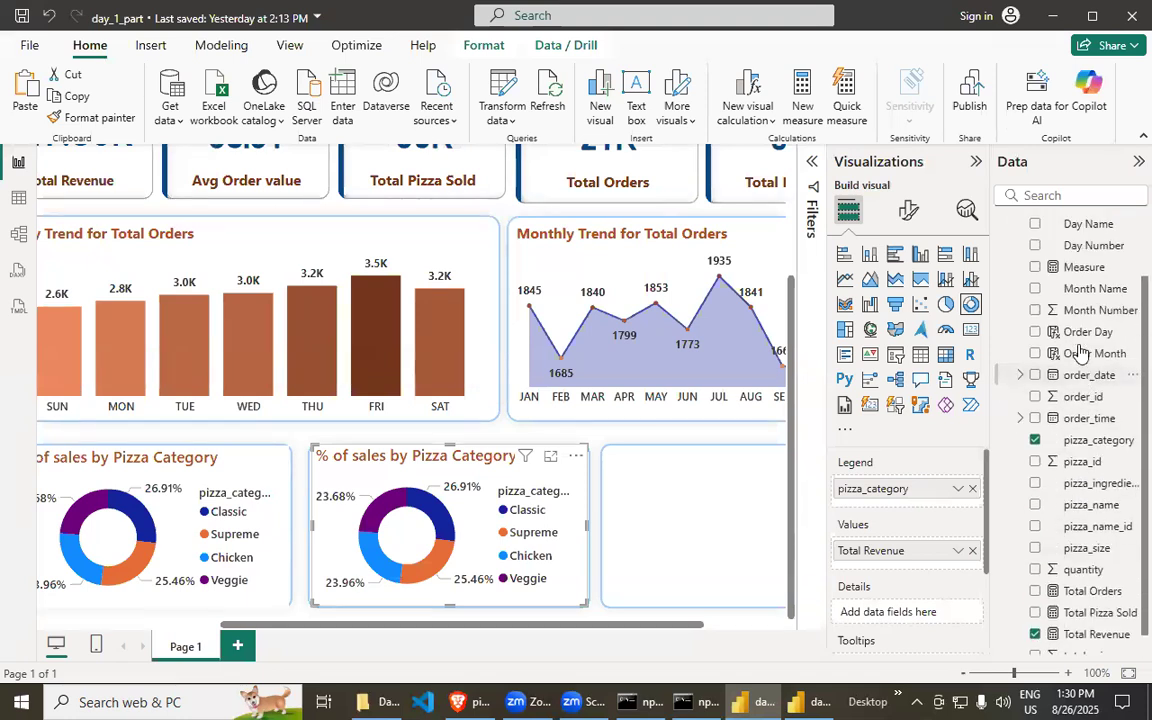
{"action": "scroll", "coordinate": [1086, 428], "scroll_direction": "down", "scroll_amount": 2}
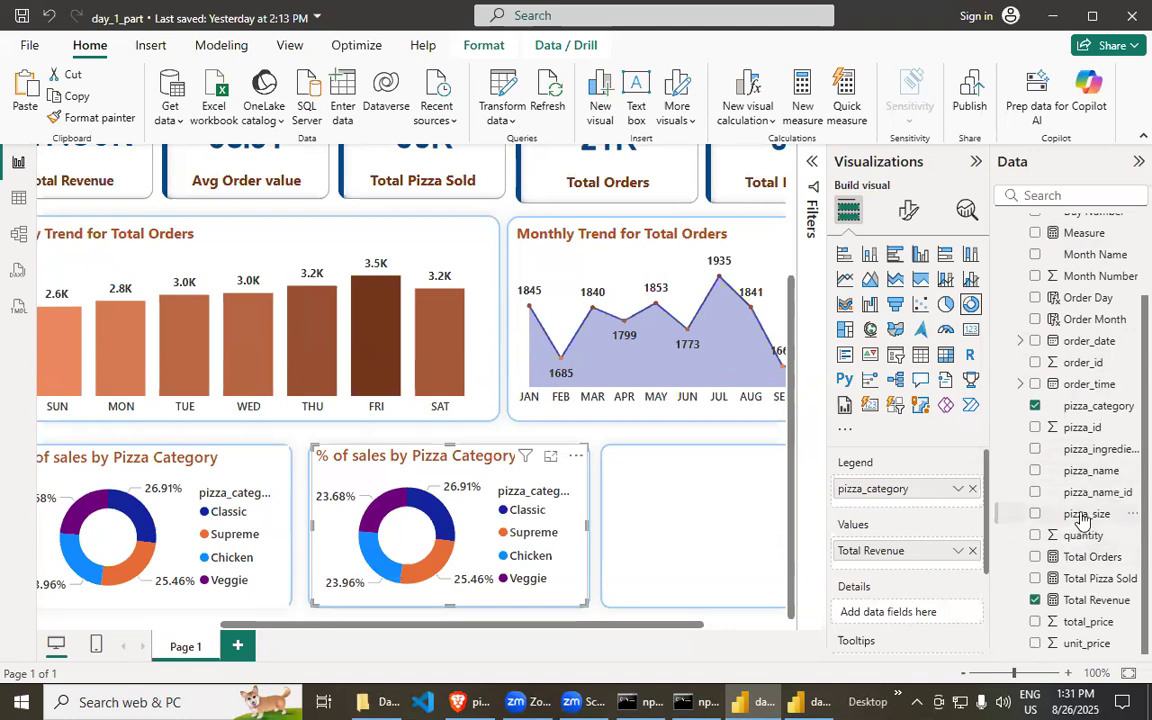
{"action": "left_click", "coordinate": [972, 488]}
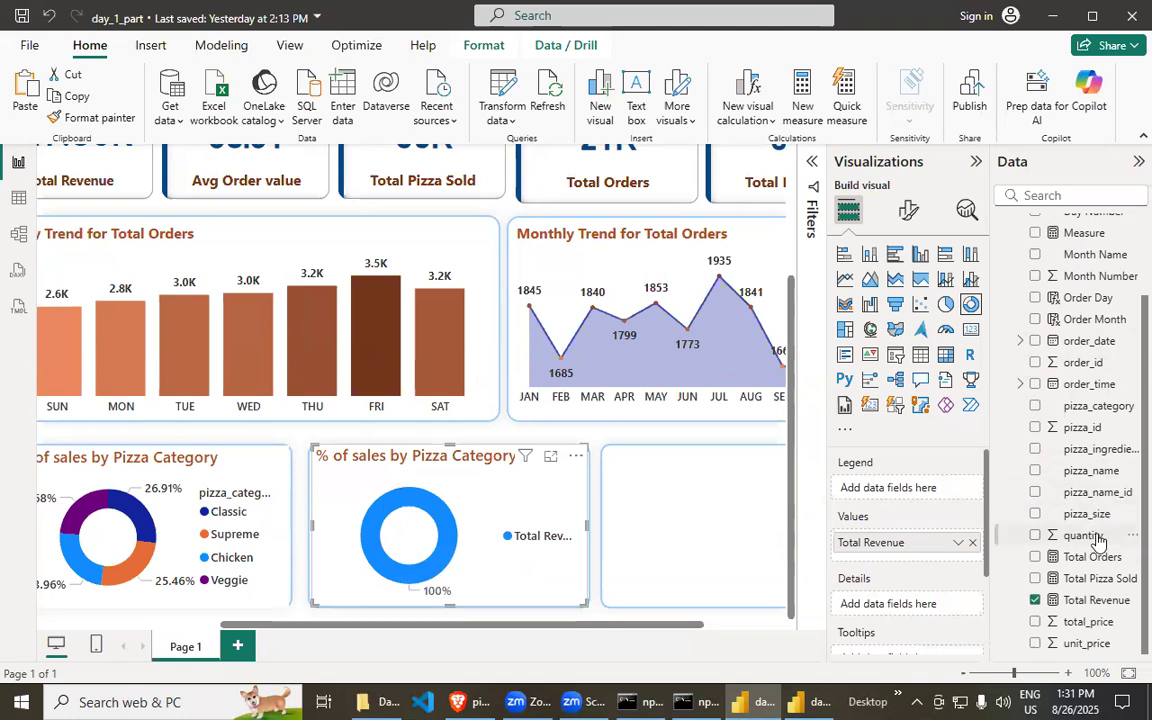
{"action": "left_click_drag", "start_coordinate": [1095, 518], "coordinate": [912, 490]}
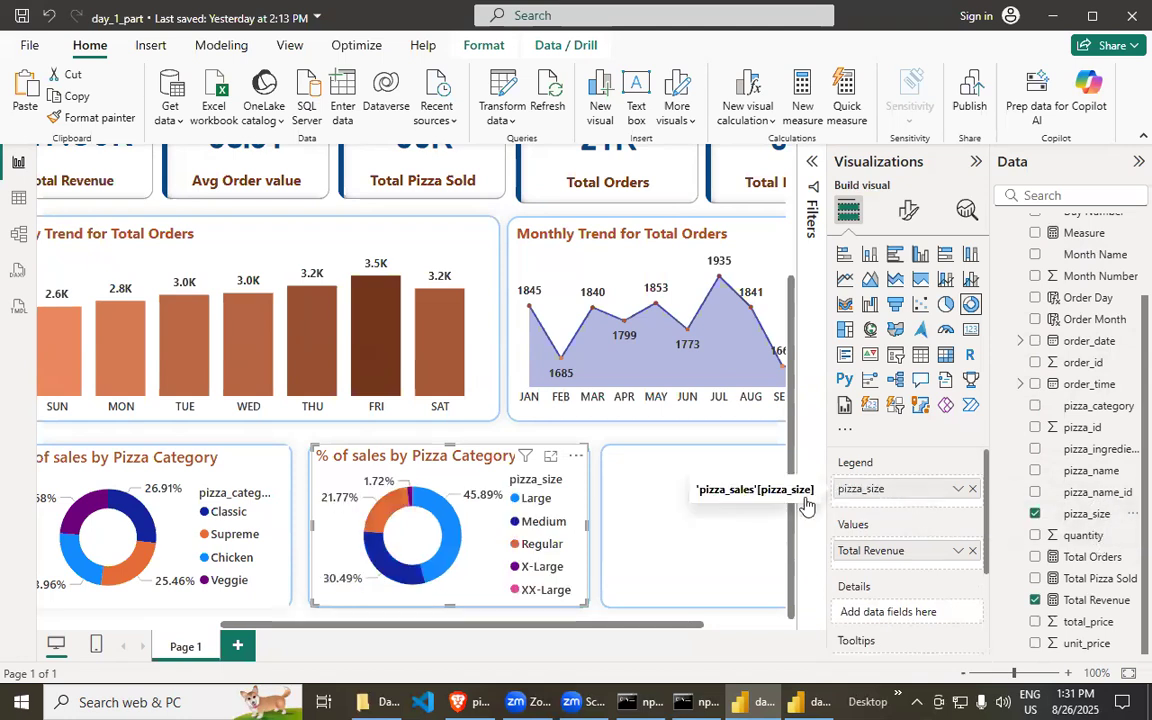
- Switch to the finished day_1 report and check which fields the "% of sales by Pizza Size" donut uses
{"action": "left_click", "coordinate": [830, 702]}
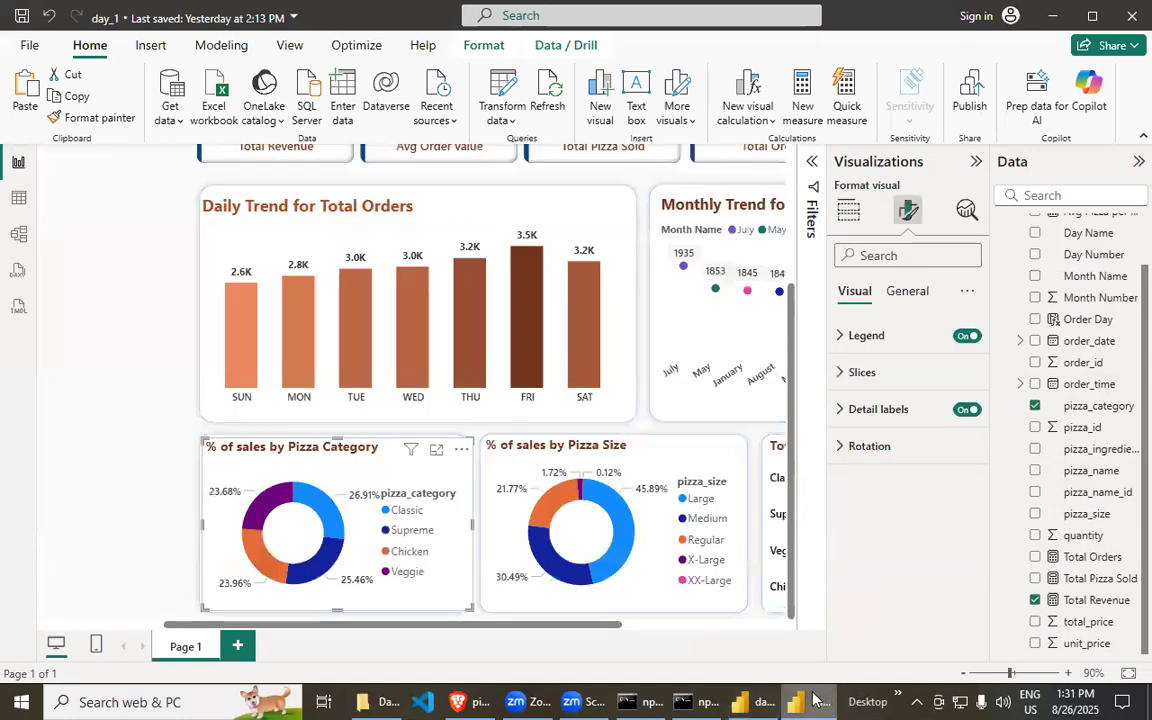
{"action": "left_click", "coordinate": [629, 597]}
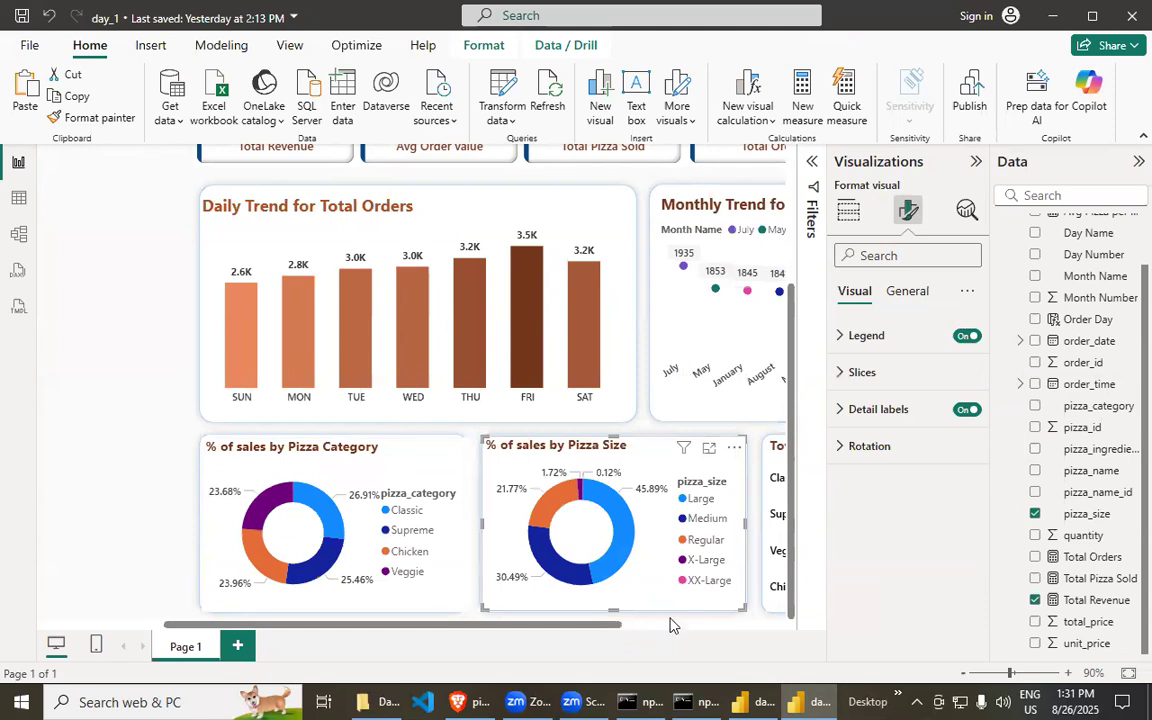
{"action": "left_click", "coordinate": [910, 293]}
{"action": "left_click", "coordinate": [852, 291]}
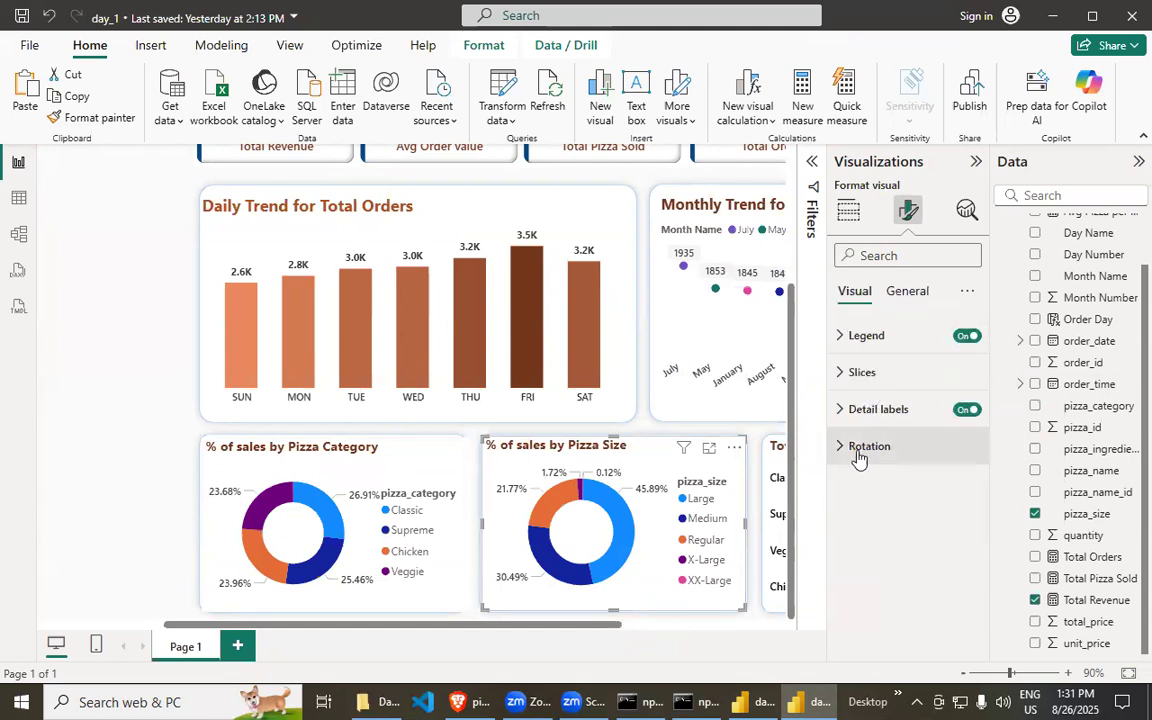
{"action": "left_click", "coordinate": [848, 210]}
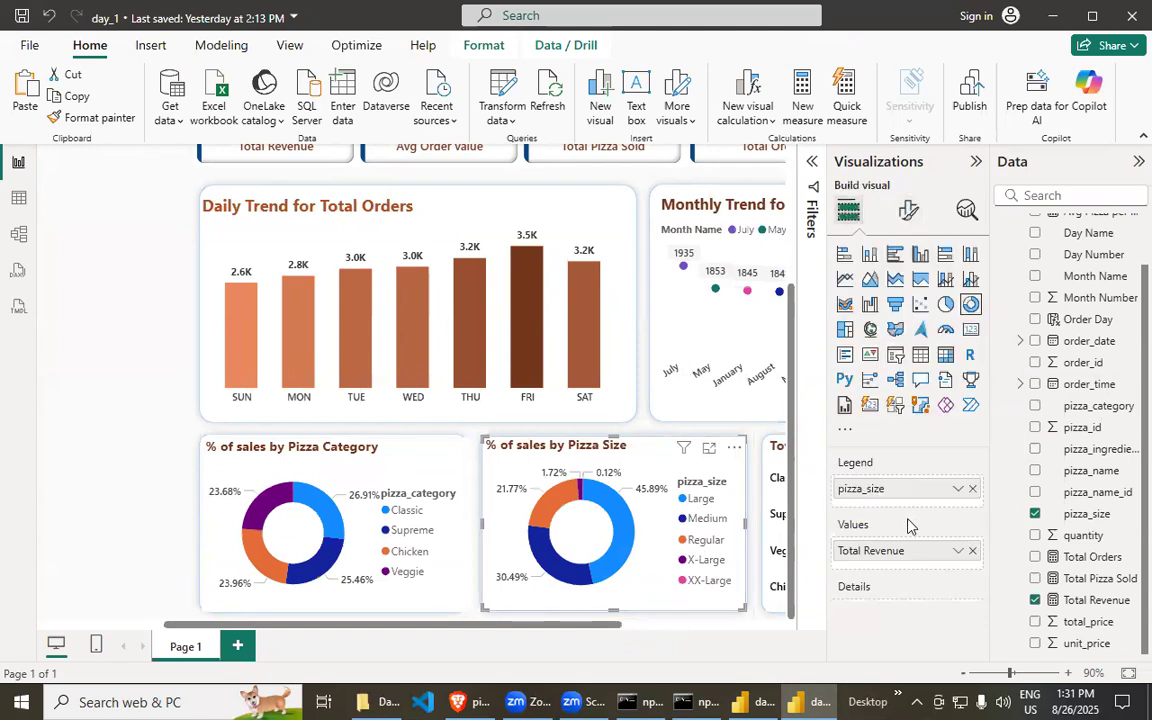
- Compare the pizza size donut's detail labels between day_1_part and the finished day_1 report
{"action": "left_click", "coordinate": [815, 700]}
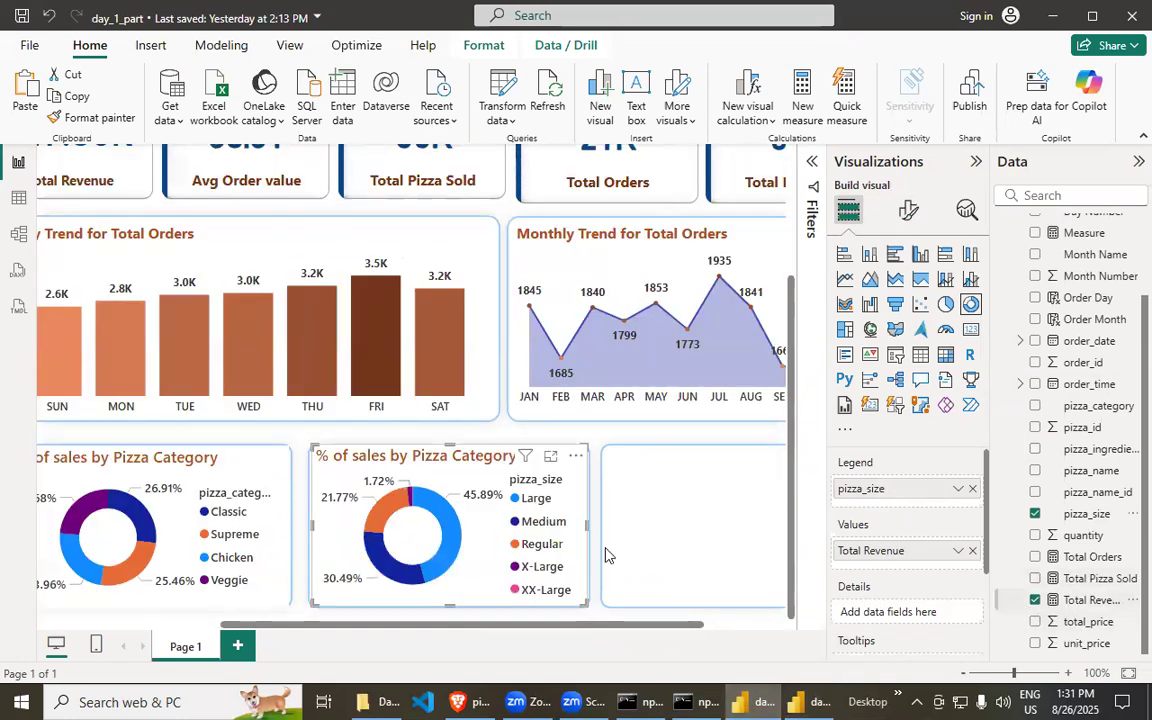
{"action": "left_click", "coordinate": [811, 700]}
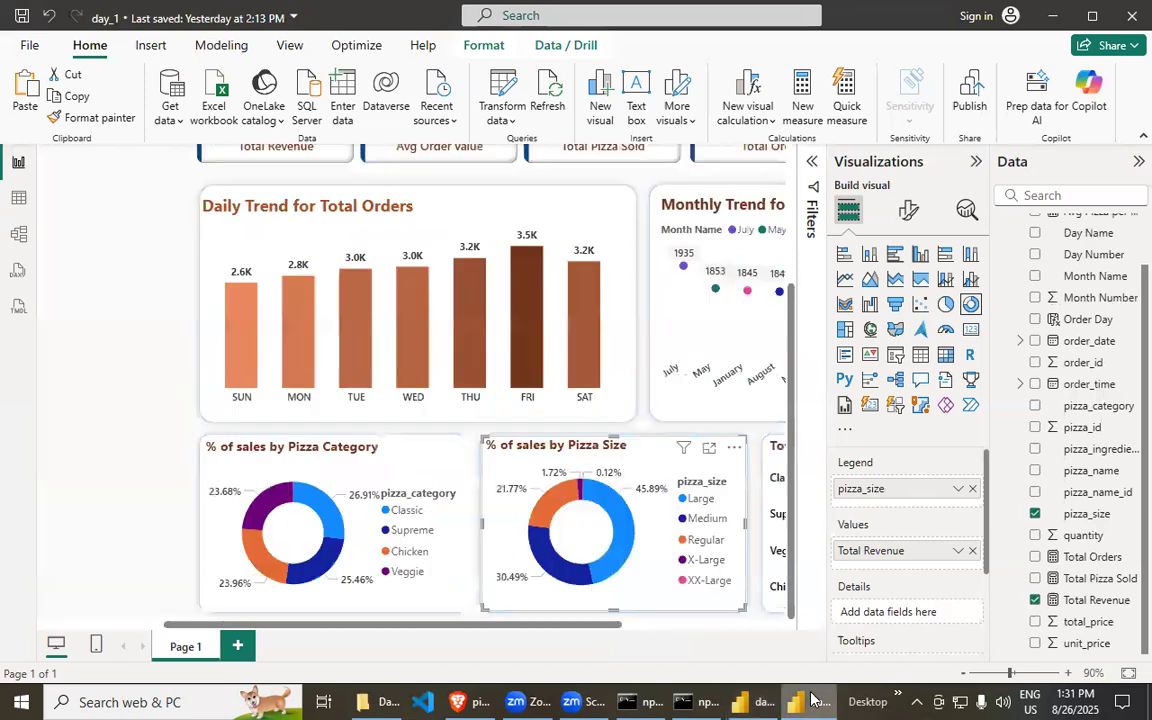
{"action": "left_click", "coordinate": [815, 700]}
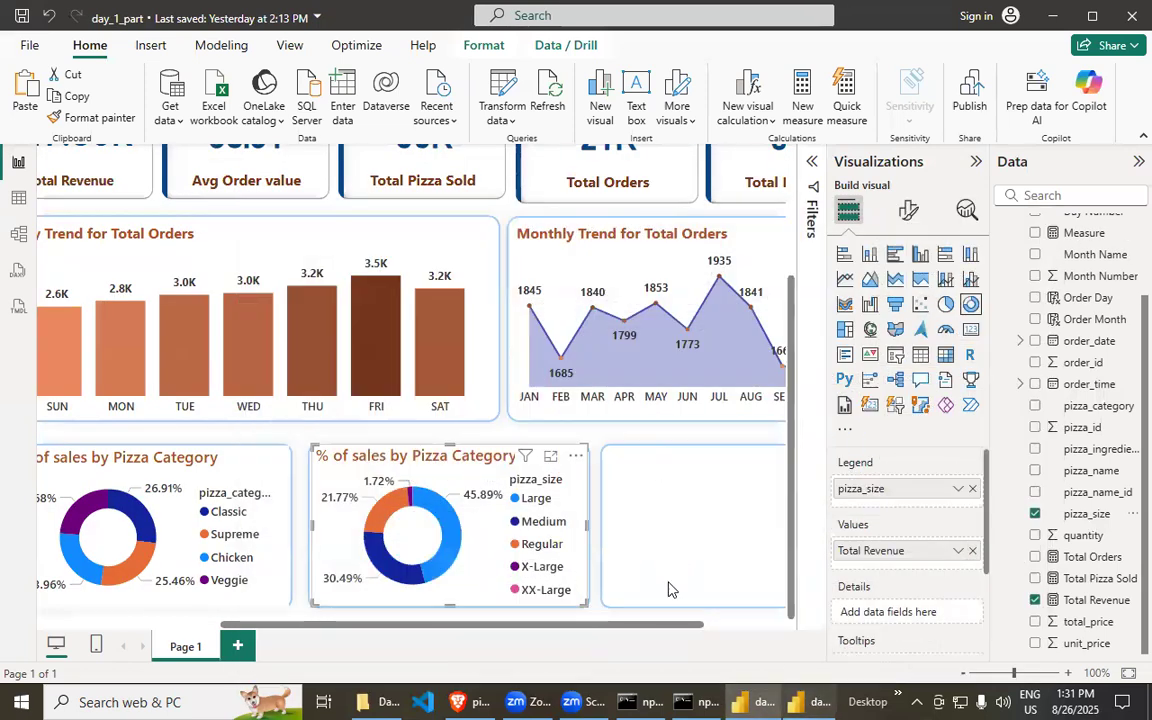
{"action": "left_click", "coordinate": [764, 698]}
{"action": "left_click", "coordinate": [805, 700]}
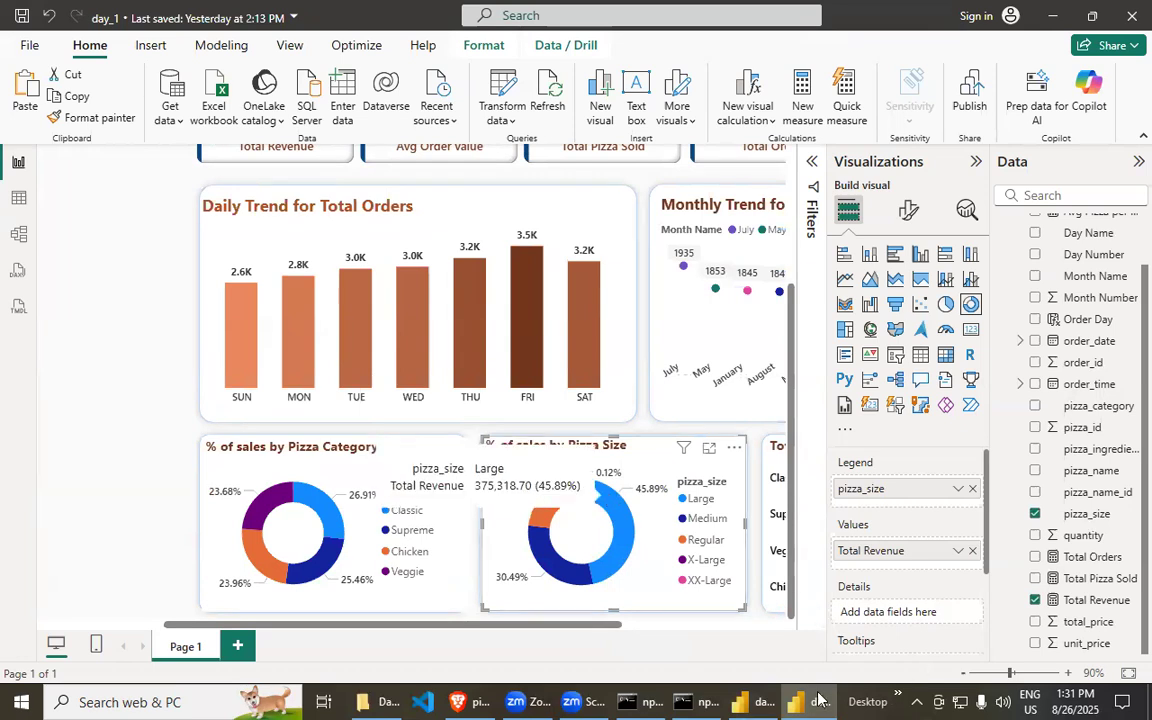
{"action": "left_click", "coordinate": [757, 698]}
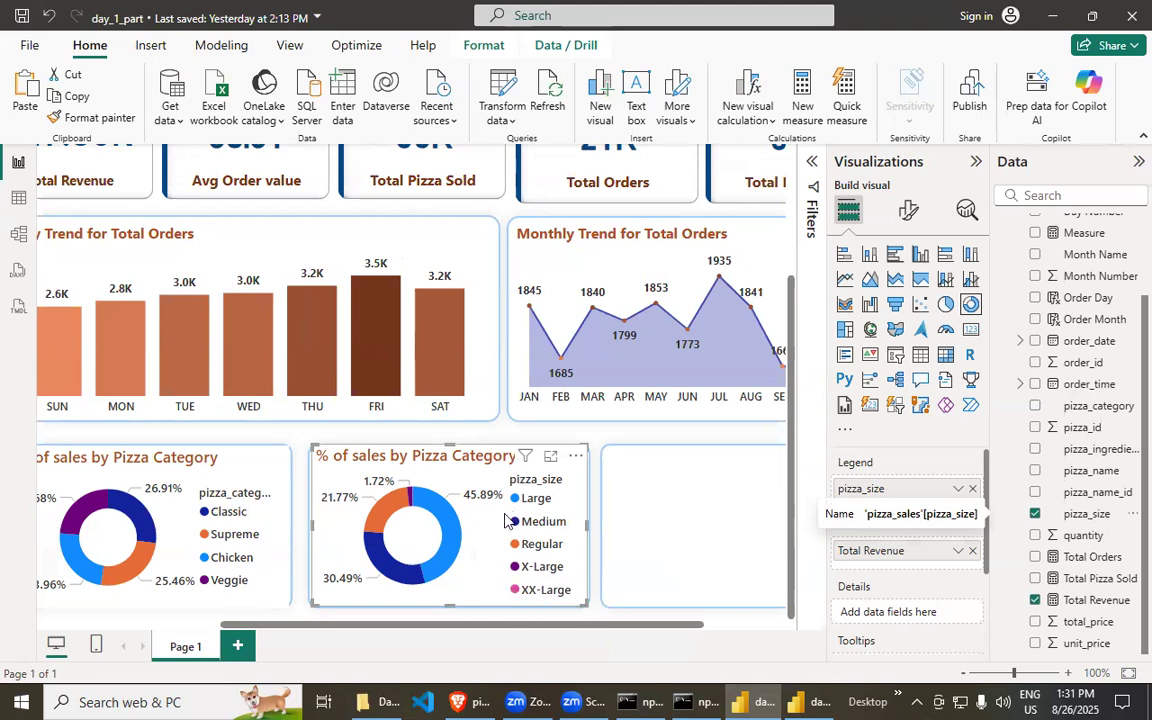
{"action": "key", "text": "alt+Tab"}
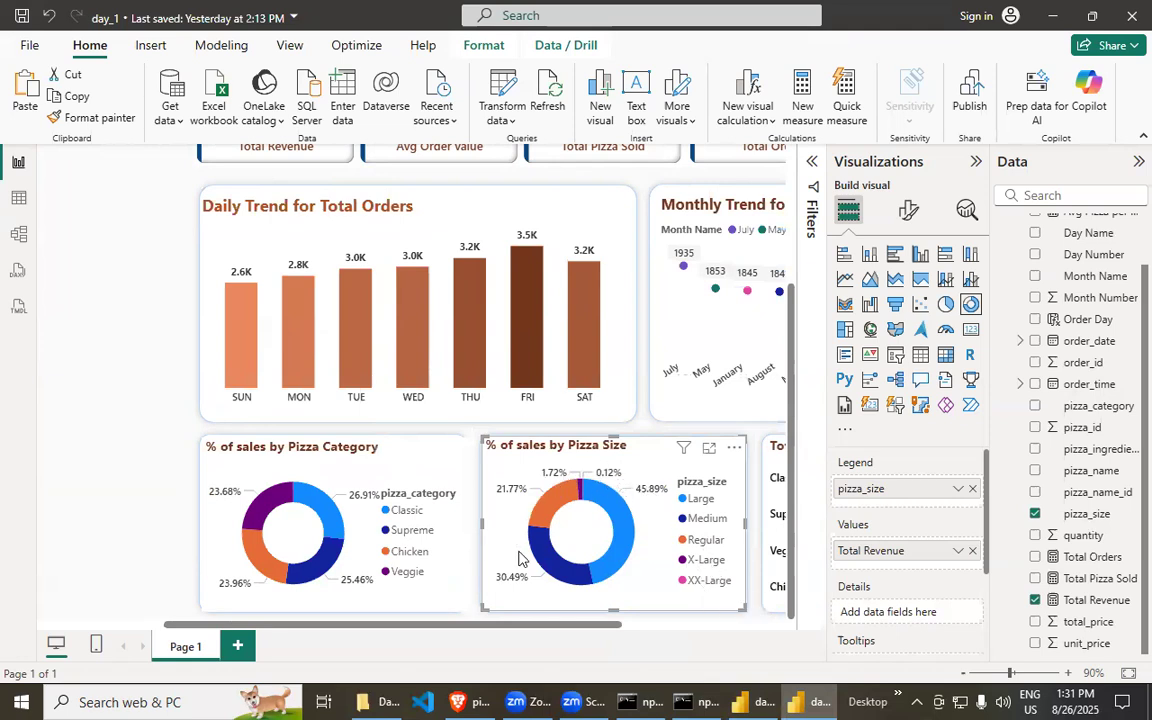
- Return to day_1_part and set the pizza size donut's rotation to 2°
{"action": "left_click", "coordinate": [760, 701]}
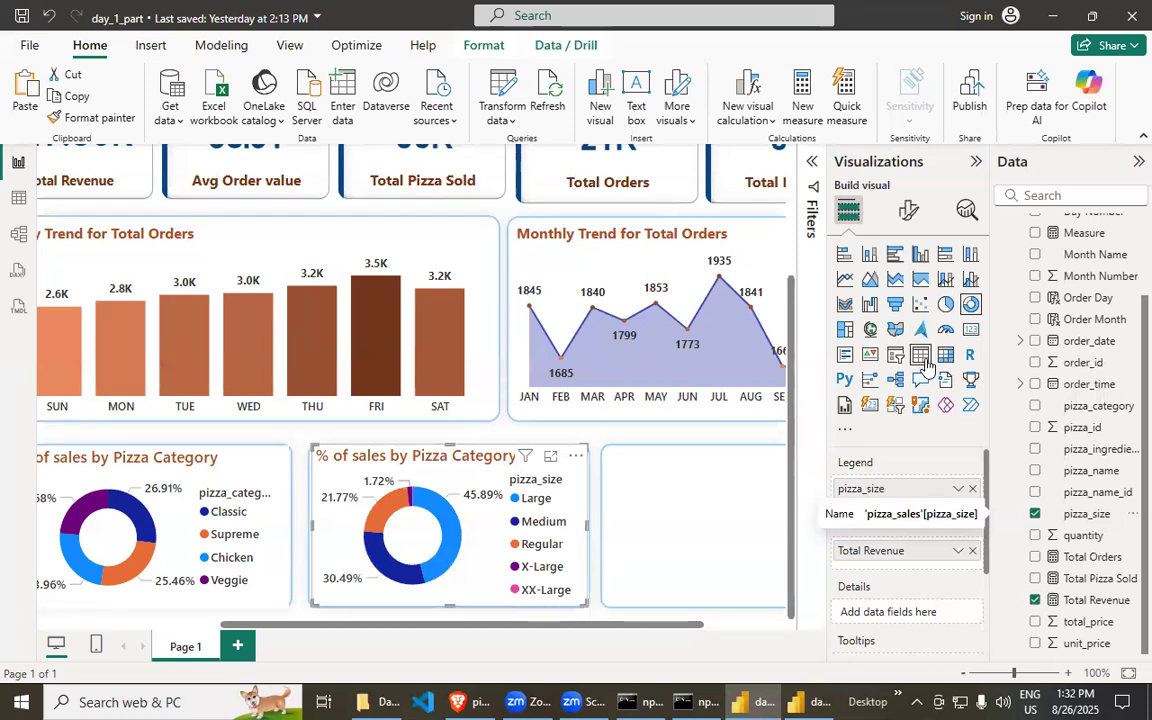
{"action": "left_click", "coordinate": [908, 210]}
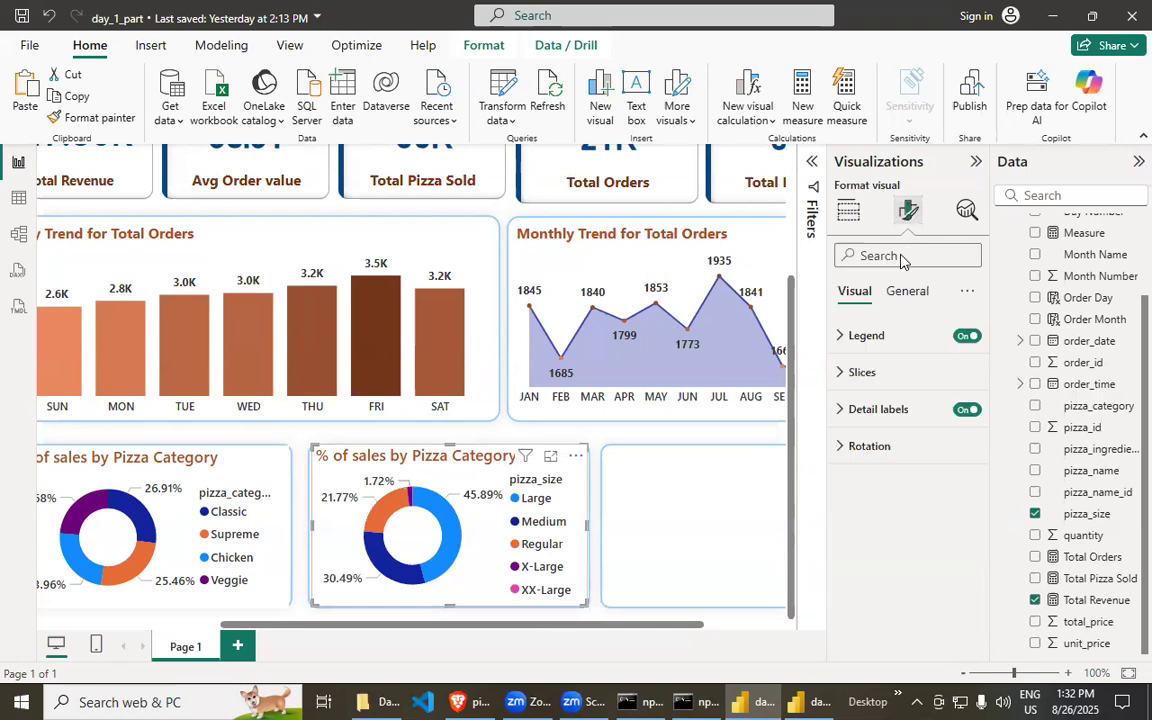
{"action": "left_click", "coordinate": [850, 445]}
{"action": "left_click", "coordinate": [857, 519]}
{"action": "type", "text": "2"}
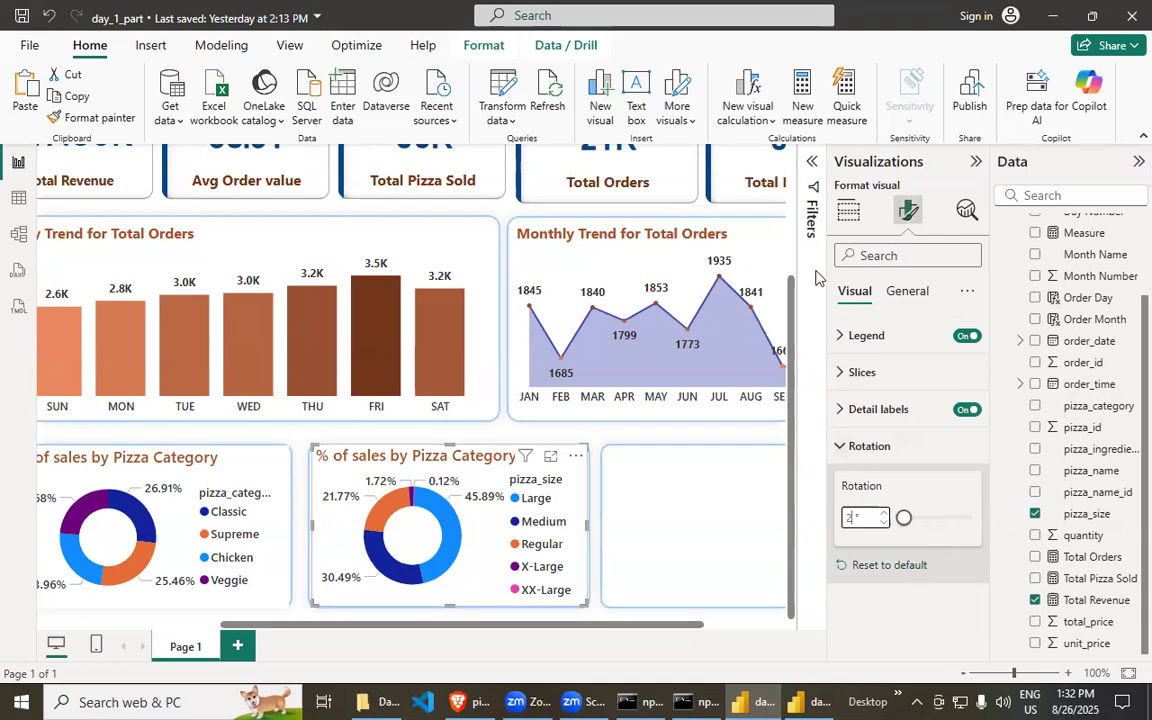
- Open the pizza size donut's title settings and check the heading of requirement 4 in the pizza_sales notebook
{"action": "left_click", "coordinate": [903, 296]}
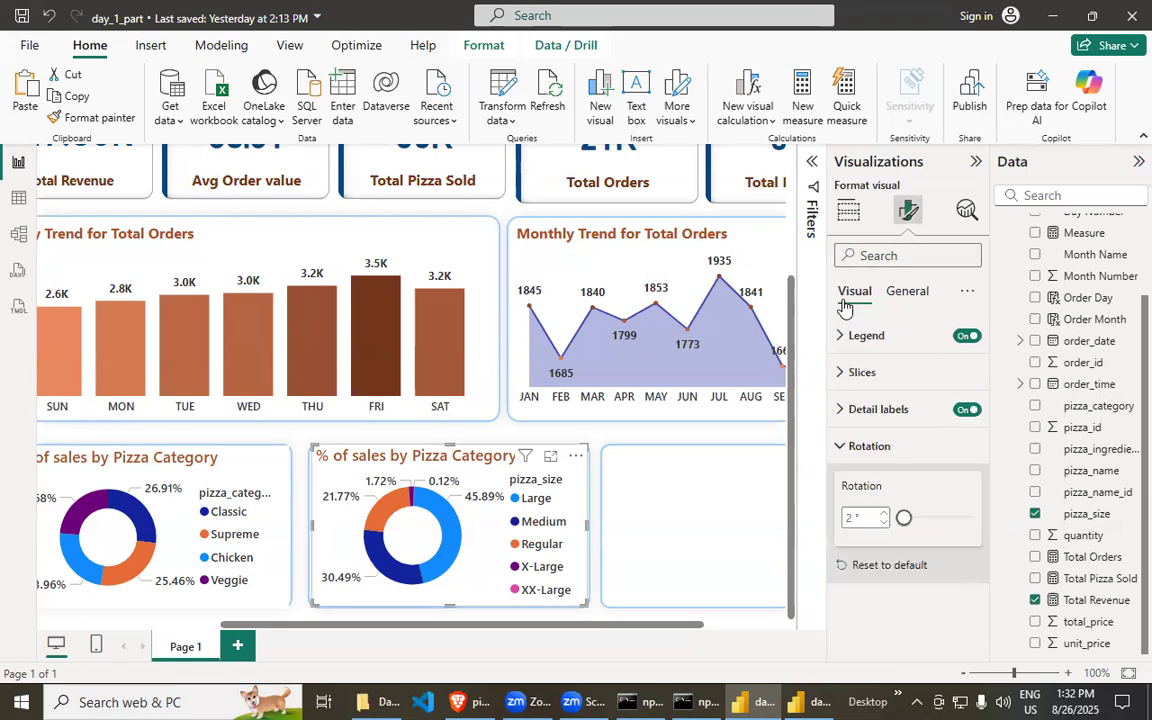
{"action": "left_click", "coordinate": [859, 372]}
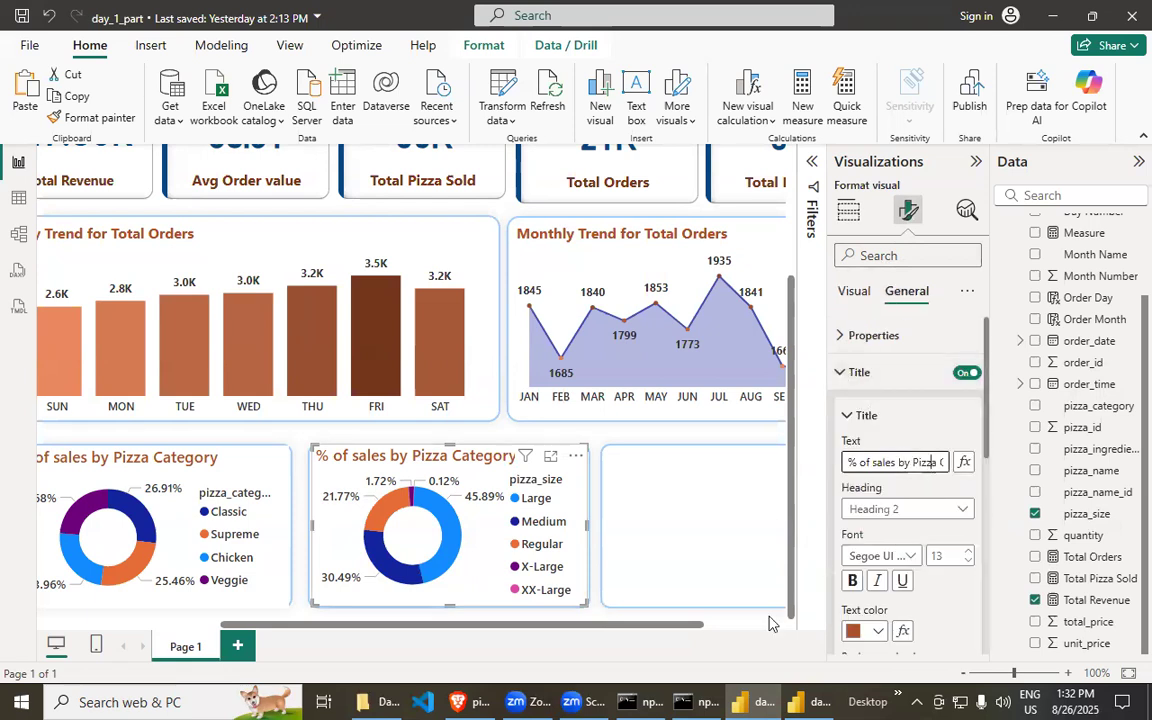
{"action": "left_click", "coordinate": [462, 701]}
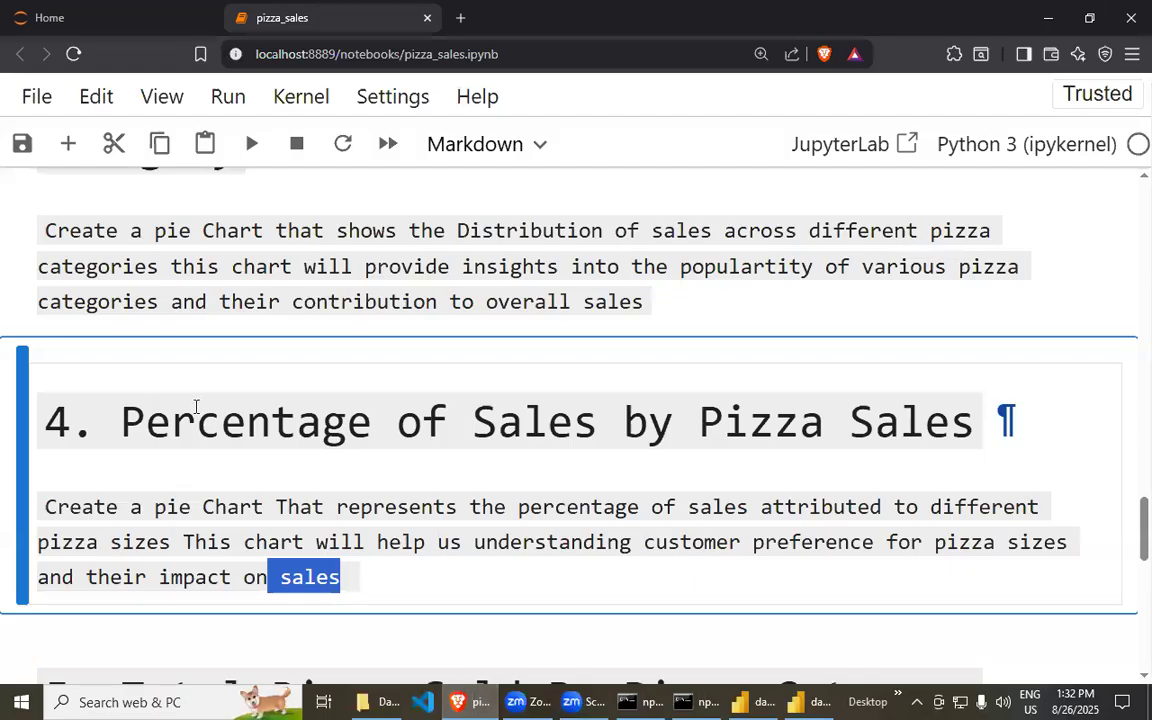
{"action": "left_click_drag", "start_coordinate": [398, 421], "coordinate": [990, 421]}
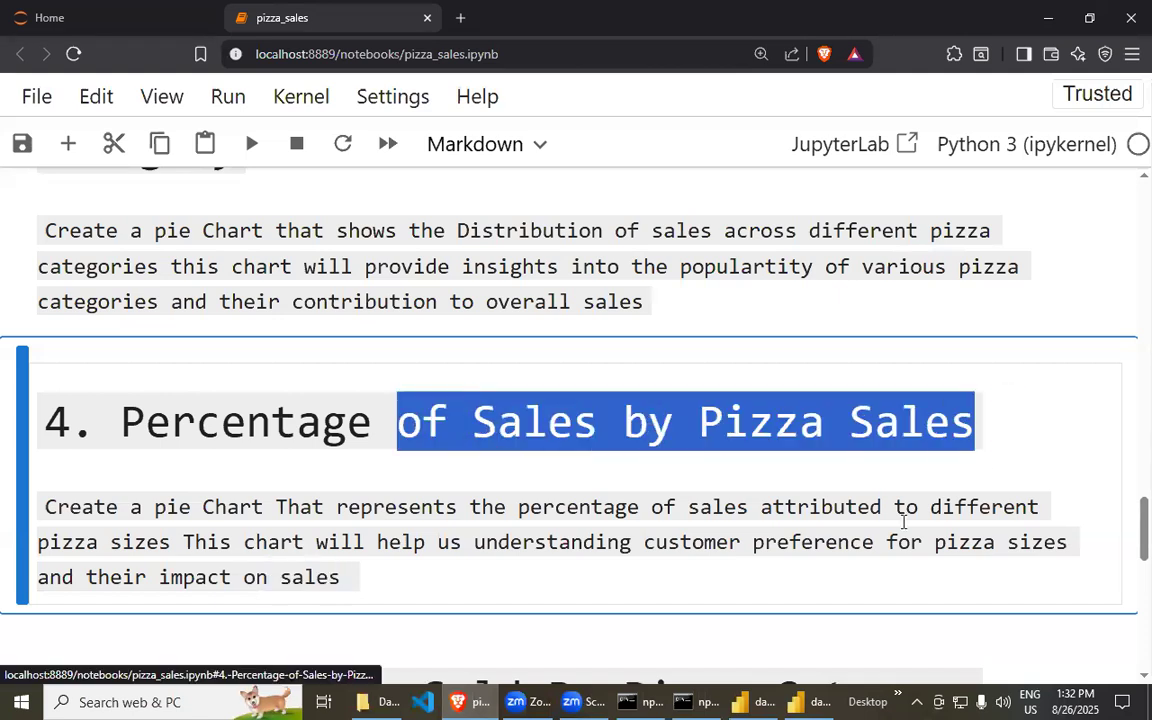
- Switch to day_1, examine the pizza size donut's legend options, and highlight its Large slice before clearing the selection
{"action": "key", "text": "alt+Tab"}
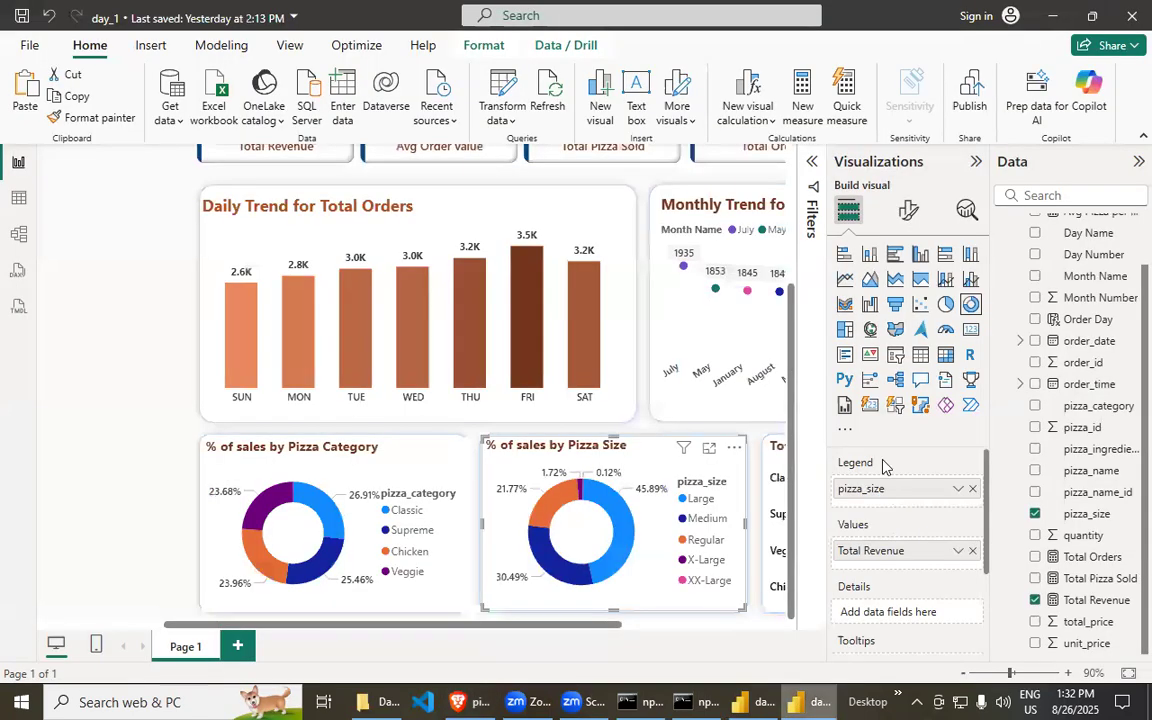
{"action": "left_click", "coordinate": [908, 210]}
{"action": "left_click", "coordinate": [866, 337]}
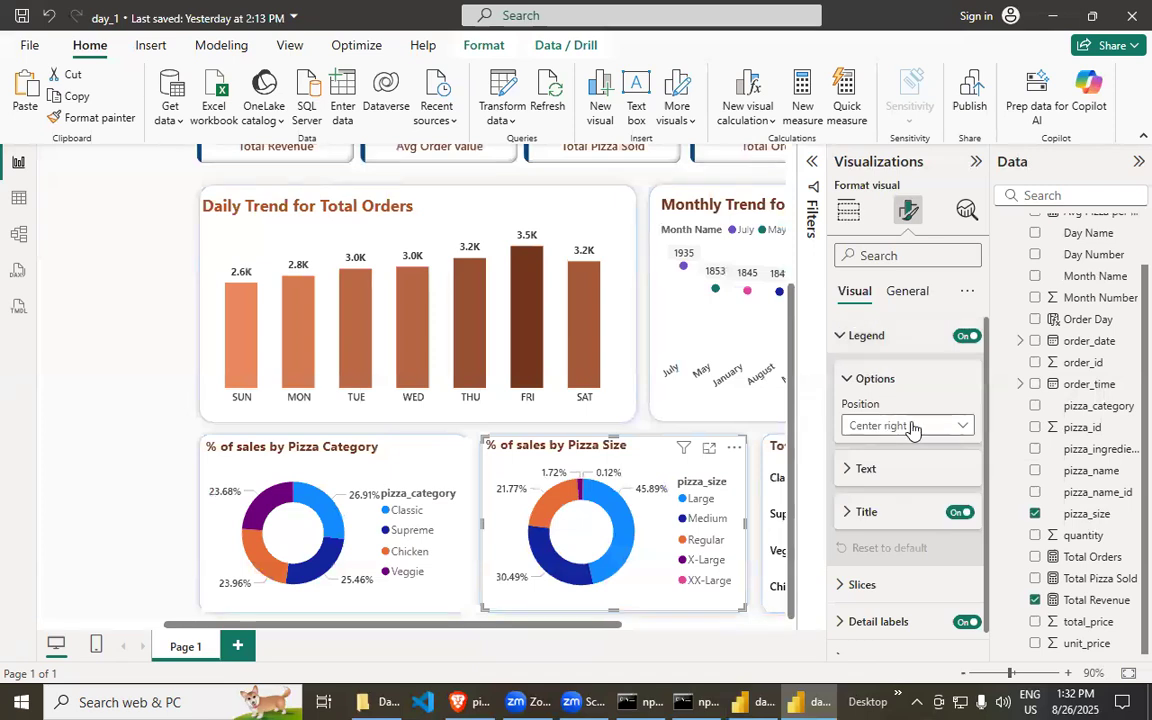
{"action": "left_click", "coordinate": [612, 530]}
{"action": "left_click", "coordinate": [646, 580]}
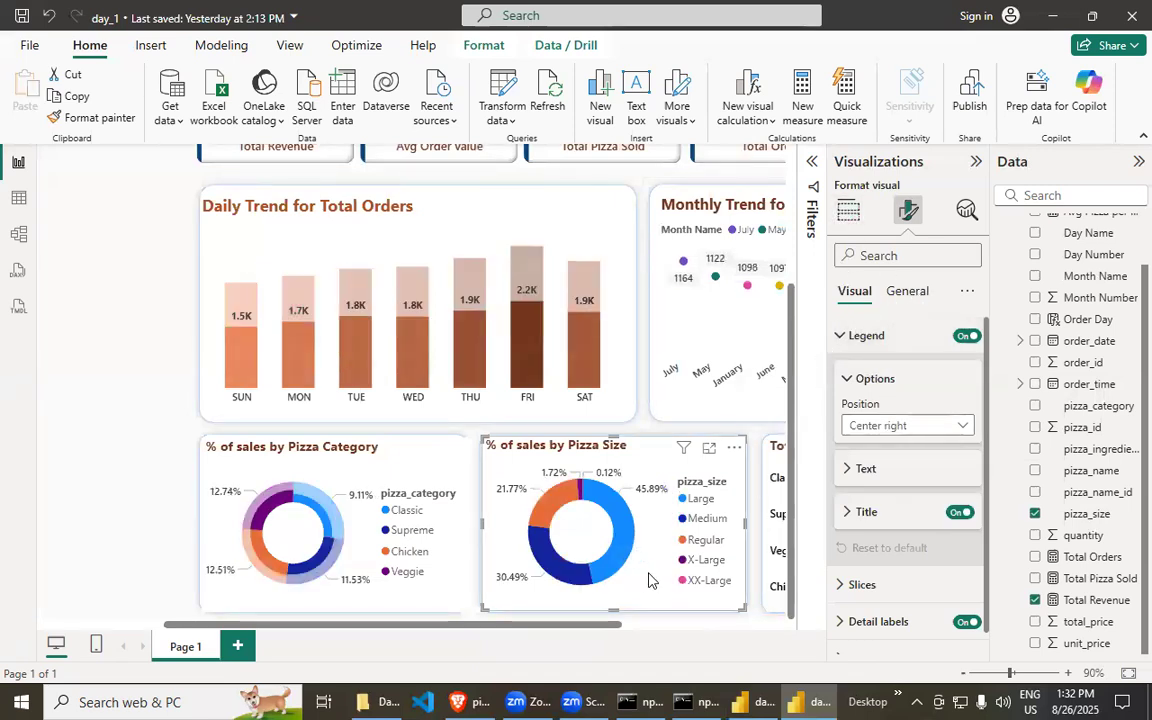
- Change the title of the pizza size donut in day_1 to "% of Sales by Pizza Sales"
{"action": "left_click", "coordinate": [907, 291]}
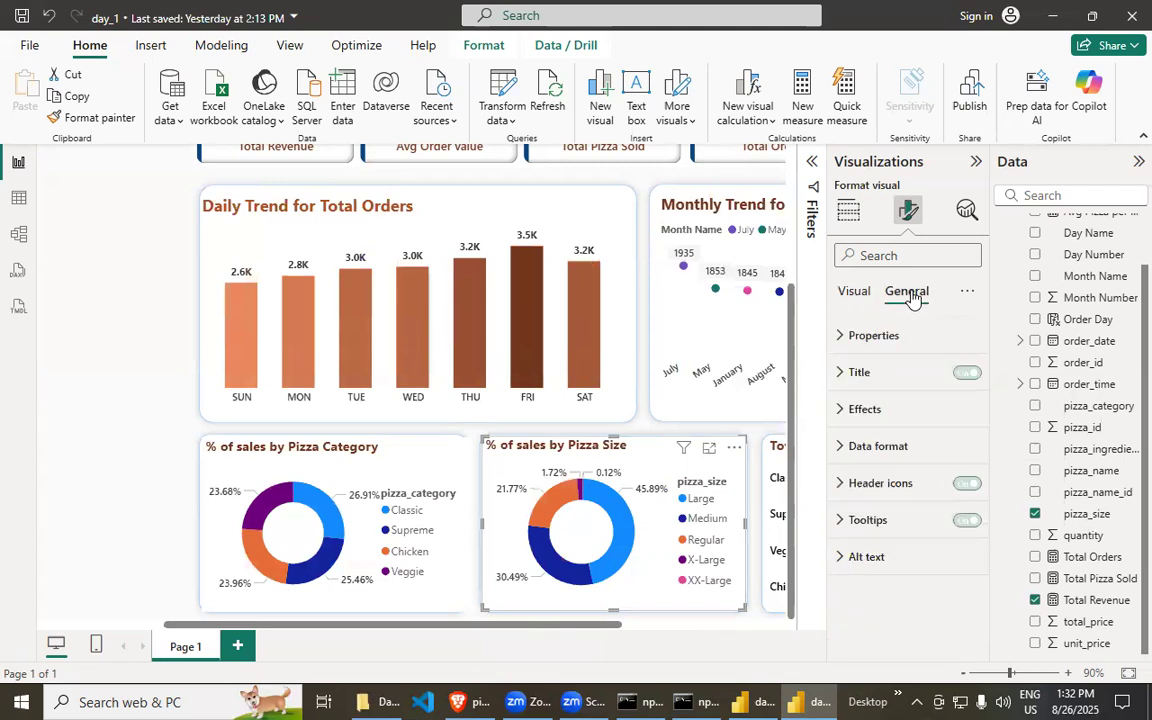
{"action": "left_click", "coordinate": [857, 372]}
{"action": "left_click_drag", "start_coordinate": [862, 458], "coordinate": [978, 462]}
{"action": "type", "text": "% of Sales by Pizza Sales"}
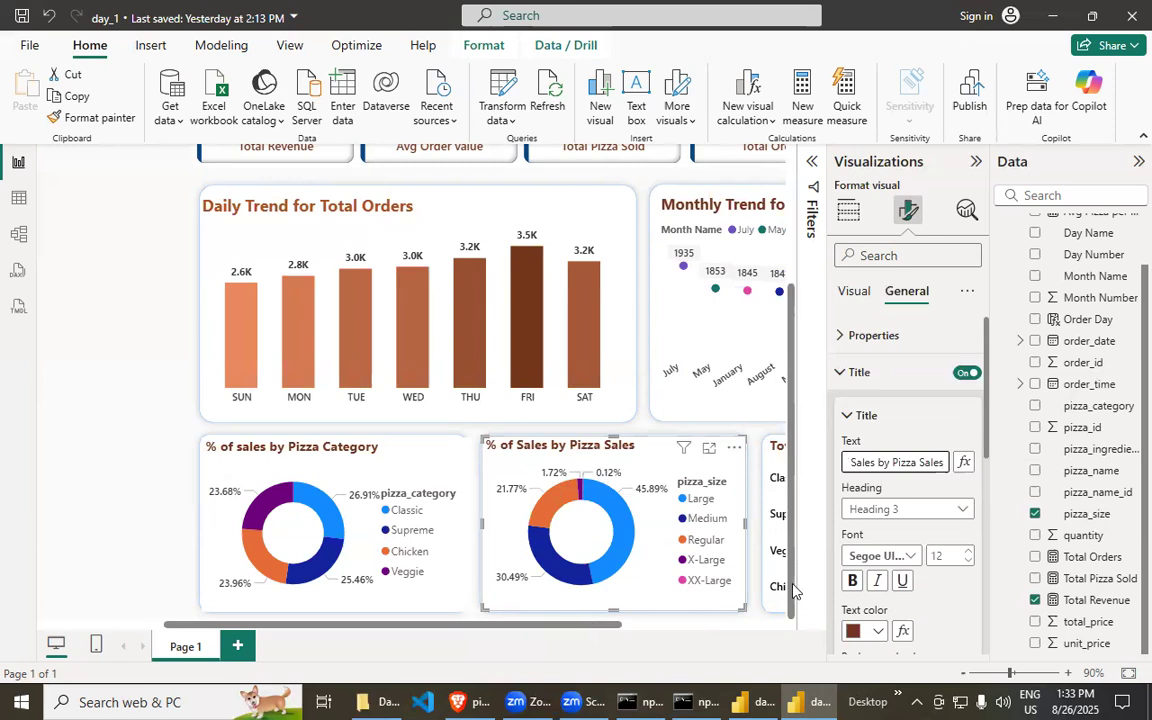
- Title the pizza size donut in day_1_part "% of Sales by Pizza Sales" and switch back to the day_1 report
{"action": "left_click", "coordinate": [761, 699]}
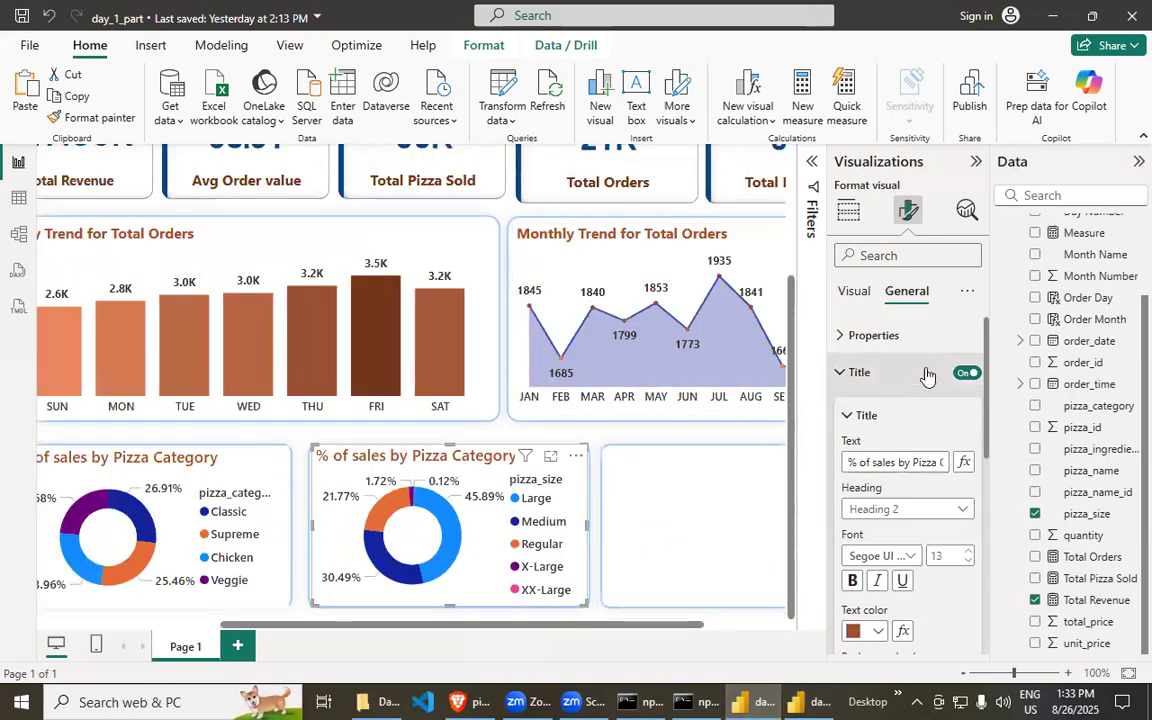
{"action": "left_click_drag", "start_coordinate": [862, 457], "coordinate": [977, 480]}
{"action": "type", "text": "% of Sales by Pizza Sales"}
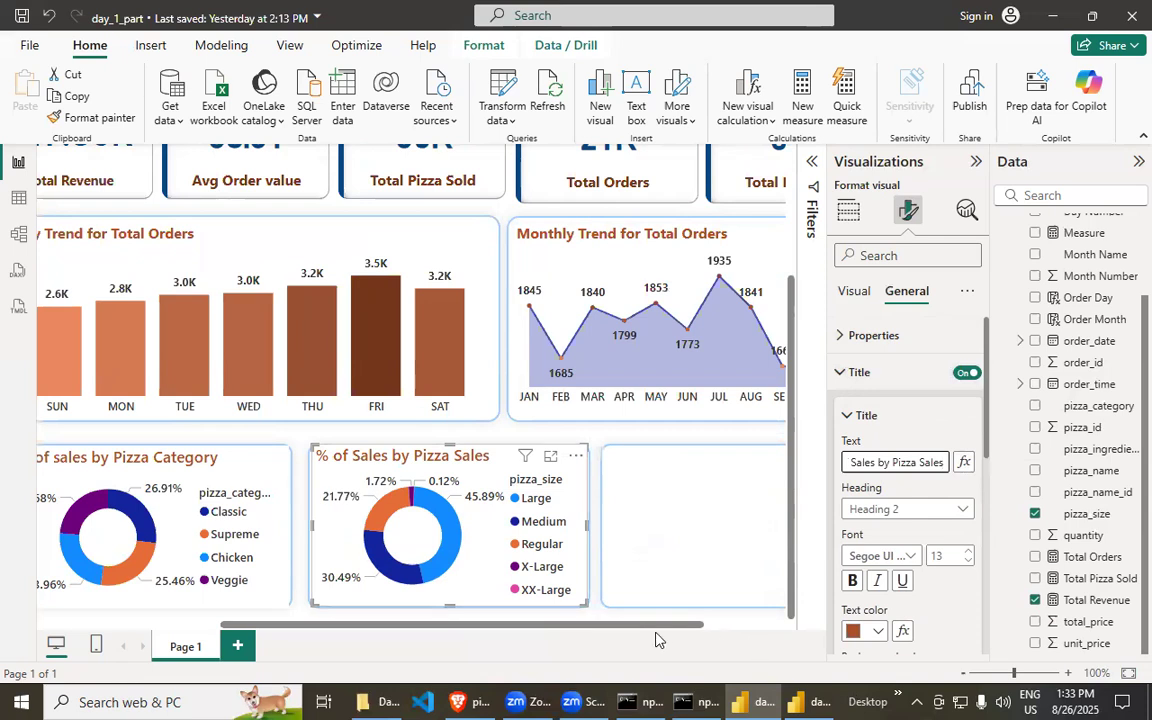
{"action": "left_click_drag", "start_coordinate": [679, 627], "coordinate": [745, 630]}
{"action": "left_click", "coordinate": [812, 700]}
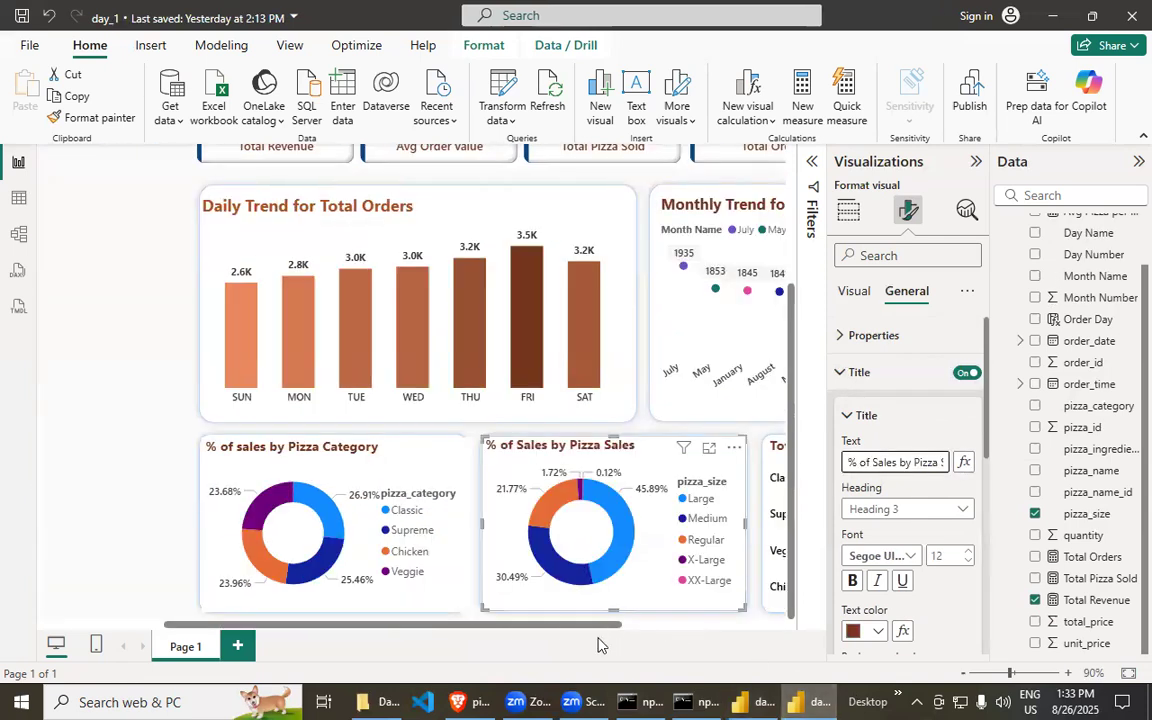
- View the pizza category funnel in day_1, then switch to day_1_part and insert an empty funnel chart
{"action": "left_click_drag", "start_coordinate": [590, 635], "coordinate": [800, 630]}
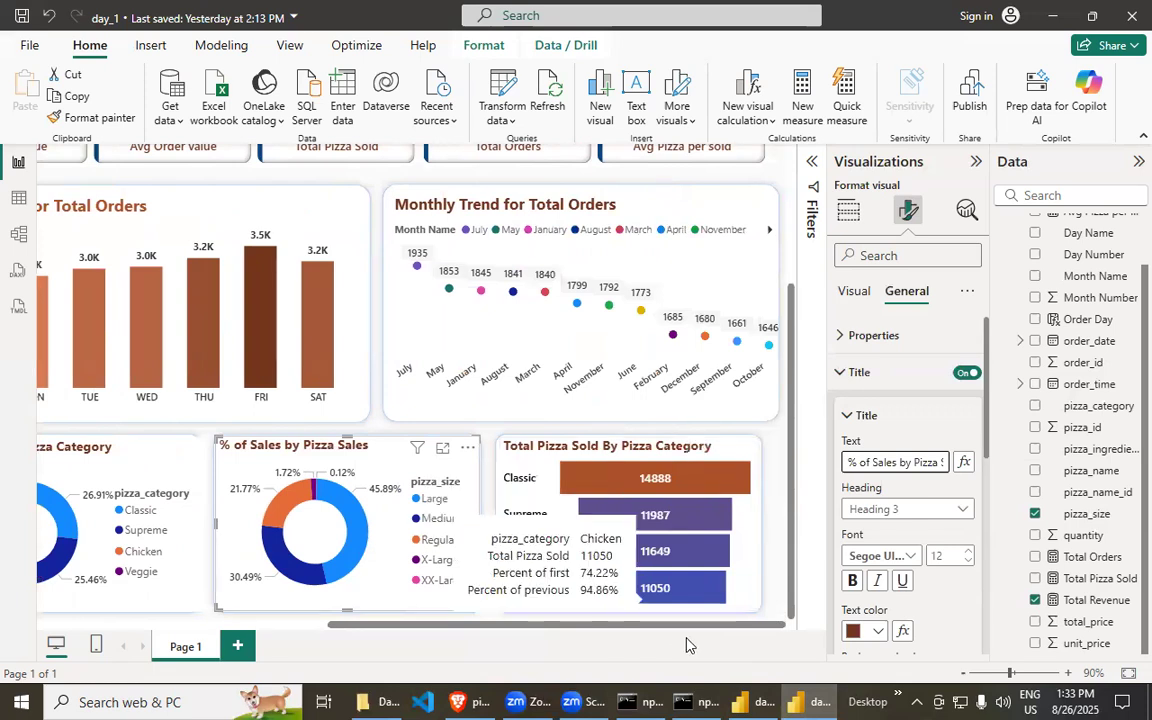
{"action": "left_click", "coordinate": [752, 702]}
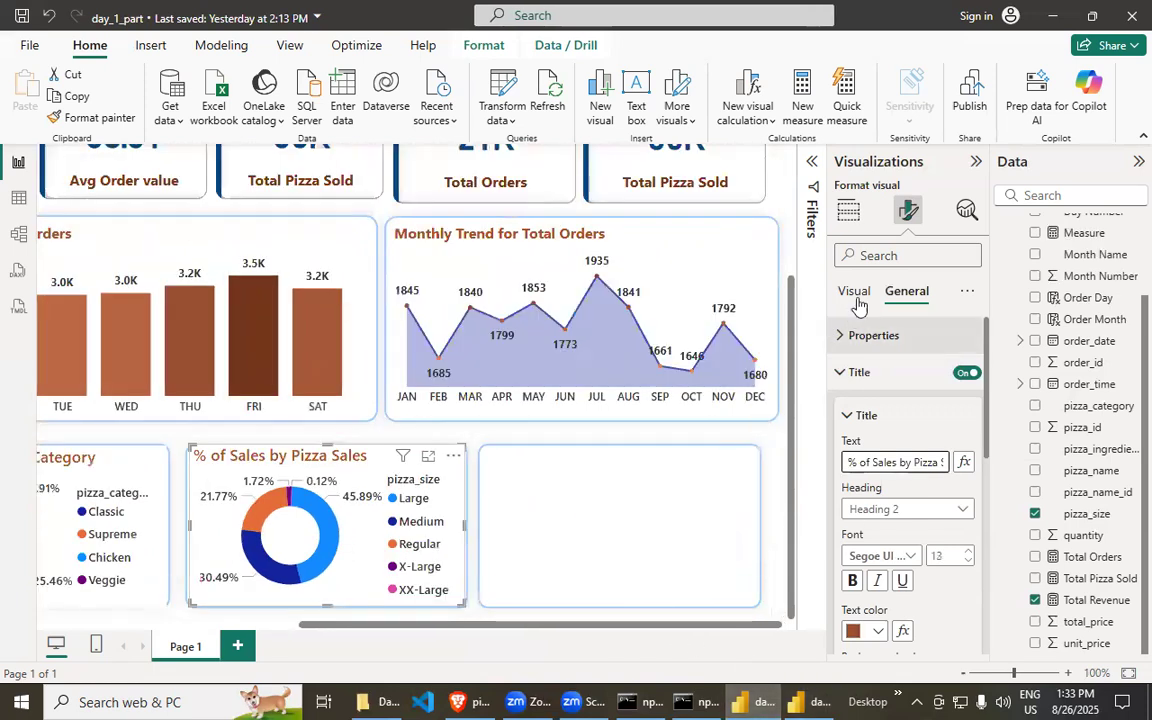
{"action": "left_click", "coordinate": [848, 210]}
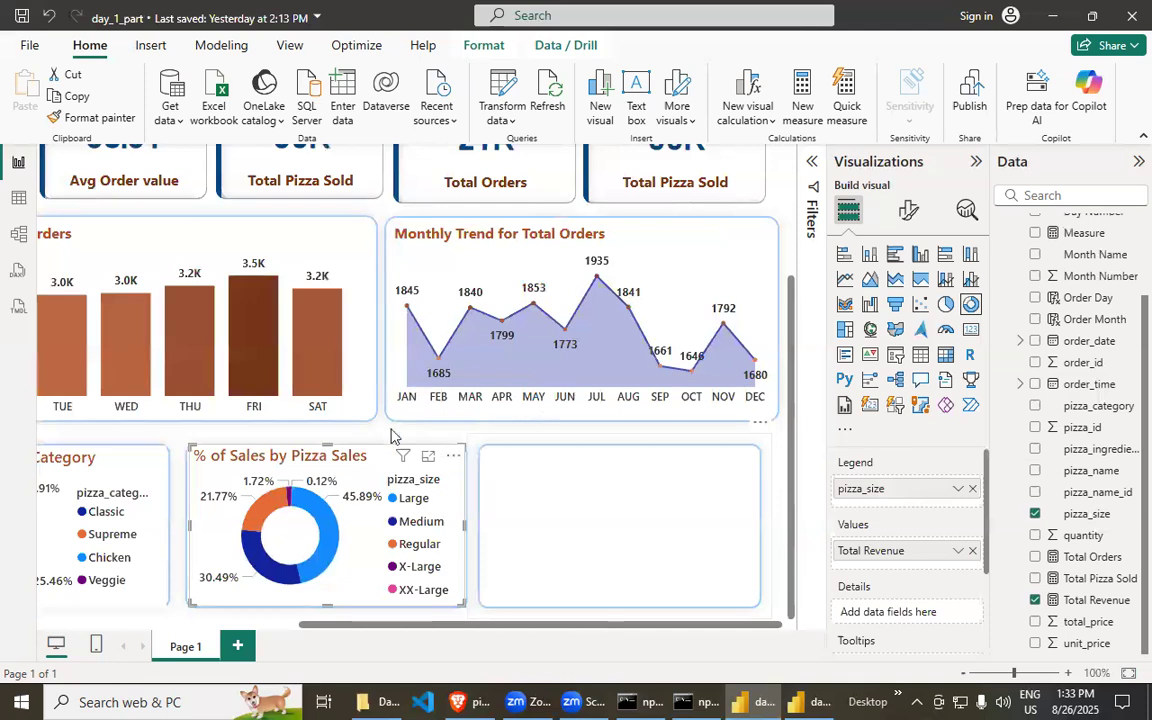
{"action": "left_click_drag", "start_coordinate": [381, 628], "coordinate": [193, 342]}
{"action": "left_click", "coordinate": [193, 342]}
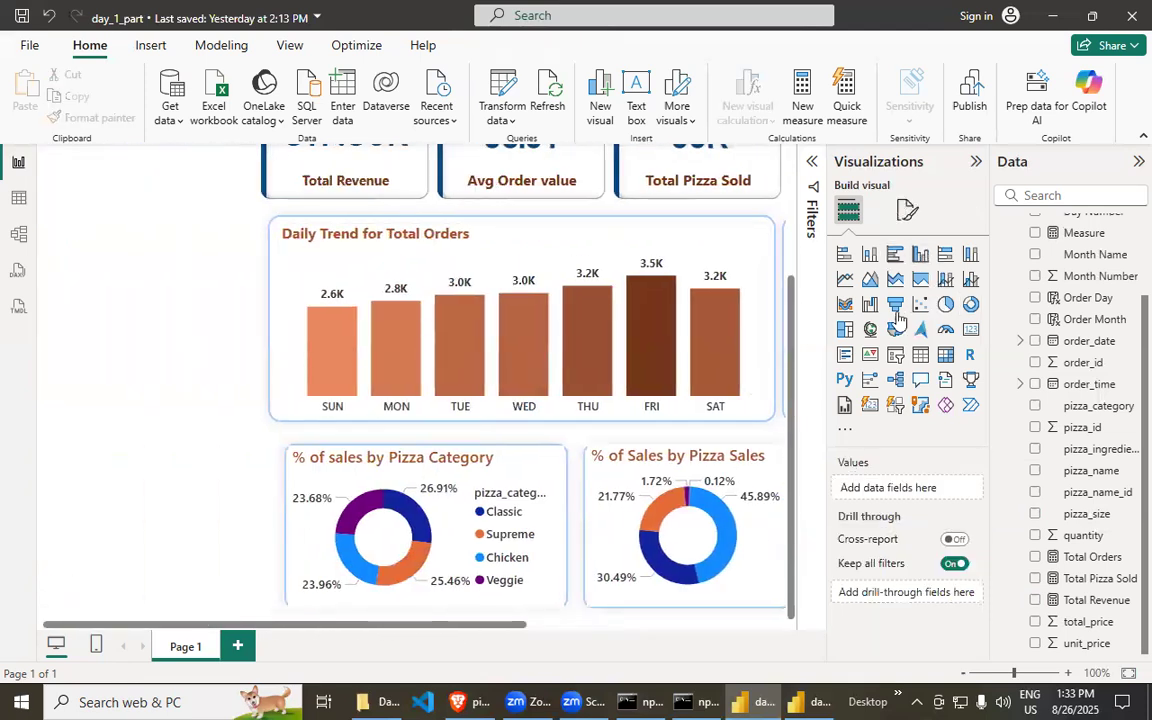
{"action": "left_click_drag", "start_coordinate": [196, 469], "coordinate": [894, 497]}
- Position and resize the empty funnel chart inside the blank card beside the pizza size donut
{"action": "left_click_drag", "start_coordinate": [503, 628], "coordinate": [758, 634]}
{"action": "left_click_drag", "start_coordinate": [671, 607], "coordinate": [765, 606]}
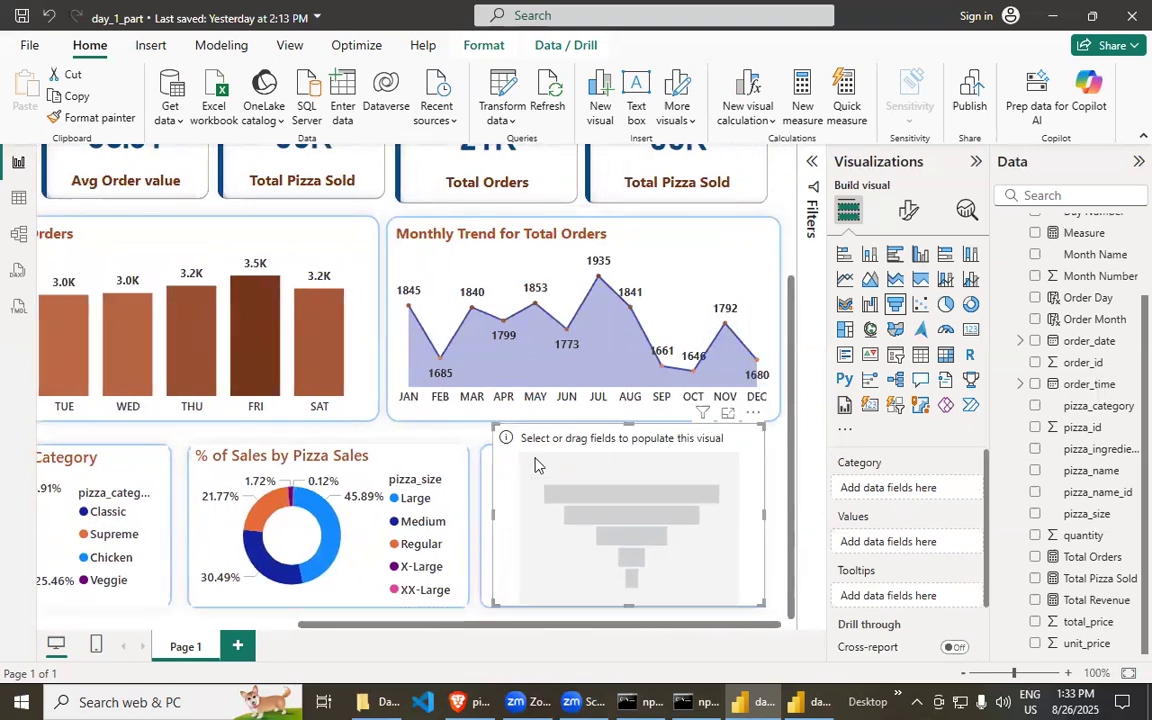
{"action": "left_click_drag", "start_coordinate": [495, 428], "coordinate": [494, 457]}
{"action": "left_click_drag", "start_coordinate": [583, 506], "coordinate": [589, 499]}
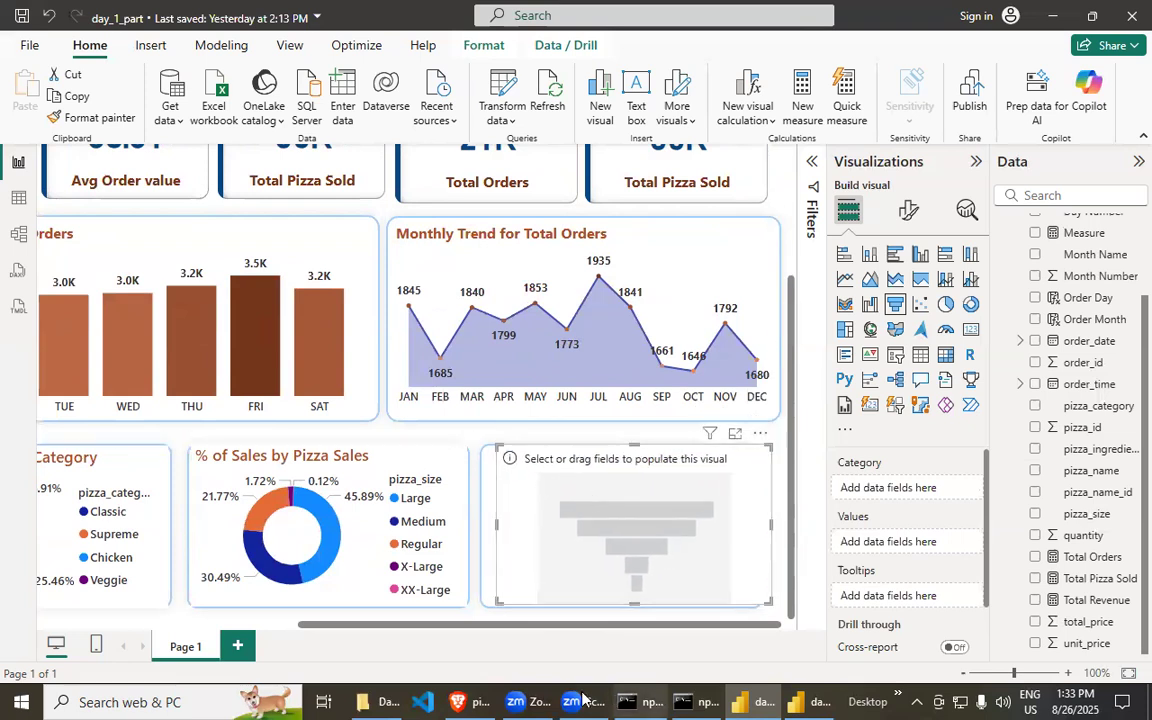
- Switch to the pizza_sales notebook and read requirement 5, Total Pizza Sold By Pizza Category, with its chart description
{"action": "left_click", "coordinate": [460, 701]}
{"action": "scroll", "coordinate": [222, 492], "scroll_direction": "down", "scroll_amount": 3}
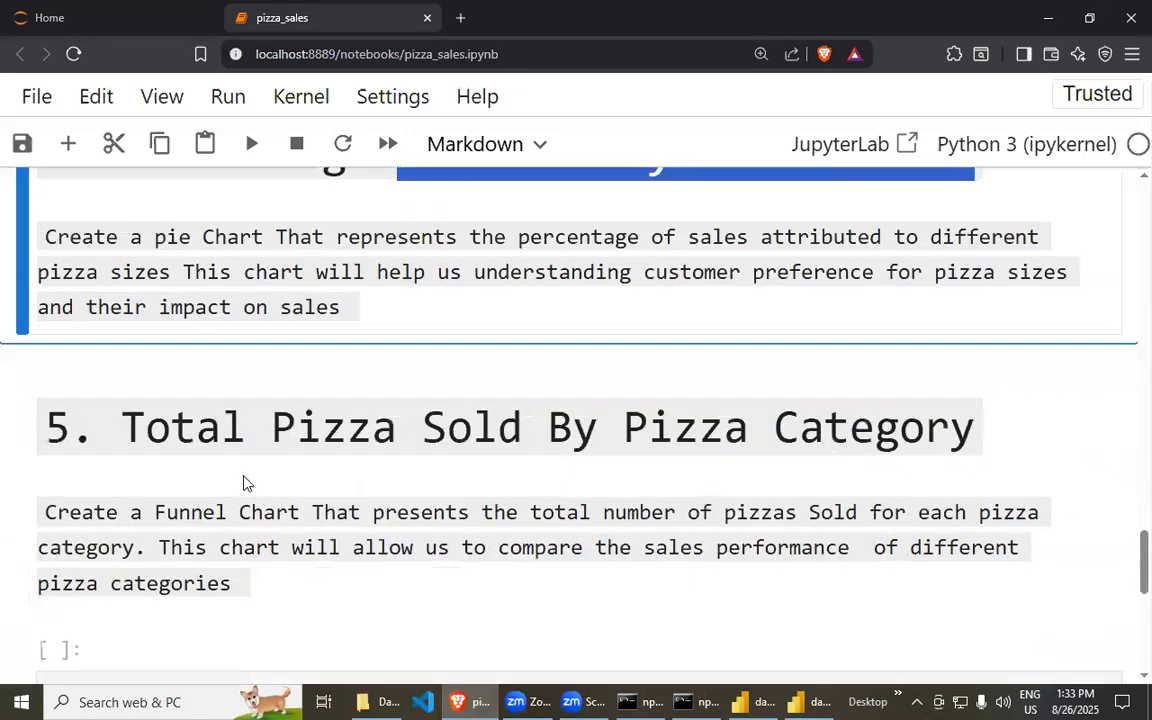
{"action": "left_click_drag", "start_coordinate": [422, 428], "coordinate": [918, 430]}
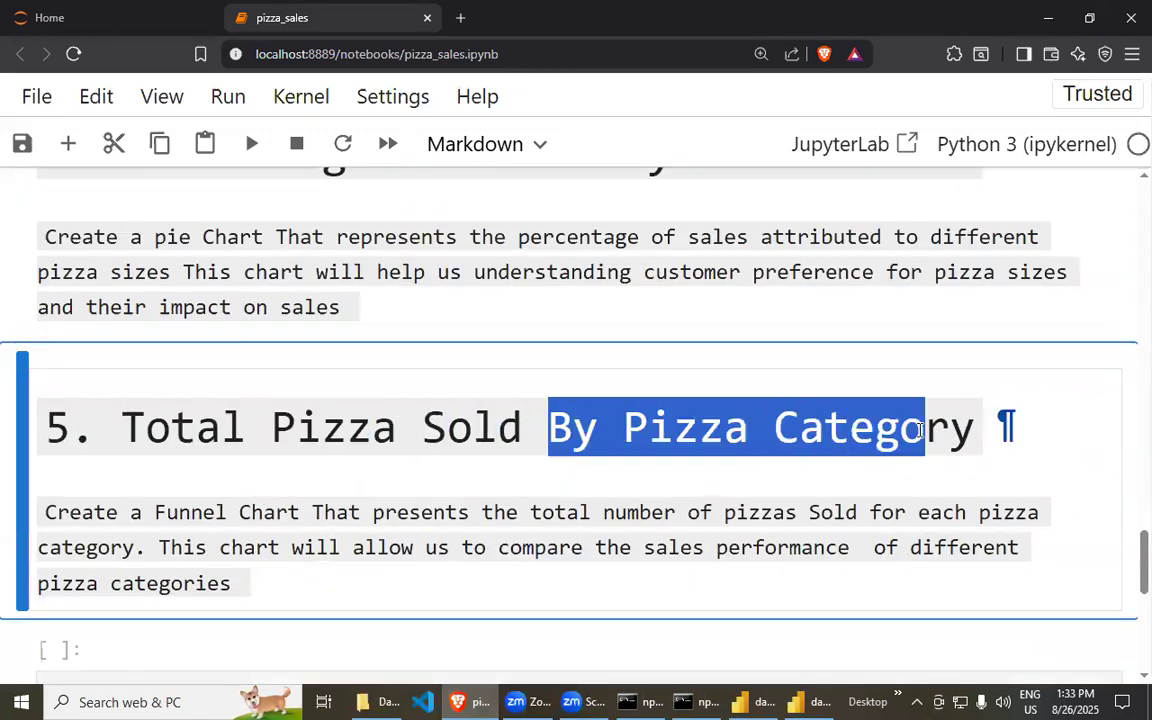
{"action": "double_click", "coordinate": [333, 428]}
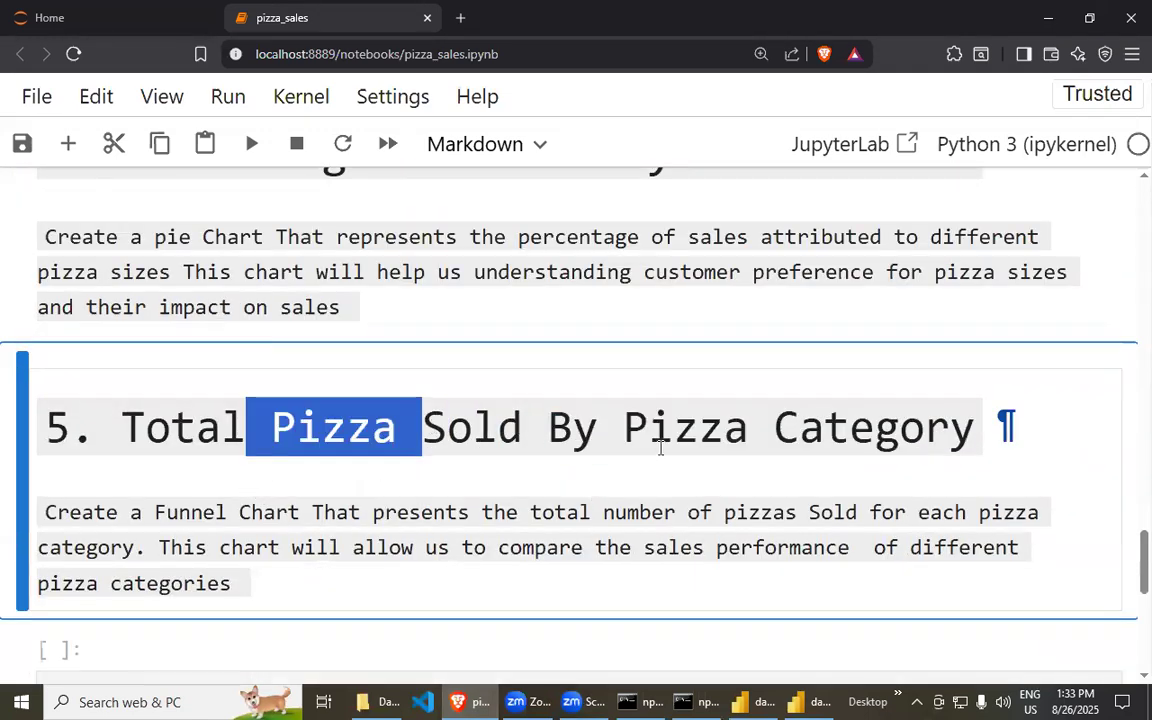
{"action": "left_click", "coordinate": [573, 448]}
{"action": "left_click_drag", "start_coordinate": [155, 512], "coordinate": [517, 512]}
{"action": "left_click", "coordinate": [555, 512]}
{"action": "left_click_drag", "start_coordinate": [687, 512], "coordinate": [806, 510]}
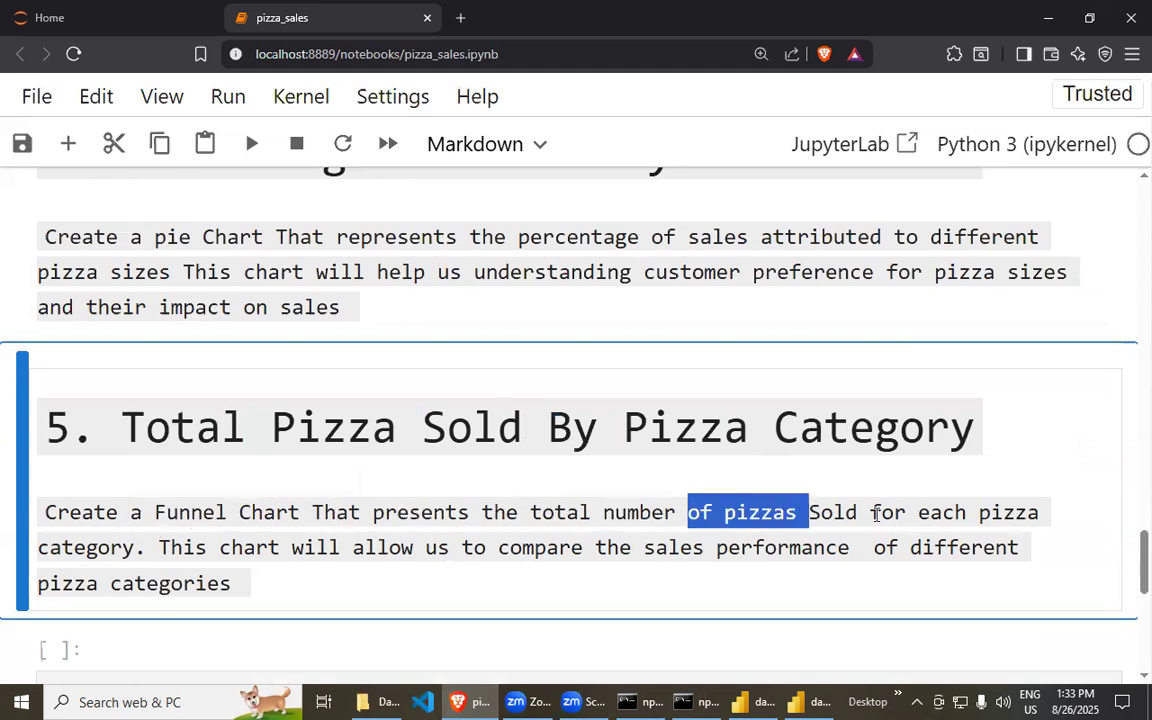
{"action": "left_click_drag", "start_coordinate": [907, 512], "coordinate": [1015, 512]}
{"action": "left_click_drag", "start_coordinate": [165, 547], "coordinate": [413, 547]}
{"action": "left_click", "coordinate": [280, 547]}
{"action": "left_click", "coordinate": [458, 552]}
{"action": "left_click_drag", "start_coordinate": [547, 547], "coordinate": [779, 550]}
{"action": "left_click", "coordinate": [856, 550]}
{"action": "left_click_drag", "start_coordinate": [906, 549], "coordinate": [1018, 549]}
{"action": "left_click_drag", "start_coordinate": [110, 585], "coordinate": [249, 603]}
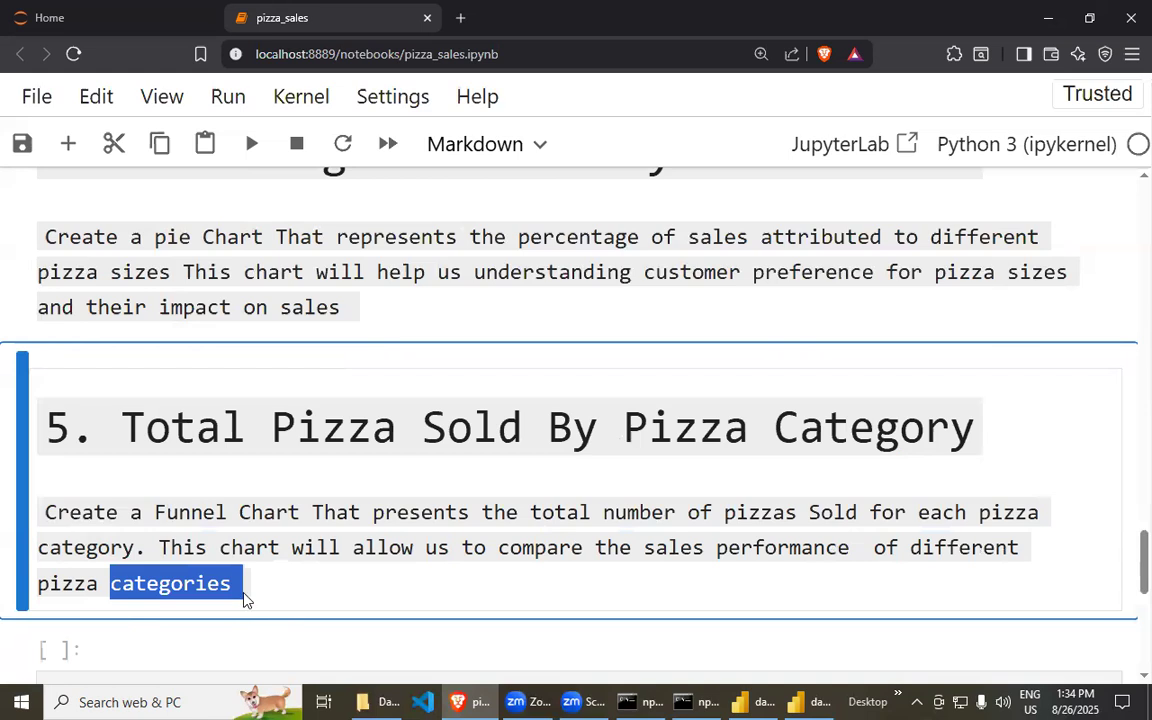
- Switch to day_1 and examine the assigned fields and bar tooltips of the Total Pizza Sold By Pizza Category funnel
{"action": "left_click", "coordinate": [808, 702]}
{"action": "left_click", "coordinate": [756, 540]}
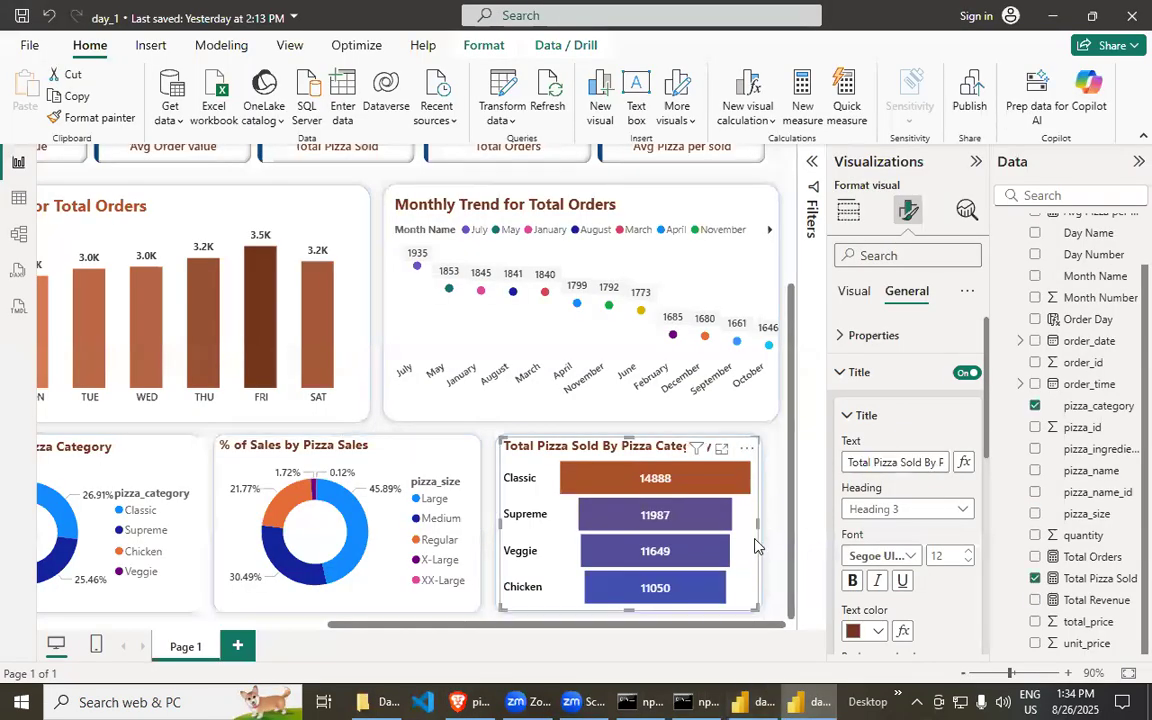
{"action": "left_click", "coordinate": [848, 212]}
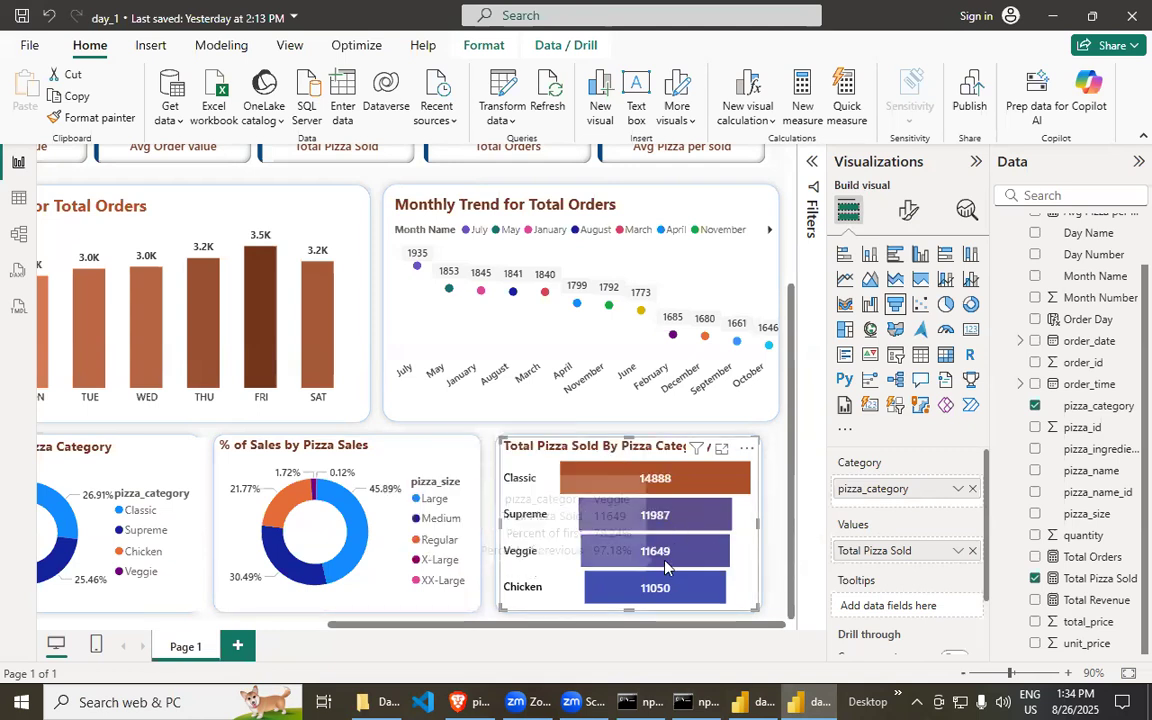
{"action": "mouse_move", "coordinate": [678, 600]}
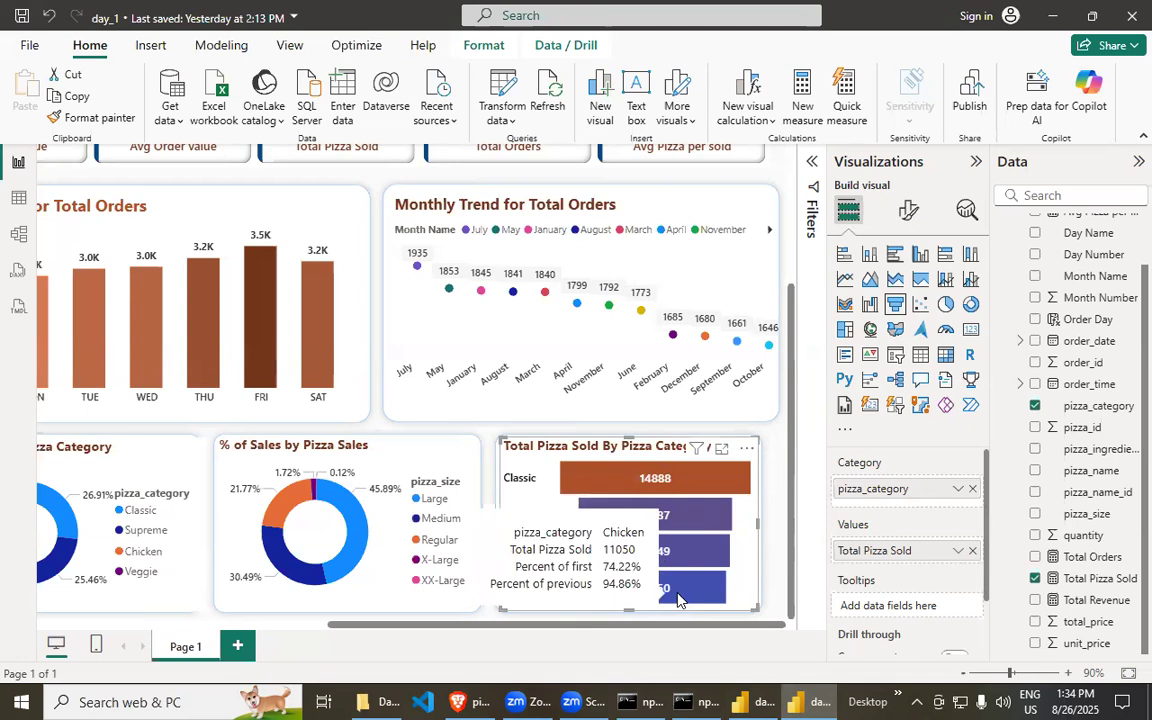
- Switch to day_1_part and assign pizza_name as the funnel's category and Total Pizza Sold as its values
{"action": "left_click", "coordinate": [764, 700]}
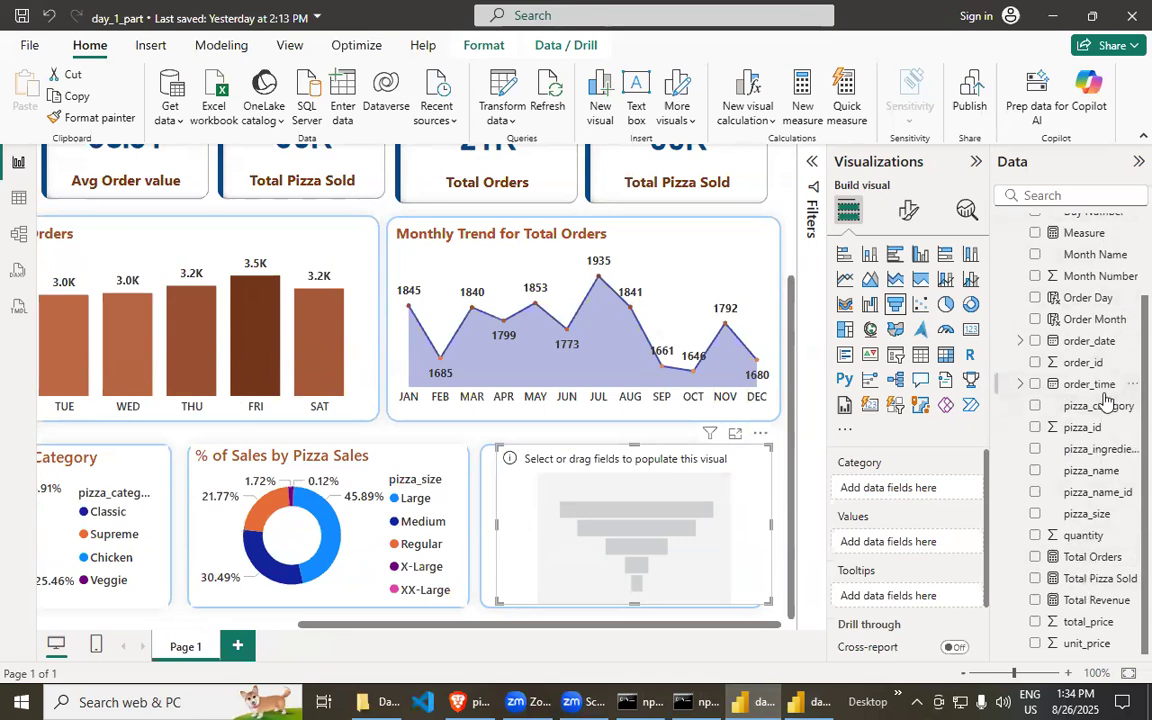
{"action": "left_click", "coordinate": [1065, 471]}
{"action": "left_click", "coordinate": [1035, 470]}
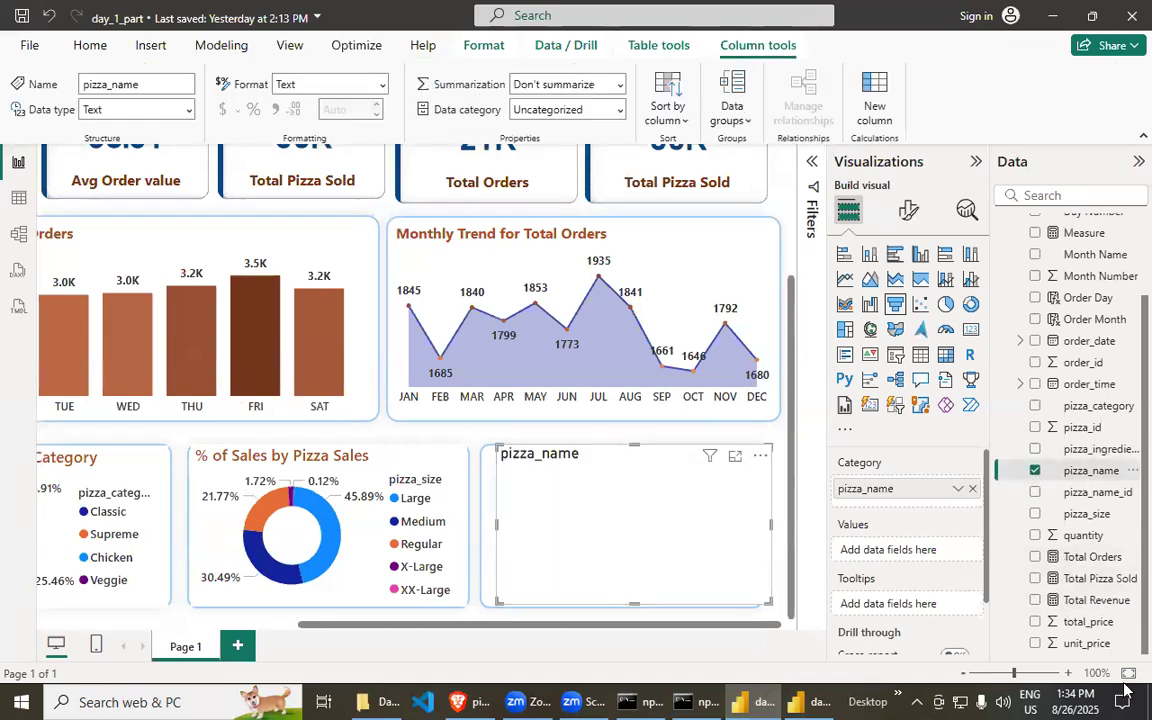
{"action": "left_click", "coordinate": [1035, 579]}
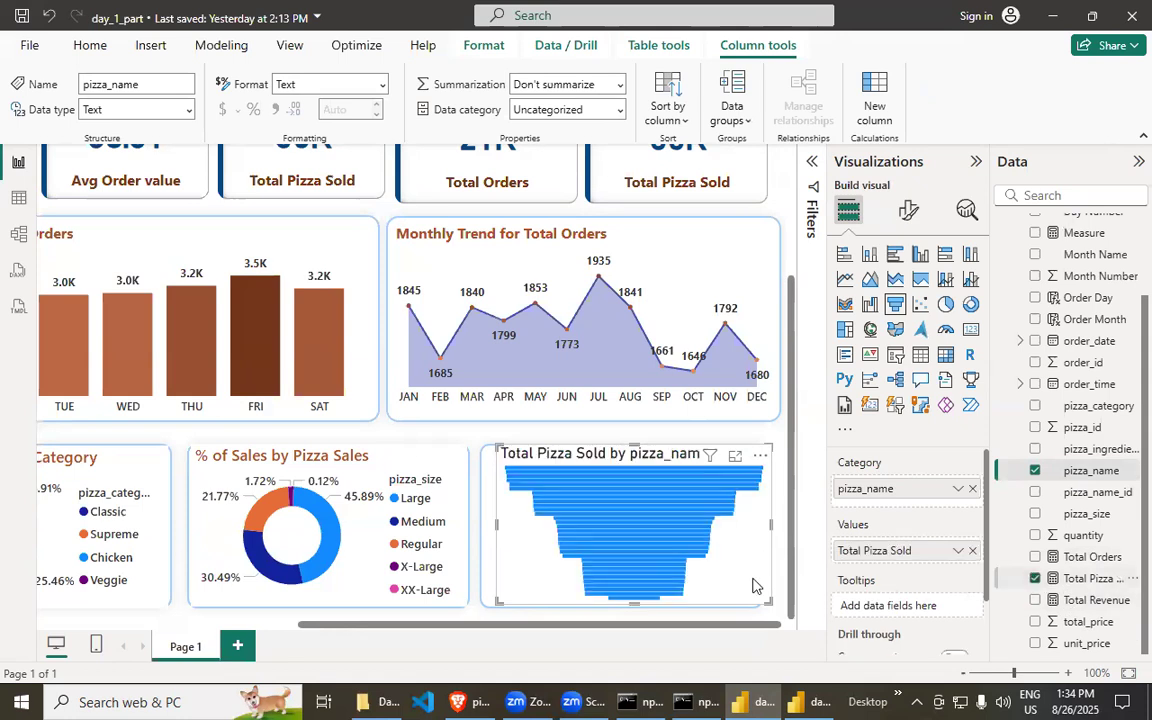
{"action": "left_click", "coordinate": [810, 702]}
{"action": "left_click", "coordinate": [778, 702]}
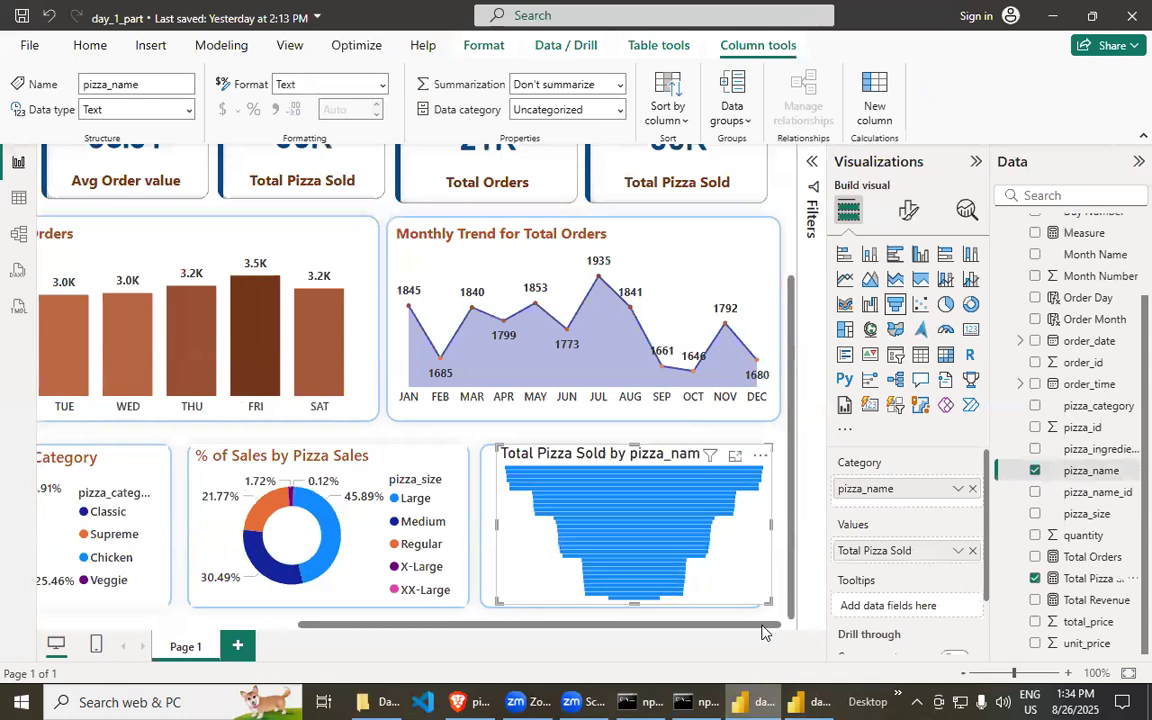
- Replace pizza_name with pizza_category as the funnel's category field
{"action": "left_click", "coordinate": [972, 489]}
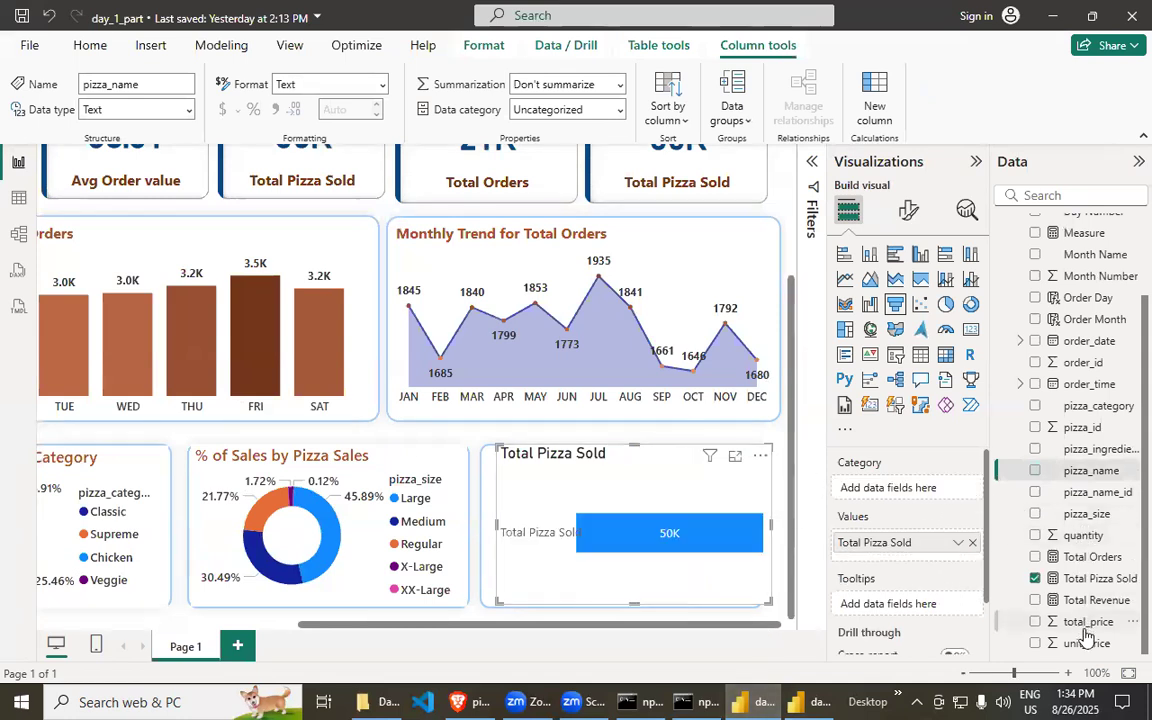
{"action": "scroll", "coordinate": [1080, 524], "scroll_direction": "up", "scroll_amount": 2}
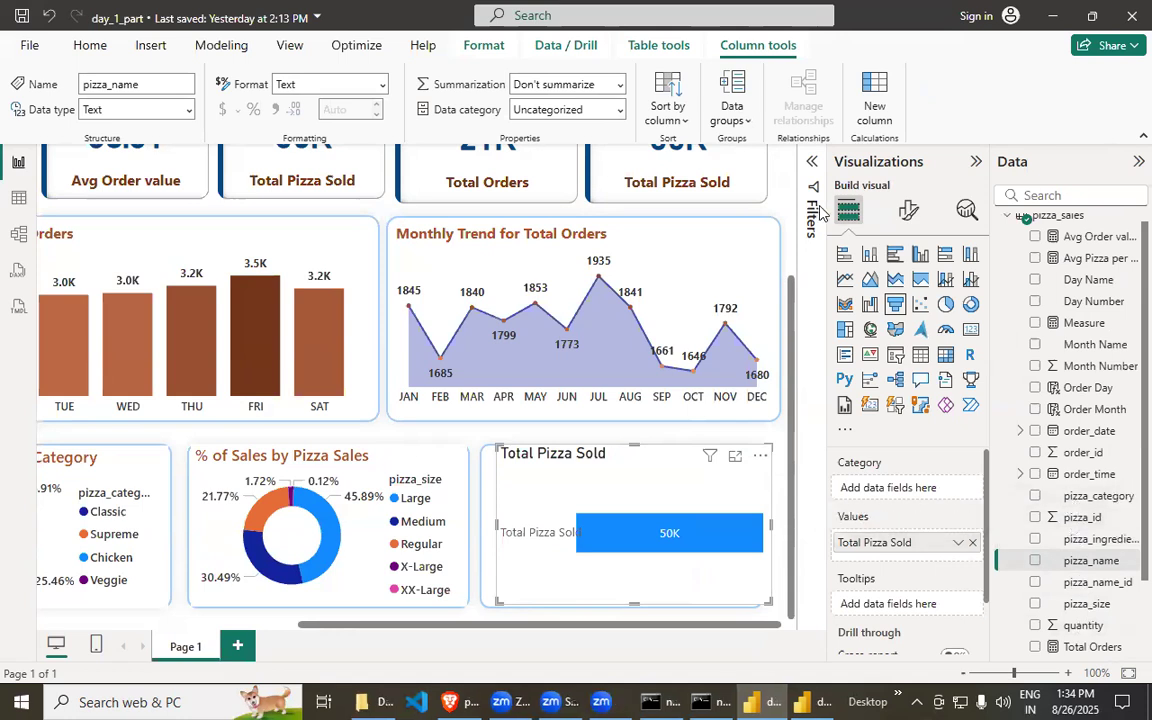
{"action": "scroll", "coordinate": [1104, 560], "scroll_direction": "down", "scroll_amount": 2}
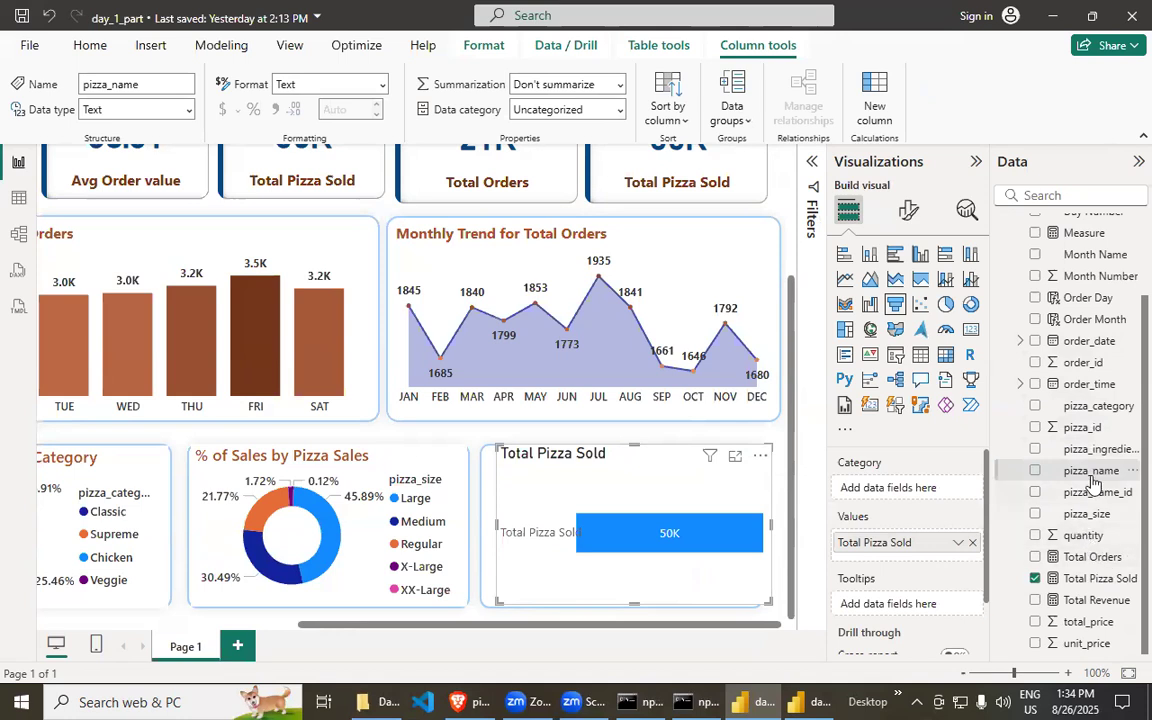
{"action": "left_click", "coordinate": [1037, 408]}
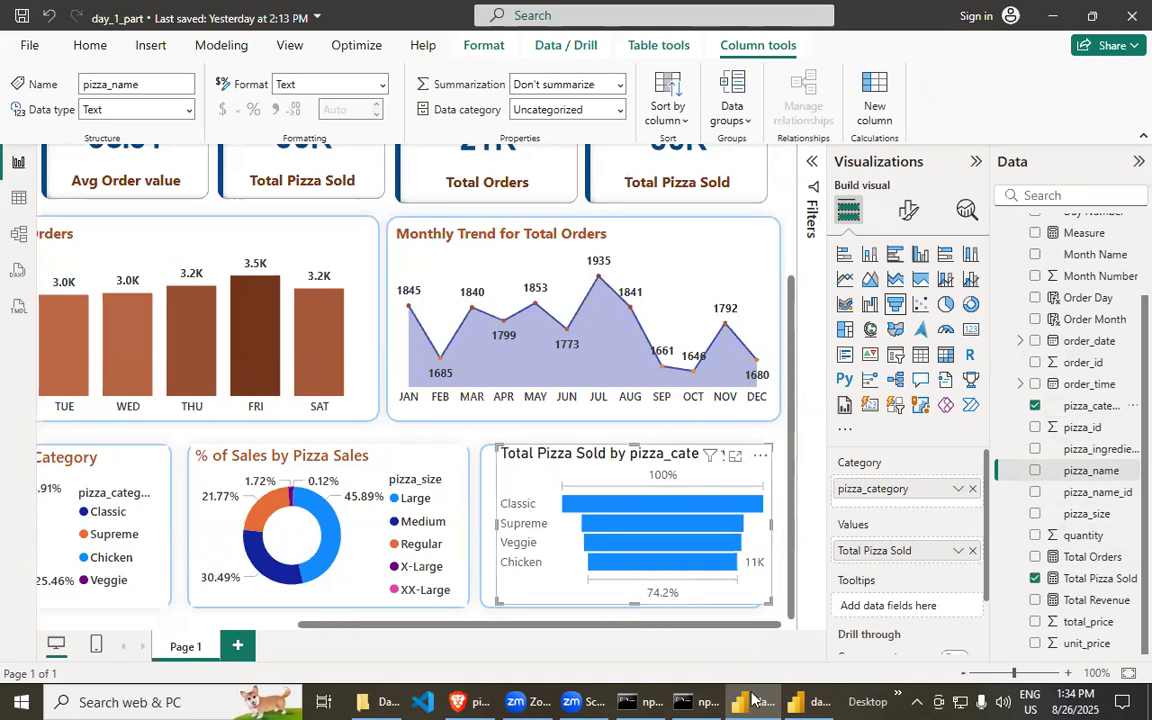
- Widen the funnel in day_1_part to meet its card's left edge, and compare it with the funnel in day_1
{"action": "left_click", "coordinate": [805, 702]}
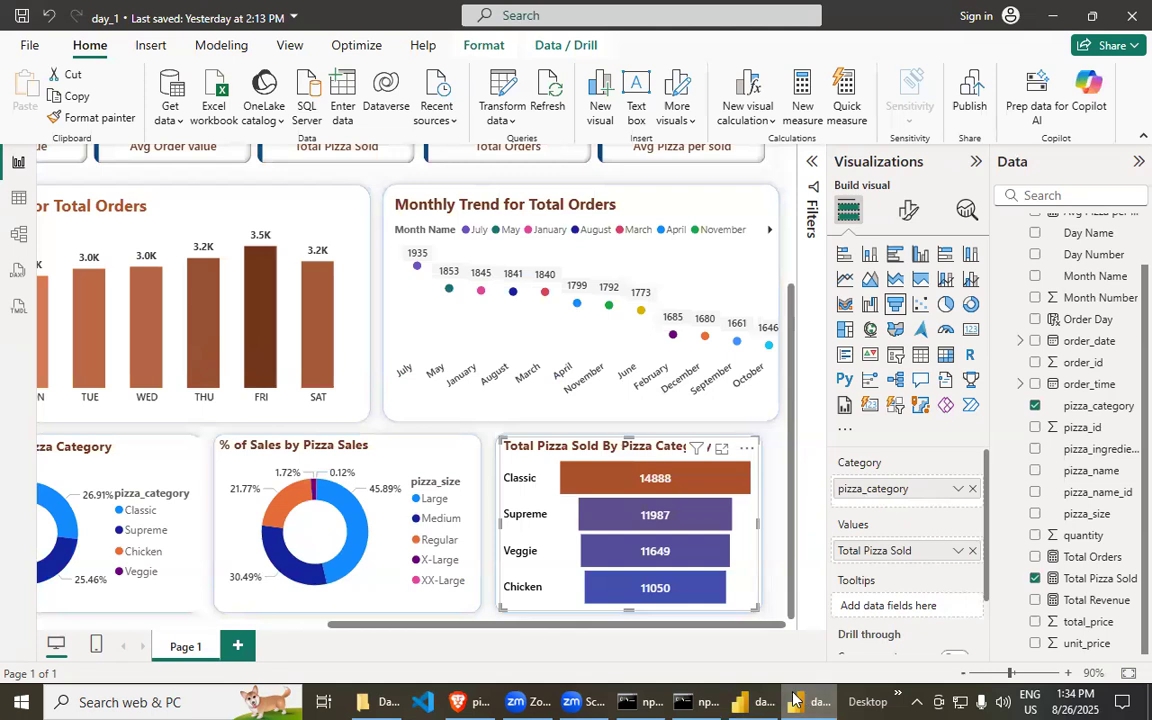
{"action": "key", "text": "alt+Tab"}
{"action": "left_click_drag", "start_coordinate": [497, 447], "coordinate": [481, 444]}
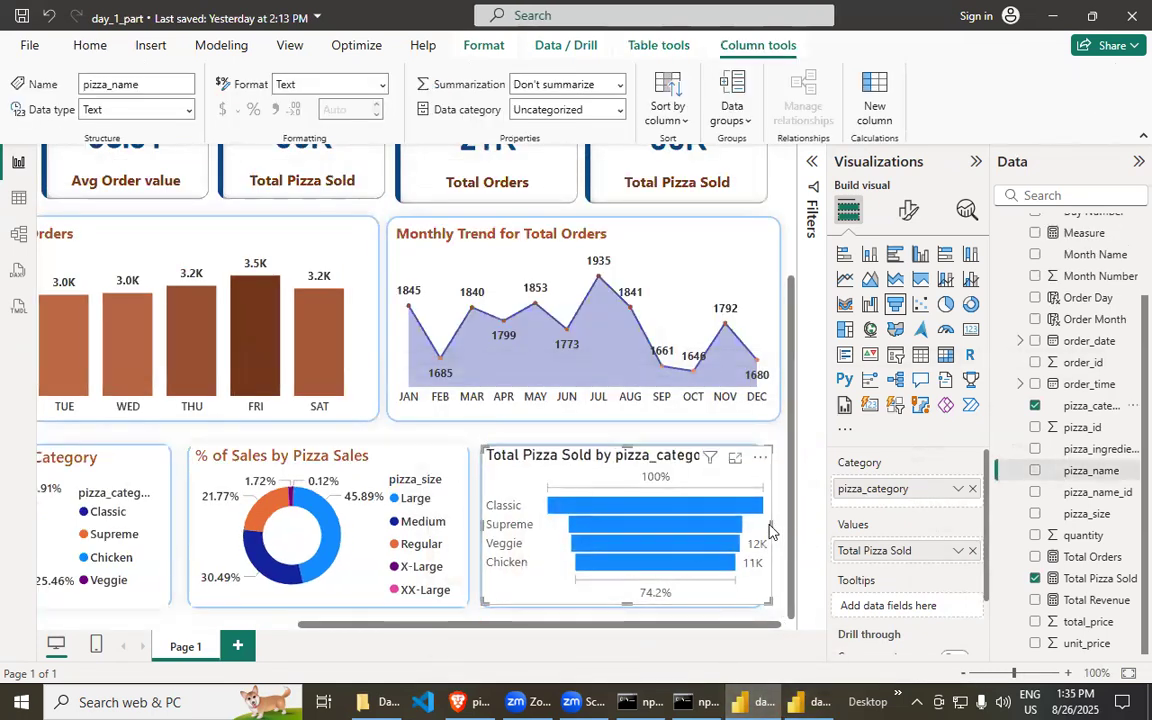
{"action": "left_click", "coordinate": [812, 701]}
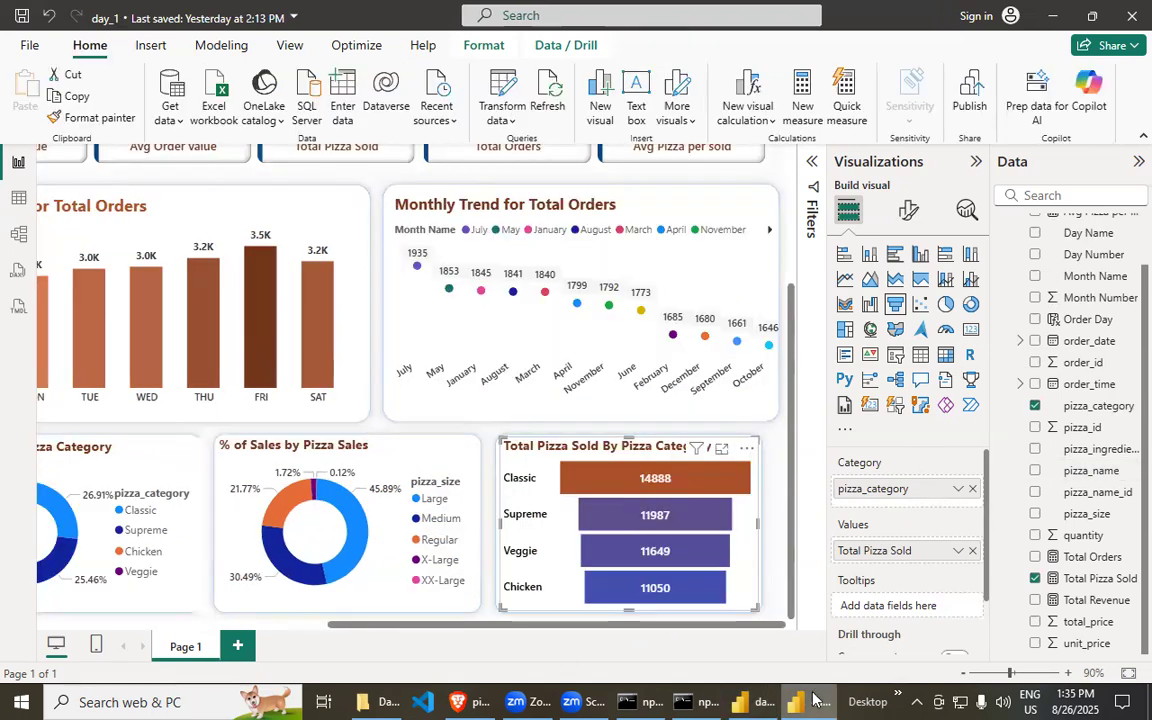
{"action": "left_click", "coordinate": [752, 701]}
- Open the funnel's color settings in day_1_part, then examine the funnel's gradient and minimum color in day_1
{"action": "left_click", "coordinate": [908, 210]}
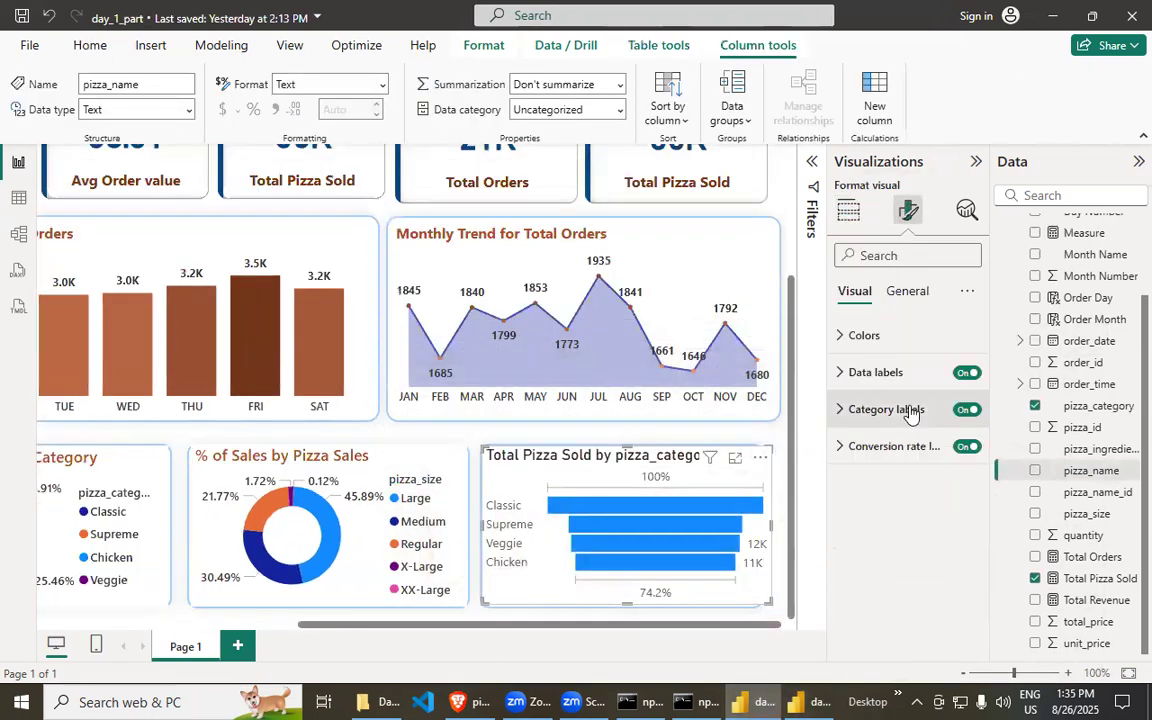
{"action": "left_click", "coordinate": [850, 336]}
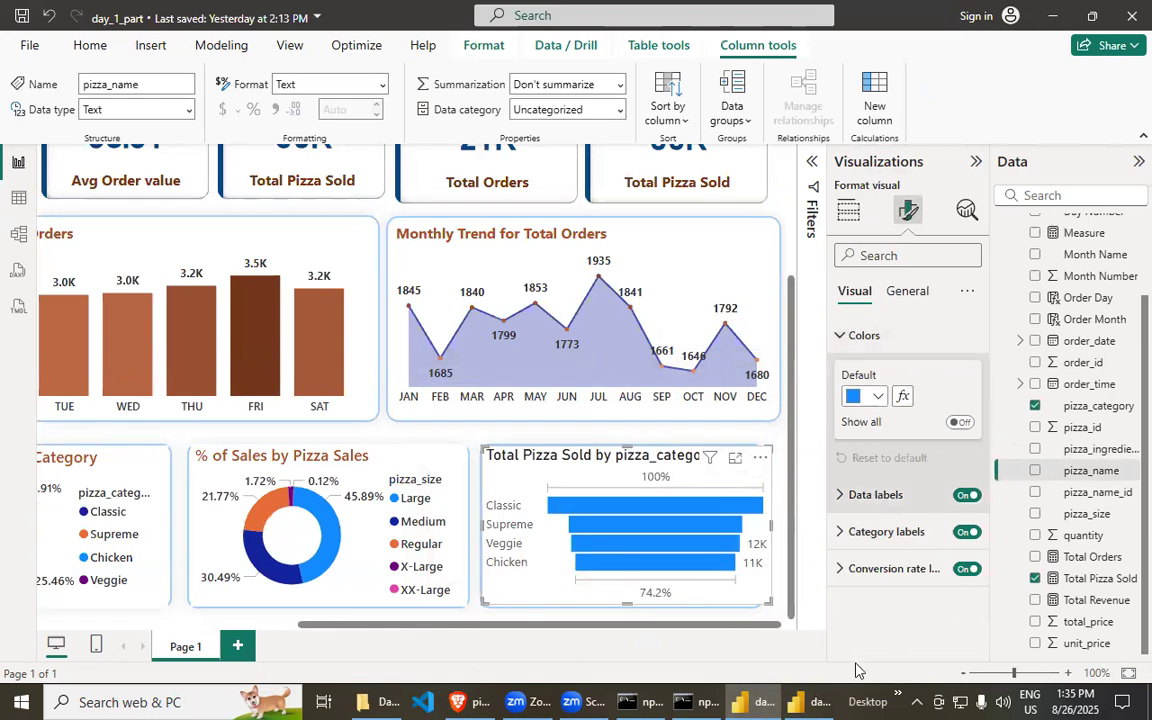
{"action": "key", "text": "alt+Tab"}
{"action": "left_click", "coordinate": [906, 210]}
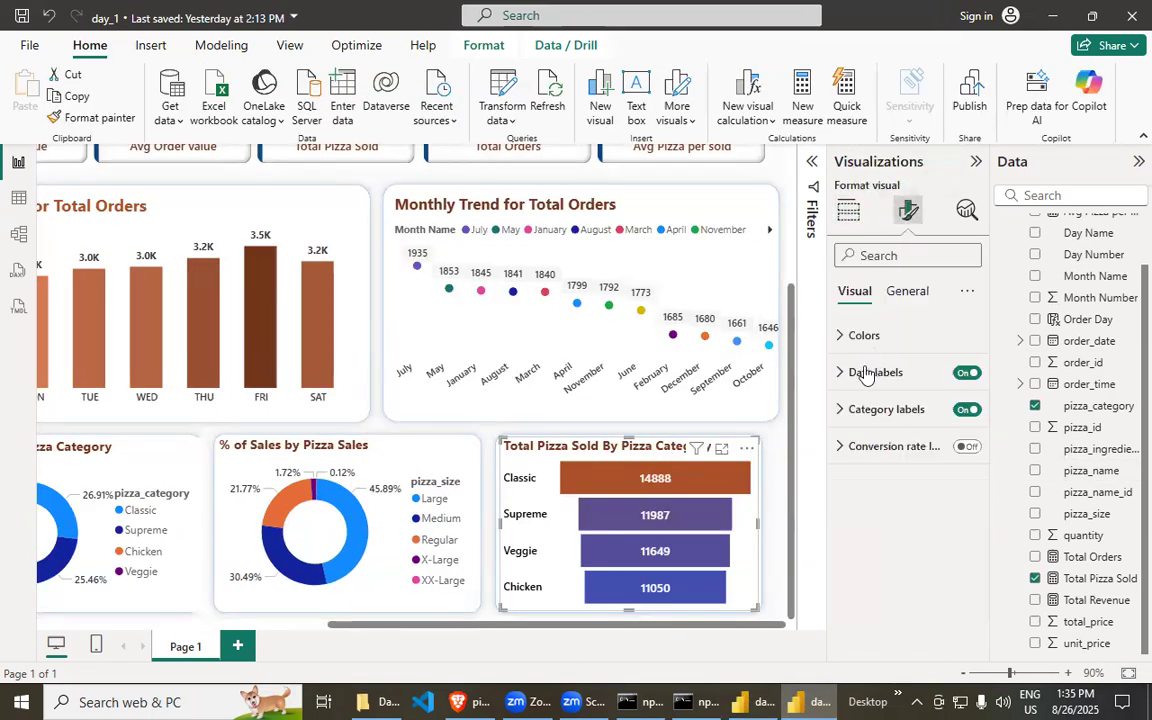
{"action": "left_click", "coordinate": [856, 335]}
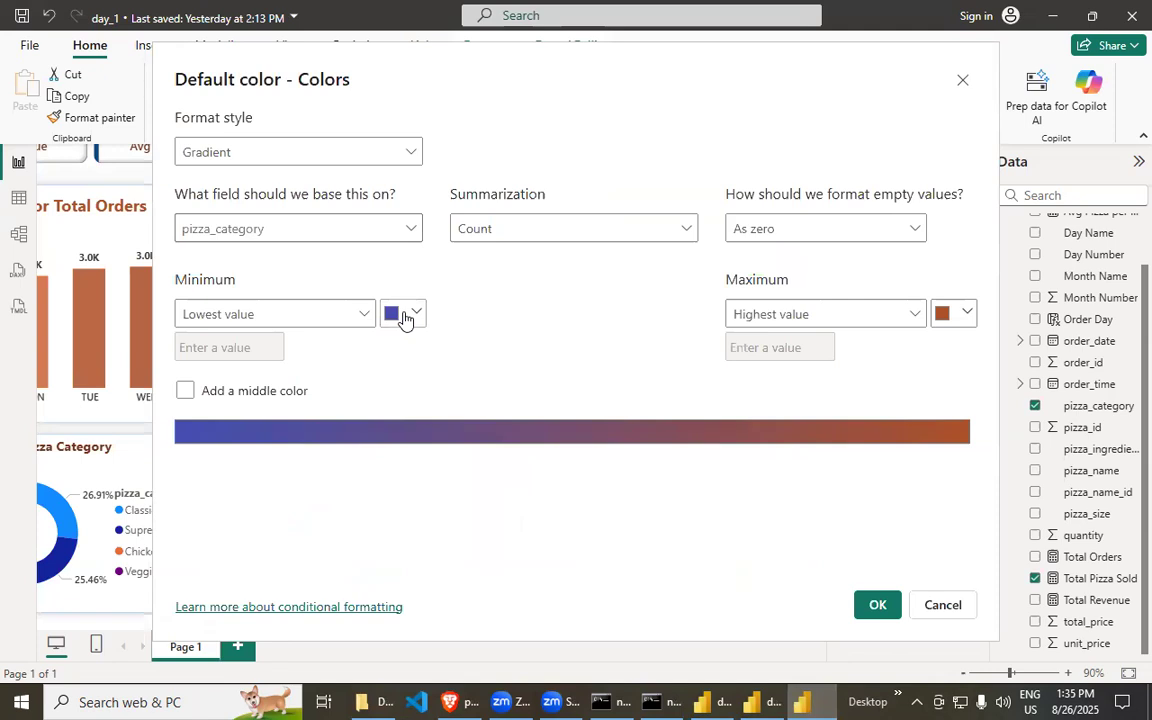
{"action": "left_click", "coordinate": [405, 318]}
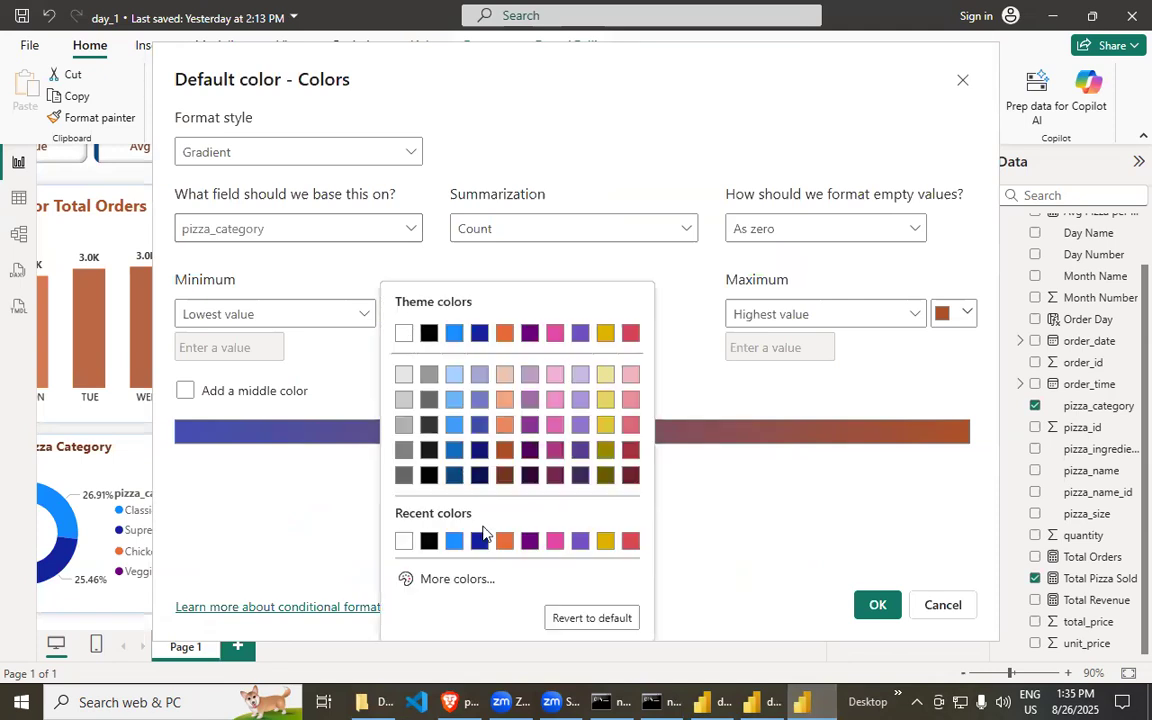
{"action": "left_click", "coordinate": [529, 270]}
{"action": "left_click", "coordinate": [398, 316]}
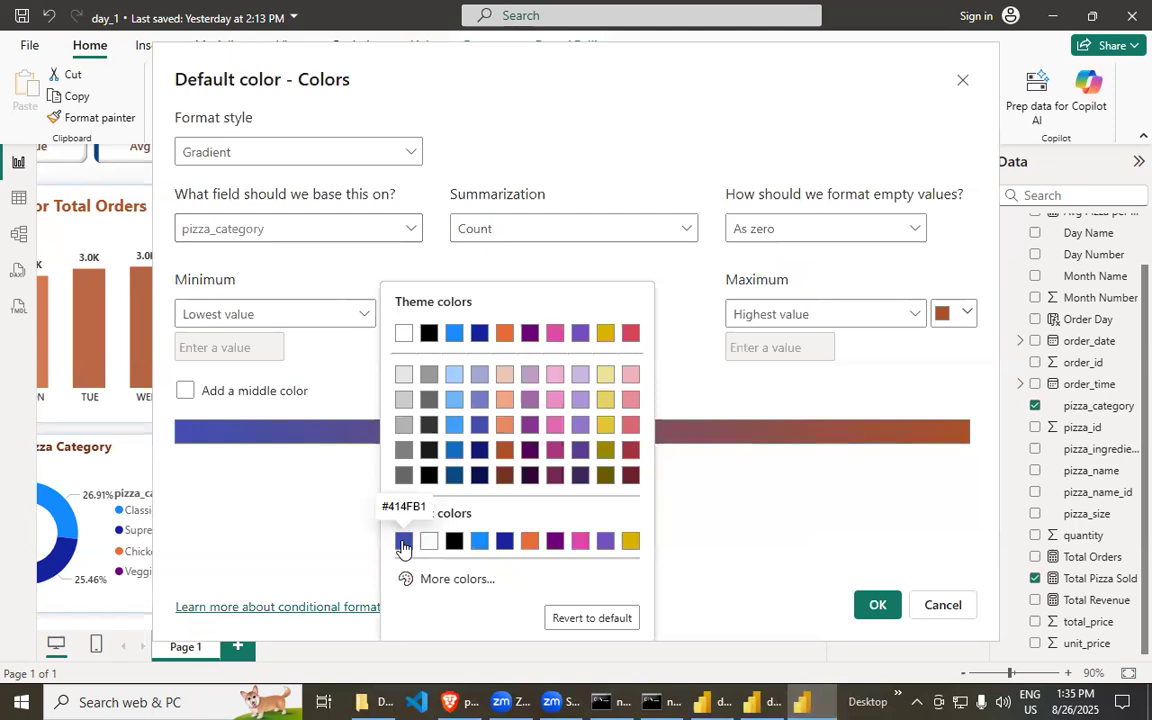
- Switch to day_1_part and set the funnel gradient's minimum color to #414FB1, based on Total Pizza Sold
{"action": "left_click", "coordinate": [720, 700]}
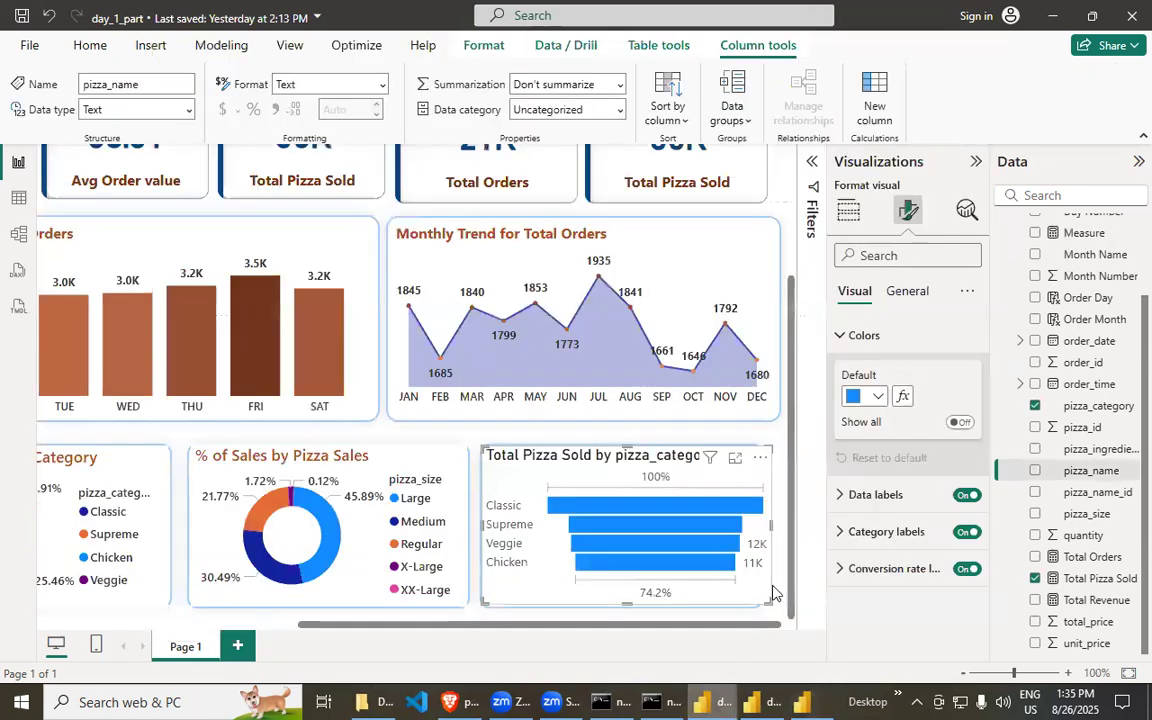
{"action": "left_click", "coordinate": [902, 396]}
{"action": "left_click", "coordinate": [403, 313]}
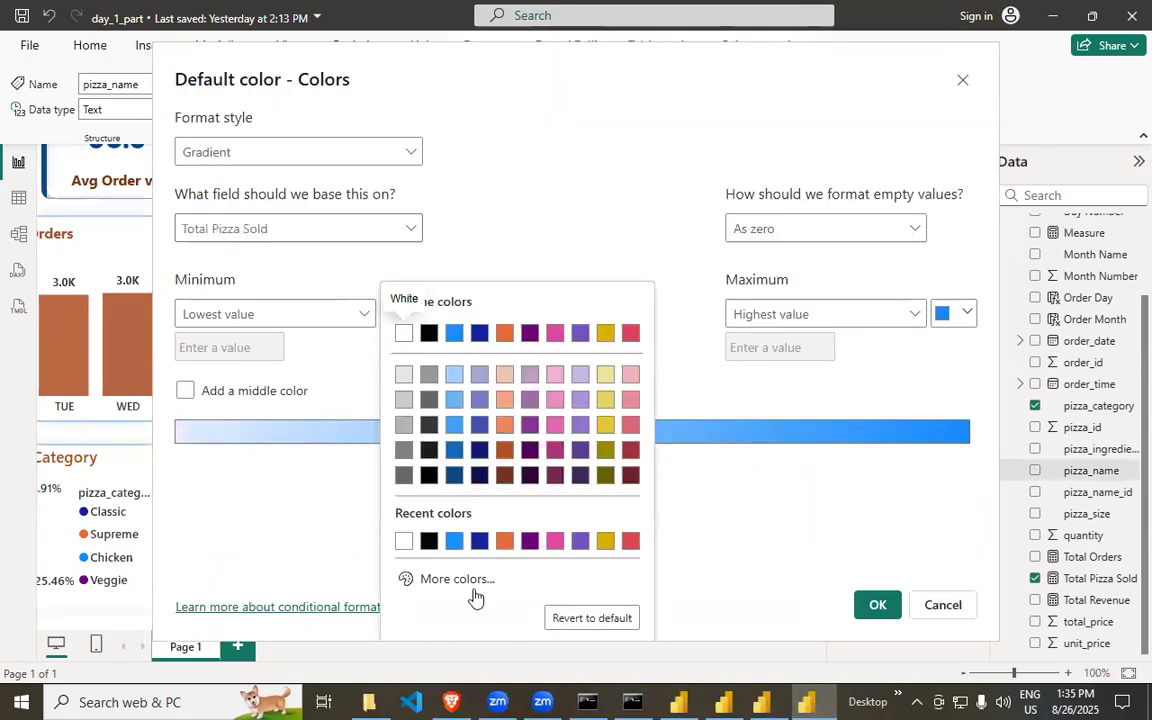
{"action": "left_click", "coordinate": [443, 579]}
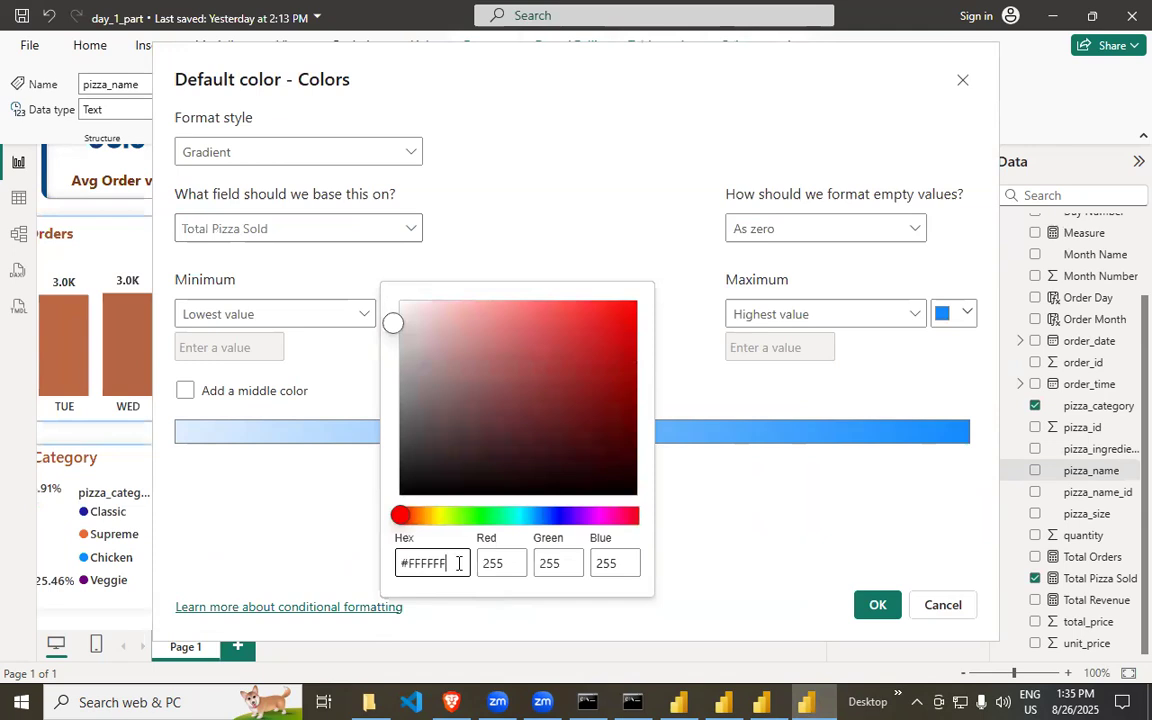
{"action": "type", "text": "#"}
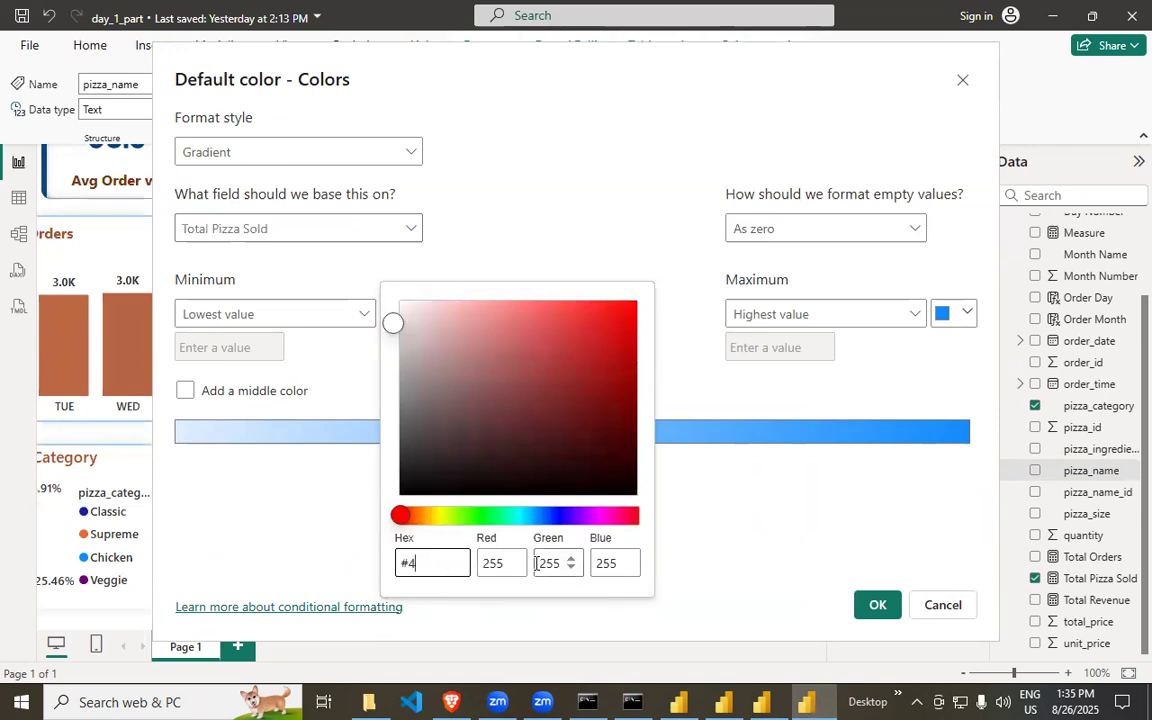
{"action": "type", "text": "414fb1"}
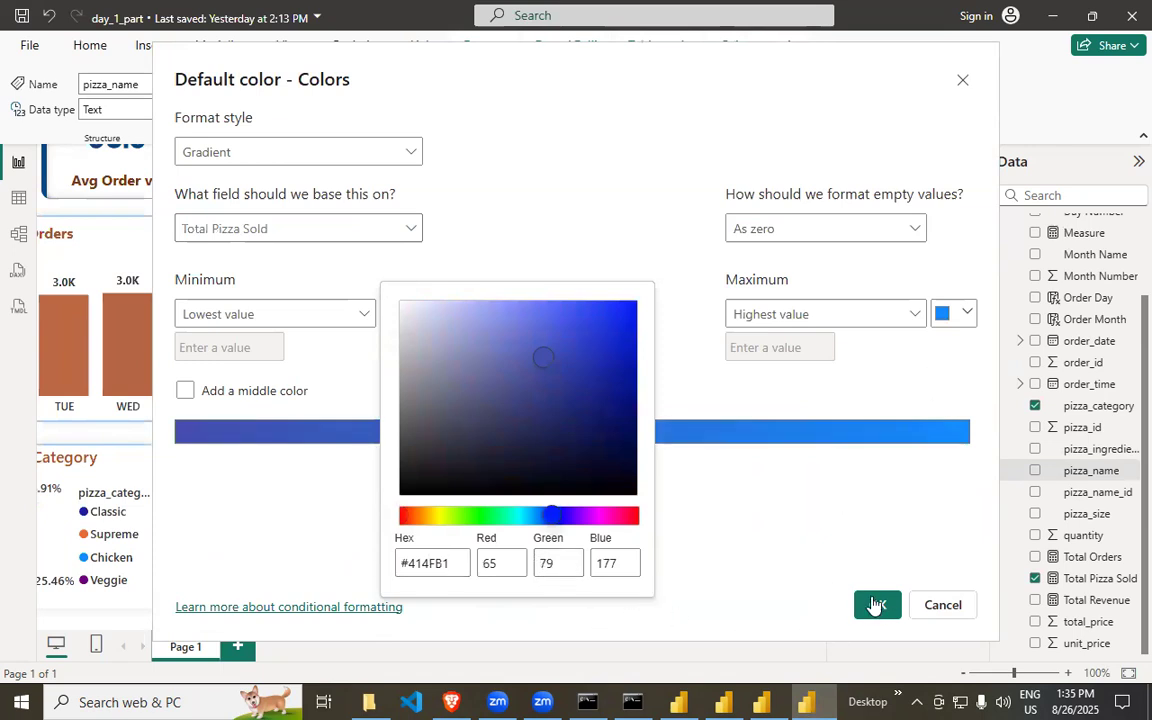
{"action": "left_click", "coordinate": [790, 545]}
- Set the gradient's maximum color to the darkest shade of the orange theme color and apply the gradient to the funnel
{"action": "left_click", "coordinate": [966, 315]}
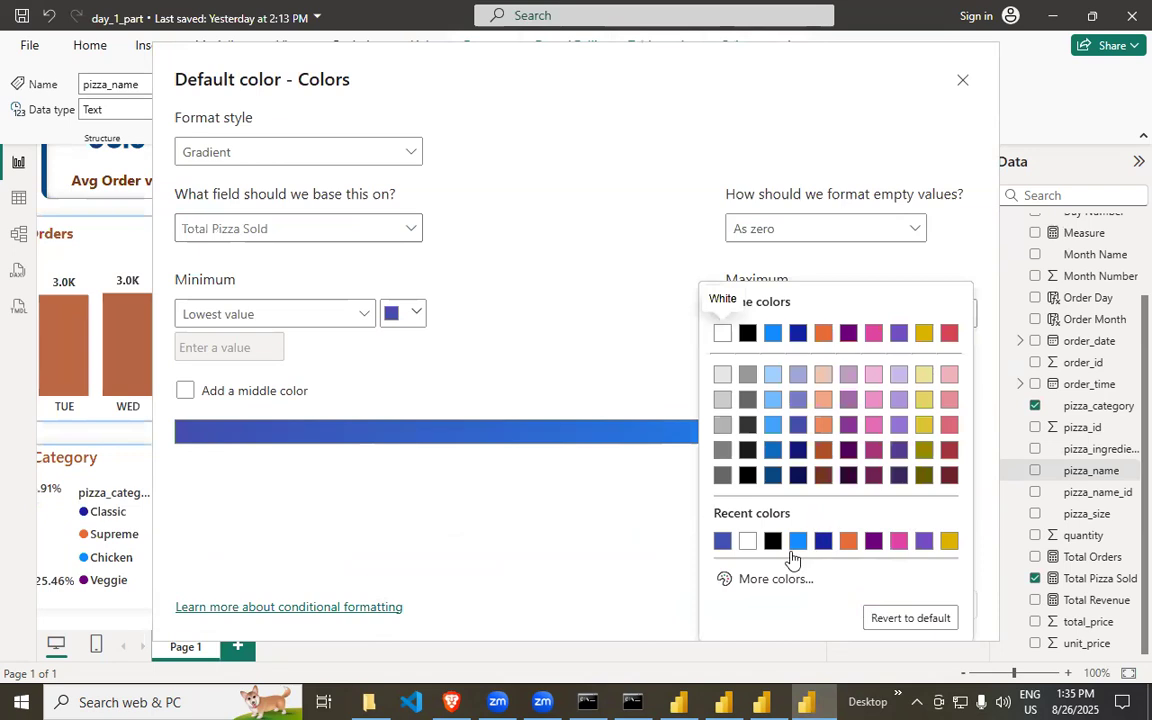
{"action": "left_click", "coordinate": [768, 579]}
{"action": "key", "text": "Escape"}
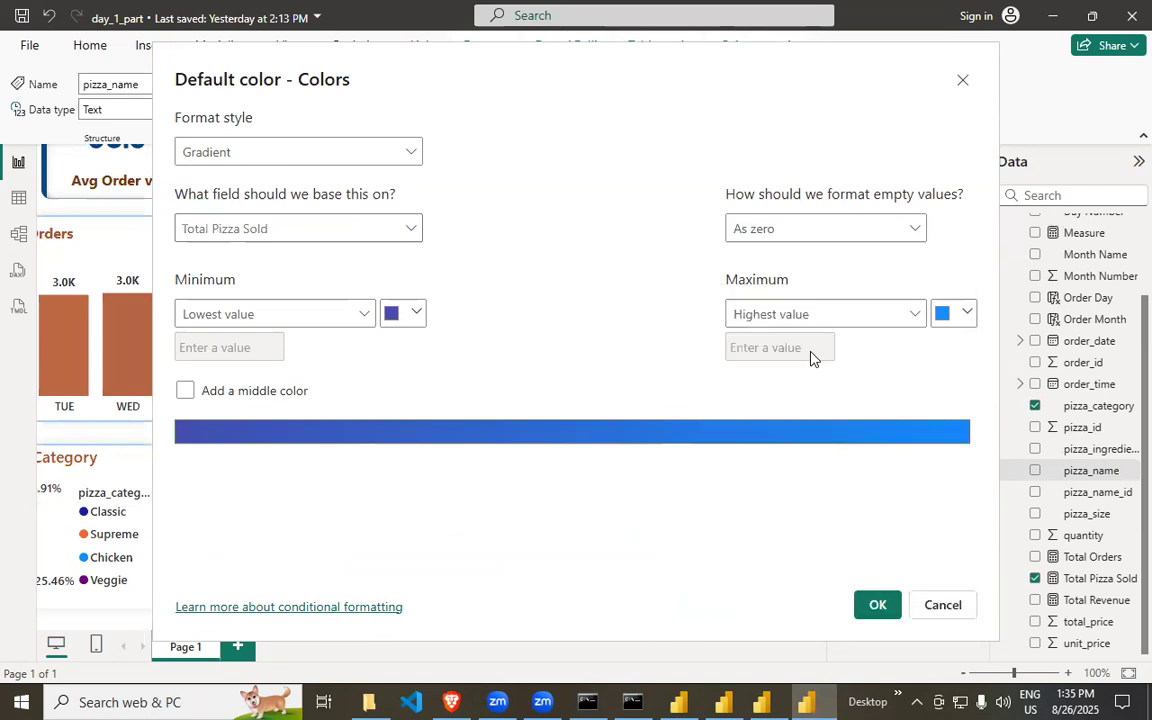
{"action": "left_click", "coordinate": [966, 315]}
{"action": "left_click", "coordinate": [823, 450]}
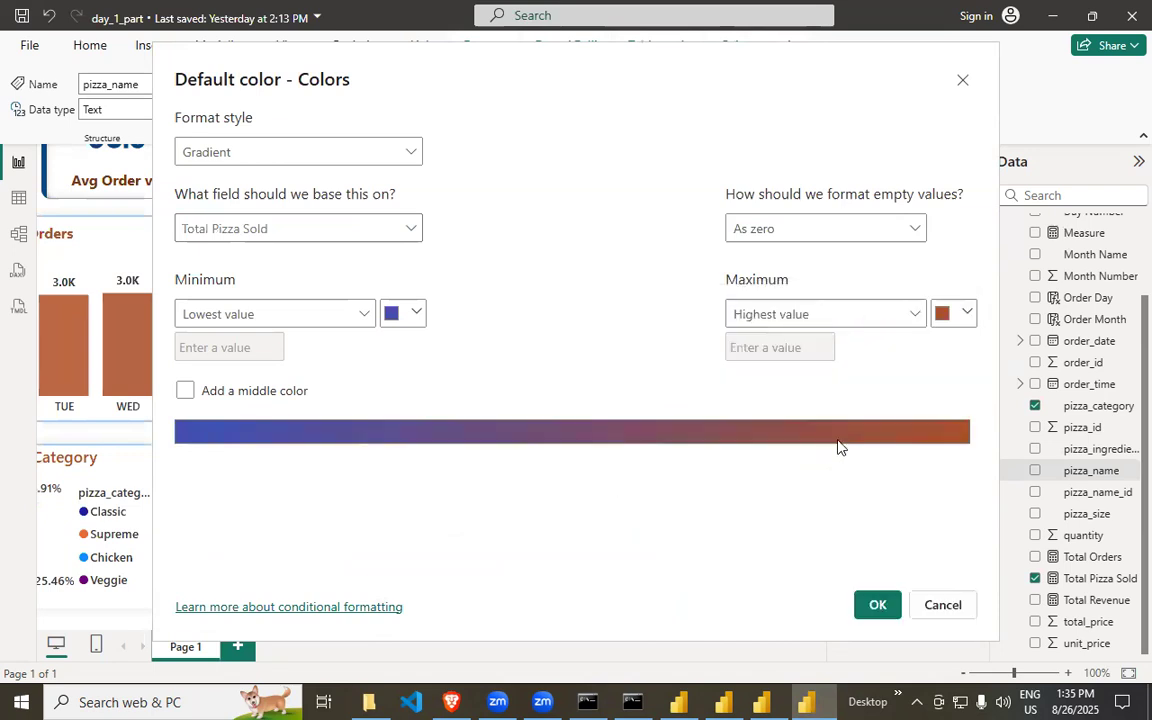
{"action": "left_click", "coordinate": [941, 318]}
{"action": "left_click", "coordinate": [823, 476]}
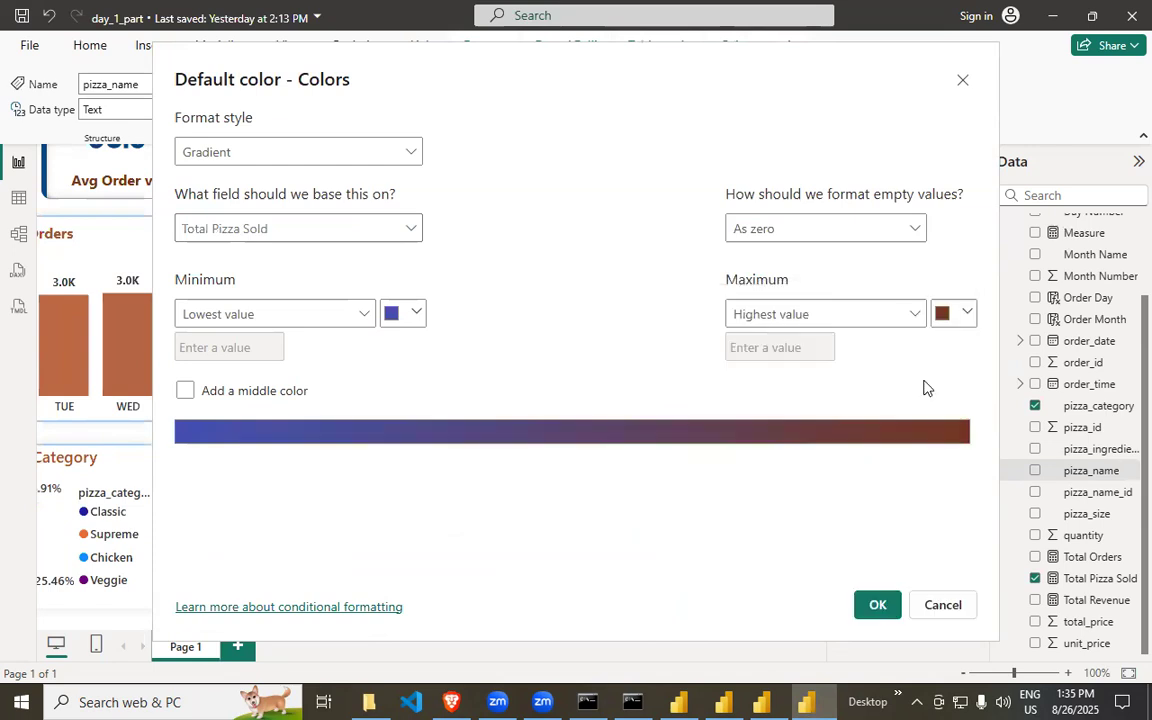
{"action": "left_click", "coordinate": [882, 600]}
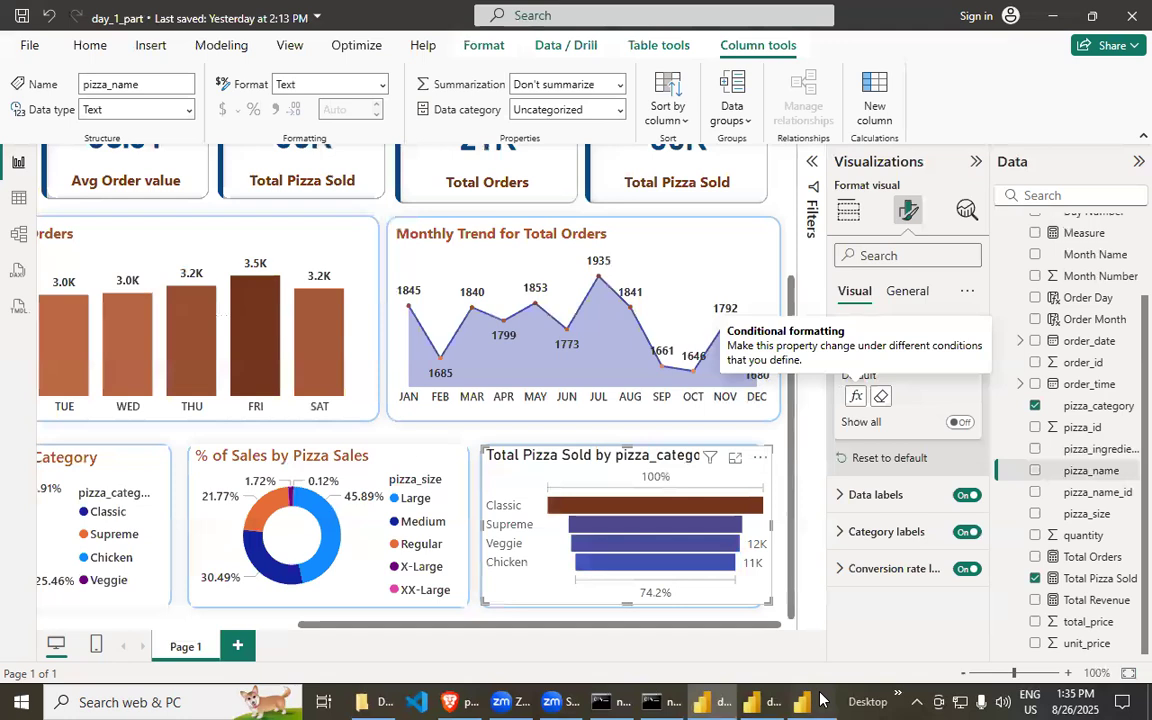
- Switch to day_1 and examine which orange shade its funnel gradient uses as the maximum color
{"action": "left_click", "coordinate": [700, 632]}
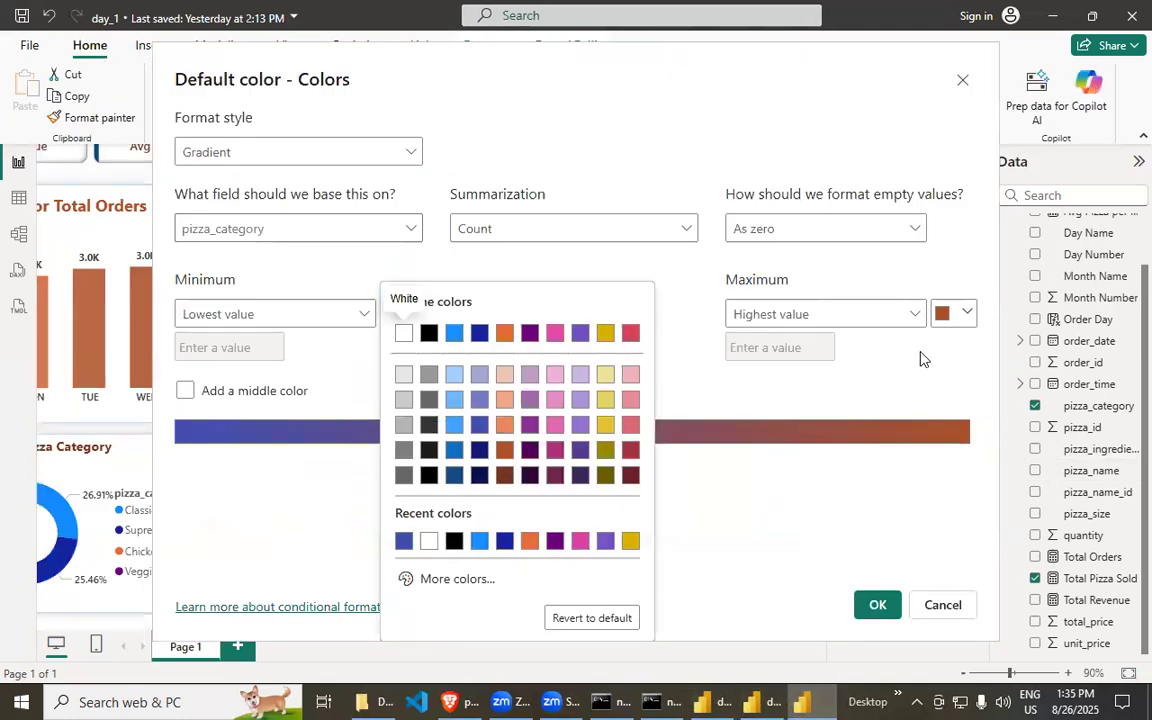
{"action": "left_click", "coordinate": [707, 522]}
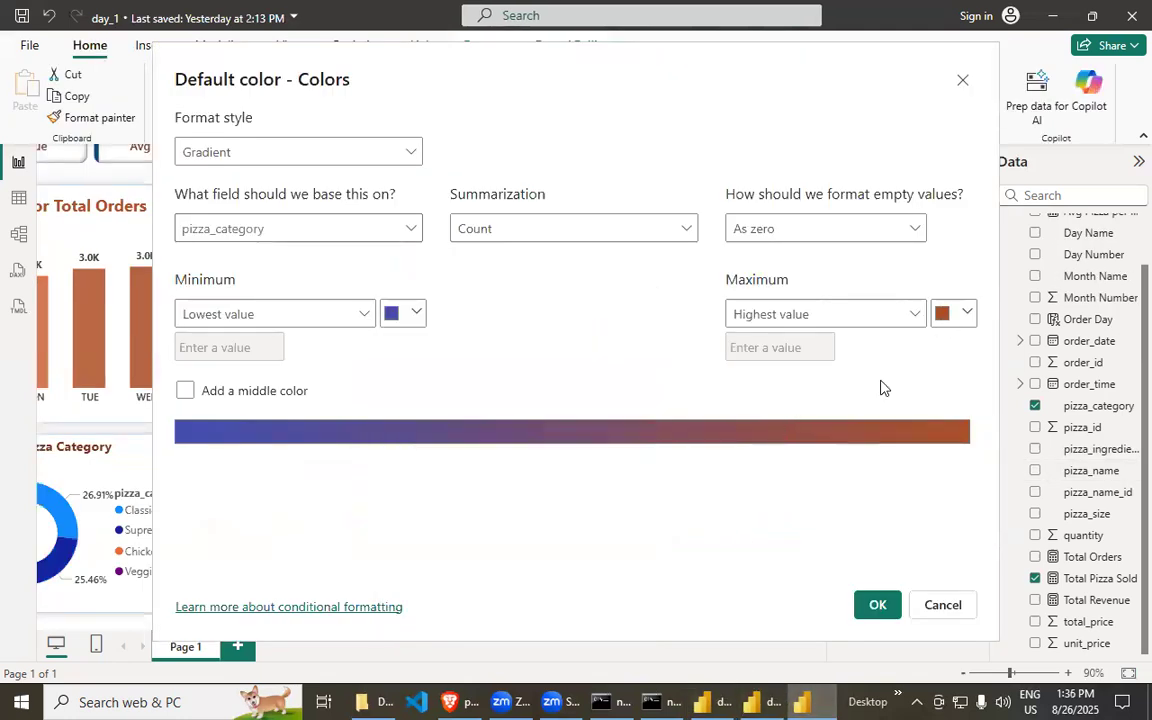
{"action": "left_click", "coordinate": [942, 313]}
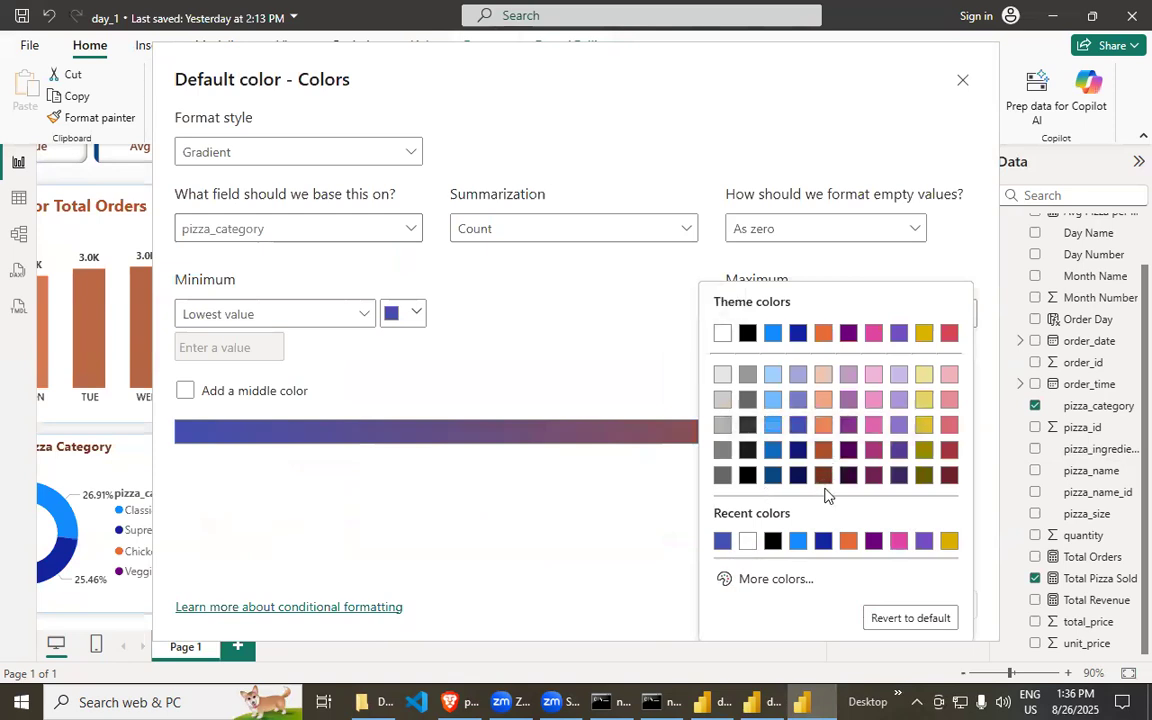
{"action": "left_click", "coordinate": [822, 449]}
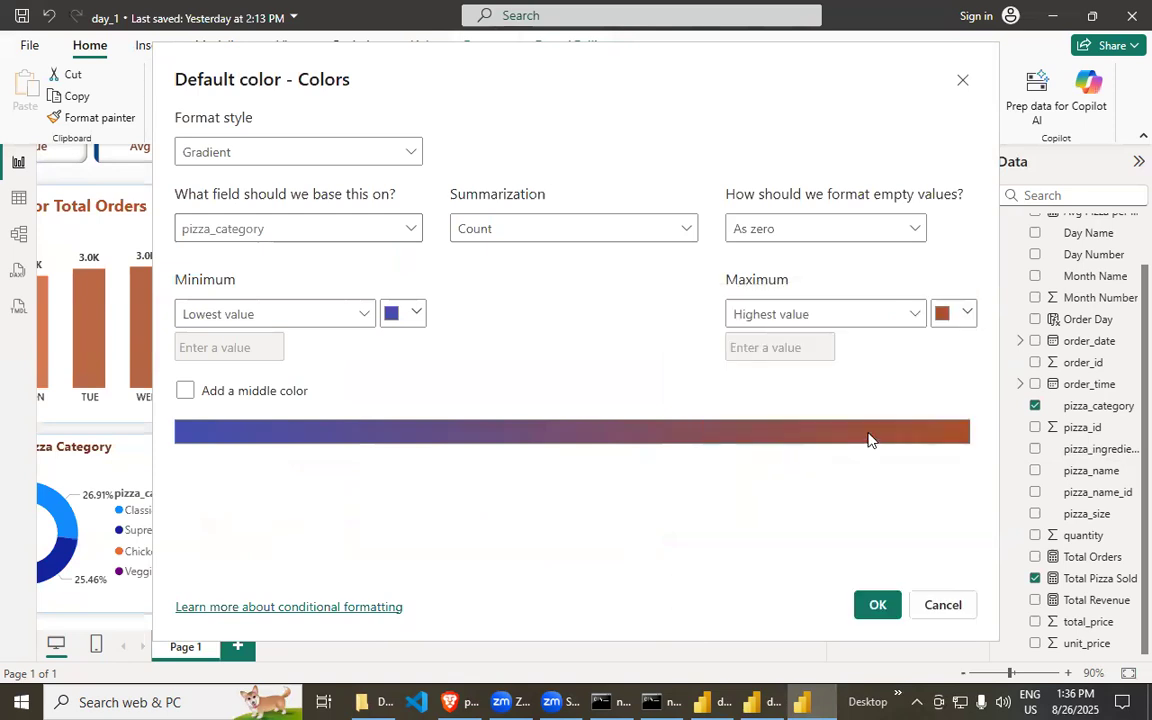
{"action": "left_click", "coordinate": [966, 314]}
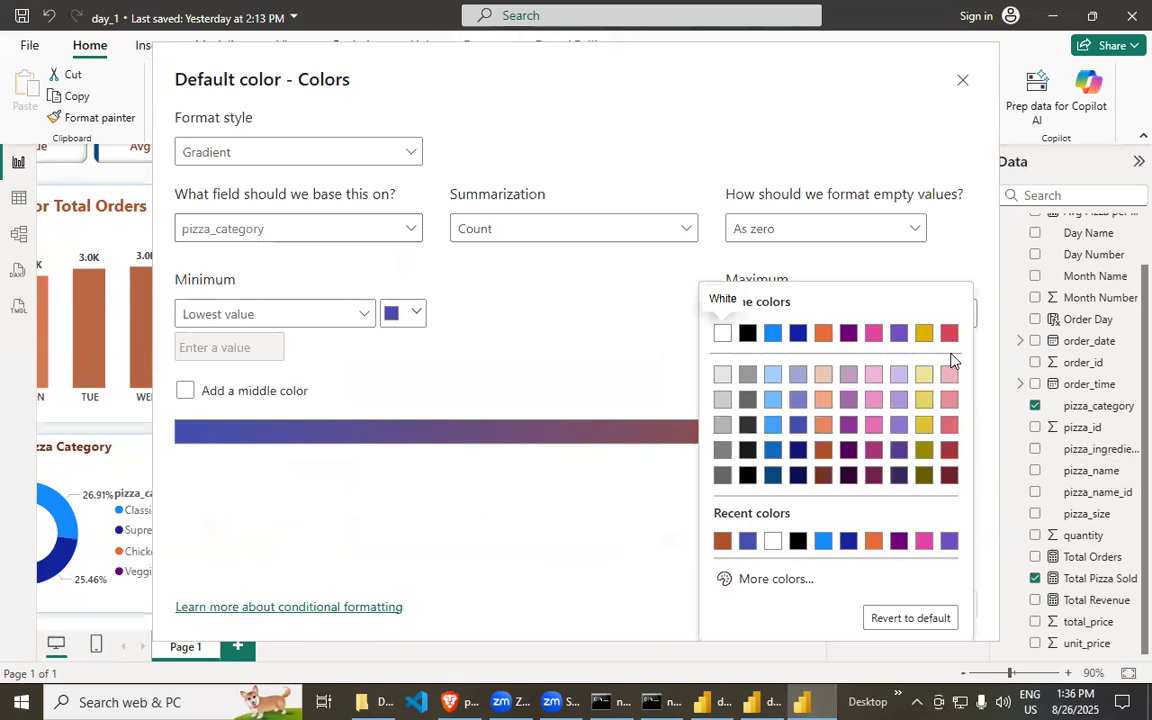
{"action": "left_click", "coordinate": [555, 518]}
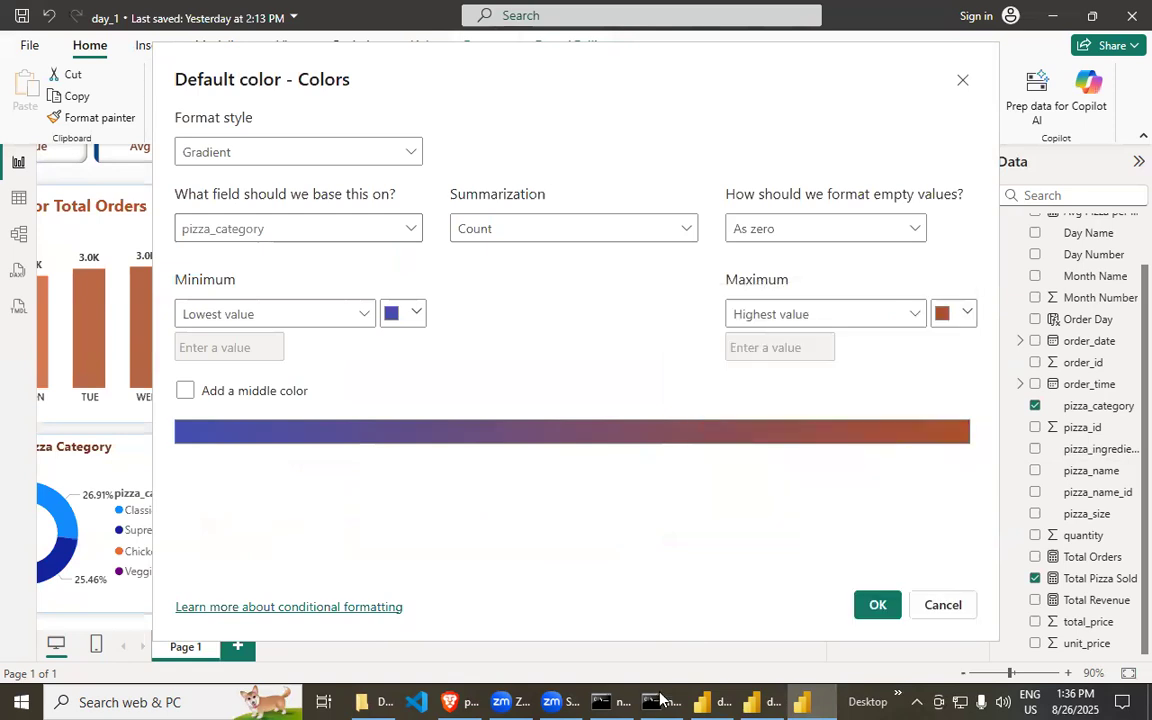
- Return to day_1_part and change the funnel gradient's maximum color to the second-darkest orange theme shade, then apply it
{"action": "left_click", "coordinate": [725, 700]}
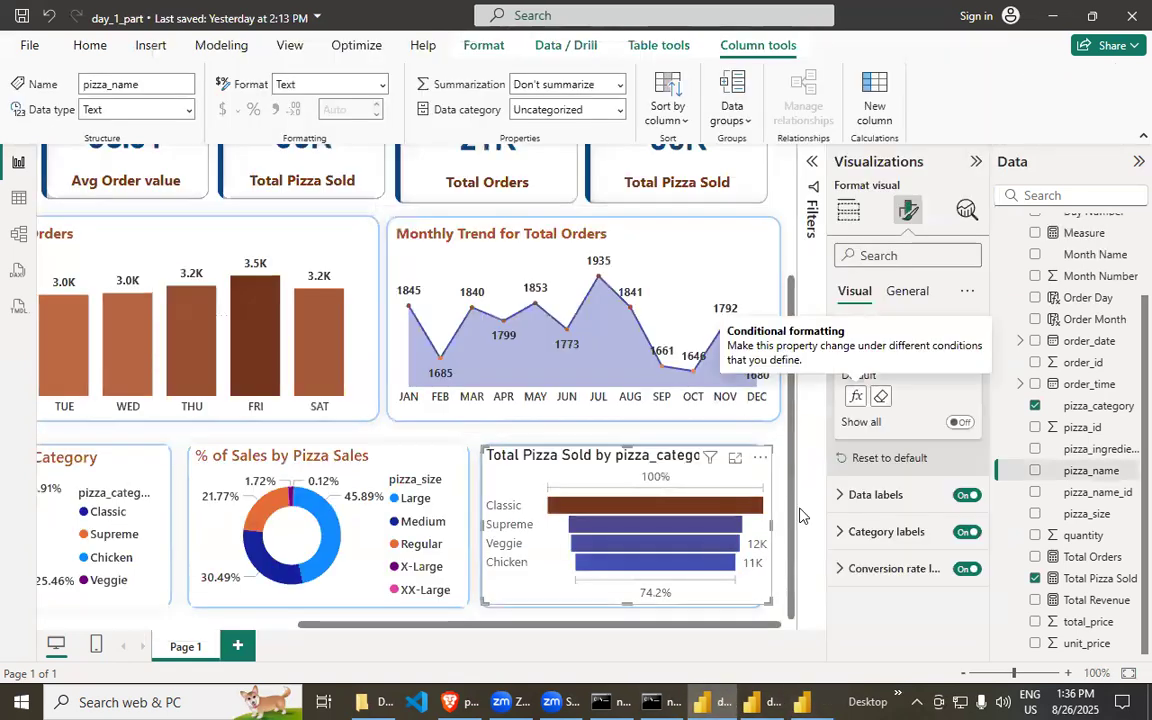
{"action": "left_click", "coordinate": [907, 291]}
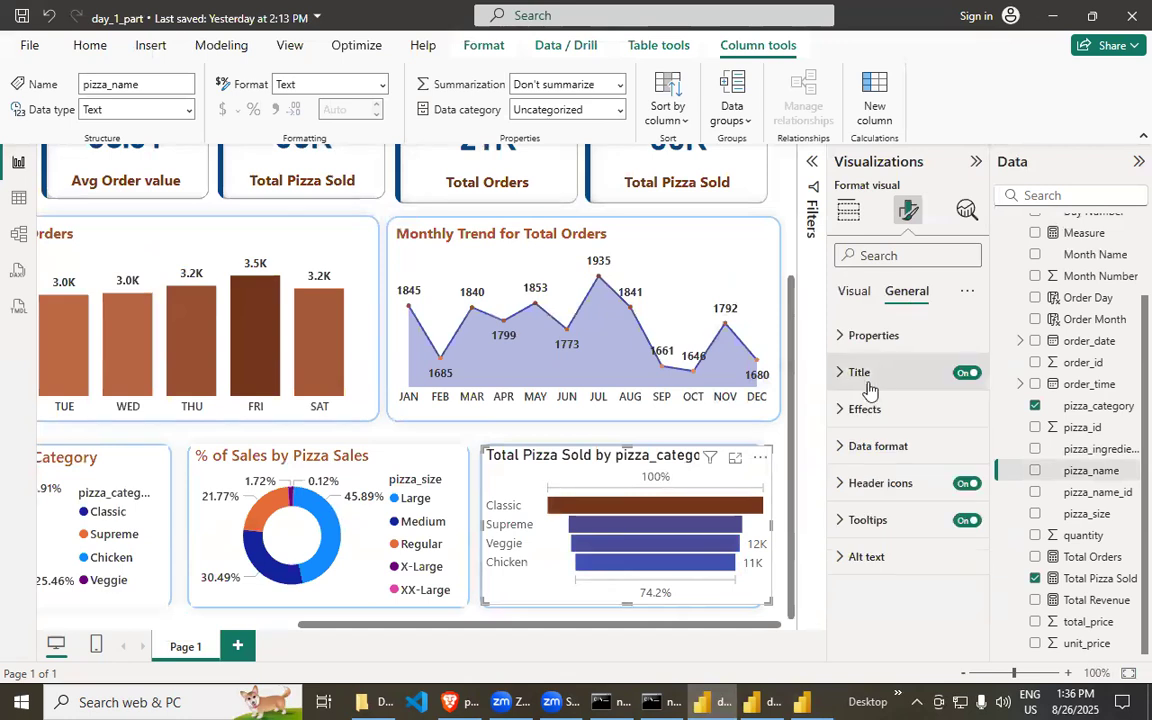
{"action": "left_click", "coordinate": [855, 291]}
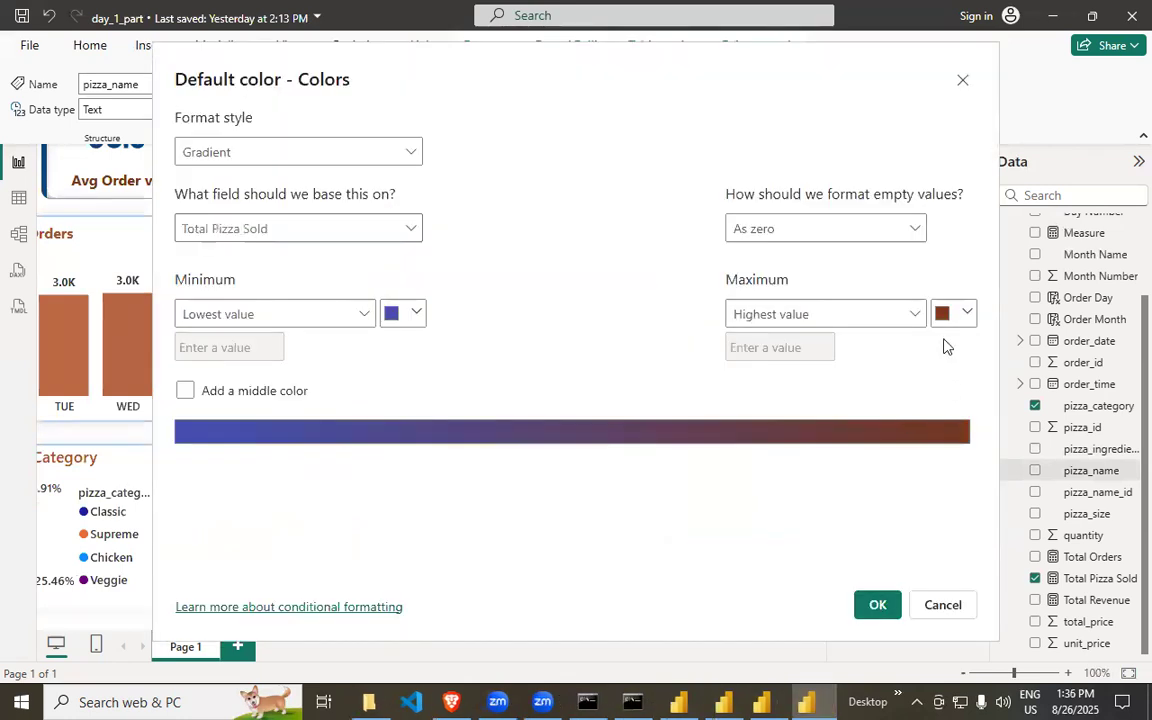
{"action": "left_click", "coordinate": [954, 313]}
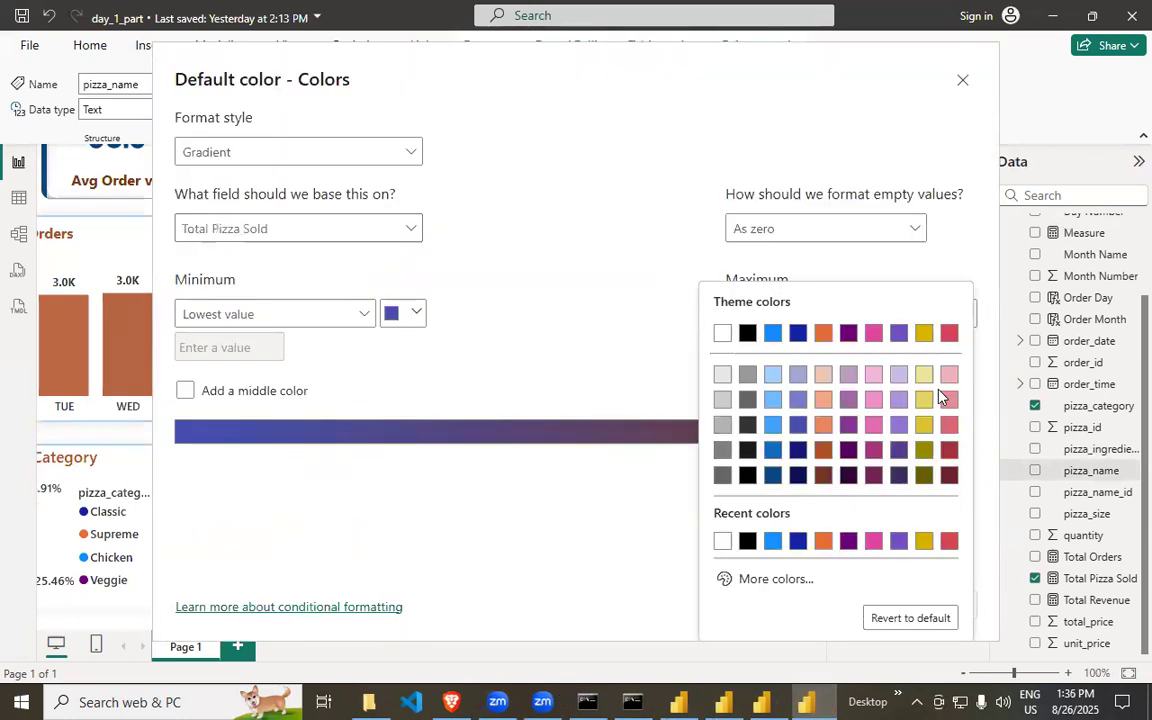
{"action": "left_click", "coordinate": [822, 451]}
{"action": "left_click", "coordinate": [876, 607]}
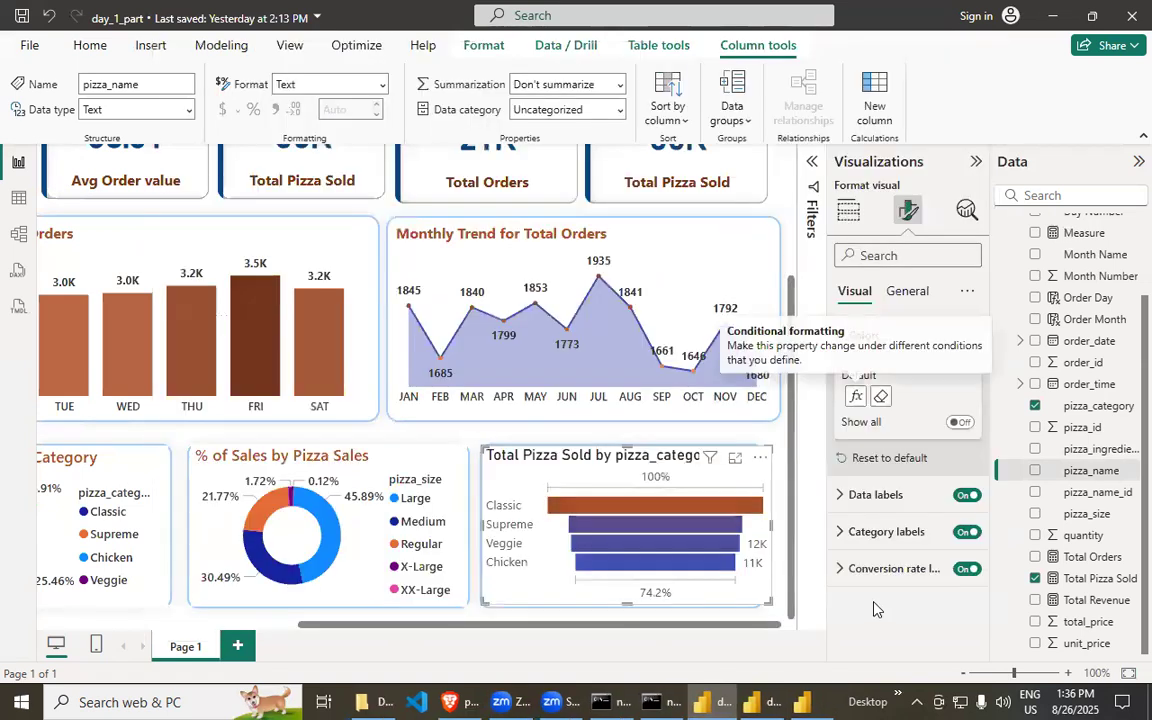
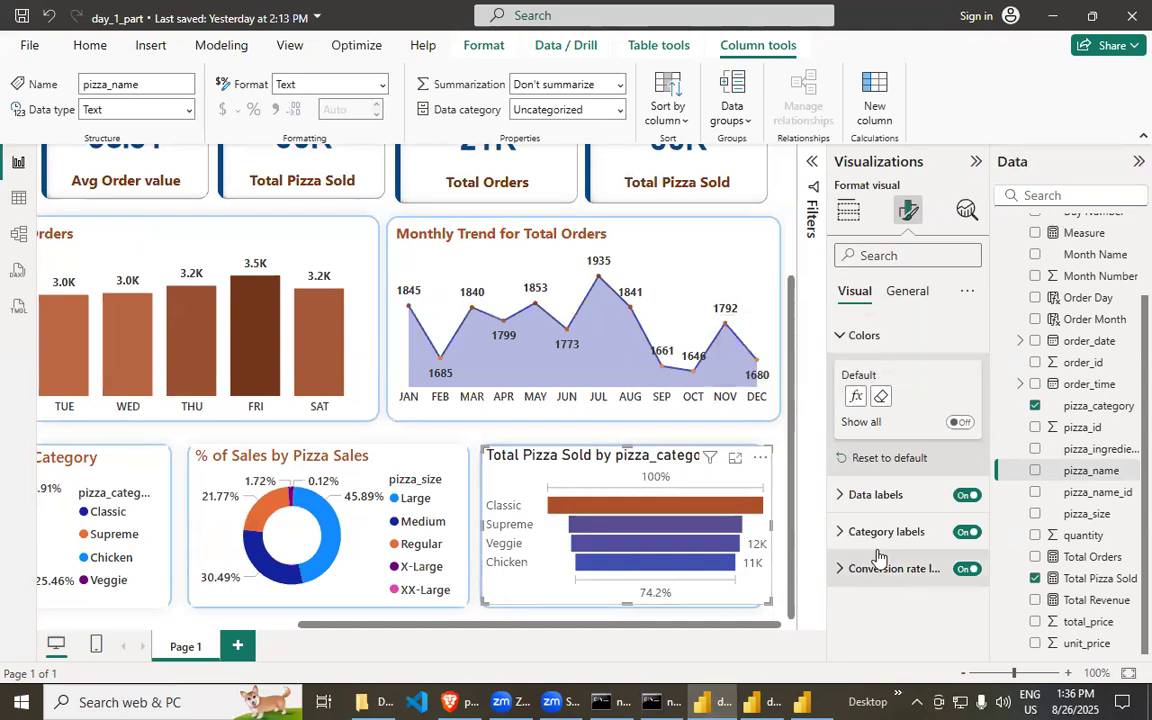
- Open the funnel's data label settings and toggle the labels off and back on to test their effect
{"action": "left_click", "coordinate": [843, 338]}
{"action": "left_click", "coordinate": [841, 373]}
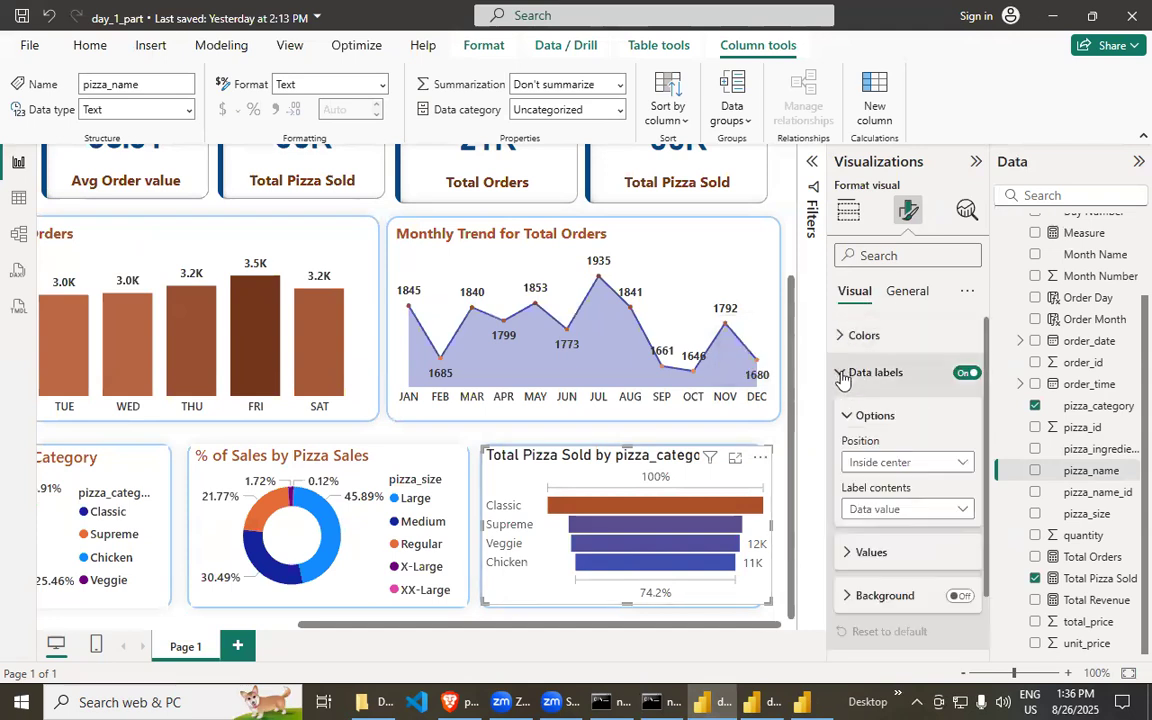
{"action": "left_click", "coordinate": [966, 374]}
{"action": "left_click", "coordinate": [966, 374]}
{"action": "left_click", "coordinate": [966, 374]}
{"action": "left_click", "coordinate": [966, 374]}
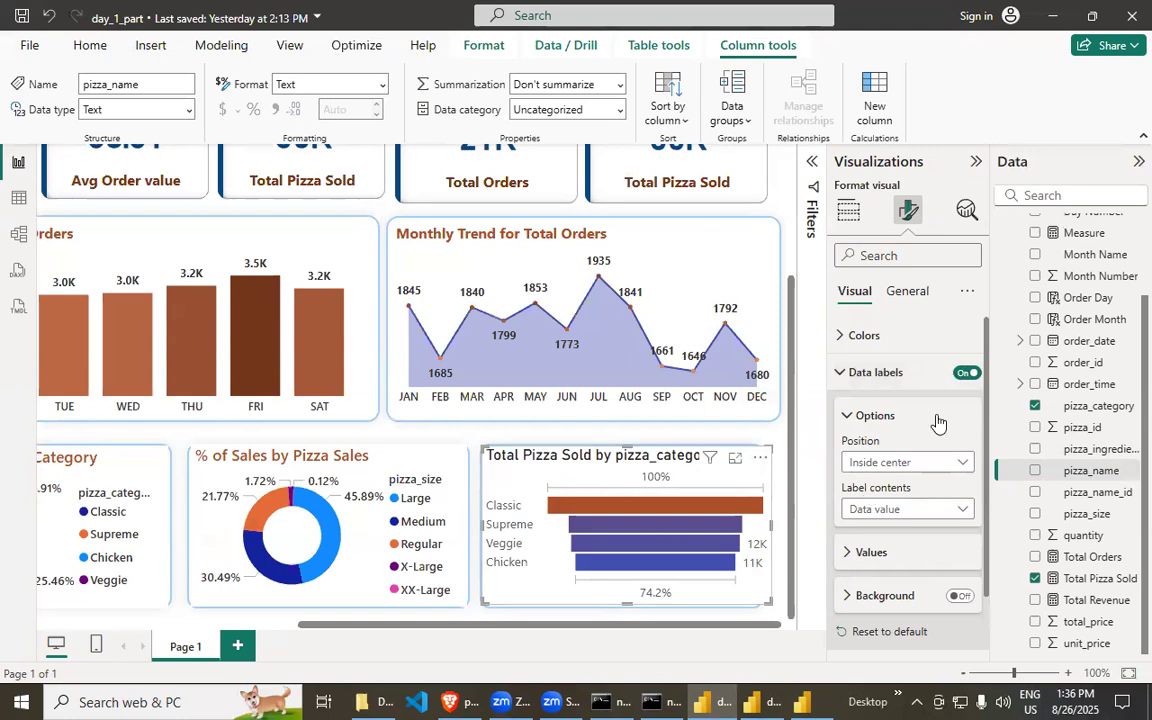
{"action": "left_click", "coordinate": [966, 374]}
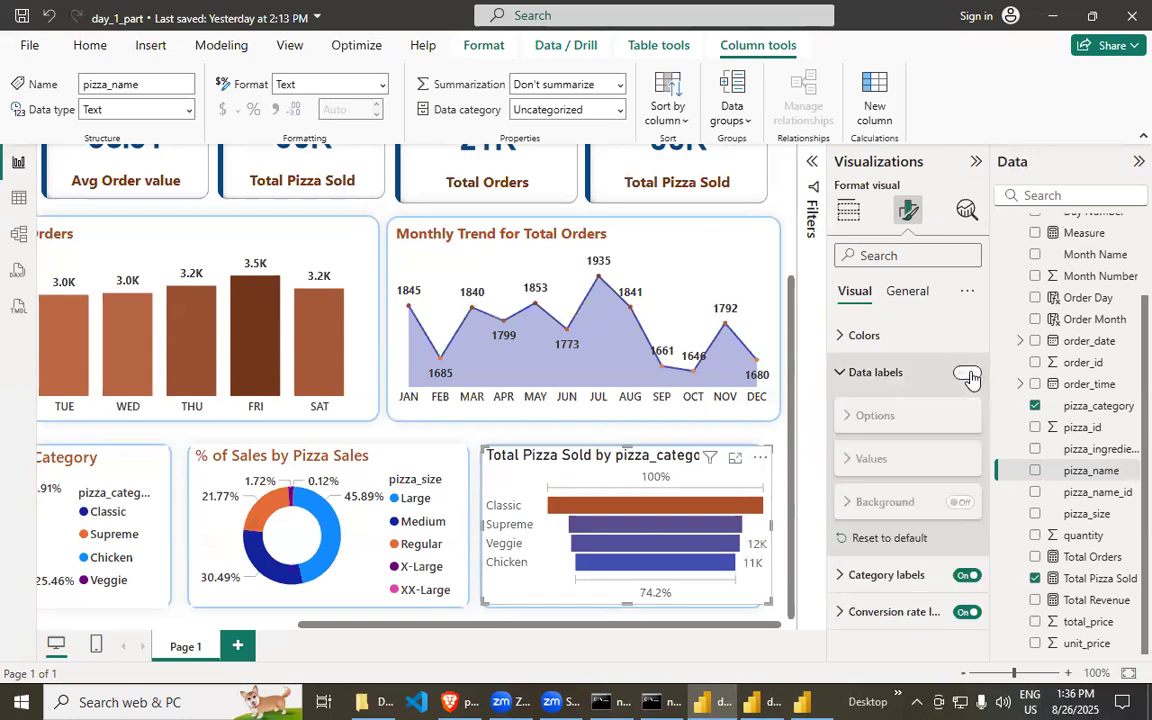
{"action": "left_click", "coordinate": [966, 374]}
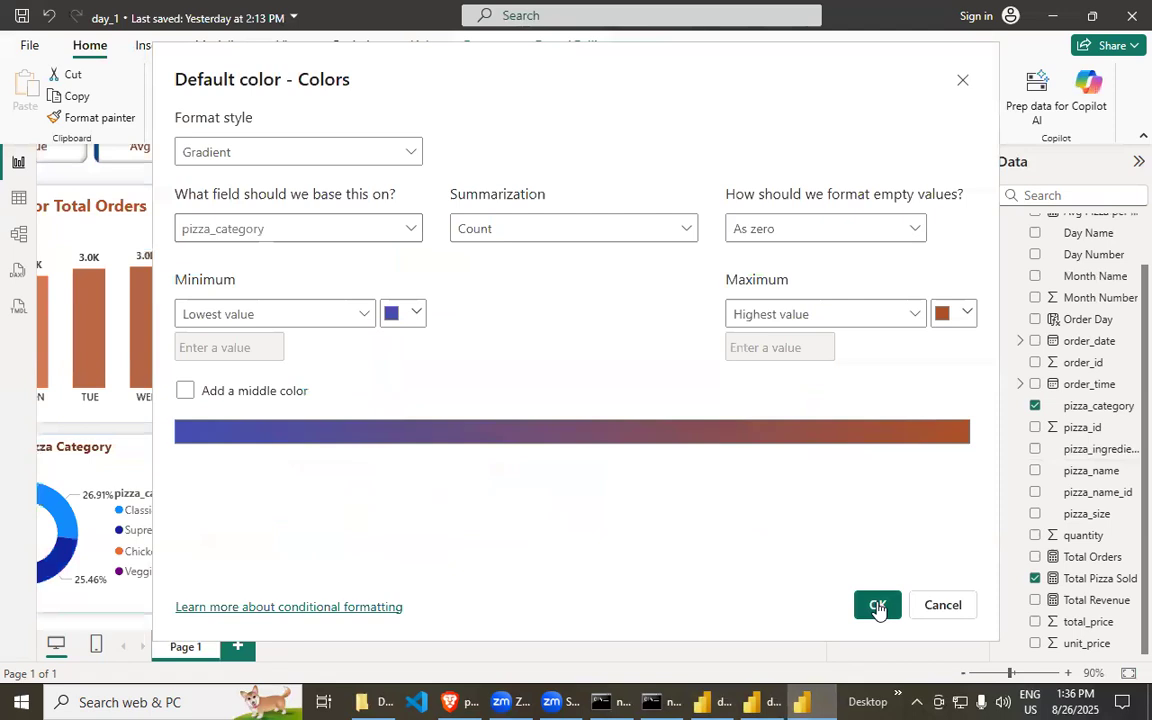
- In day_1, close the gradient settings and examine the position and contents options of the funnel's data labels
{"action": "left_click", "coordinate": [876, 605]}
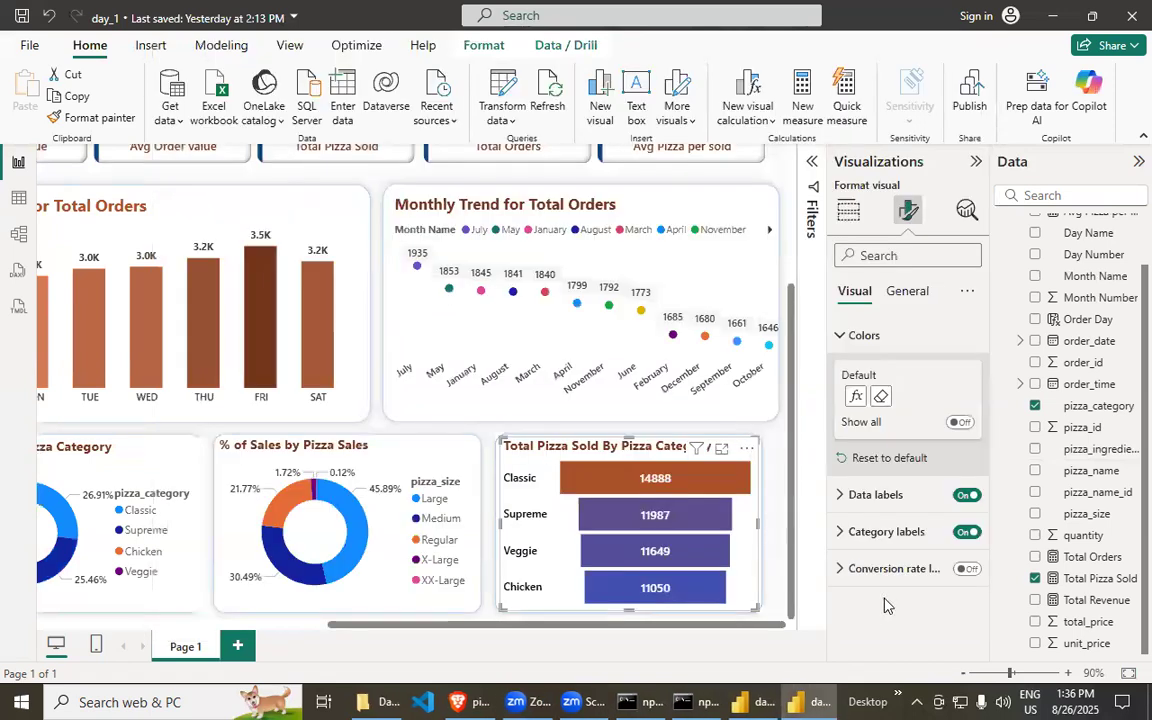
{"action": "left_click", "coordinate": [858, 505]}
{"action": "scroll", "coordinate": [905, 573], "scroll_direction": "down", "scroll_amount": 1}
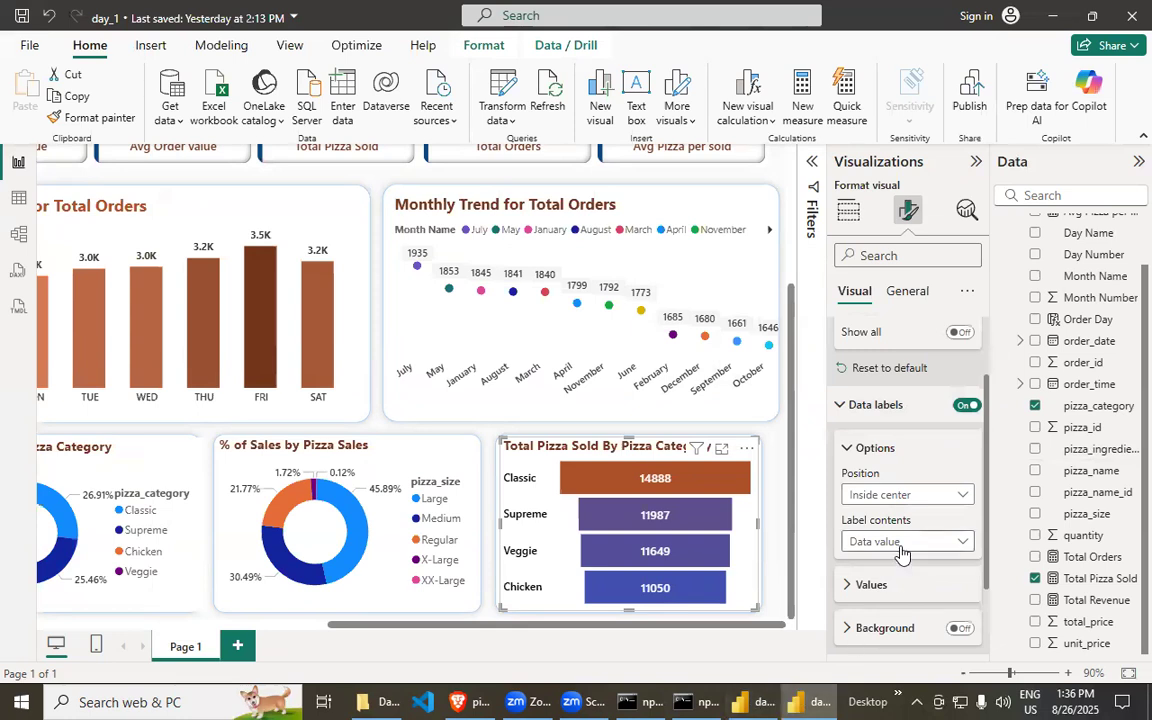
- In day_1_part, try Outside end as the funnel's data label position, then restore Inside center with Data value as the label contents
{"action": "left_click", "coordinate": [743, 704]}
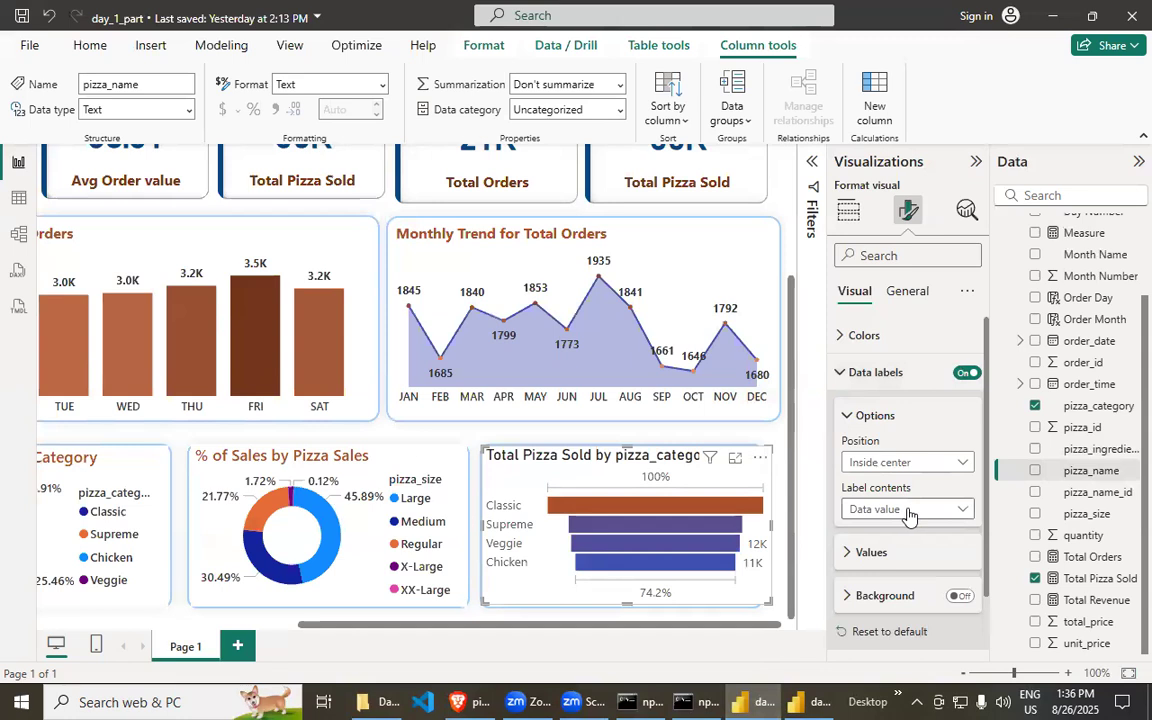
{"action": "left_click", "coordinate": [849, 556]}
{"action": "scroll", "coordinate": [905, 535], "scroll_direction": "down", "scroll_amount": 2}
{"action": "scroll", "coordinate": [915, 468], "scroll_direction": "up", "scroll_amount": 2}
{"action": "left_click", "coordinate": [913, 464]}
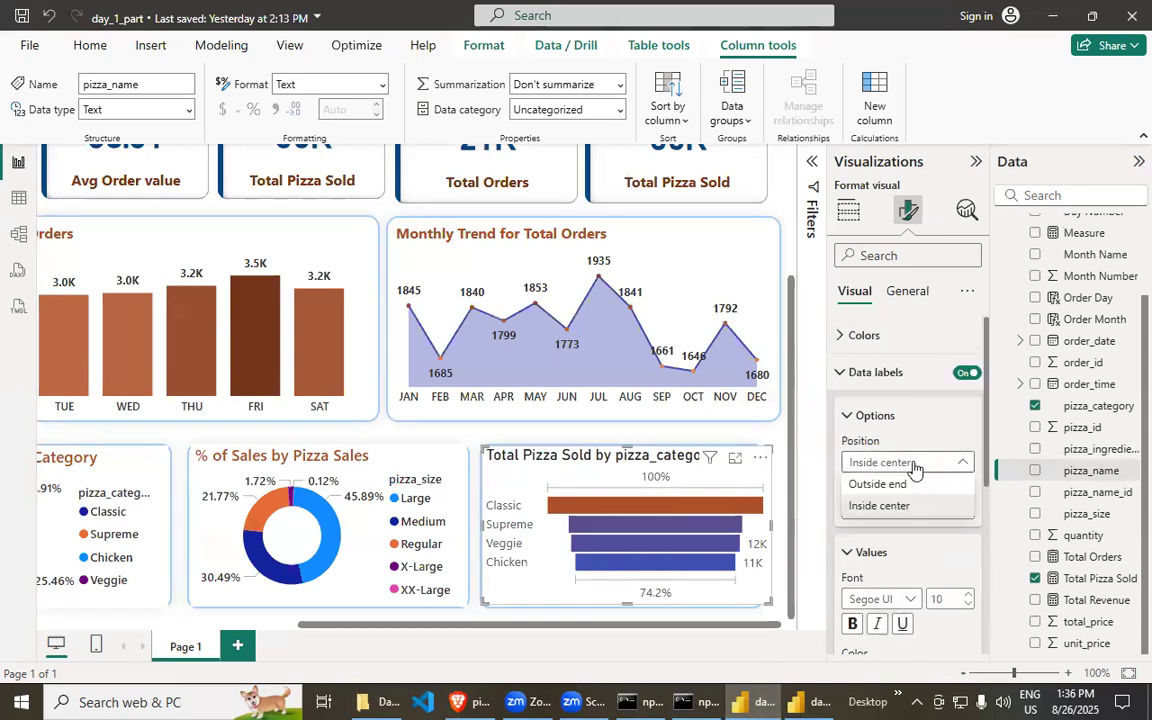
{"action": "left_click", "coordinate": [903, 484]}
{"action": "left_click", "coordinate": [903, 464]}
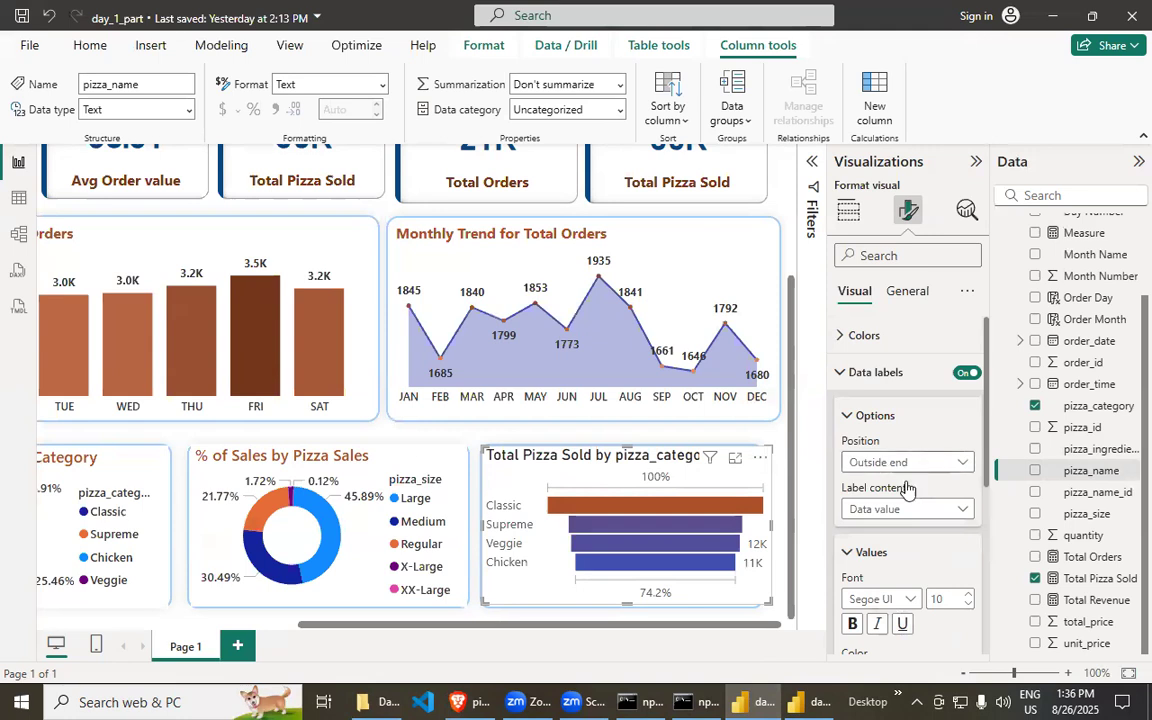
{"action": "left_click", "coordinate": [887, 498]}
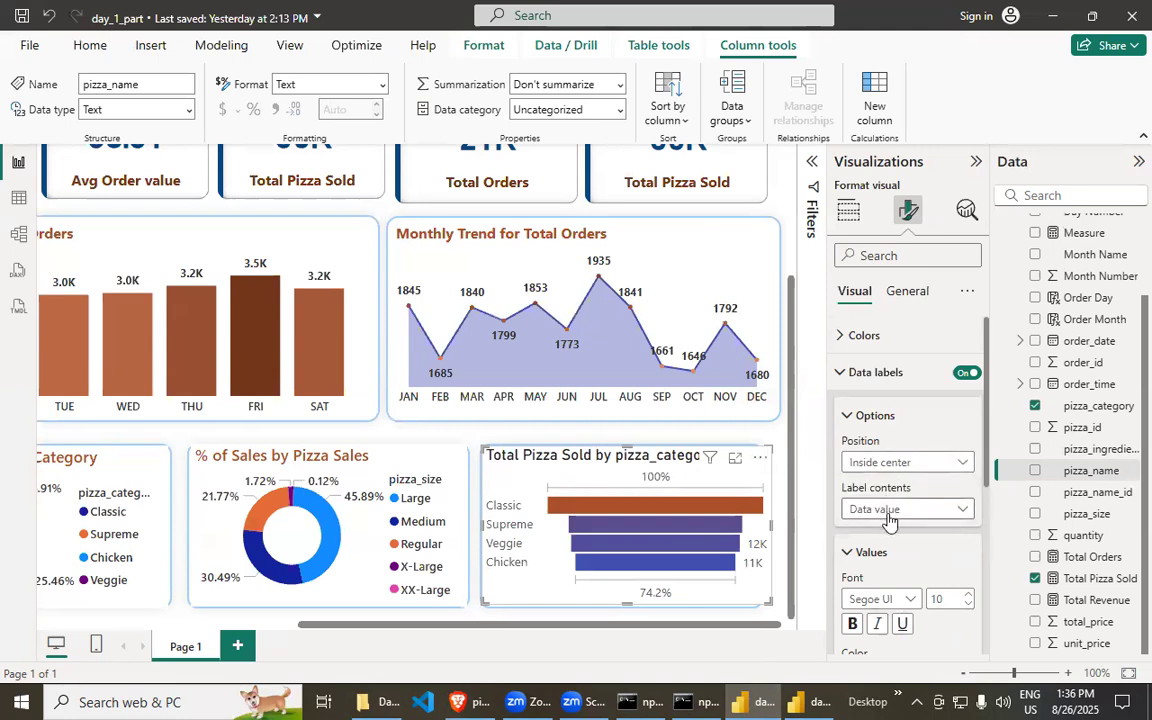
{"action": "left_click", "coordinate": [900, 509]}
{"action": "left_click", "coordinate": [883, 530]}
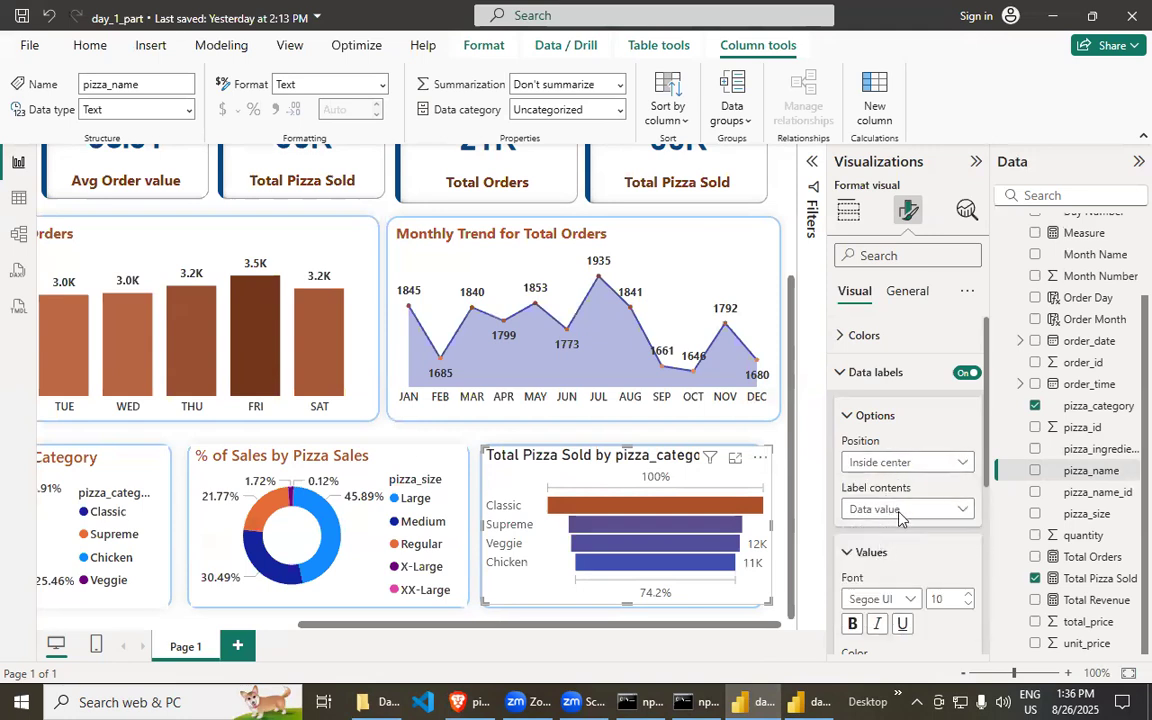
{"action": "left_click", "coordinate": [852, 374]}
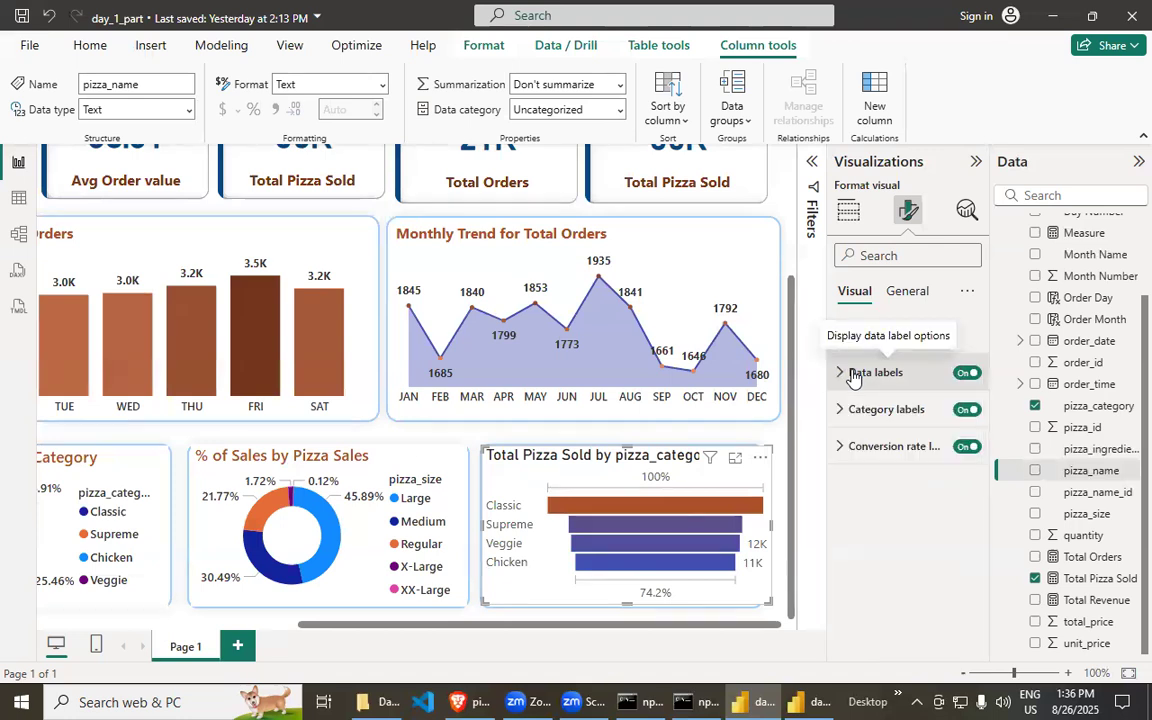
- Switch to day_1 and examine the font, color and display unit settings of the funnel's data label values
{"action": "left_click", "coordinate": [808, 701]}
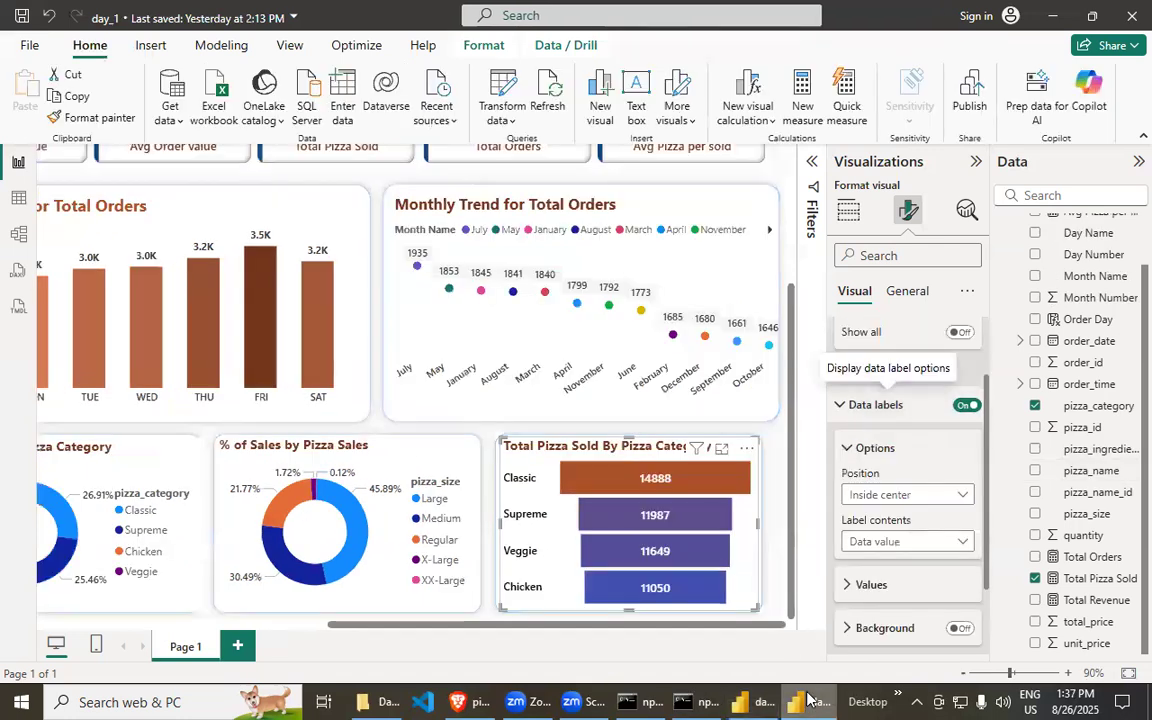
{"action": "scroll", "coordinate": [848, 500], "scroll_direction": "down", "scroll_amount": 2}
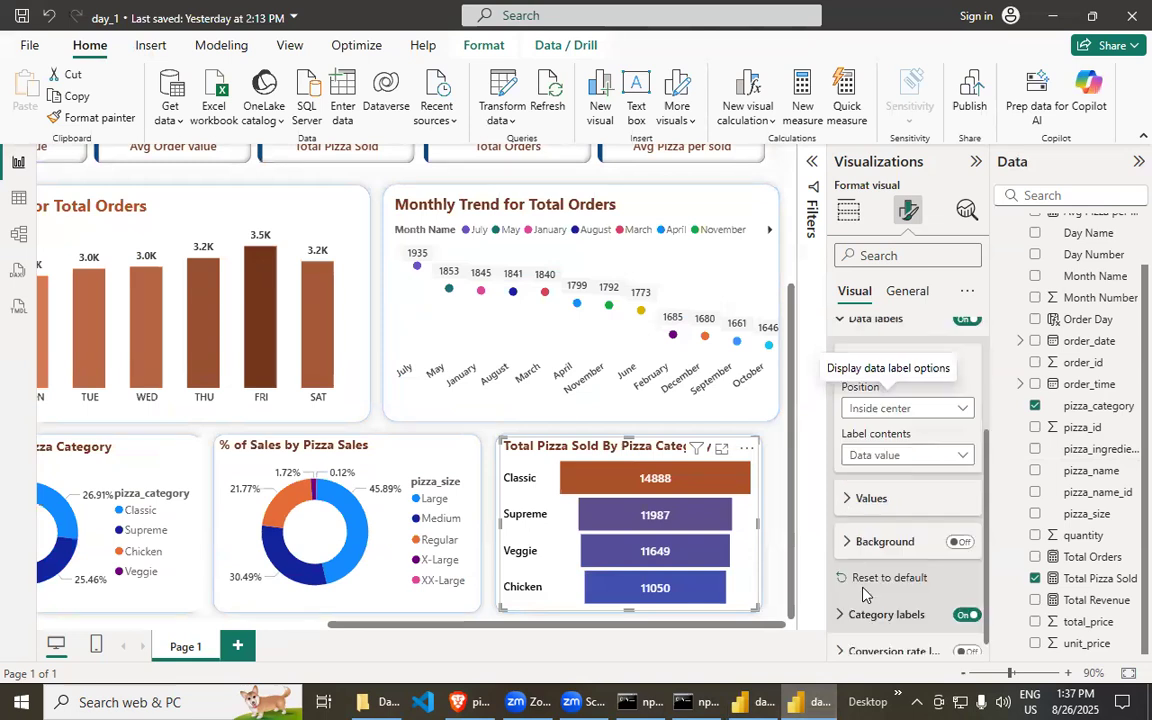
{"action": "left_click", "coordinate": [848, 495]}
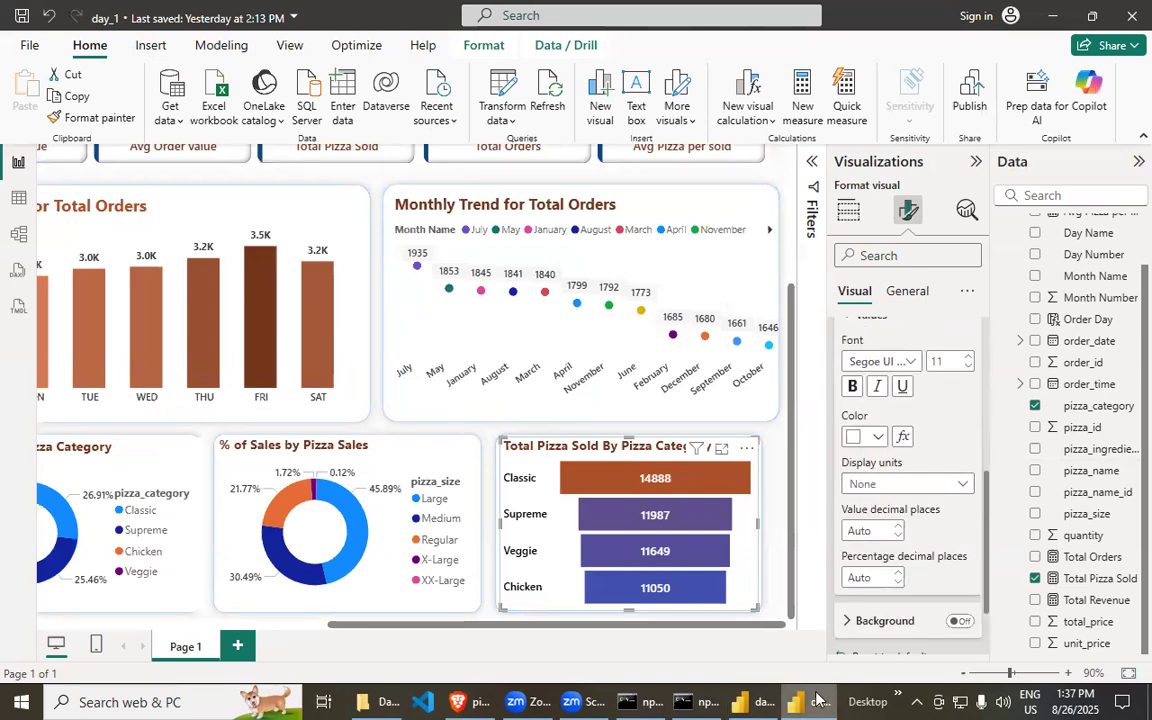
{"action": "scroll", "coordinate": [836, 620], "scroll_direction": "down", "scroll_amount": 2}
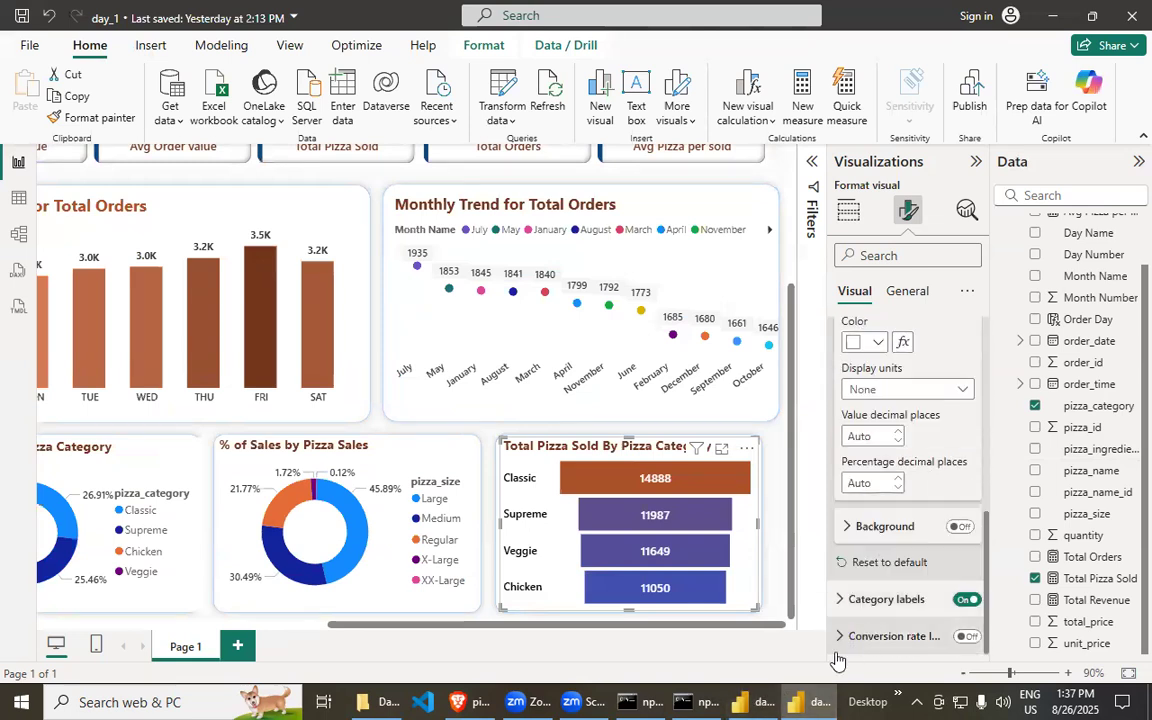
- In day_1_part, set the funnel's data label values to Segoe UI Semibold, size 11, in a dark gray theme shade
{"action": "left_click", "coordinate": [763, 701]}
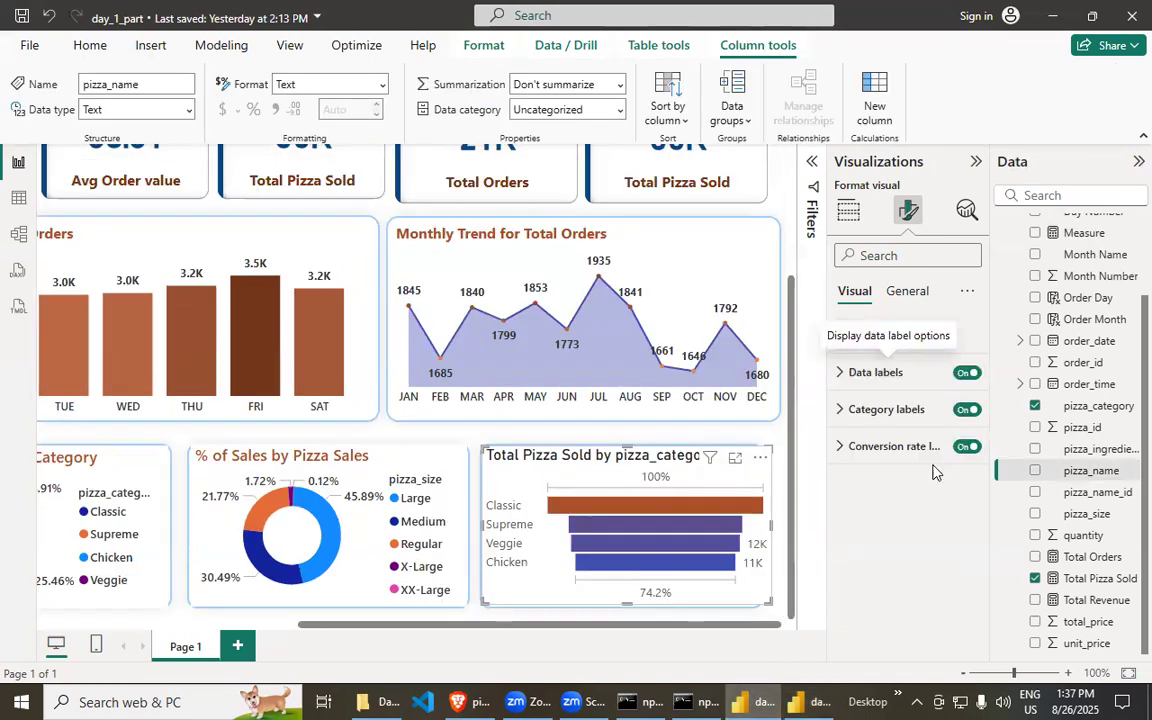
{"action": "left_click", "coordinate": [850, 372]}
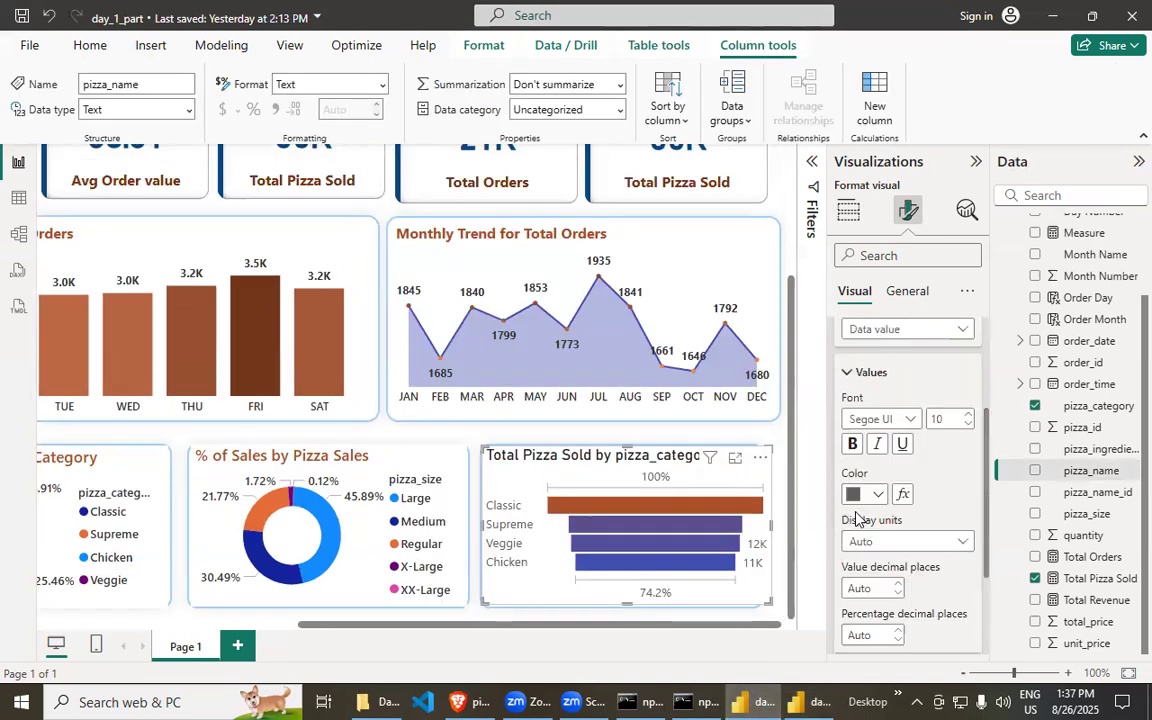
{"action": "left_click", "coordinate": [905, 419]}
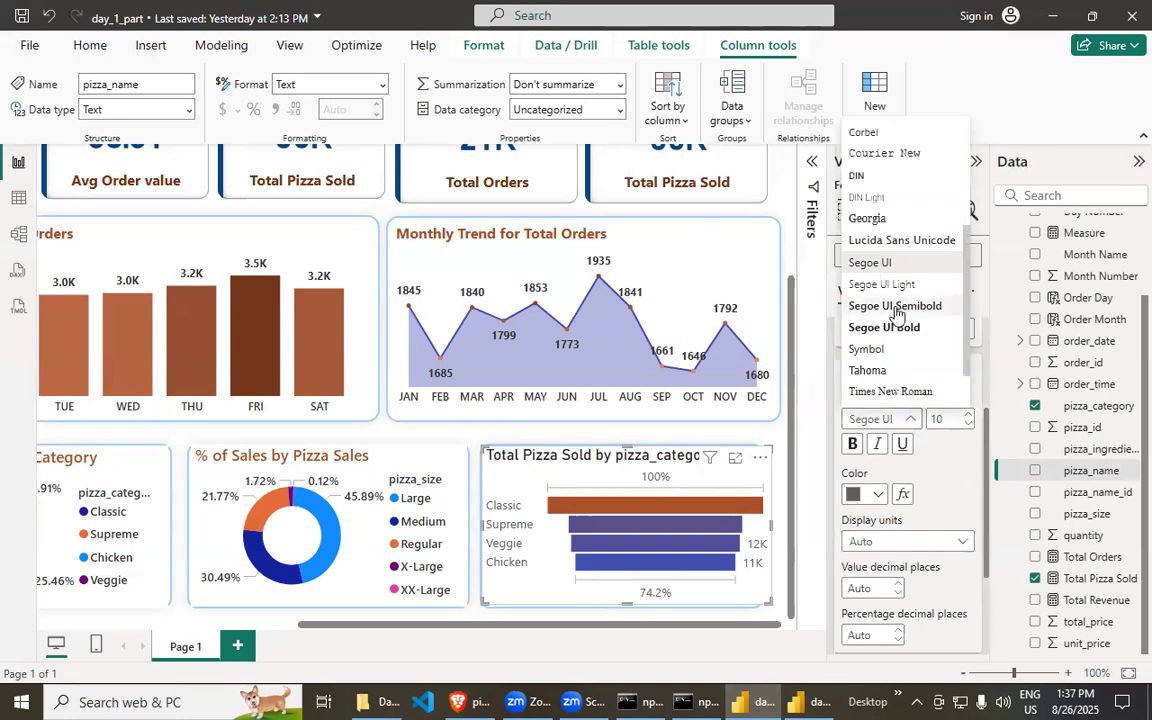
{"action": "left_click", "coordinate": [896, 316]}
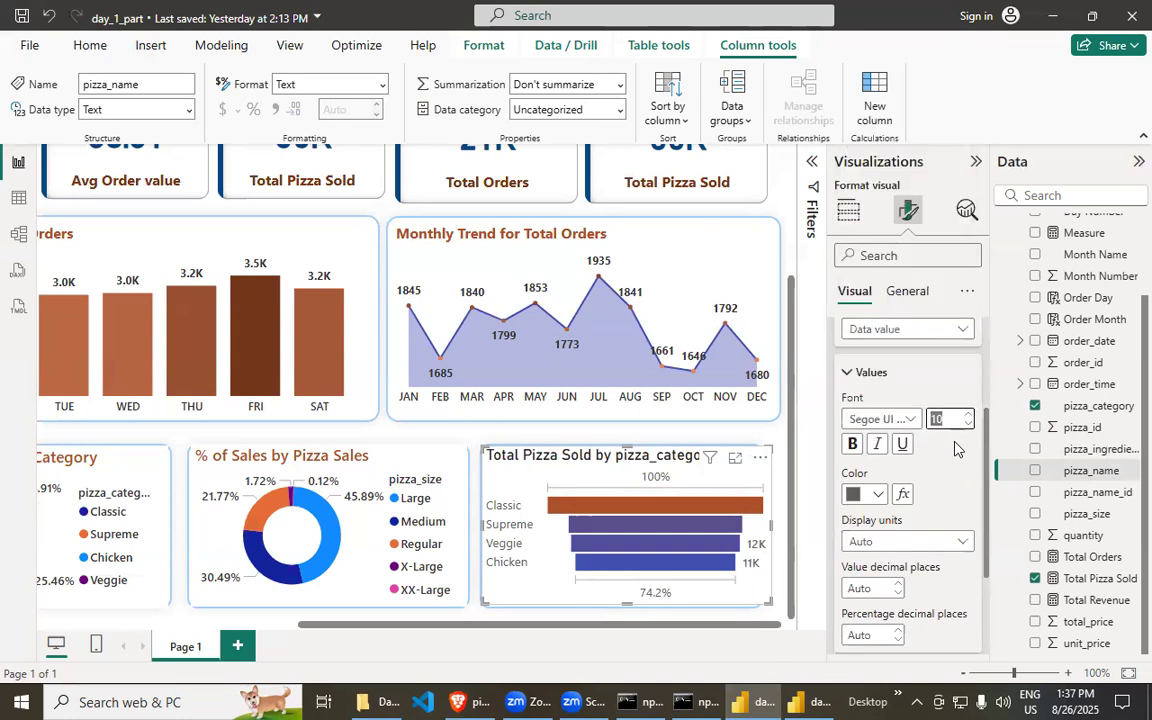
{"action": "left_click", "coordinate": [878, 494]}
{"action": "left_click", "coordinate": [891, 302]}
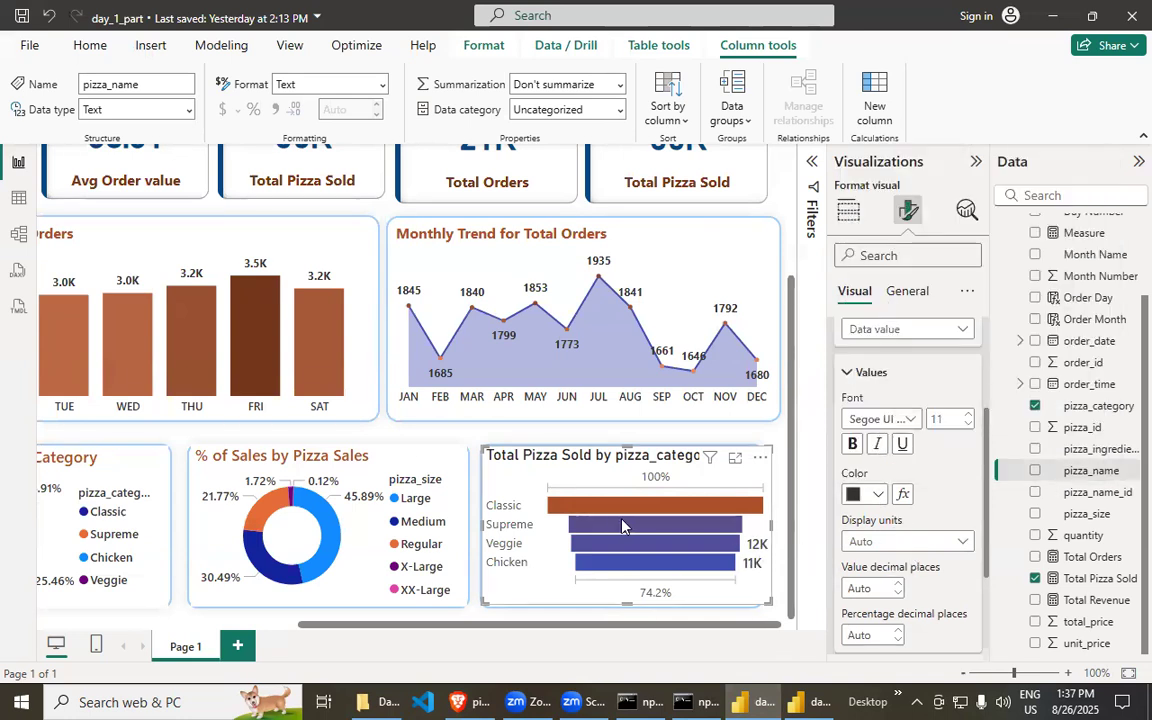
- Try a background on the funnel's data labels, then turn it back off
{"action": "scroll", "coordinate": [898, 565], "scroll_direction": "down", "scroll_amount": 2}
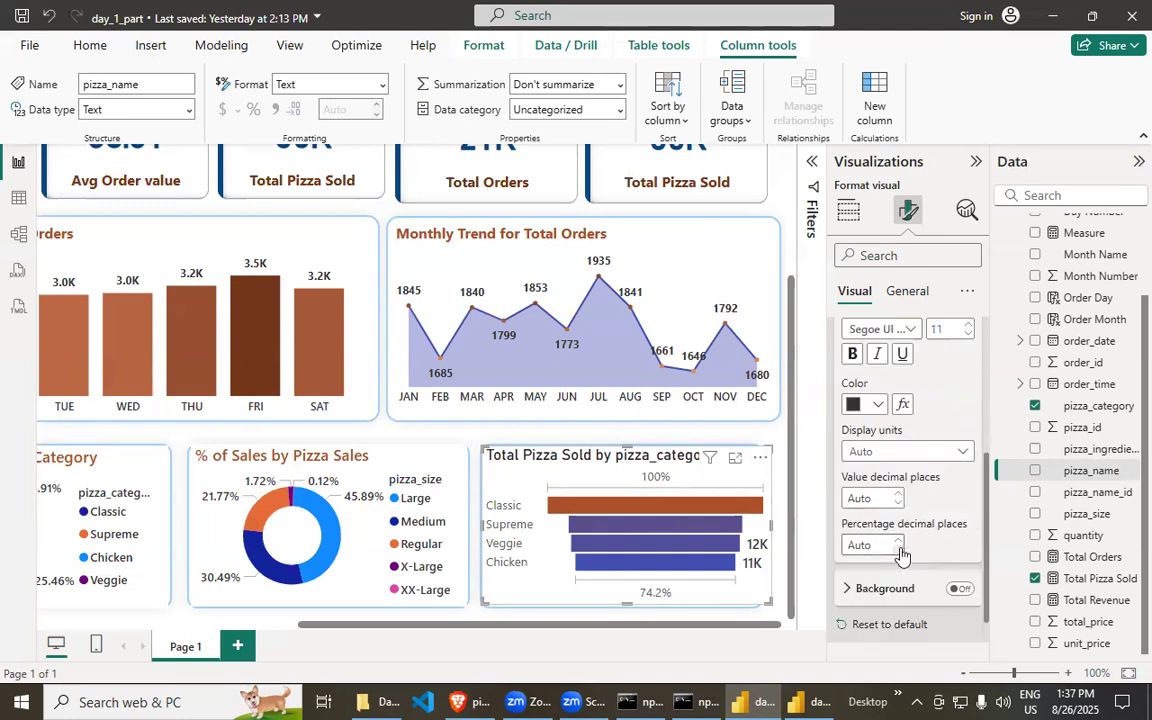
{"action": "scroll", "coordinate": [898, 565], "scroll_direction": "down", "scroll_amount": 1}
{"action": "left_click", "coordinate": [961, 527]}
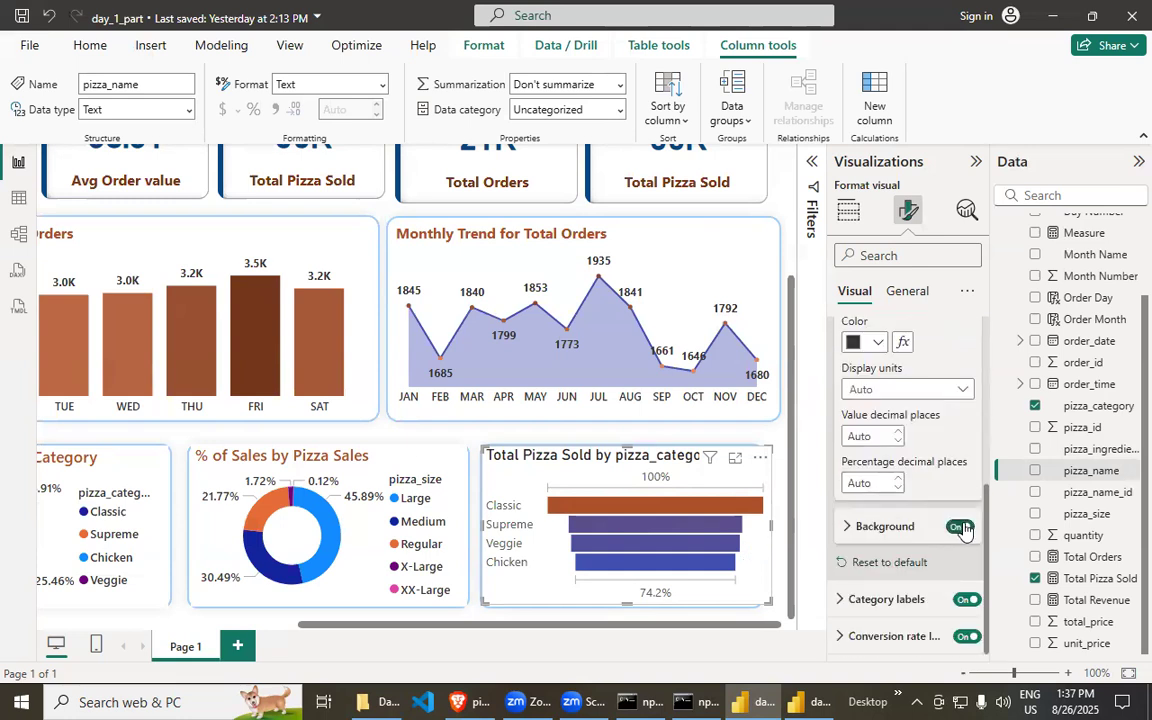
{"action": "left_click", "coordinate": [961, 527]}
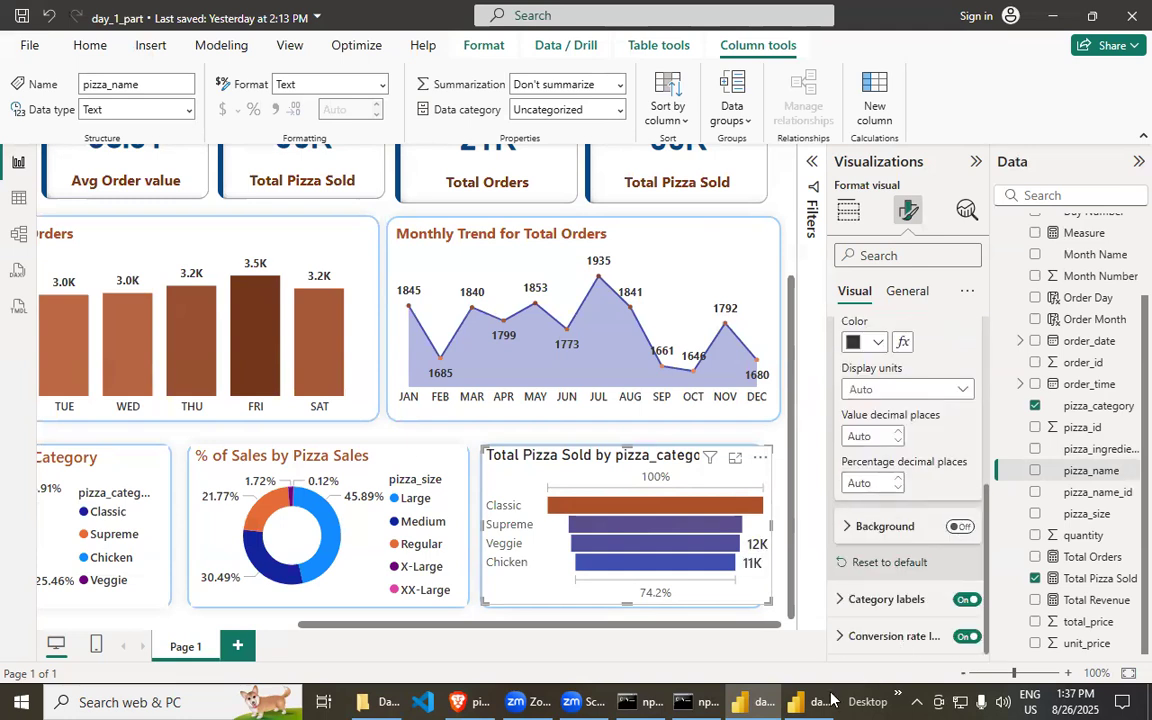
- Switch to day_1 and examine the funnel's general title and data format settings
{"action": "left_click", "coordinate": [797, 701]}
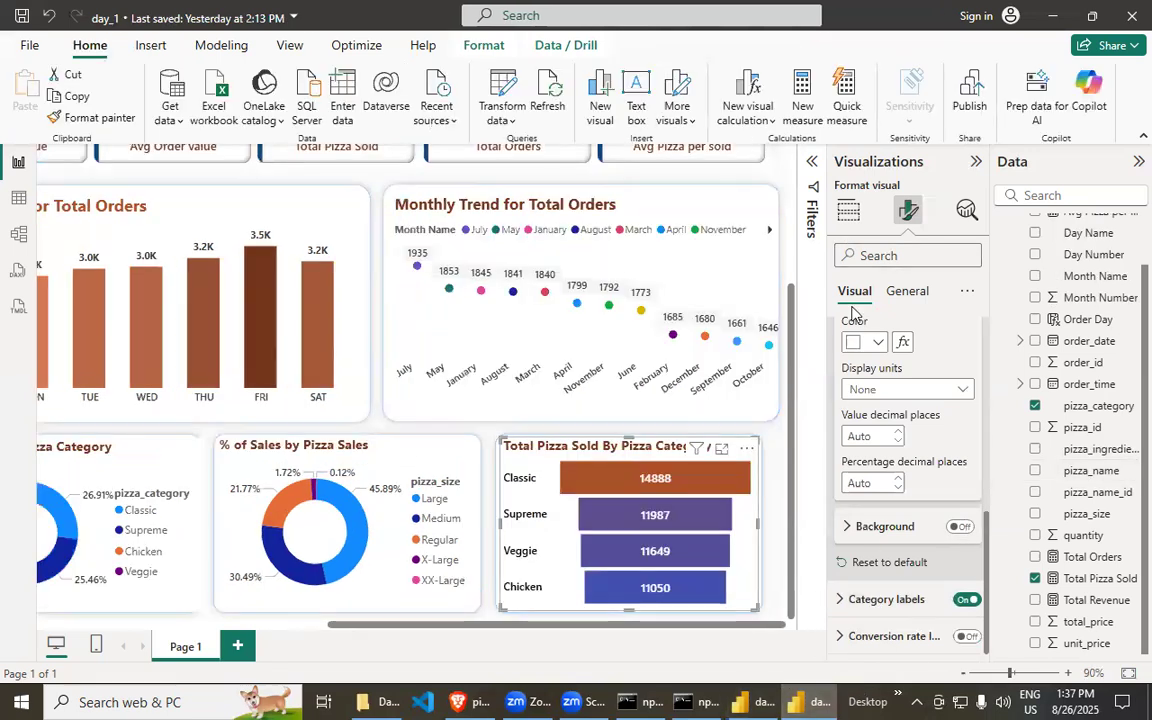
{"action": "left_click", "coordinate": [906, 291]}
{"action": "left_click", "coordinate": [842, 374]}
{"action": "left_click", "coordinate": [842, 374]}
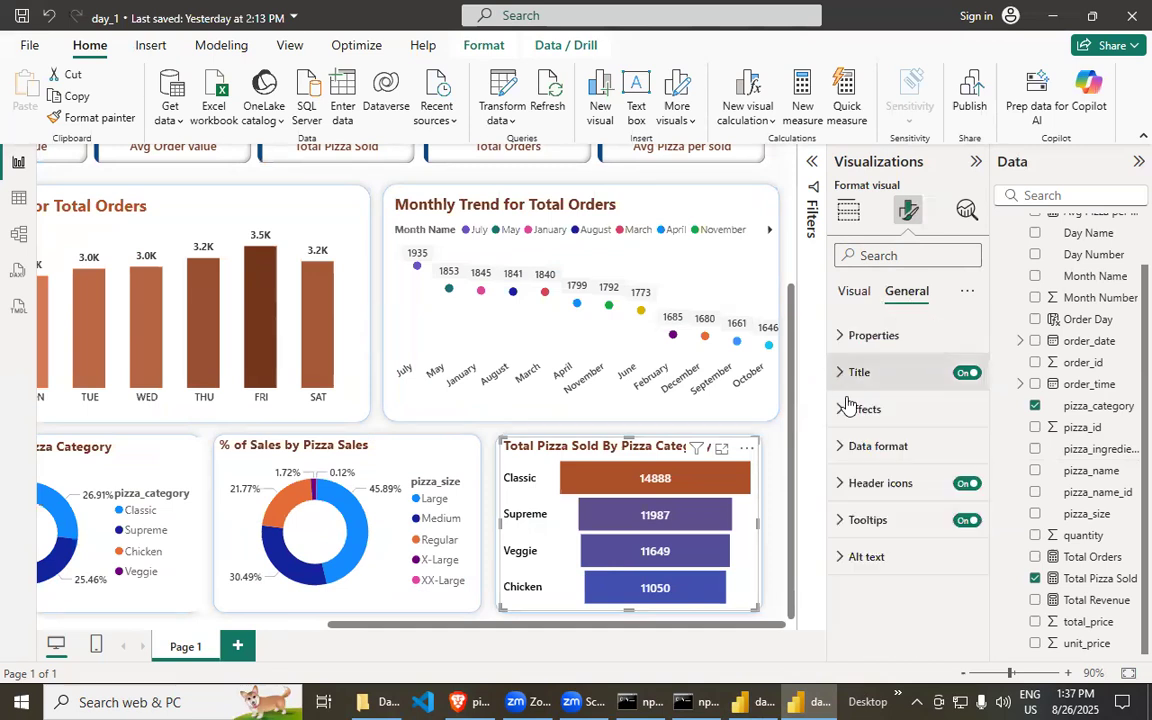
{"action": "left_click", "coordinate": [842, 448]}
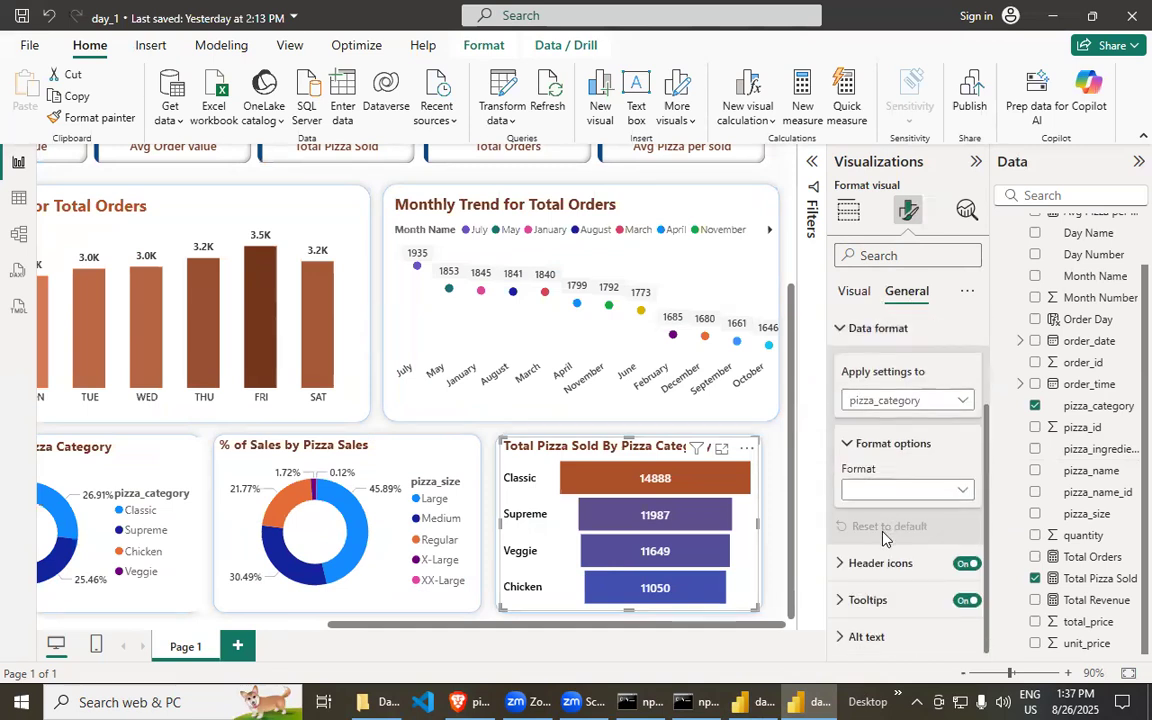
{"action": "scroll", "coordinate": [870, 480], "scroll_direction": "up", "scroll_amount": 3}
- Review the reference funnel's visual settings, from data label position and contents to the font, display units and category labels
{"action": "left_click", "coordinate": [852, 291]}
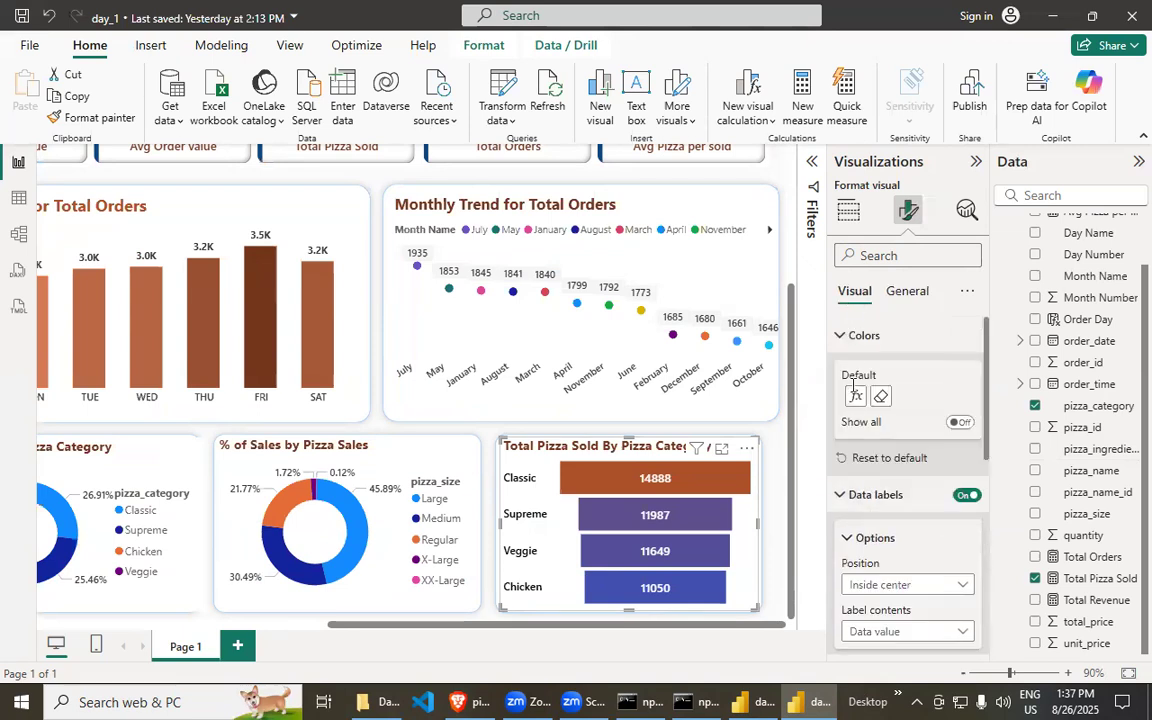
{"action": "scroll", "coordinate": [860, 425], "scroll_direction": "down", "scroll_amount": 3}
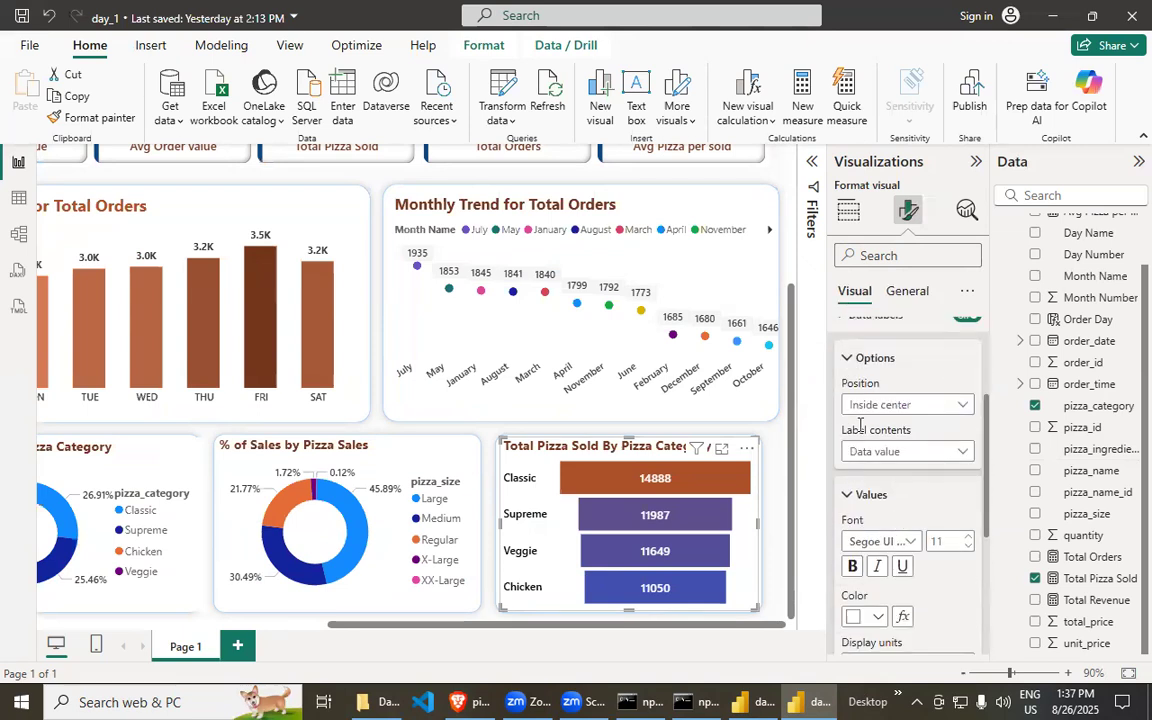
{"action": "scroll", "coordinate": [890, 490], "scroll_direction": "down", "scroll_amount": 1}
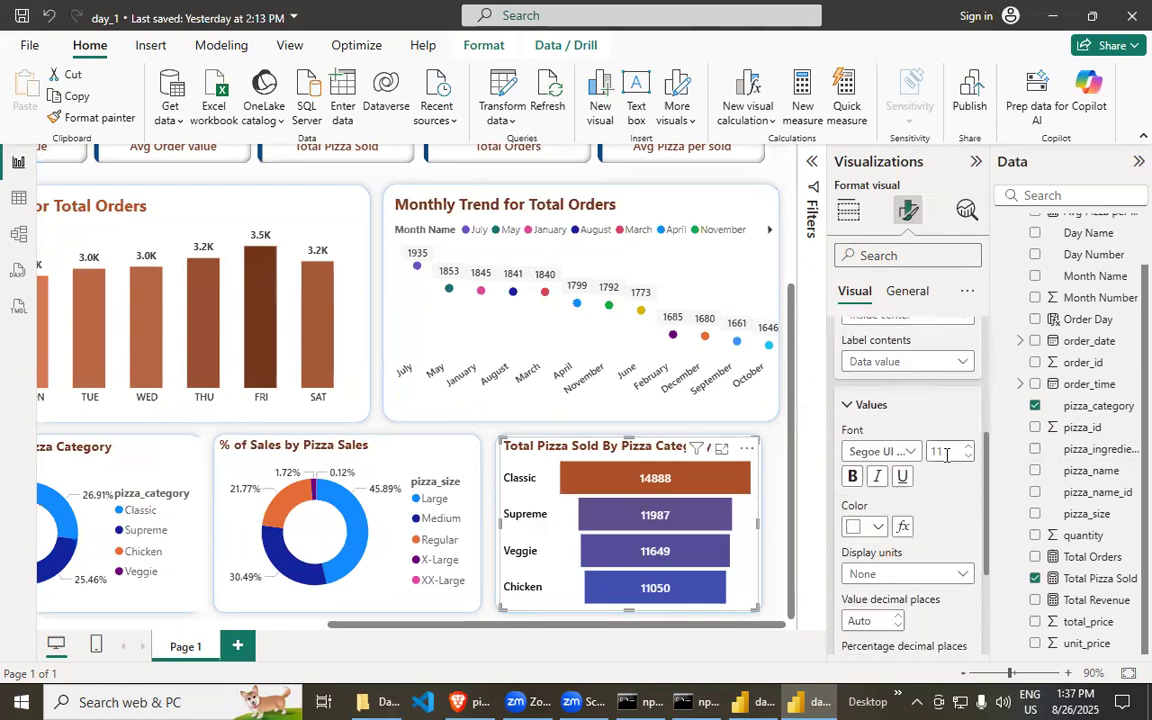
{"action": "scroll", "coordinate": [910, 485], "scroll_direction": "down", "scroll_amount": 1}
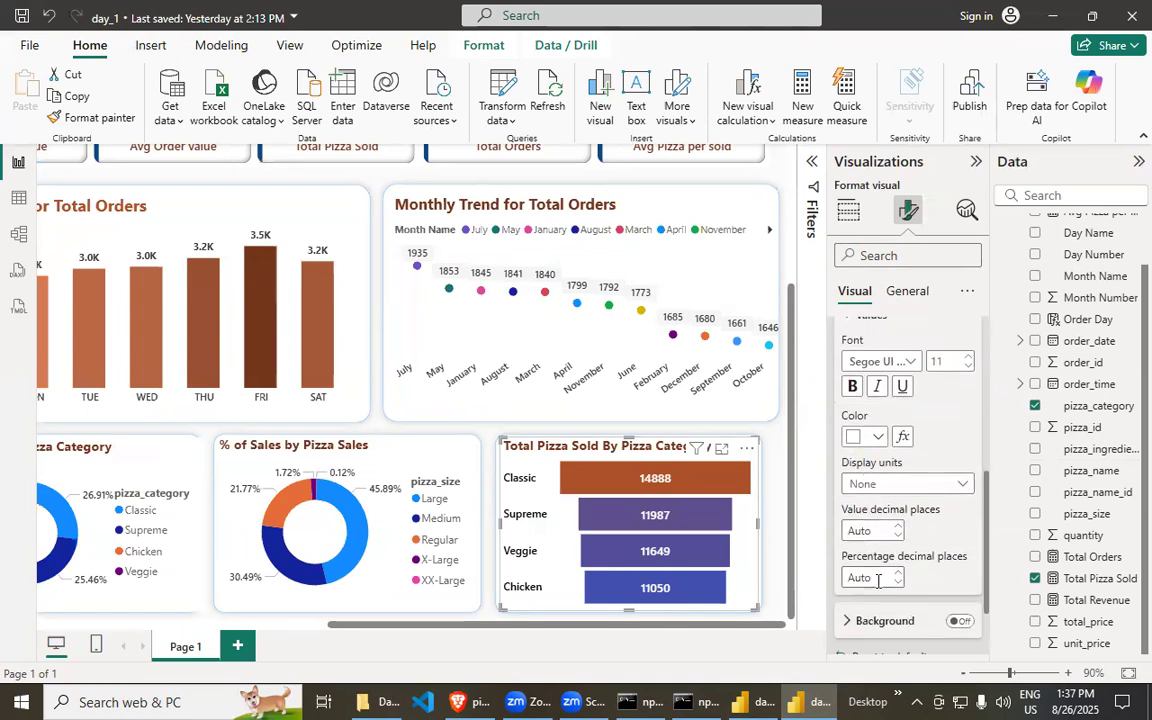
{"action": "scroll", "coordinate": [880, 585], "scroll_direction": "down", "scroll_amount": 1}
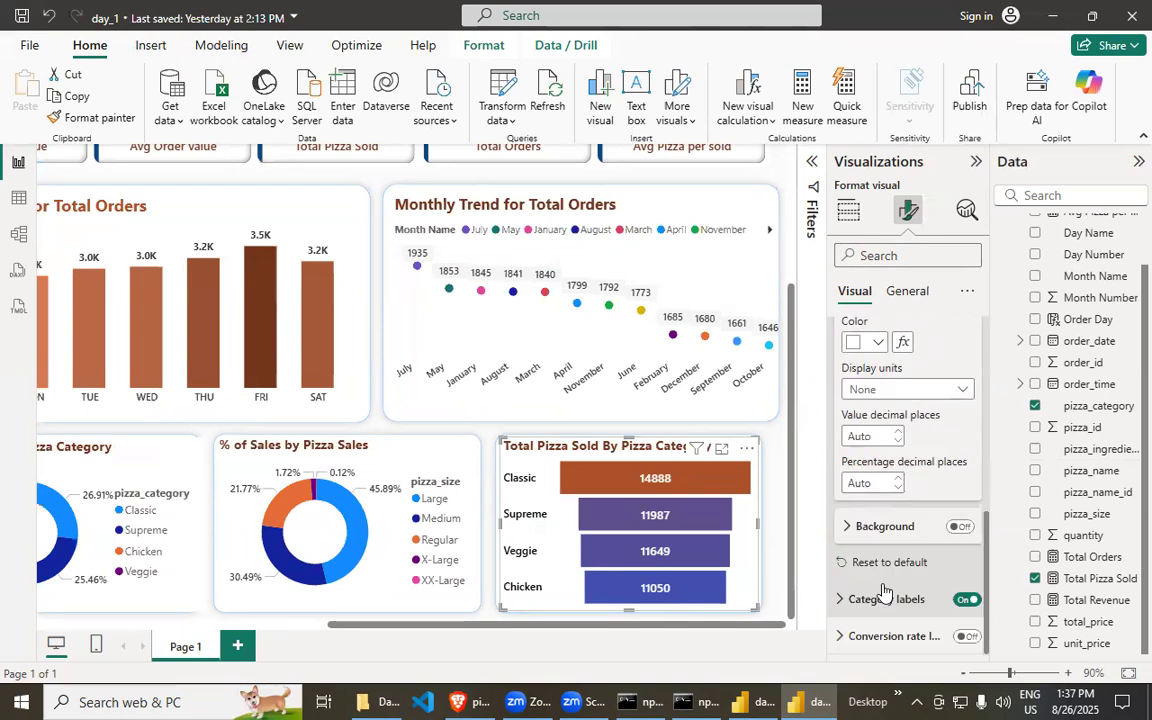
- Return to day_1_part and check the color choices for the funnel's data label values, keeping the current color
{"action": "left_click", "coordinate": [771, 699]}
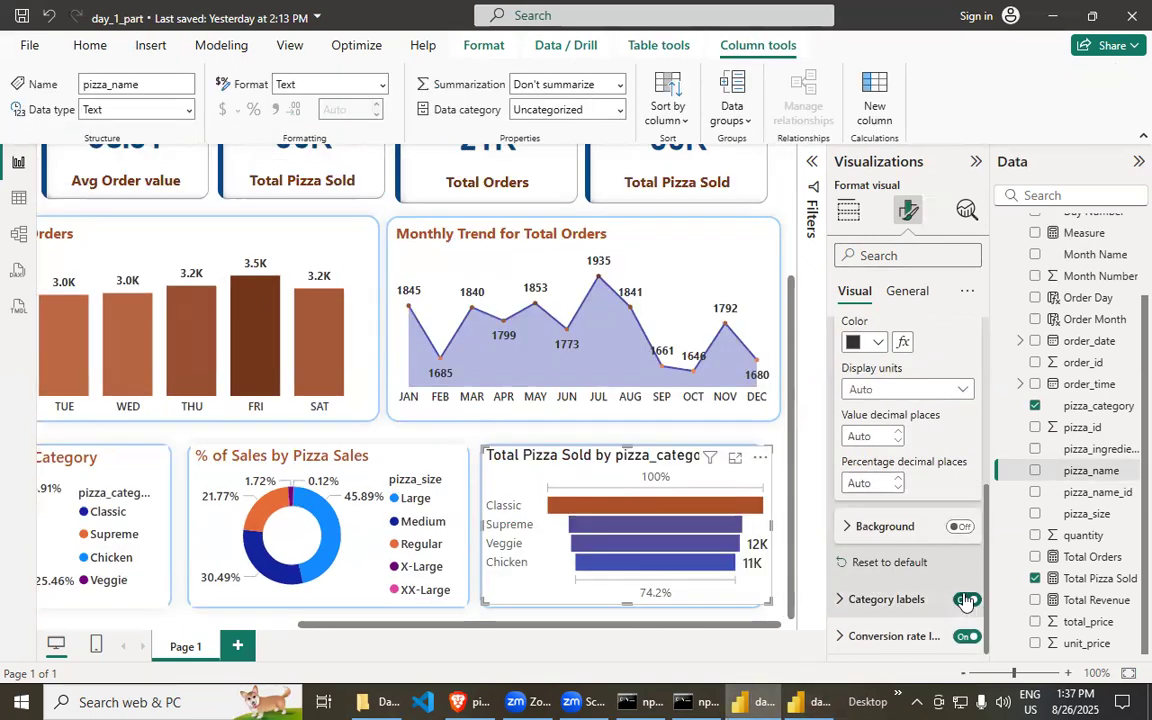
{"action": "scroll", "coordinate": [874, 440], "scroll_direction": "up", "scroll_amount": 1}
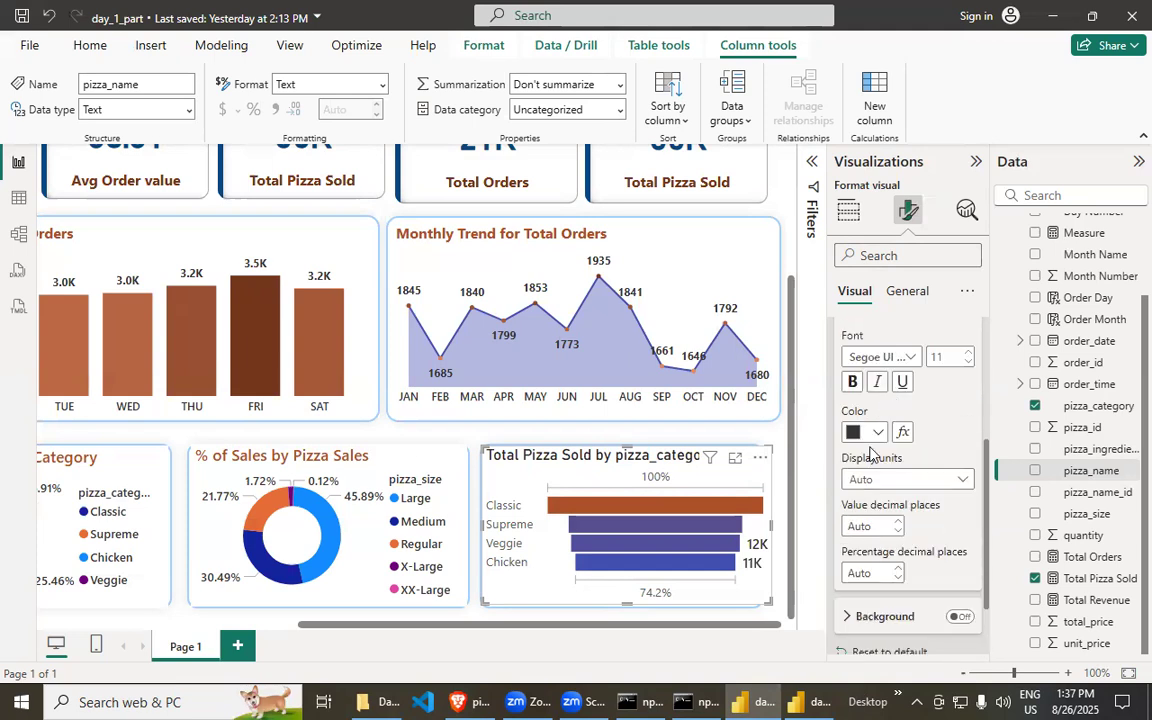
{"action": "left_click", "coordinate": [875, 433]}
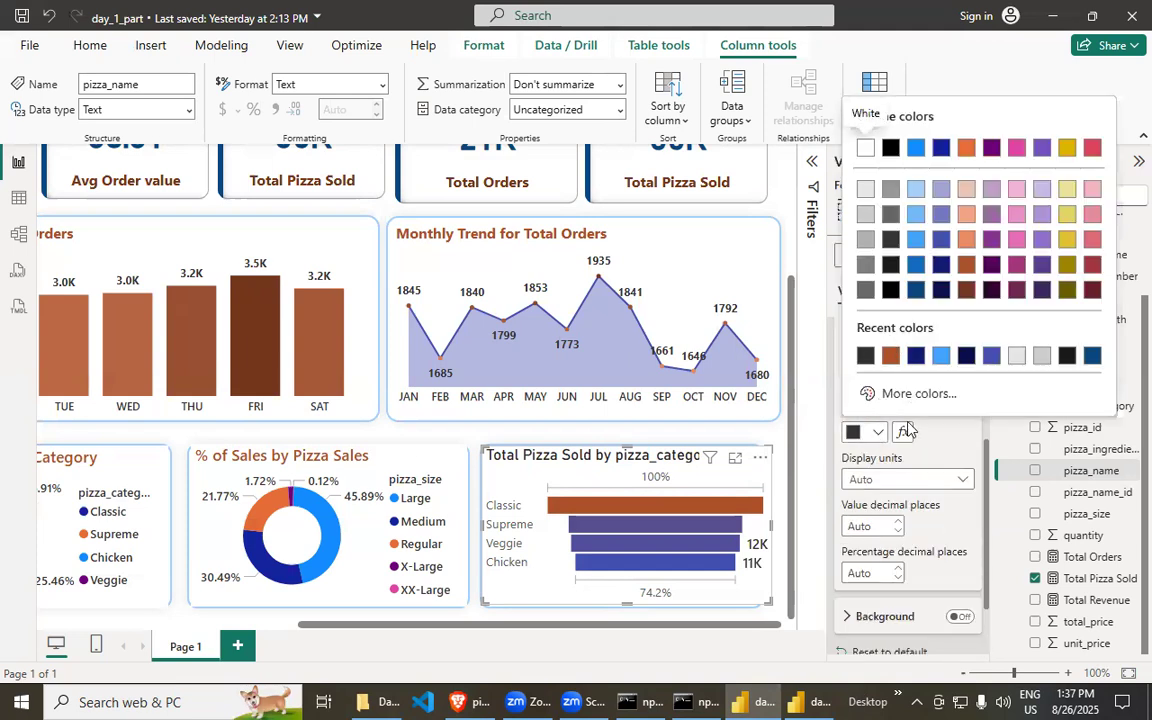
{"action": "left_click", "coordinate": [943, 447]}
- Switch the funnel's data label position to Outside end and back to Inside center twice to compare the label placement
{"action": "scroll", "coordinate": [943, 447], "scroll_direction": "up", "scroll_amount": 1}
{"action": "left_click", "coordinate": [847, 403]}
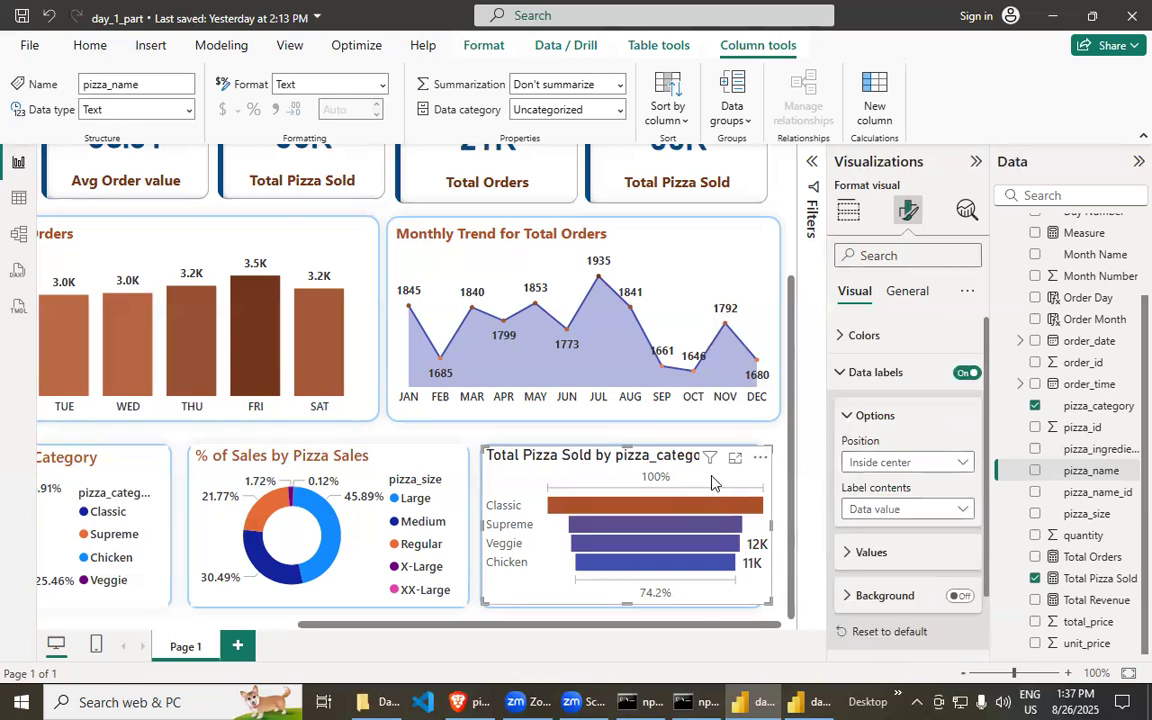
{"action": "left_click", "coordinate": [895, 462]}
{"action": "left_click", "coordinate": [892, 503]}
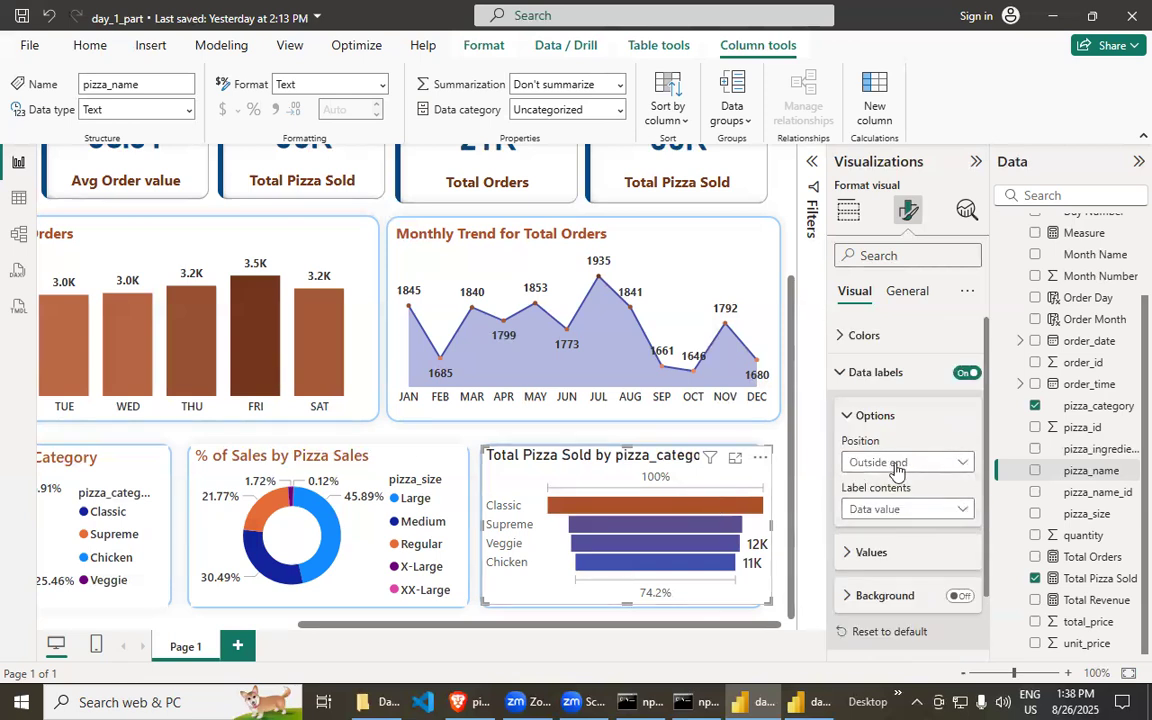
{"action": "left_click", "coordinate": [897, 462]}
{"action": "left_click", "coordinate": [892, 503]}
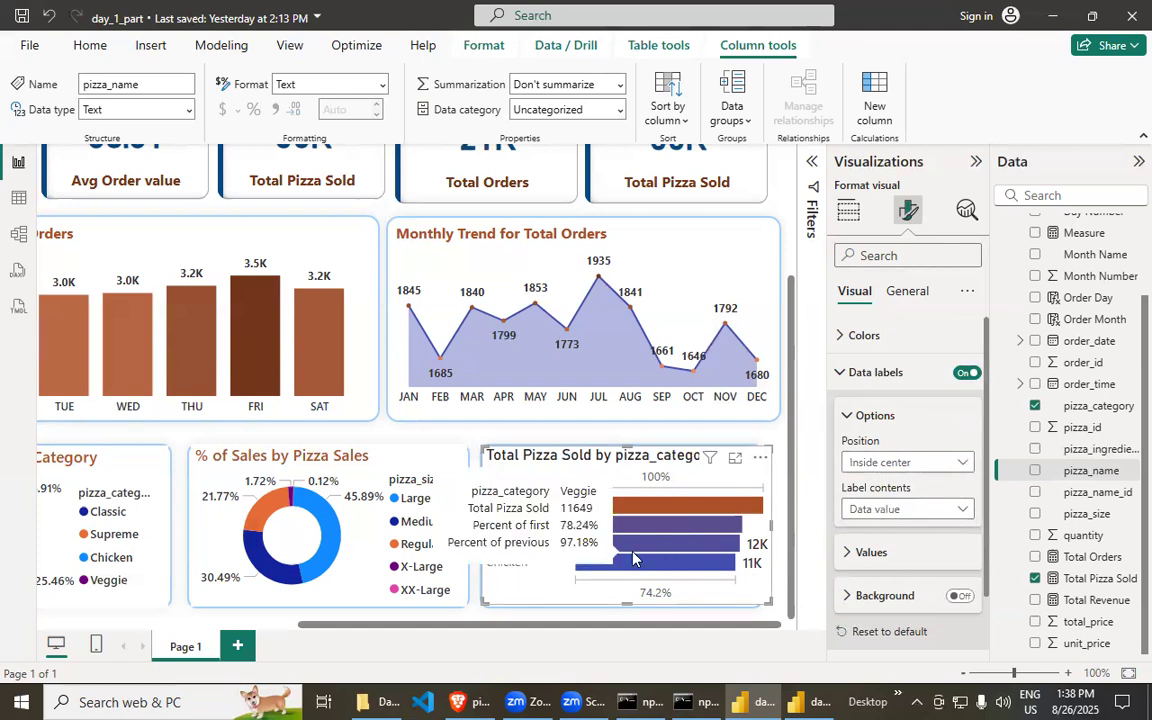
{"action": "scroll", "coordinate": [661, 562], "scroll_direction": "down", "scroll_amount": 3, "text": "ctrl"}
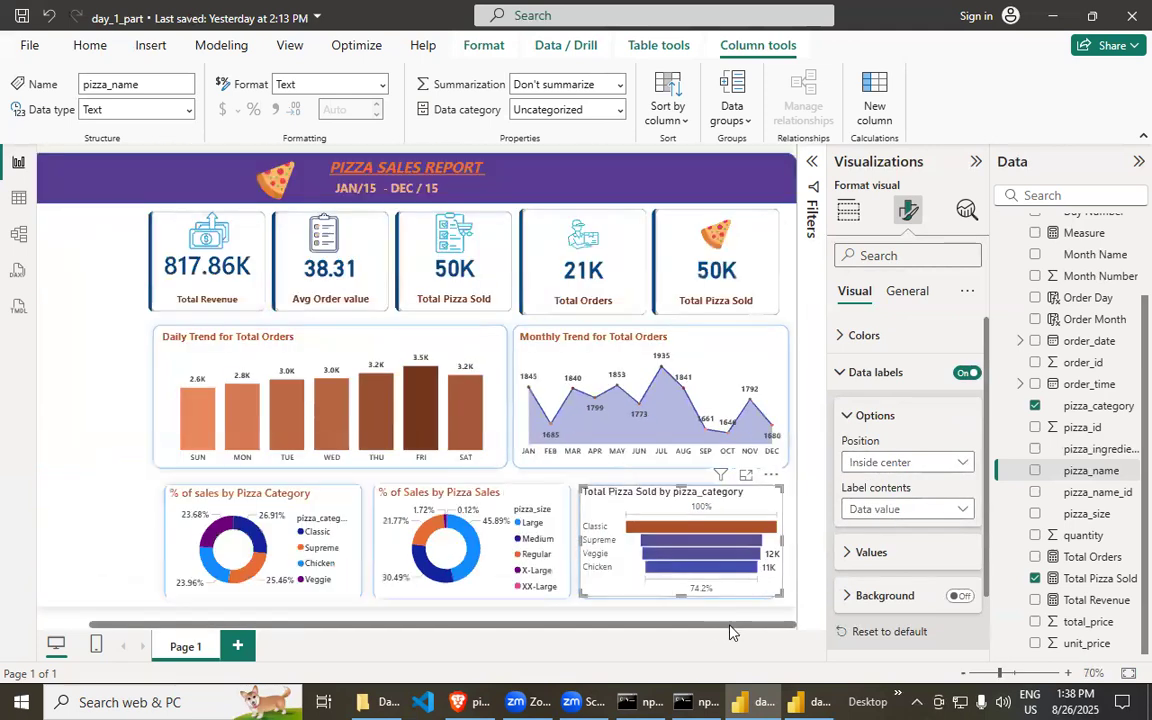
{"action": "left_click", "coordinate": [900, 462]}
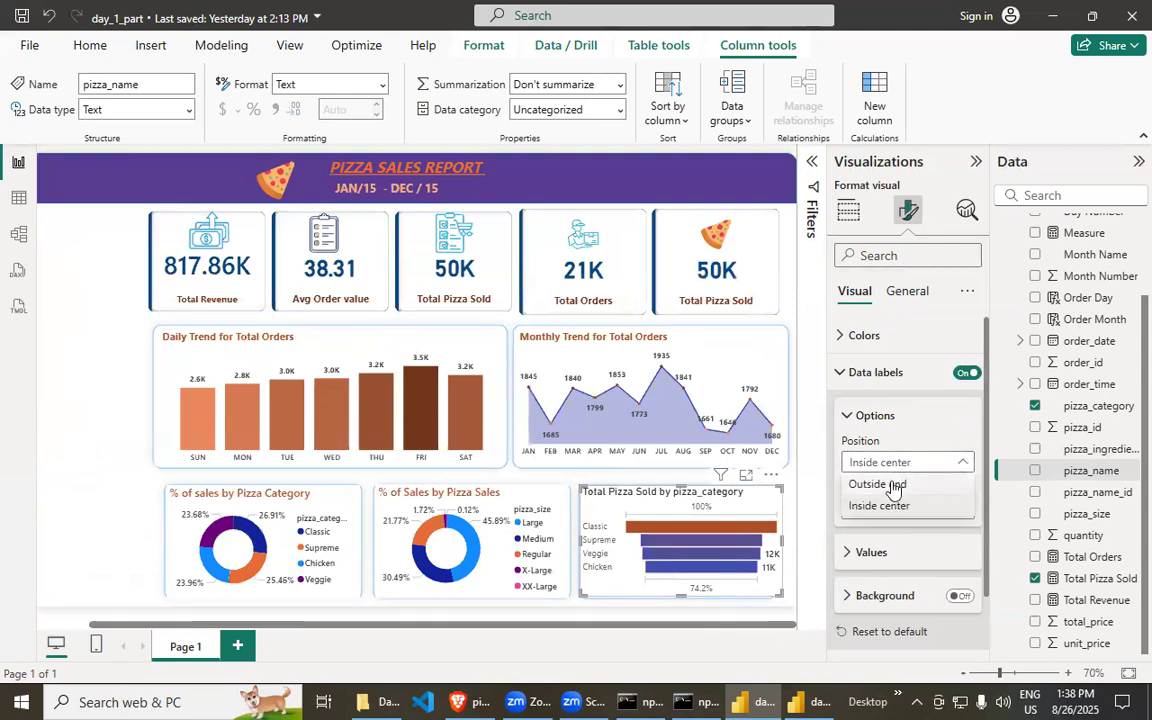
{"action": "left_click", "coordinate": [893, 485]}
{"action": "left_click", "coordinate": [887, 462]}
{"action": "left_click", "coordinate": [884, 512]}
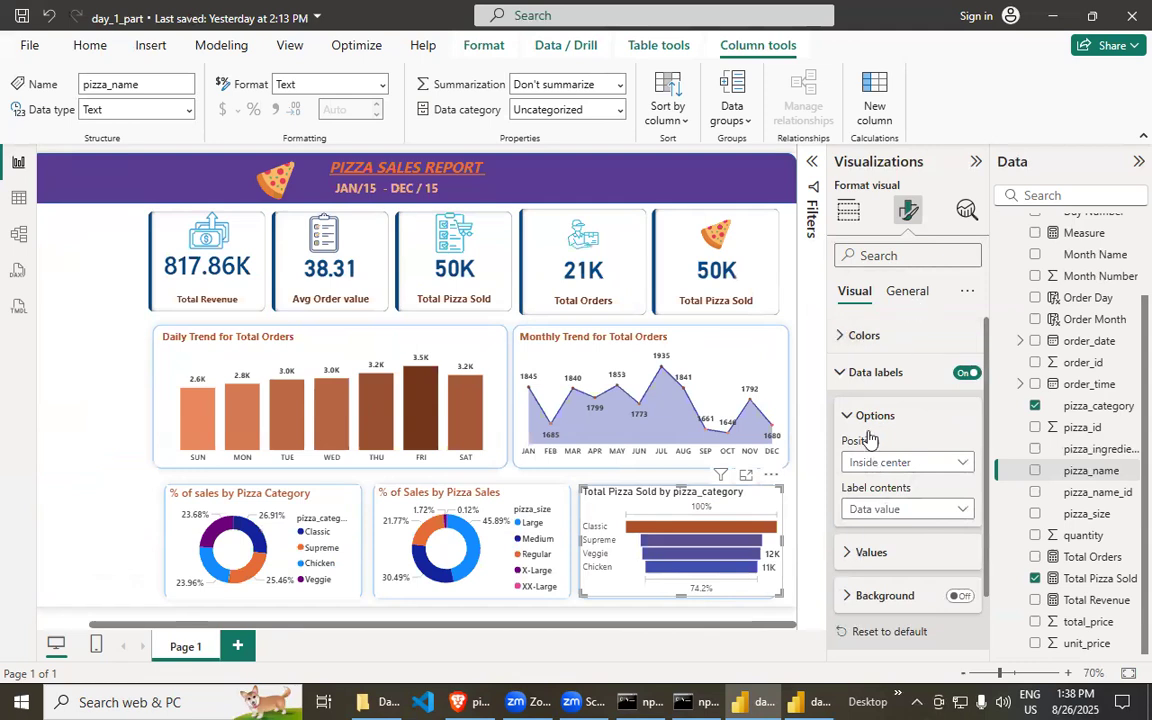
- In day_1, try Outside end as the reference funnel's data label position, then restore Inside center
{"action": "left_click", "coordinate": [814, 701]}
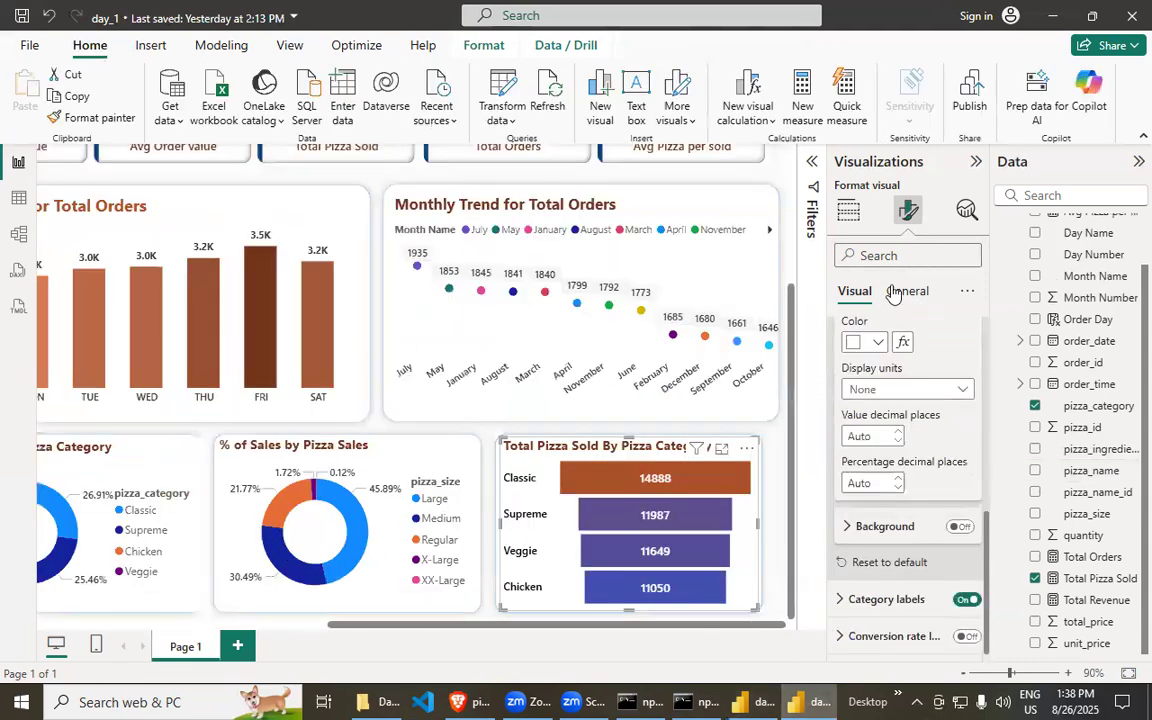
{"action": "scroll", "coordinate": [908, 475], "scroll_direction": "up", "scroll_amount": 3}
{"action": "scroll", "coordinate": [905, 472], "scroll_direction": "down", "scroll_amount": 3}
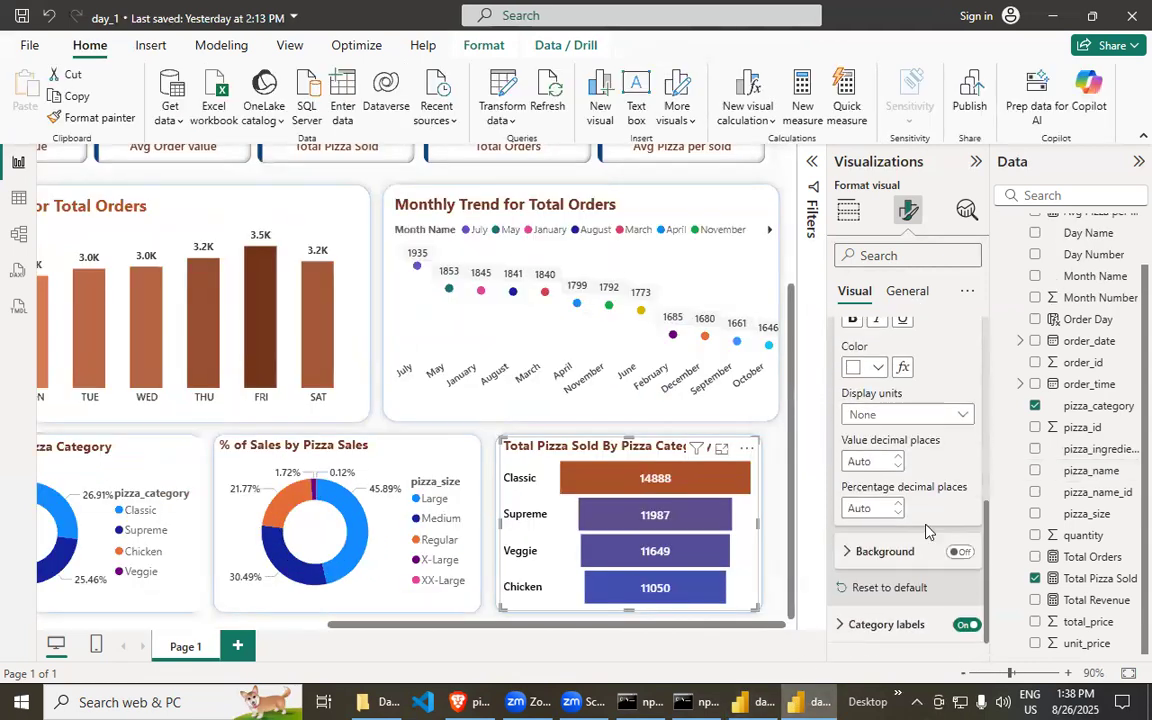
{"action": "scroll", "coordinate": [908, 490], "scroll_direction": "up", "scroll_amount": 5}
{"action": "left_click", "coordinate": [909, 496]}
{"action": "left_click", "coordinate": [878, 512]}
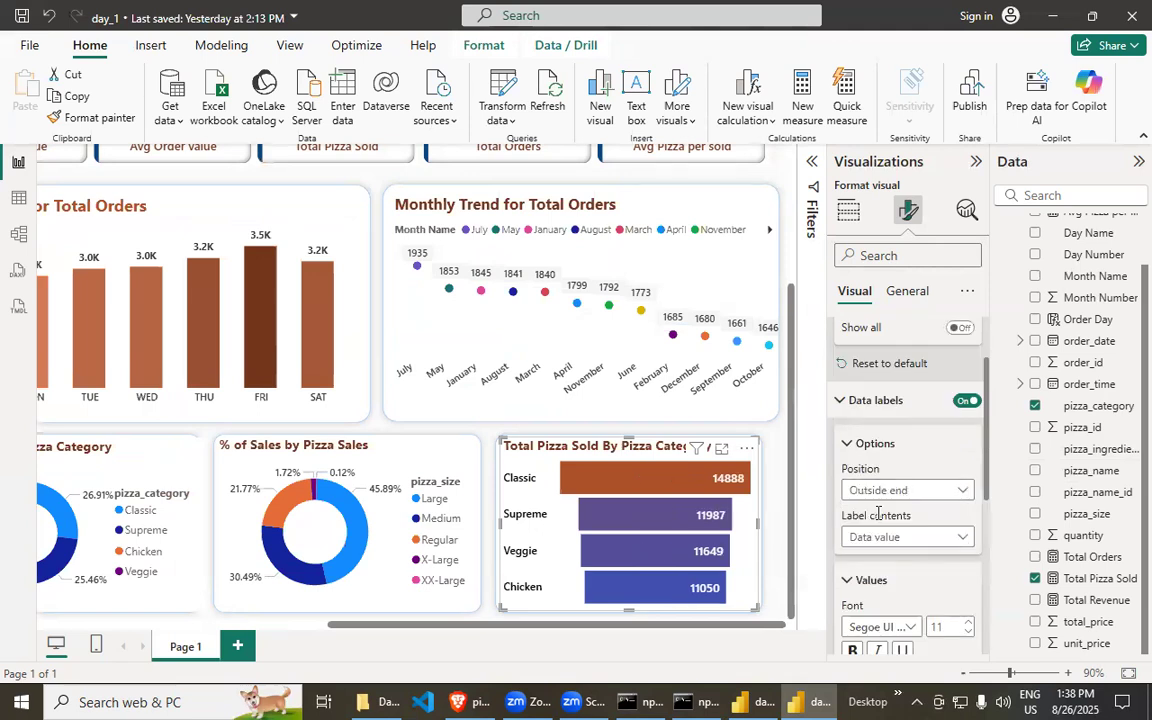
{"action": "left_click", "coordinate": [905, 492]}
{"action": "left_click", "coordinate": [887, 533]}
- Try Percent of previous as the reference funnel's label contents, then restore Data value
{"action": "scroll", "coordinate": [886, 537], "scroll_direction": "down", "scroll_amount": 1}
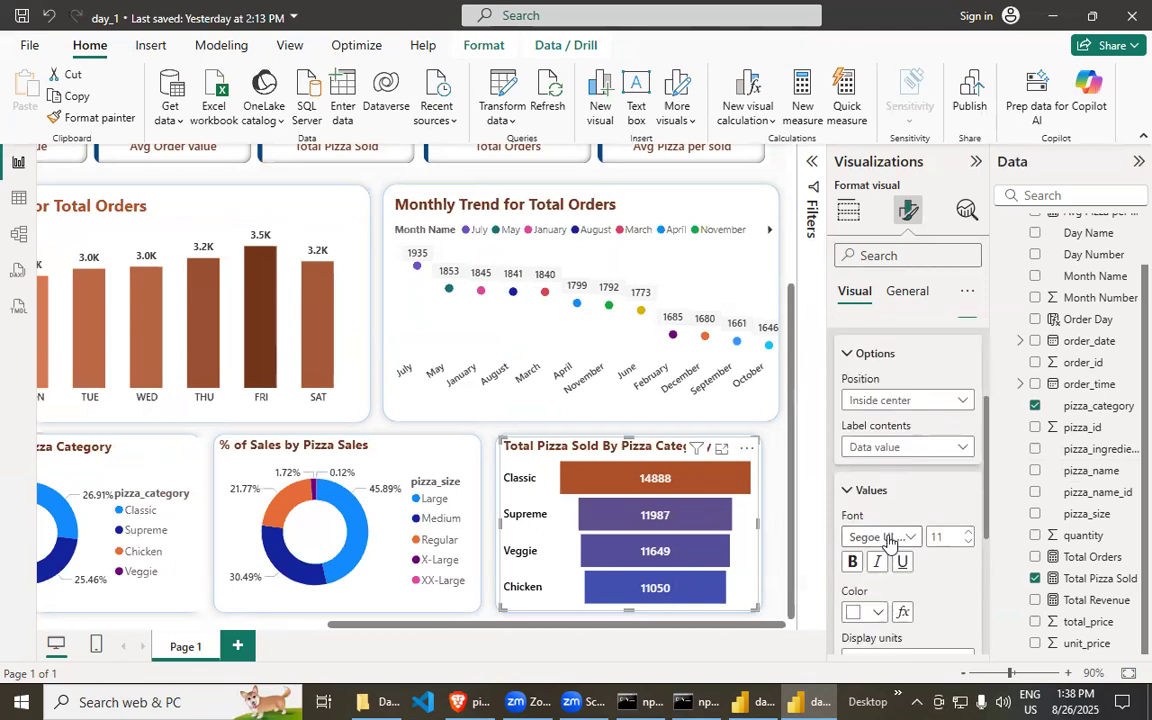
{"action": "left_click", "coordinate": [897, 447]}
{"action": "left_click", "coordinate": [883, 513]}
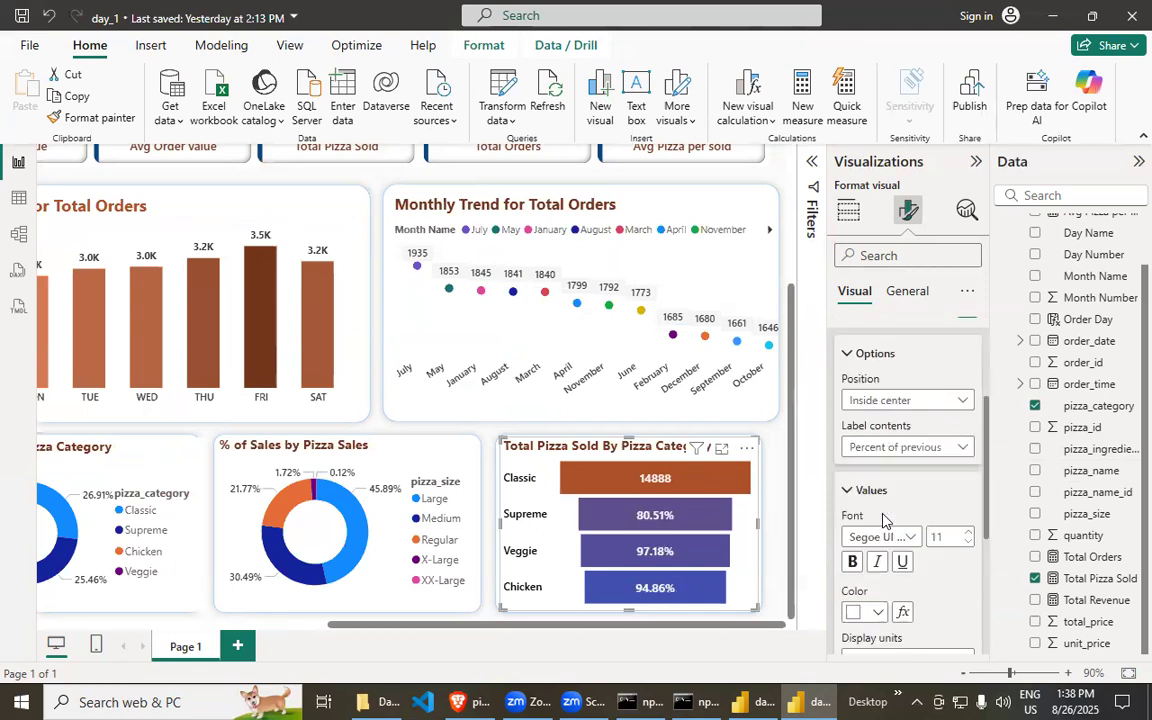
{"action": "left_click", "coordinate": [892, 452]}
{"action": "left_click", "coordinate": [881, 470]}
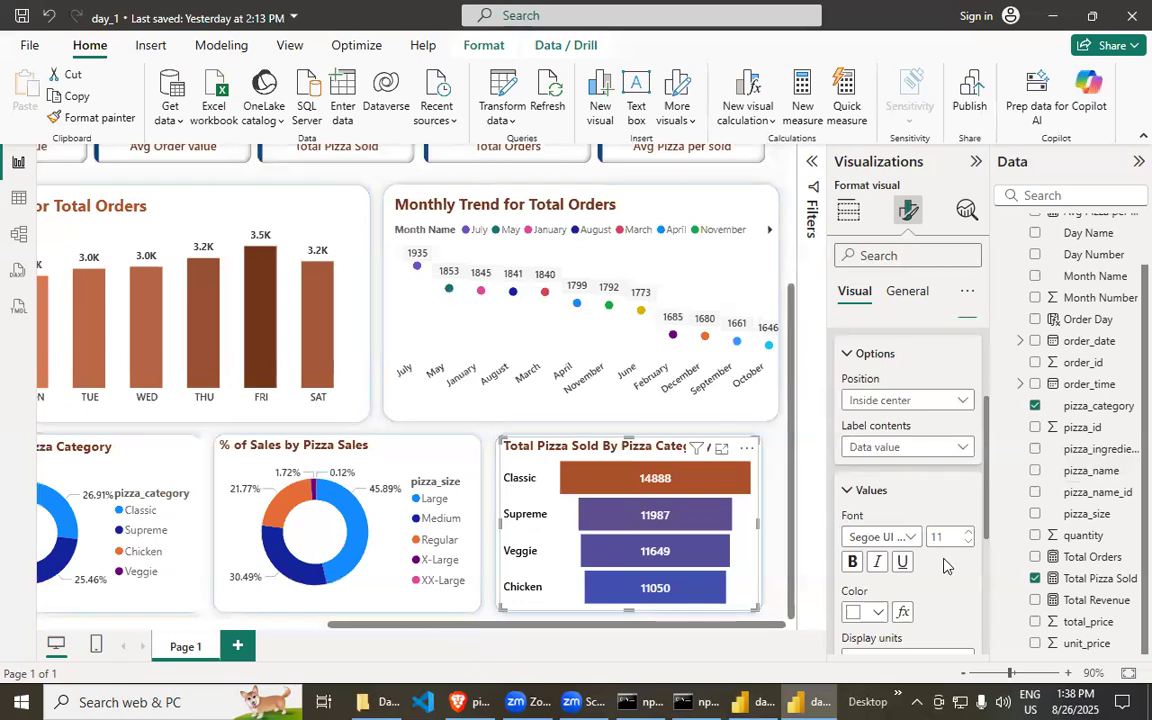
- Check the reference funnel's data label value settings, then in day_1_part set the funnel's data label display units to None
{"action": "scroll", "coordinate": [946, 566], "scroll_direction": "down", "scroll_amount": 2}
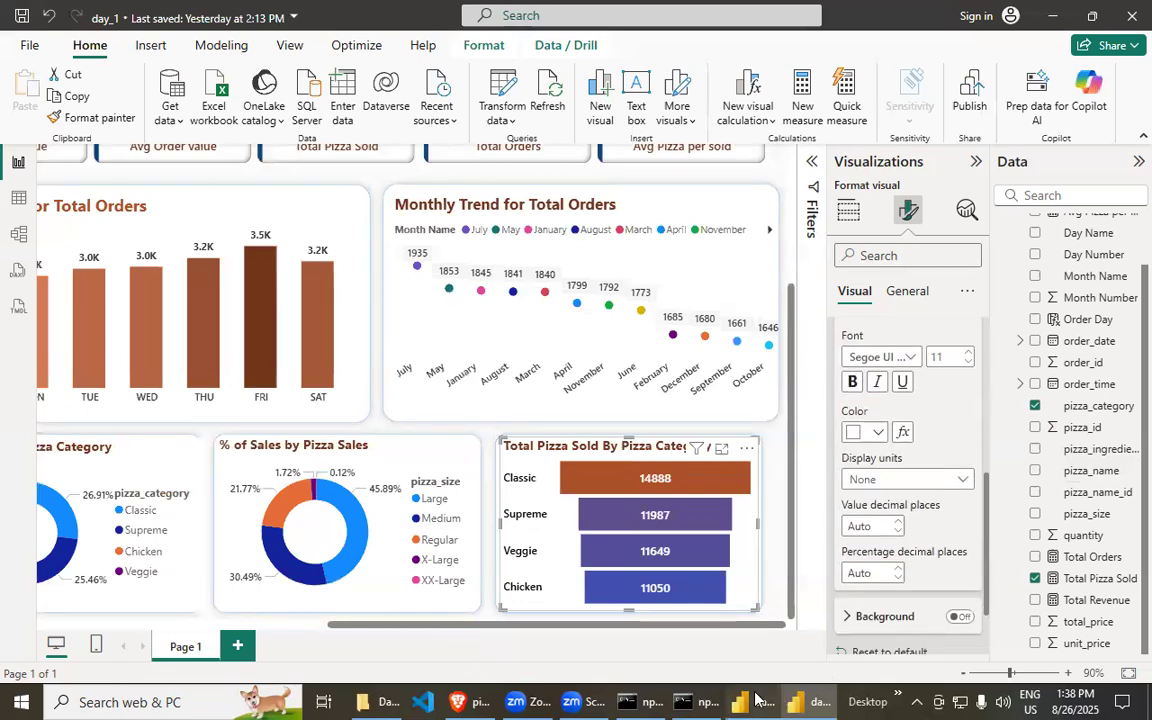
{"action": "key", "text": "alt+Tab"}
{"action": "left_click", "coordinate": [868, 553]}
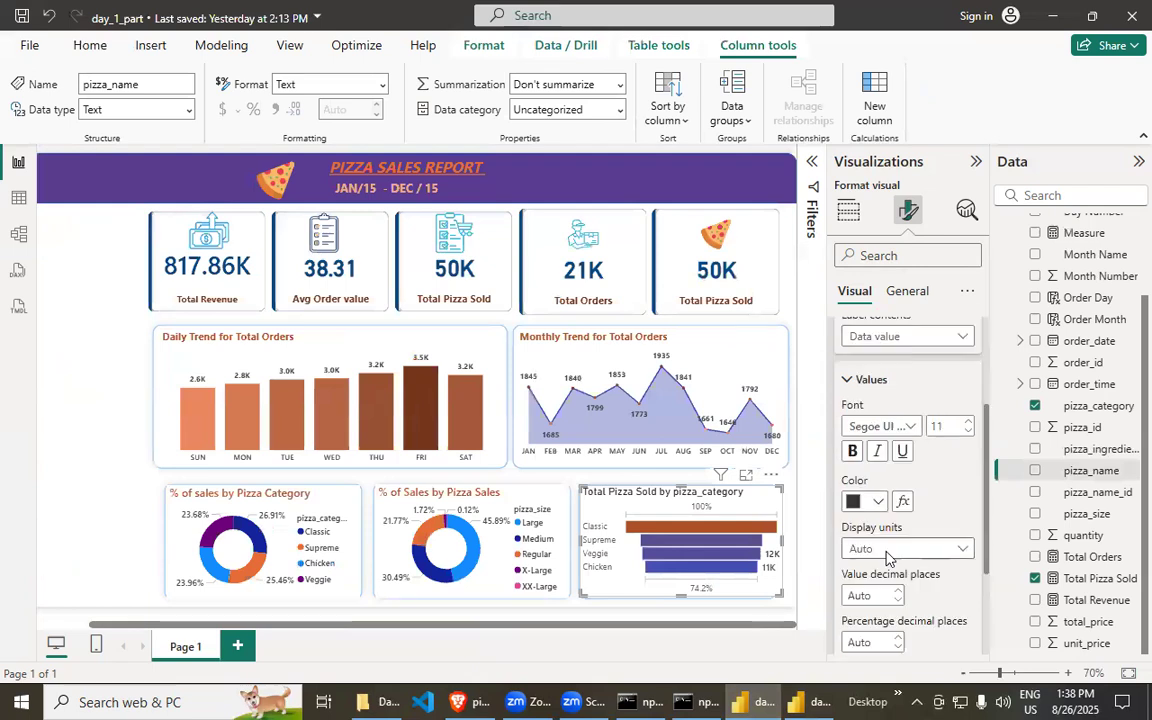
{"action": "left_click", "coordinate": [888, 543]}
{"action": "left_click", "coordinate": [872, 588]}
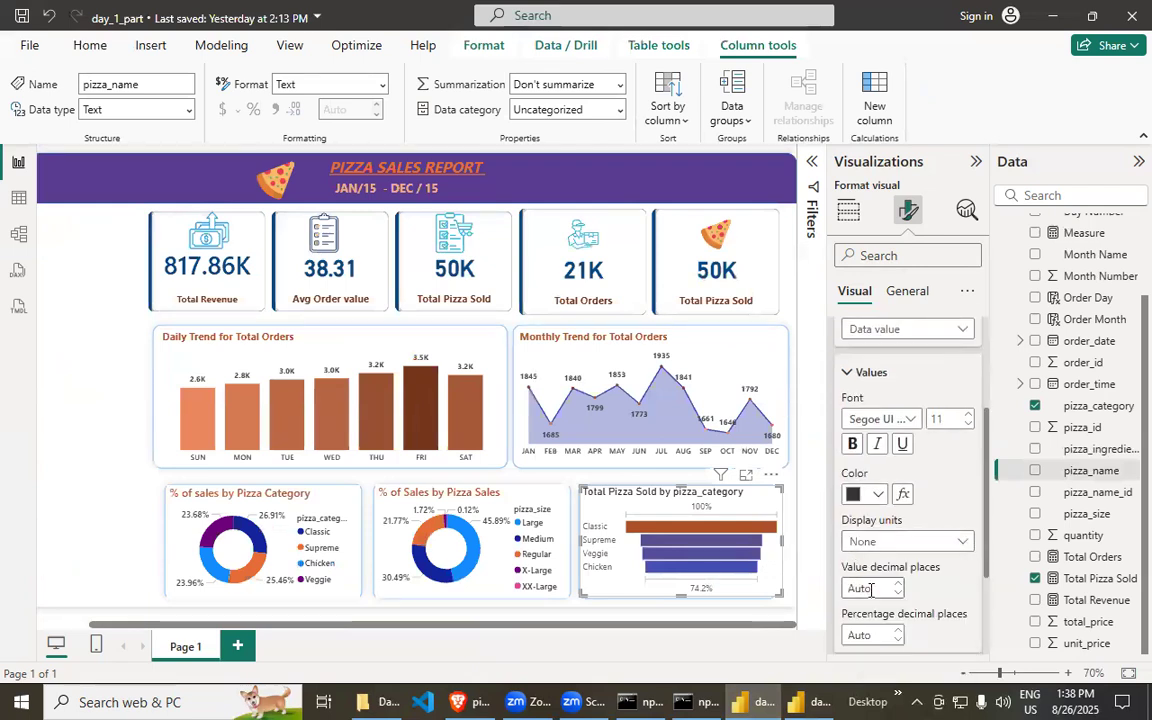
{"action": "scroll", "coordinate": [913, 572], "scroll_direction": "down", "scroll_amount": 2}
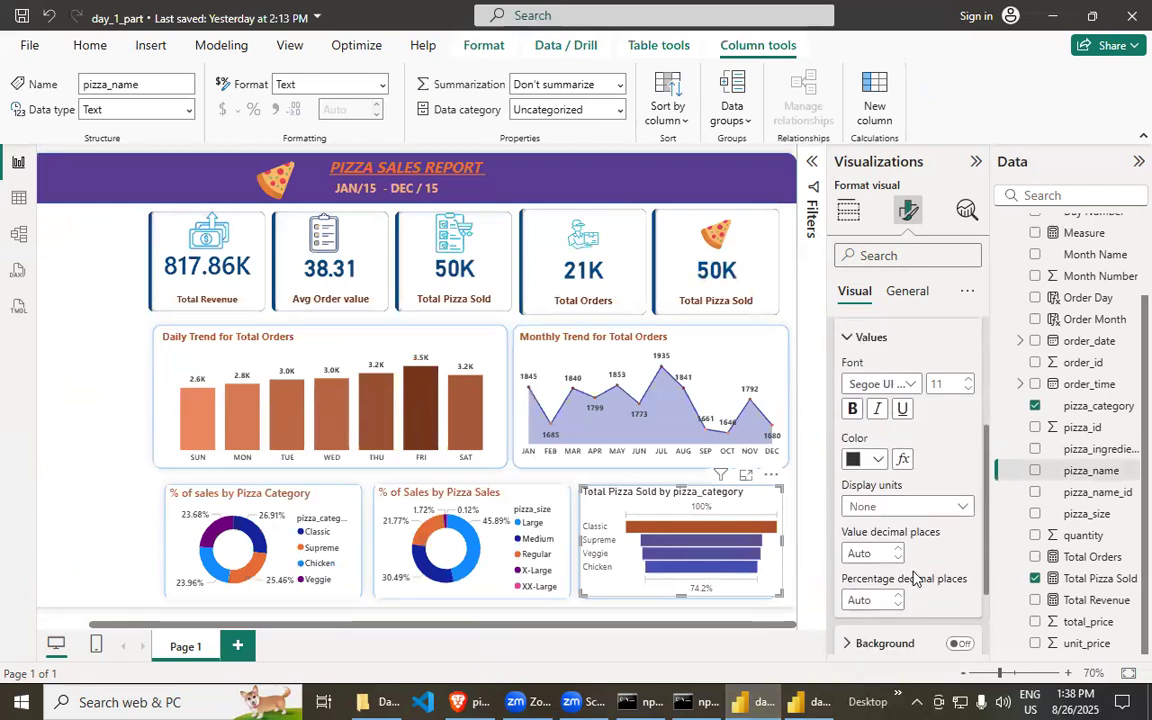
- Set the color of the funnel's data label values to White
{"action": "scroll", "coordinate": [918, 520], "scroll_direction": "up", "scroll_amount": 4}
{"action": "scroll", "coordinate": [918, 517], "scroll_direction": "down", "scroll_amount": 1}
{"action": "scroll", "coordinate": [905, 470], "scroll_direction": "up", "scroll_amount": 1}
{"action": "scroll", "coordinate": [881, 520], "scroll_direction": "down", "scroll_amount": 3}
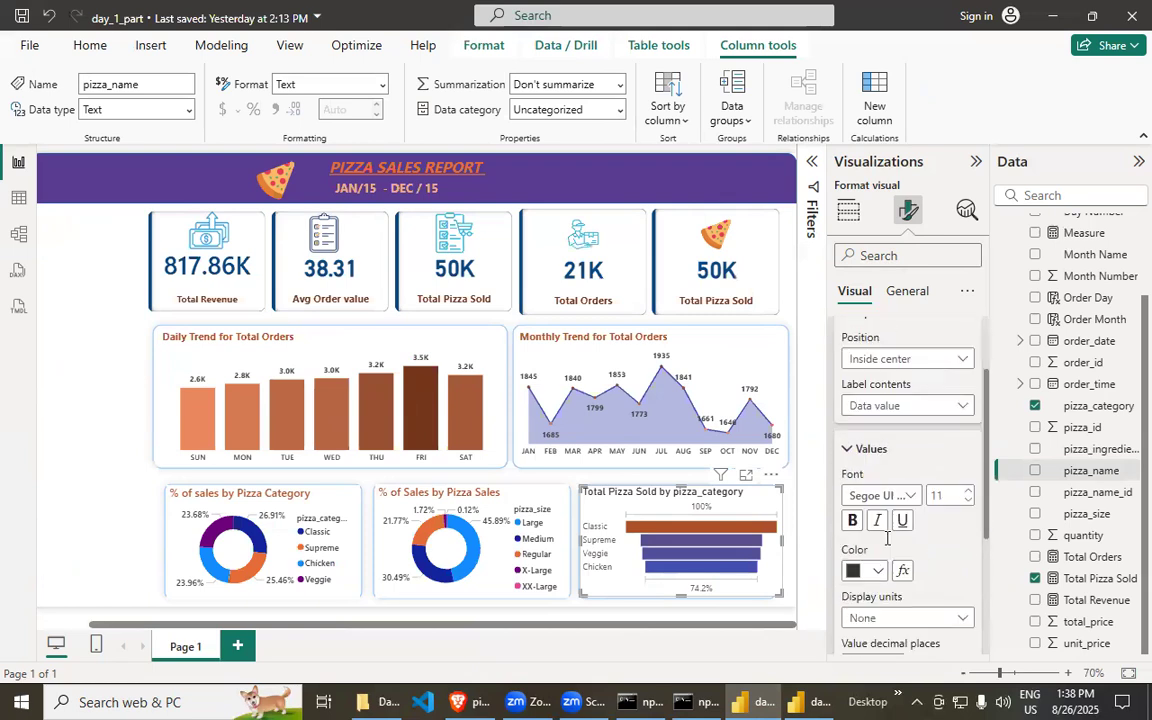
{"action": "left_click", "coordinate": [875, 494]}
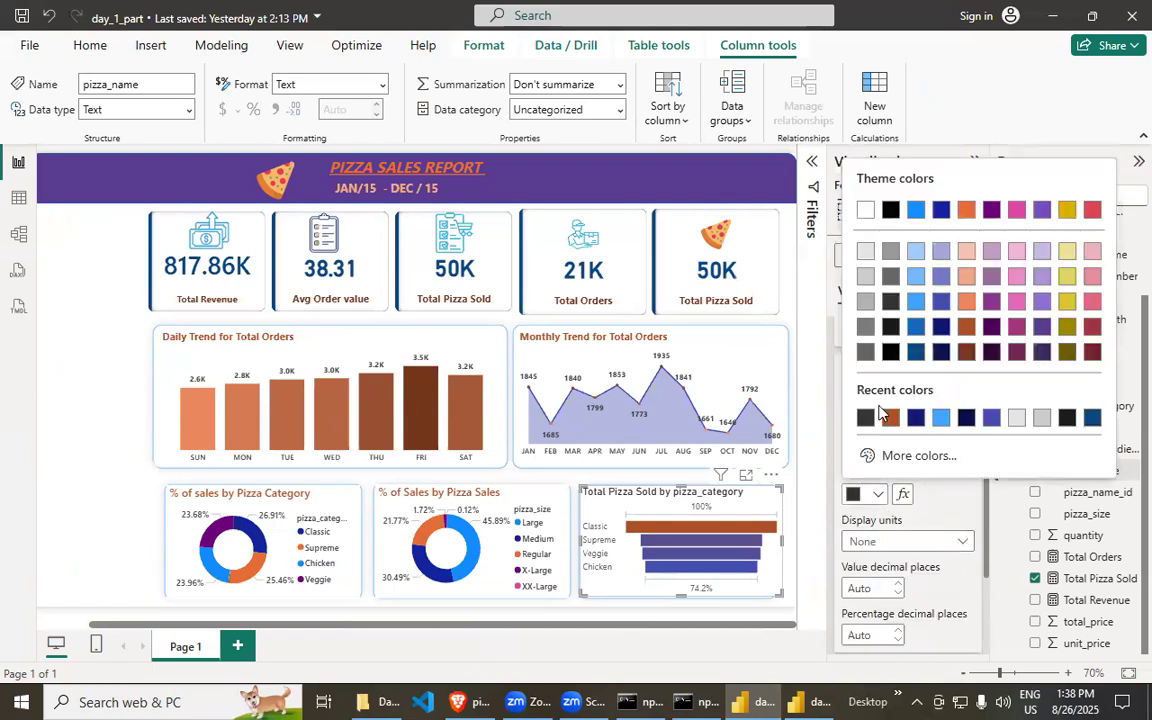
{"action": "left_click", "coordinate": [865, 211]}
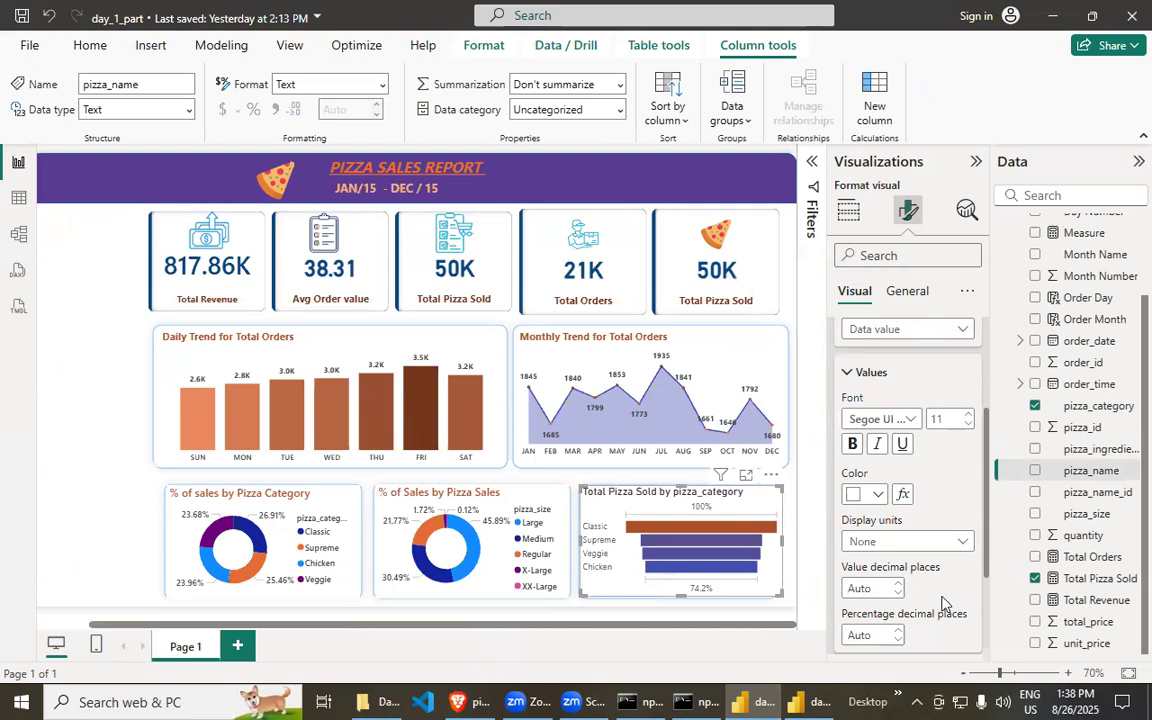
- Review the funnel's category label value settings and colors, then collapse the open formatting groups
{"action": "scroll", "coordinate": [944, 603], "scroll_direction": "down", "scroll_amount": 3}
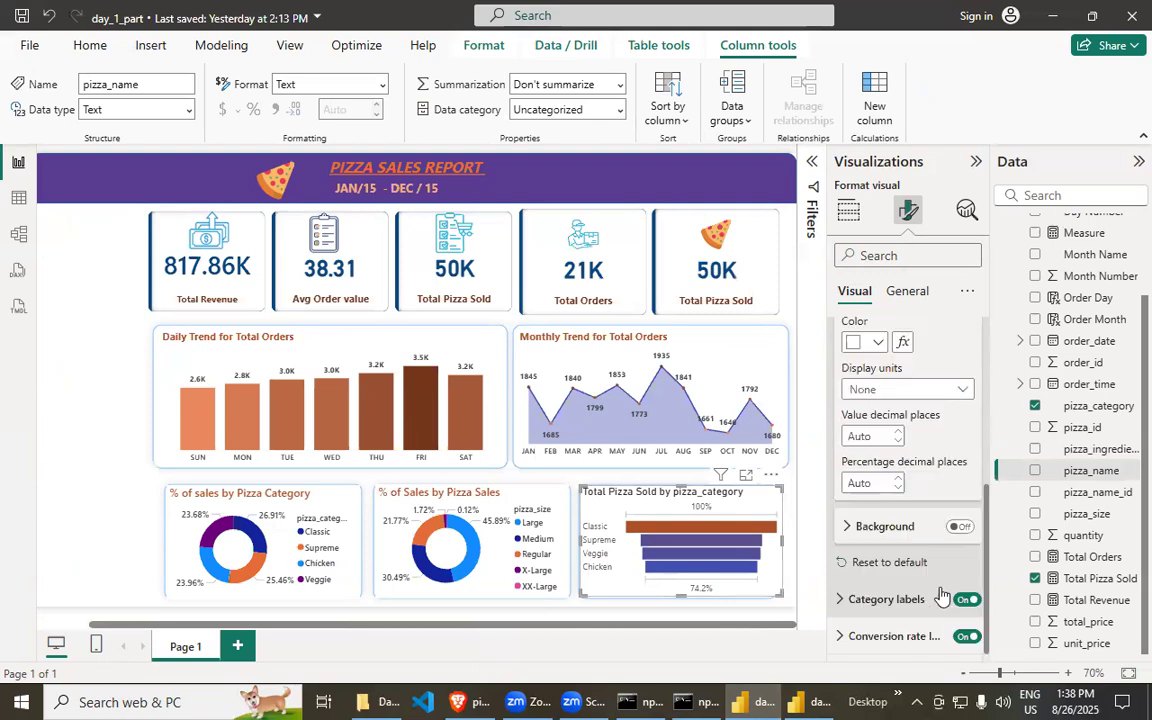
{"action": "left_click", "coordinate": [848, 599]}
{"action": "scroll", "coordinate": [899, 643], "scroll_direction": "down", "scroll_amount": 3}
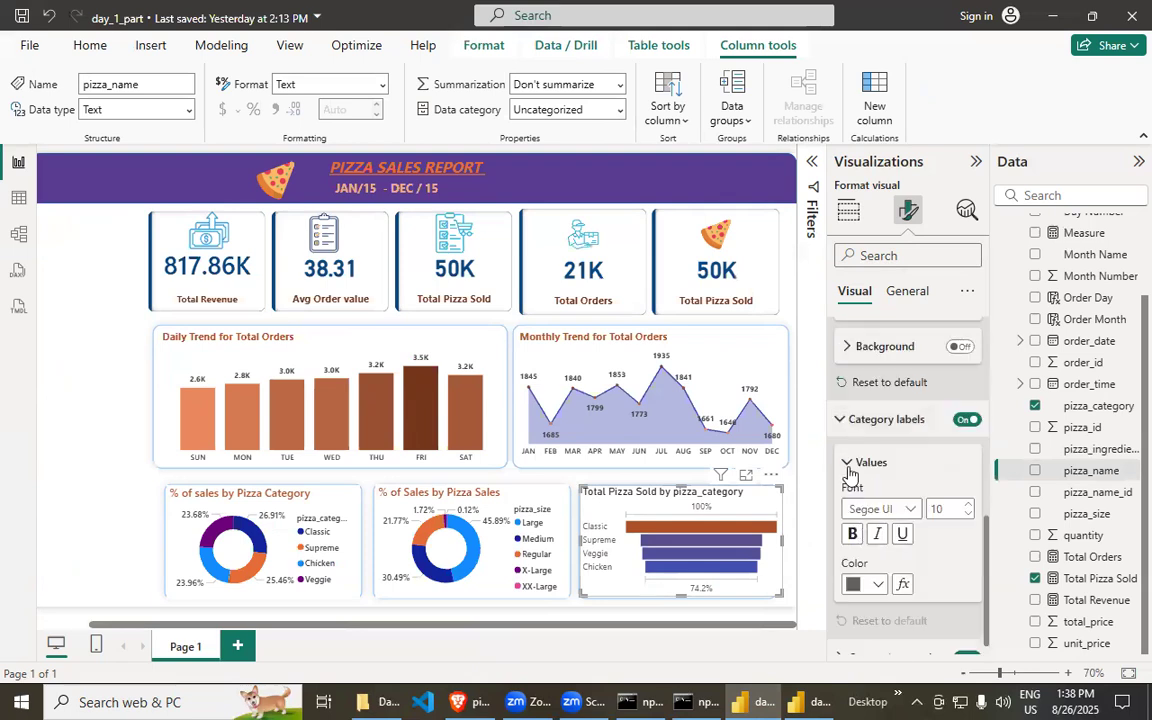
{"action": "left_click", "coordinate": [848, 466]}
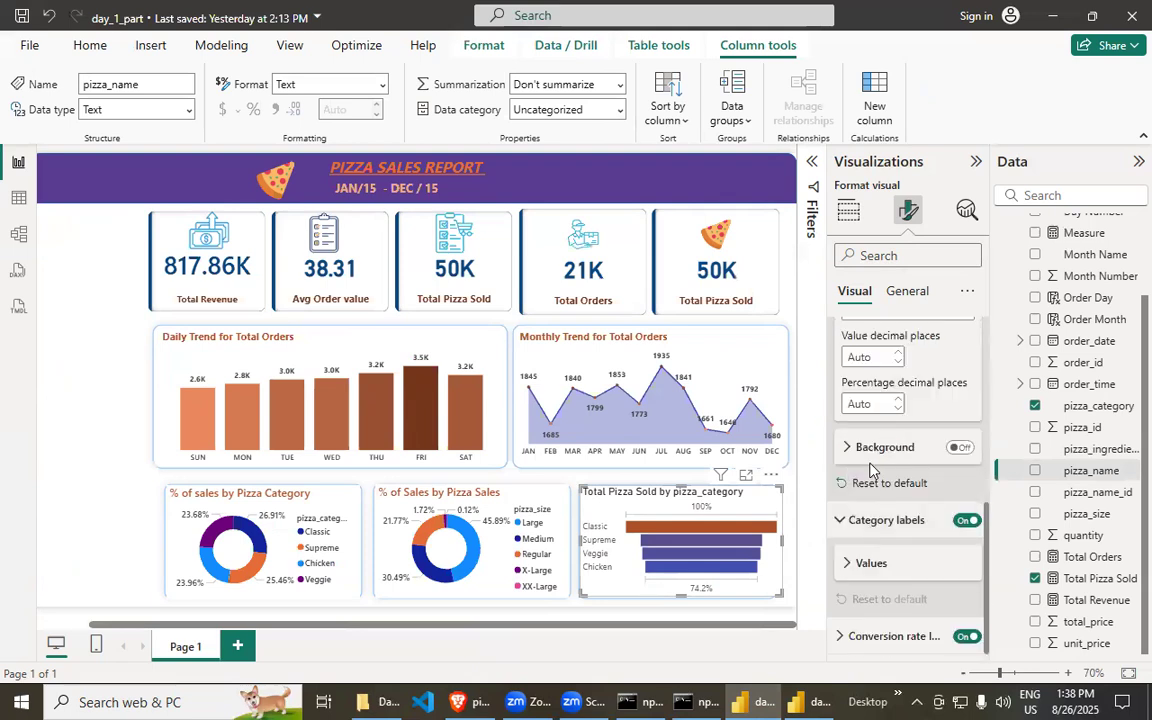
{"action": "scroll", "coordinate": [866, 485], "scroll_direction": "up", "scroll_amount": 7}
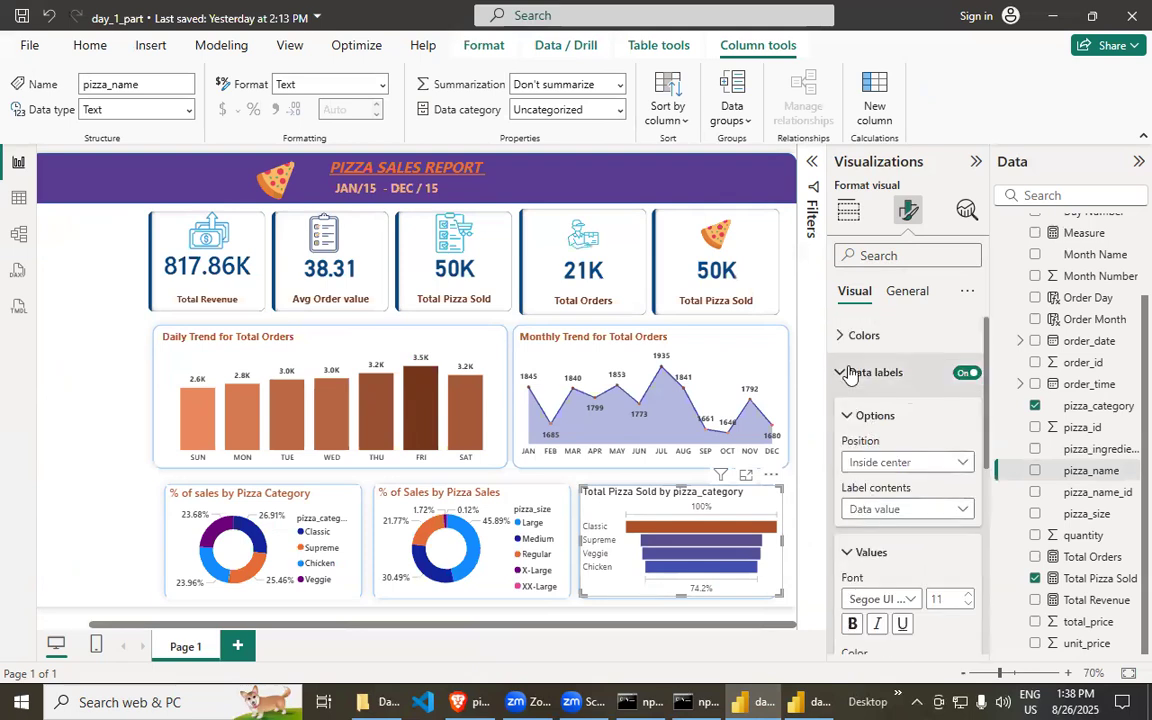
{"action": "left_click", "coordinate": [843, 340]}
{"action": "left_click", "coordinate": [840, 336]}
{"action": "left_click", "coordinate": [846, 373]}
{"action": "left_click", "coordinate": [845, 414]}
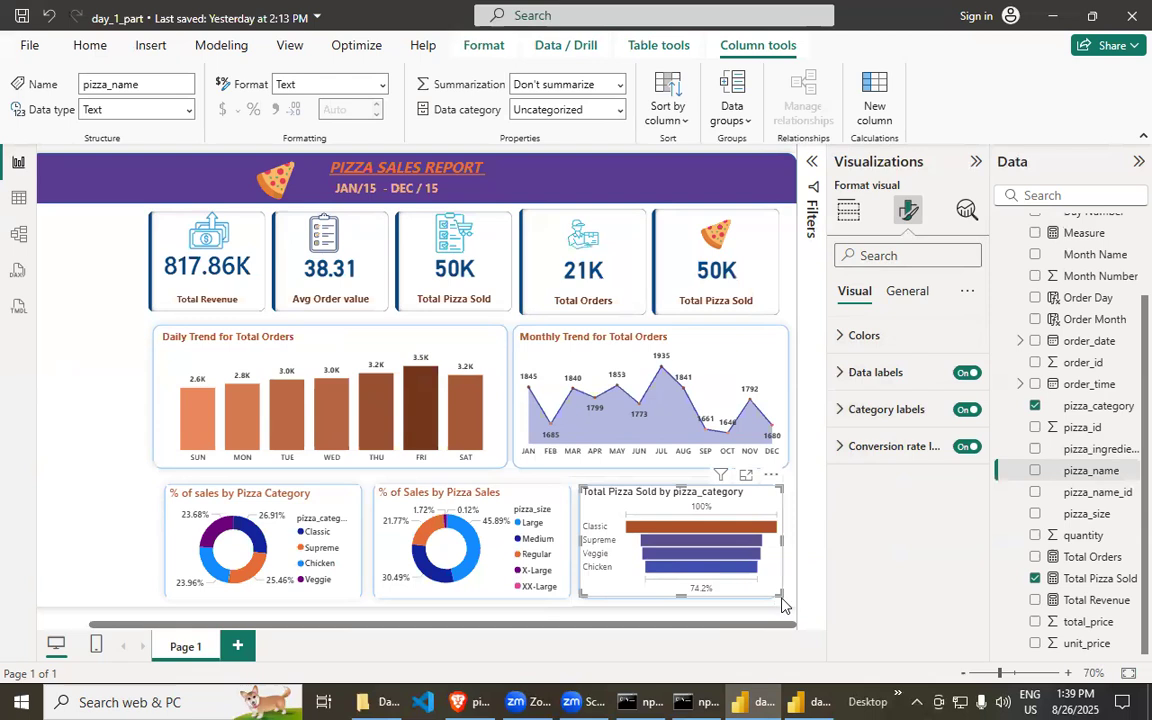
- Try Outside end as the position of the funnel's data labels, then restore Inside center
{"action": "scroll", "coordinate": [782, 600], "scroll_direction": "up", "scroll_amount": 4}
{"action": "left_click_drag", "start_coordinate": [503, 626], "coordinate": [865, 618]}
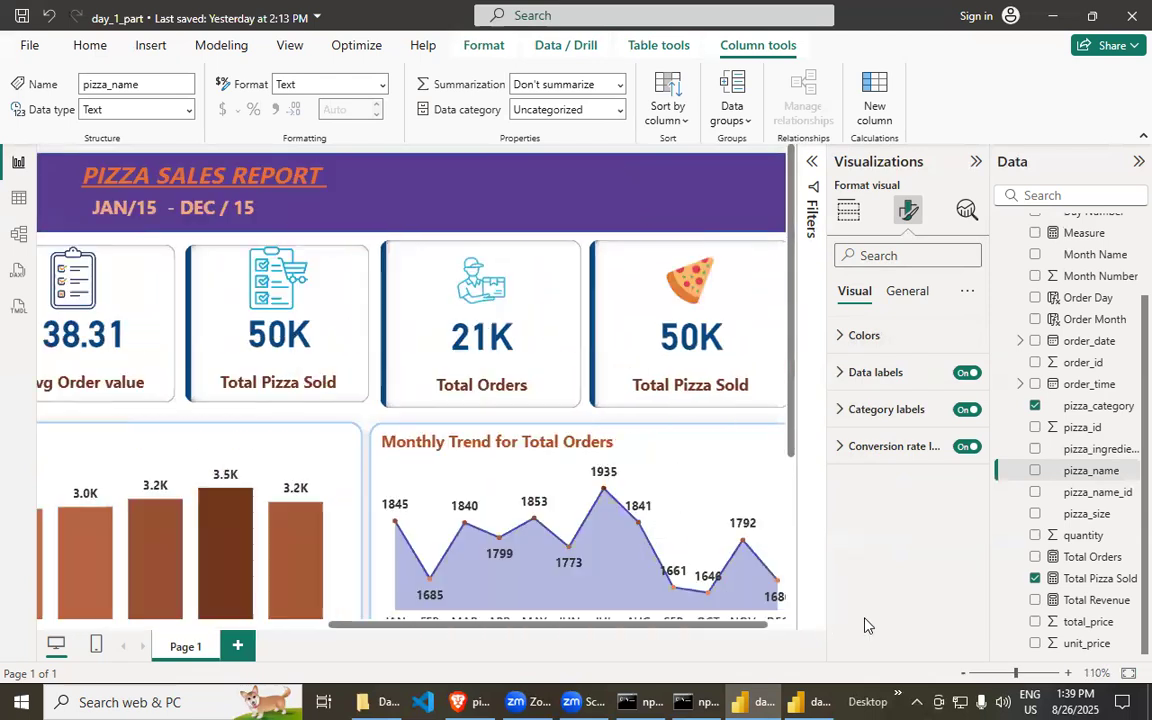
{"action": "scroll", "coordinate": [638, 510], "scroll_direction": "down", "scroll_amount": 3}
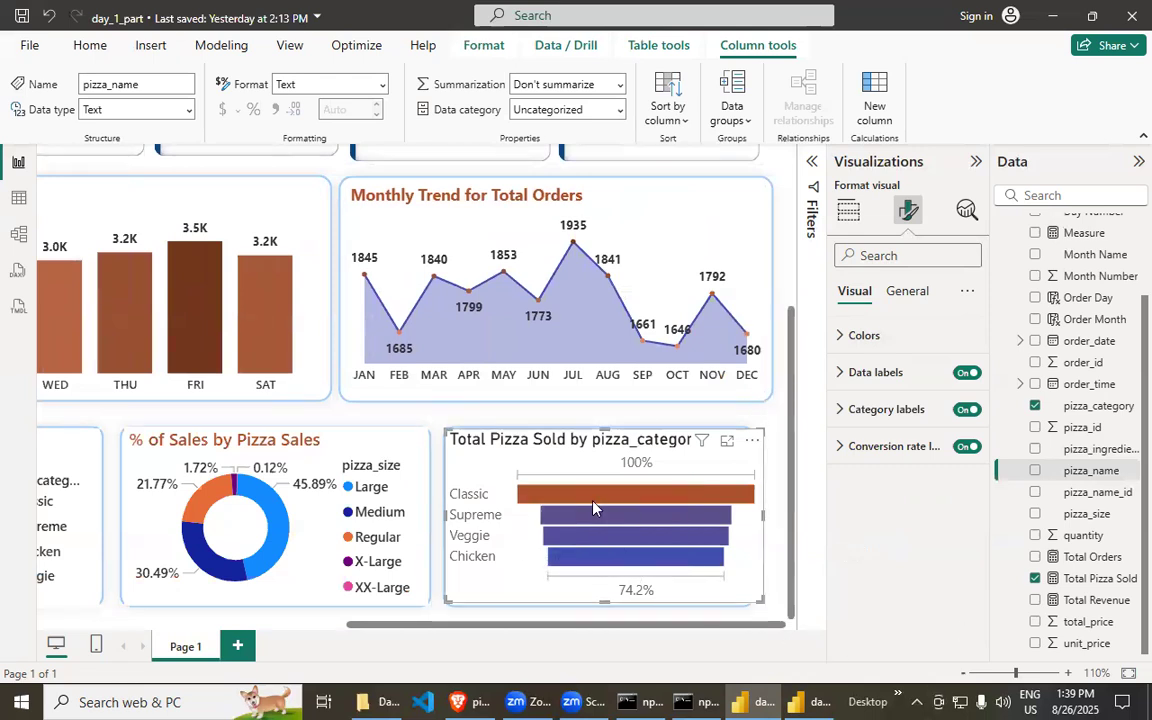
{"action": "left_click", "coordinate": [850, 372]}
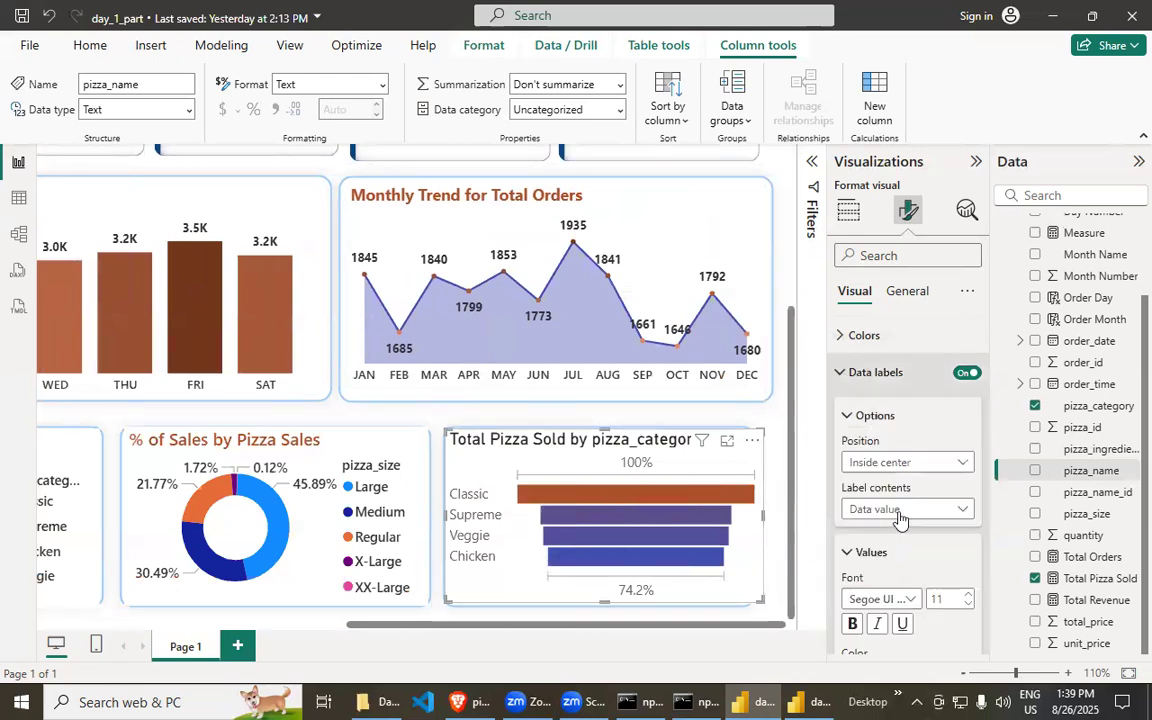
{"action": "left_click", "coordinate": [904, 469]}
{"action": "left_click", "coordinate": [891, 483]}
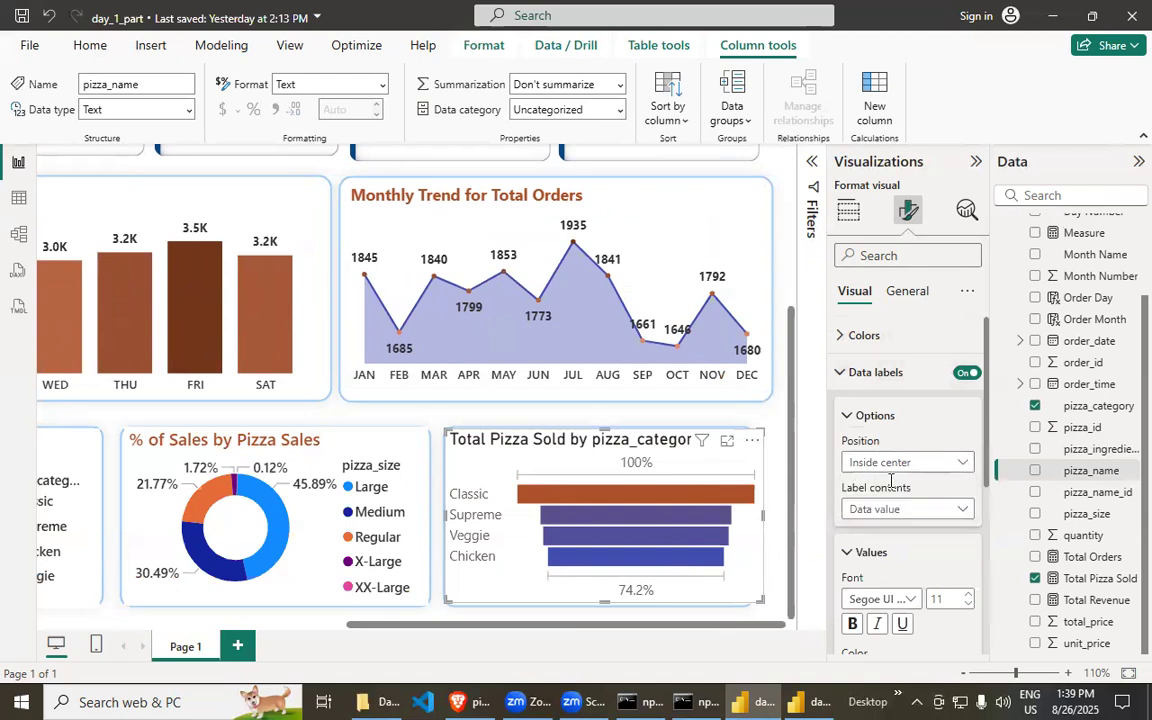
{"action": "left_click", "coordinate": [897, 466]}
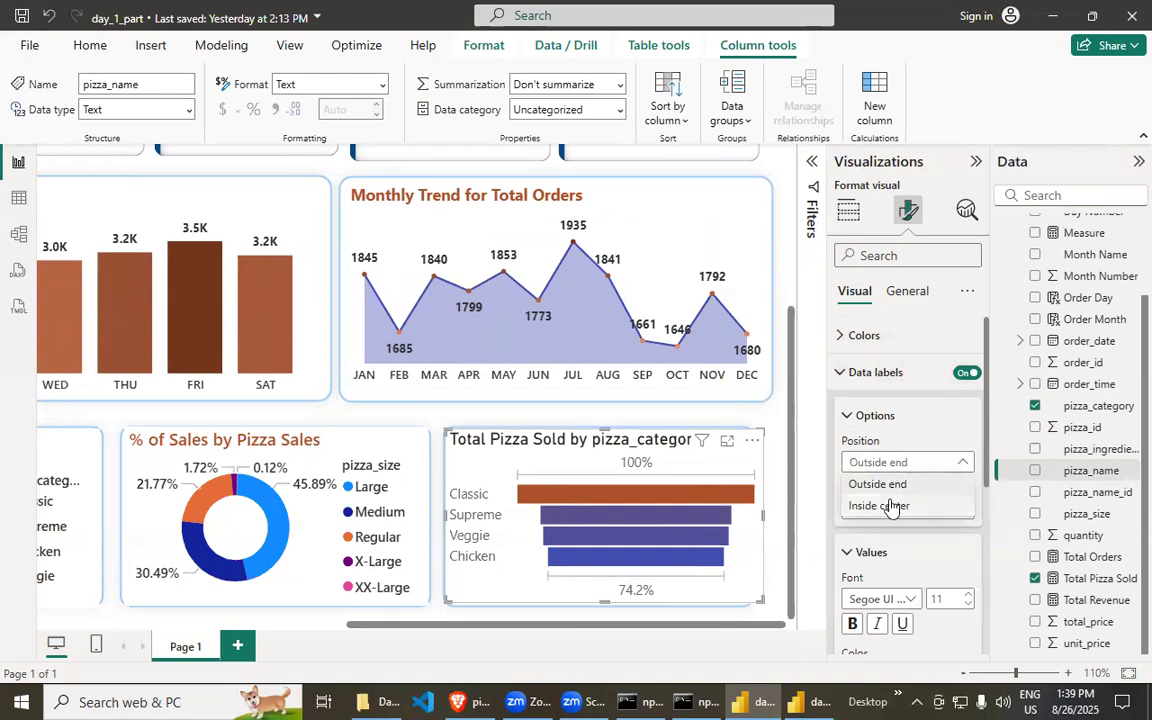
{"action": "left_click", "coordinate": [894, 505]}
- Try a dark orange theme color for the funnel's data label values
{"action": "scroll", "coordinate": [882, 510], "scroll_direction": "down", "scroll_amount": 3}
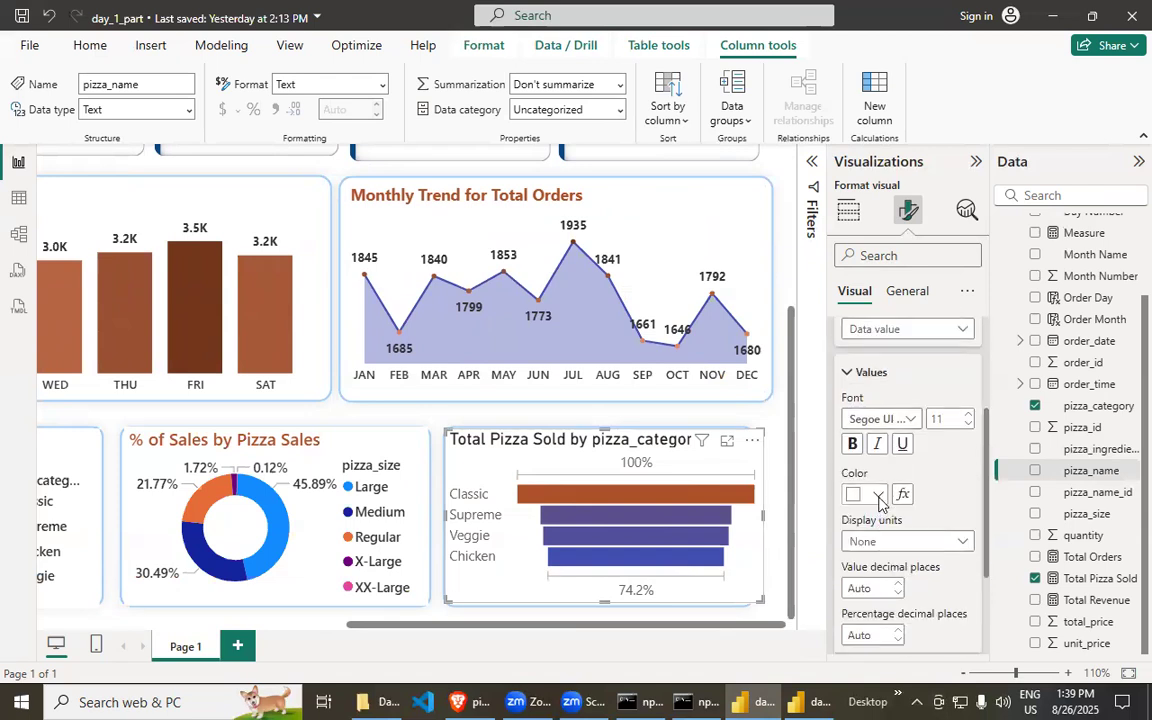
{"action": "left_click", "coordinate": [879, 497]}
{"action": "left_click", "coordinate": [967, 334]}
- Test the funnel's data labels at Outside end with Data value as the contents, then return the position to Inside center
{"action": "scroll", "coordinate": [871, 553], "scroll_direction": "up", "scroll_amount": 3}
{"action": "left_click", "coordinate": [887, 463]}
{"action": "left_click", "coordinate": [878, 484]}
{"action": "left_click", "coordinate": [882, 463]}
{"action": "left_click", "coordinate": [880, 486]}
{"action": "left_click", "coordinate": [905, 509]}
{"action": "left_click", "coordinate": [870, 529]}
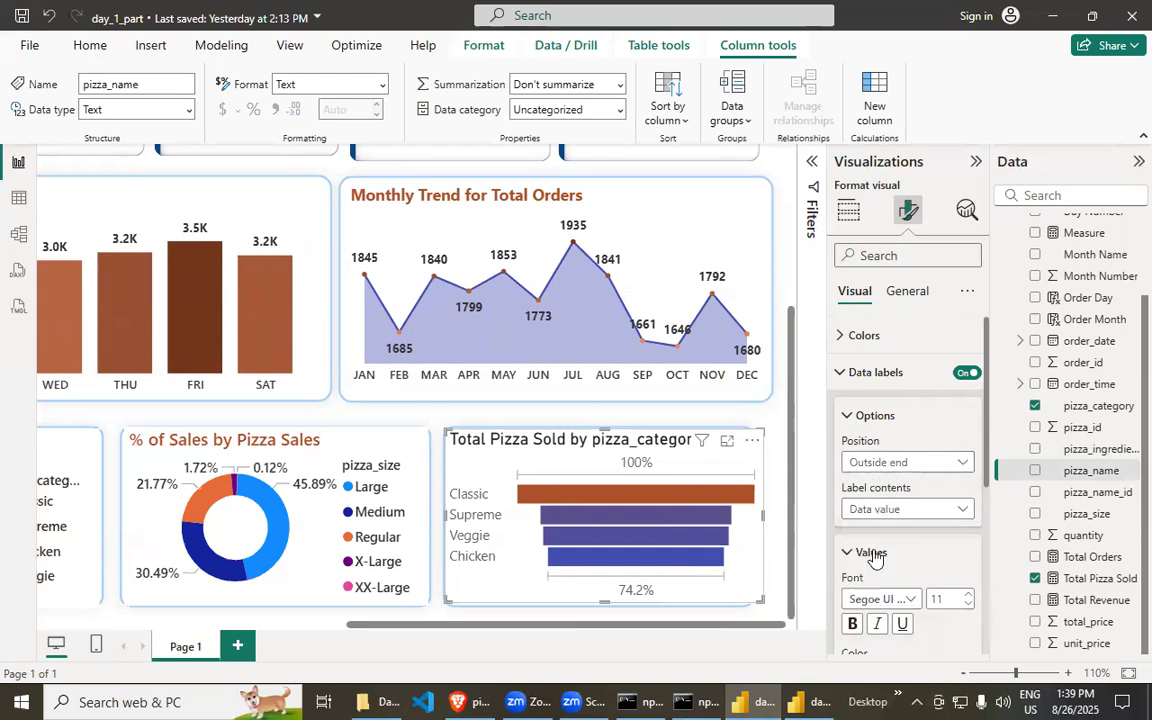
{"action": "left_click", "coordinate": [880, 512]}
{"action": "left_click", "coordinate": [868, 530]}
{"action": "left_click", "coordinate": [869, 463]}
{"action": "left_click", "coordinate": [874, 484]}
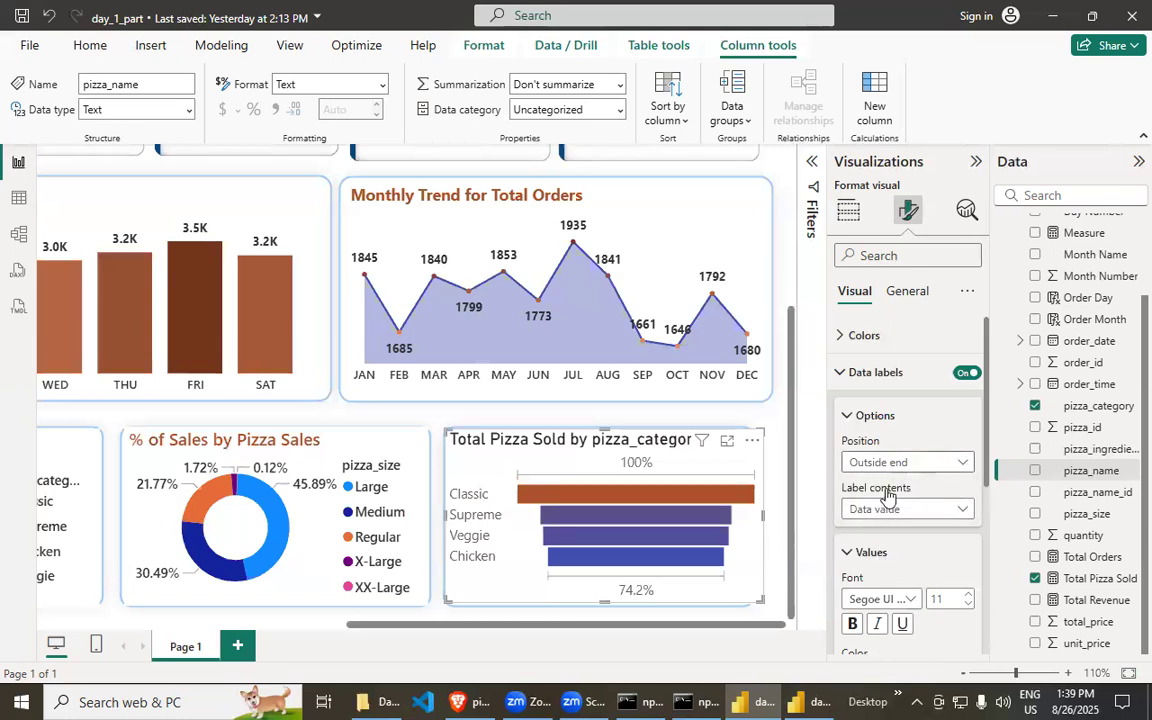
{"action": "left_click", "coordinate": [880, 463]}
{"action": "left_click", "coordinate": [872, 505]}
- Restore White as the funnel's data label value color and recheck the display units and label background settings
{"action": "scroll", "coordinate": [874, 535], "scroll_direction": "down", "scroll_amount": 2}
{"action": "scroll", "coordinate": [874, 535], "scroll_direction": "down", "scroll_amount": 1}
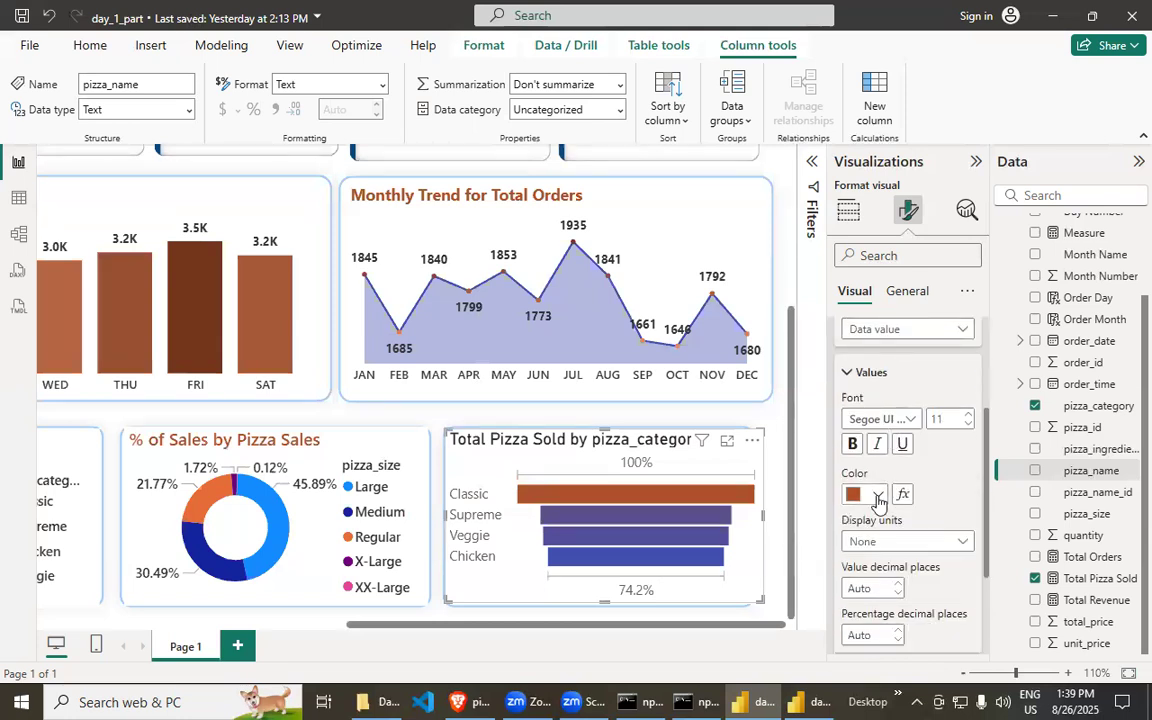
{"action": "left_click", "coordinate": [880, 493]}
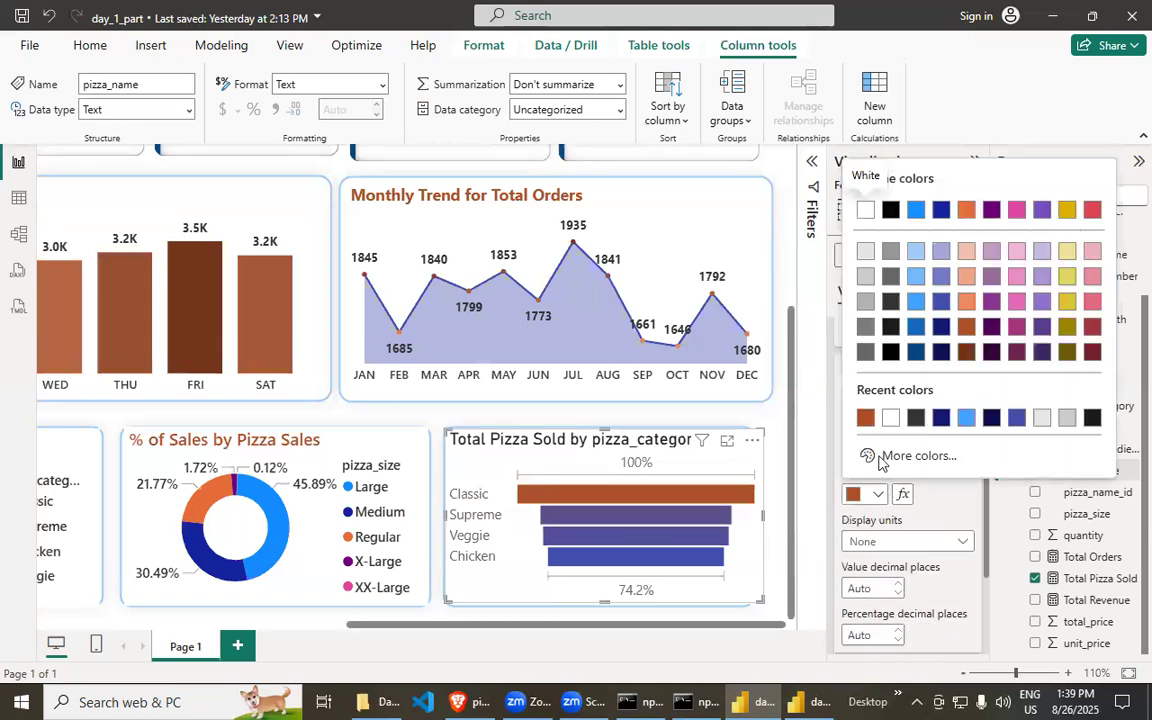
{"action": "left_click", "coordinate": [866, 212]}
{"action": "left_click", "coordinate": [887, 549]}
{"action": "left_click", "coordinate": [887, 549]}
{"action": "scroll", "coordinate": [887, 549], "scroll_direction": "down", "scroll_amount": 2}
{"action": "left_click", "coordinate": [959, 527]}
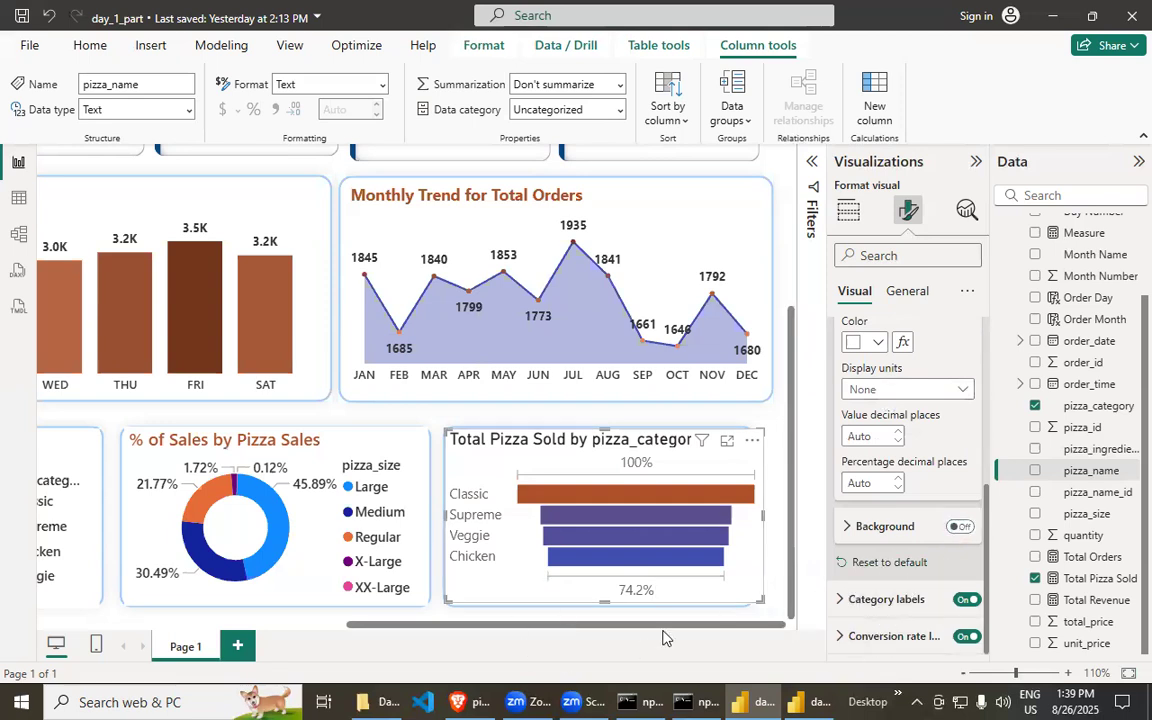
- Switch to day_1 and examine the whole report page and the reference funnel's size and title formatting
{"action": "key", "text": "alt+Tab"}
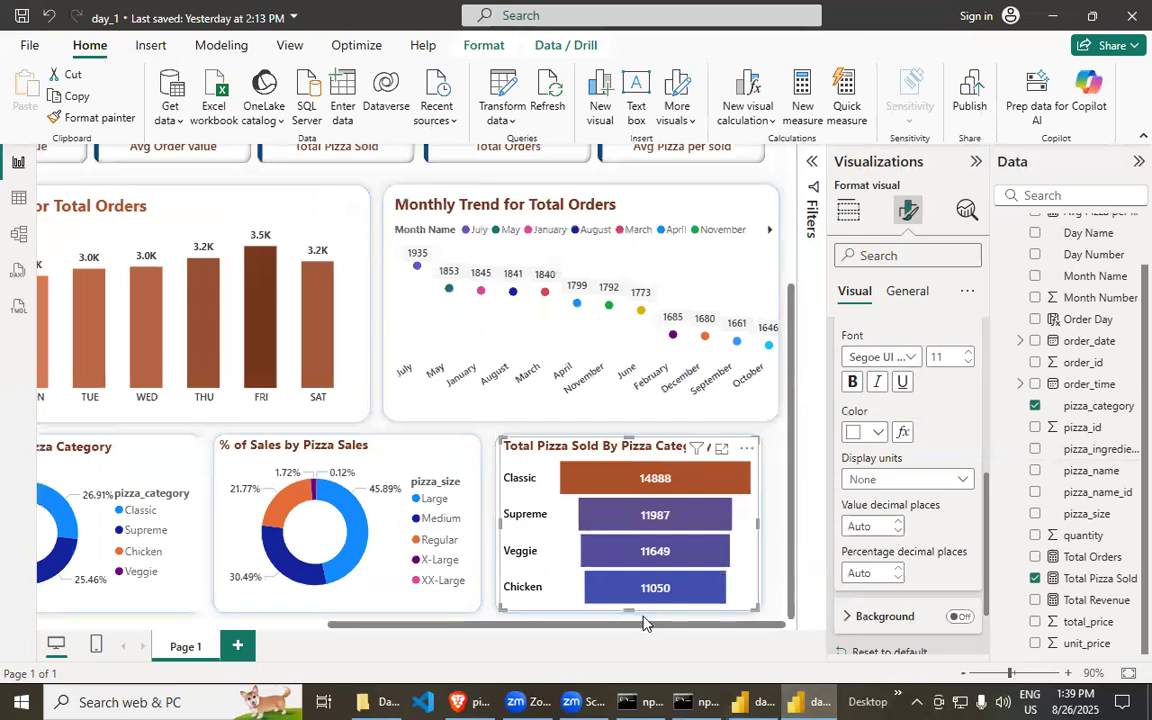
{"action": "left_click_drag", "start_coordinate": [669, 625], "coordinate": [766, 628]}
{"action": "scroll", "coordinate": [740, 570], "scroll_direction": "down", "scroll_amount": 3}
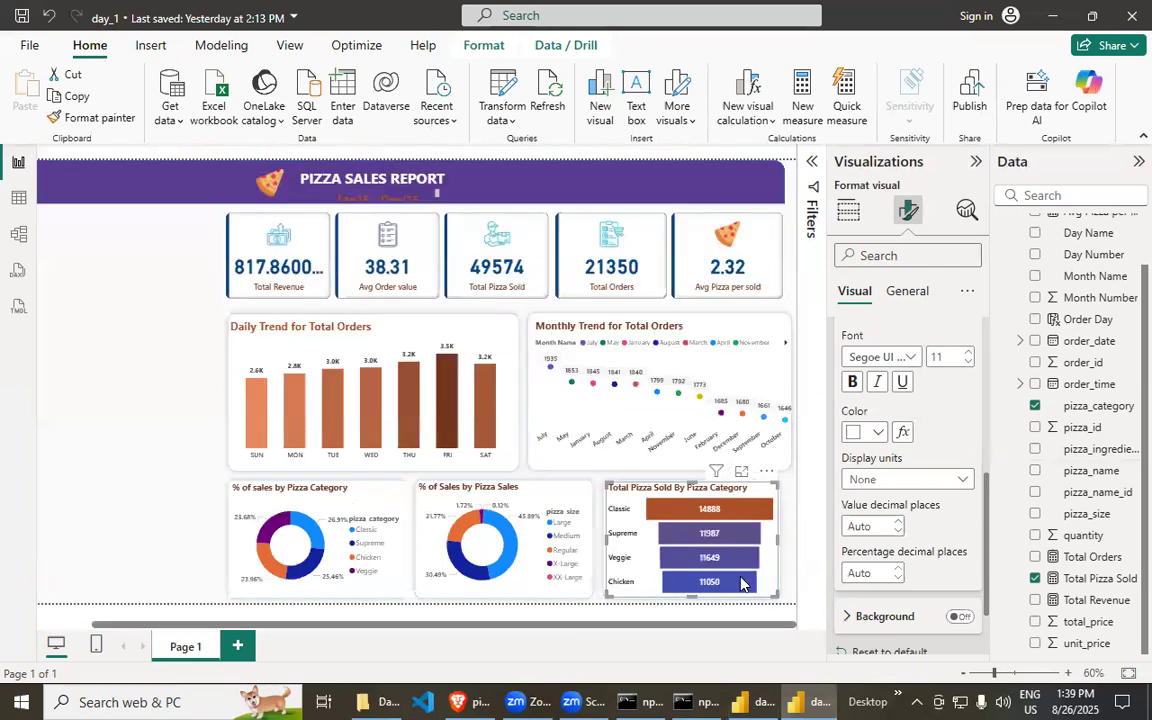
{"action": "scroll", "coordinate": [740, 583], "scroll_direction": "down", "scroll_amount": 2}
{"action": "scroll", "coordinate": [740, 586], "scroll_direction": "up", "scroll_amount": 1}
{"action": "scroll", "coordinate": [755, 565], "scroll_direction": "down", "scroll_amount": 1}
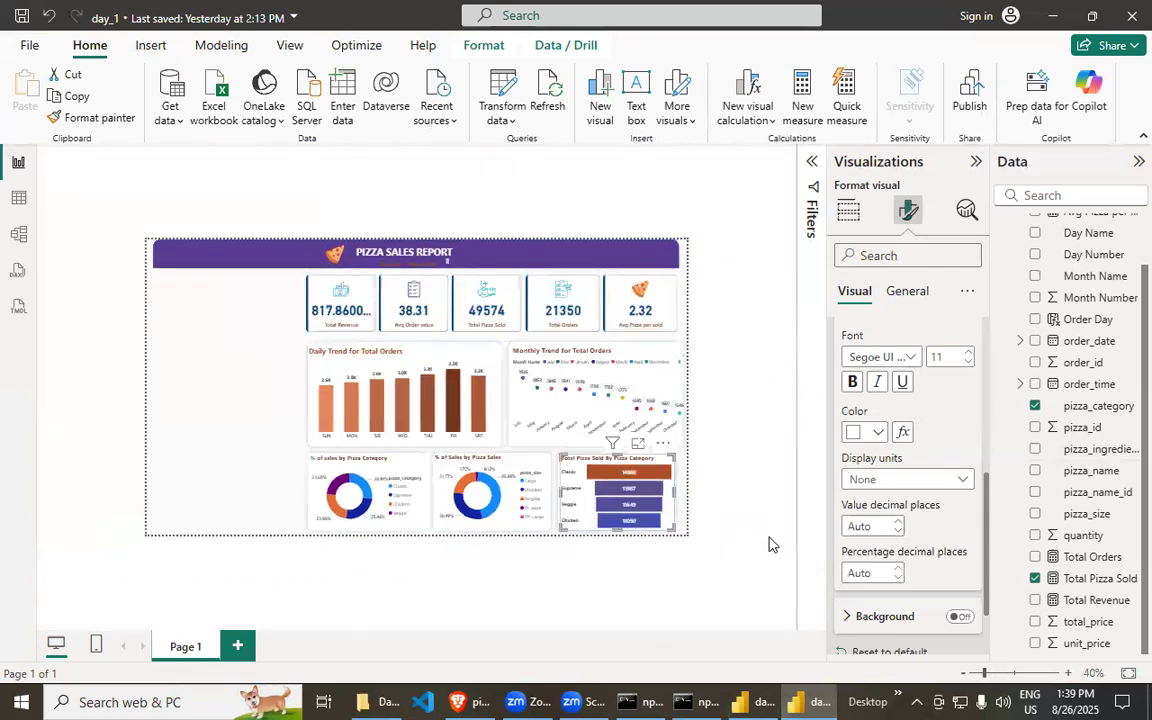
{"action": "left_click", "coordinate": [907, 291]}
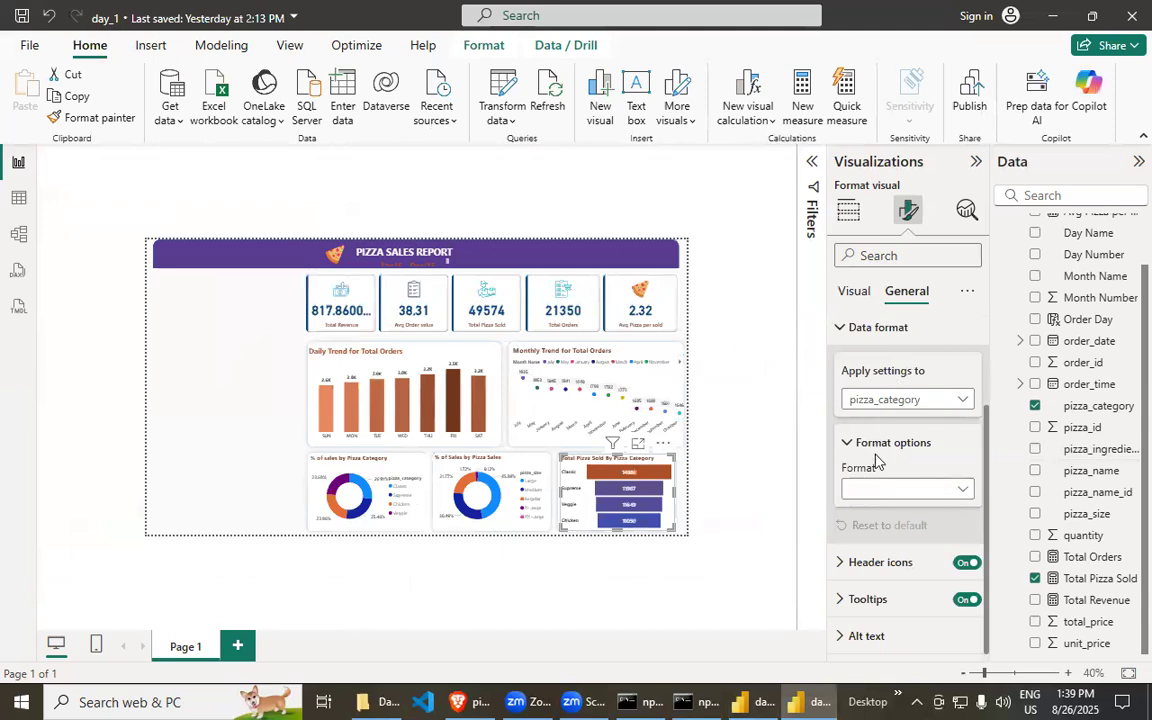
{"action": "scroll", "coordinate": [875, 460], "scroll_direction": "up", "scroll_amount": 2}
{"action": "left_click", "coordinate": [845, 337]}
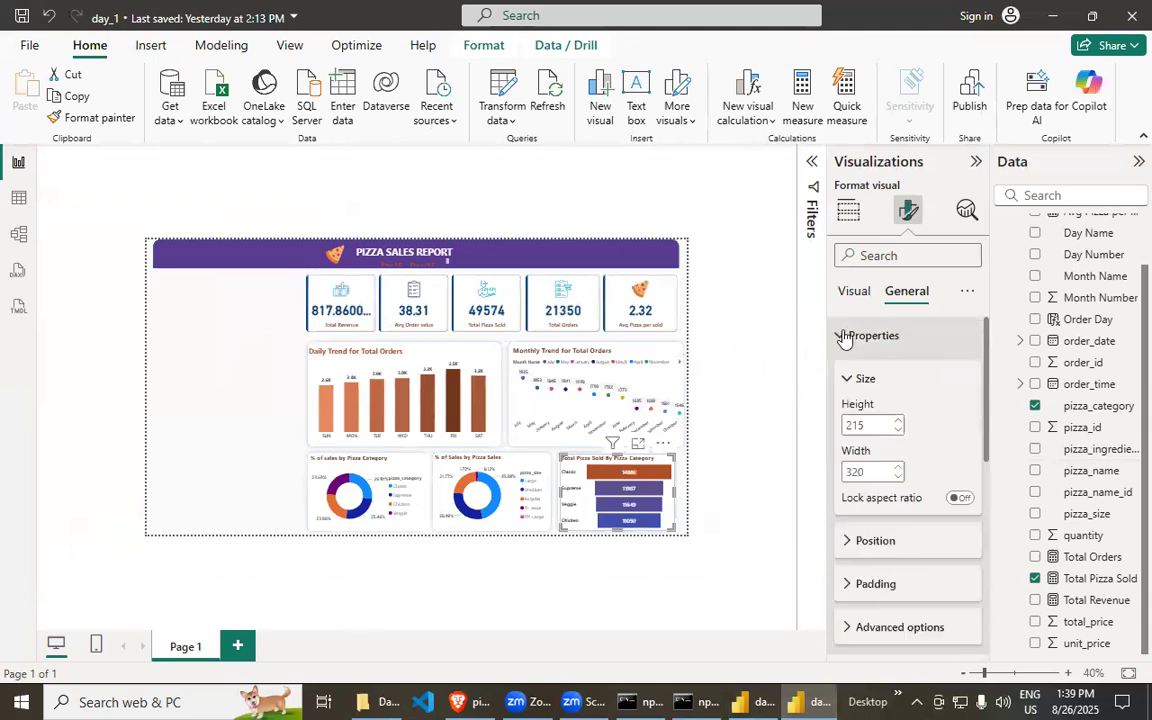
{"action": "left_click", "coordinate": [847, 337]}
{"action": "left_click", "coordinate": [859, 372]}
{"action": "scroll", "coordinate": [876, 512], "scroll_direction": "down", "scroll_amount": 3}
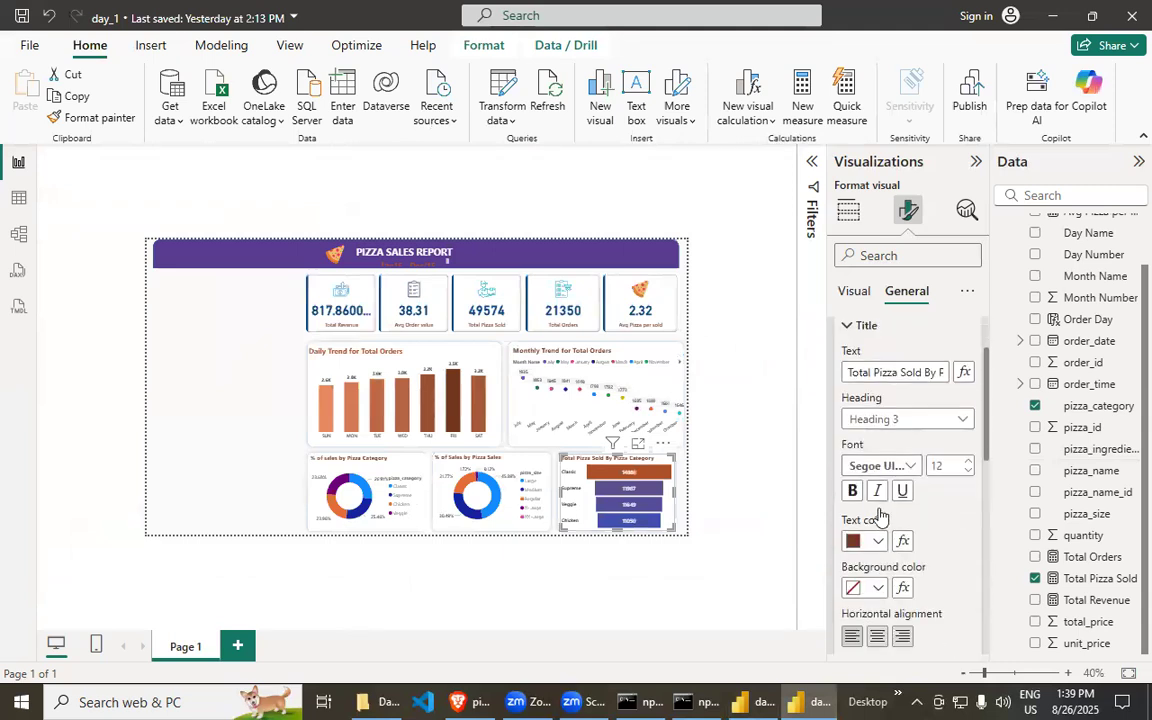
{"action": "scroll", "coordinate": [880, 515], "scroll_direction": "down", "scroll_amount": 3}
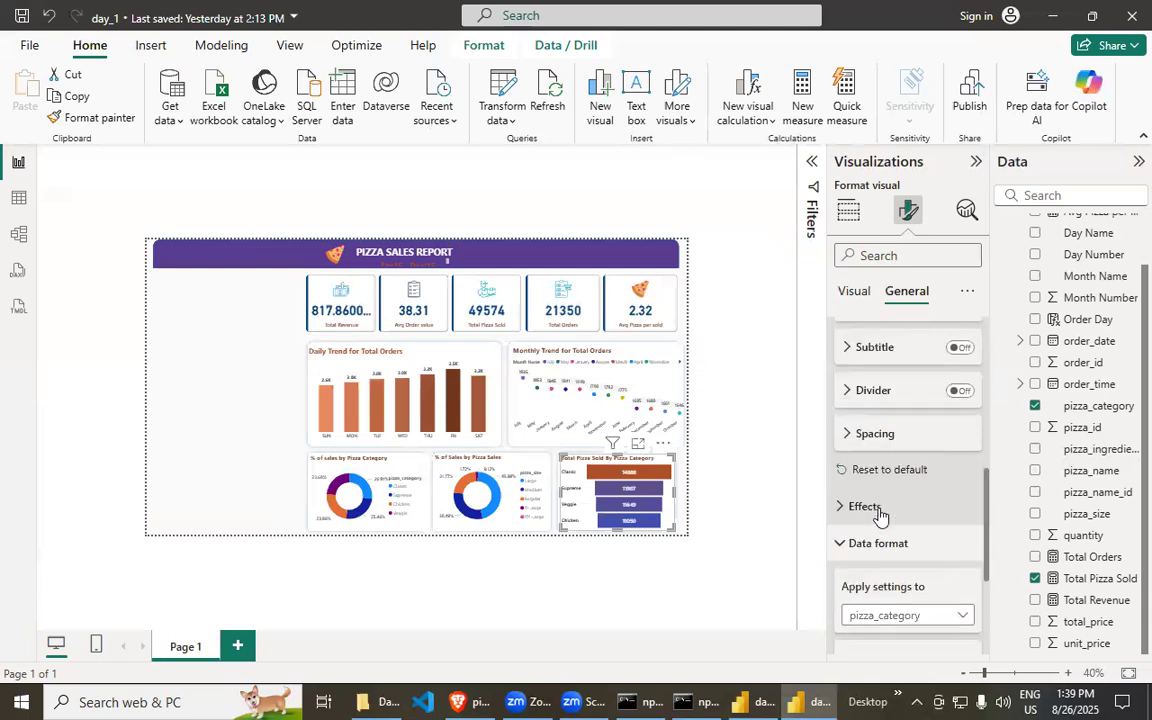
- Examine the reference funnel's effects settings for background, visual border and shadow
{"action": "scroll", "coordinate": [880, 515], "scroll_direction": "down", "scroll_amount": 4}
{"action": "scroll", "coordinate": [870, 480], "scroll_direction": "up", "scroll_amount": 2}
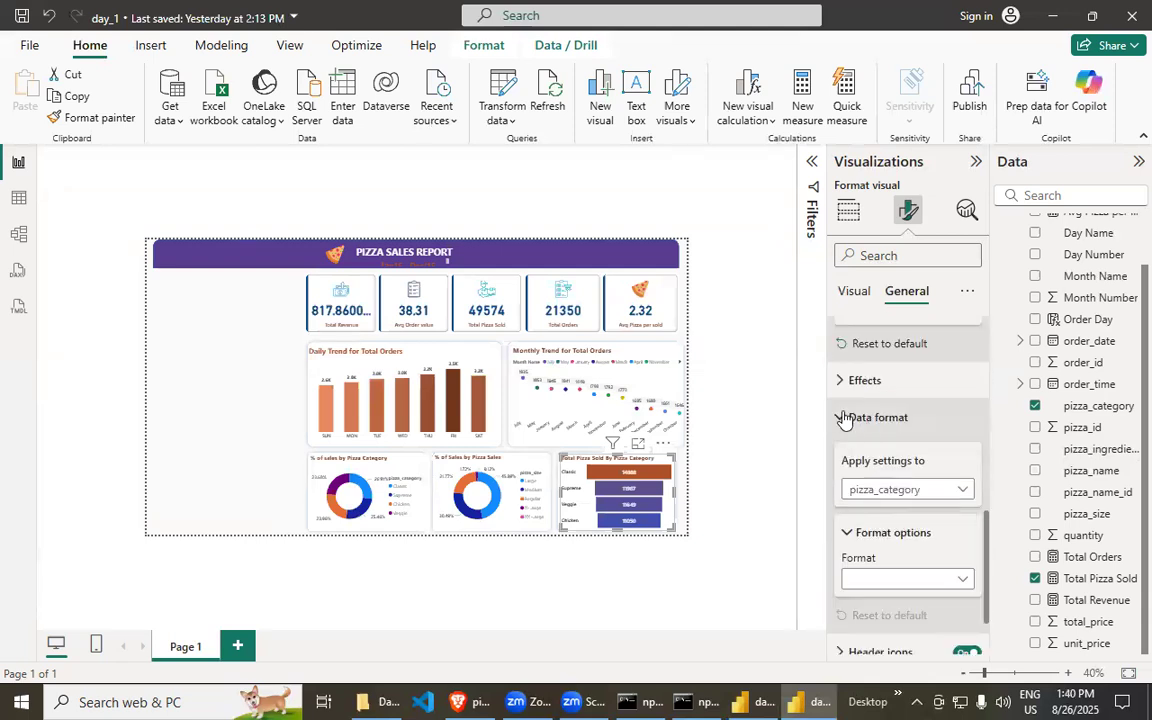
{"action": "left_click", "coordinate": [845, 414]}
{"action": "left_click", "coordinate": [845, 488]}
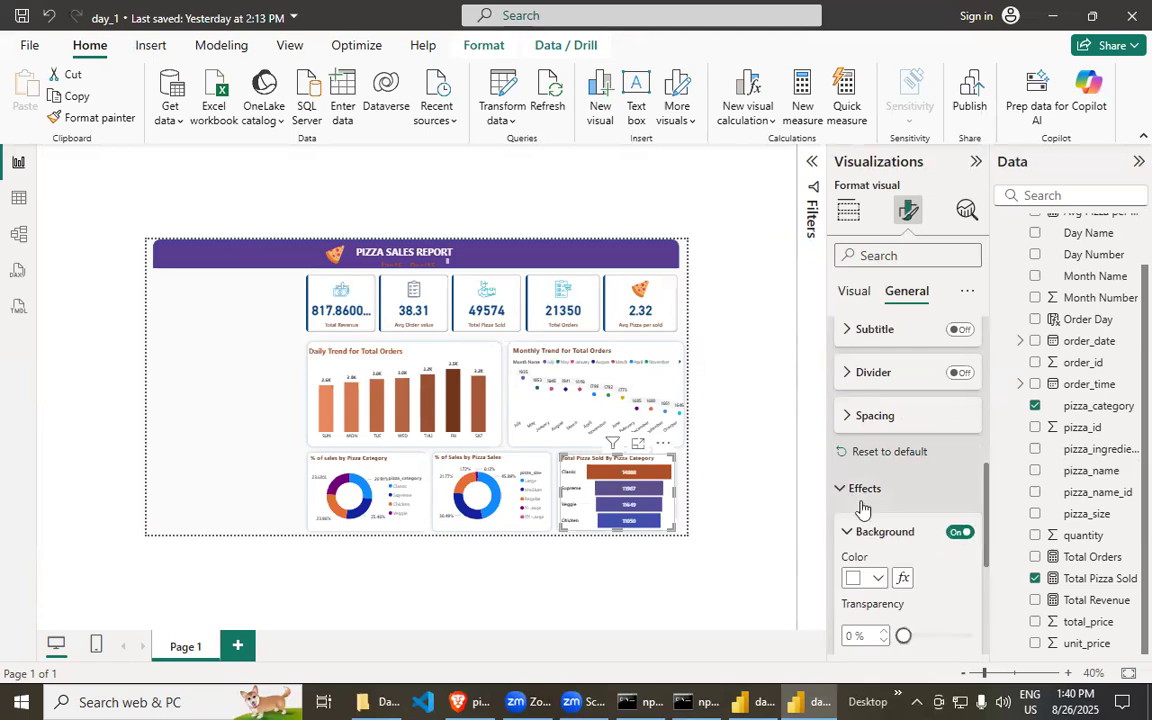
{"action": "scroll", "coordinate": [870, 450], "scroll_direction": "down", "scroll_amount": 3}
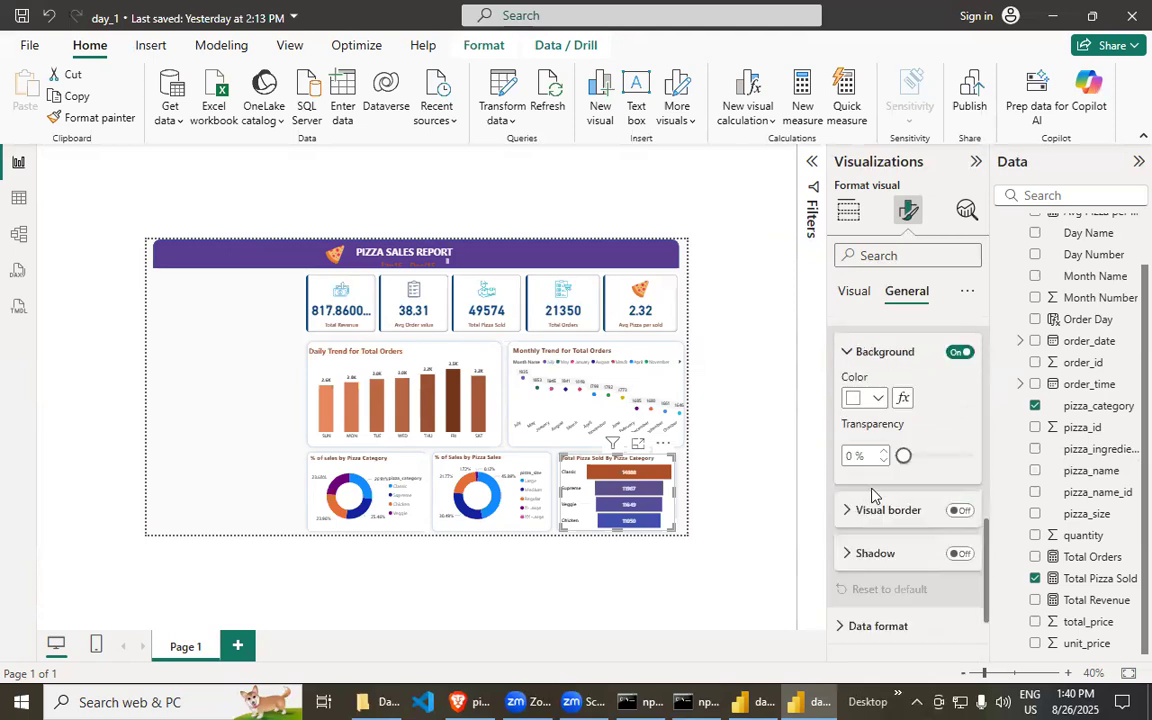
- Switch to day_1_part, review the category funnel's background, visual border and shadow settings, and return to day_1 for comparison
{"action": "left_click", "coordinate": [790, 700]}
{"action": "left_click", "coordinate": [906, 291]}
{"action": "left_click", "coordinate": [845, 410]}
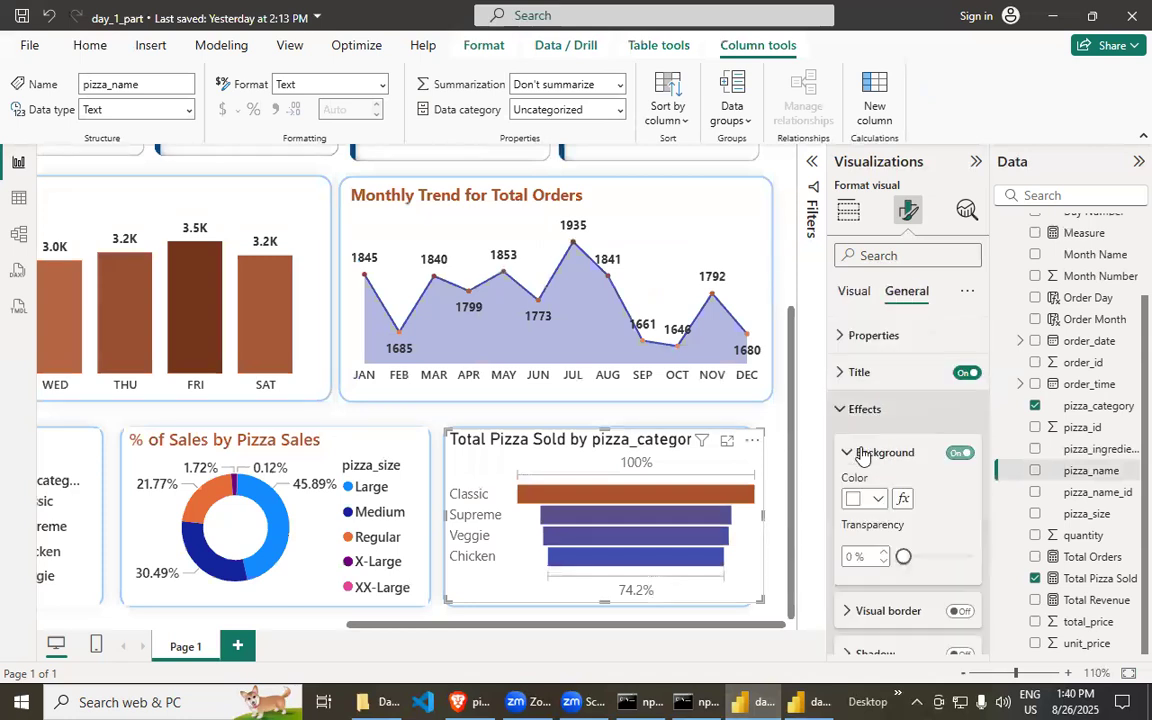
{"action": "scroll", "coordinate": [920, 530], "scroll_direction": "down", "scroll_amount": 1}
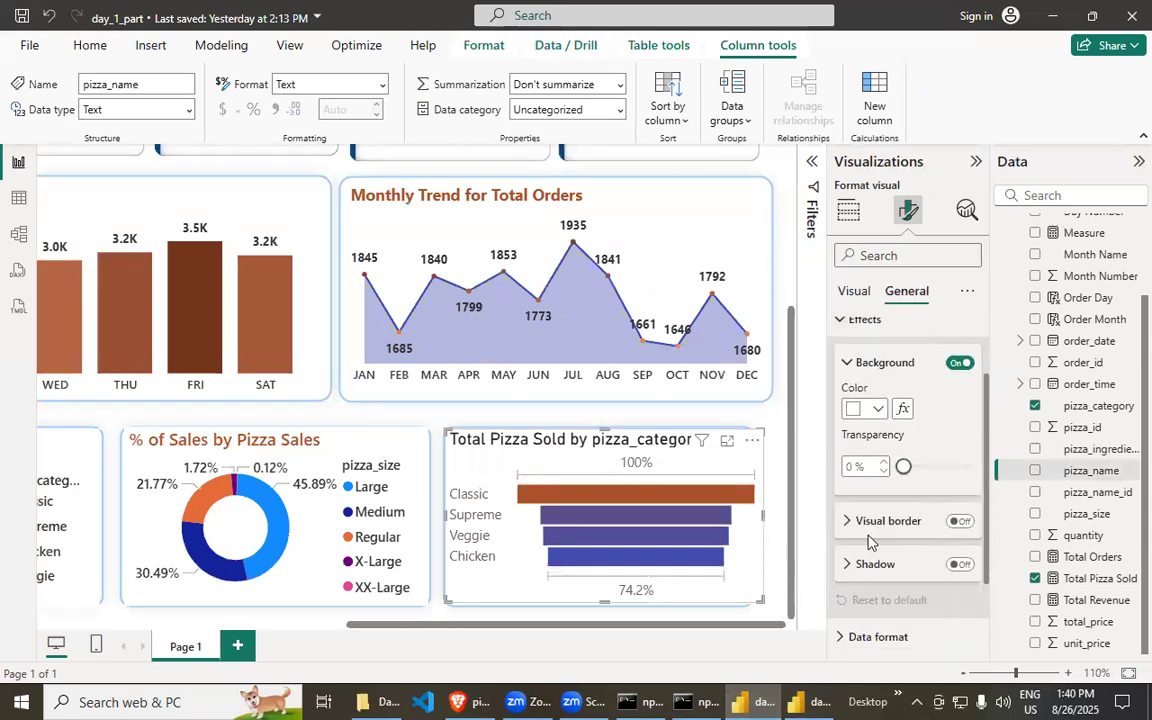
{"action": "key", "text": "alt+Tab"}
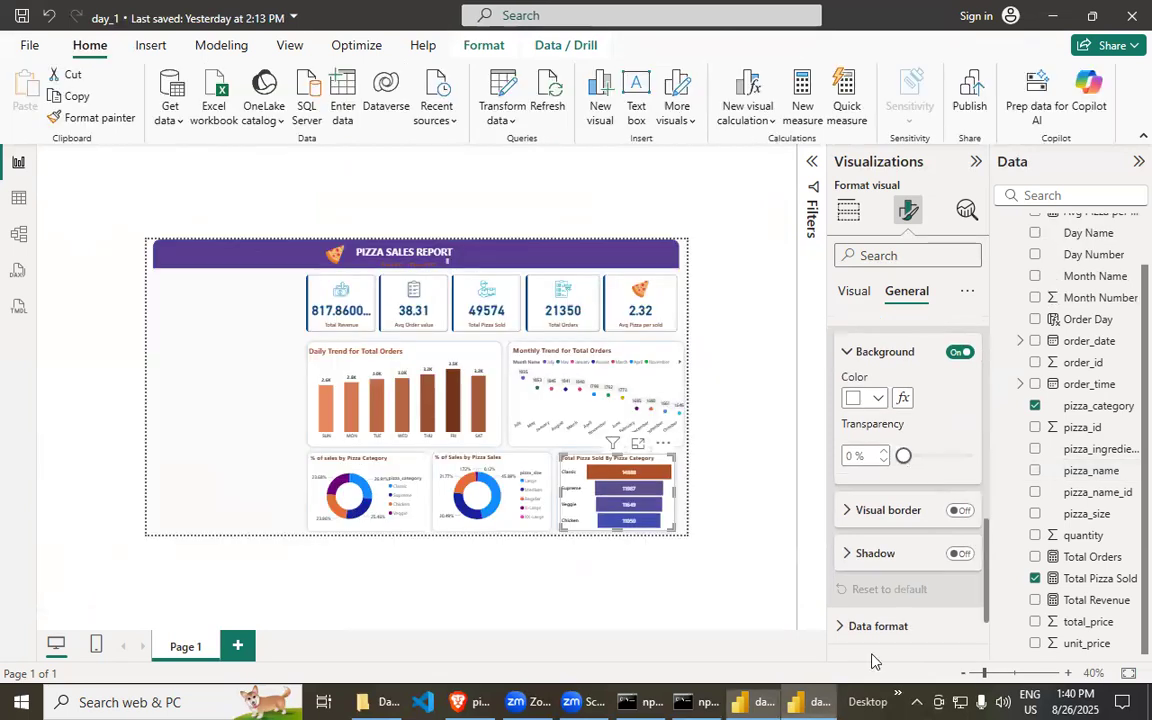
- Test the reference funnel's data labels in day_1 by turning them off and back on
{"action": "left_click", "coordinate": [858, 290]}
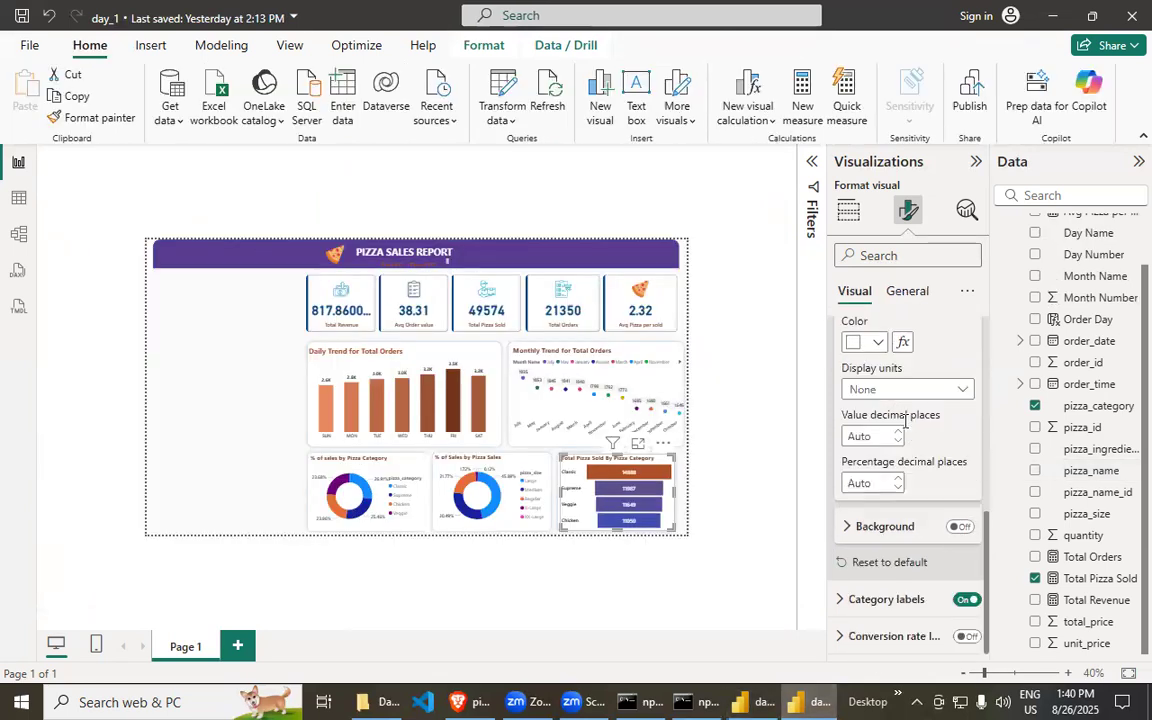
{"action": "scroll", "coordinate": [898, 487], "scroll_direction": "up", "scroll_amount": 6}
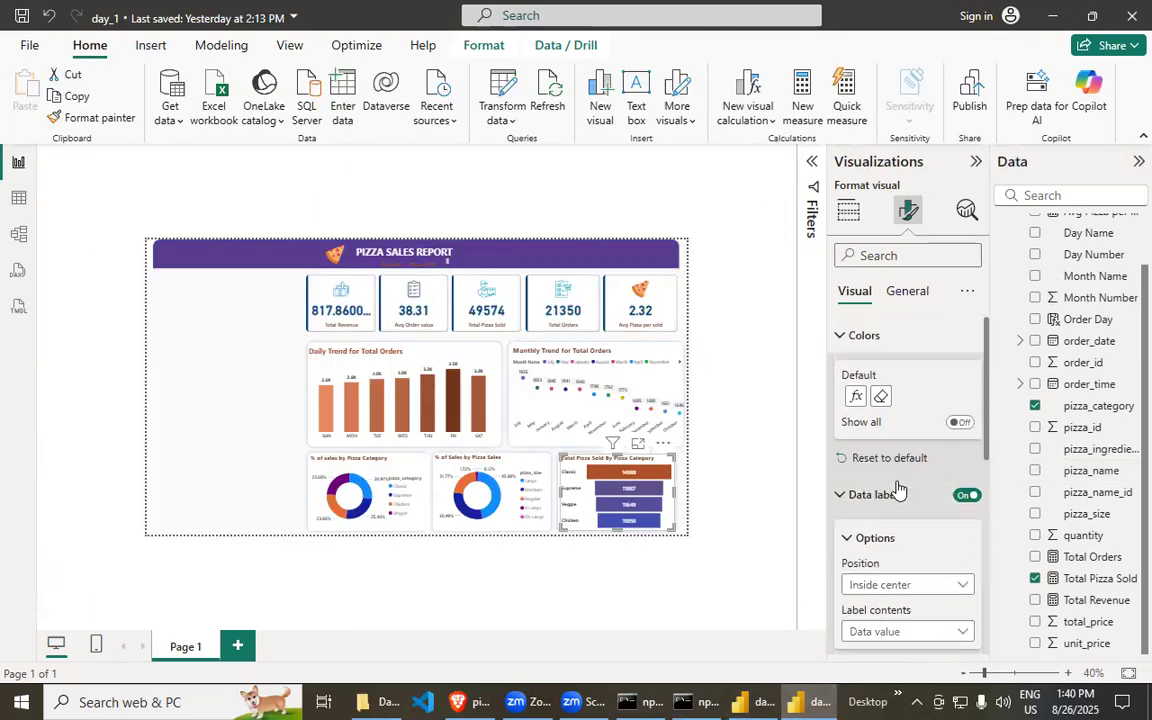
{"action": "left_click", "coordinate": [847, 336]}
{"action": "left_click", "coordinate": [847, 336]}
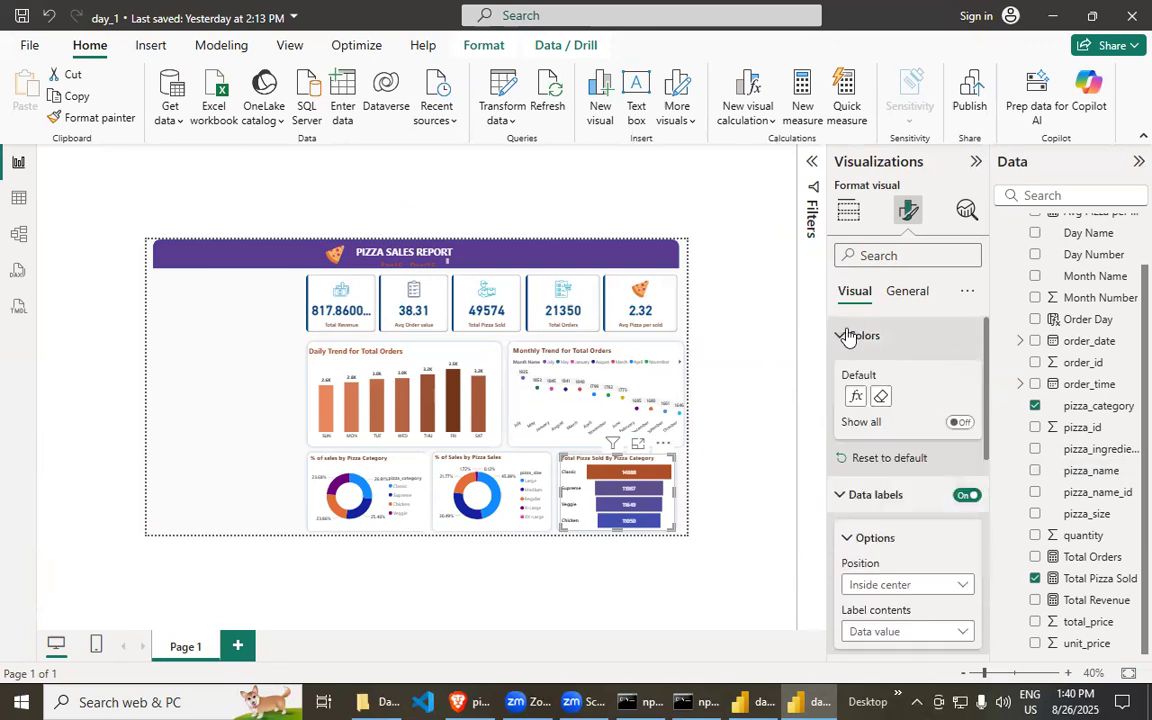
{"action": "left_click", "coordinate": [847, 336]}
{"action": "left_click", "coordinate": [965, 376]}
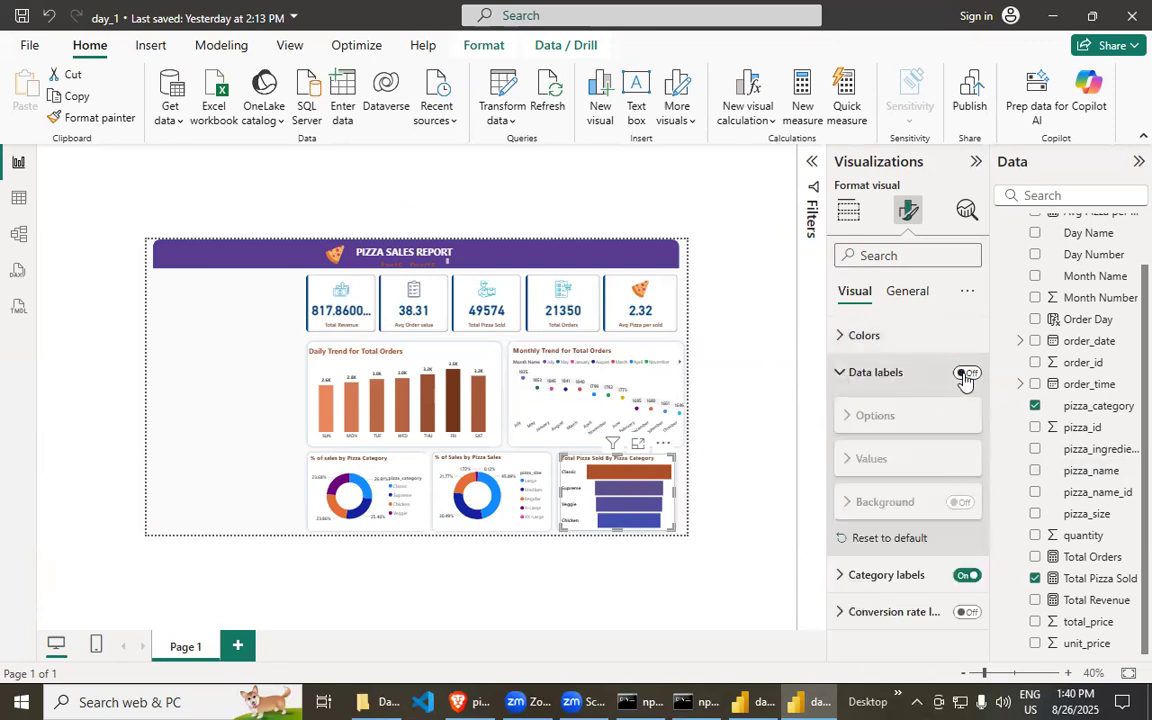
{"action": "left_click", "coordinate": [965, 375]}
{"action": "left_click", "coordinate": [965, 375]}
{"action": "left_click", "coordinate": [965, 375]}
{"action": "left_click", "coordinate": [965, 375]}
{"action": "left_click", "coordinate": [965, 375]}
- Switch to day_1_part and test the category funnel's data labels by turning them off and back on
{"action": "left_click", "coordinate": [765, 702]}
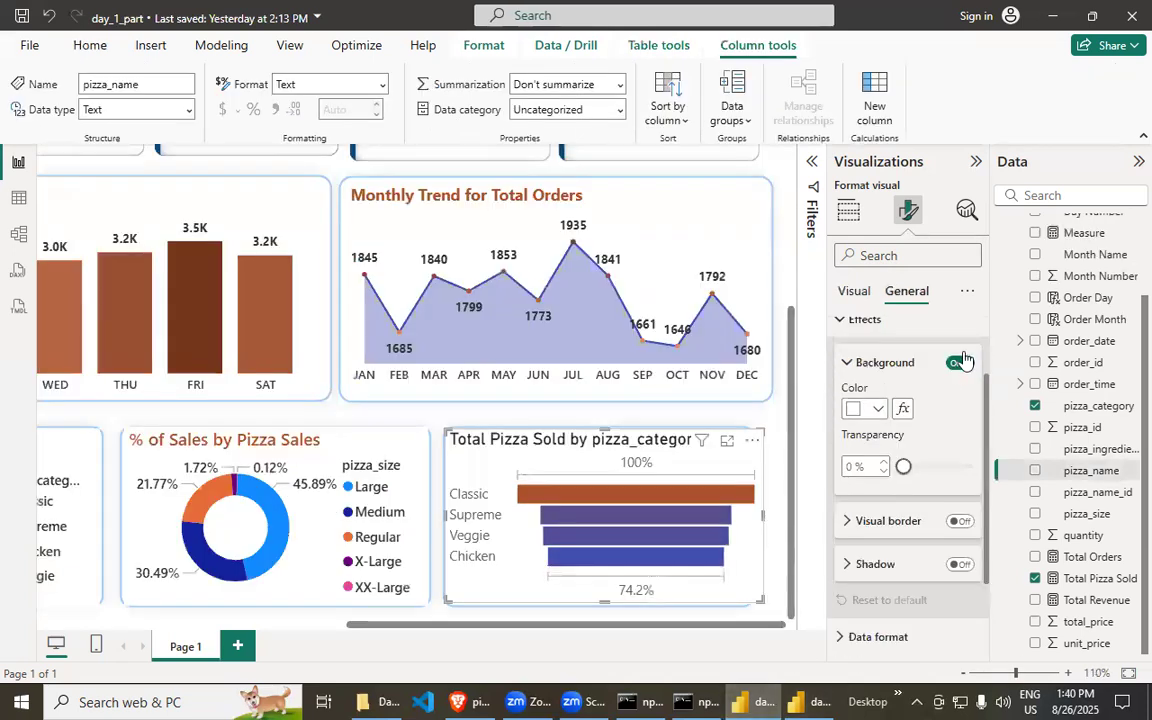
{"action": "scroll", "coordinate": [865, 400], "scroll_direction": "up", "scroll_amount": 2}
{"action": "left_click", "coordinate": [855, 297]}
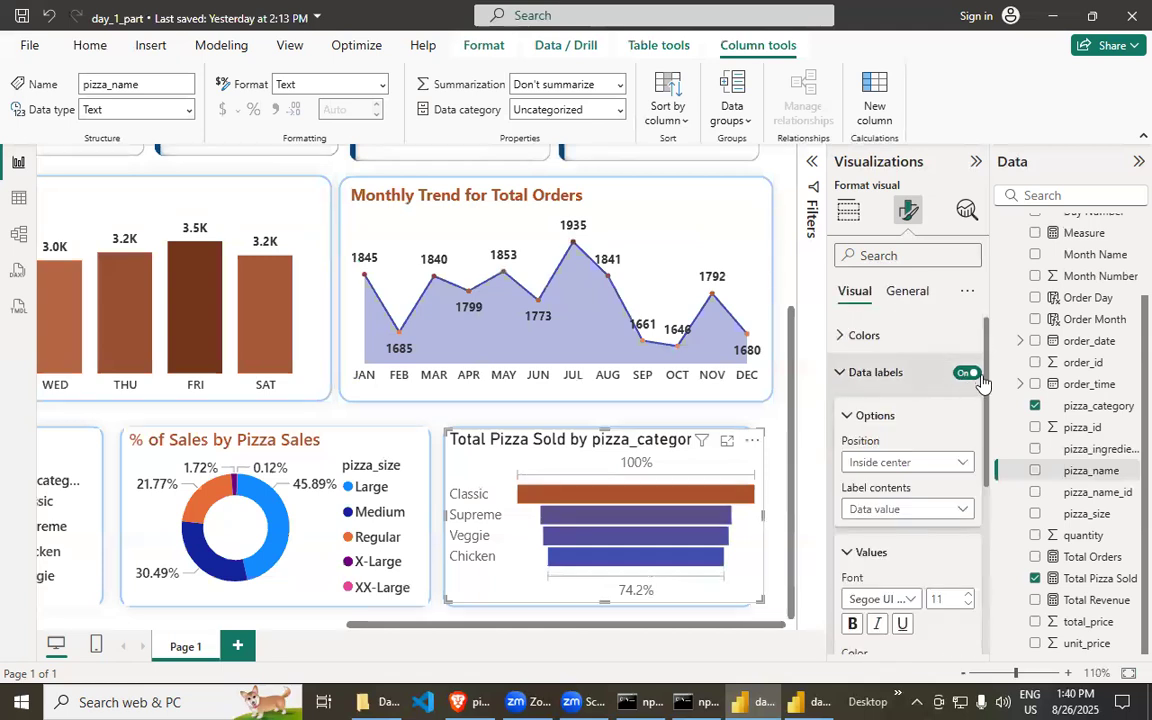
{"action": "left_click", "coordinate": [965, 374]}
{"action": "left_click", "coordinate": [965, 374]}
{"action": "scroll", "coordinate": [900, 500], "scroll_direction": "down", "scroll_amount": 5}
{"action": "scroll", "coordinate": [900, 455], "scroll_direction": "up", "scroll_amount": 5}
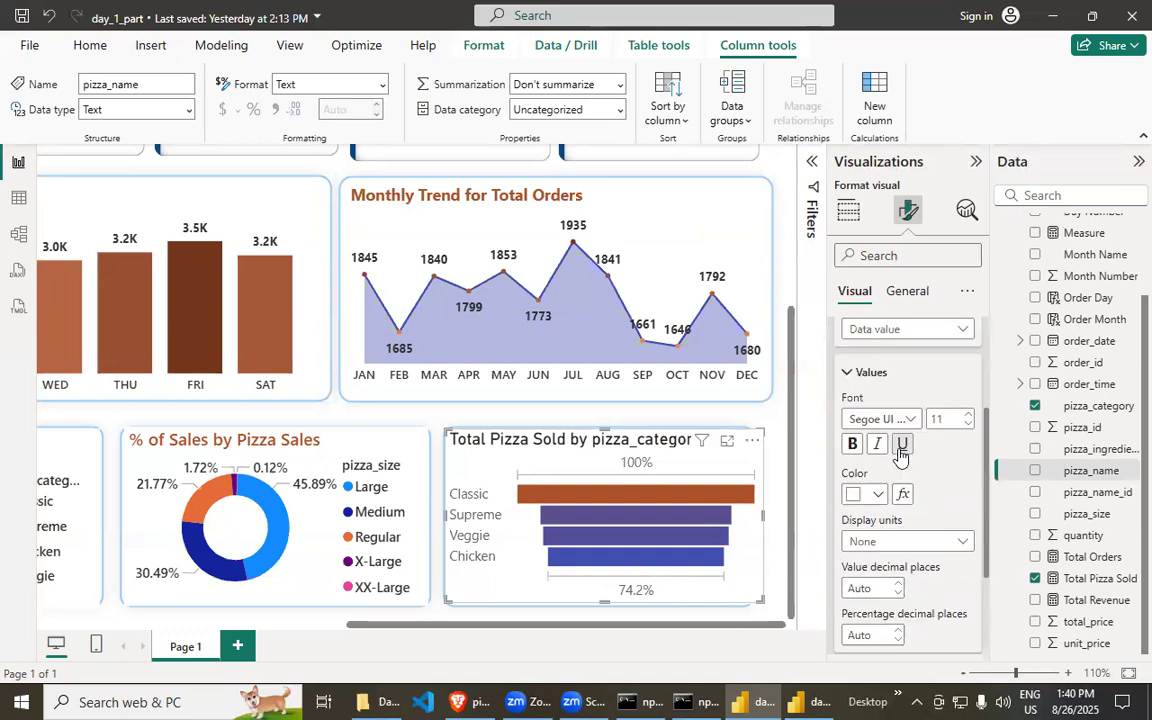
- Try the funnel's data labels at Outside end, return them to Inside center, and keep Data value as the label contents
{"action": "left_click", "coordinate": [905, 462]}
{"action": "left_click", "coordinate": [890, 482]}
{"action": "left_click", "coordinate": [900, 462]}
{"action": "left_click", "coordinate": [888, 506]}
{"action": "scroll", "coordinate": [888, 506], "scroll_direction": "down", "scroll_amount": 2}
{"action": "left_click", "coordinate": [890, 420]}
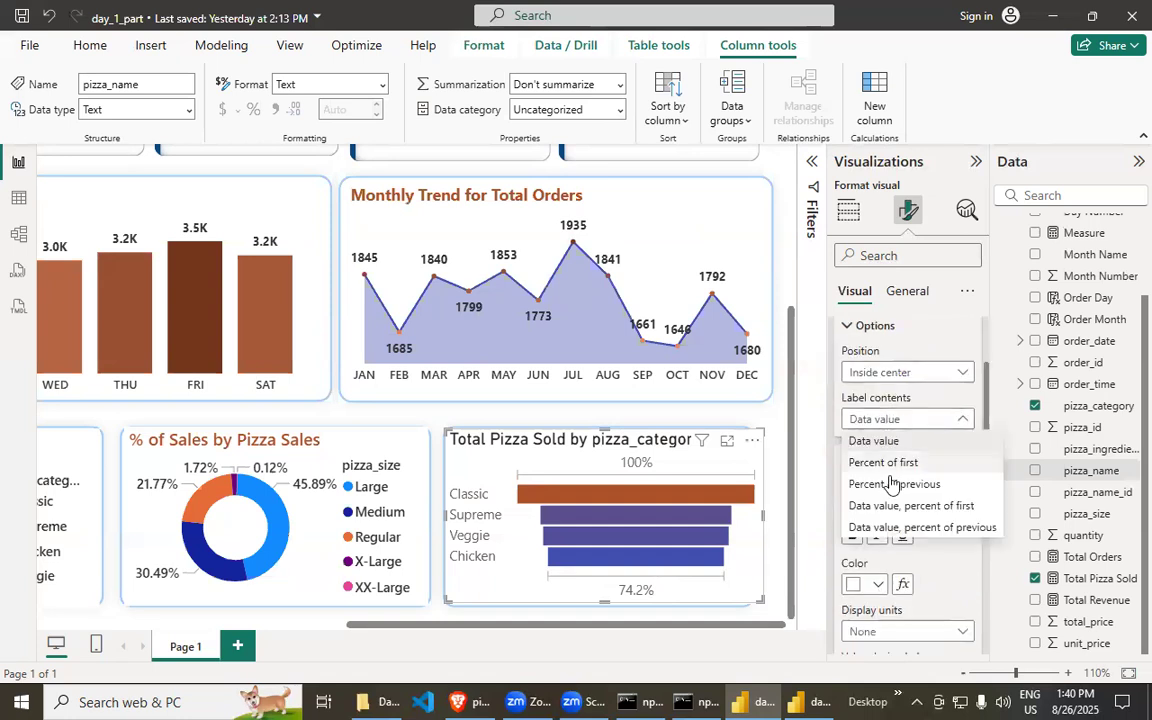
{"action": "left_click", "coordinate": [885, 443]}
{"action": "scroll", "coordinate": [895, 507], "scroll_direction": "down", "scroll_amount": 2}
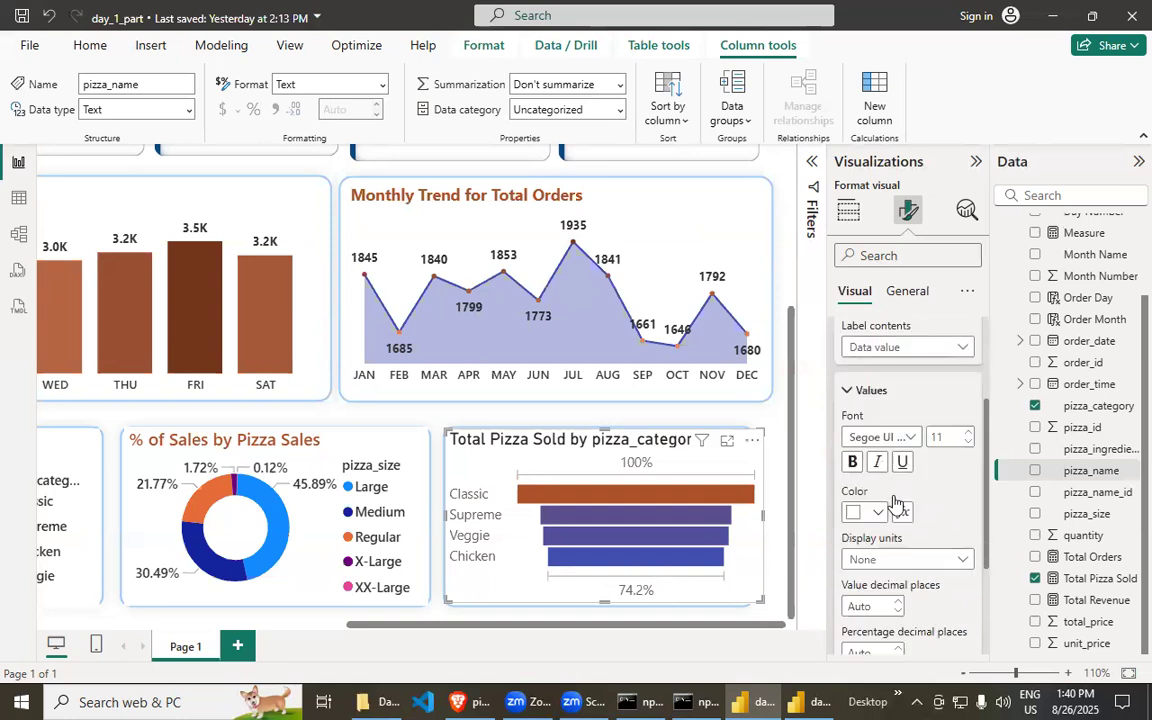
- Try light gray as the funnel's data label value color, then restore White
{"action": "left_click", "coordinate": [868, 494]}
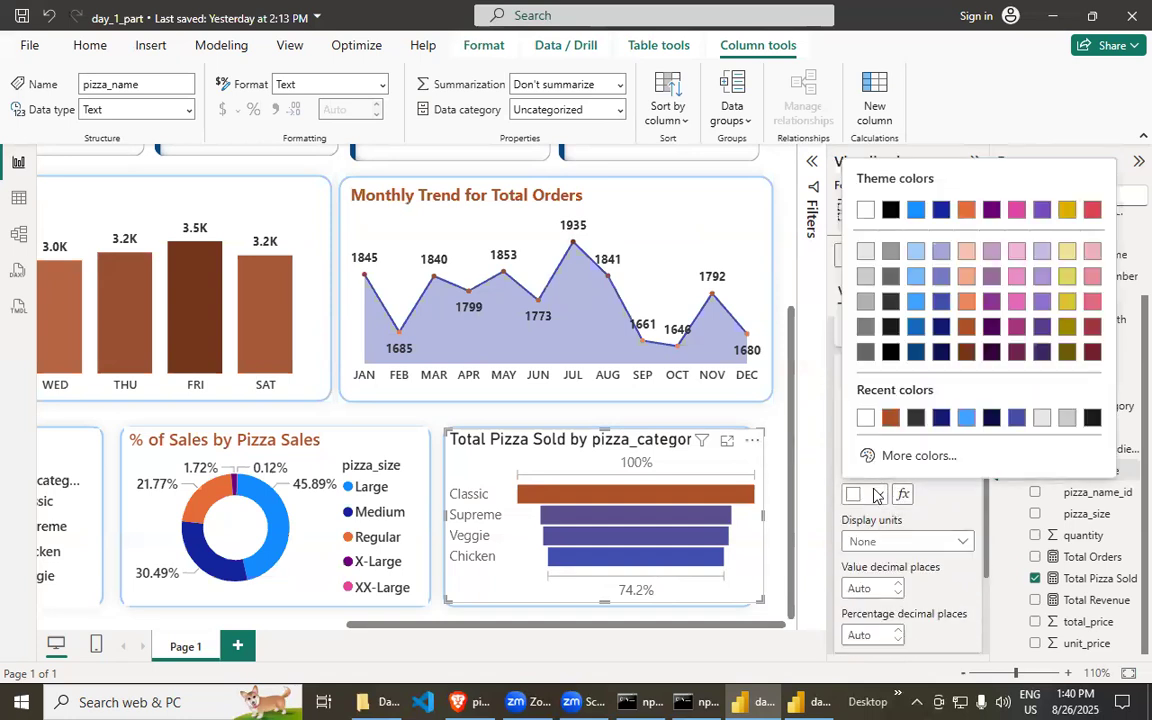
{"action": "left_click", "coordinate": [864, 251]}
{"action": "left_click", "coordinate": [877, 494]}
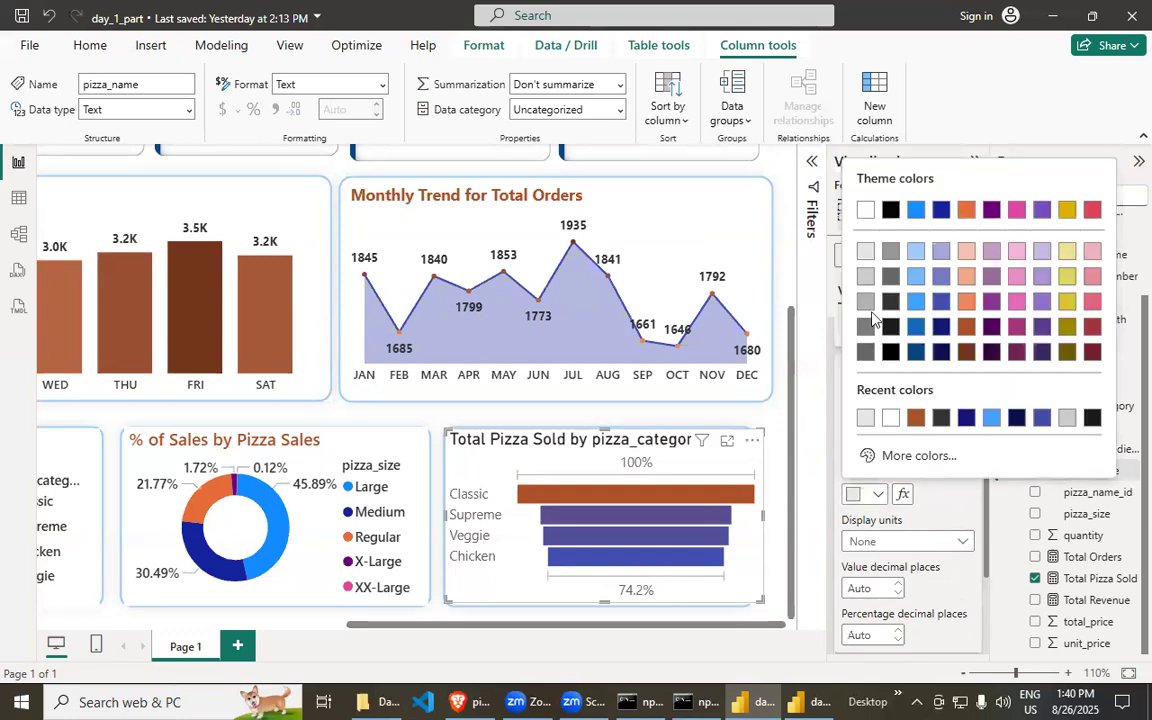
{"action": "left_click", "coordinate": [866, 214]}
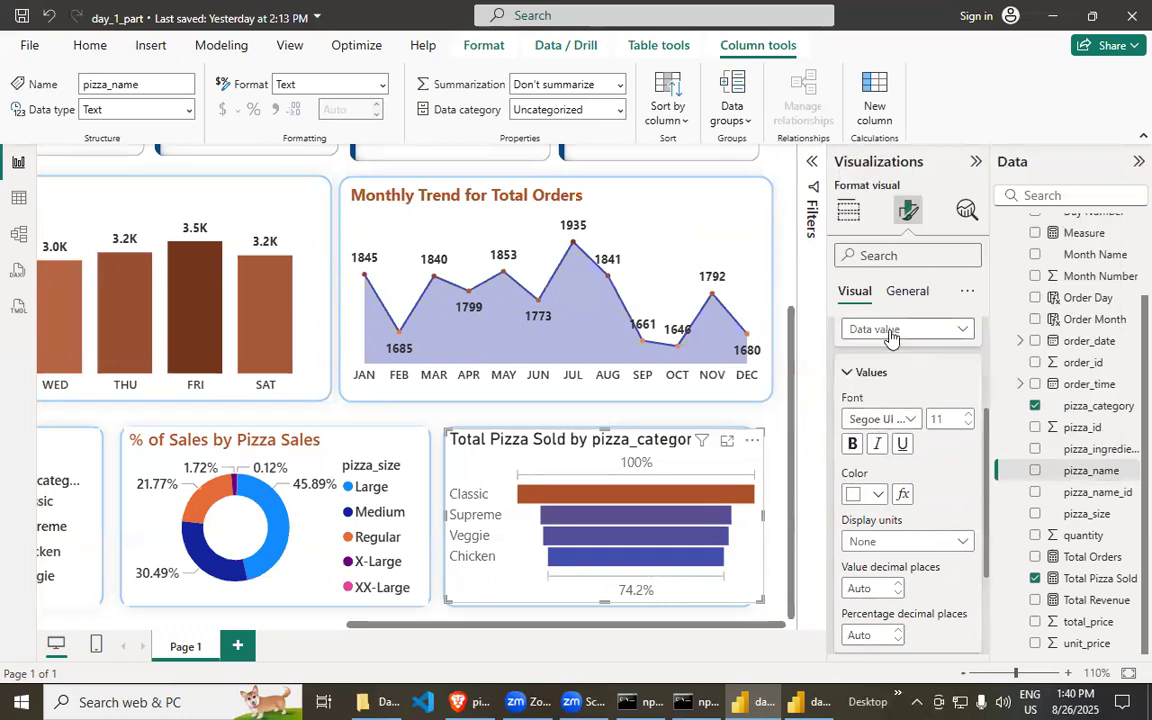
{"action": "scroll", "coordinate": [892, 404], "scroll_direction": "up", "scroll_amount": 3}
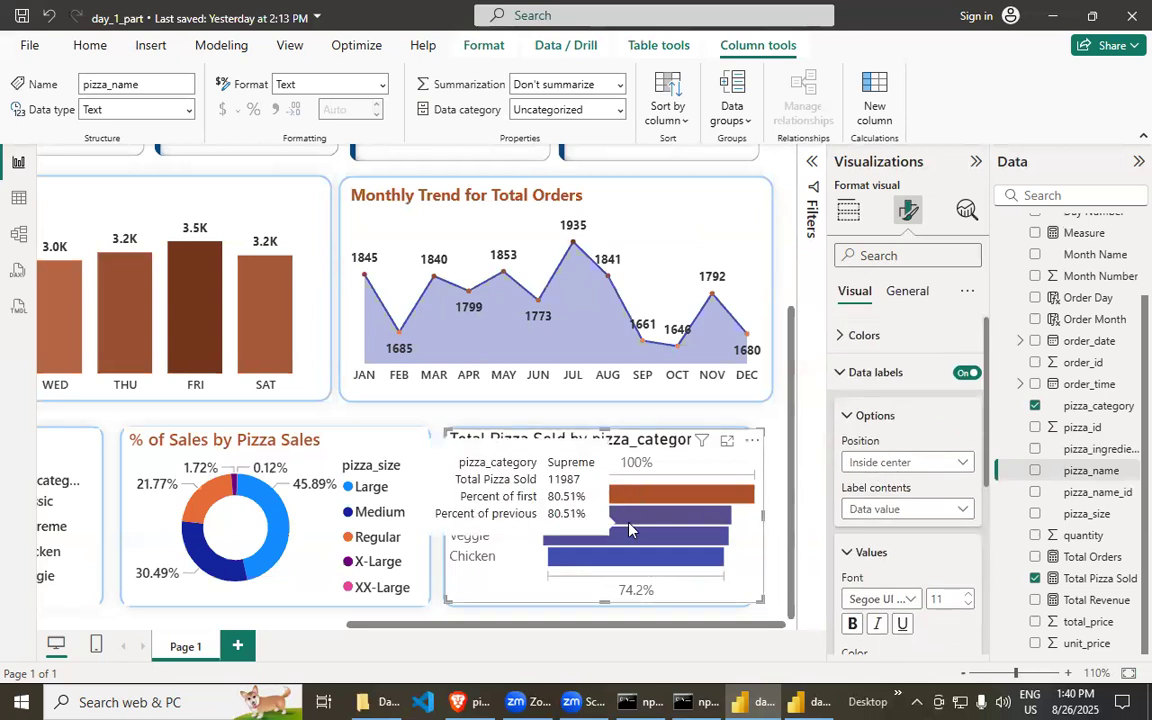
{"action": "scroll", "coordinate": [903, 428], "scroll_direction": "down", "scroll_amount": 3}
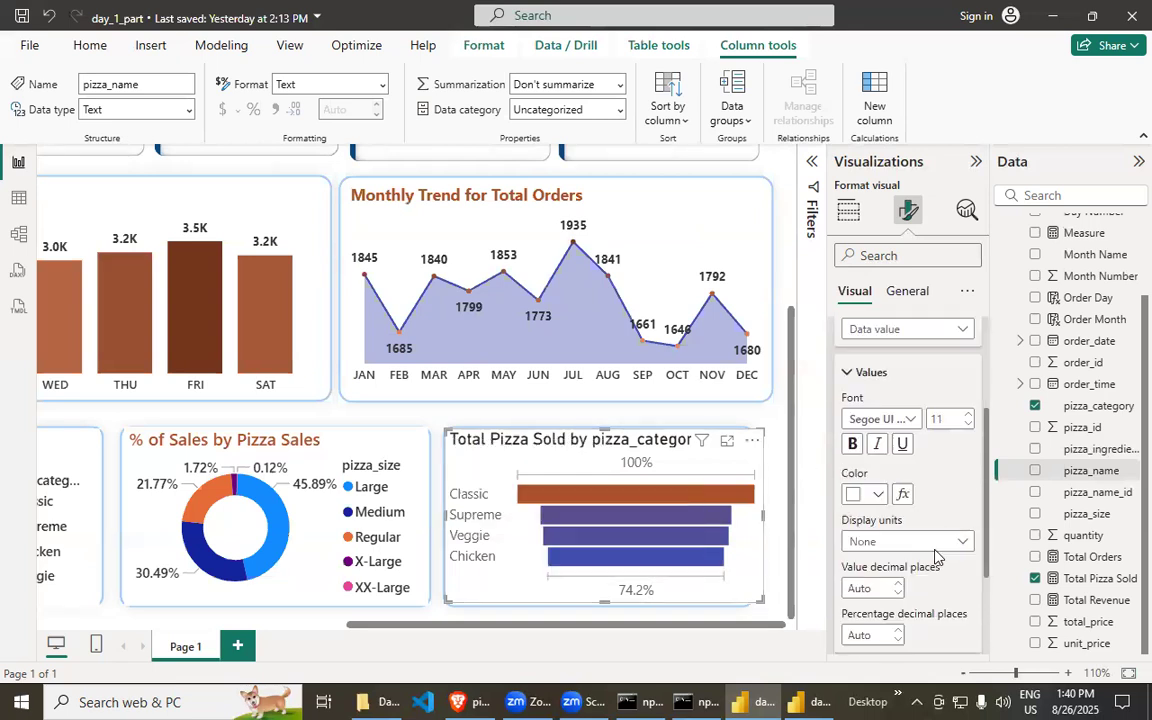
- Set the funnel's data label value color to dark gray, retry the Outside end position and return it to Inside center
{"action": "left_click", "coordinate": [879, 494]}
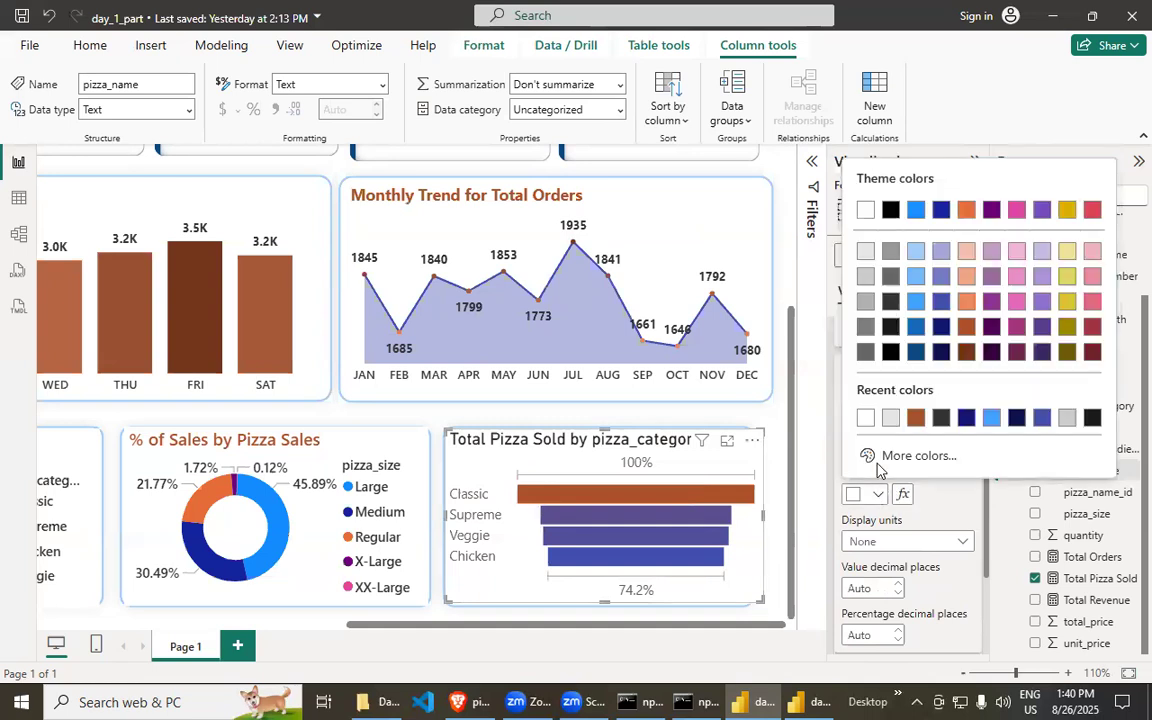
{"action": "left_click", "coordinate": [890, 302]}
{"action": "scroll", "coordinate": [900, 410], "scroll_direction": "up", "scroll_amount": 2}
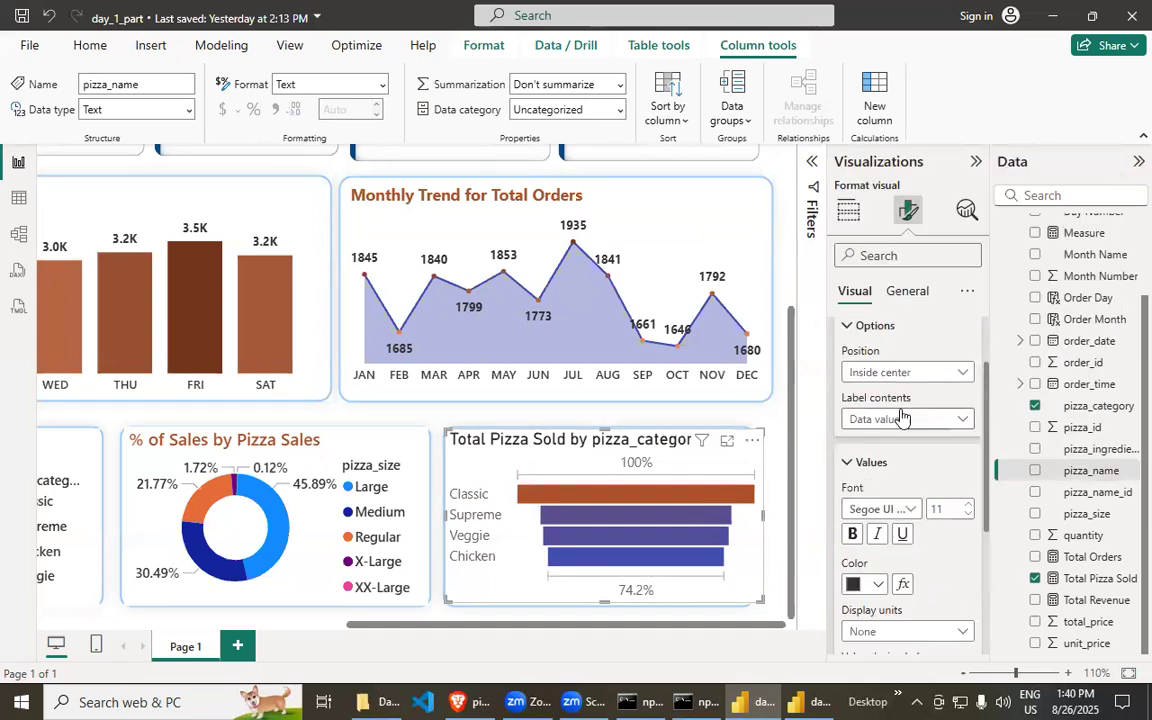
{"action": "left_click", "coordinate": [890, 372]}
{"action": "left_click", "coordinate": [884, 395]}
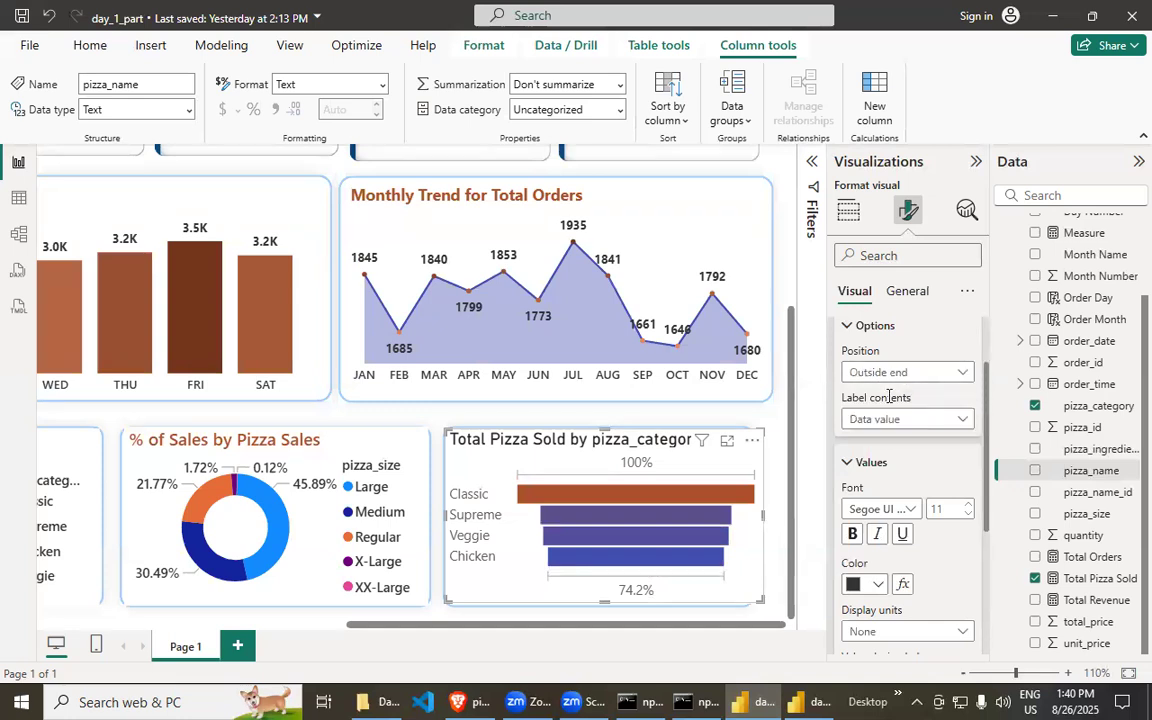
{"action": "left_click", "coordinate": [860, 372]}
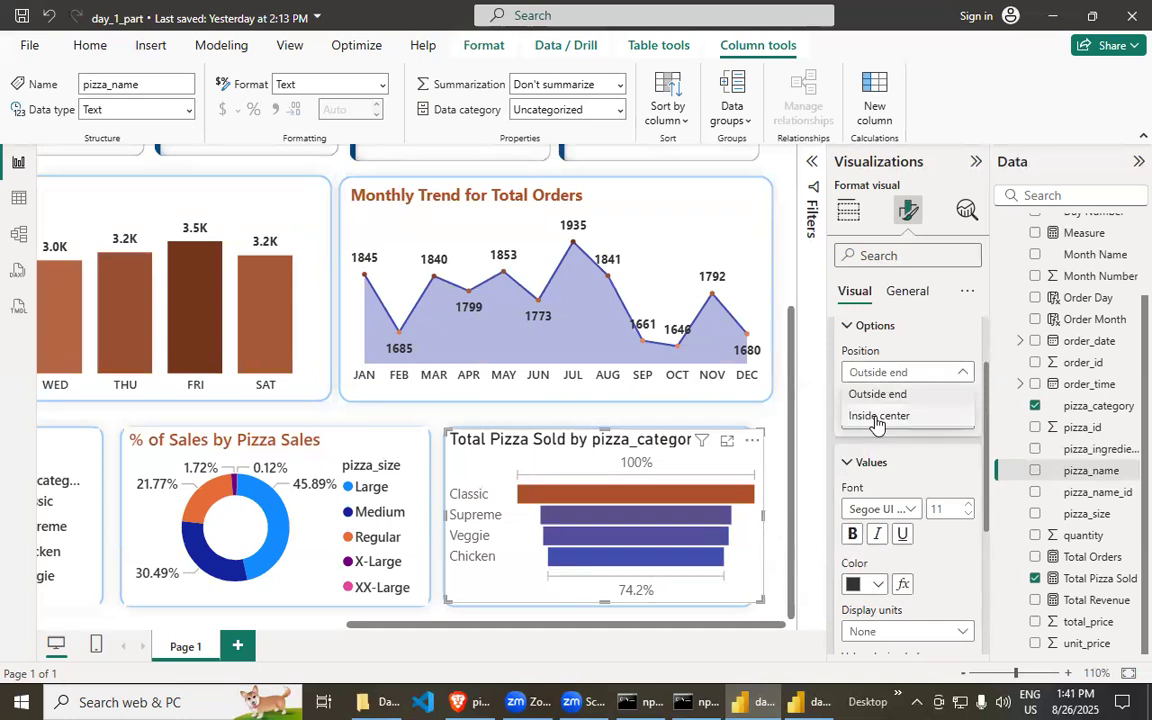
{"action": "left_click", "coordinate": [880, 415]}
- Format the funnel's category labels with font size 12 and a dark gray color
{"action": "scroll", "coordinate": [891, 487], "scroll_direction": "down", "scroll_amount": 5}
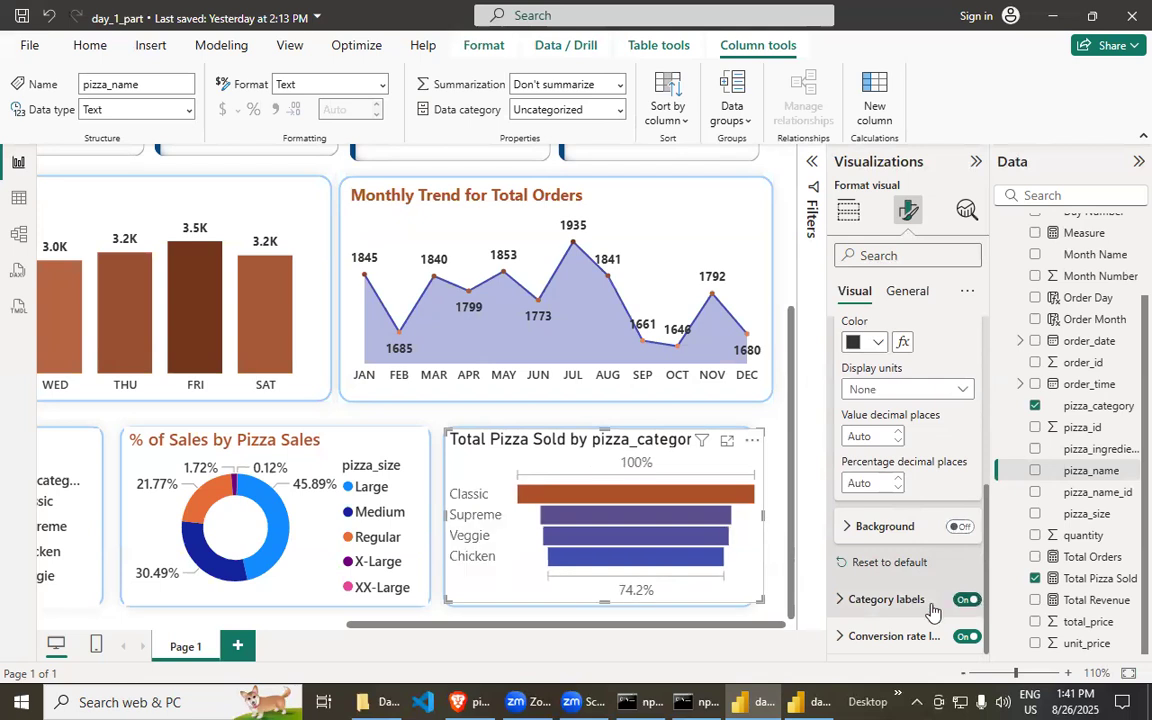
{"action": "left_click", "coordinate": [860, 600]}
{"action": "scroll", "coordinate": [864, 602], "scroll_direction": "down", "scroll_amount": 1}
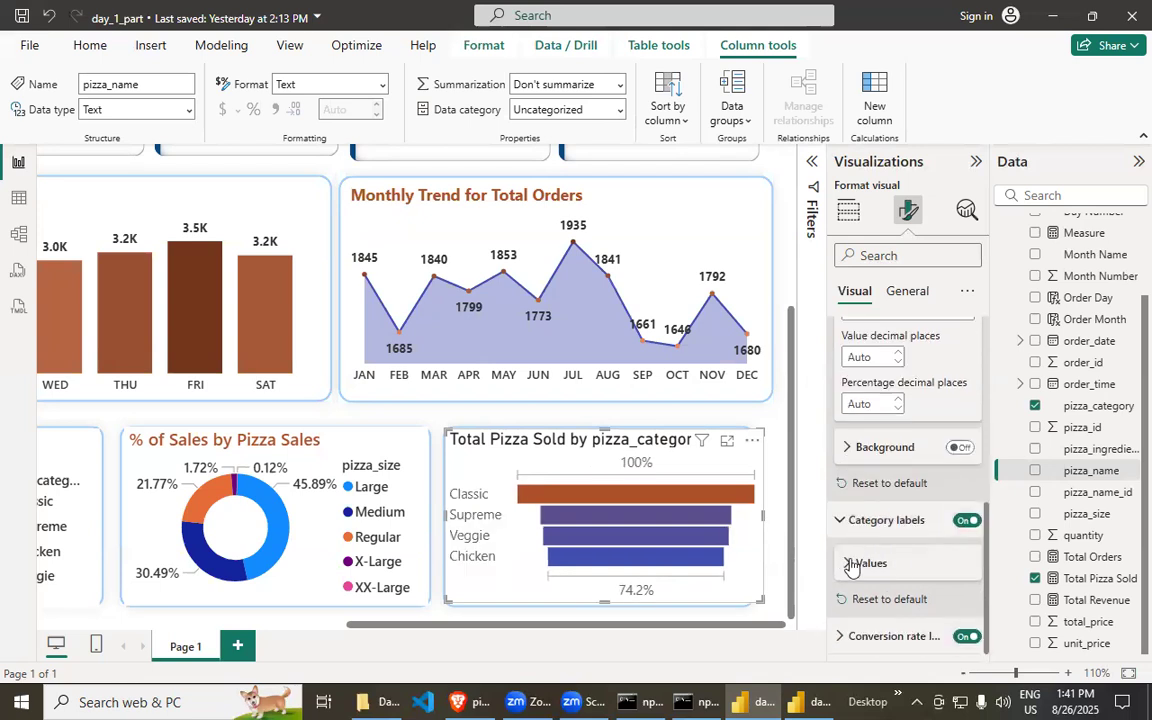
{"action": "left_click", "coordinate": [851, 566]}
{"action": "left_click", "coordinate": [905, 489]}
{"action": "left_click", "coordinate": [907, 388]}
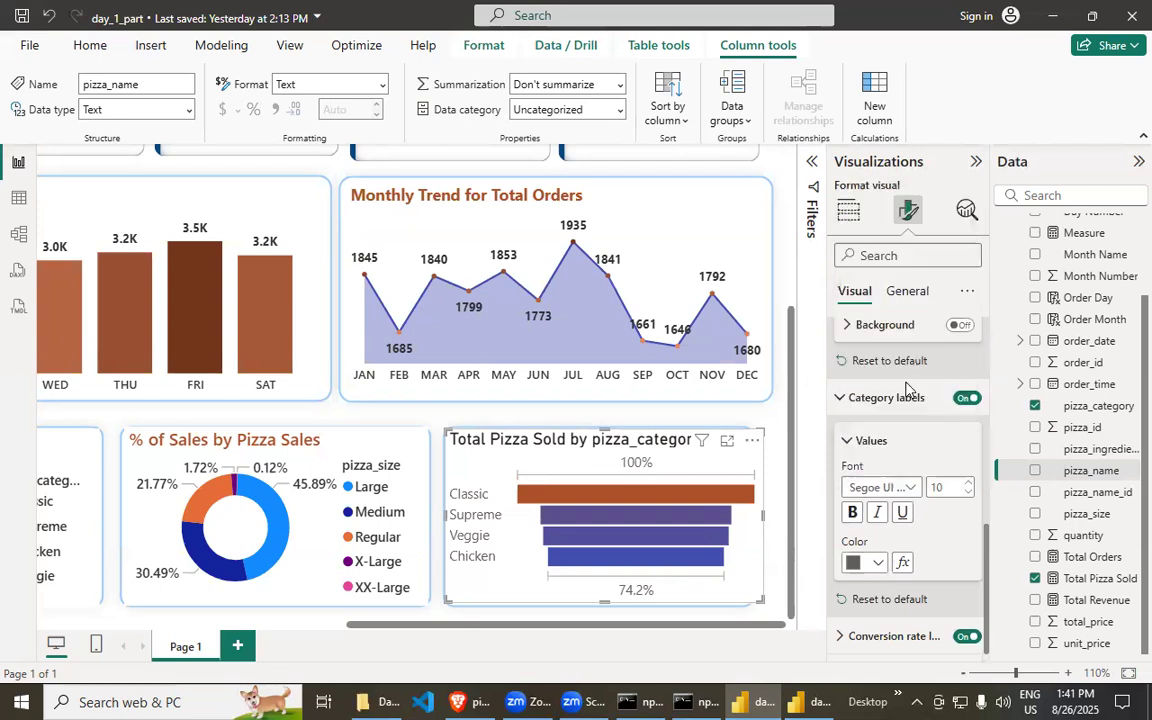
{"action": "left_click", "coordinate": [948, 488]}
{"action": "type", "text": "12"}
{"action": "left_click", "coordinate": [877, 563]}
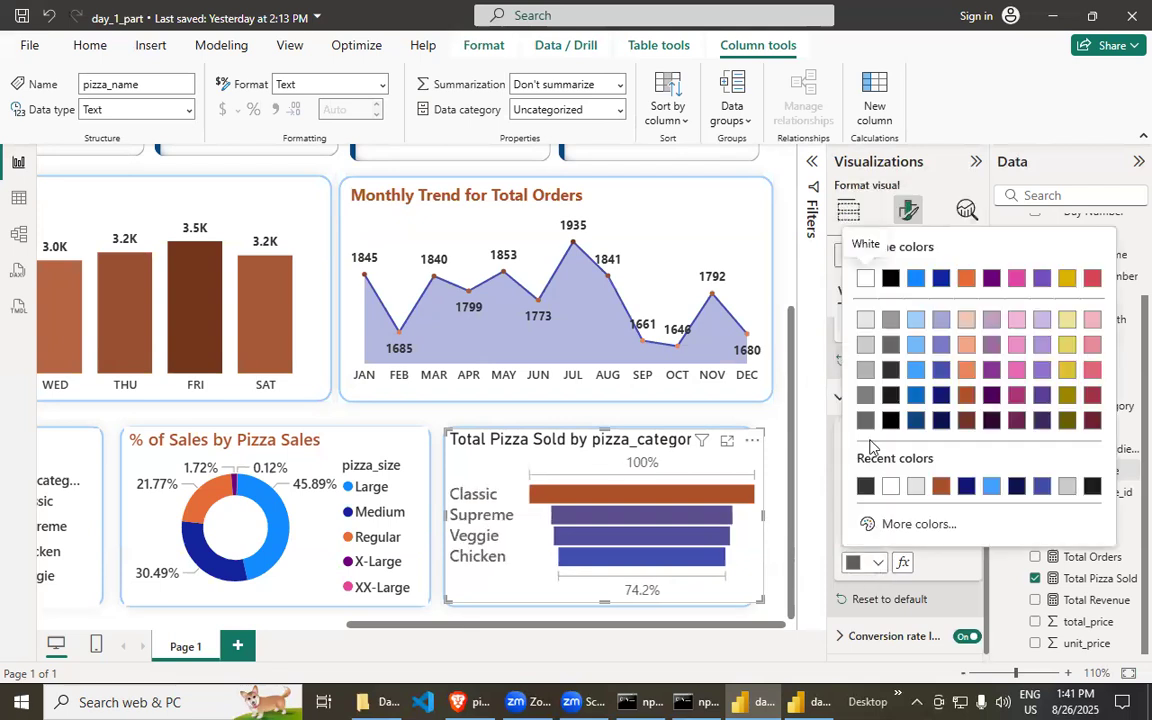
{"action": "left_click", "coordinate": [891, 370]}
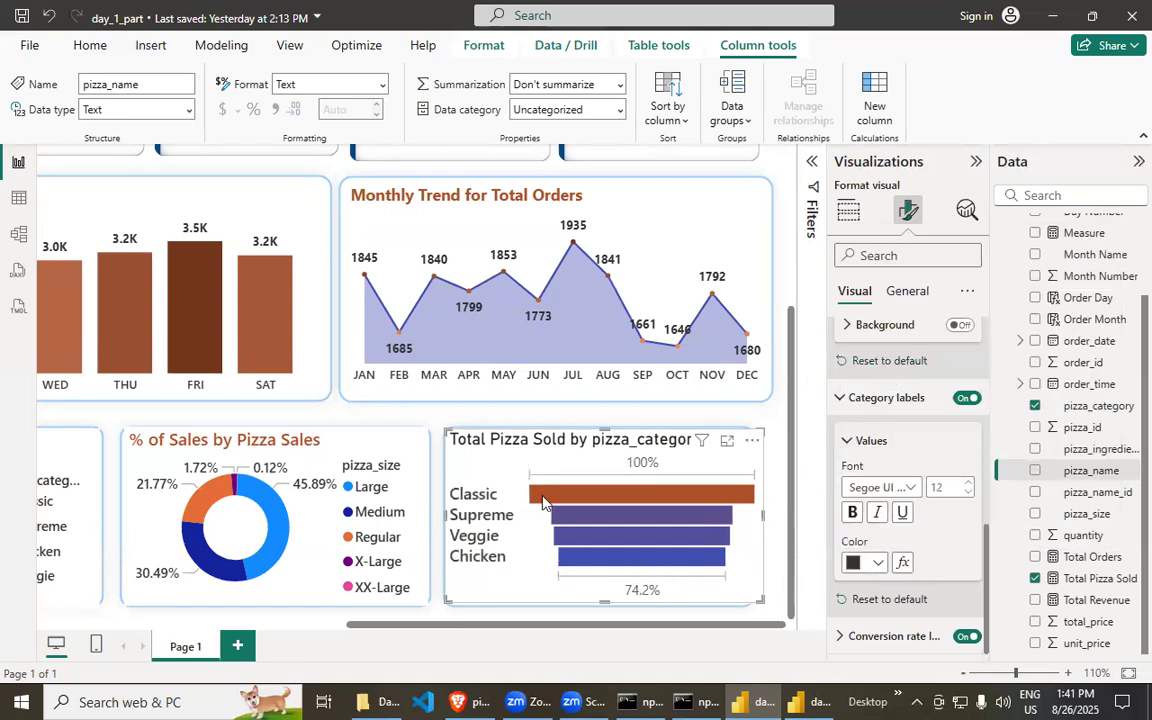
- Adjust the category funnel's upper edge slightly while comparing it with the reference funnel in day_1
{"action": "left_click", "coordinate": [807, 700]}
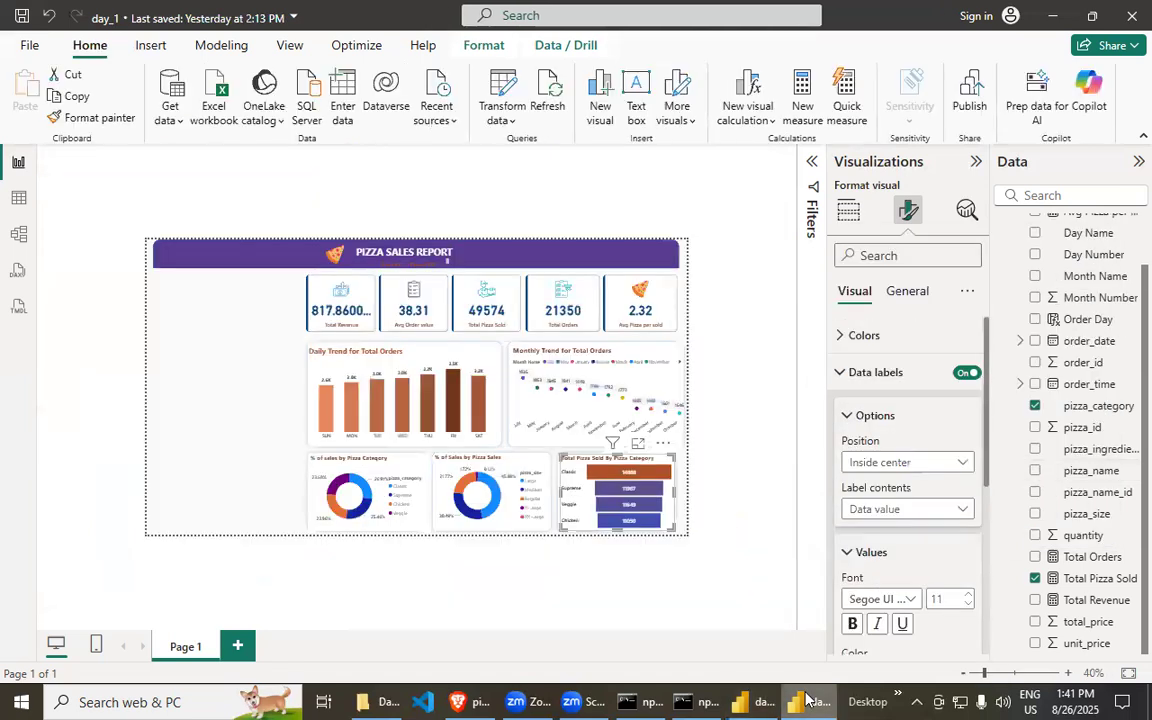
{"action": "left_click", "coordinate": [807, 700]}
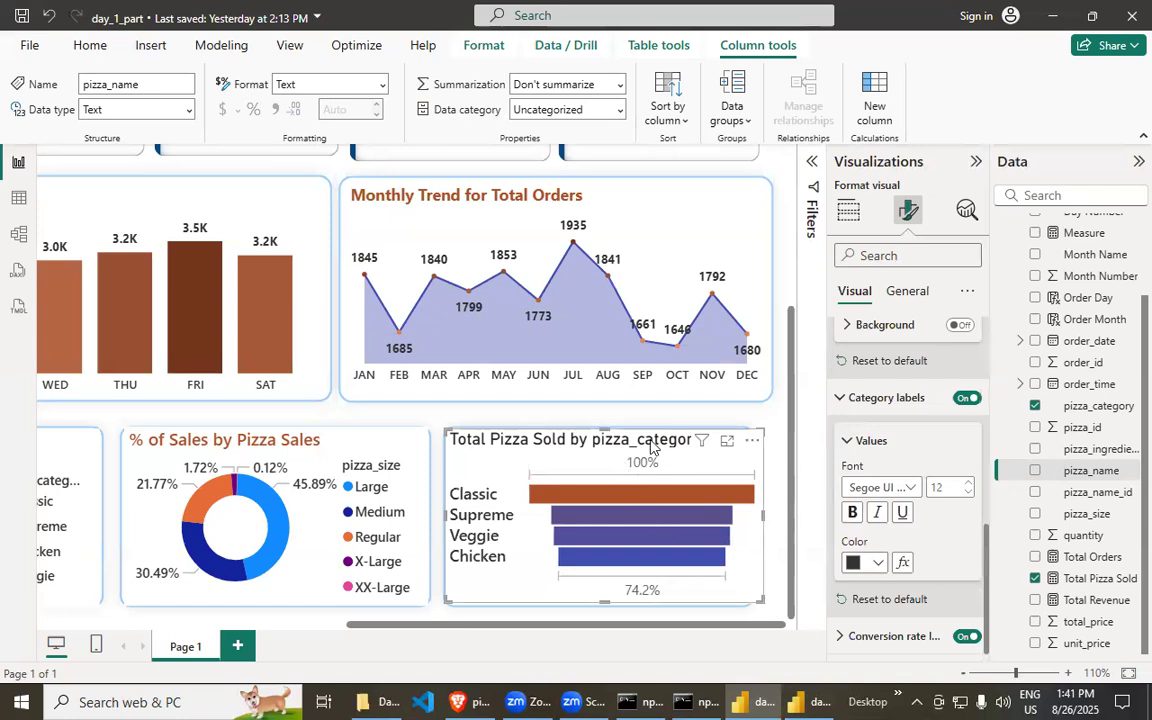
{"action": "mouse_move", "coordinate": [612, 428]}
{"action": "left_mouse_down"}
{"action": "mouse_move", "coordinate": [604, 362]}
{"action": "mouse_move", "coordinate": [620, 454]}
{"action": "mouse_move", "coordinate": [618, 433]}
{"action": "left_mouse_up"}
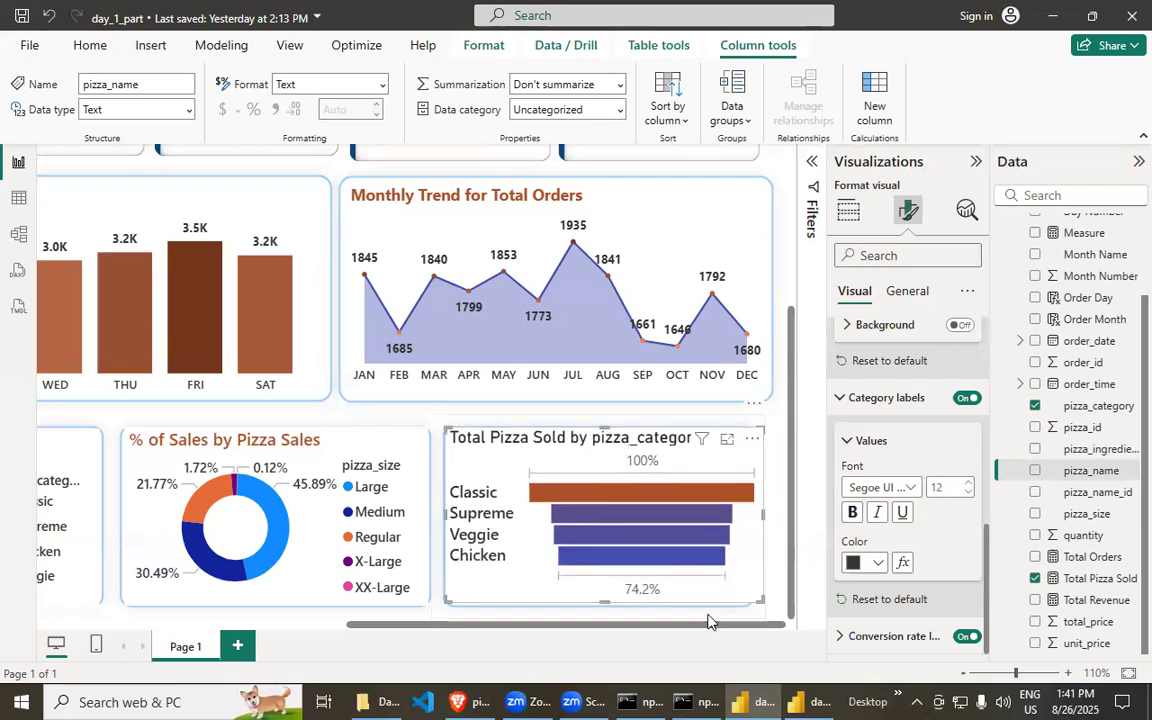
{"action": "left_click", "coordinate": [818, 699]}
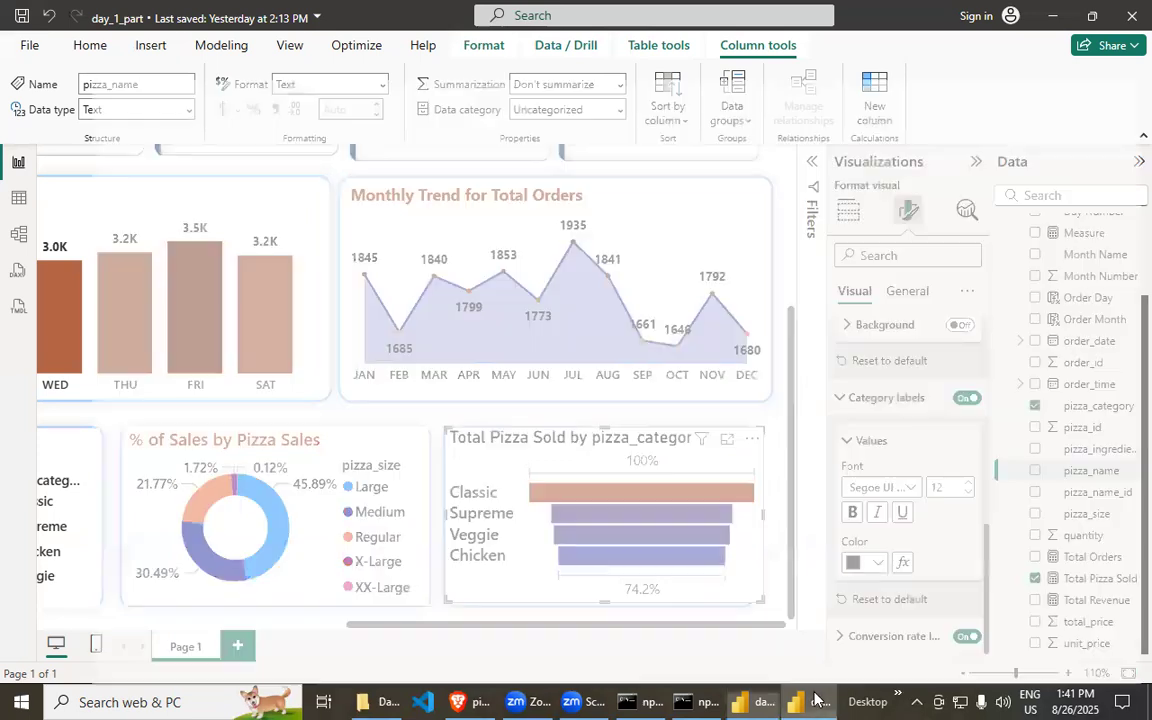
{"action": "left_click", "coordinate": [750, 700]}
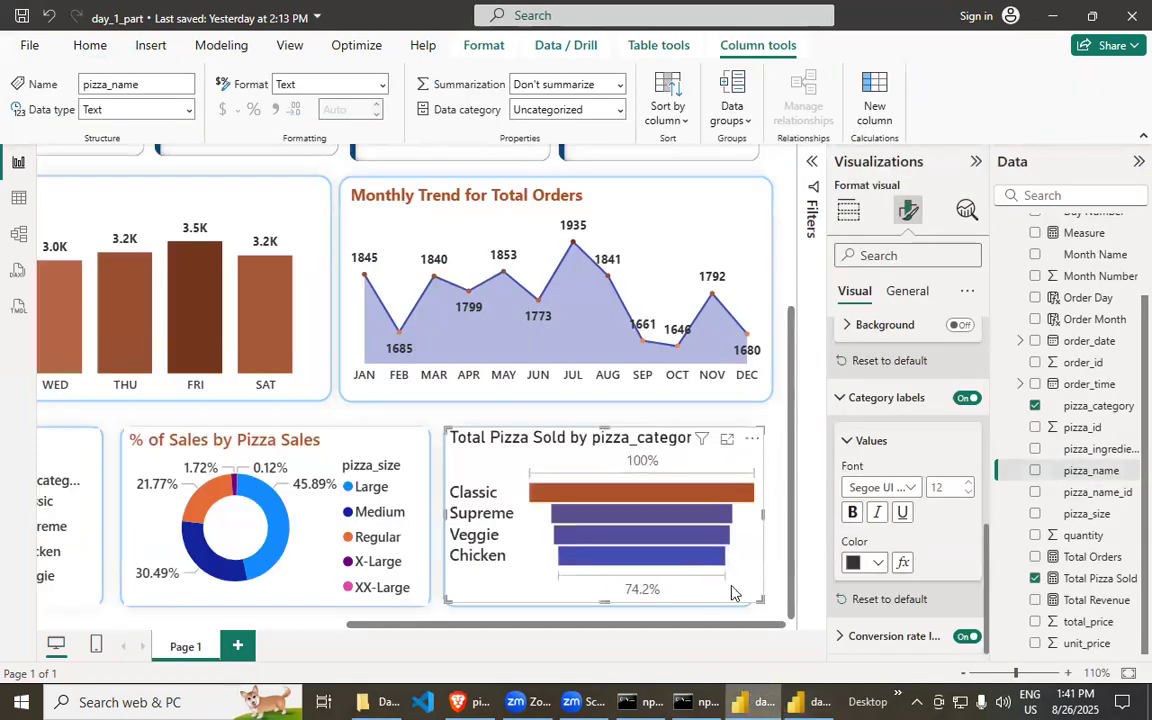
- Turn off the category funnel's conversion rate label
{"action": "left_click", "coordinate": [930, 636]}
{"action": "left_click", "coordinate": [965, 452]}
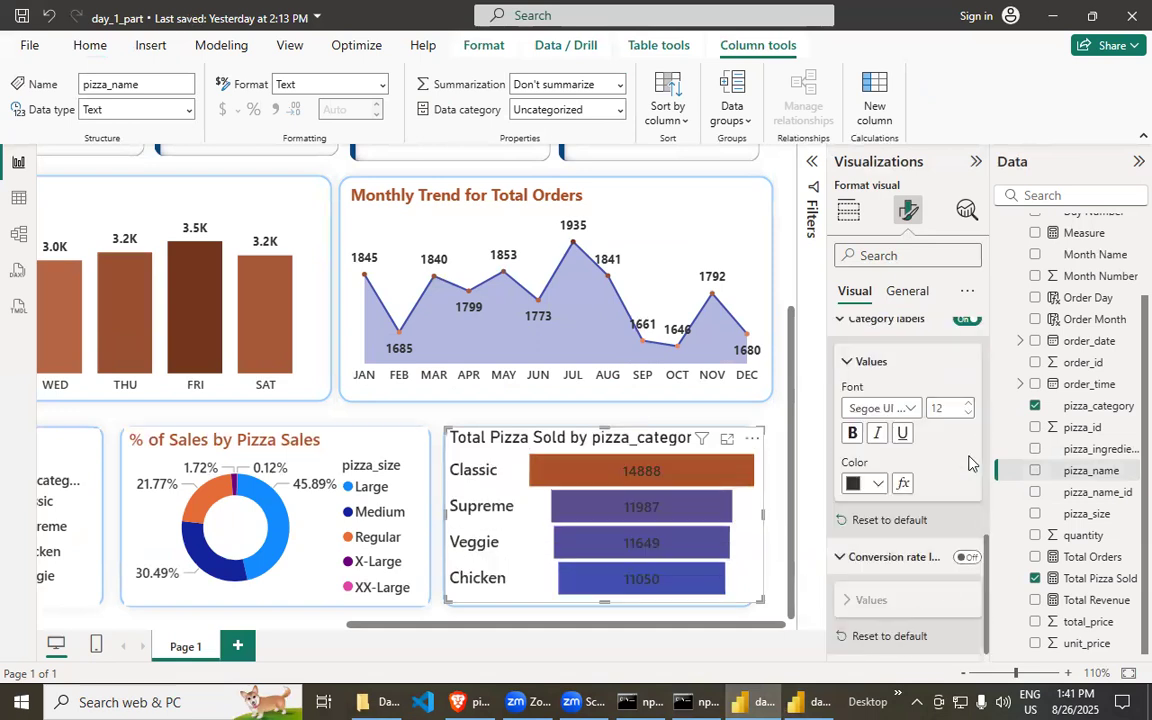
{"action": "scroll", "coordinate": [915, 449], "scroll_direction": "up", "scroll_amount": 1}
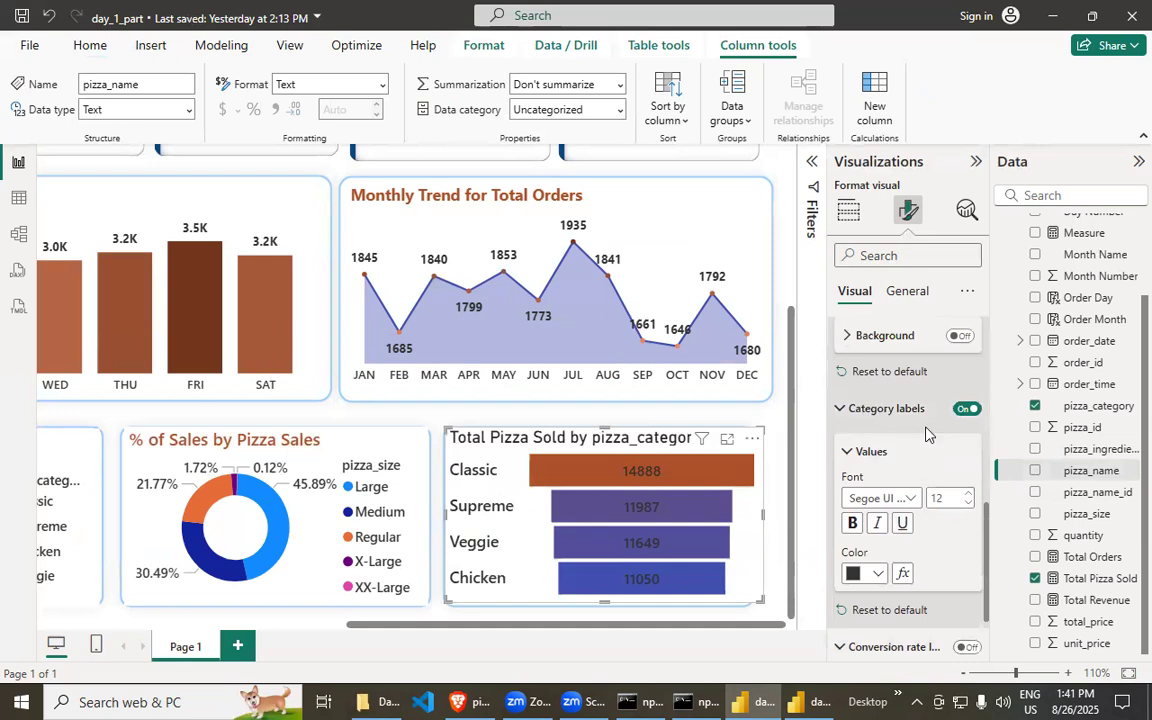
{"action": "scroll", "coordinate": [923, 584], "scroll_direction": "down", "scroll_amount": 1}
{"action": "scroll", "coordinate": [925, 592], "scroll_direction": "up", "scroll_amount": 1}
- Test the funnel's category labels by turning them off and back on
{"action": "left_click", "coordinate": [967, 411]}
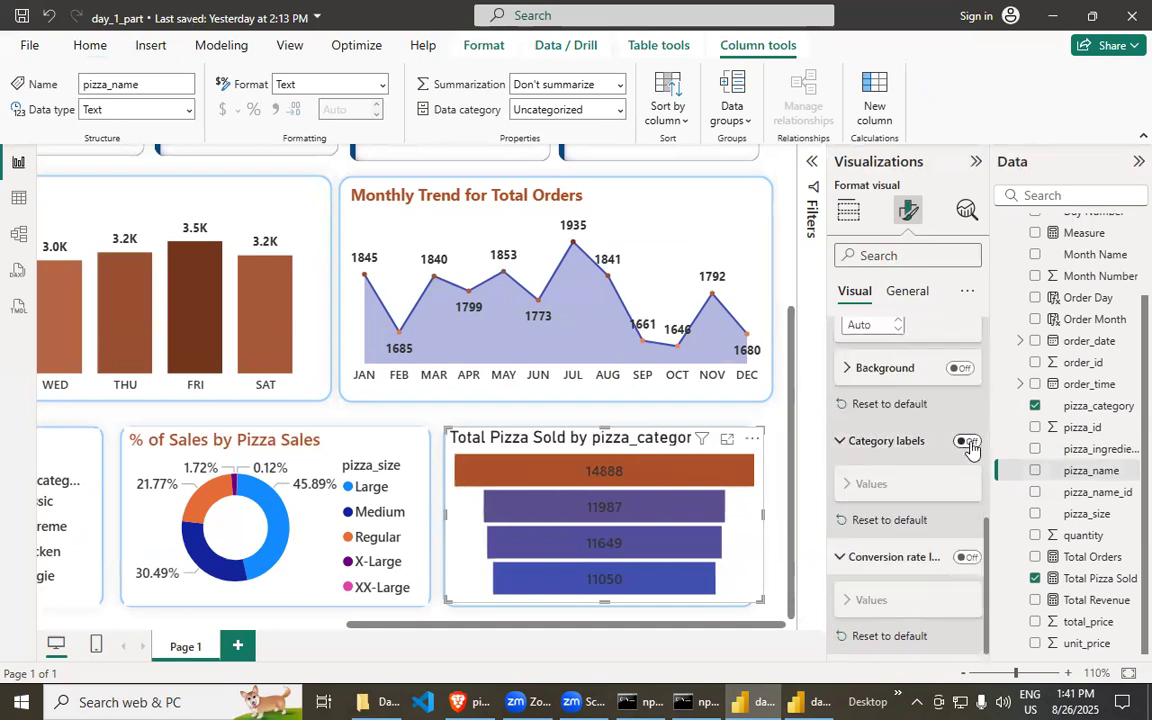
{"action": "left_click", "coordinate": [968, 443]}
{"action": "scroll", "coordinate": [945, 520], "scroll_direction": "down", "scroll_amount": 1}
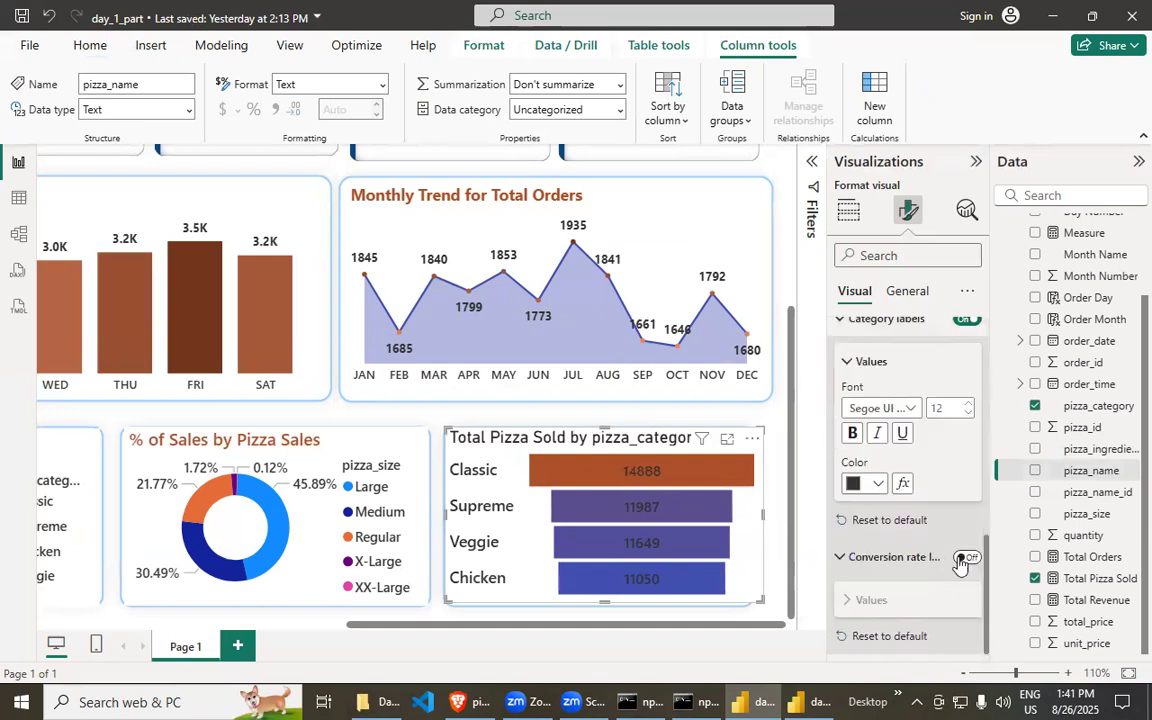
- Set the category funnel's data label color to white, leaving its conversion rate label turned off
{"action": "left_click", "coordinate": [967, 558]}
{"action": "left_click", "coordinate": [967, 558]}
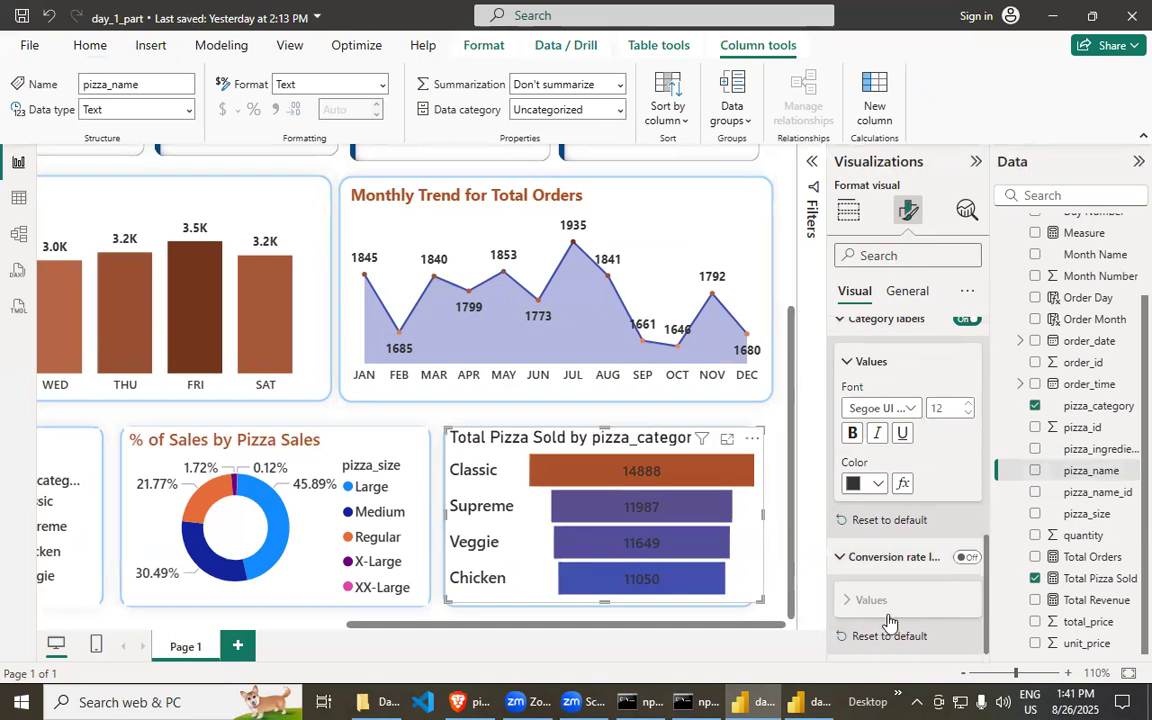
{"action": "scroll", "coordinate": [889, 610], "scroll_direction": "up", "scroll_amount": 5}
{"action": "left_click", "coordinate": [877, 511]}
{"action": "left_click", "coordinate": [869, 262]}
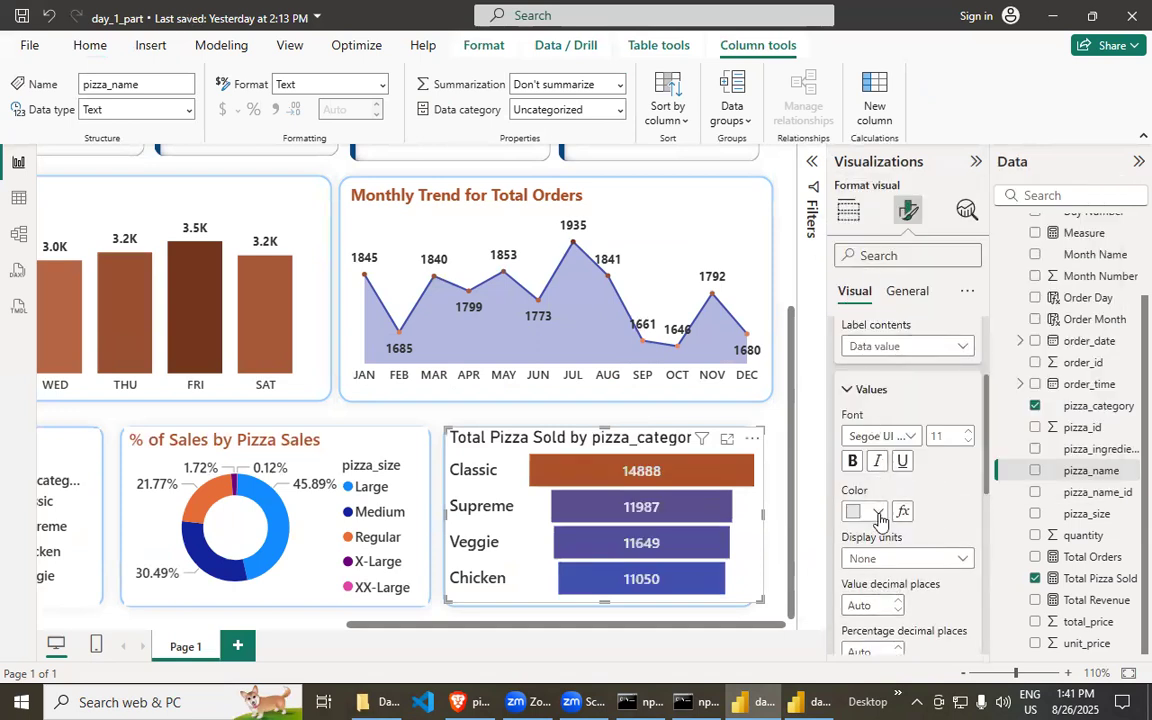
{"action": "left_click", "coordinate": [877, 512]}
{"action": "left_click", "coordinate": [865, 228]}
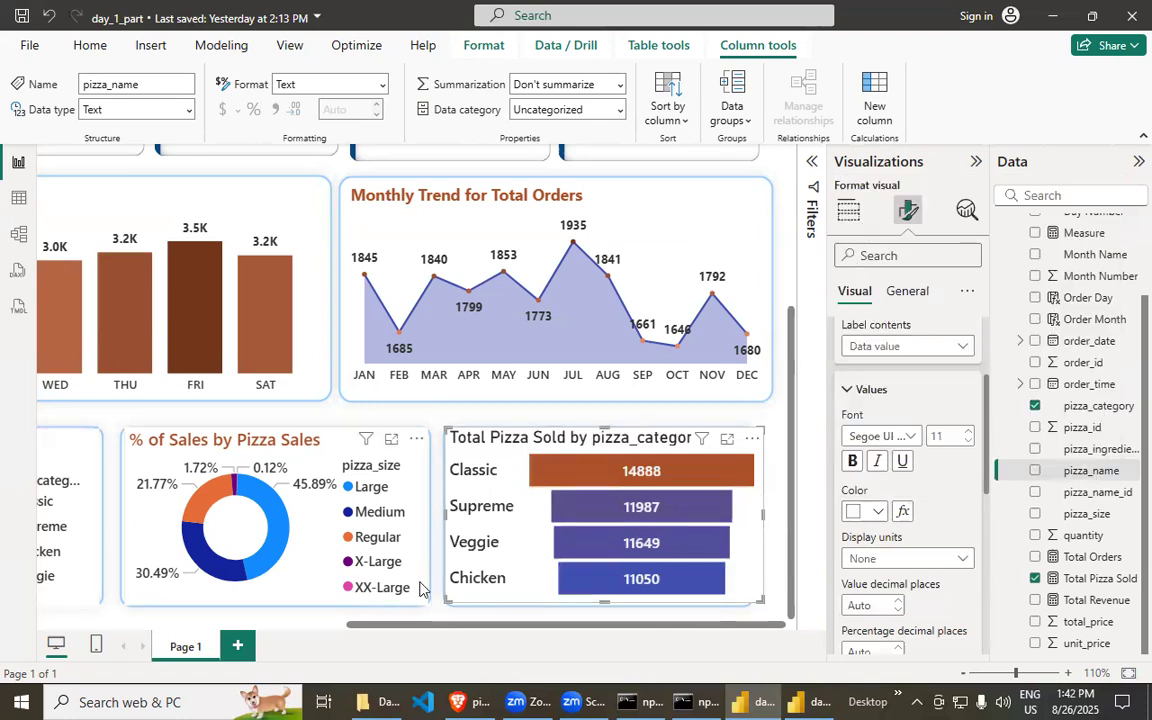
- Open the category funnel's title settings and compare its title with the reference funnel's in the day_1 report
{"action": "scroll", "coordinate": [420, 587], "scroll_direction": "up", "scroll_amount": 2, "text": "ctrl"}
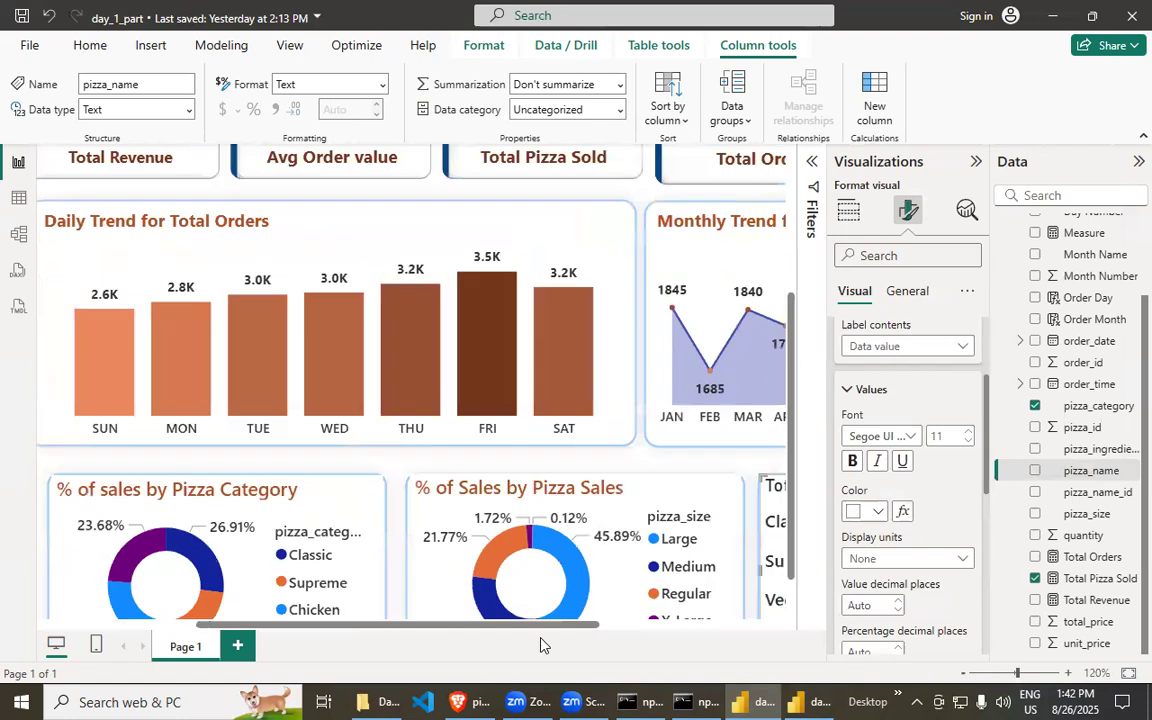
{"action": "left_click_drag", "start_coordinate": [548, 628], "coordinate": [777, 625]}
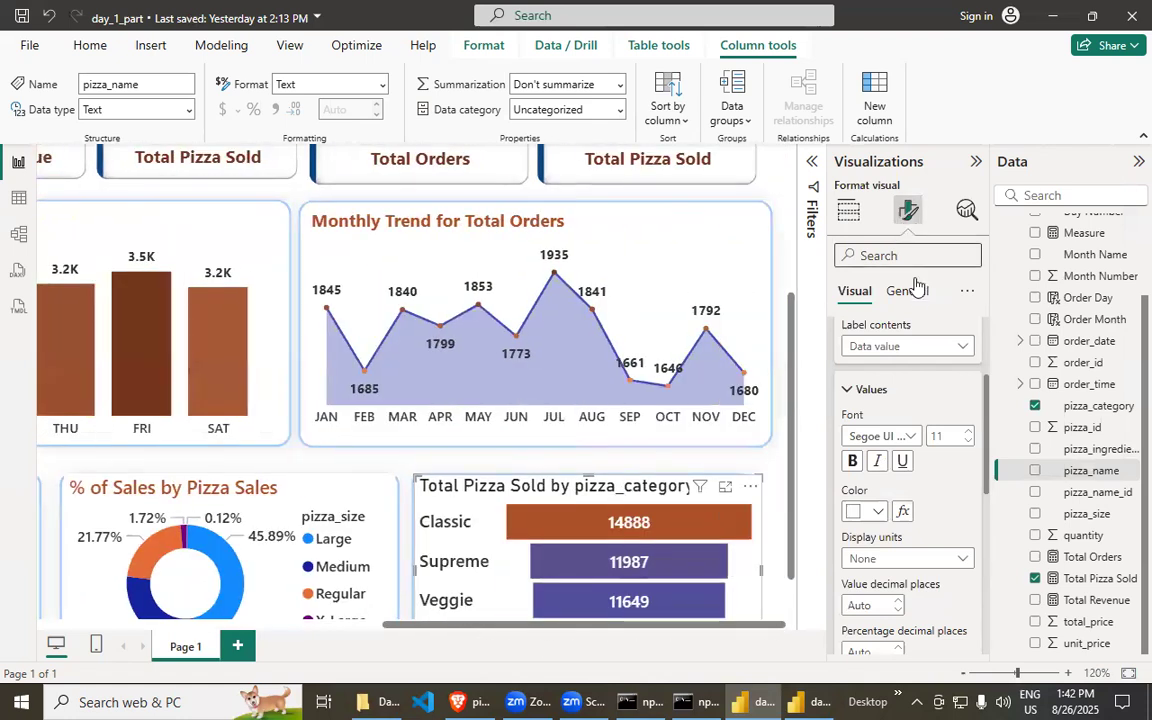
{"action": "left_click", "coordinate": [907, 291]}
{"action": "scroll", "coordinate": [887, 417], "scroll_direction": "up", "scroll_amount": 3}
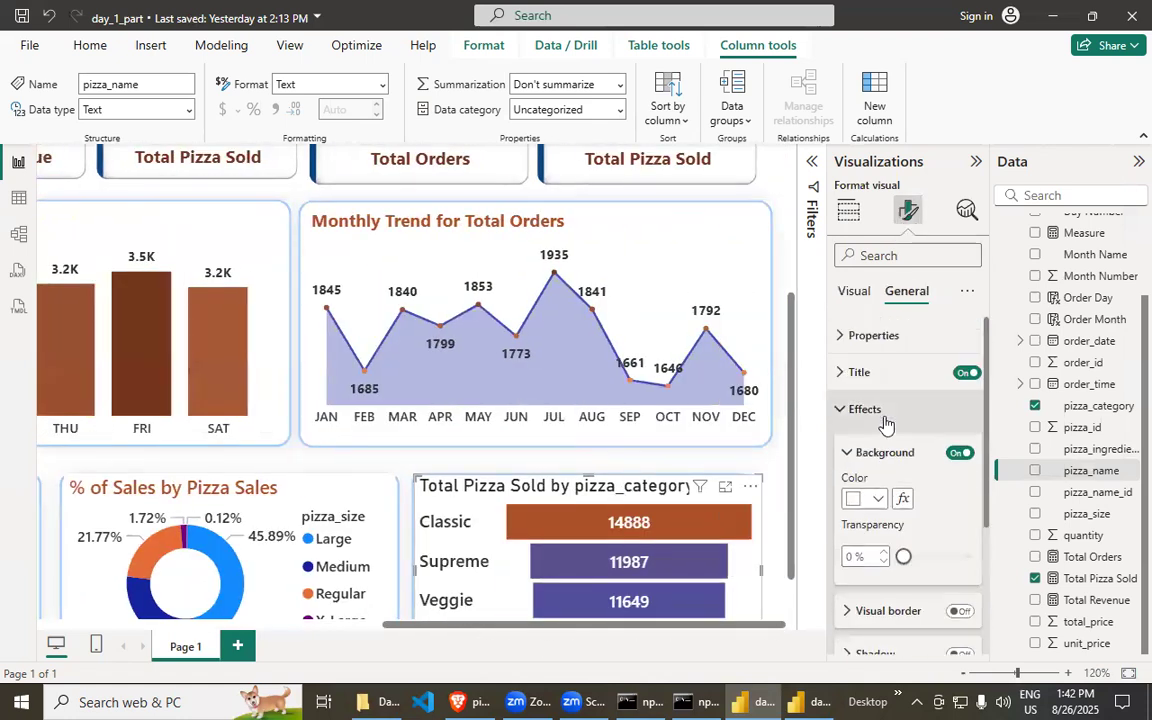
{"action": "left_click", "coordinate": [859, 372]}
{"action": "left_click", "coordinate": [800, 698]}
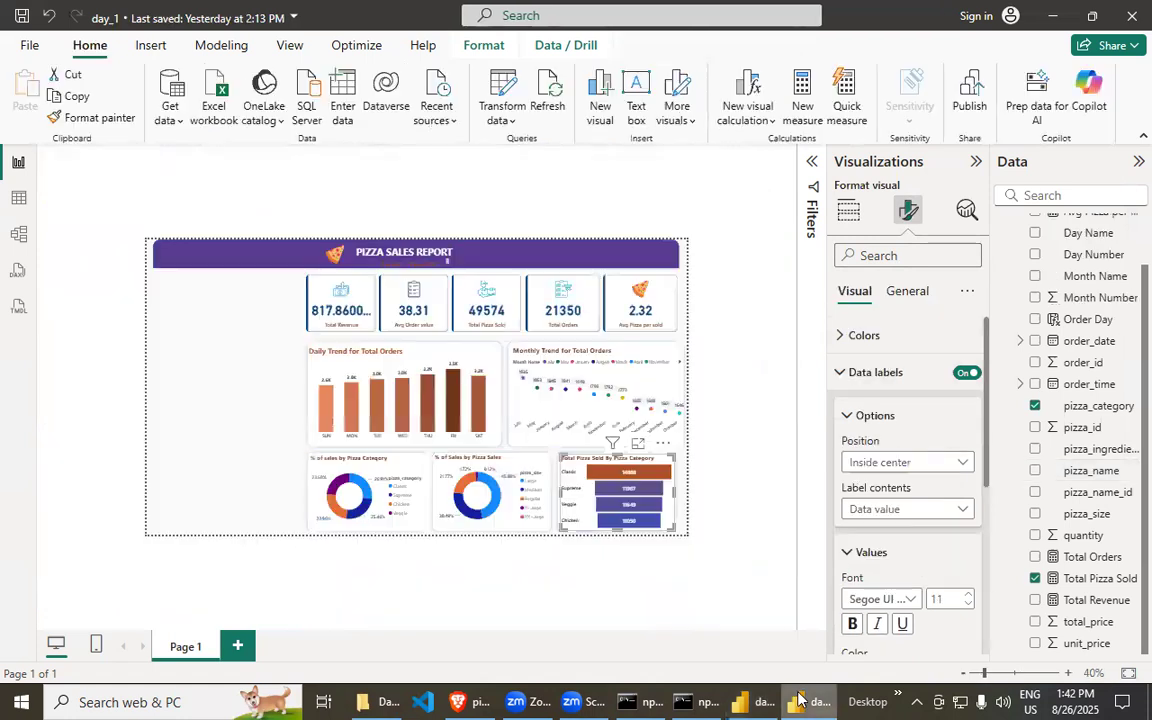
{"action": "scroll", "coordinate": [760, 585], "scroll_direction": "up", "scroll_amount": 3}
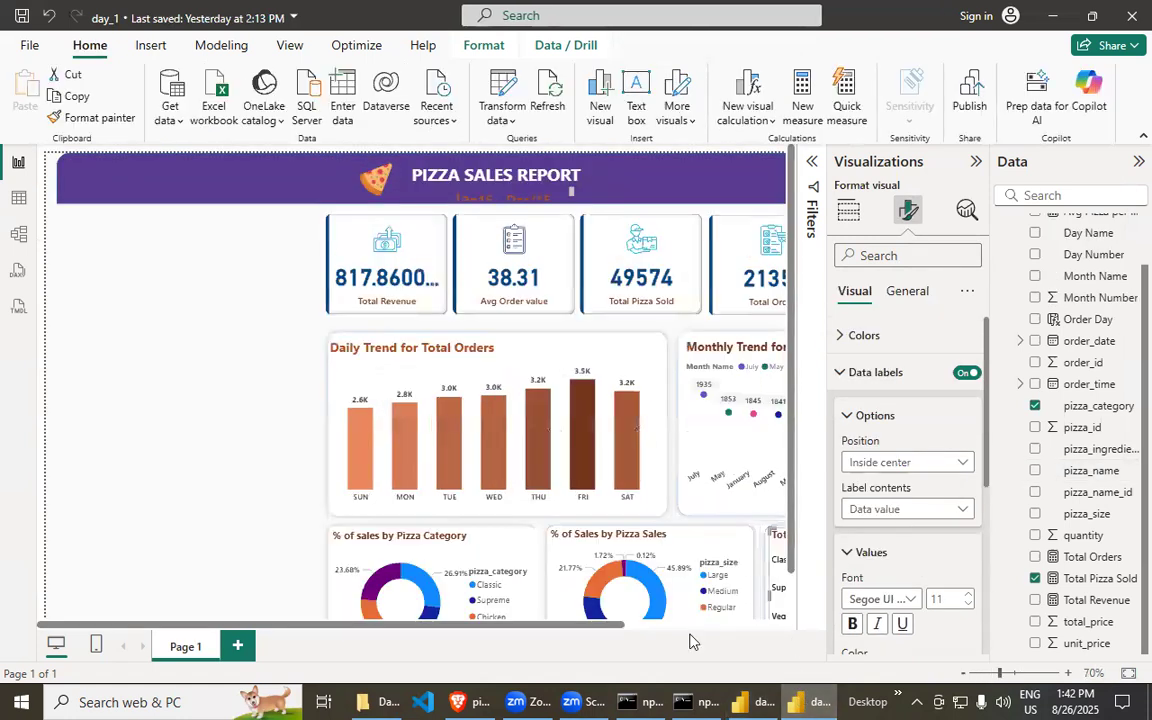
{"action": "left_click_drag", "start_coordinate": [609, 626], "coordinate": [827, 622]}
{"action": "scroll", "coordinate": [852, 625], "scroll_direction": "down", "scroll_amount": 2}
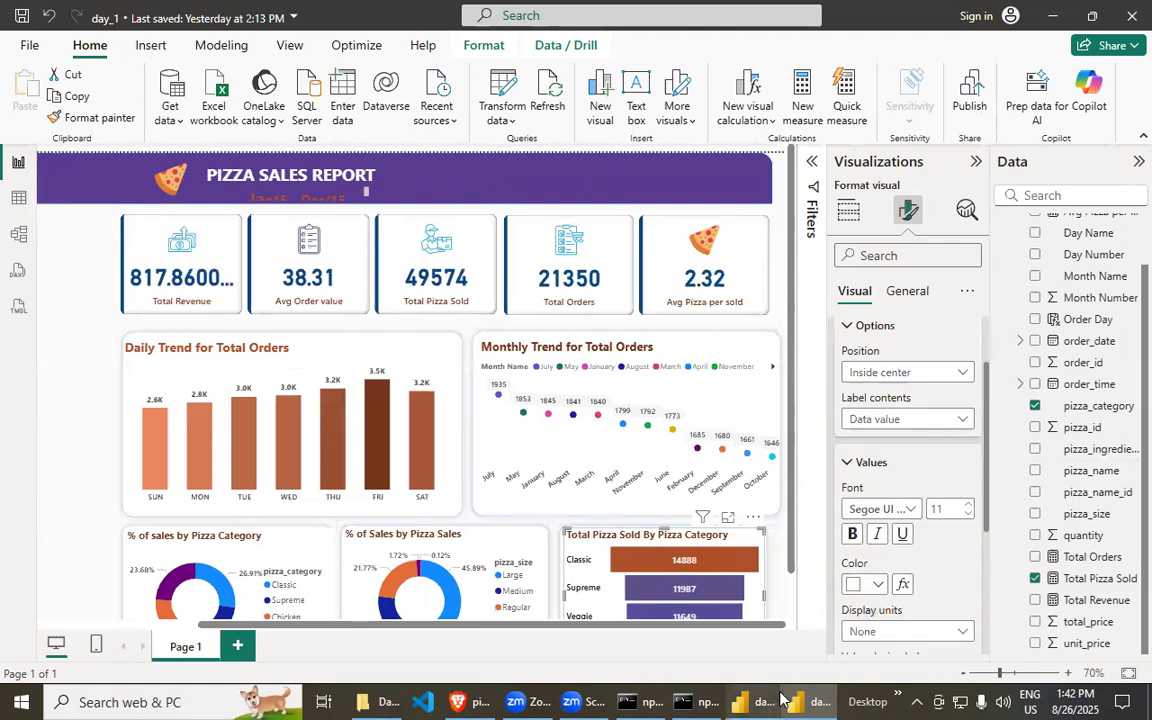
{"action": "key", "text": "alt+Tab"}
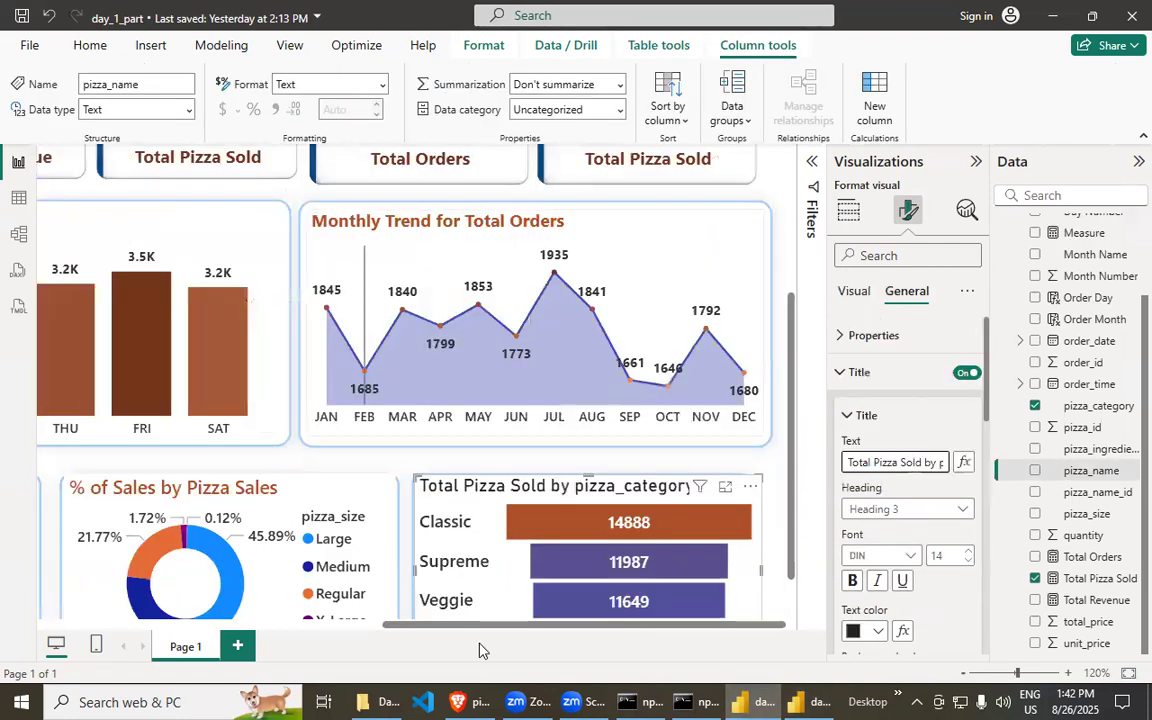
- Switch to the pizza_sales notebook and copy the section 5 heading text "Total Pizza Sold By Pizza Category"
{"action": "left_click", "coordinate": [457, 702]}
{"action": "left_click_drag", "start_coordinate": [149, 408], "coordinate": [967, 416]}
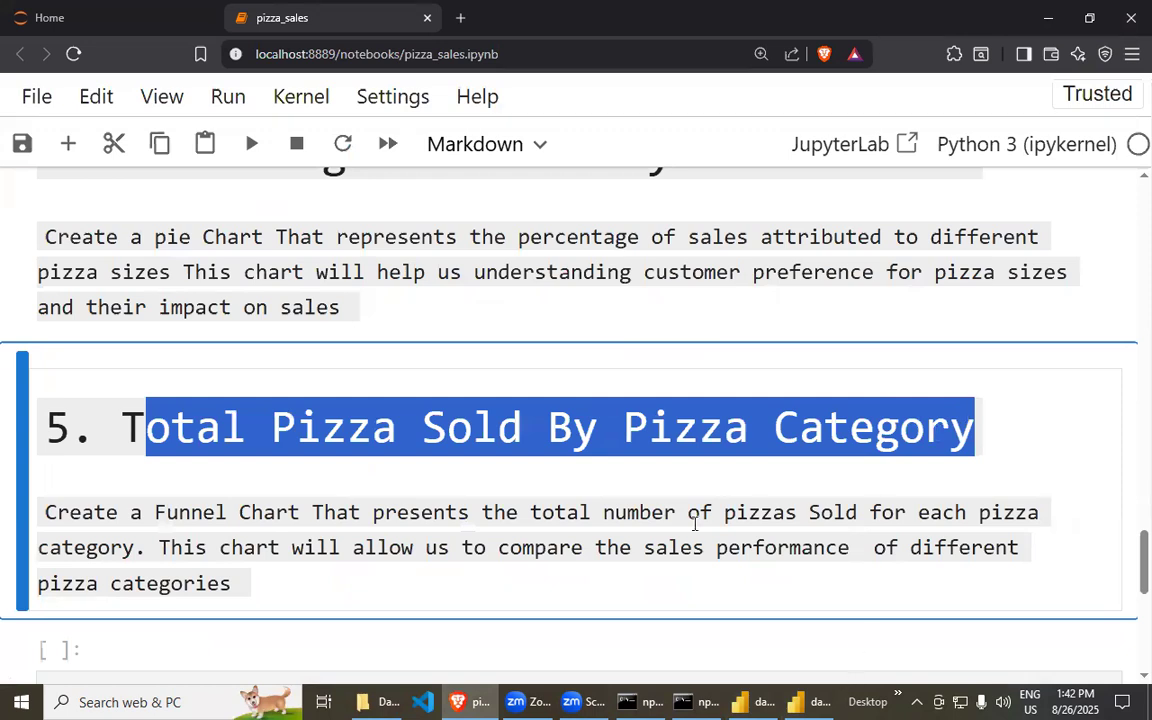
{"action": "scroll", "coordinate": [694, 522], "scroll_direction": "down", "scroll_amount": 2}
{"action": "scroll", "coordinate": [645, 501], "scroll_direction": "up", "scroll_amount": 1}
{"action": "left_click", "coordinate": [470, 483]}
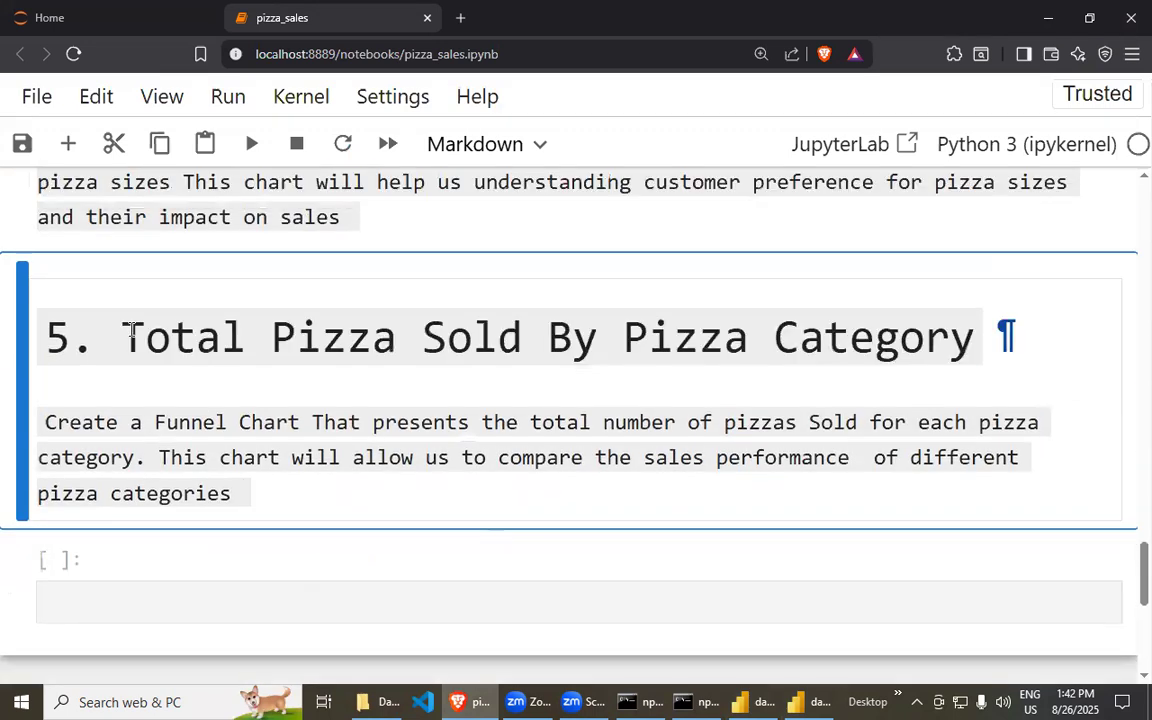
{"action": "left_click_drag", "start_coordinate": [128, 330], "coordinate": [990, 337]}
{"action": "key", "text": "ctrl+c"}
- Check the reference funnel's title settings in day_1, and replace the day_1_part funnel's title with "Total Pizza Sold By Pizza Category"
{"action": "left_click", "coordinate": [820, 702]}
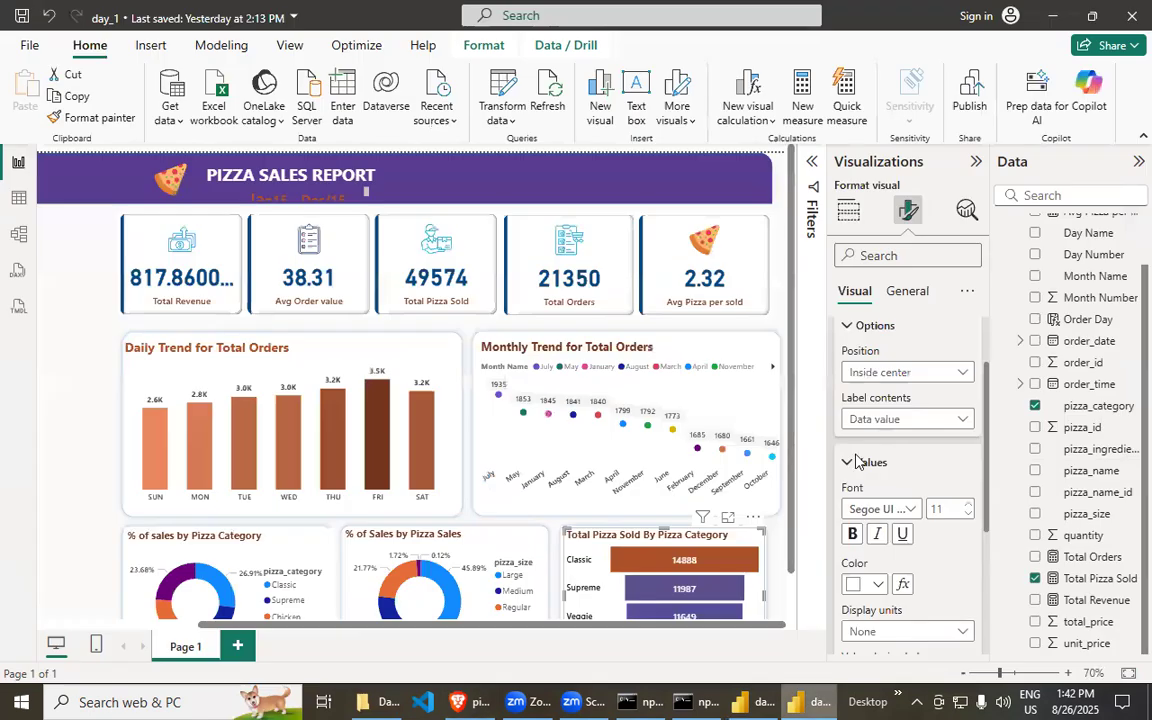
{"action": "left_click", "coordinate": [907, 291]}
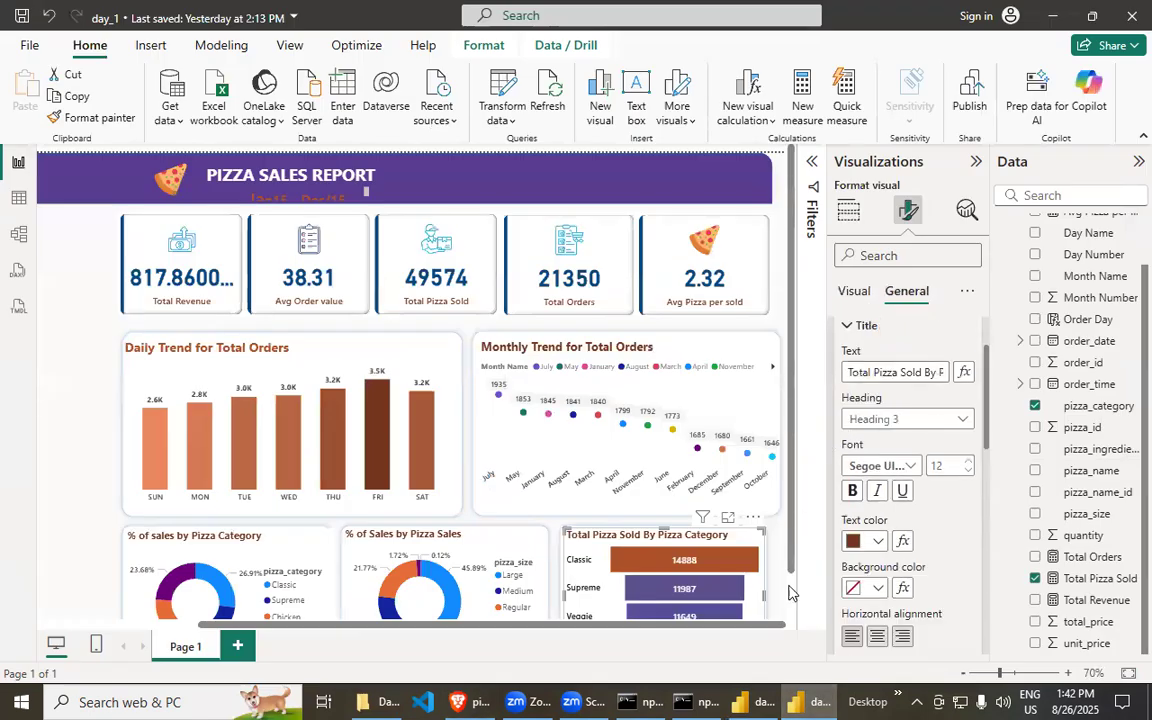
{"action": "left_click", "coordinate": [764, 702]}
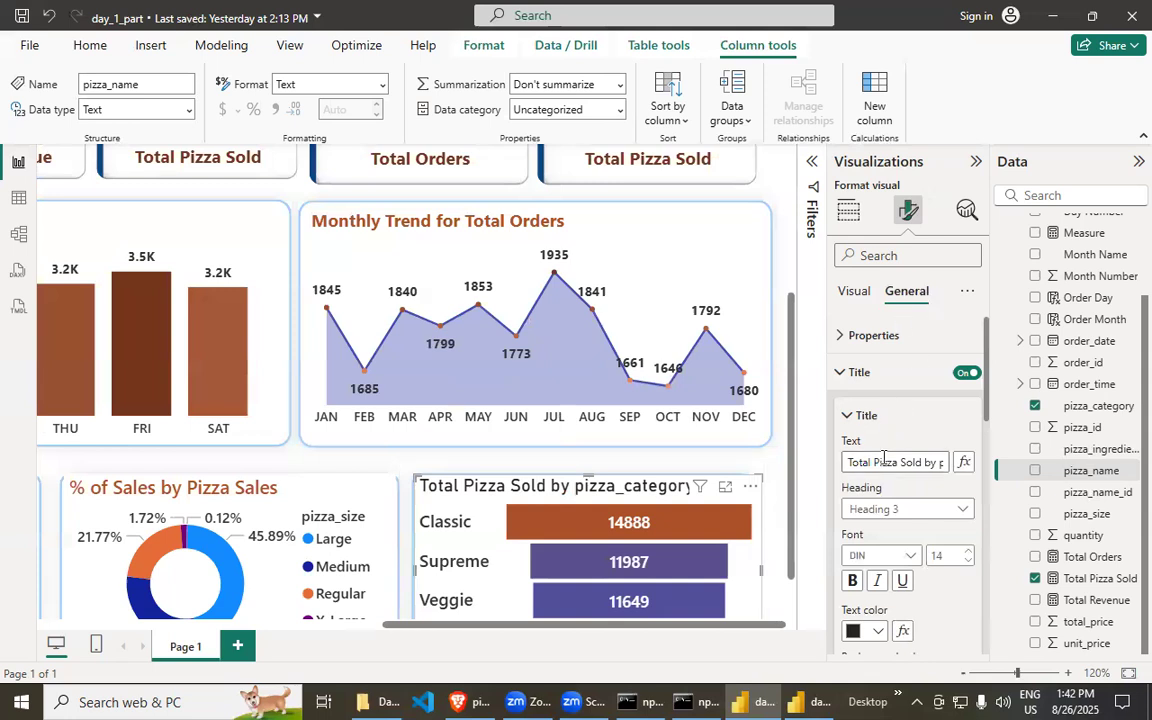
{"action": "key", "text": "ctrl+a"}
{"action": "key", "text": "ctrl+v"}
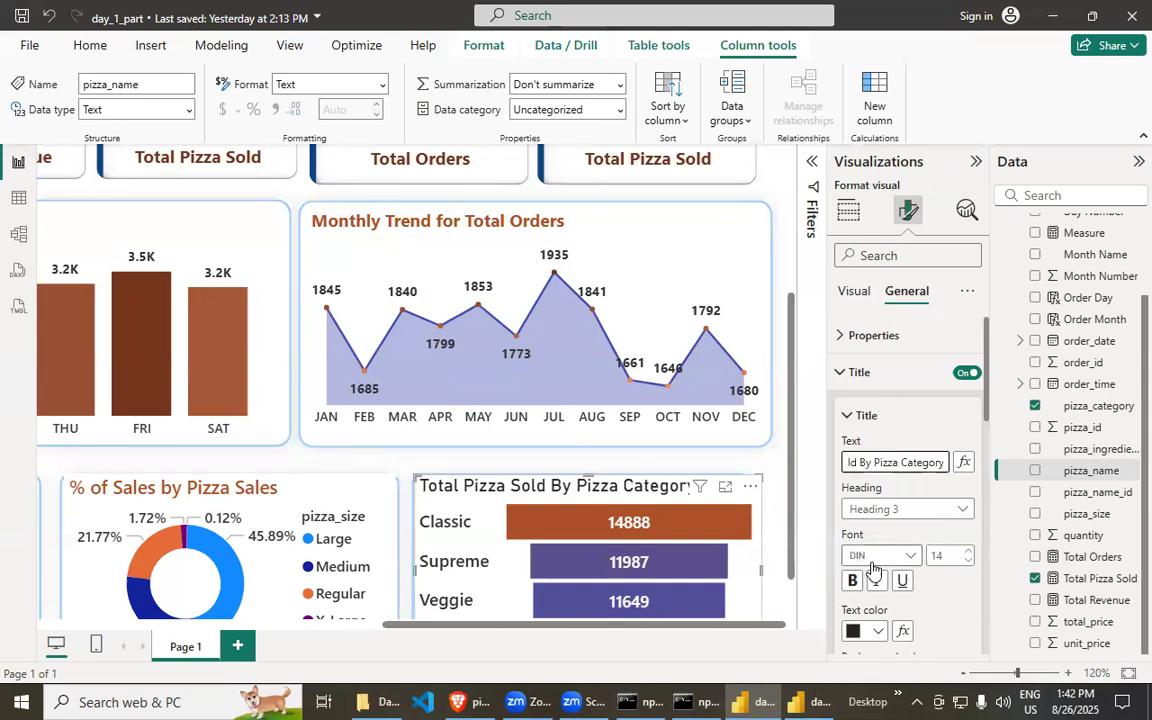
- Format the funnel's title with a Segoe UI font, size 12 and a dark orange text color
{"action": "left_click", "coordinate": [880, 555]}
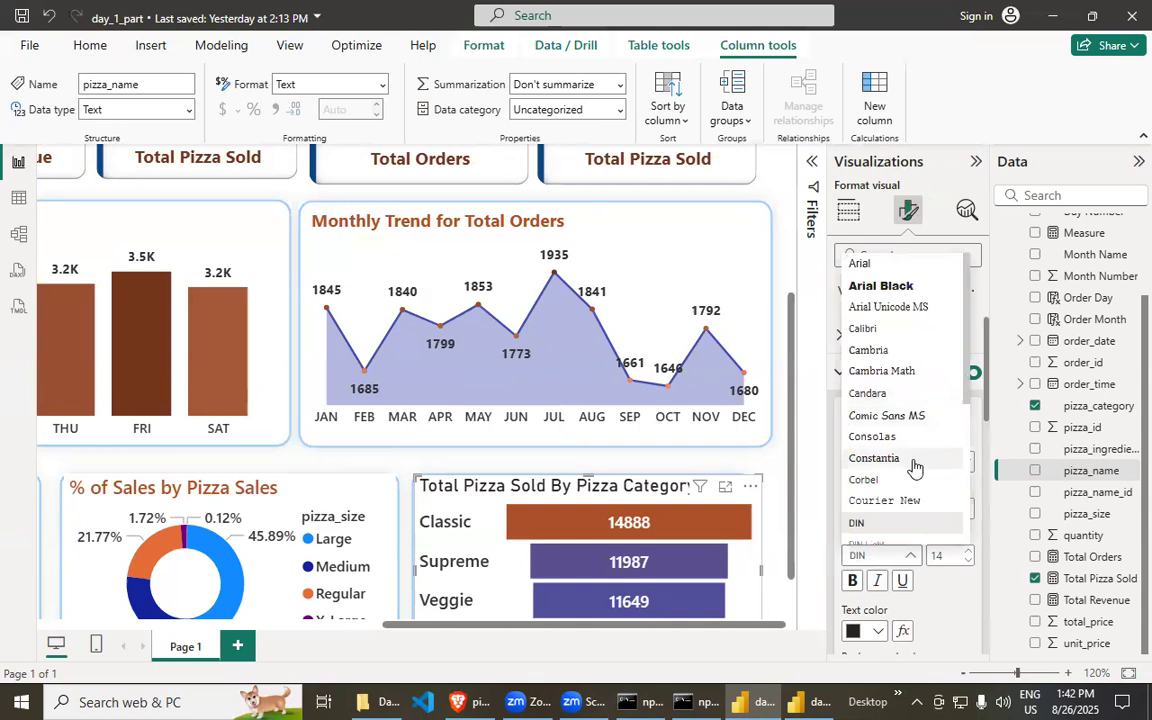
{"action": "scroll", "coordinate": [910, 400], "scroll_direction": "down", "scroll_amount": 3}
{"action": "left_click", "coordinate": [905, 385]}
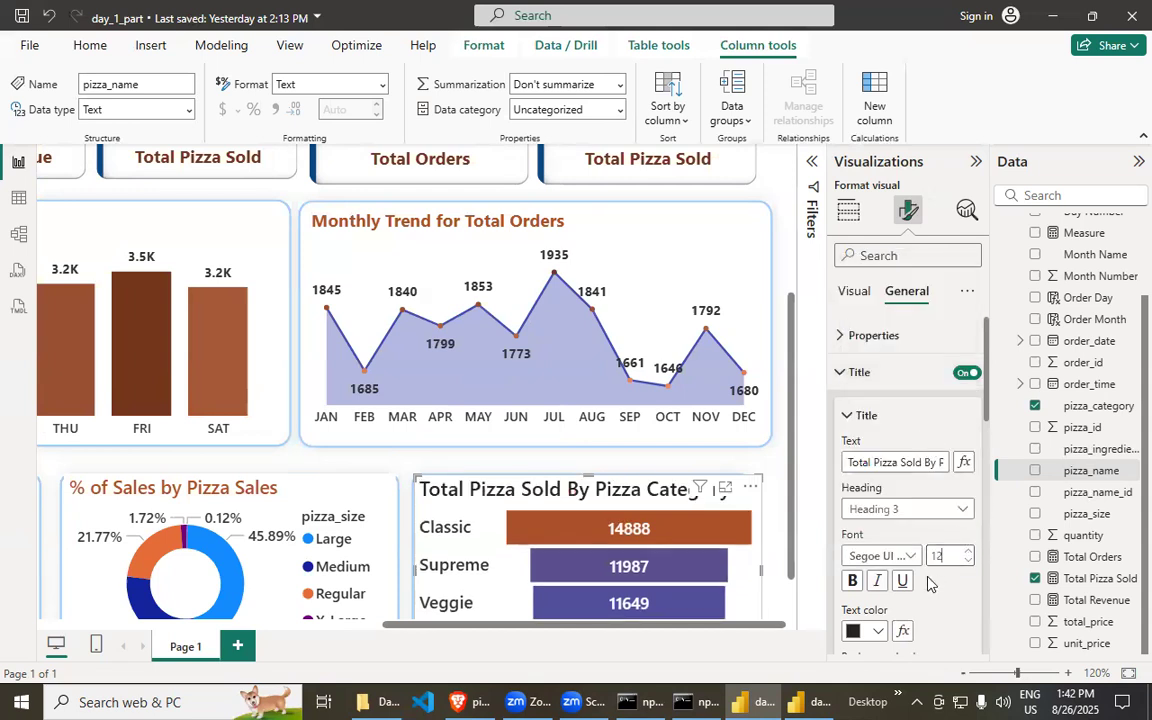
{"action": "scroll", "coordinate": [880, 440], "scroll_direction": "down", "scroll_amount": 3}
{"action": "left_click", "coordinate": [878, 450]}
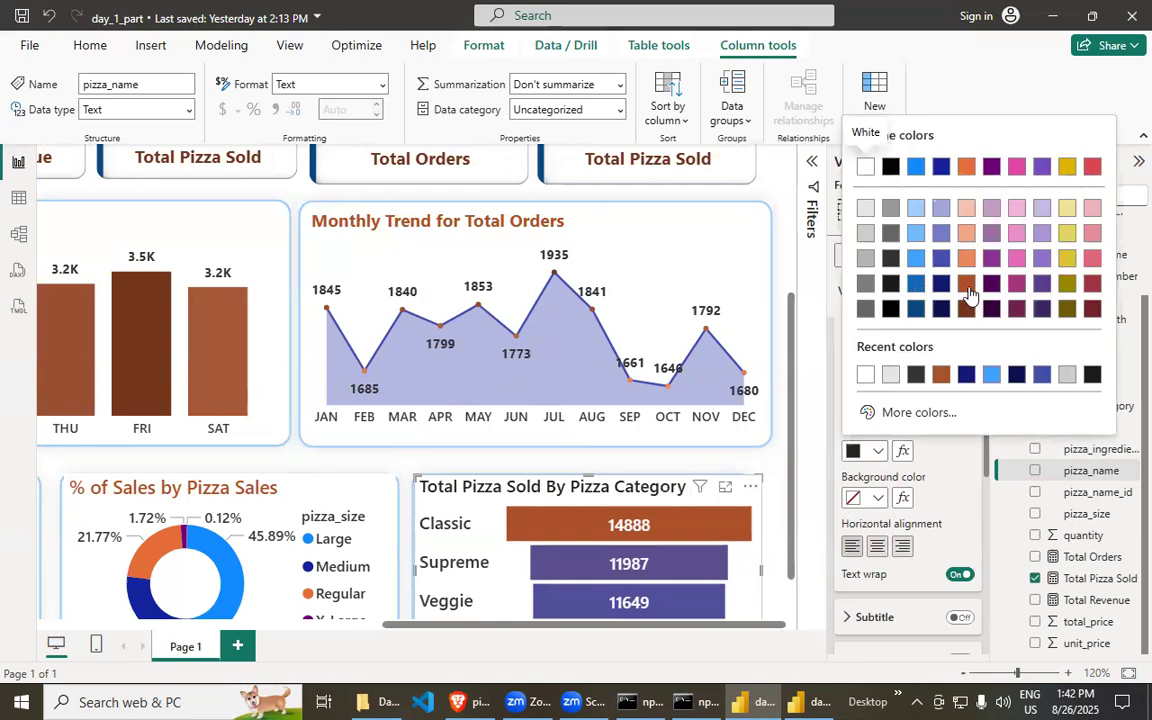
{"action": "left_click", "coordinate": [967, 288]}
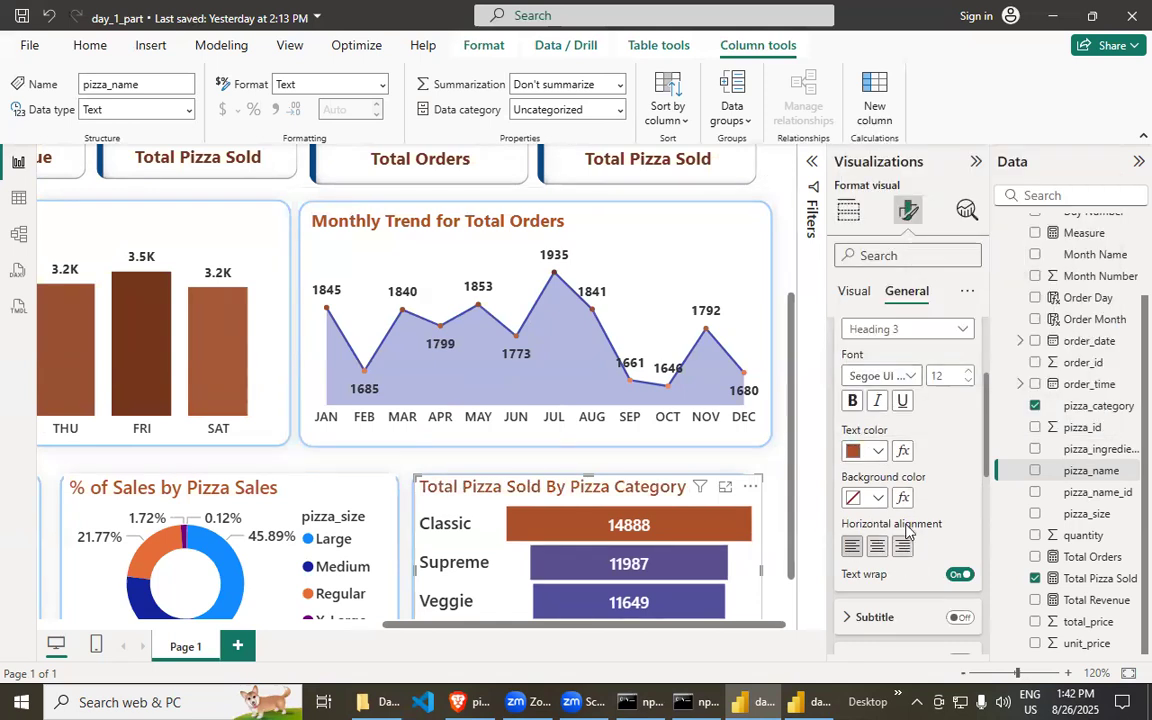
- Examine the funnel's remaining format settings and the layout of the whole dashboard page
{"action": "scroll", "coordinate": [905, 530], "scroll_direction": "down", "scroll_amount": 3}
{"action": "scroll", "coordinate": [870, 400], "scroll_direction": "up", "scroll_amount": 6}
{"action": "left_click", "coordinate": [854, 291]}
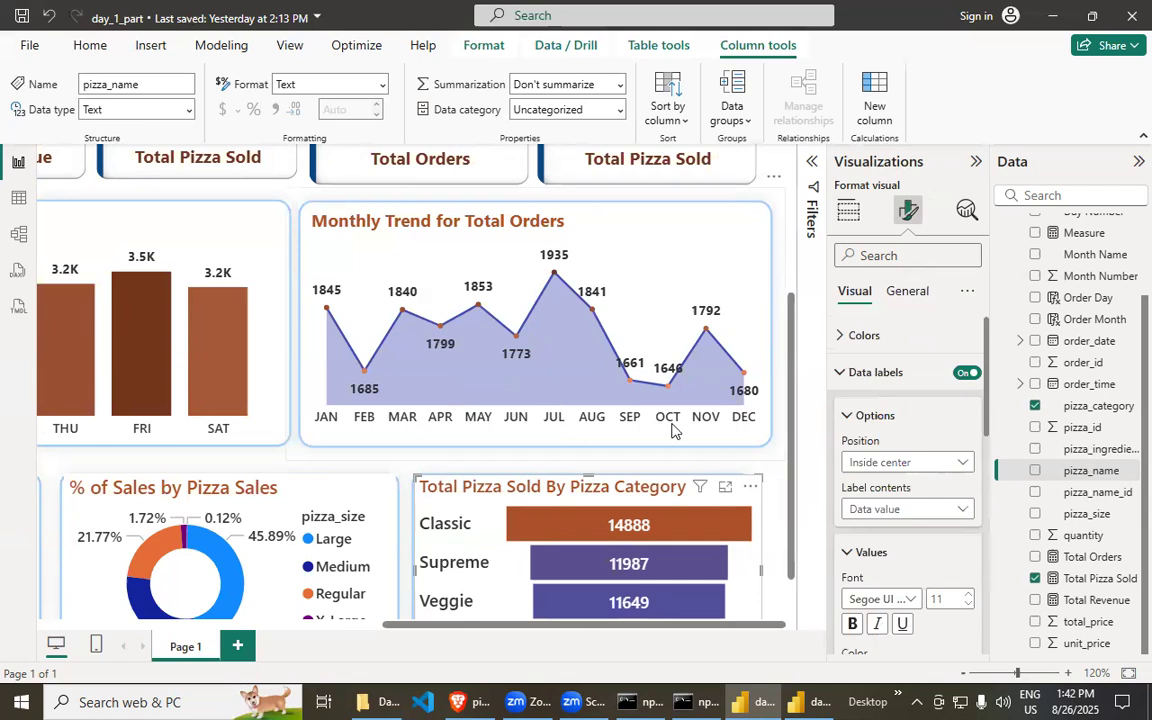
{"action": "scroll", "coordinate": [614, 614], "scroll_direction": "down", "scroll_amount": 3}
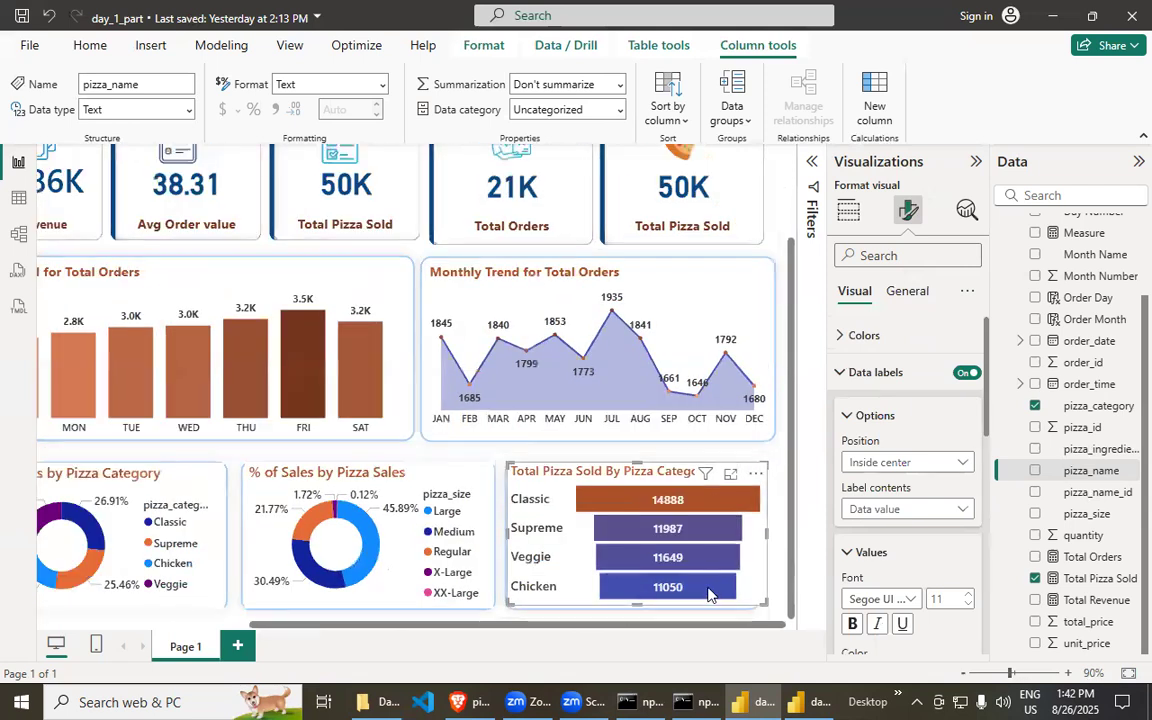
{"action": "scroll", "coordinate": [770, 585], "scroll_direction": "down", "scroll_amount": 1}
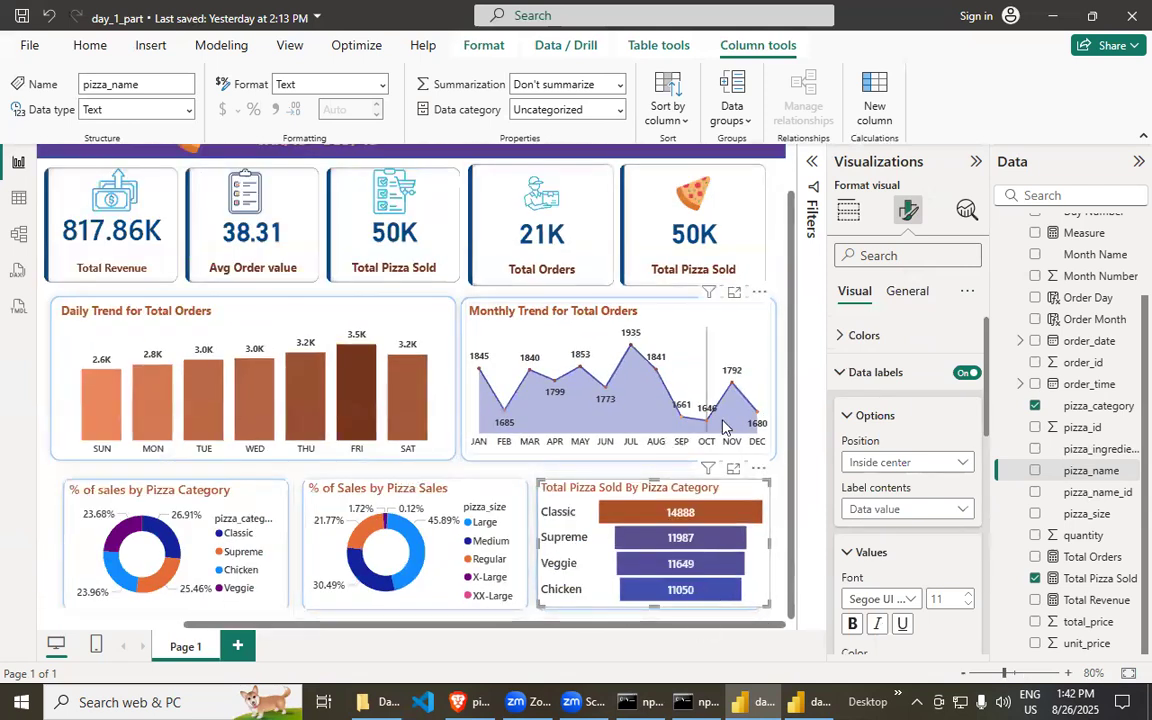
{"action": "scroll", "coordinate": [527, 408], "scroll_direction": "down", "scroll_amount": 1}
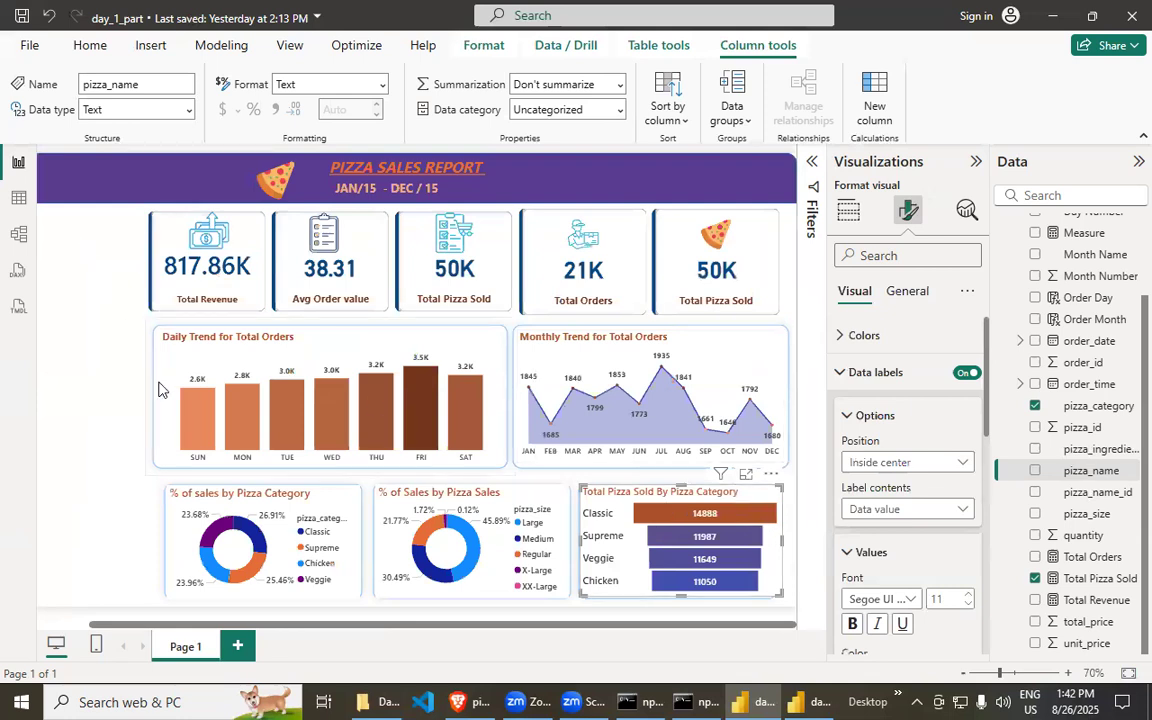
{"action": "scroll", "coordinate": [176, 234], "scroll_direction": "down", "scroll_amount": 3}
{"action": "scroll", "coordinate": [251, 278], "scroll_direction": "up", "scroll_amount": 2}
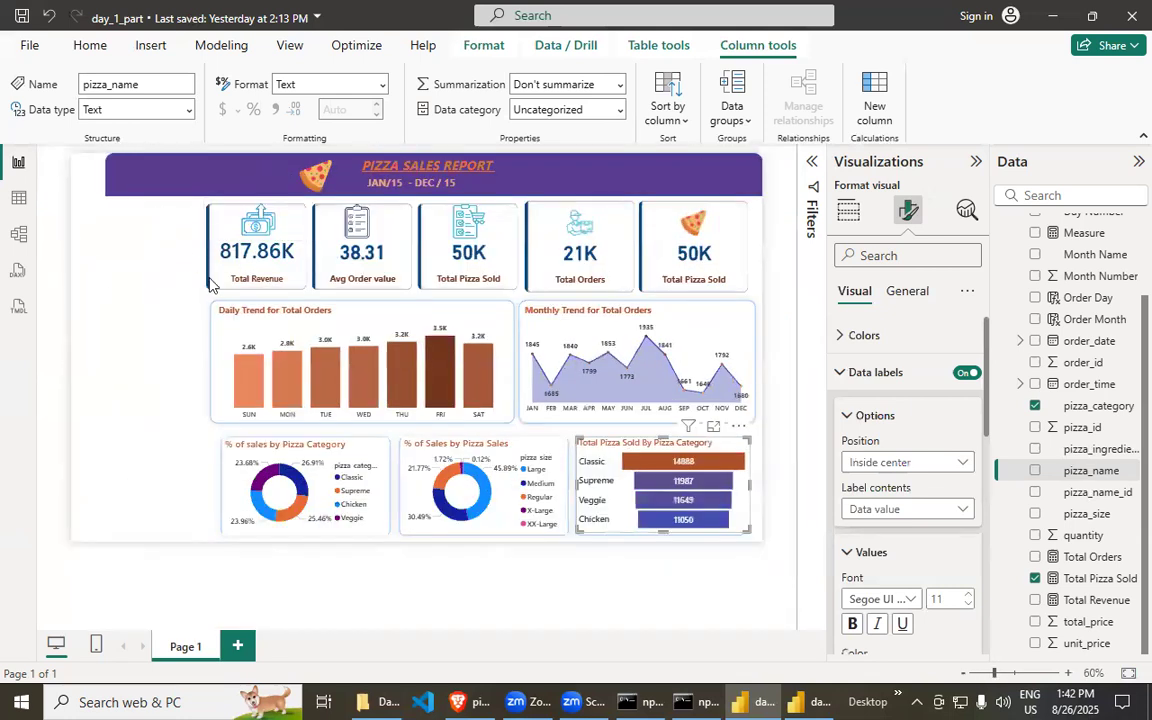